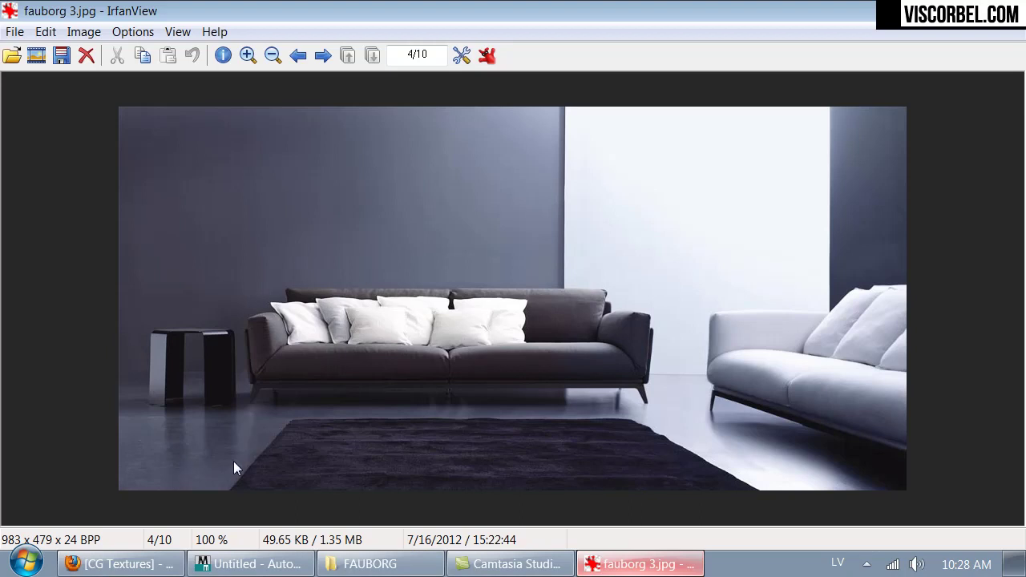
- Switch to 3ds Max and draw a box in the Top view, about 250 long and 360 wide
click(255, 563)
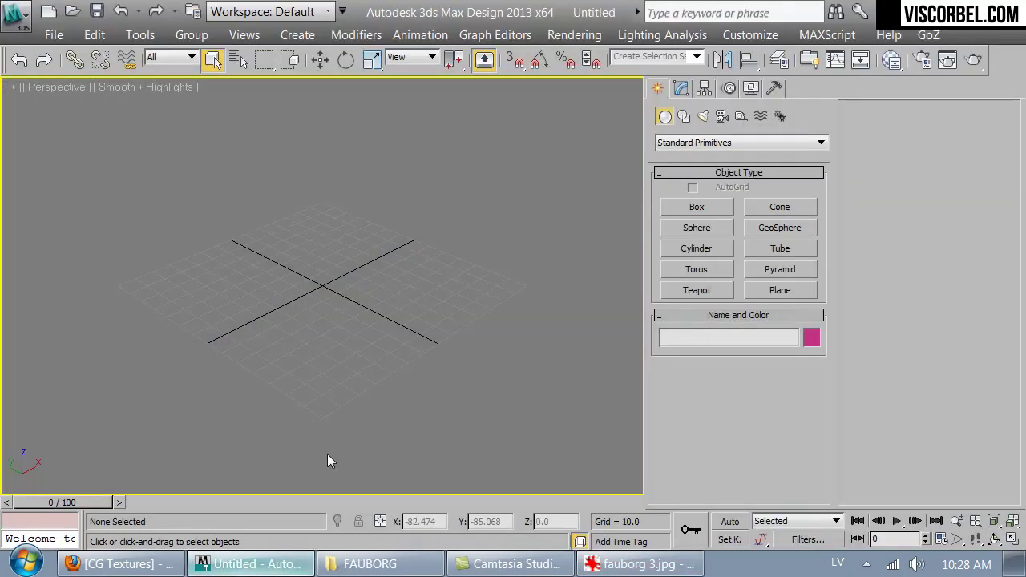
key(t)
middle_drag(364, 245, 388, 250)
right_click(388, 250)
click(407, 197)
drag(148, 173, 558, 457)
key(F3)
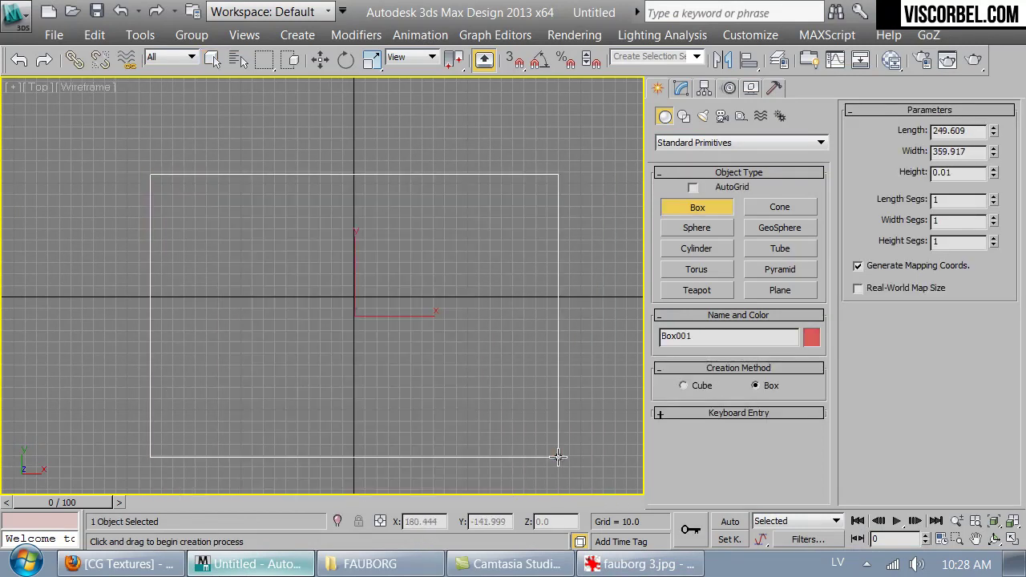
- Set the box's height to 350, its length to 300 and its width to 600
double_click(948, 173)
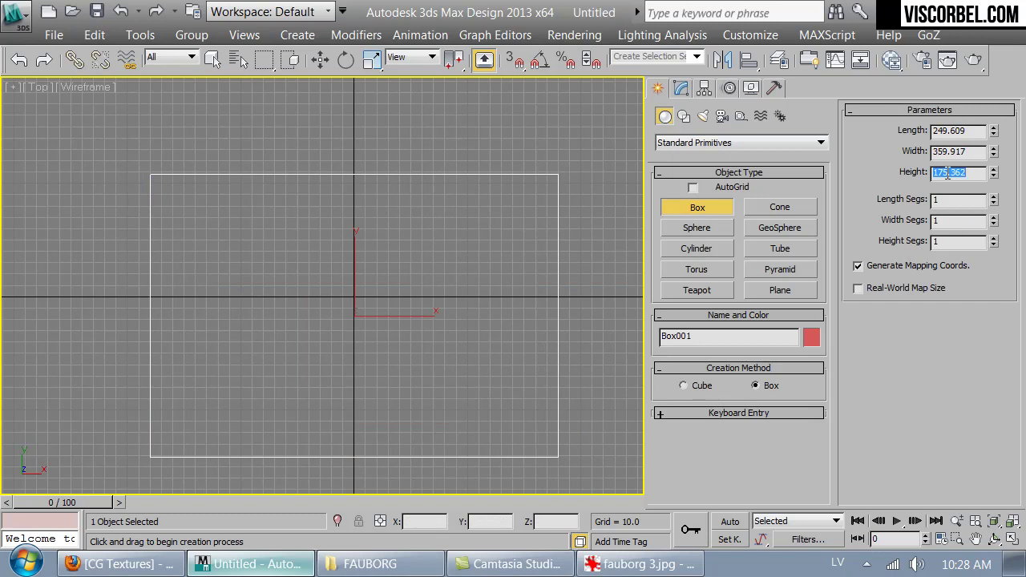
text(350.0)
double_click(971, 130)
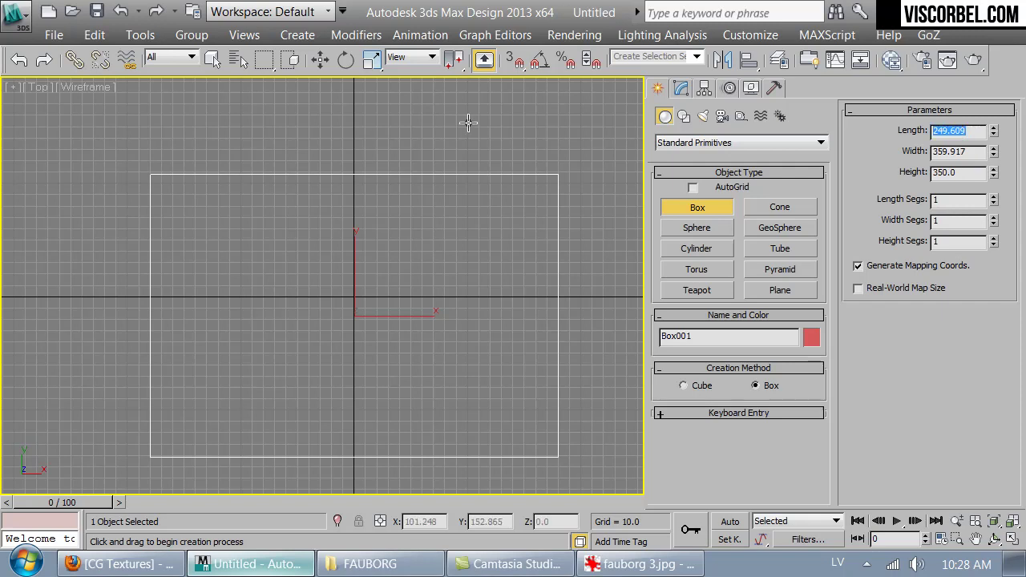
text(3)
key(Return)
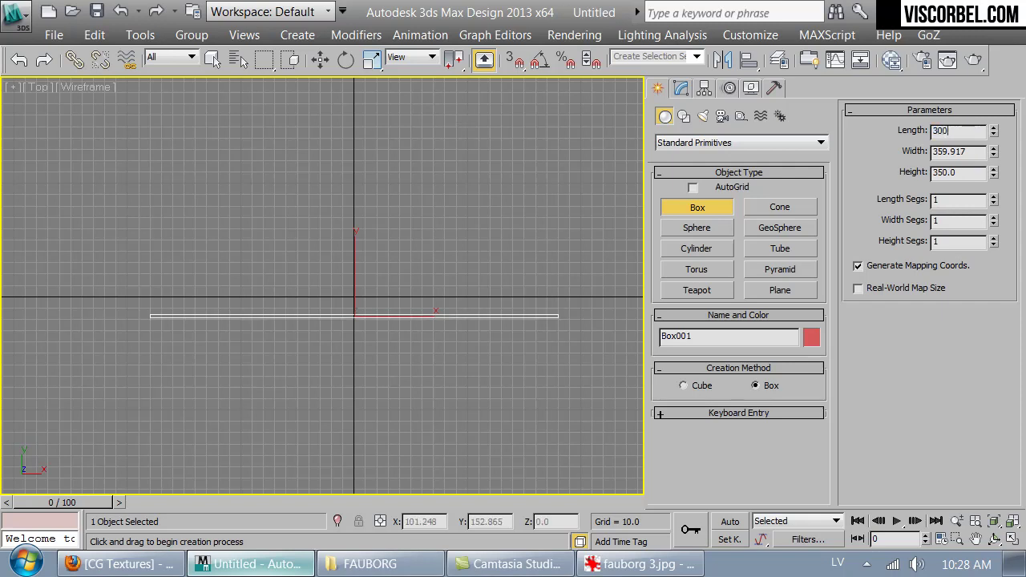
text(00)
key(Tab)
key(Return)
scroll(298, 225, down, 2)
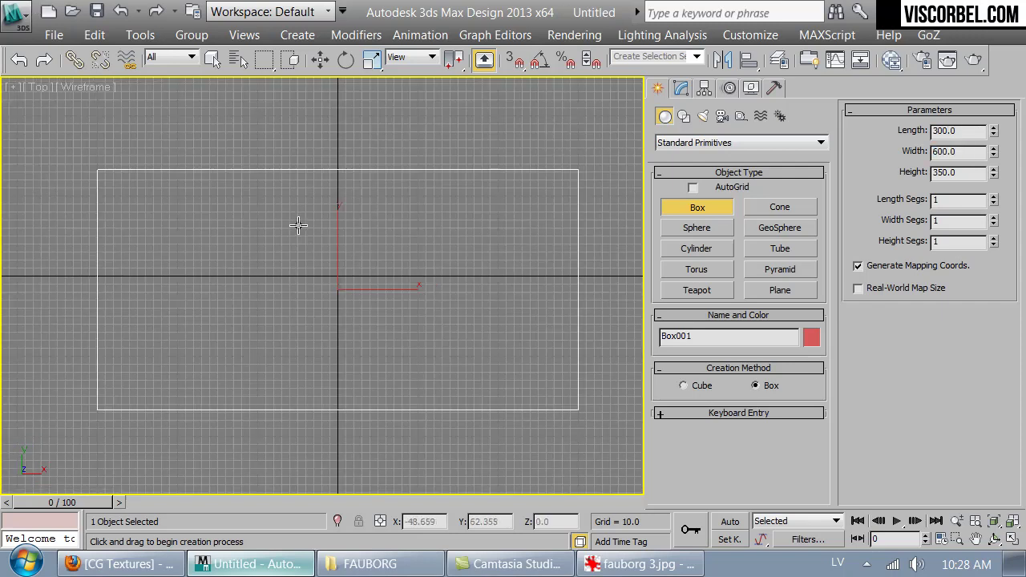
- Set the box's width to 400 and finish creating it
double_click(973, 153)
text(400)
key(Return)
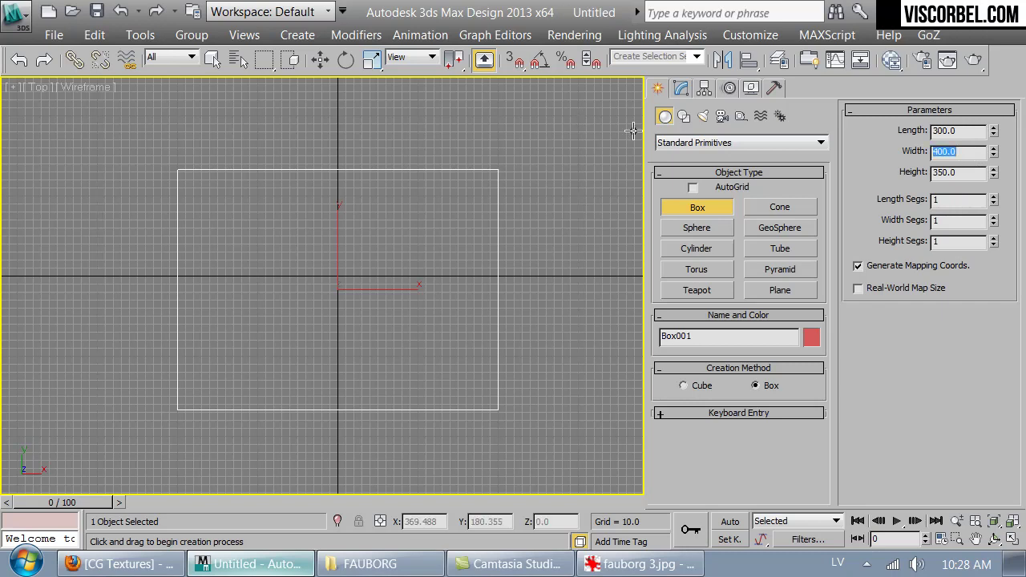
right_click(405, 220)
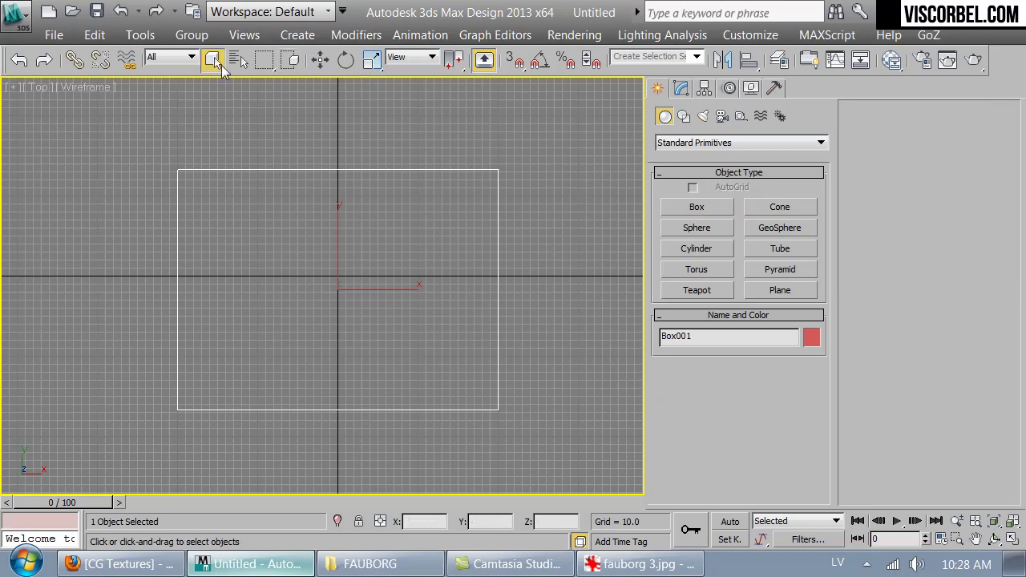
- Centre the box on the world origin by setting its absolute X and Y position to 0
right_click(320, 63)
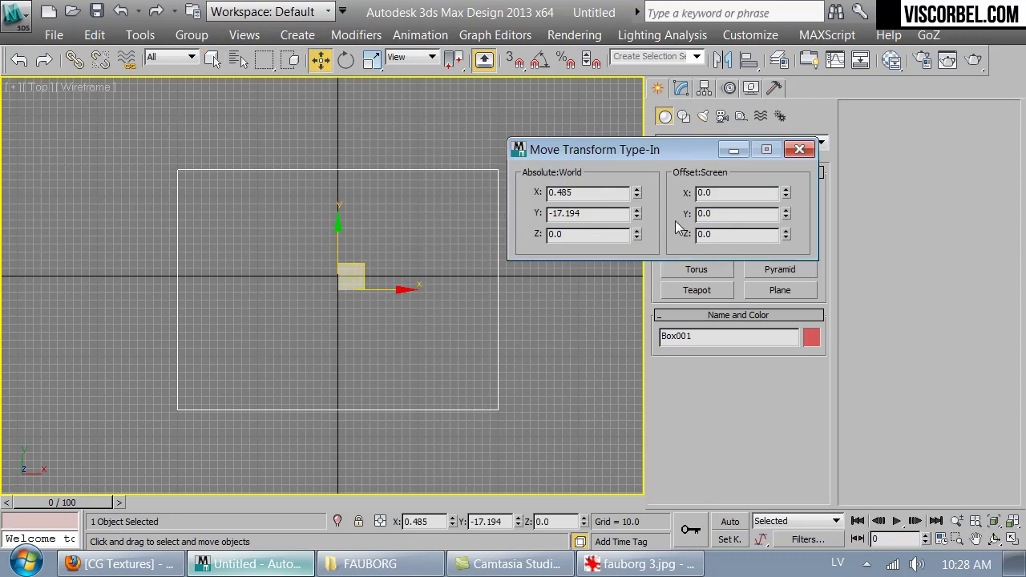
right_click(637, 216)
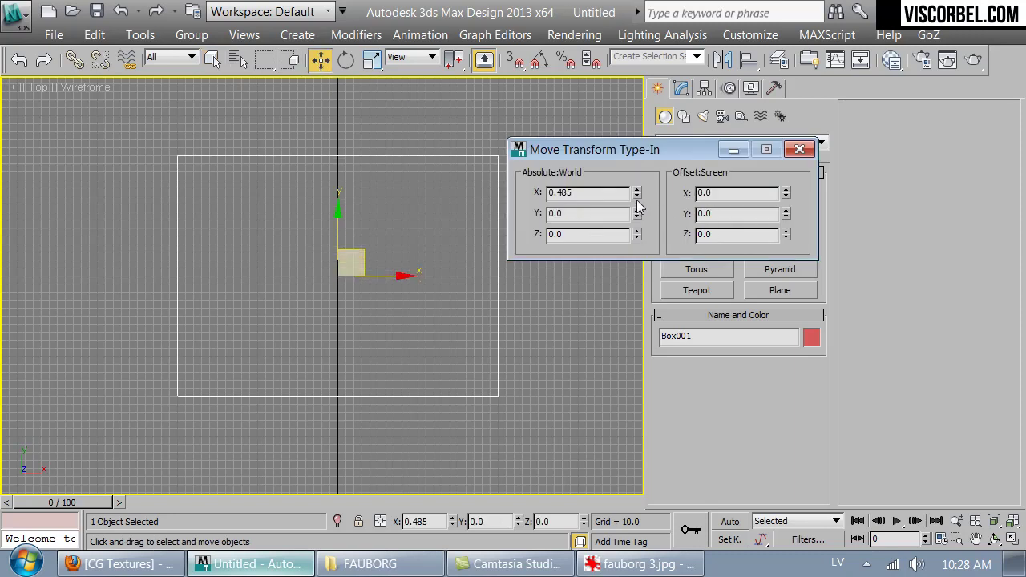
click(798, 150)
scroll(267, 279, up, 2)
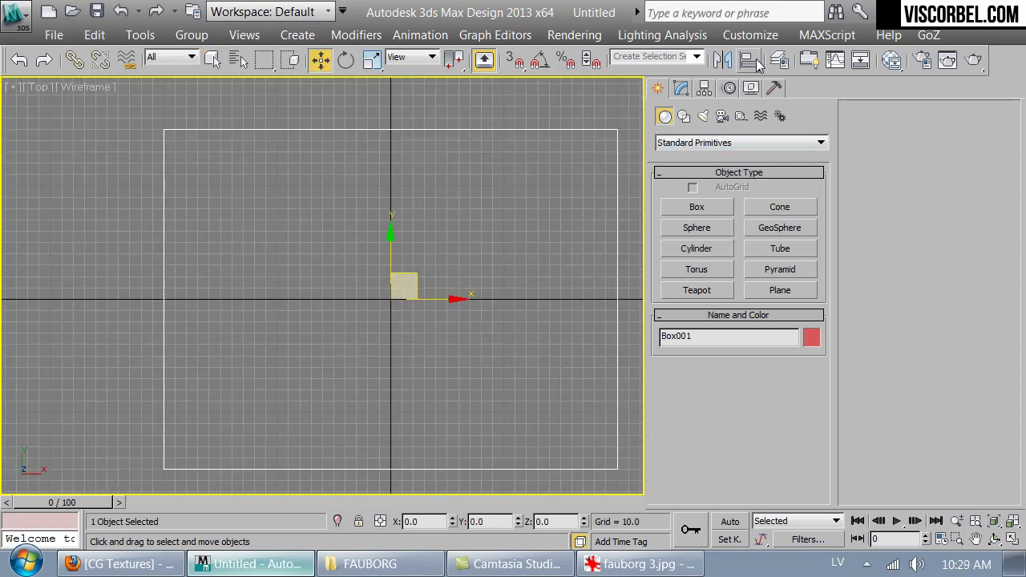
- Convert the box to an editable poly
click(682, 88)
right_click(593, 222)
mouse_move(588, 412)
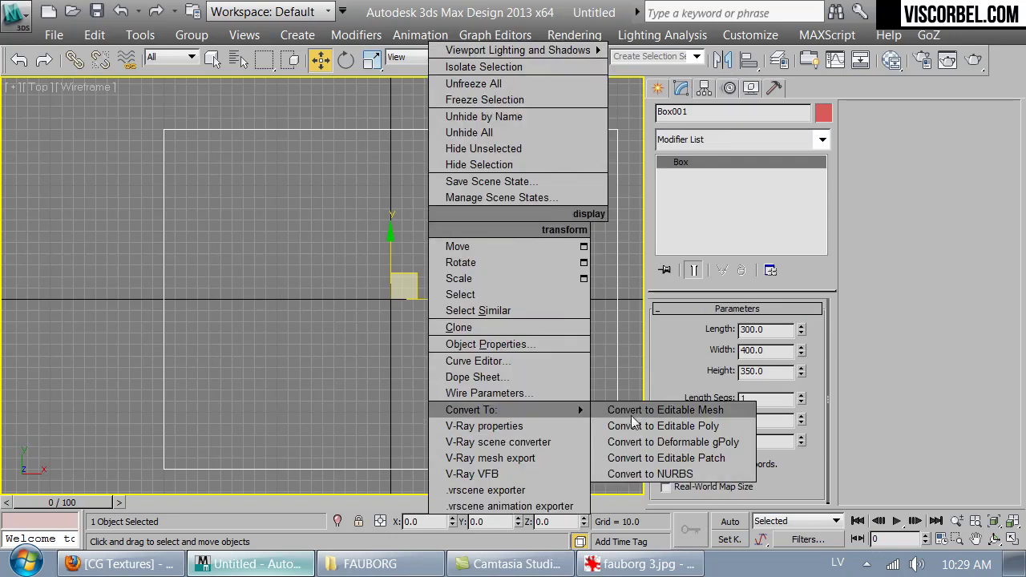
click(660, 425)
- Delete the box's top and bottom polygons so that only the four walls are kept
key(4)
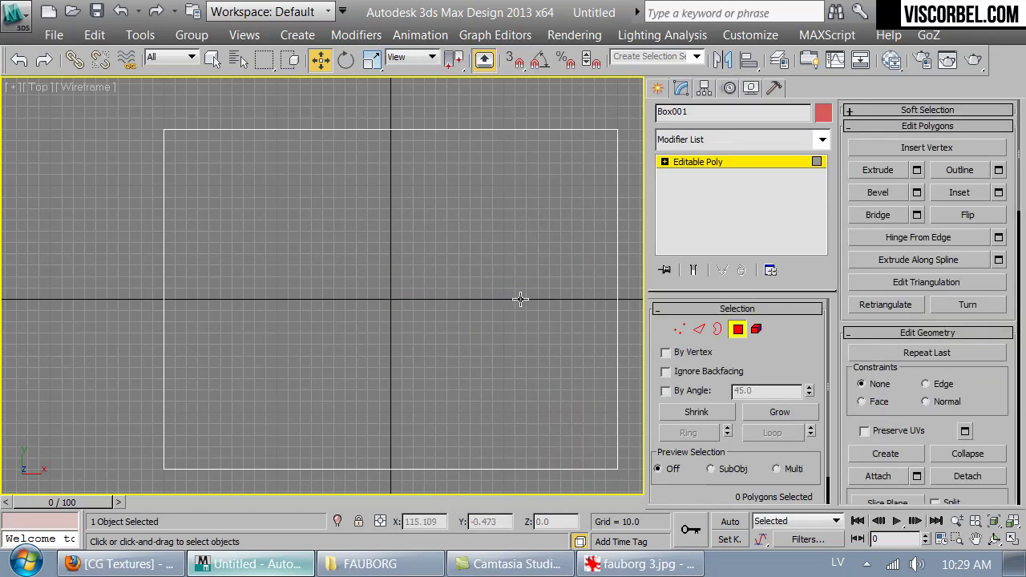
key(q)
click(480, 252)
key(p)
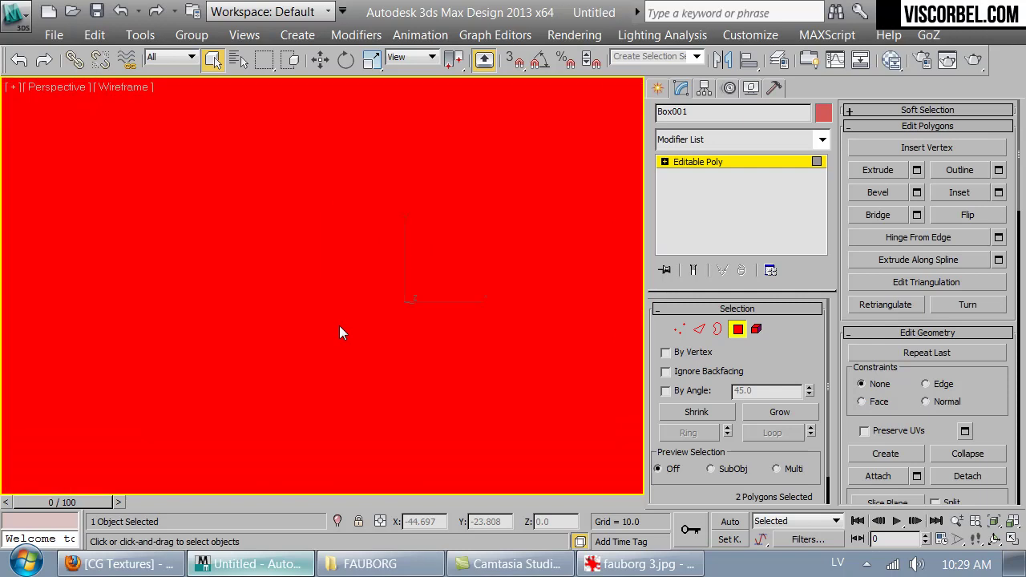
alt+middle_drag(361, 362, 348, 277)
scroll(363, 228, down, 2)
key(ctrl+d)
- Lengthen the room in the Top view by moving the four vertices of its negative-Y wall to about Y -273
key(r)
key(t)
scroll(348, 277, down, 2)
key(1)
drag(115, 286, 521, 397)
key(w)
drag(347, 327, 352, 425)
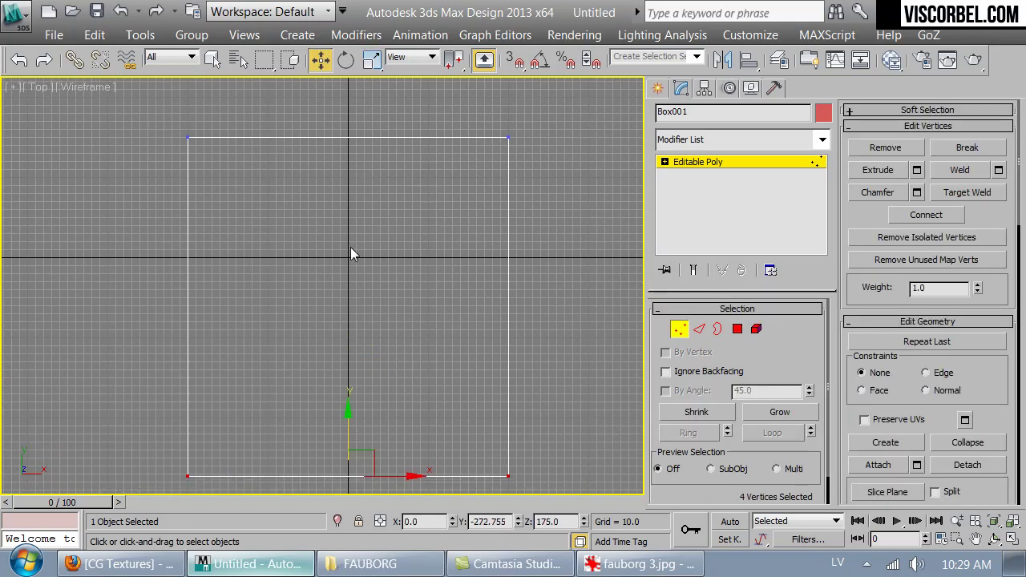
key(1)
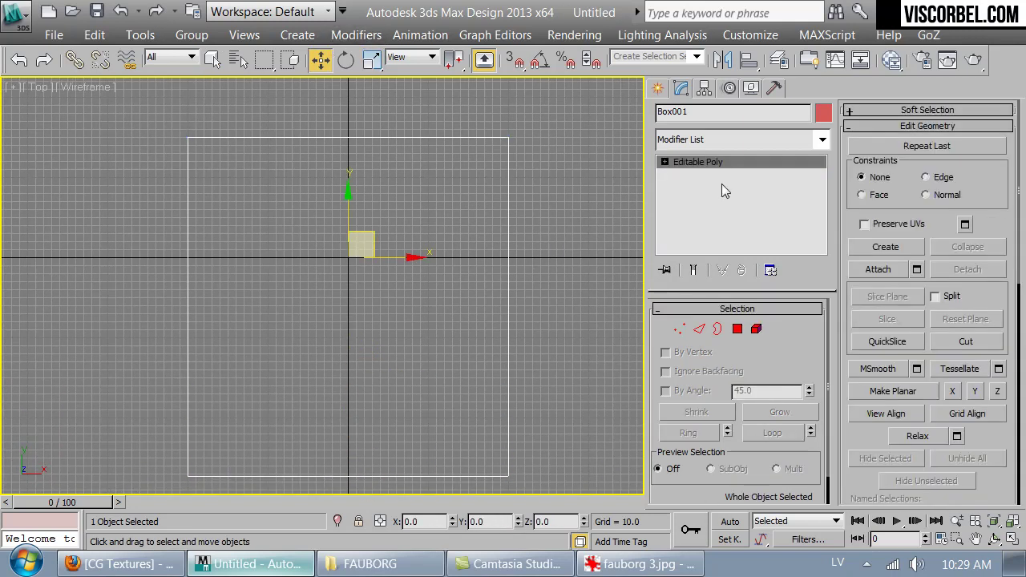
- Add a Shell modifier to the walls with an outer amount of 15
click(725, 140)
scroll(729, 292, down, 15)
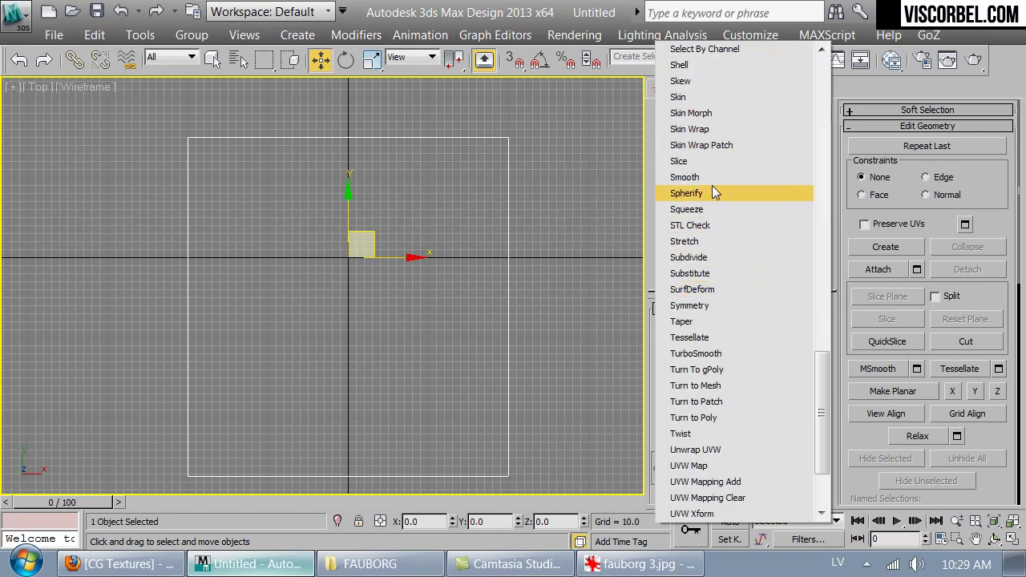
click(710, 57)
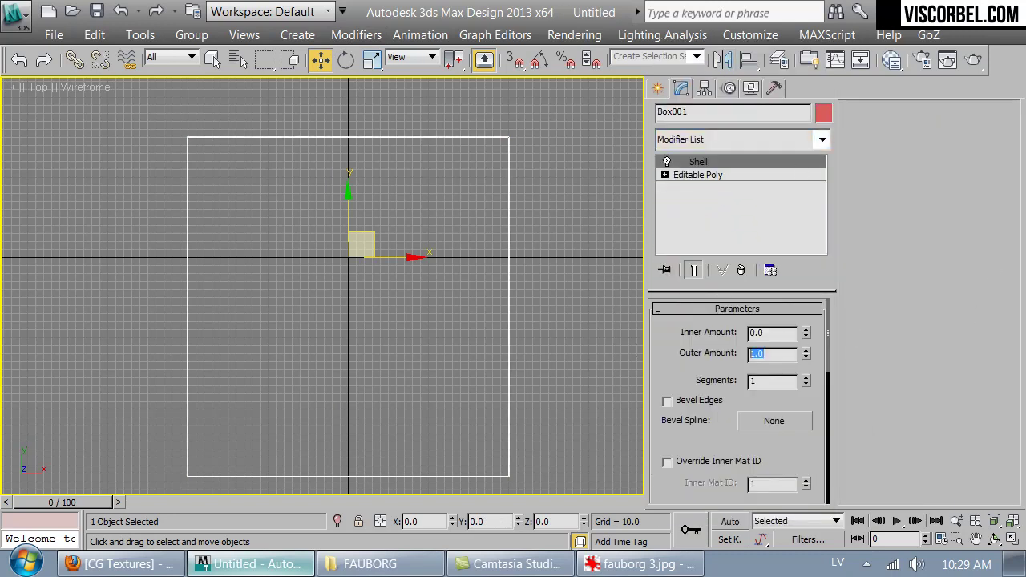
text(15)
key(Return)
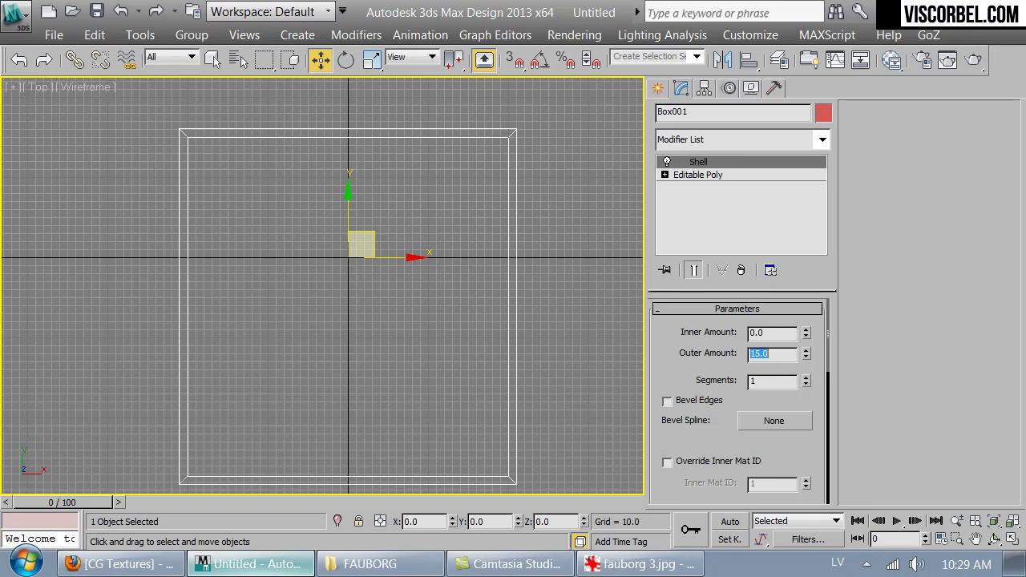
- Draw a ceiling box in the Top view, vertex-snapped to the walls' outer corners and about 15.6 high
key(f)
middle_drag(405, 222, 377, 329)
key(t)
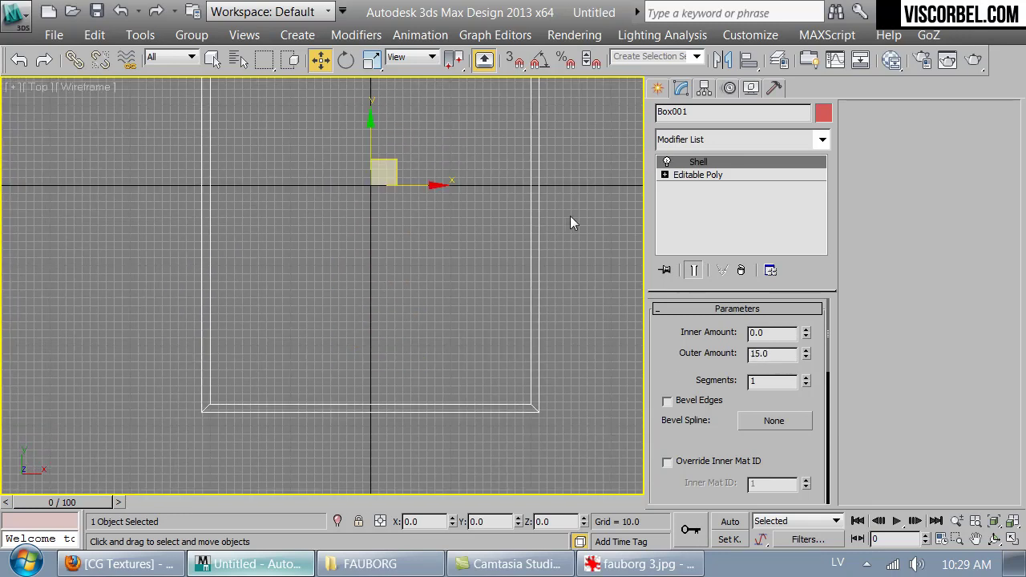
click(569, 216)
scroll(499, 192, down, 2)
middle_drag(499, 193, 456, 286)
right_click(434, 271)
click(461, 231)
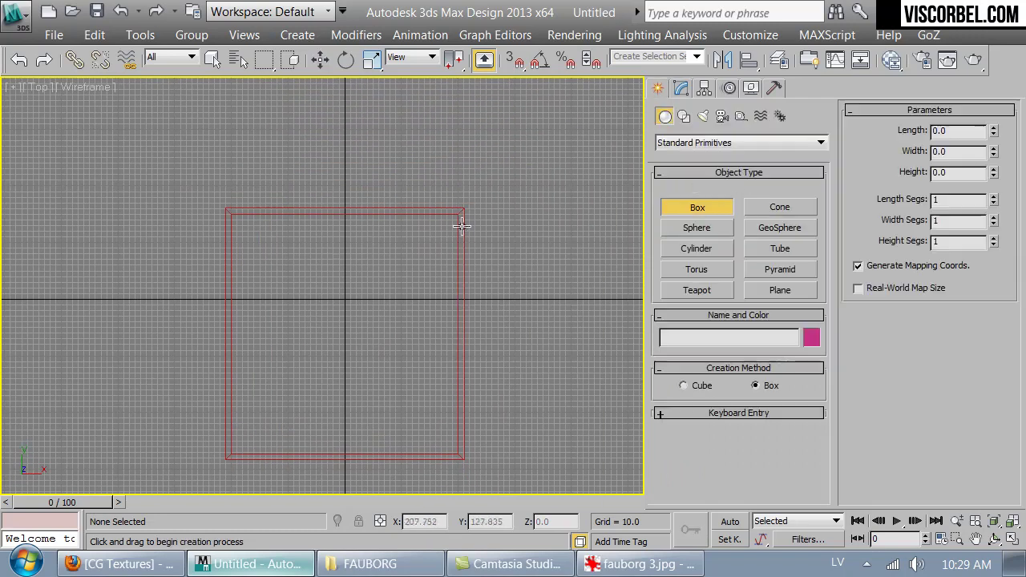
key(s)
drag(226, 209, 464, 461)
key(s)
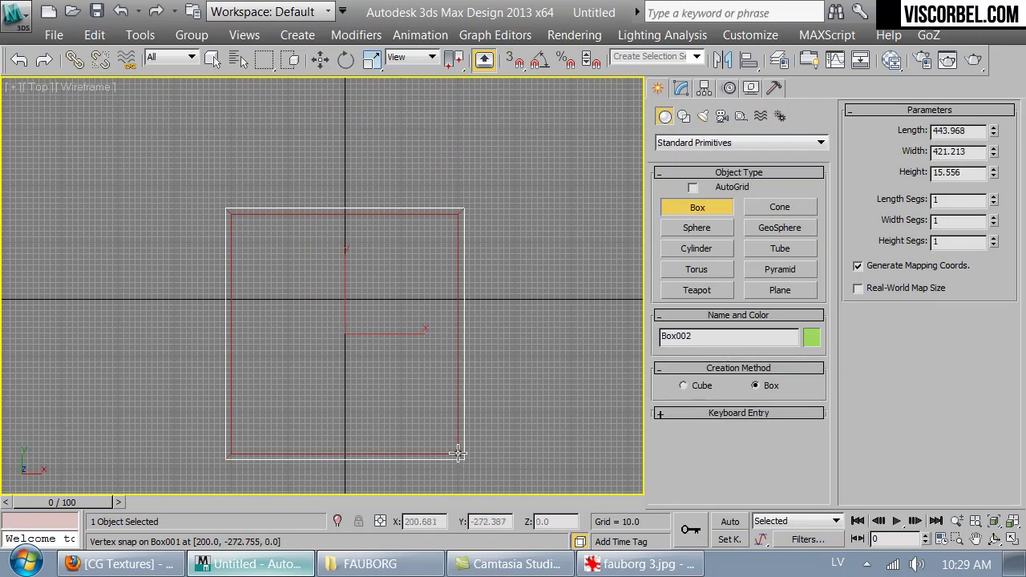
- Clone the ceiling box as a single Copy straight down to the base of the walls to serve as the floor
click(463, 281)
key(w)
key(f)
middle_drag(317, 150, 324, 176)
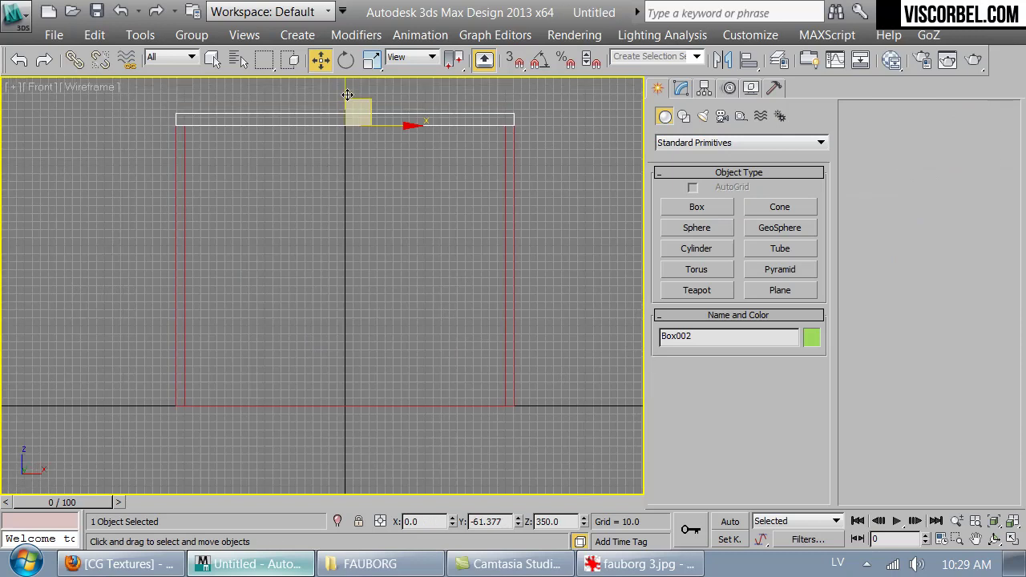
mouse_move(345, 85)
mouse_down()
mouse_move(343, 370)
mouse_move(336, 383)
mouse_move(330, 377)
mouse_up()
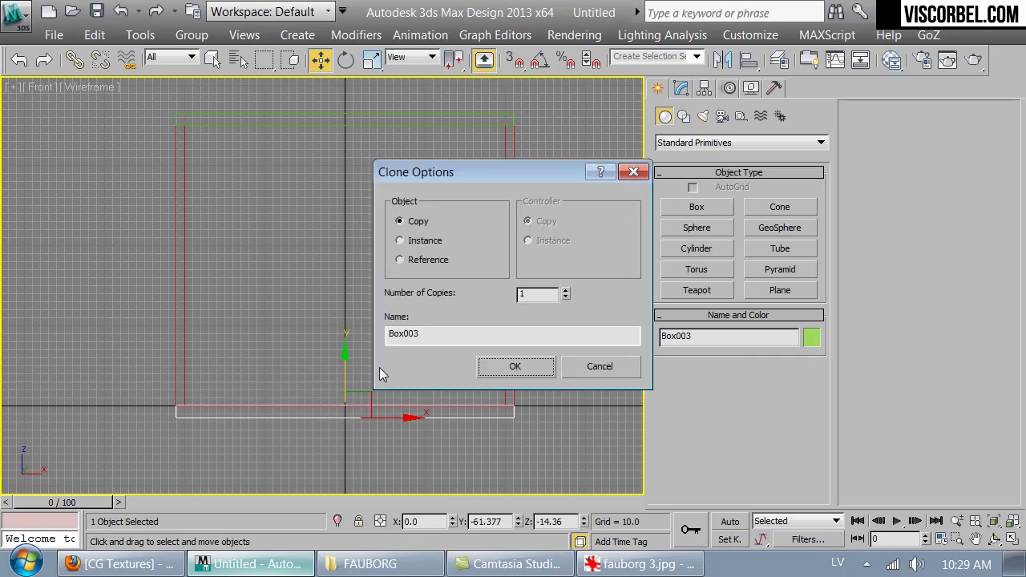
click(505, 366)
- Align the floor box's upper face with the bottom of the walls by lowering it to about Z -15.5
scroll(476, 391, up, 3)
middle_drag(444, 222, 373, 406)
click(397, 344)
click(410, 345)
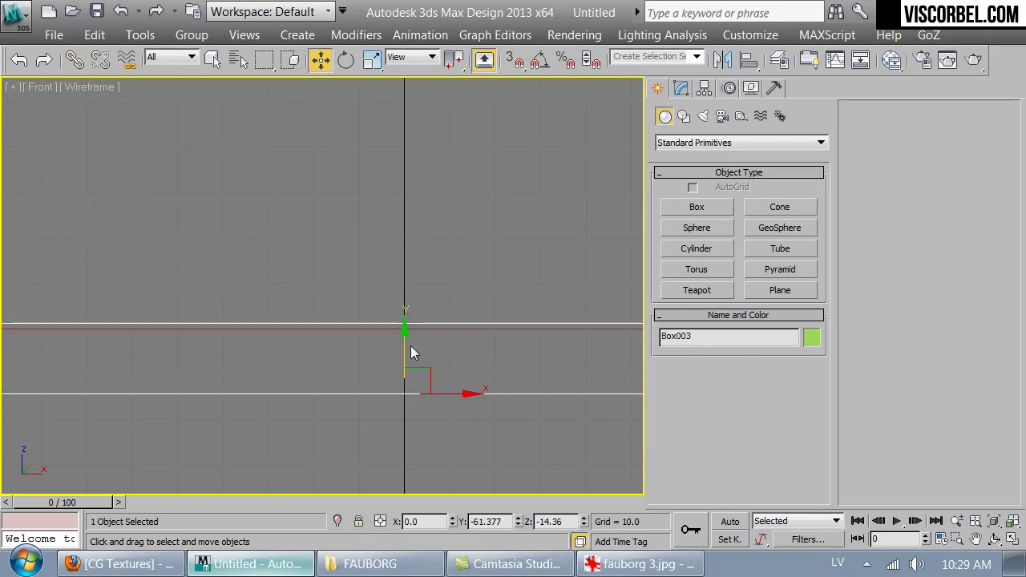
drag(406, 343, 404, 353)
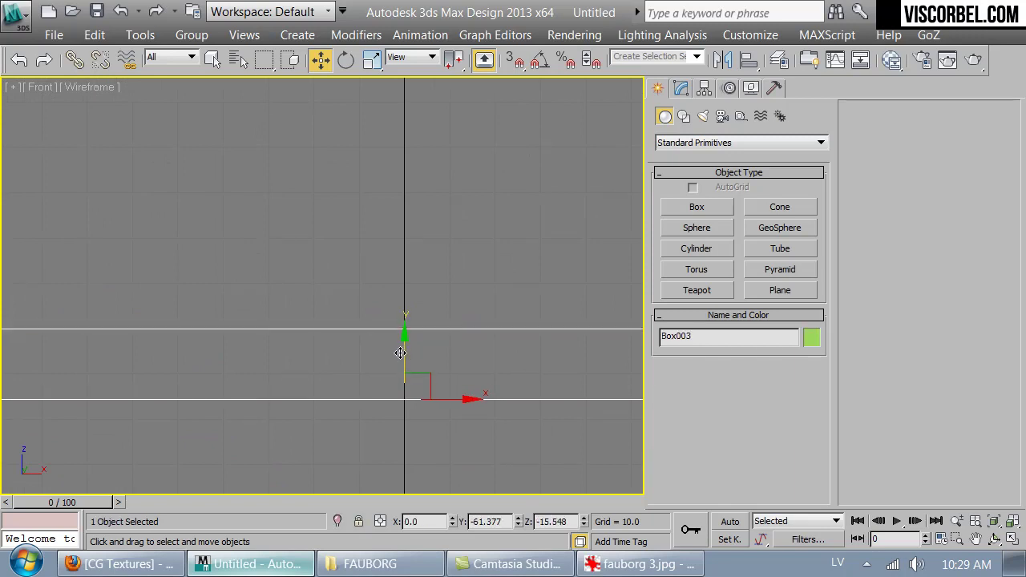
click(432, 462)
- Hide the grid and create a teapot with a radius of about 37 inside the room near its back wall
key(t)
key(g)
scroll(425, 169, up, 3)
scroll(431, 198, down, 1)
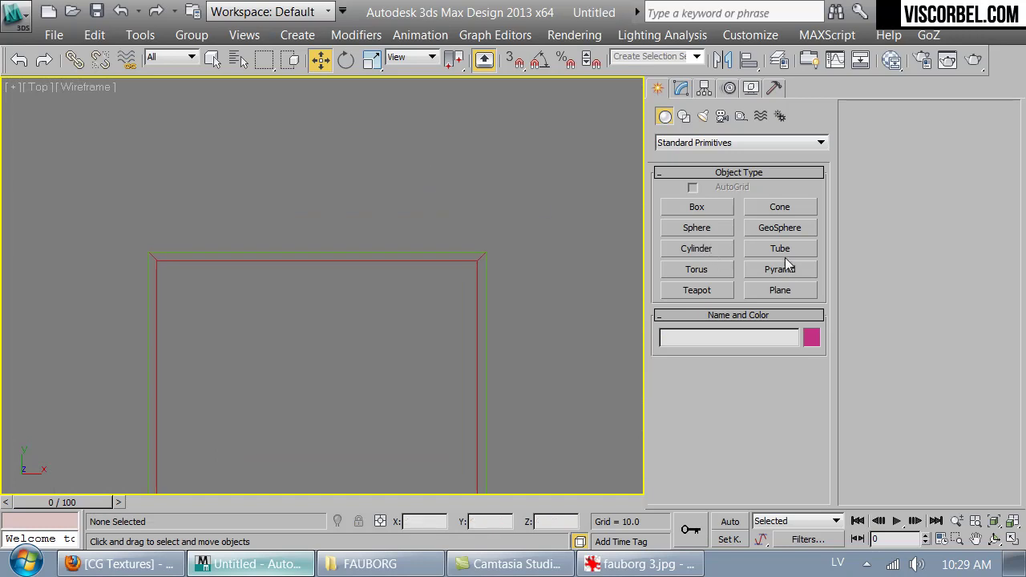
click(697, 291)
drag(327, 302, 339, 330)
- Raise the teapot slightly off the floor to about Z 0.3 in the Front view
key(f)
scroll(374, 270, down, 4)
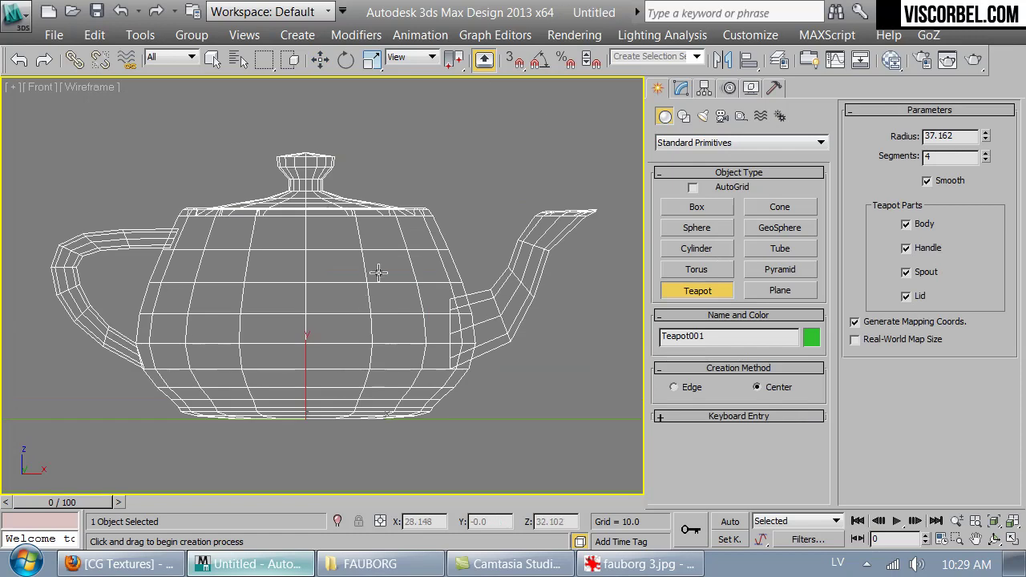
middle_drag(473, 240, 400, 253)
scroll(400, 253, up, 5)
key(w)
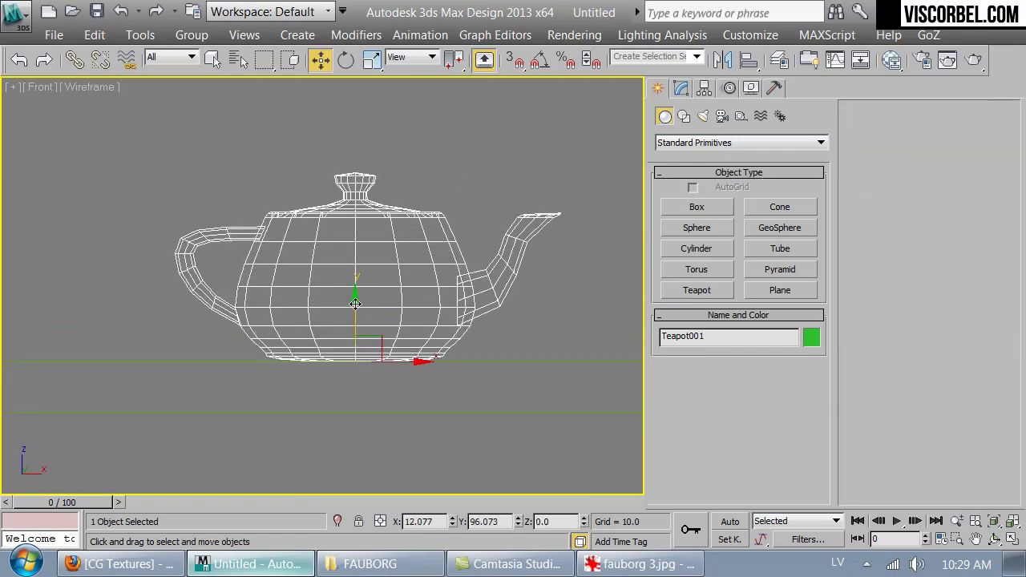
drag(353, 305, 353, 303)
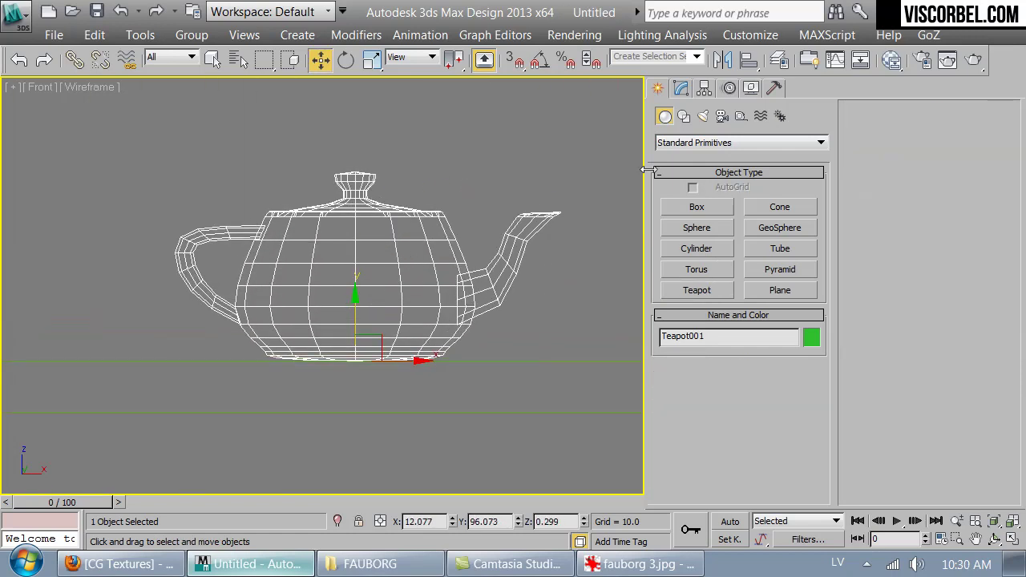
- Assign the grey V-Ray material, Material #22, to all objects in the scene
key(t)
key(ctrl+a)
key(m)
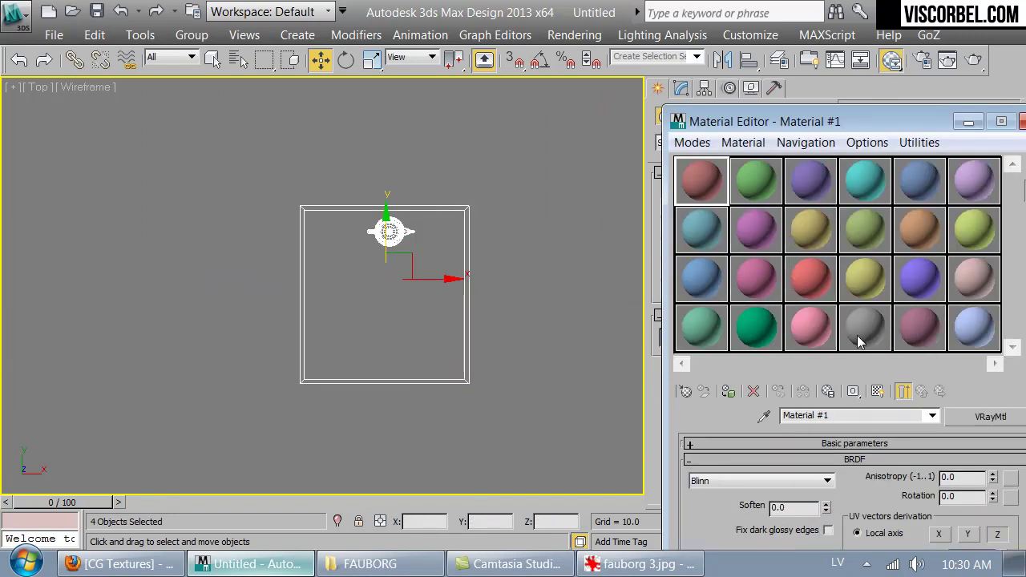
click(856, 335)
click(729, 394)
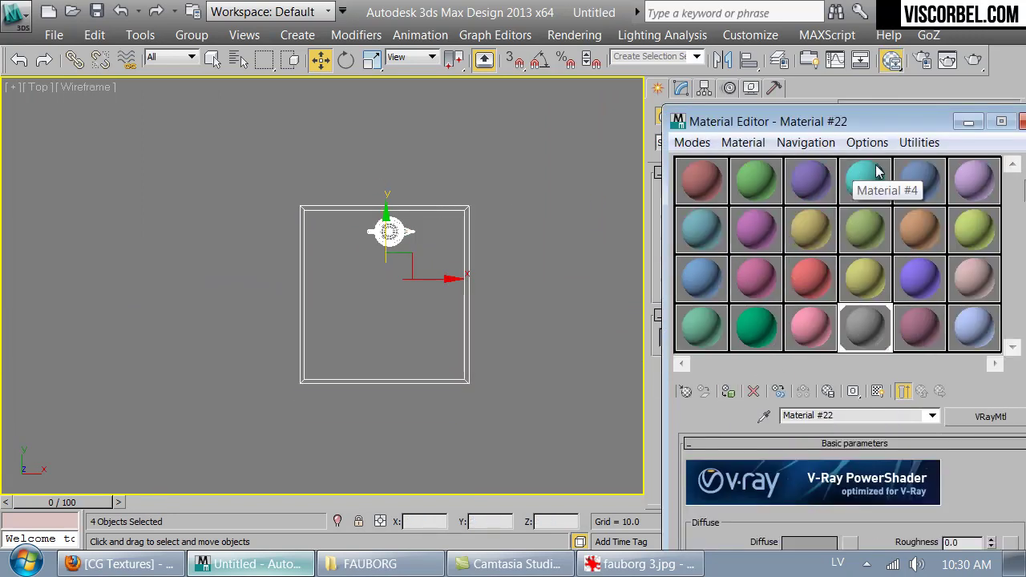
click(1020, 121)
click(501, 108)
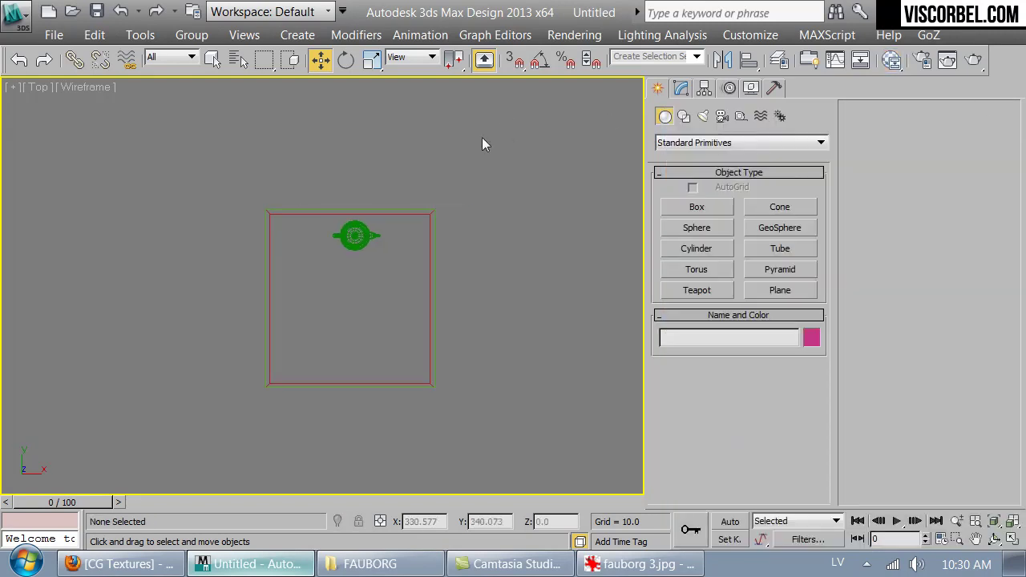
- Create a VRayPhysicalCamera inside the room aimed at the teapot, with a target distance of about 282
click(721, 116)
click(737, 143)
click(721, 166)
click(773, 207)
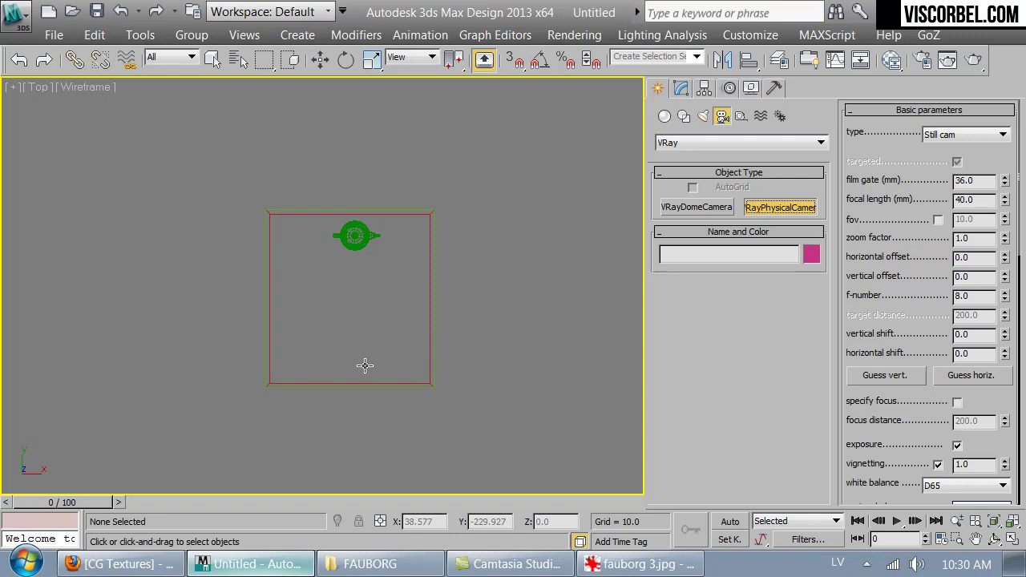
drag(350, 349, 351, 234)
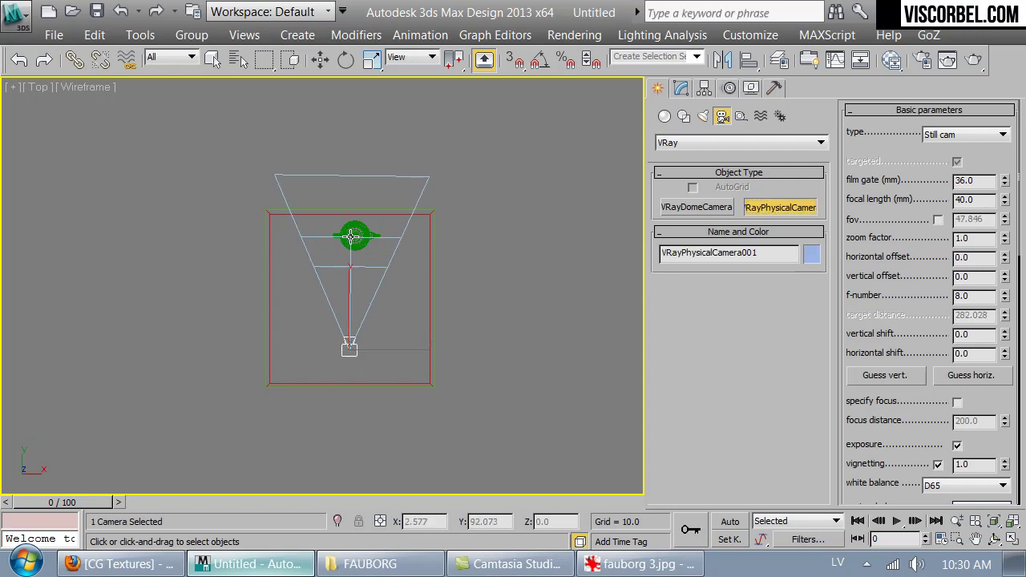
- Look through the V-Ray physical camera in shaded display, raise the camera so the teapot sits lower, and show safe frames
key(c)
key(F3)
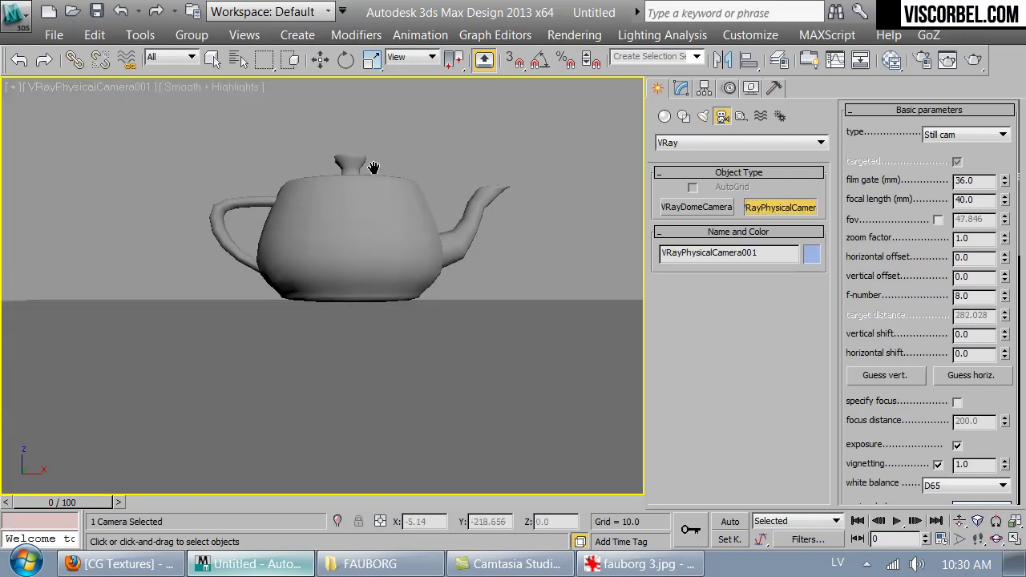
middle_drag(381, 263, 361, 290)
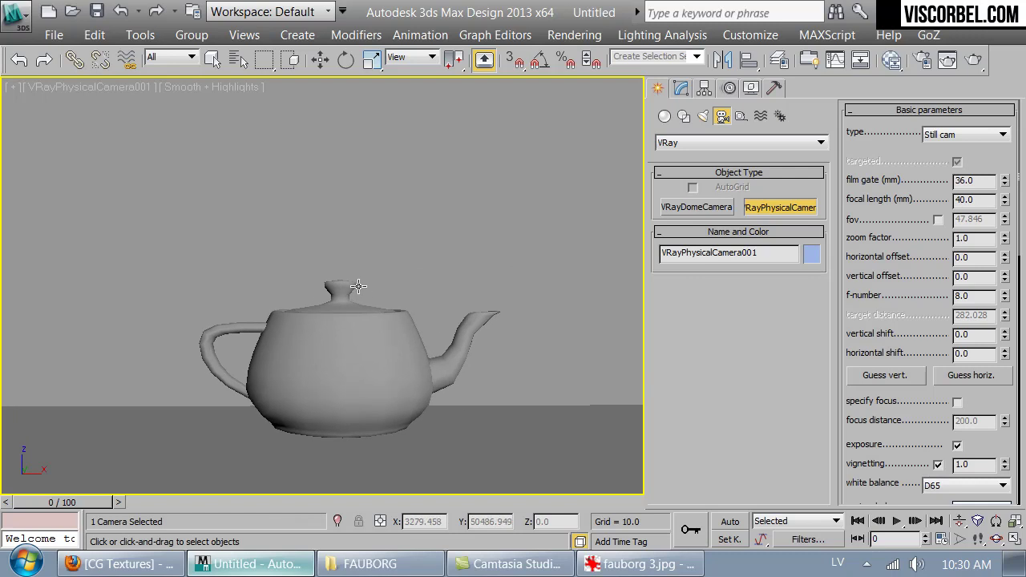
key(shift+f)
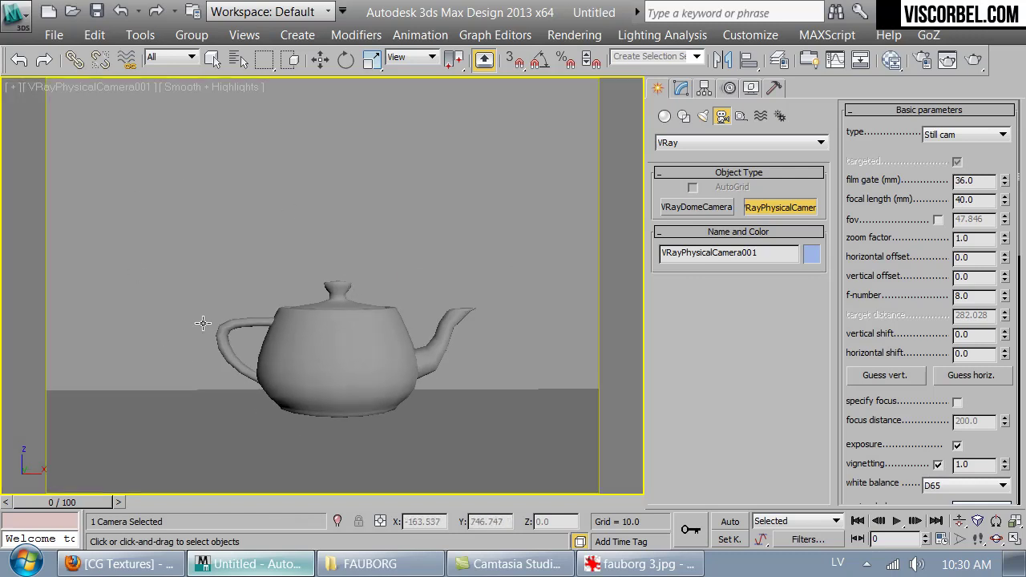
- Walk the camera forward until the teapot fills most of the frame width
key(Up)
drag(383, 323, 381, 331)
key(Up)
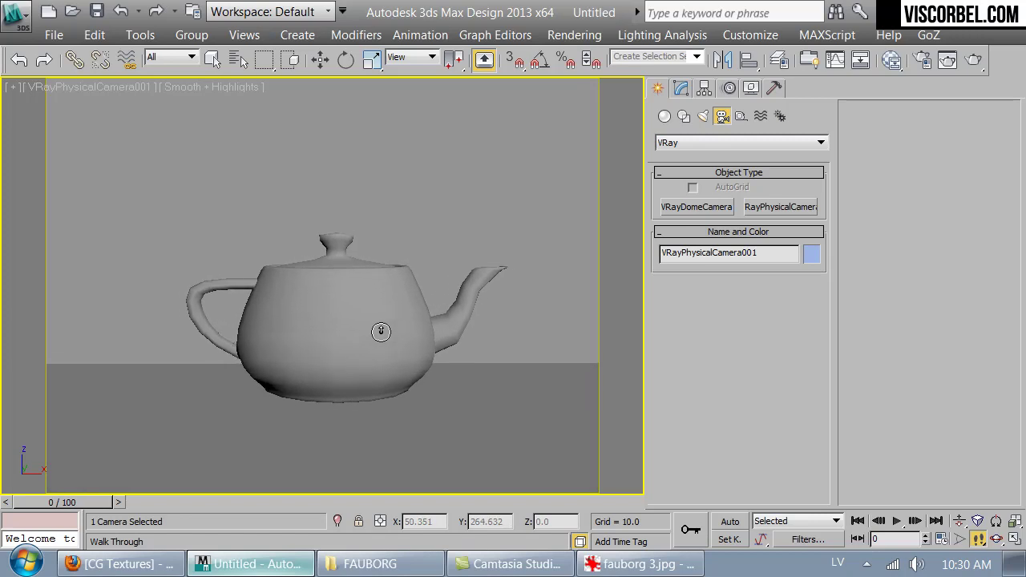
key(Up)
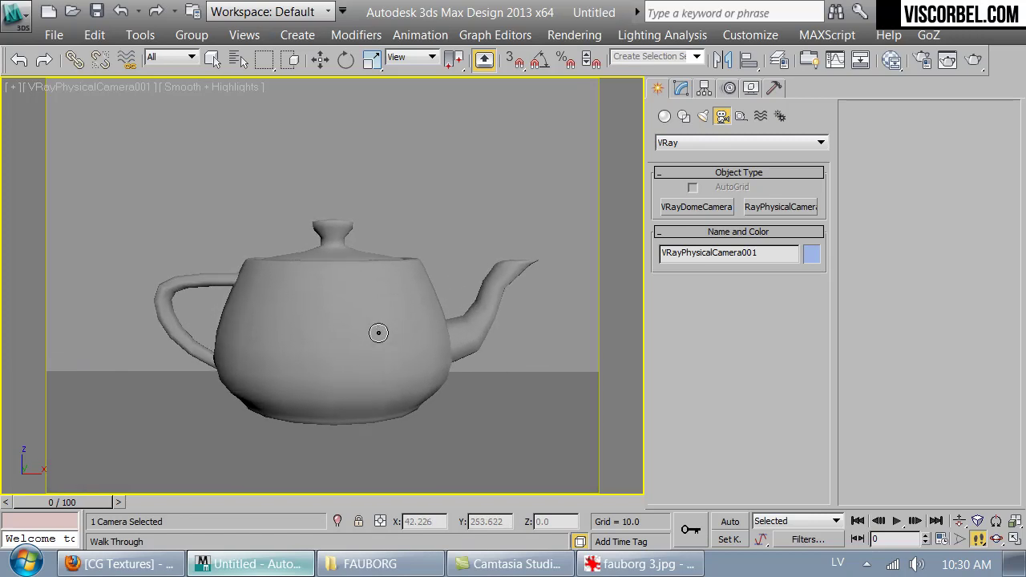
key(Up)
key(w)
click(682, 88)
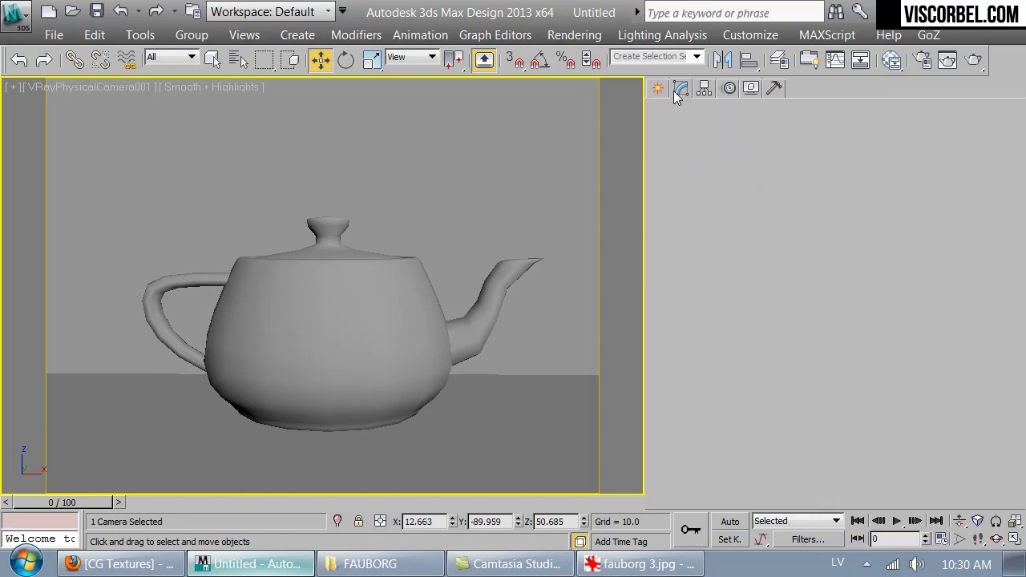
- Create a plane VRayLight in the wireframe Left view, with a half-length of about 67 and a half-width of about 116
key(t)
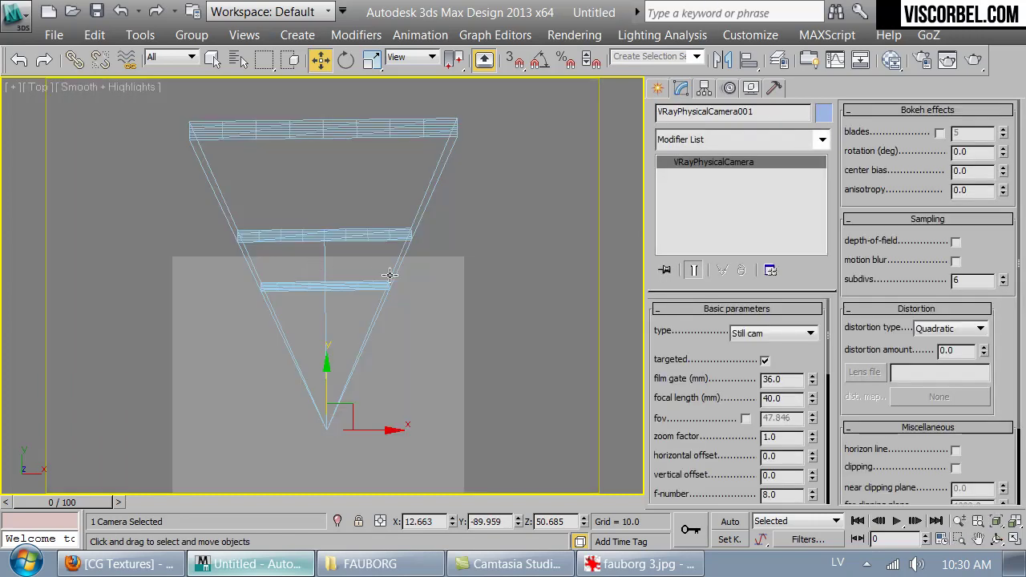
click(504, 228)
key(F3)
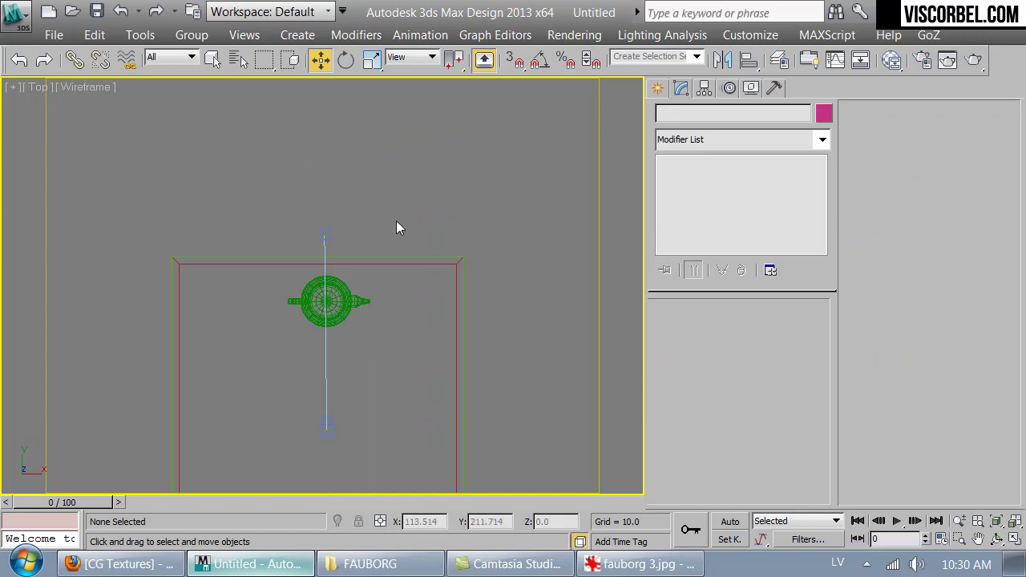
click(659, 89)
middle_drag(341, 368, 354, 310)
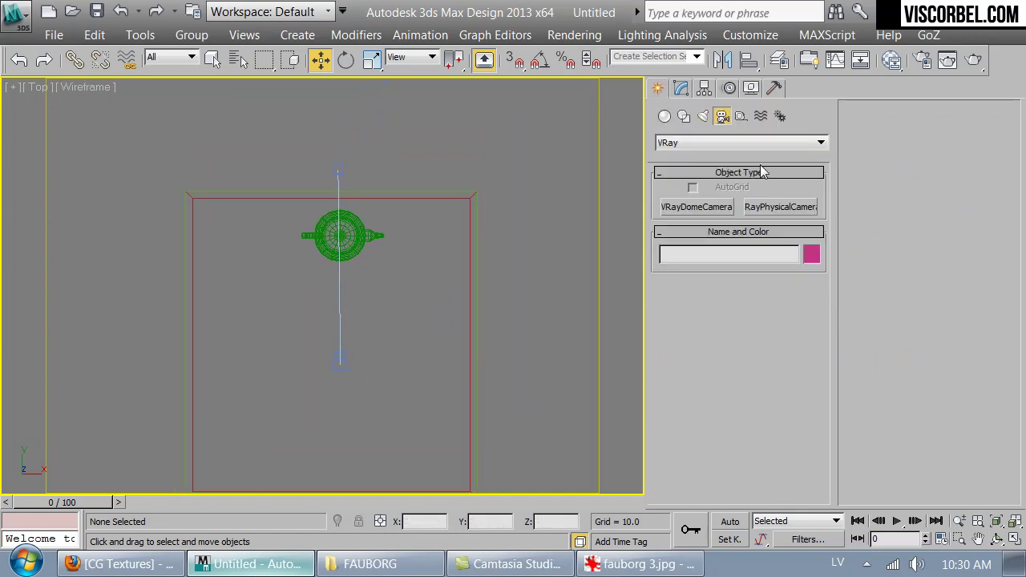
click(702, 116)
click(698, 144)
click(682, 180)
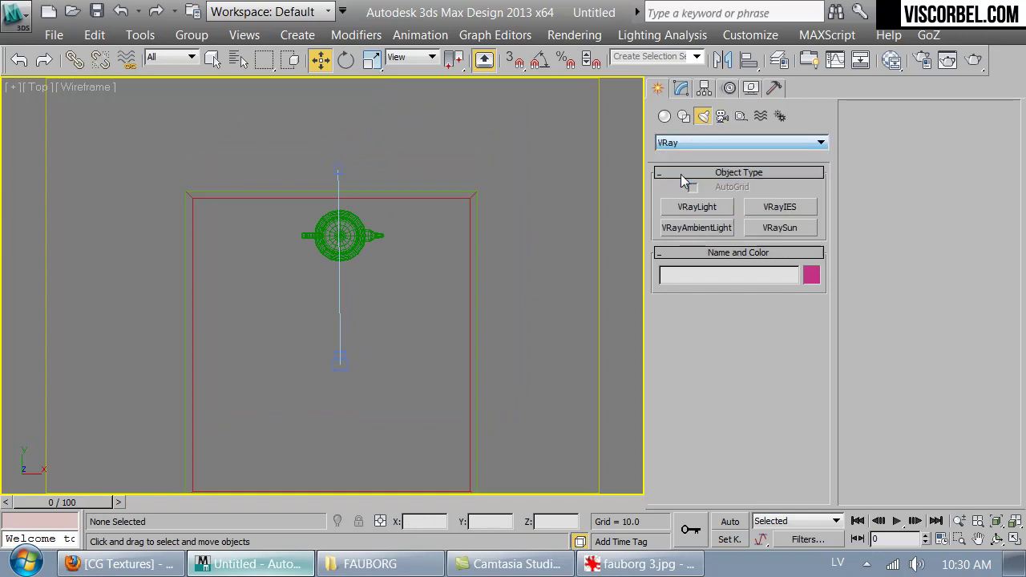
click(697, 207)
middle_drag(227, 324, 337, 258)
key(l)
drag(341, 252, 465, 468)
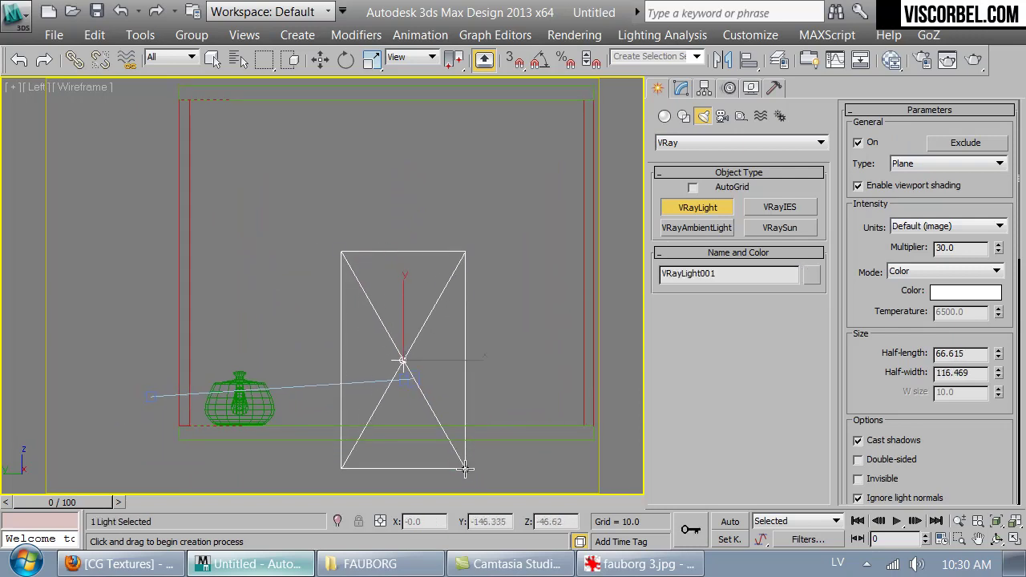
- Raise the V-Ray plane light to about Z 167 in the Left view
key(w)
drag(393, 318, 414, 220)
key(t)
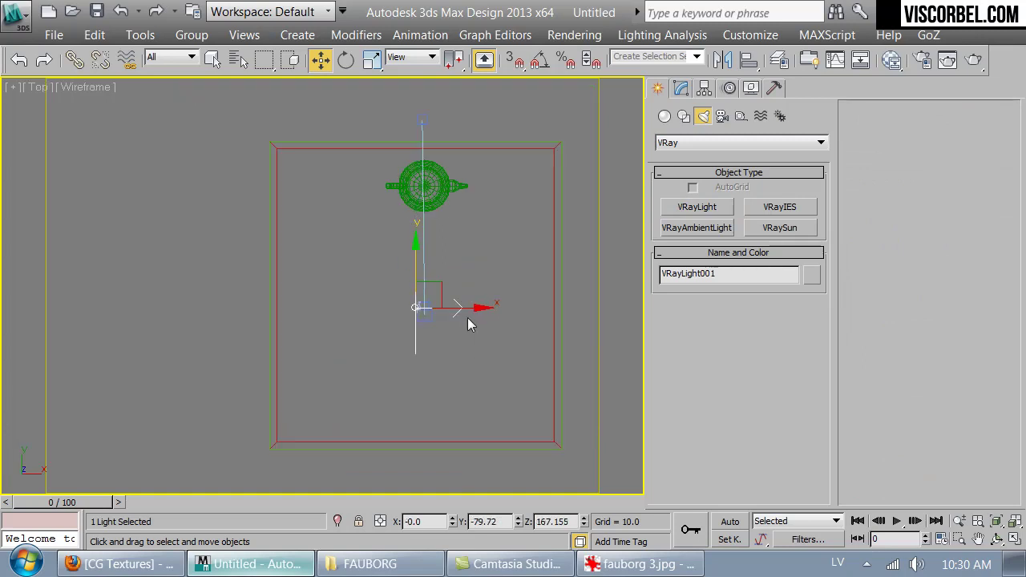
- Move the plane light against the room's left wall at about X -198, Y -72, and deselect it
drag(465, 306, 338, 306)
scroll(339, 305, up, 2)
middle_drag(292, 265, 338, 321)
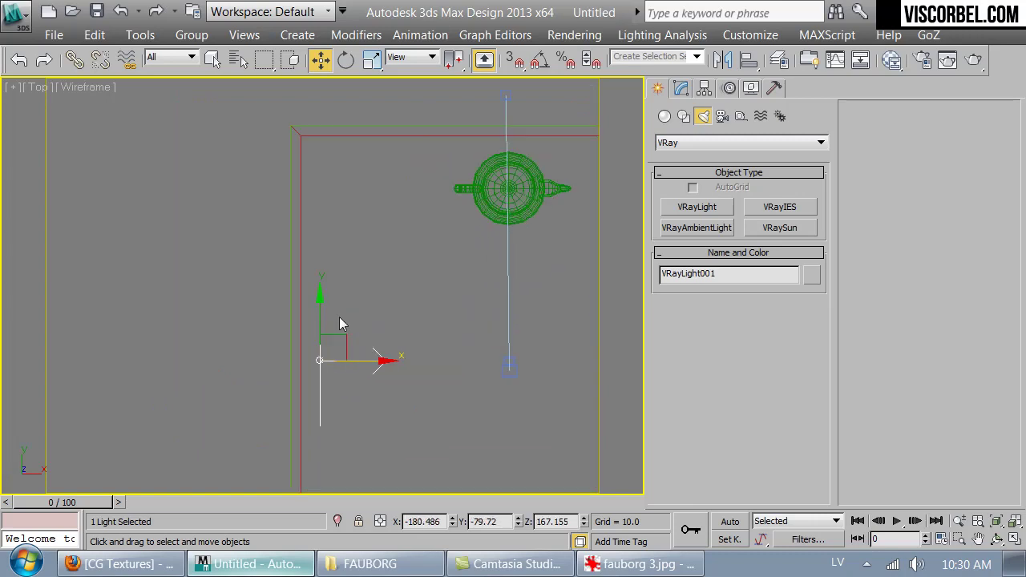
drag(343, 340, 335, 362)
right_click(332, 355)
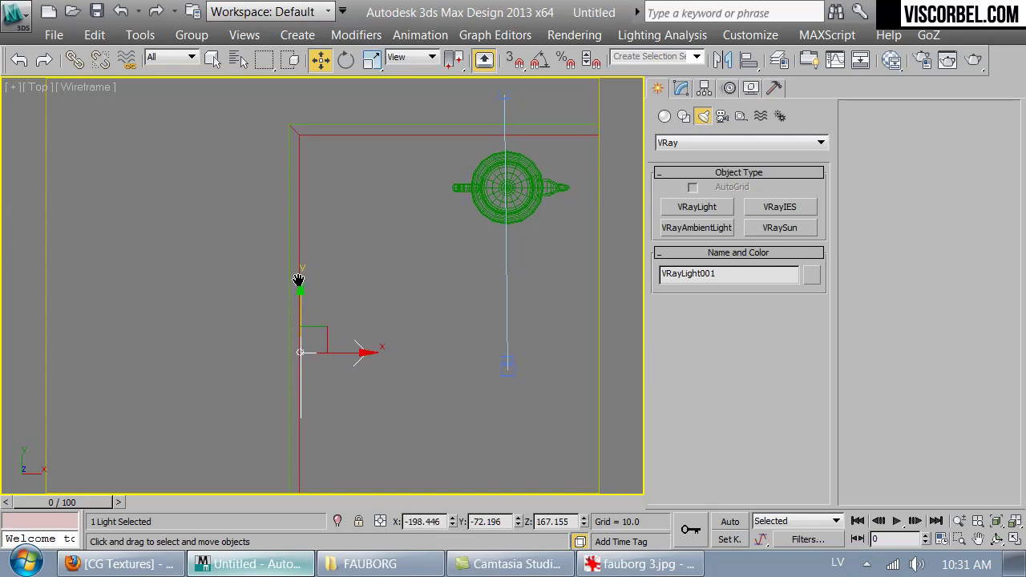
scroll(140, 201, down, 3)
click(139, 200)
- Return to the physical camera view, check its shaded display, and set it to wireframe
middle_drag(318, 169, 421, 220)
scroll(420, 227, up, 2)
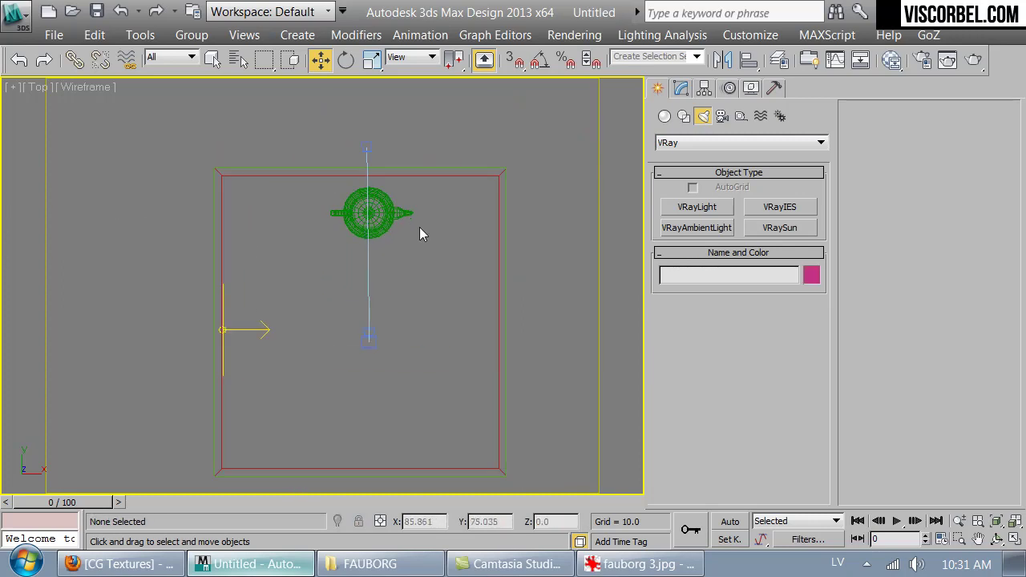
key(c)
key(F3)
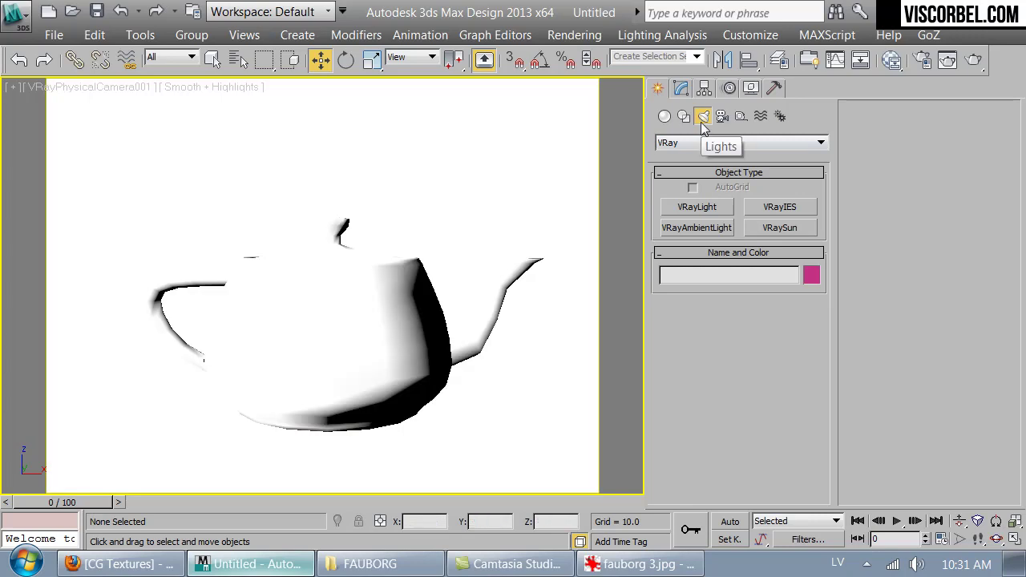
key(F3)
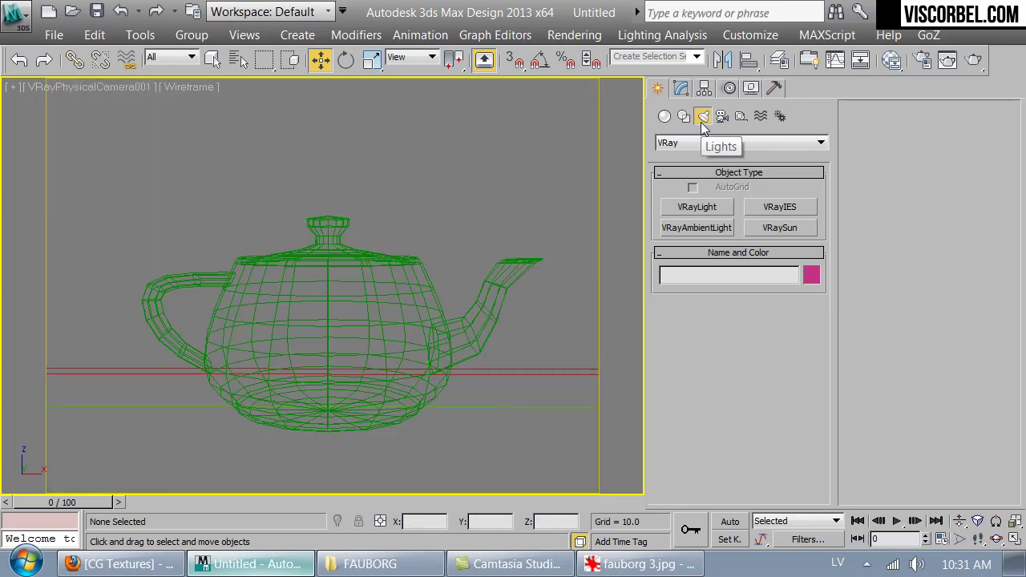
- Open Render Setup and check which renderer is assigned for production
click(922, 60)
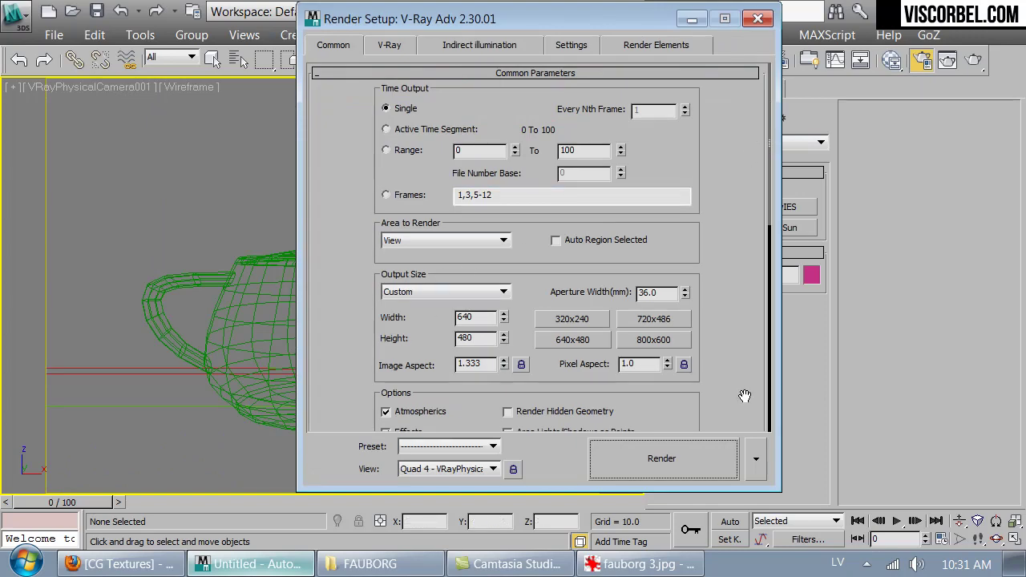
drag(739, 341, 661, 32)
click(573, 420)
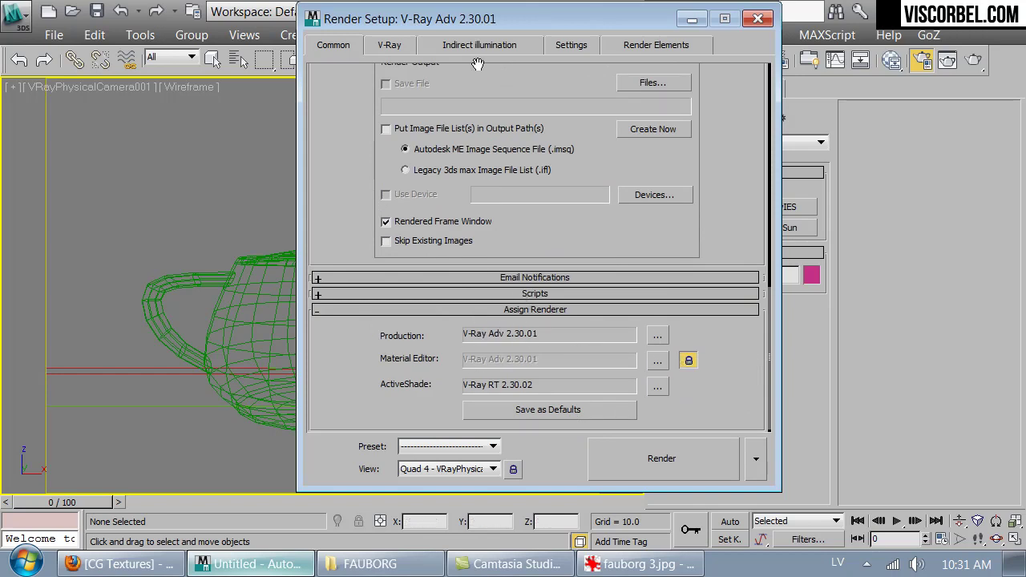
- Enable V-Ray's built-in frame buffer, then open the last frame buffer window briefly and close it
click(388, 44)
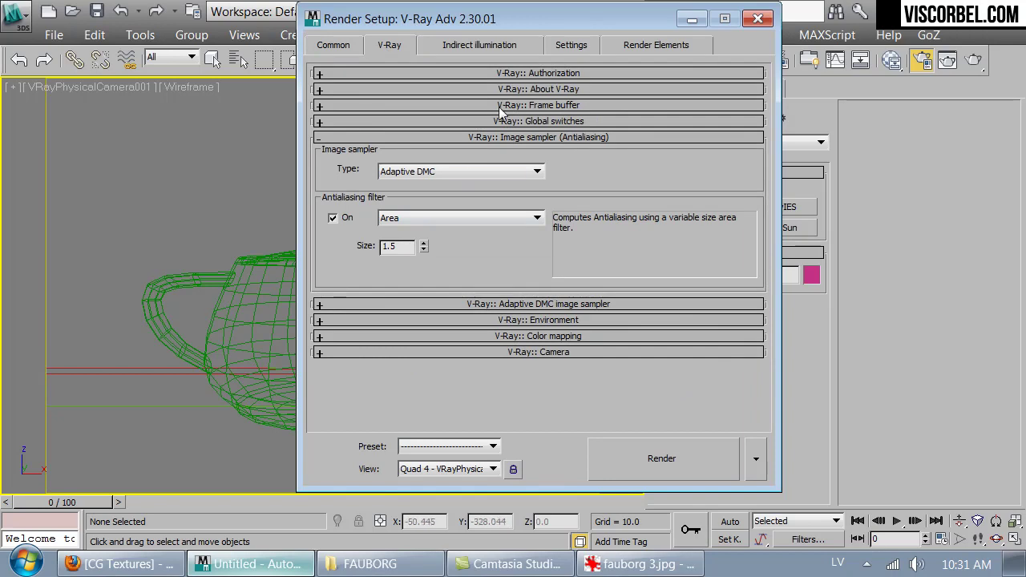
click(499, 105)
click(346, 124)
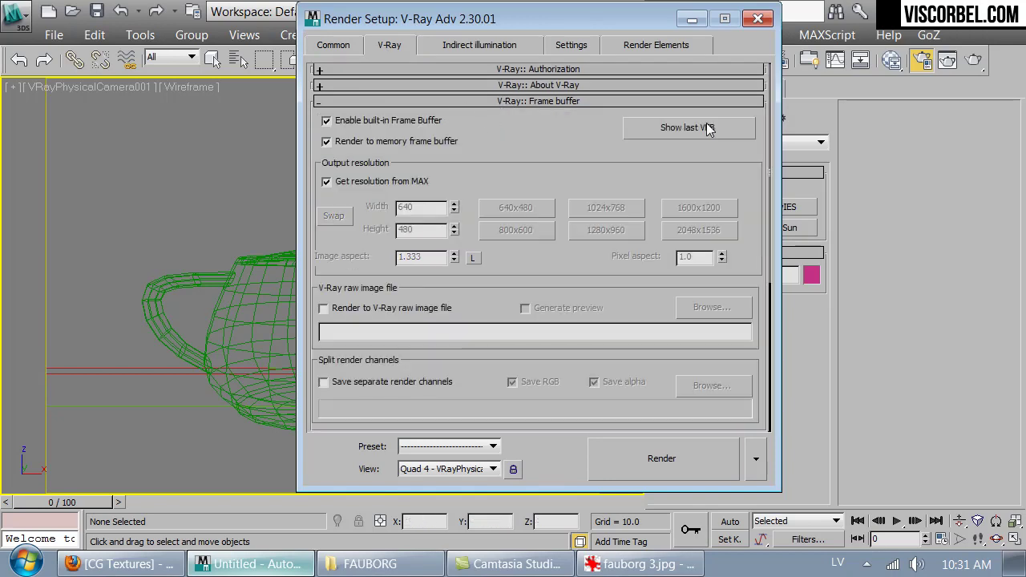
click(697, 126)
drag(534, 62, 409, 79)
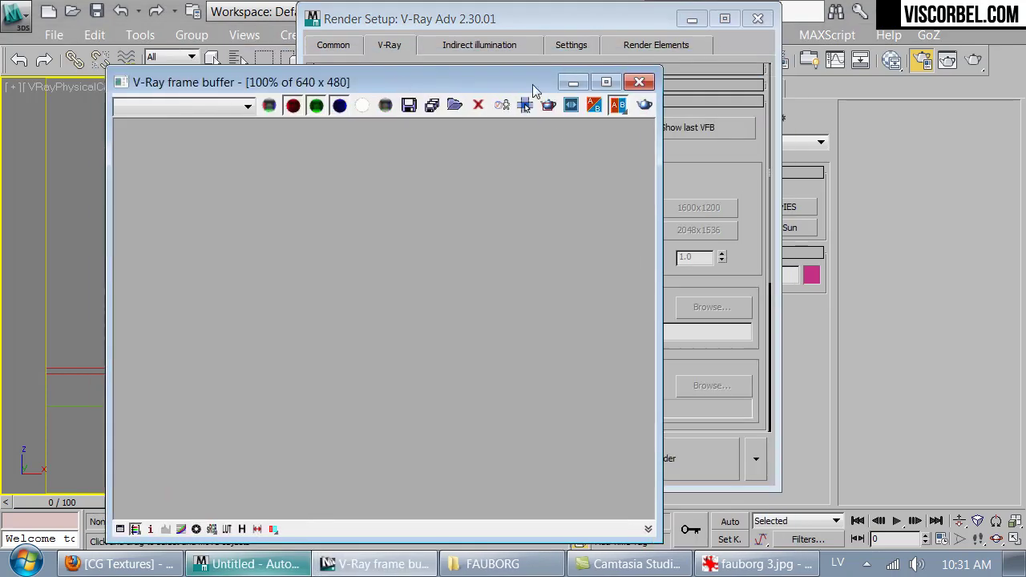
click(643, 83)
click(593, 105)
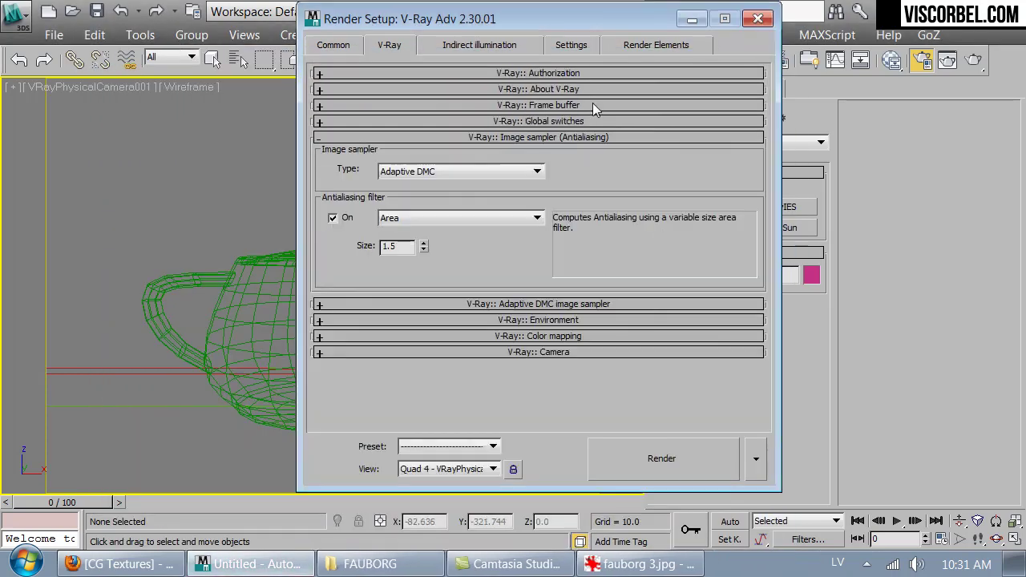
- Turn off the antialiasing filter and set the Adaptive DMC sampler's maximum subdivisions to 2
click(349, 219)
click(468, 137)
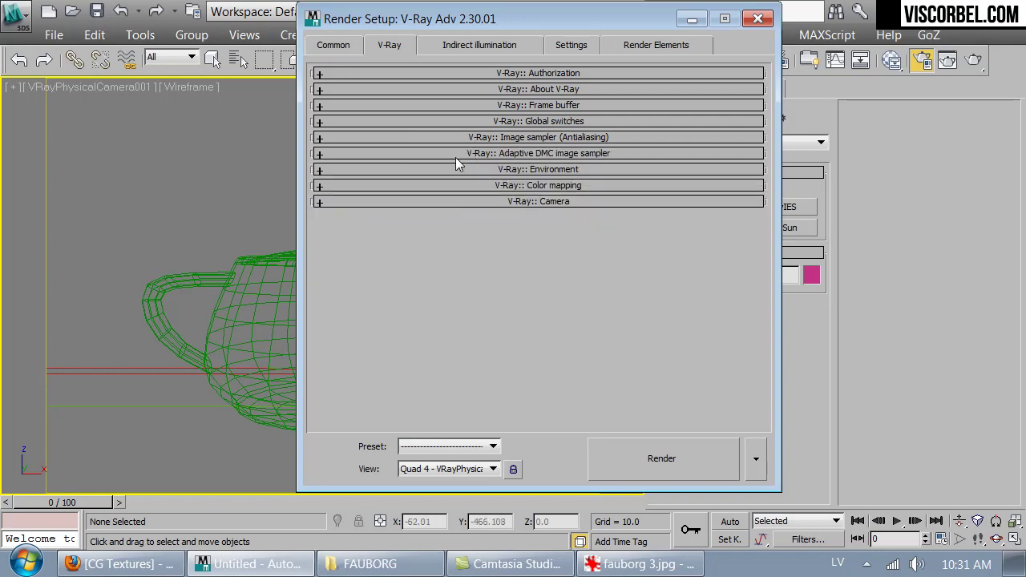
click(455, 154)
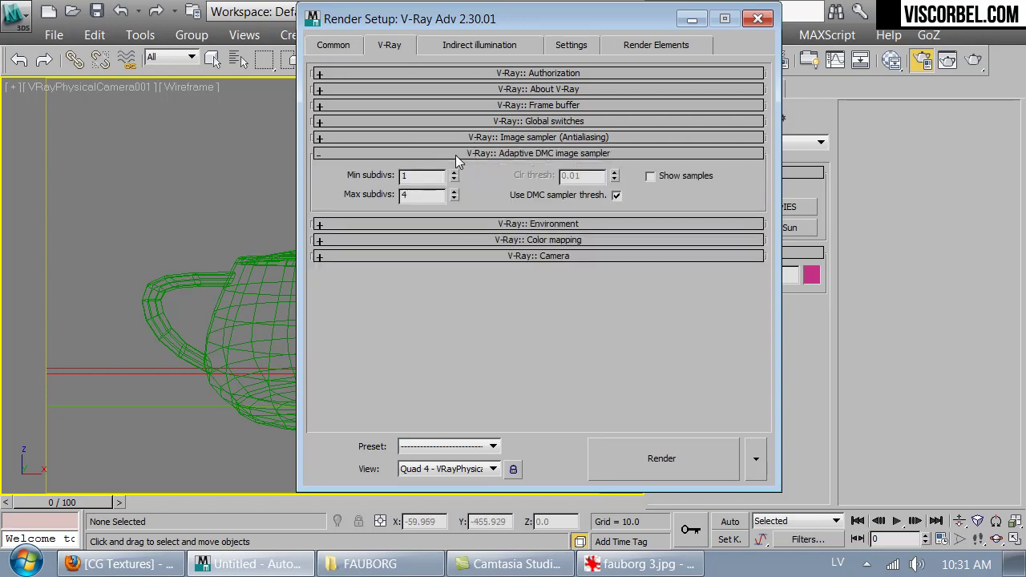
click(455, 198)
click(454, 198)
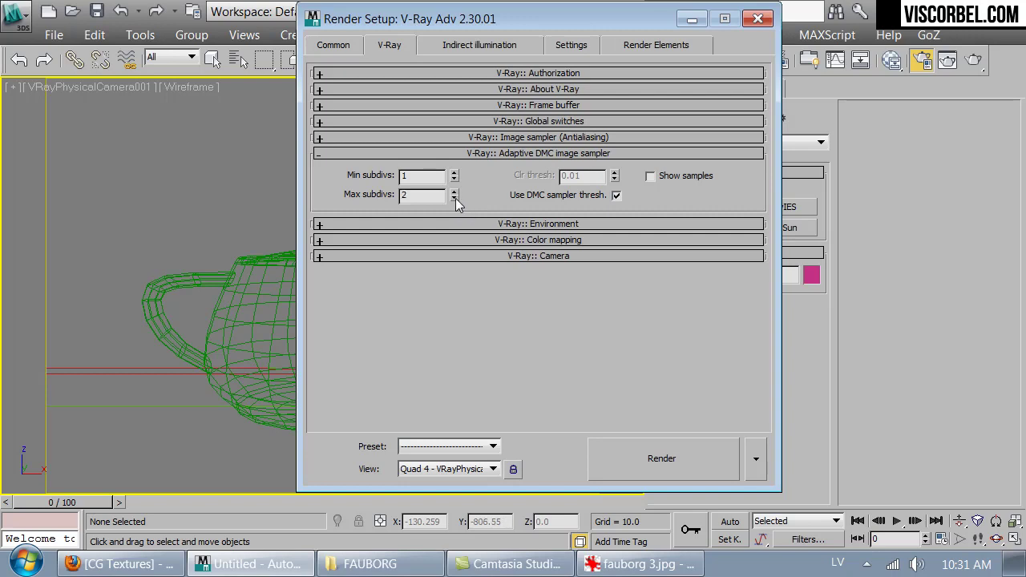
click(357, 156)
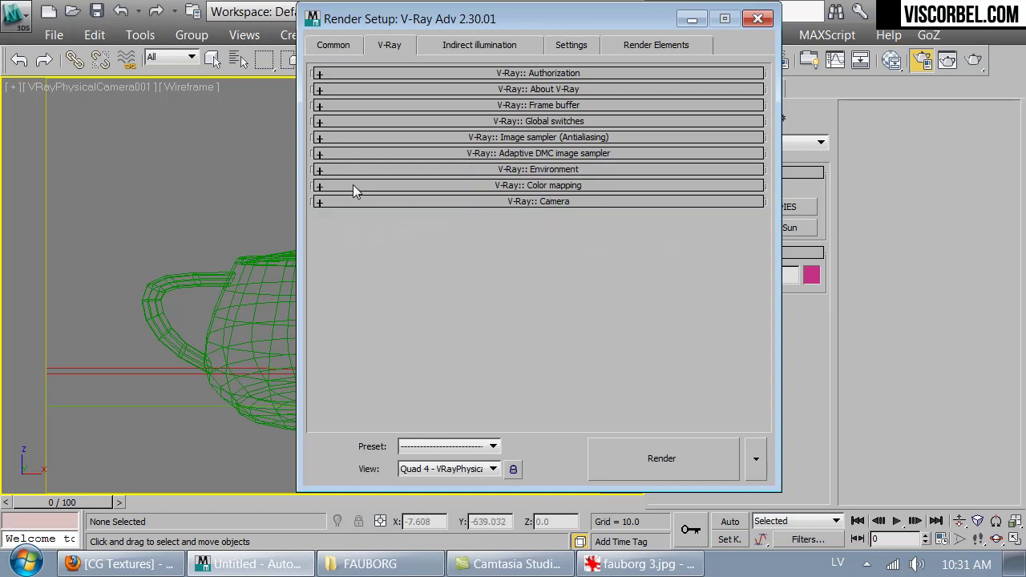
- Set V-Ray color mapping to Exponential with a gamma of 2.2 and enable sub-pixel mapping
click(353, 186)
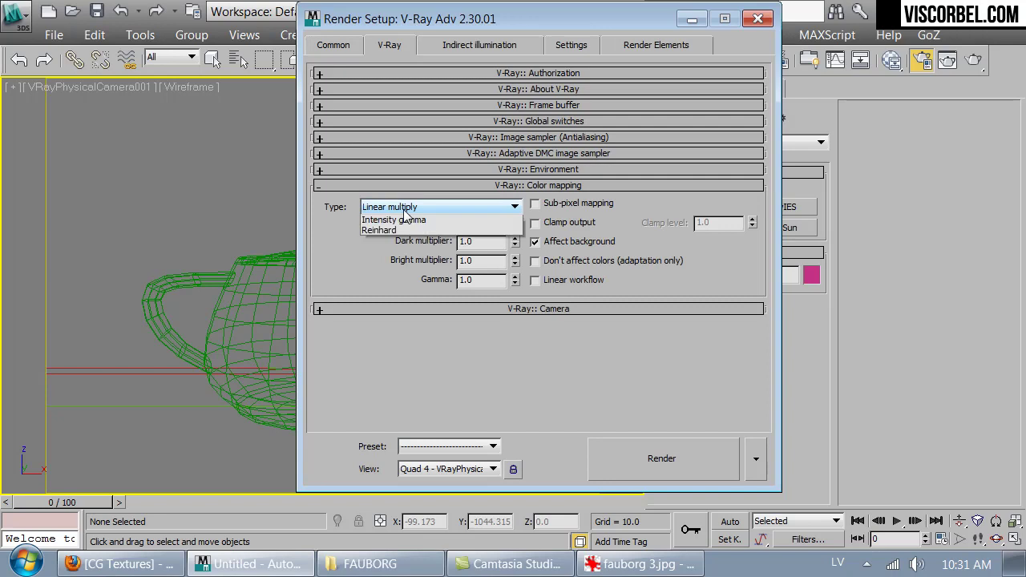
click(407, 210)
click(393, 232)
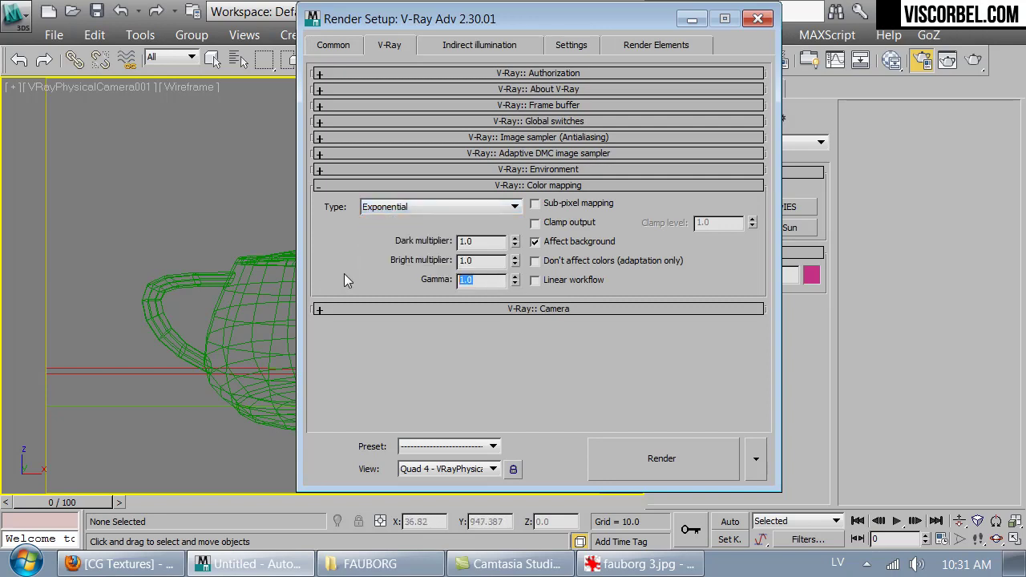
text(2.2)
key(Return)
click(535, 204)
- Turn on indirect illumination and use Light cache as the GI engine for secondary bounces
click(480, 45)
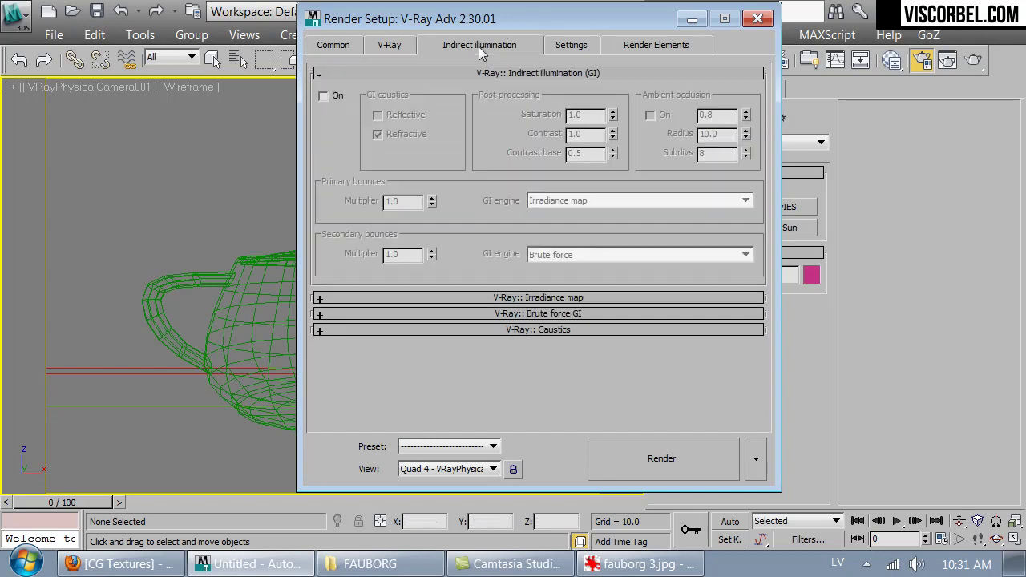
click(323, 97)
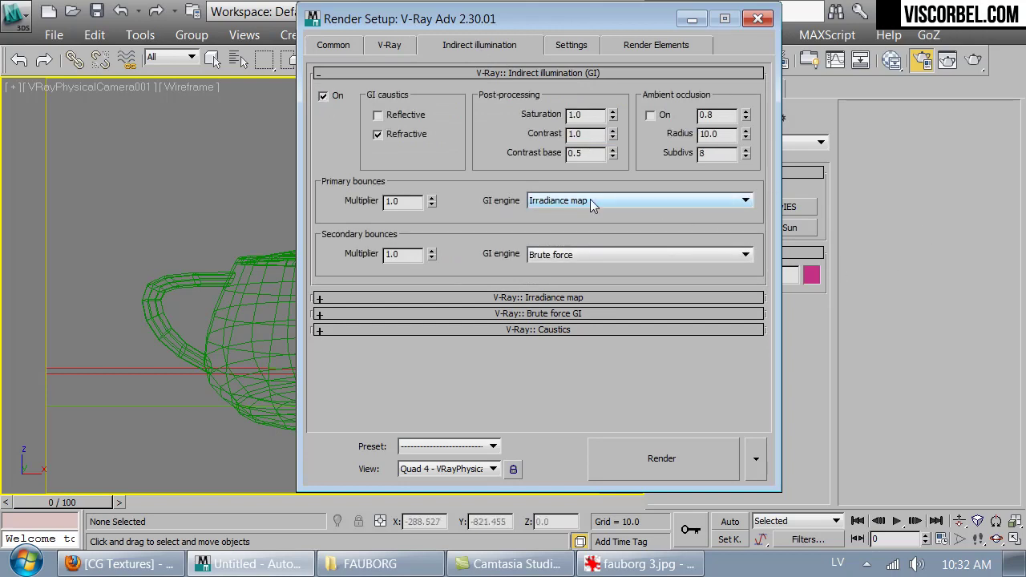
click(599, 253)
click(553, 300)
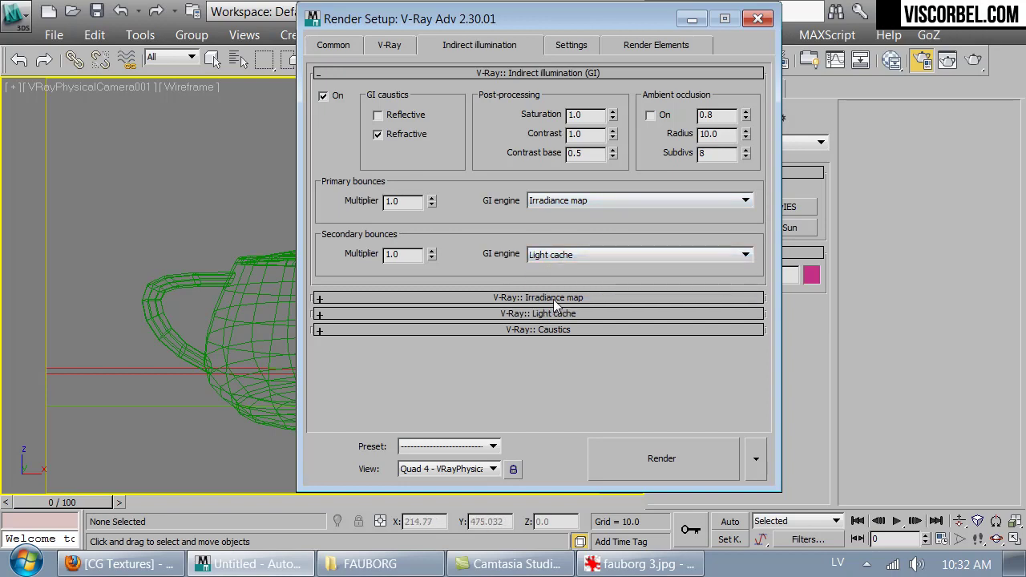
- Set the irradiance map preset to Very low, enable Show calc. phase, and disable Multipass
click(552, 300)
click(576, 104)
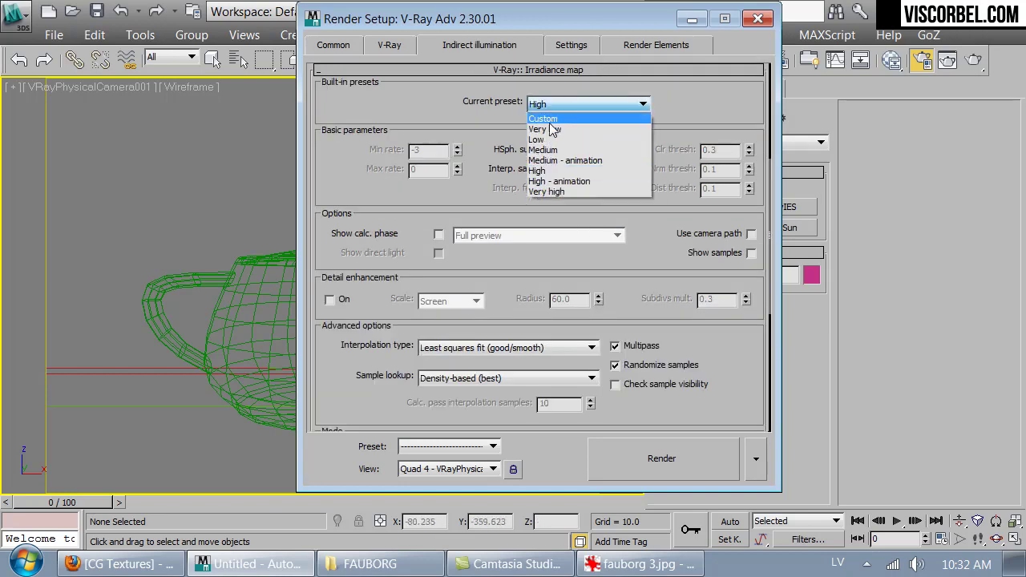
click(548, 129)
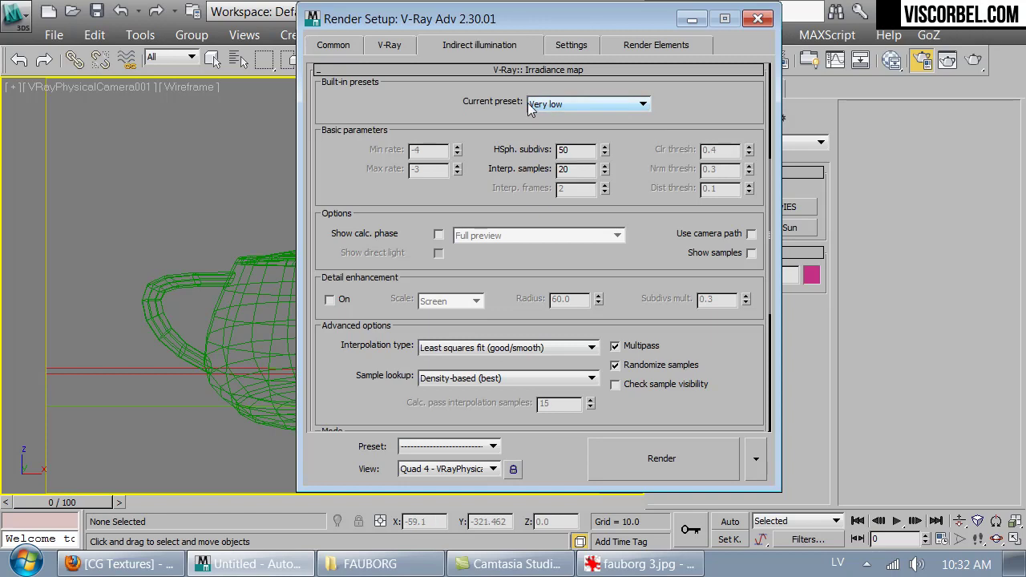
click(438, 234)
click(656, 343)
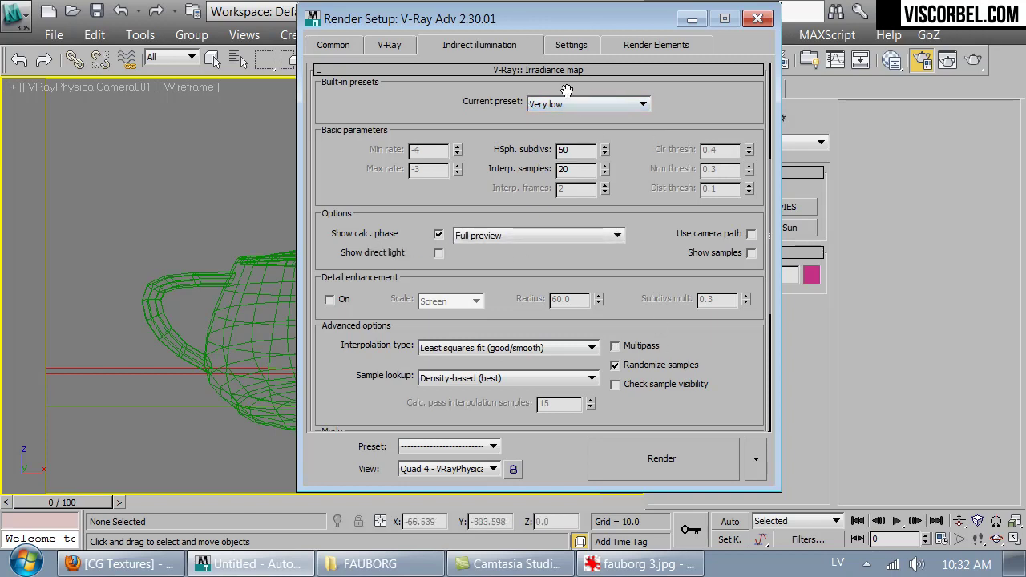
- Set the light cache subdivisions to 300 and enable its Show calc. phase option
click(564, 70)
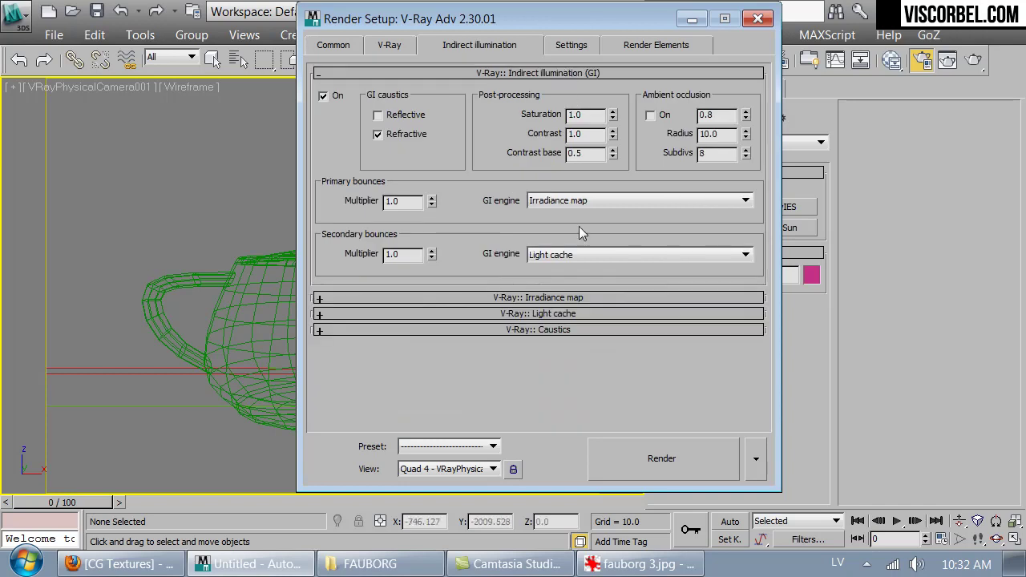
click(597, 314)
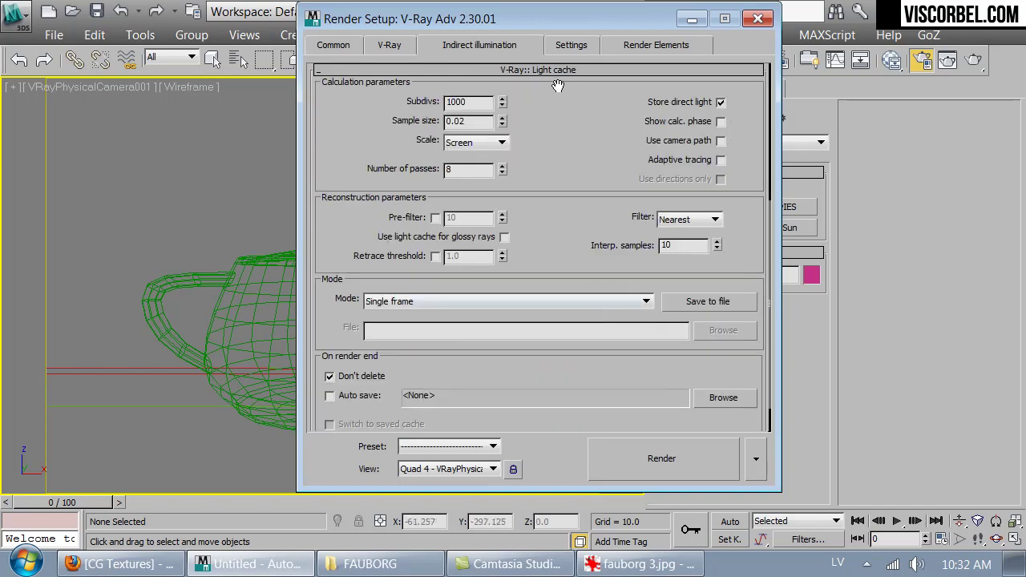
double_click(469, 101)
text(300)
key(Return)
click(720, 121)
- Set the DMC sampler noise threshold to 0.02 and the render region division X to 16
click(571, 45)
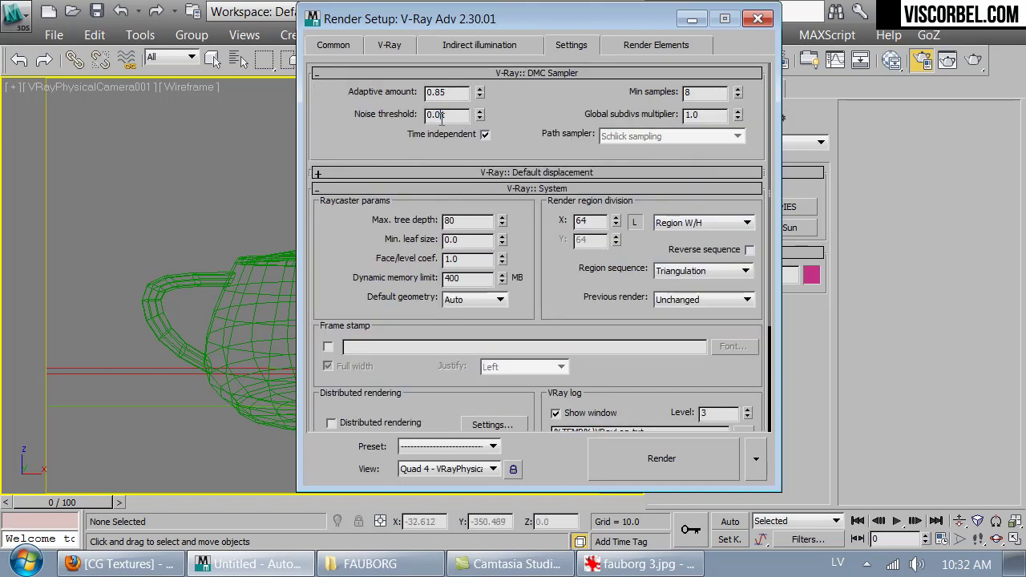
text(2)
key(Return)
drag(595, 221, 567, 226)
key(Return)
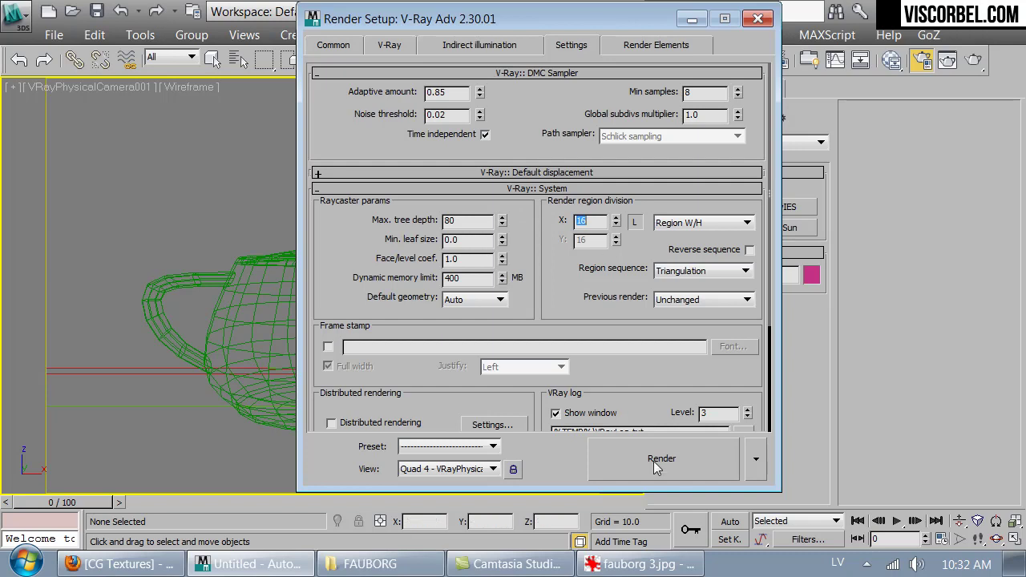
- Render a test image of the camera view and close the Render Setup dialog
click(693, 466)
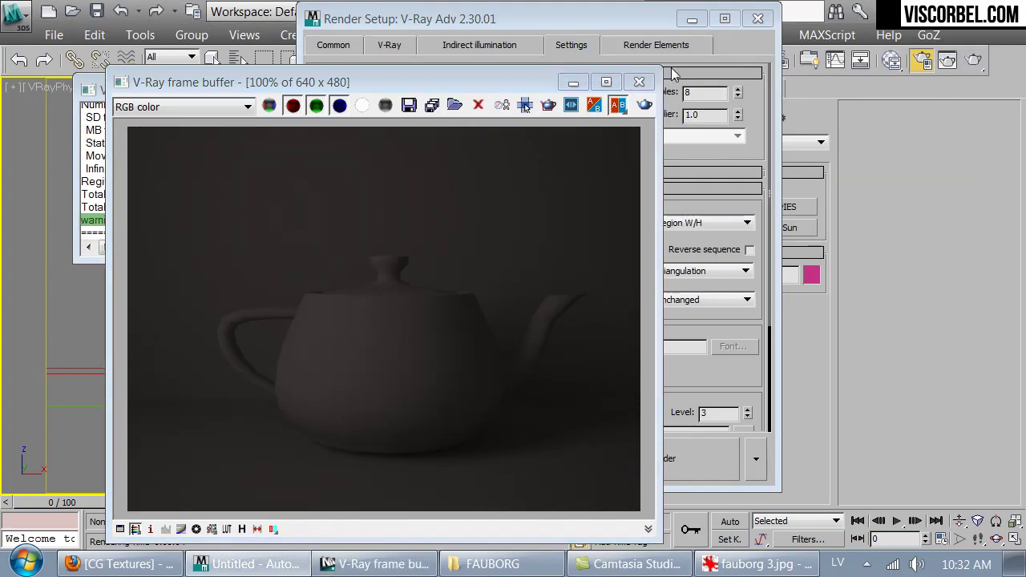
click(758, 18)
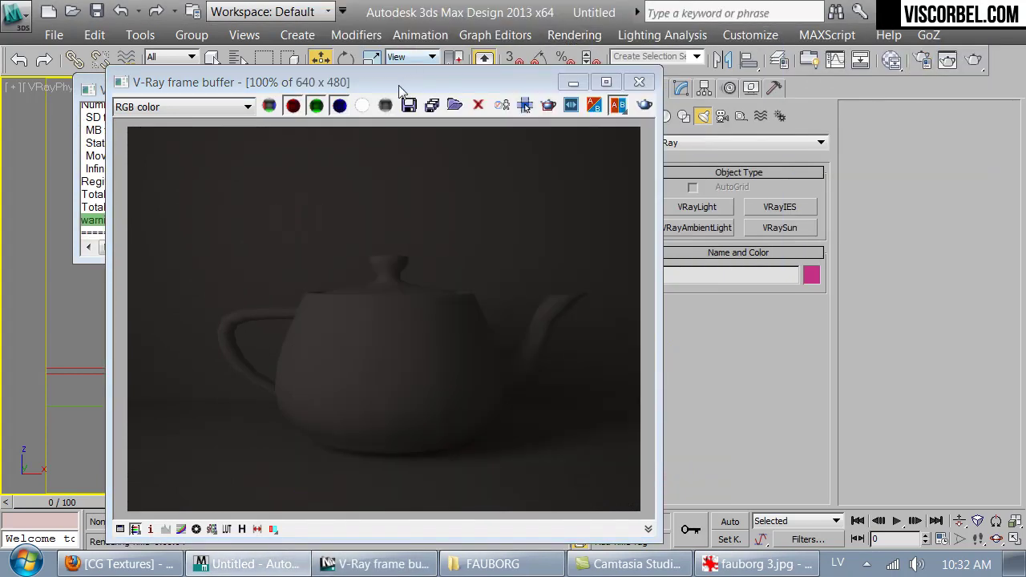
drag(398, 85, 455, 159)
- Set the V-Ray physical camera's shutter speed to 30, test-render the scene again, and close the render windows
click(213, 59)
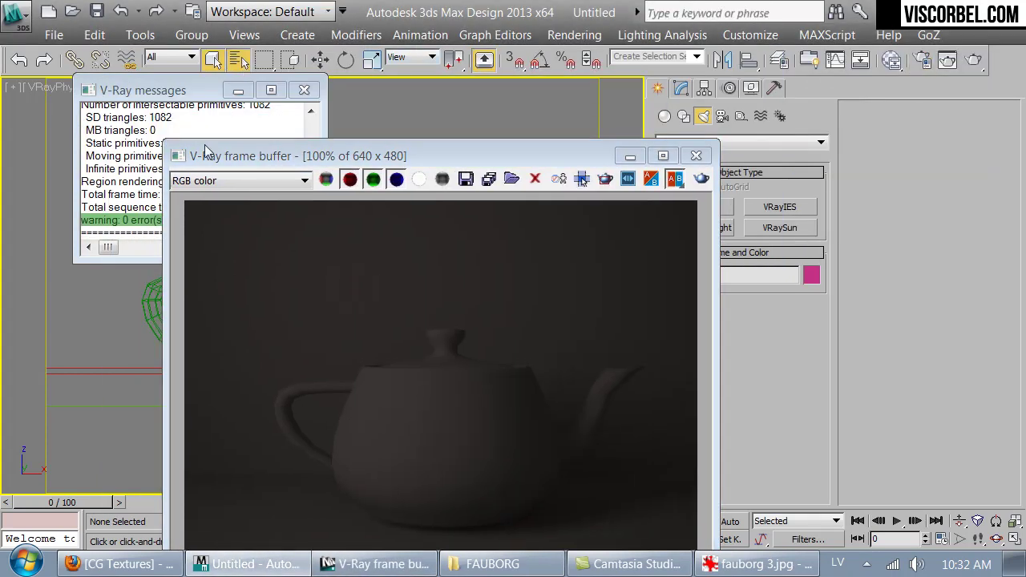
key(h)
double_click(136, 138)
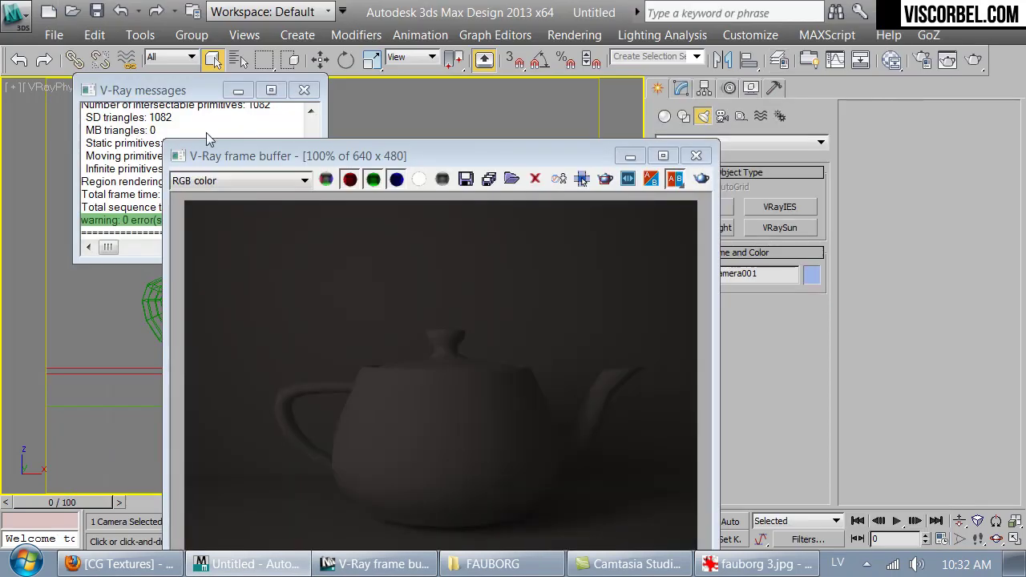
click(682, 88)
drag(526, 154, 407, 56)
scroll(714, 435, down, 8)
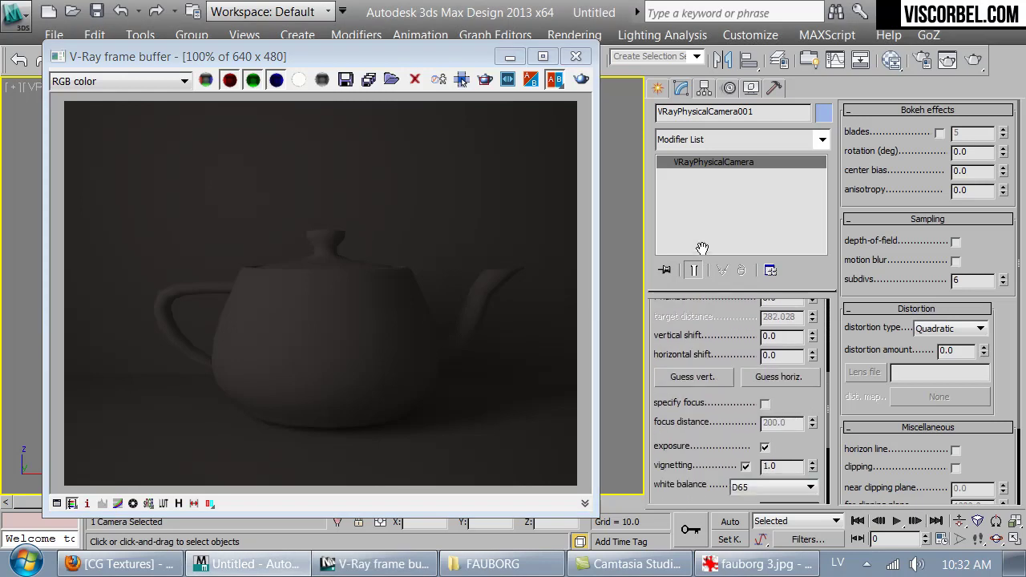
double_click(789, 406)
text(30)
key(Return)
click(582, 82)
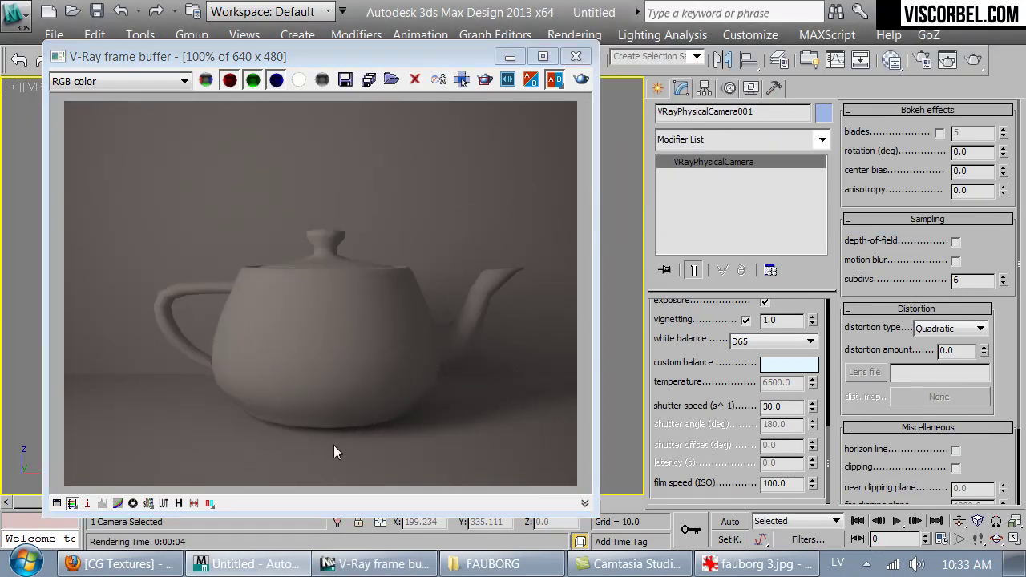
click(575, 56)
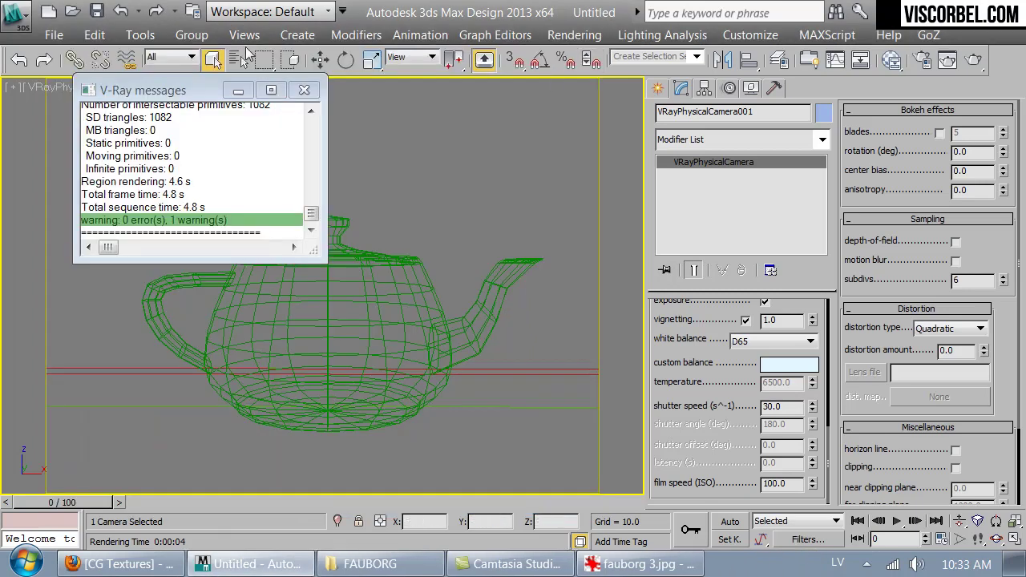
click(304, 90)
- Lower the teapot onto the floor in the Front view, and return to the camera view with shading on
key(f)
scroll(384, 325, down, 5)
middle_drag(384, 325, 407, 279)
scroll(407, 279, up, 4)
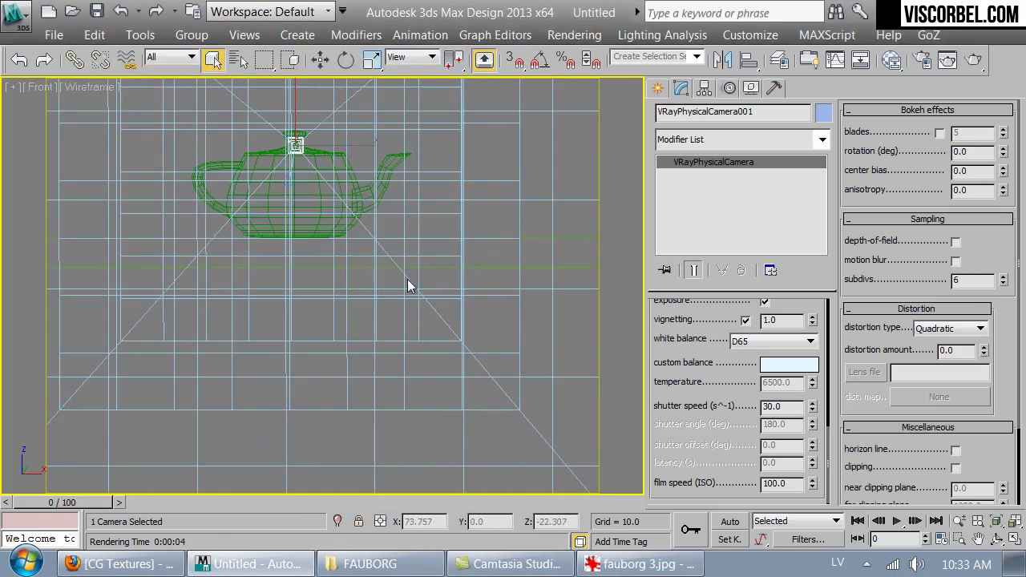
click(328, 370)
scroll(362, 316, up, 5)
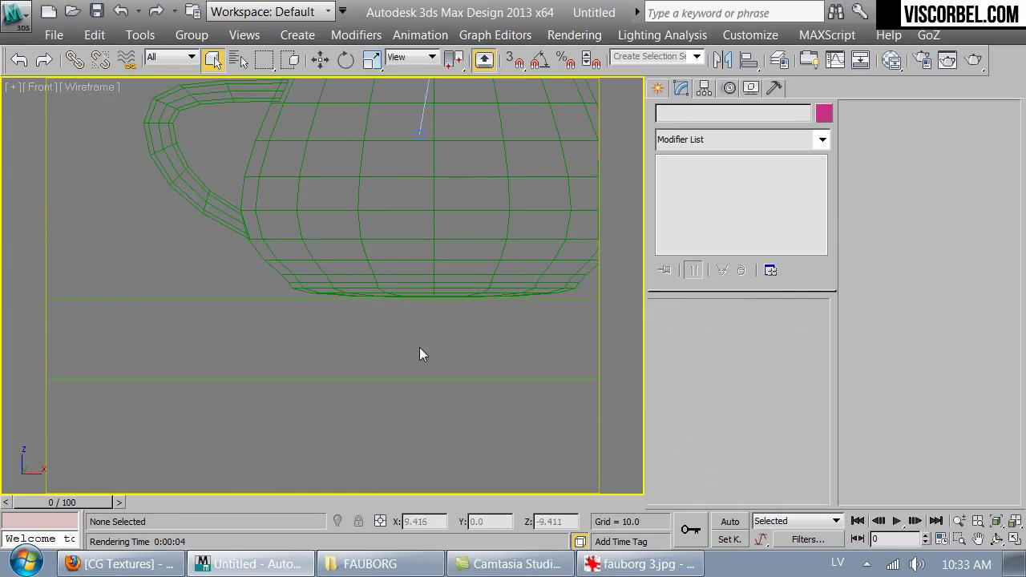
click(483, 209)
scroll(407, 280, up, 6)
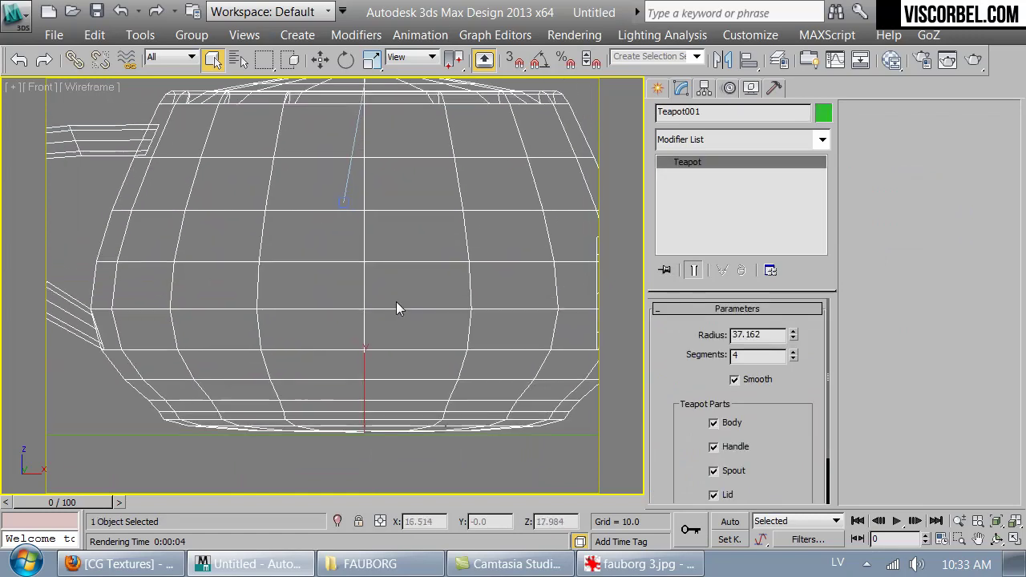
key(w)
drag(397, 344, 397, 359)
key(c)
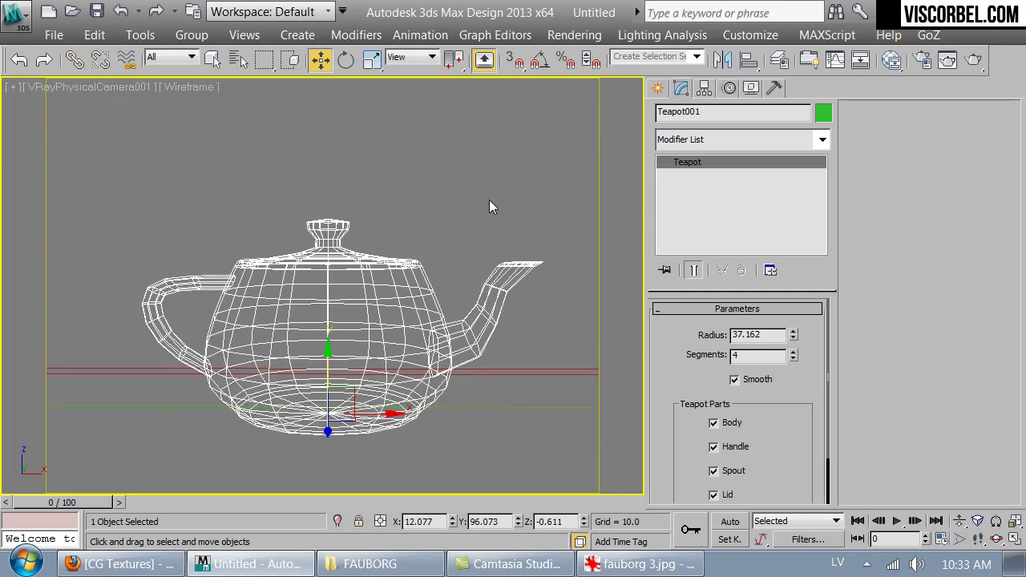
key(F3)
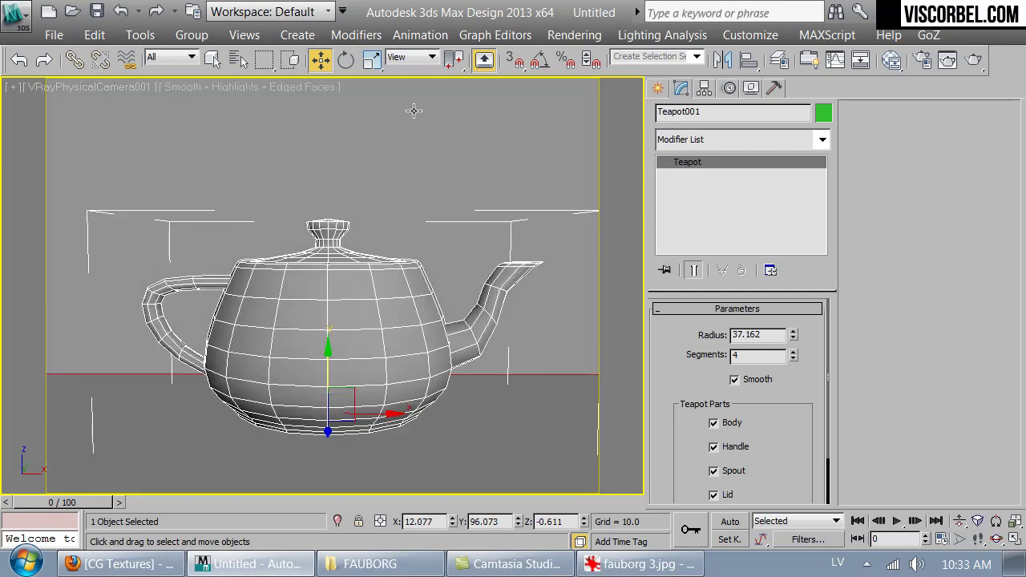
- Set the V-Ray physical camera's white balance to Neutral, render a test, and close the render windows
click(239, 59)
double_click(155, 140)
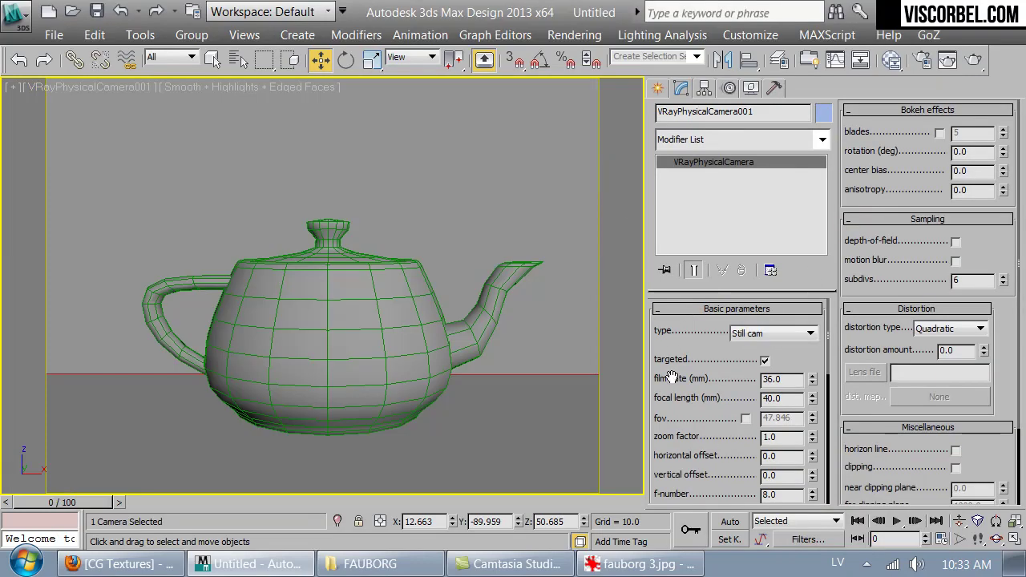
scroll(673, 463, down, 5)
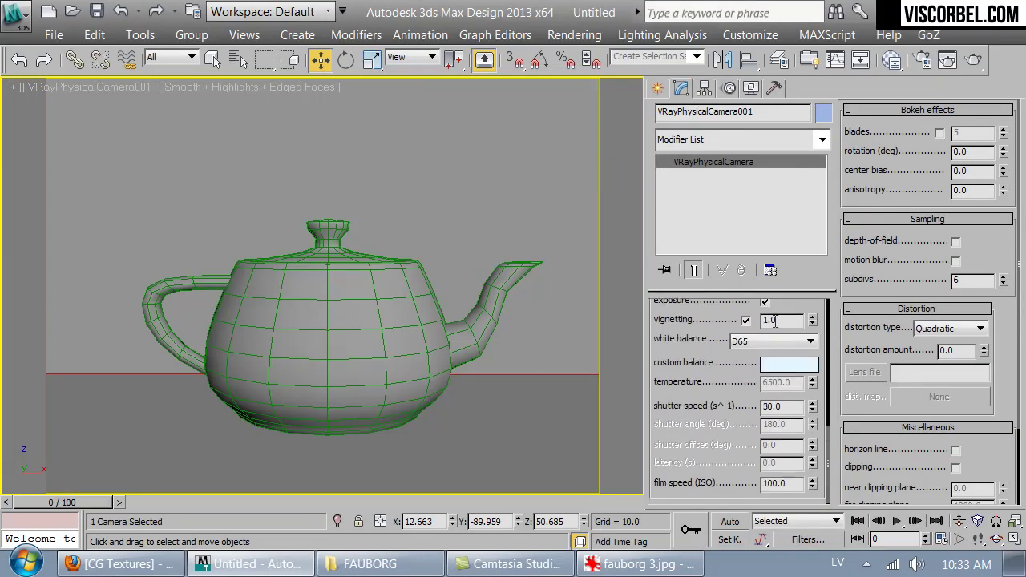
click(775, 344)
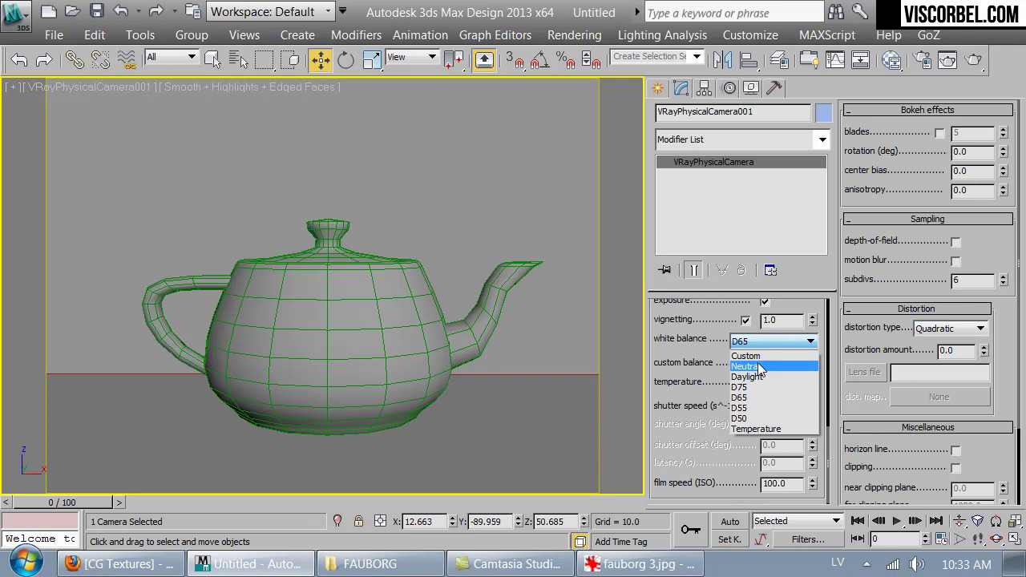
click(749, 362)
click(981, 64)
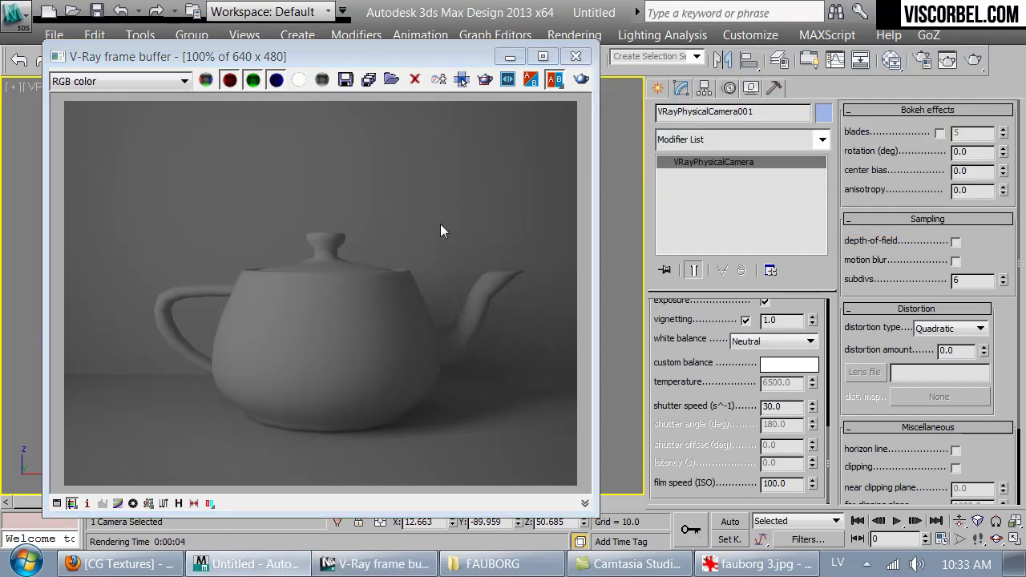
click(576, 60)
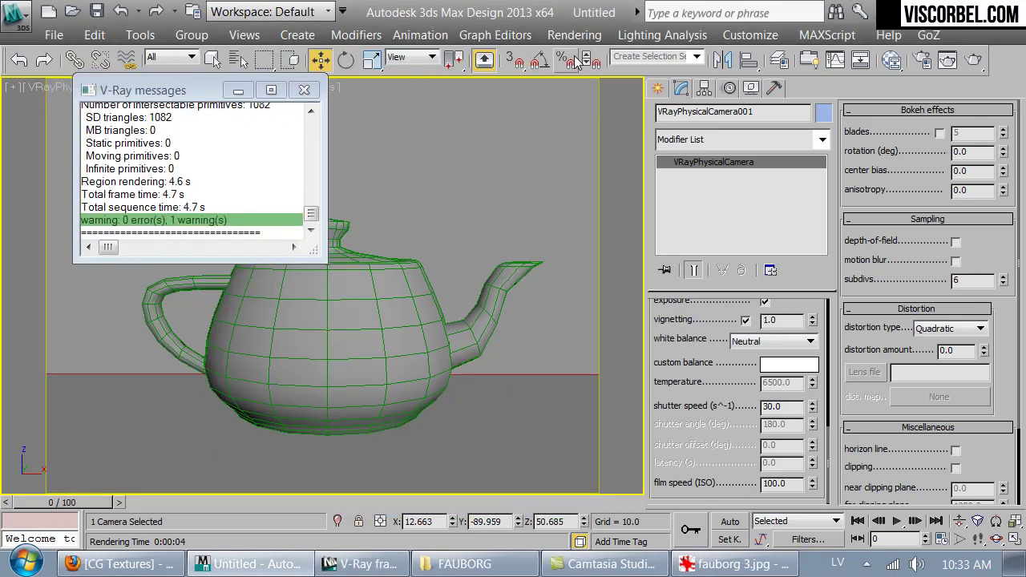
click(303, 90)
- Create a sphere-type VRayLight with a radius of about 35 near the room's center in the wireframe Top view
key(t)
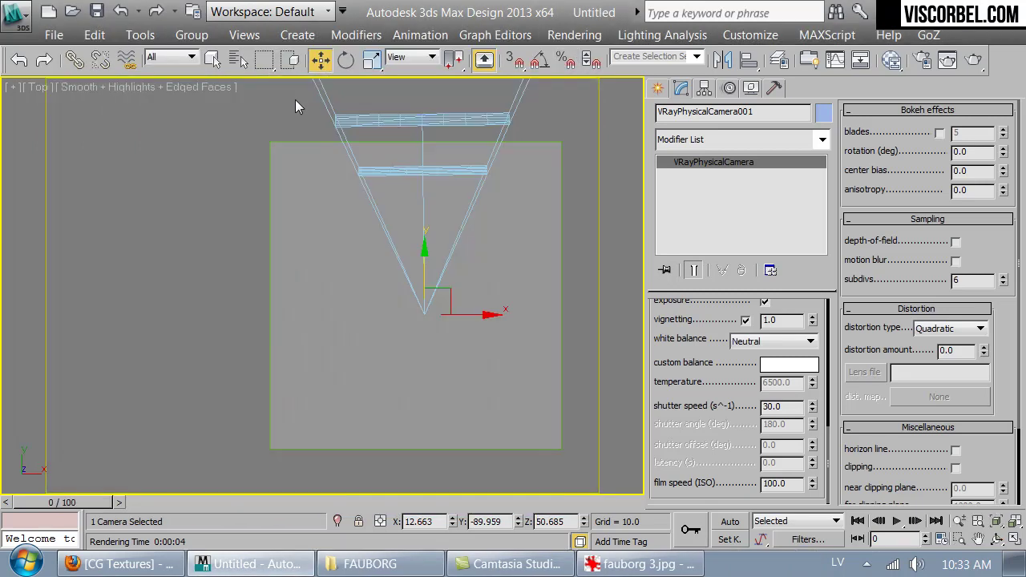
key(F3)
click(603, 263)
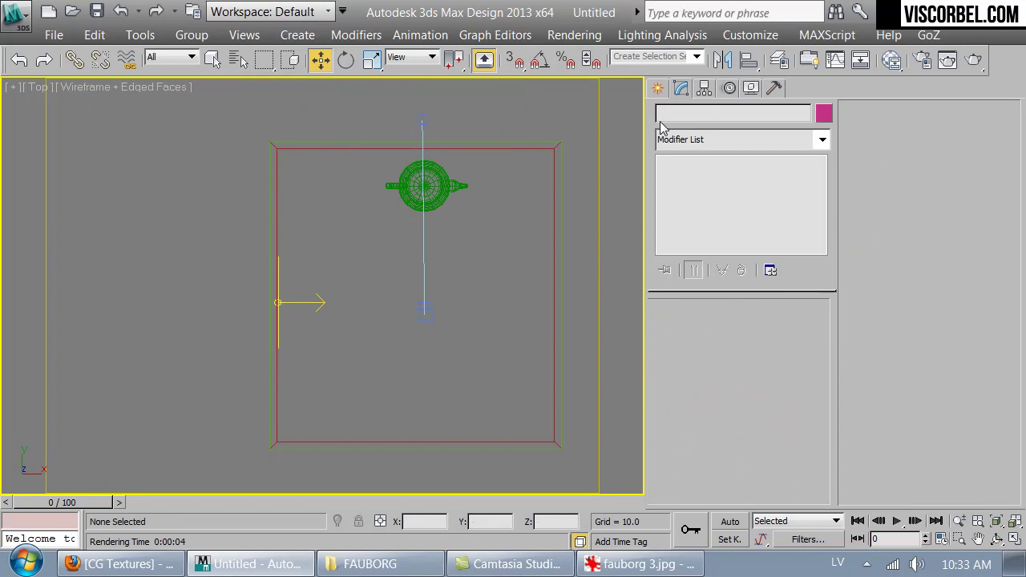
click(658, 88)
click(697, 207)
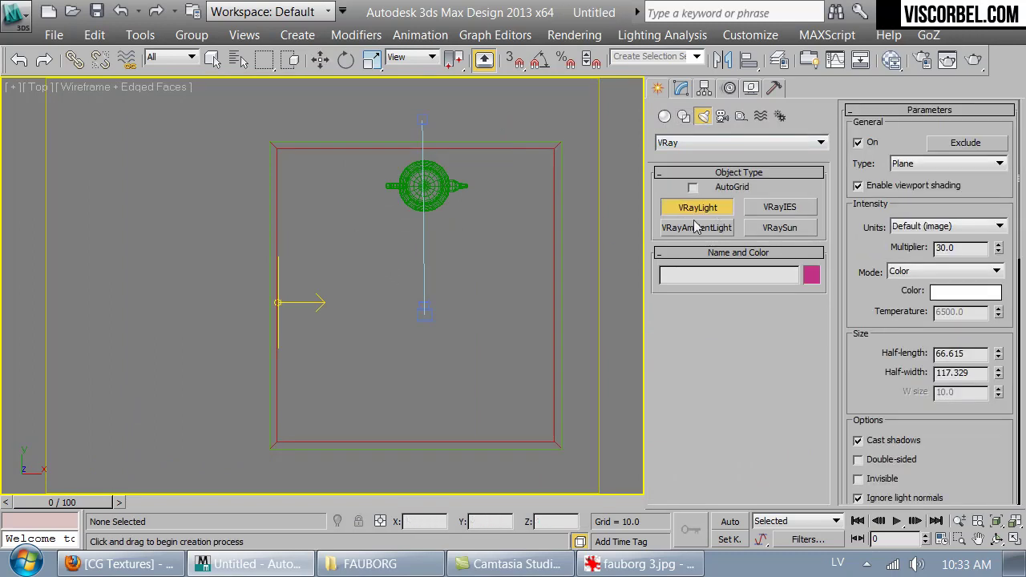
click(681, 88)
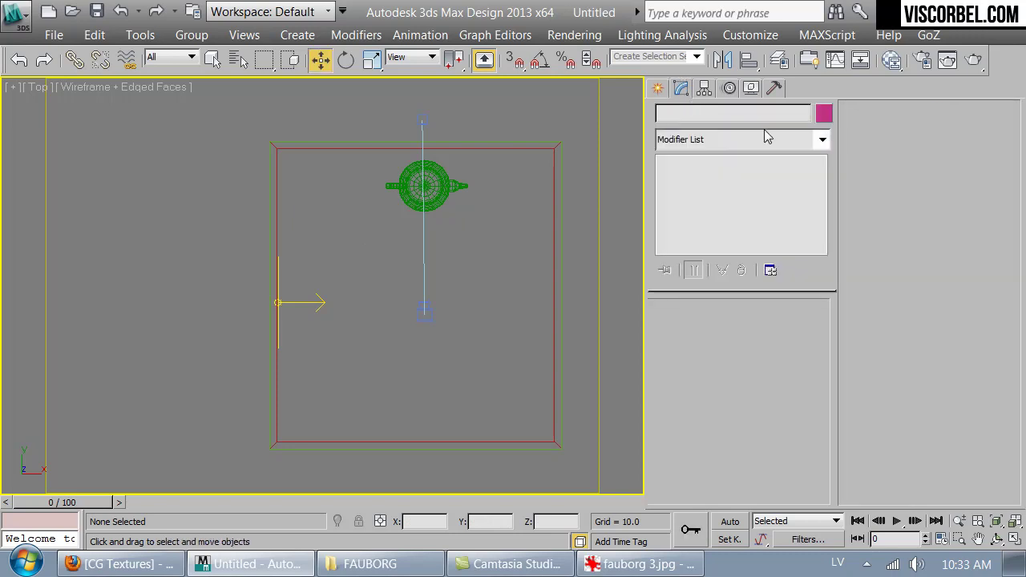
click(660, 88)
click(707, 210)
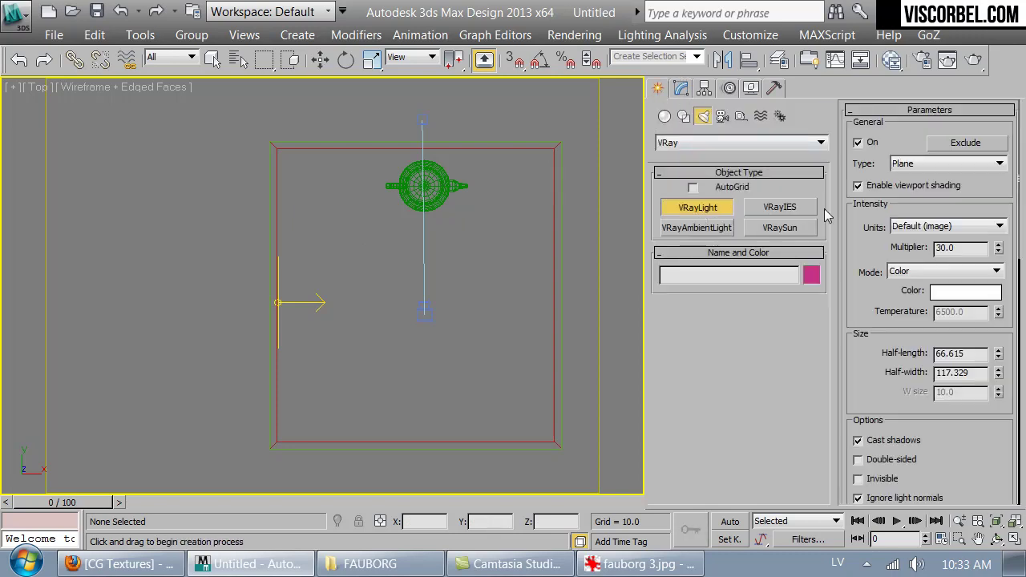
click(918, 164)
click(912, 201)
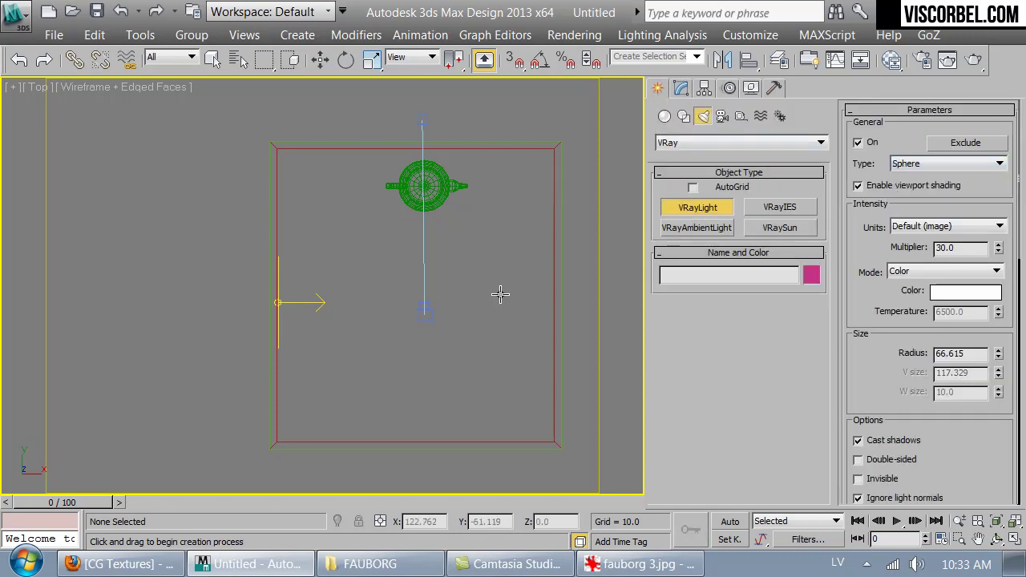
drag(418, 291, 425, 309)
- Raise the sphere light to about Z 306 in the Front view and render the camera view
key(f)
scroll(433, 321, down, 3)
middle_drag(432, 320, 450, 368)
scroll(450, 368, down, 3)
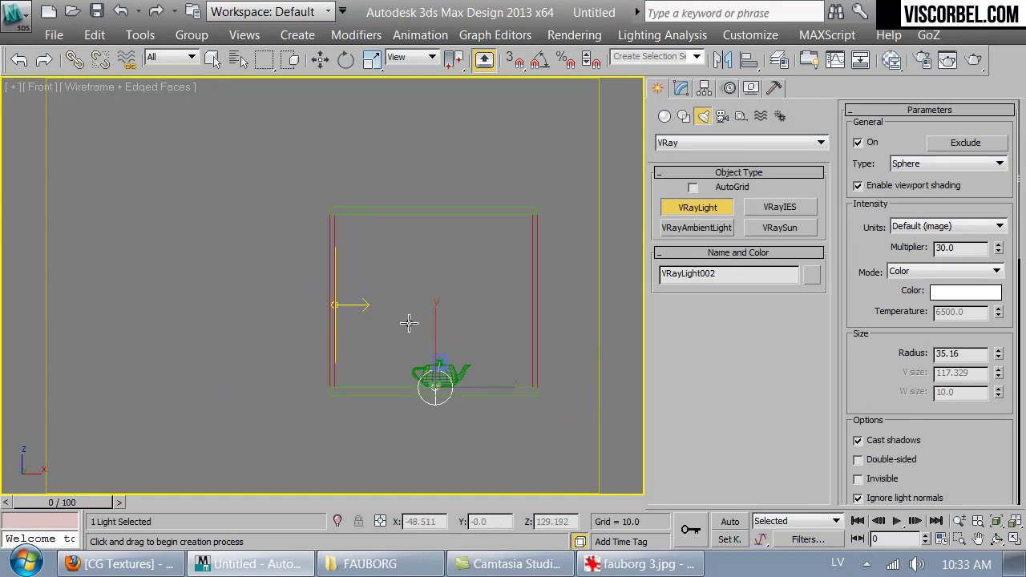
key(w)
drag(436, 342, 449, 193)
key(c)
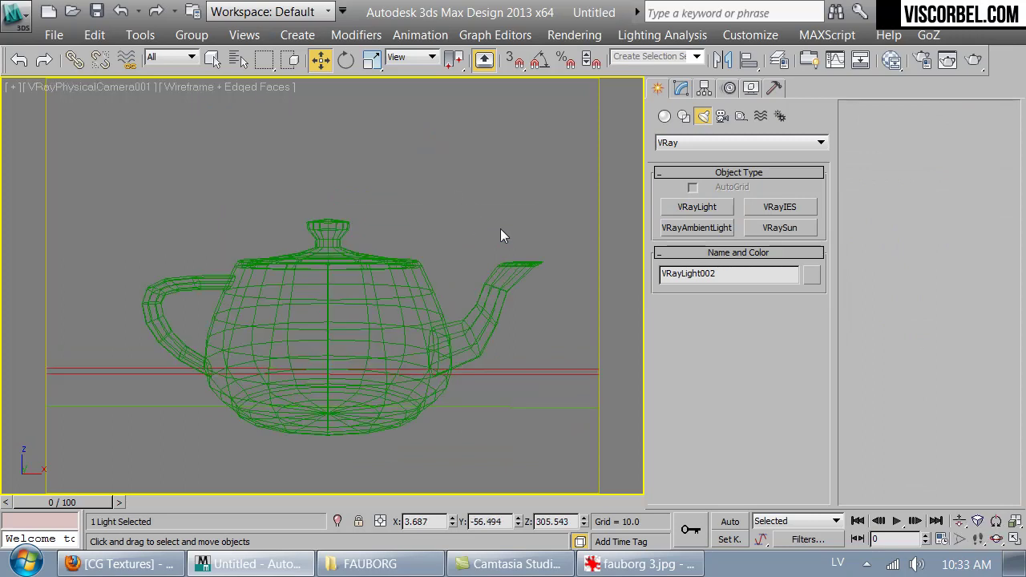
click(678, 88)
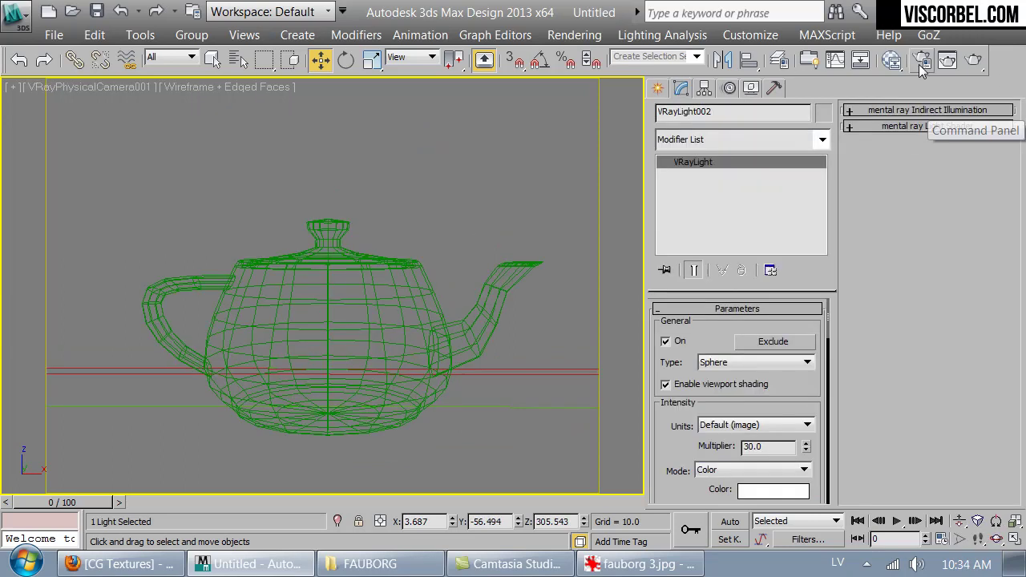
click(972, 60)
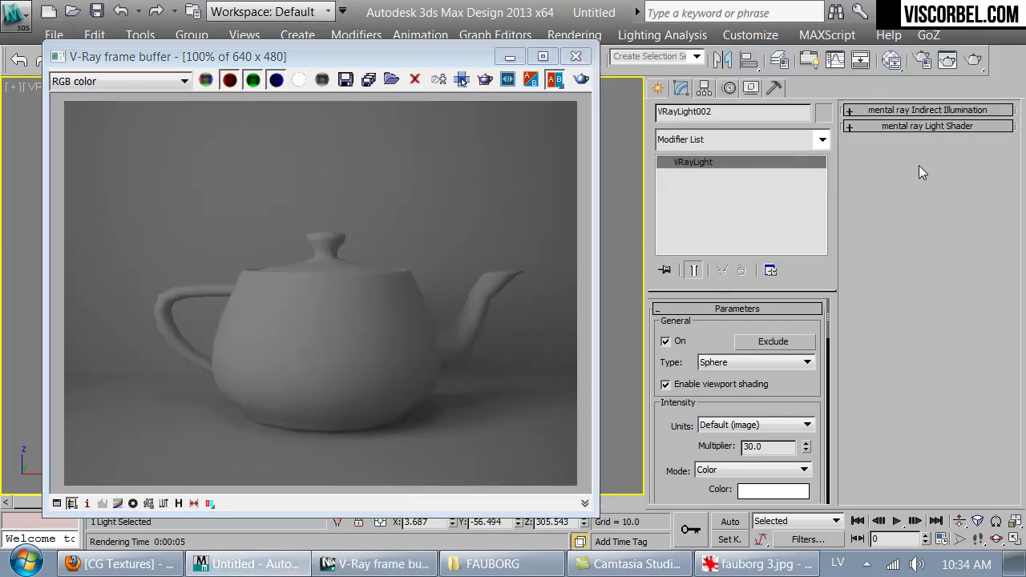
- Change the sphere light's color to a pale warm orange with a value of 235 and render again
click(771, 491)
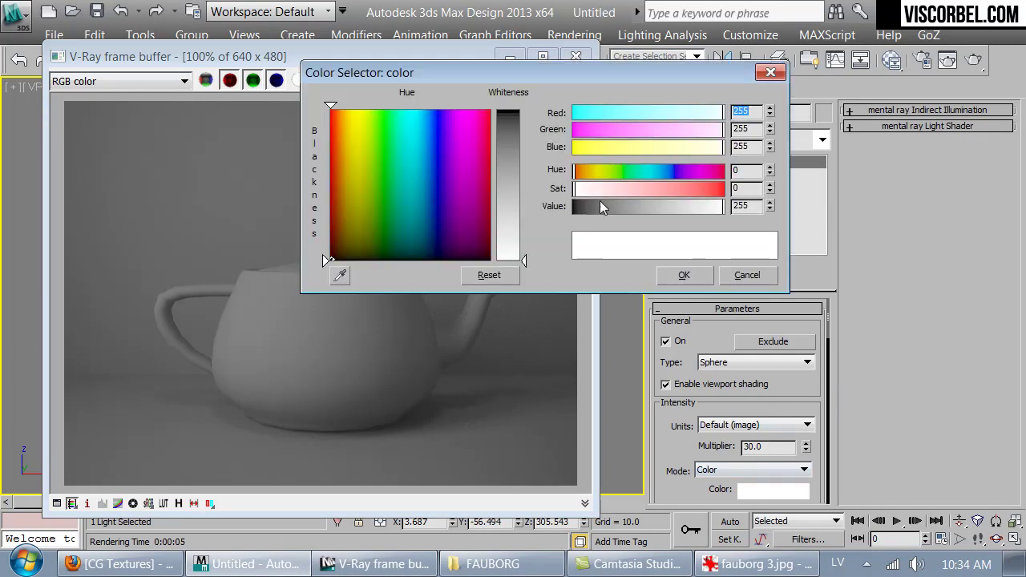
drag(719, 209, 712, 208)
drag(576, 170, 624, 198)
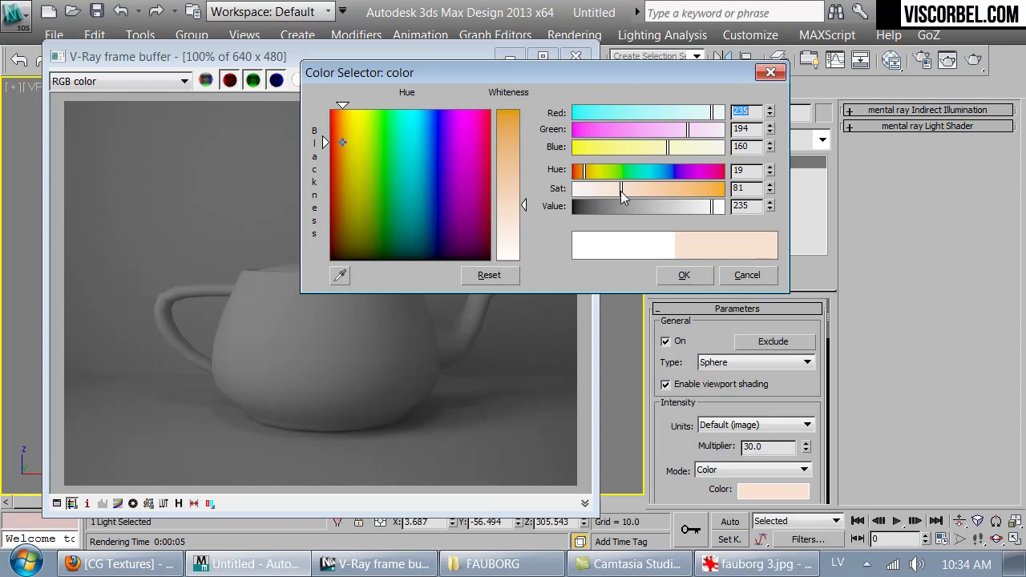
drag(584, 171, 590, 171)
click(684, 282)
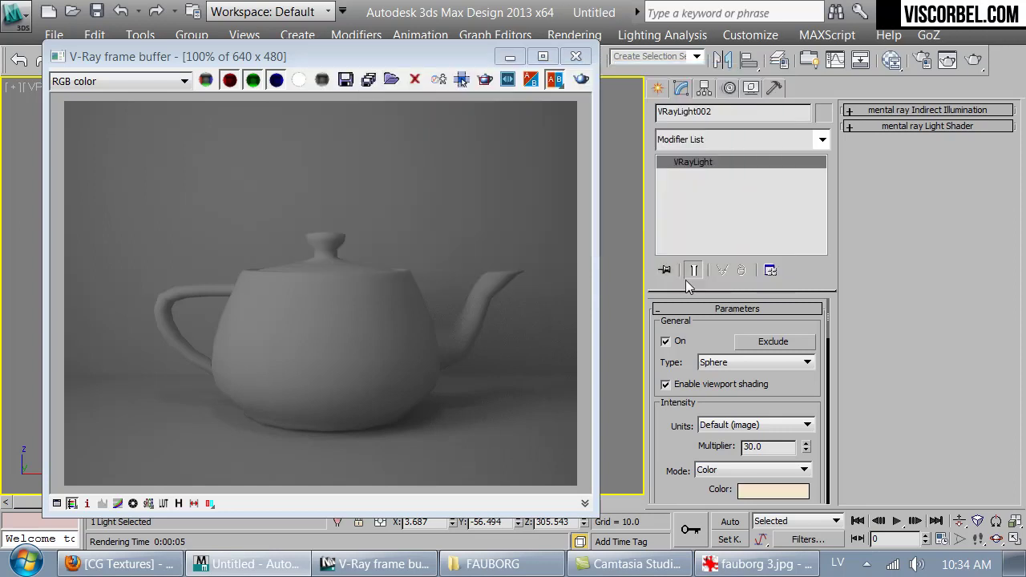
click(972, 60)
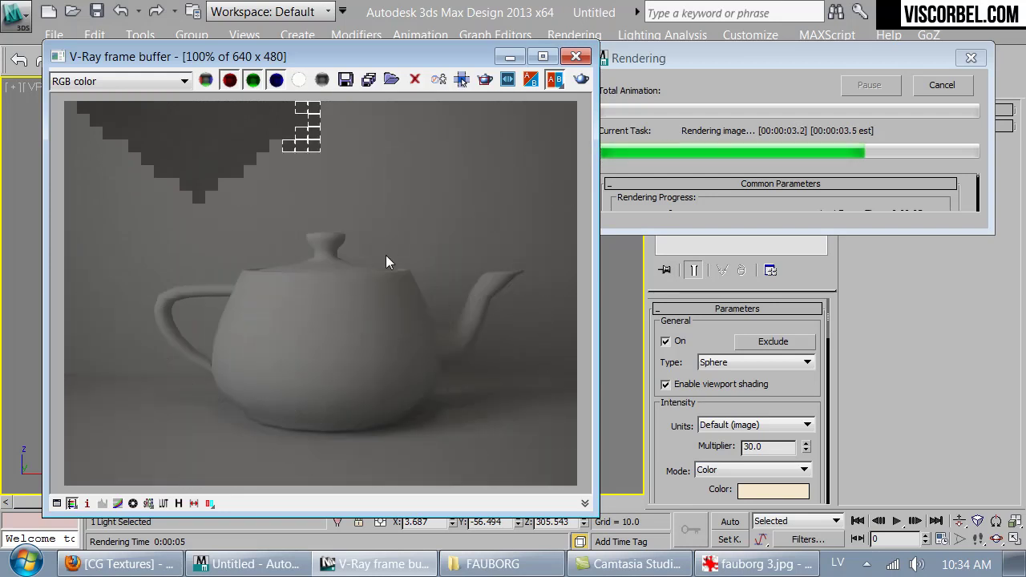
- Set the VRay plane light's multiplier to 80 and render the camera view
click(575, 56)
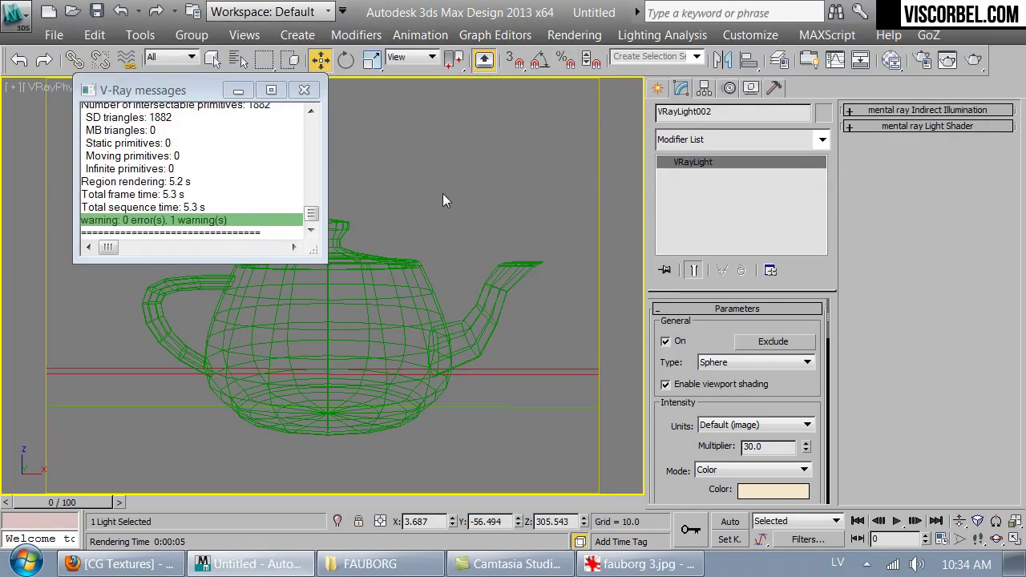
key(z)
scroll(486, 336, down, 6)
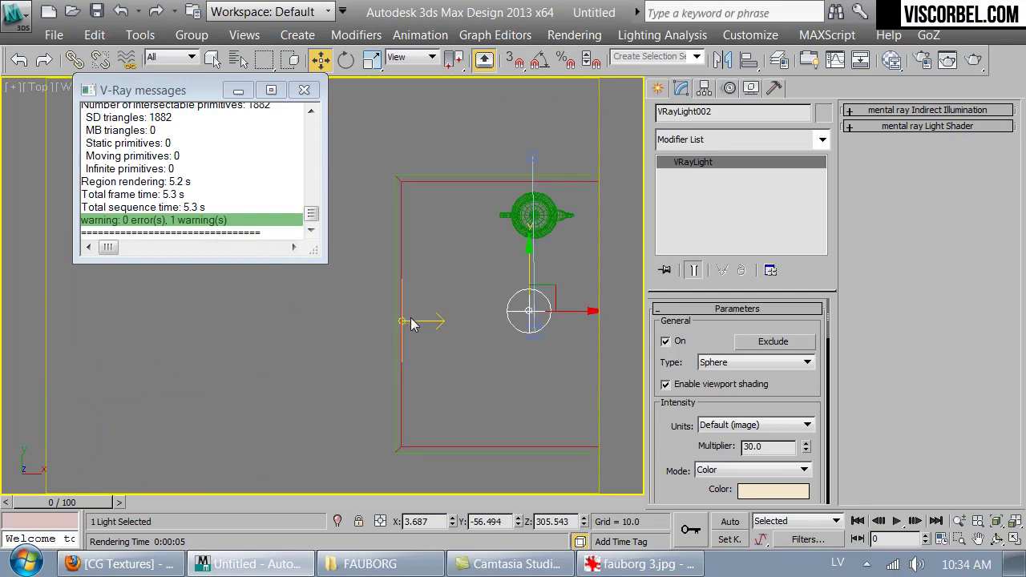
click(402, 321)
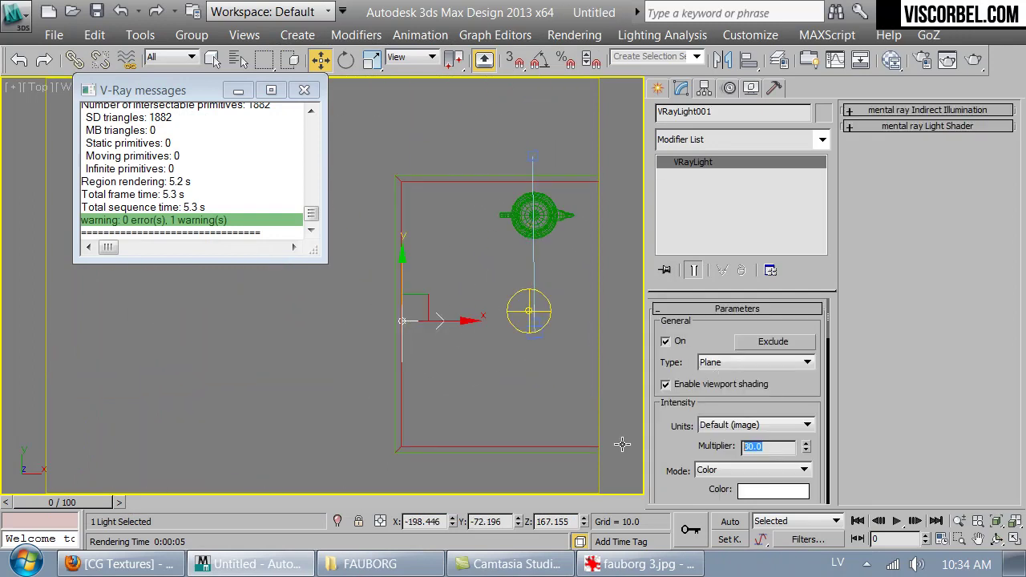
text(80)
text(c)
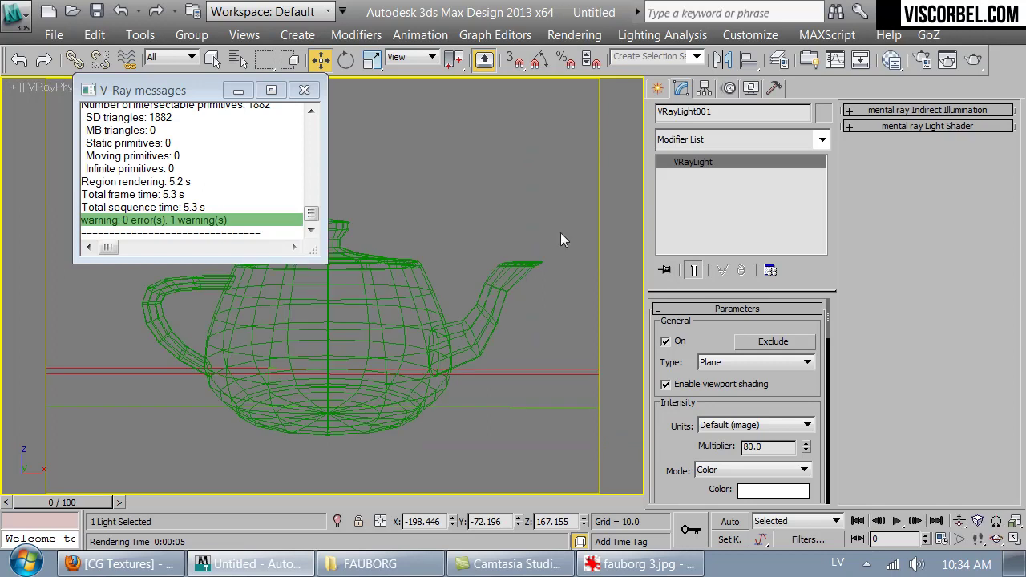
click(973, 59)
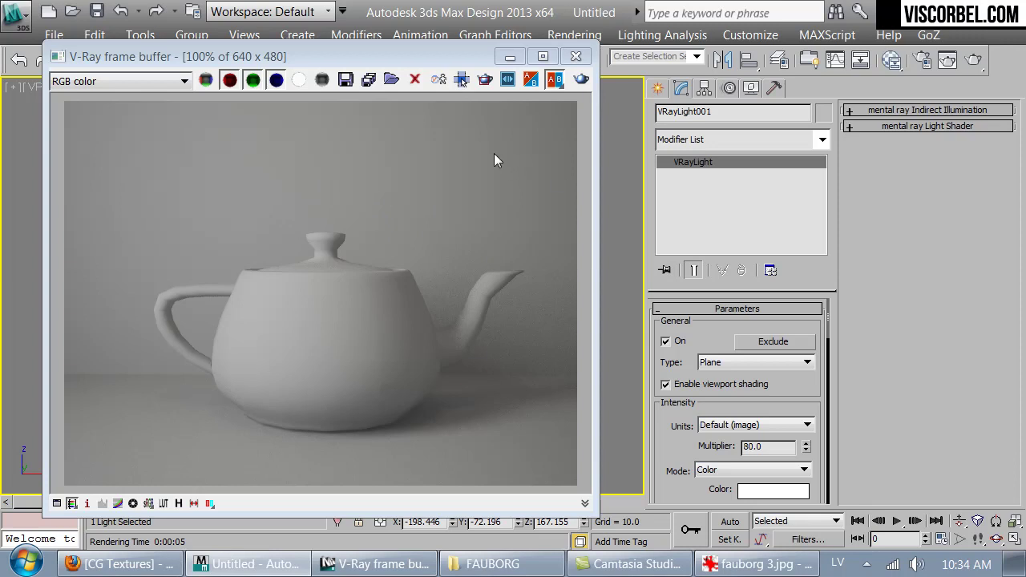
- Close the render windows, display the camera view shaded with edged faces, and select the room box
click(575, 56)
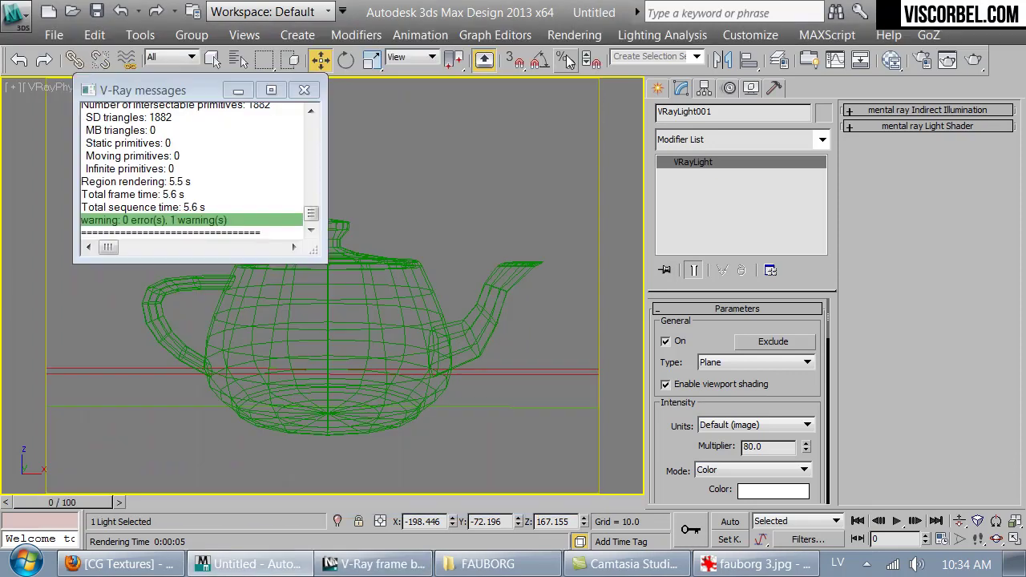
click(307, 90)
key(F3)
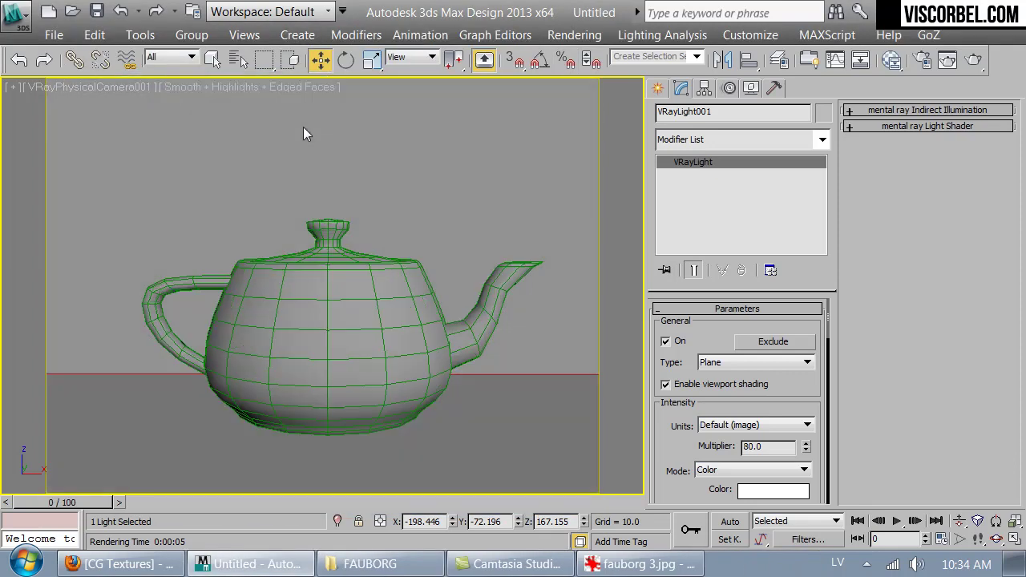
click(425, 170)
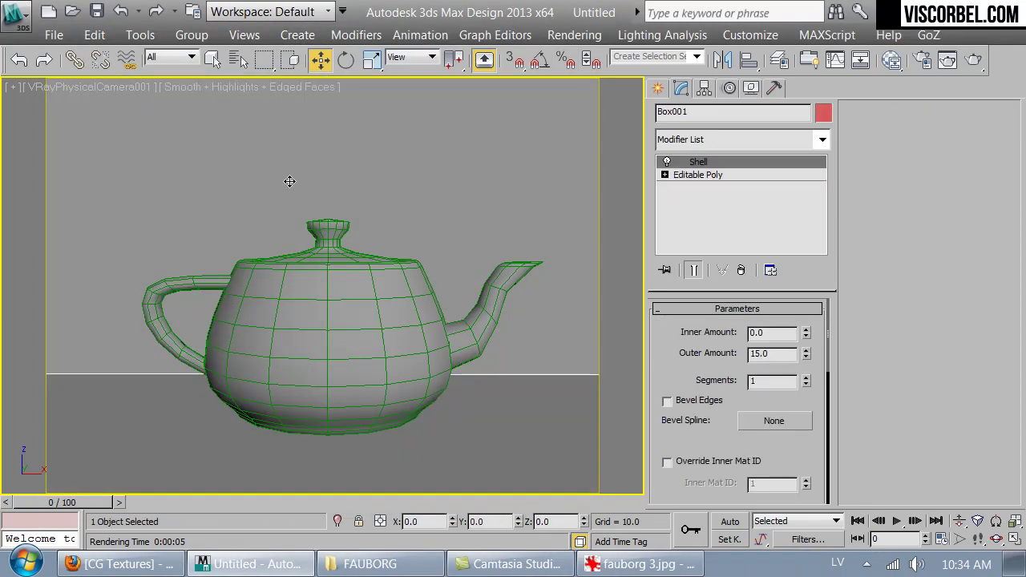
- Switch to the CG Textures site in Firefox, search for "concrete", and narrow the results to Concrete \ Bare
click(122, 564)
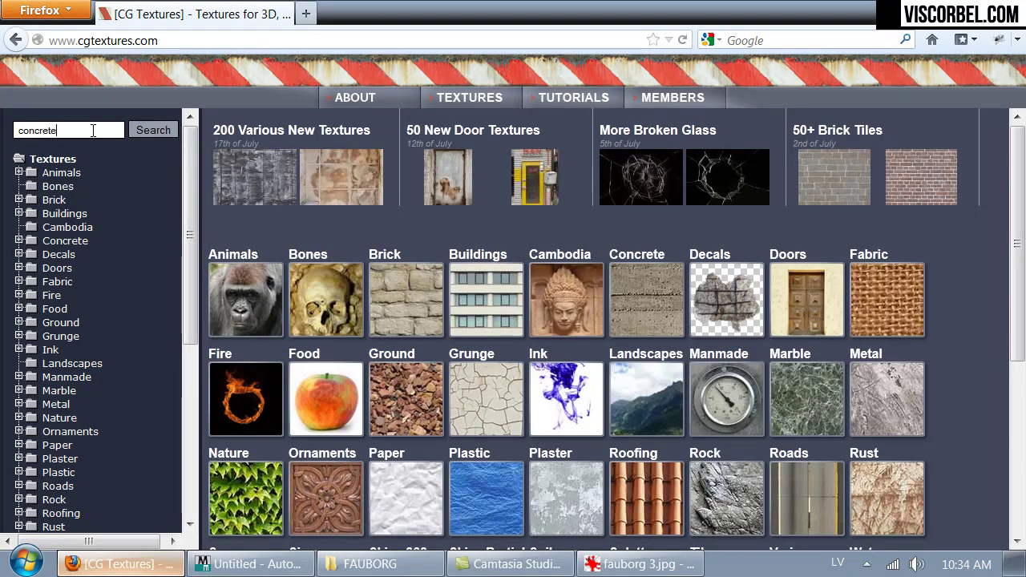
key(Return)
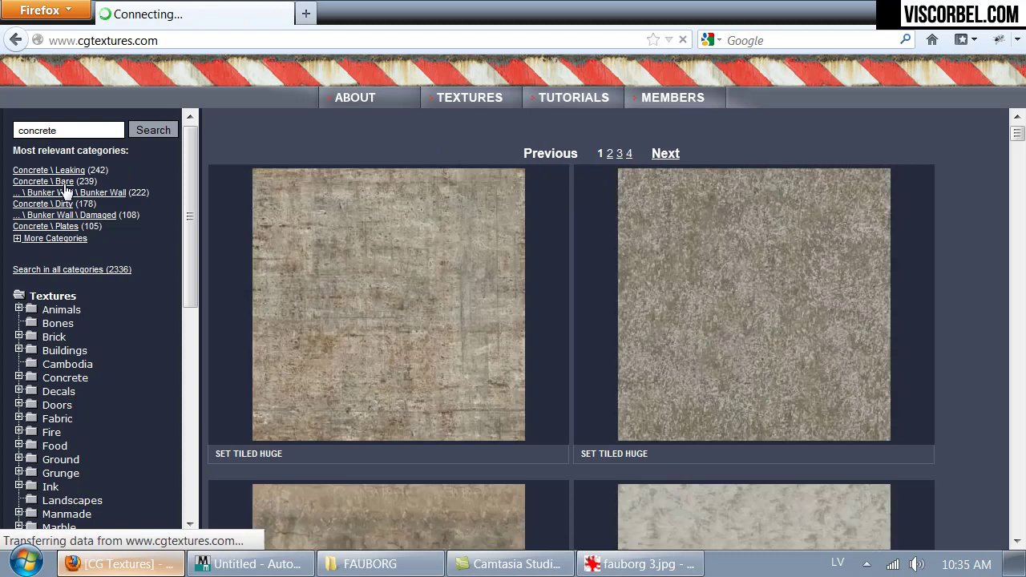
scroll(954, 288, down, 8)
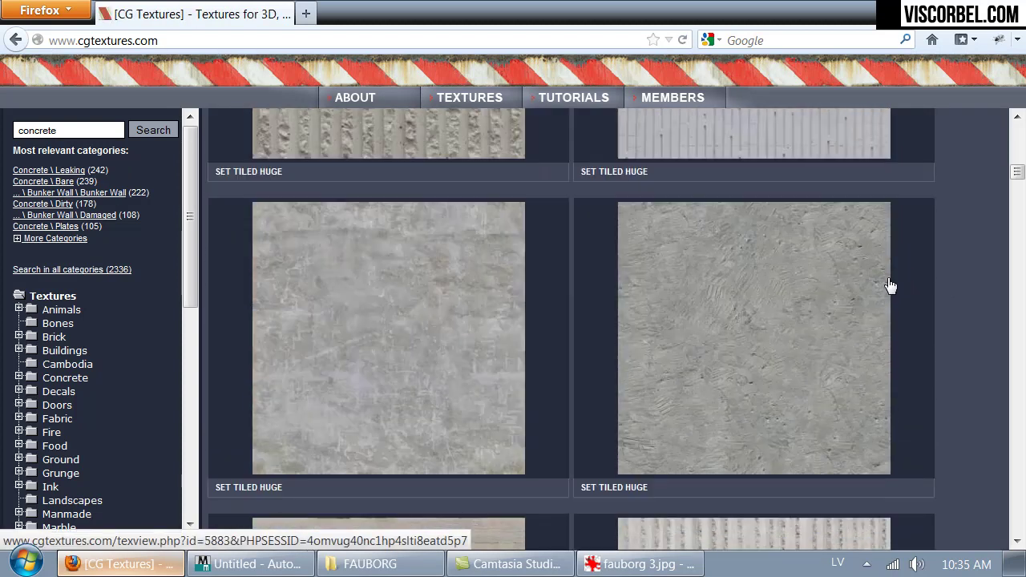
- Examine the first page of bare concrete textures for a suitable wall texture, previewing promising candidates at larger size
mouse_move(419, 336)
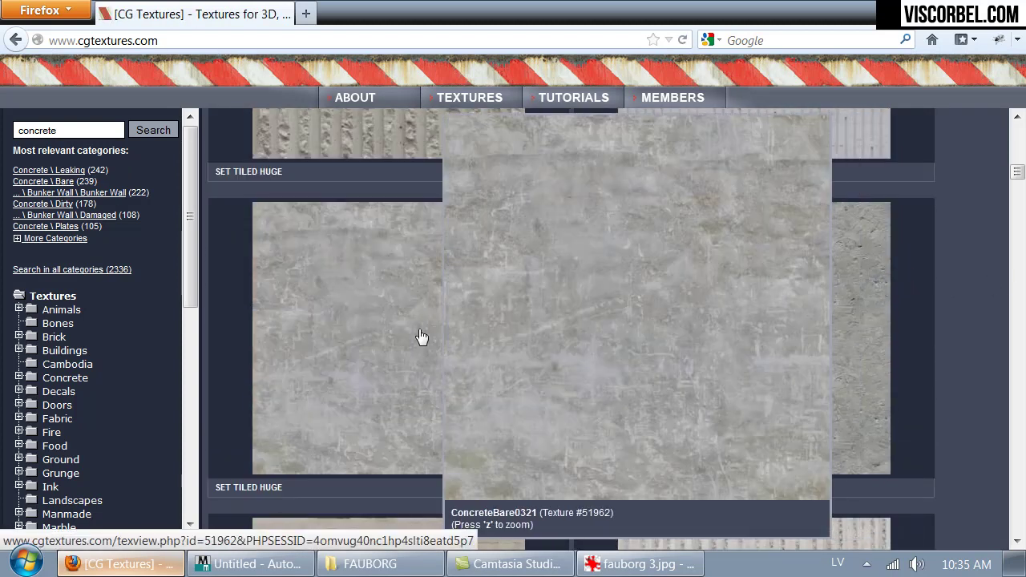
scroll(420, 336, down, 10)
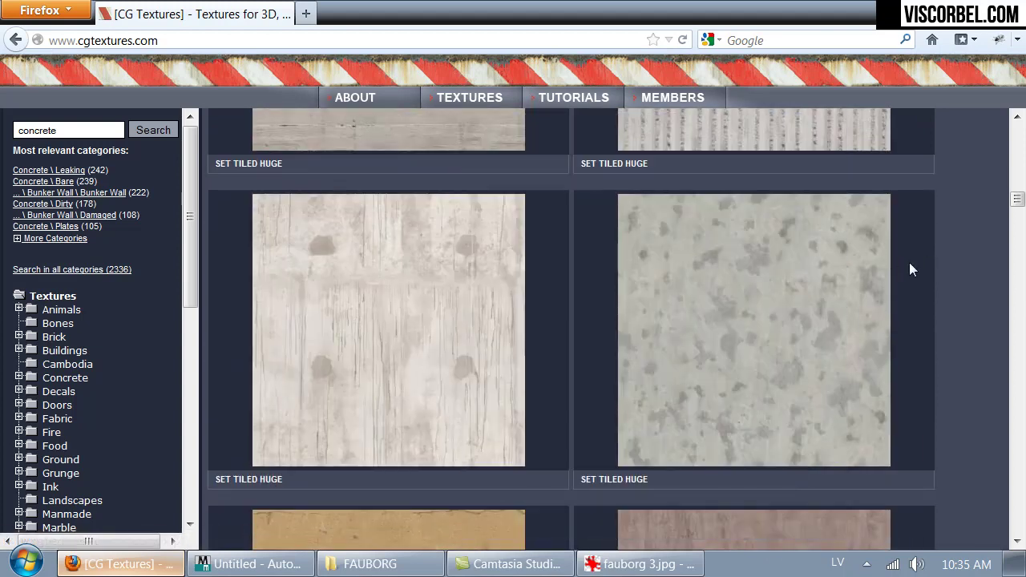
scroll(904, 266, down, 10)
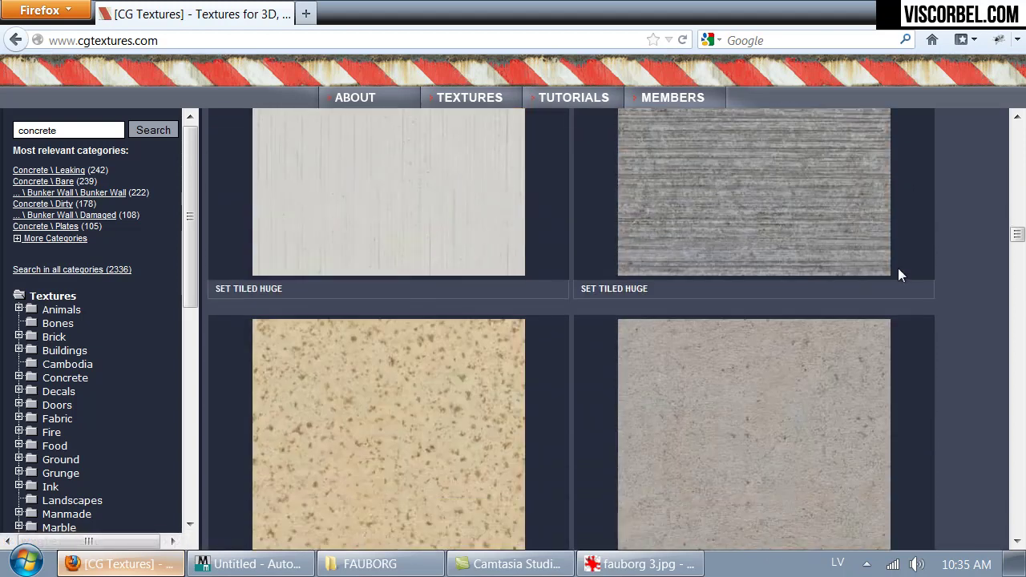
scroll(898, 272, down, 8)
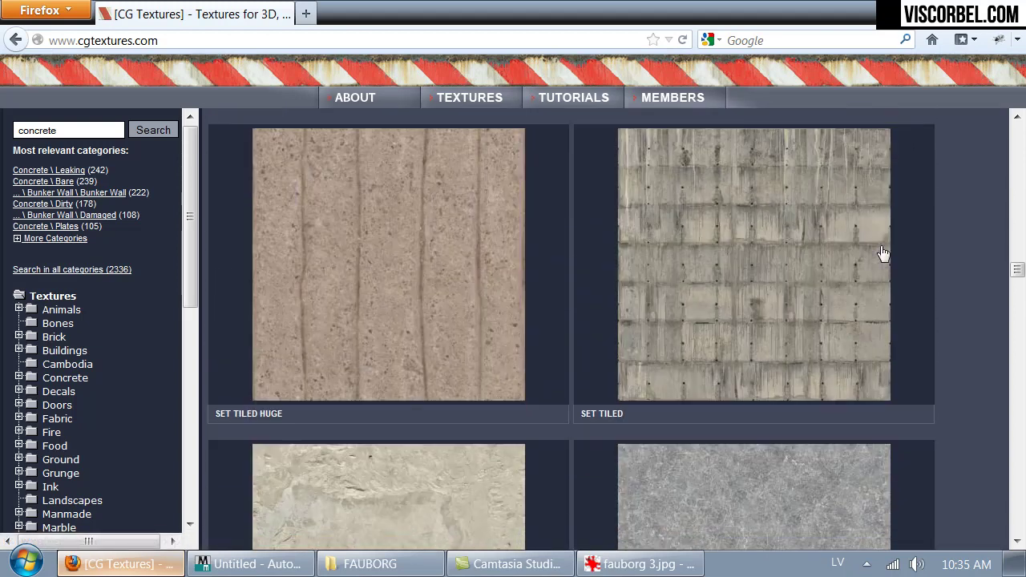
mouse_move(881, 253)
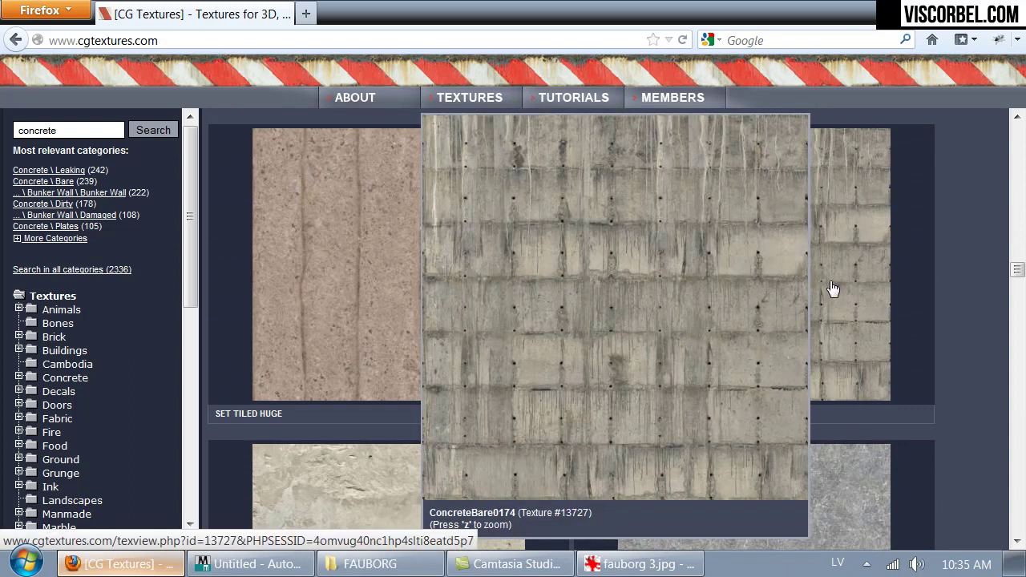
scroll(833, 290, down, 6)
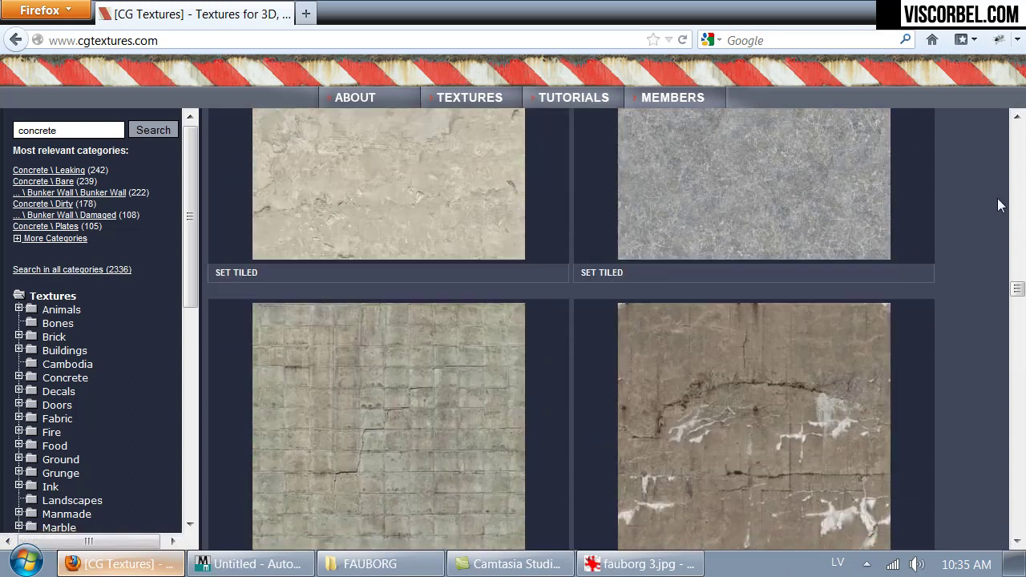
scroll(997, 202, down, 10)
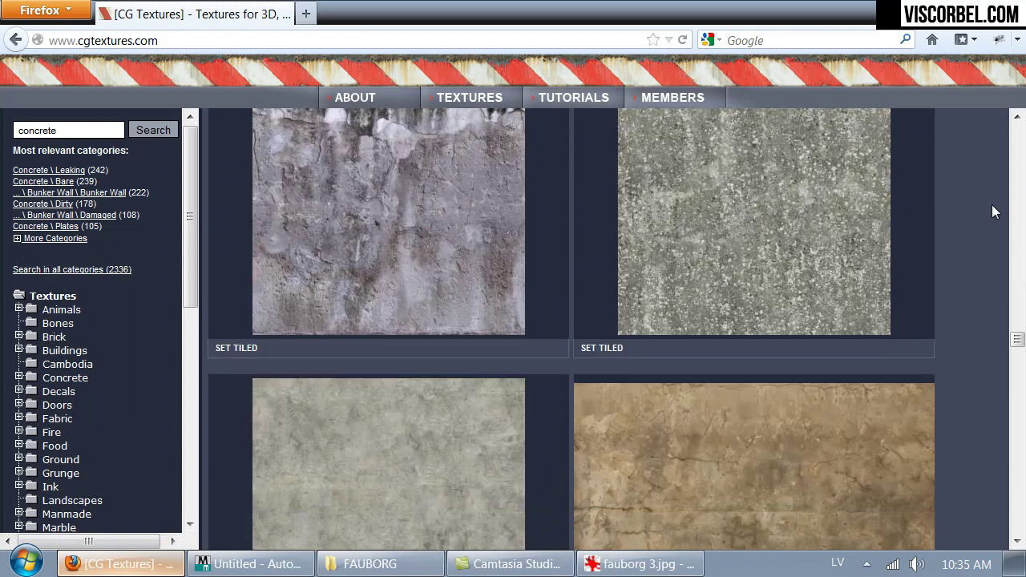
scroll(992, 211, down, 10)
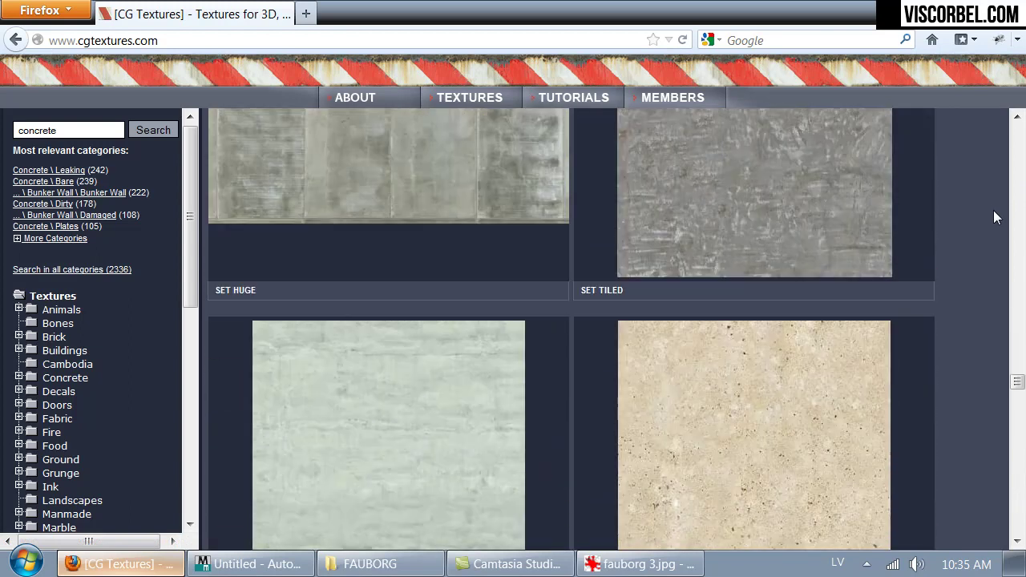
scroll(990, 215, up, 3)
mouse_move(465, 353)
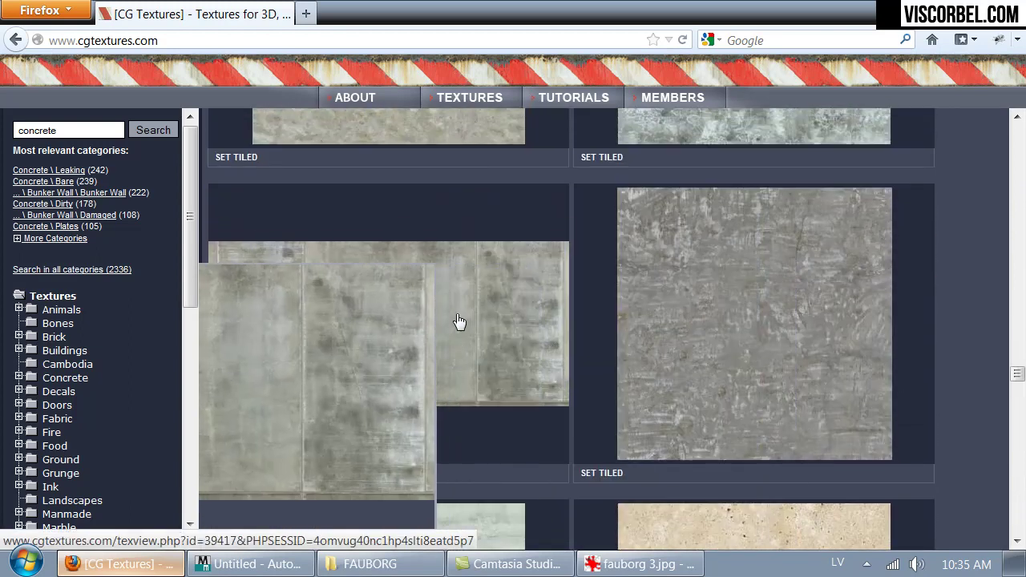
scroll(455, 351, down, 2)
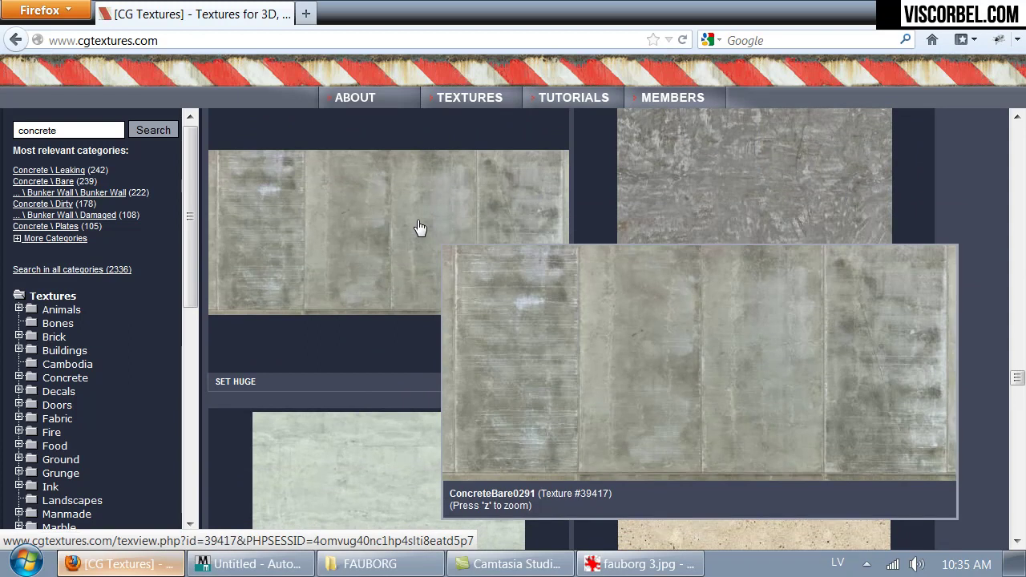
scroll(419, 228, down, 8)
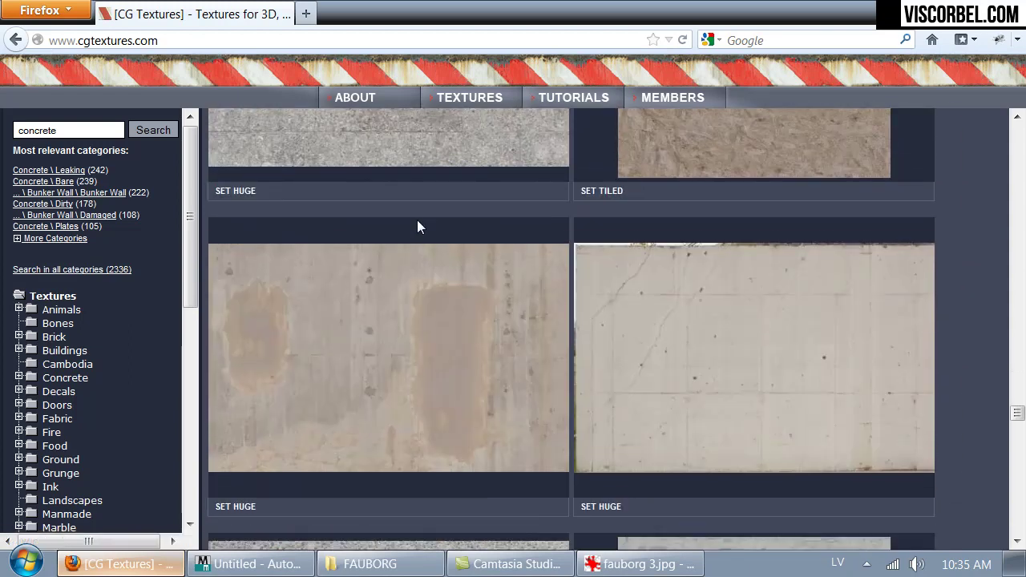
scroll(416, 228, down, 8)
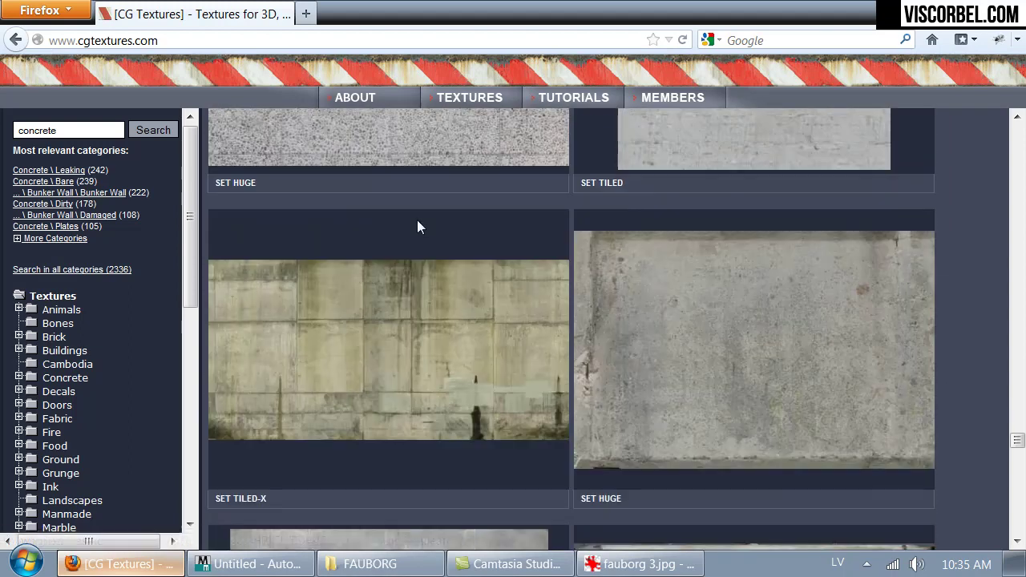
scroll(417, 228, down, 10)
scroll(420, 229, down, 10)
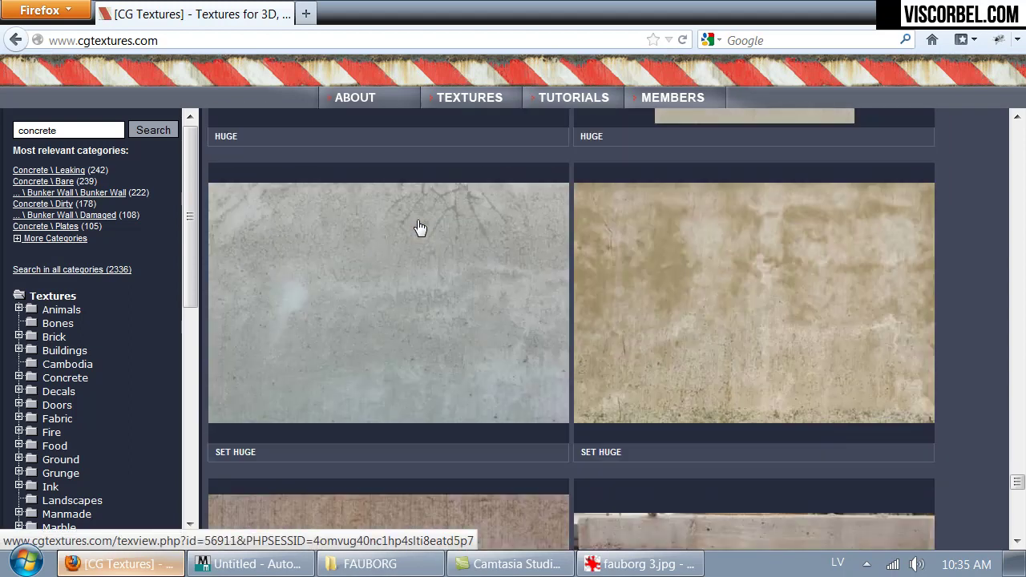
scroll(420, 228, down, 5)
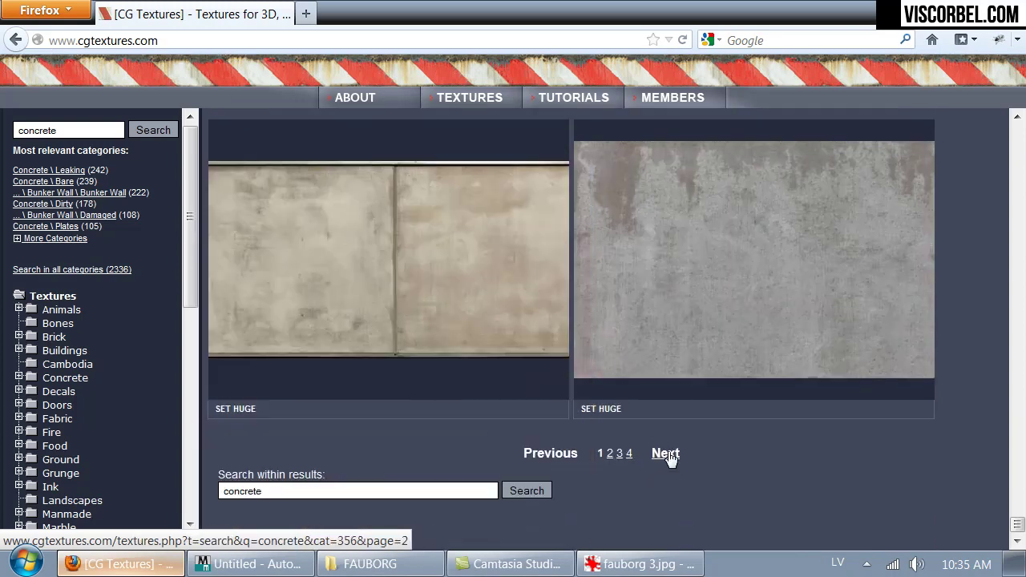
- Open the second page of bare concrete results and compare its wall textures in enlarged previews
click(665, 453)
scroll(852, 222, down, 10)
scroll(898, 152, down, 5)
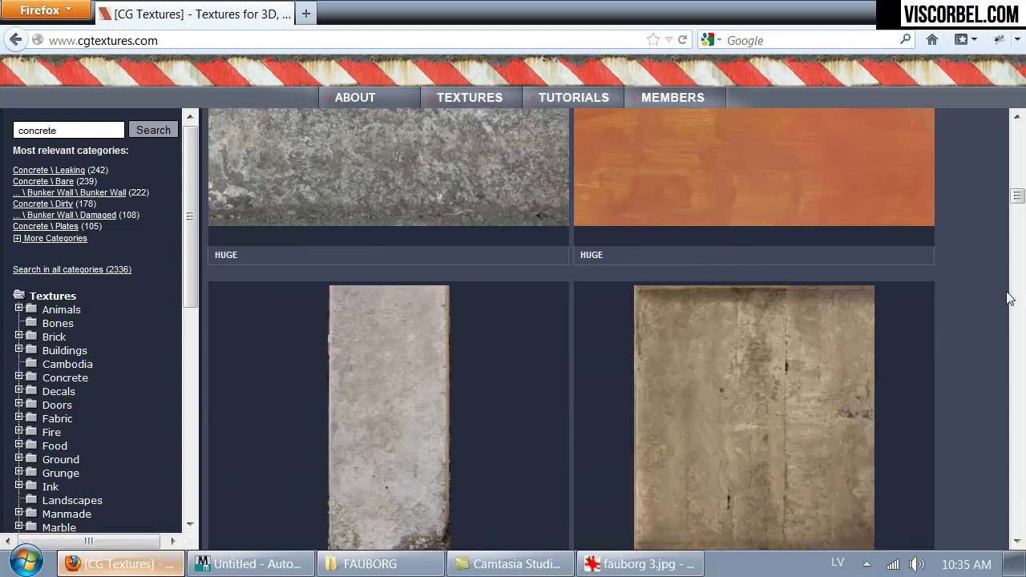
scroll(1009, 299, down, 10)
scroll(1009, 298, down, 10)
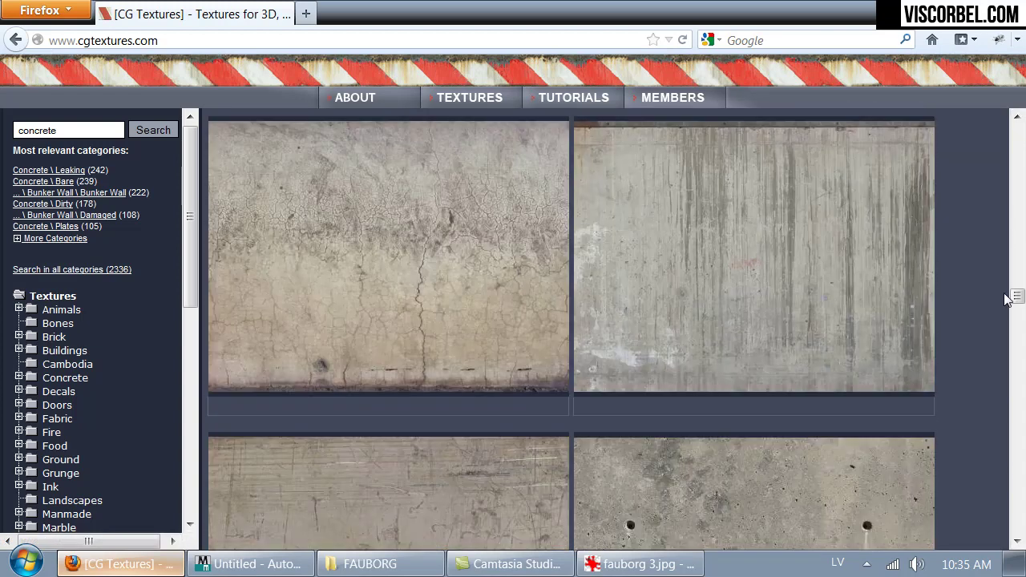
scroll(1009, 298, down, 10)
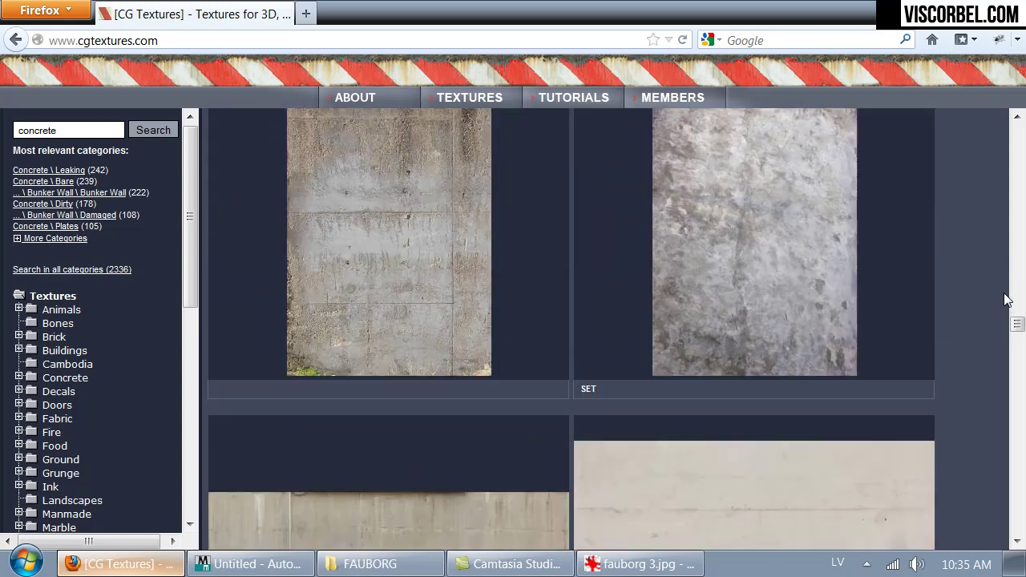
scroll(1007, 299, down, 5)
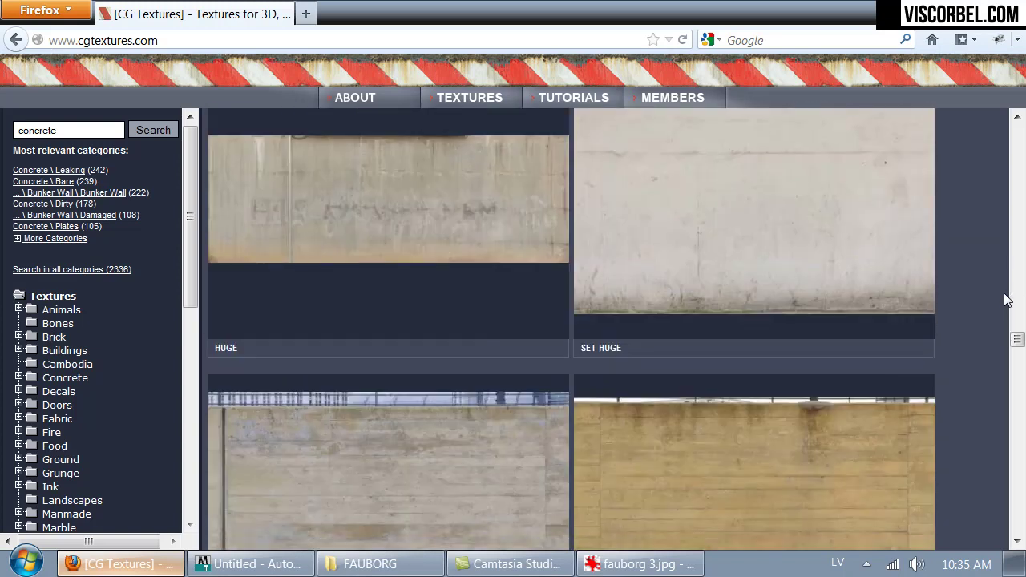
mouse_move(348, 214)
scroll(347, 215, down, 5)
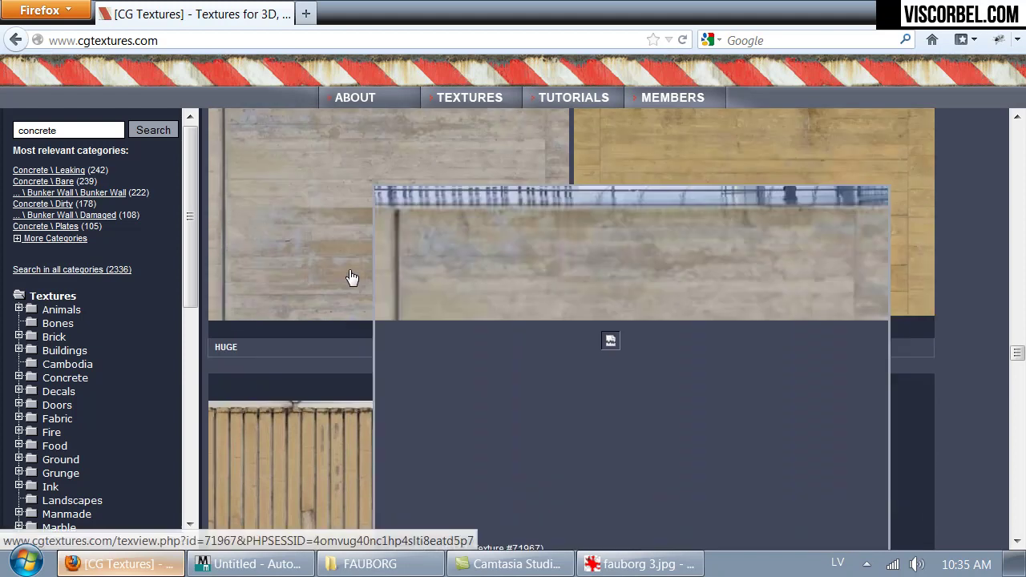
mouse_move(364, 259)
scroll(247, 245, down, 5)
scroll(217, 269, down, 5)
scroll(221, 273, up, 4)
mouse_move(224, 322)
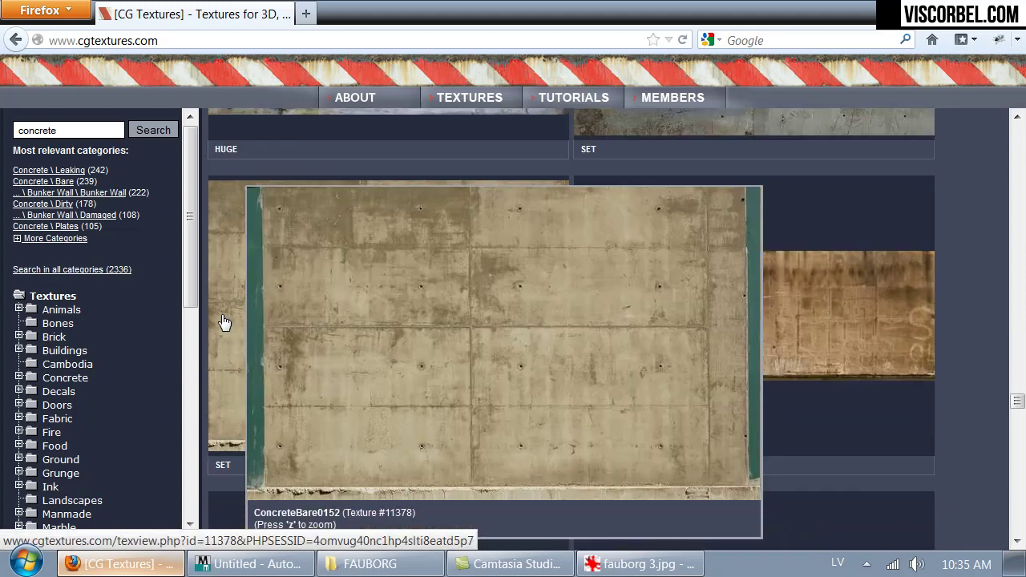
scroll(1022, 194, down, 10)
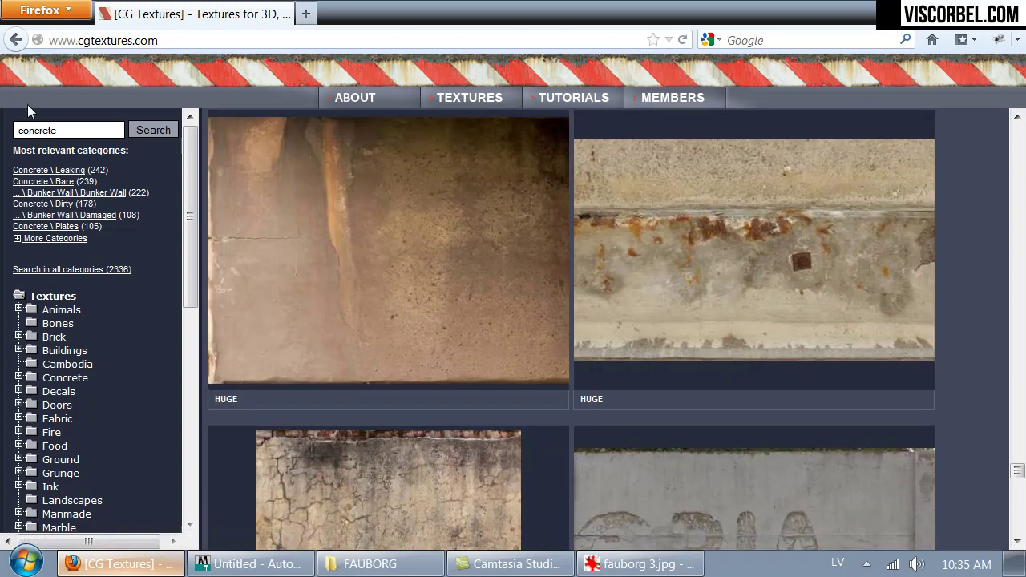
- Return to the first results page and locate the paneled concrete wall texture ConcreteBare0291
click(16, 40)
scroll(790, 386, up, 8)
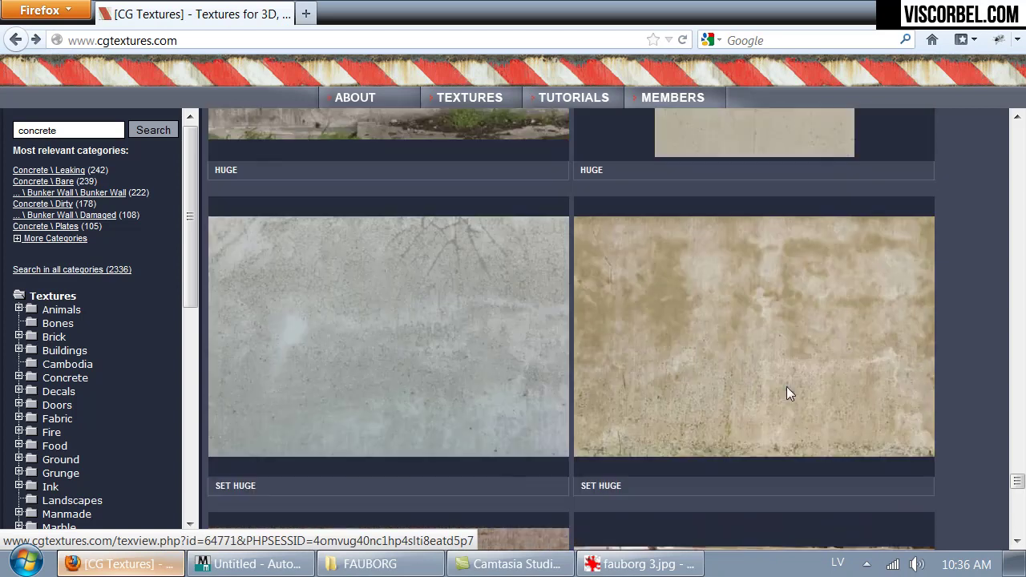
mouse_move(791, 398)
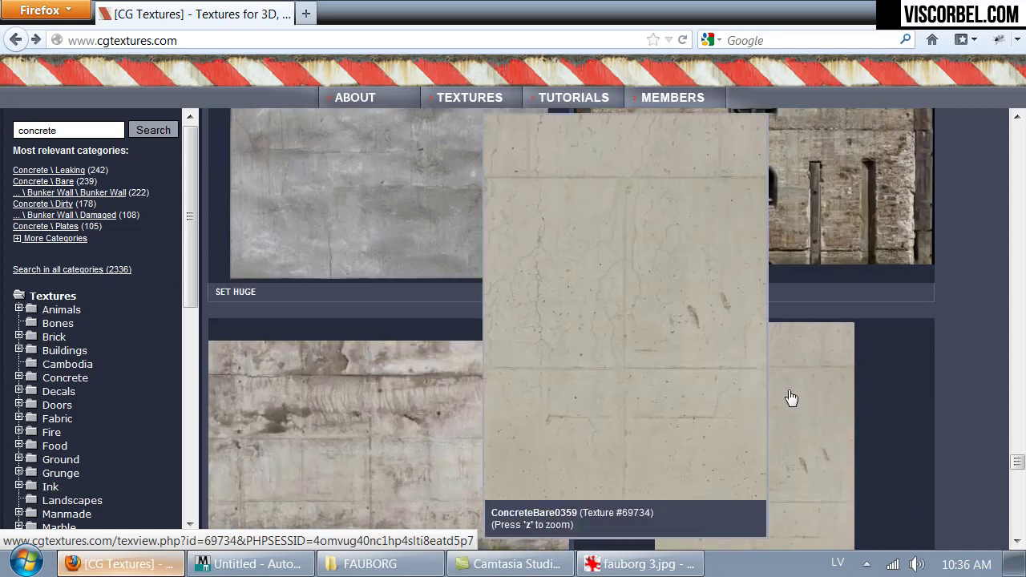
drag(1016, 463, 994, 419)
scroll(472, 385, up, 3)
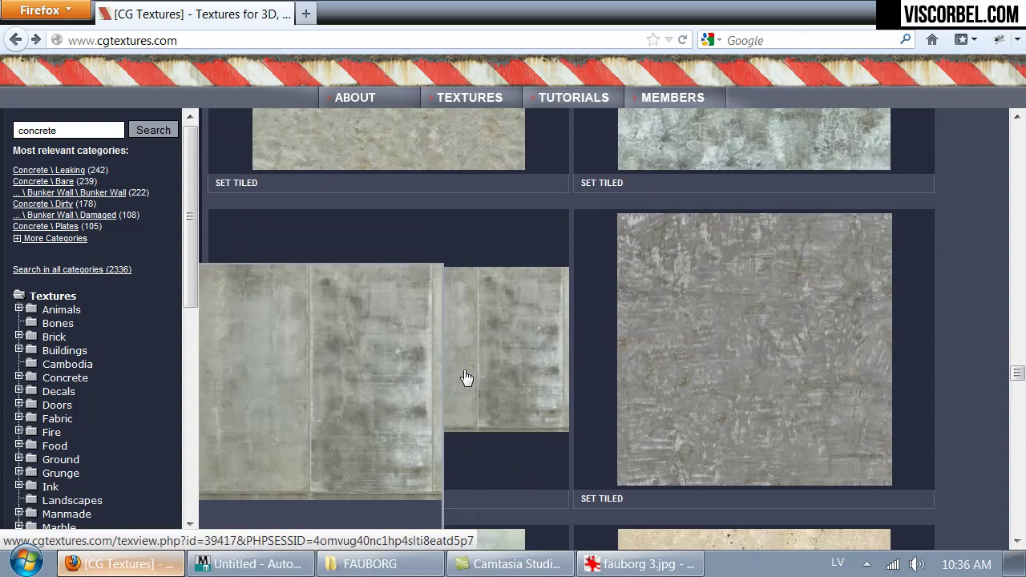
- Open the ConcreteBare0291 texture page, compare its three images, and download the Huge 9000x2063 version of Image 3 into Photoshop
click(472, 383)
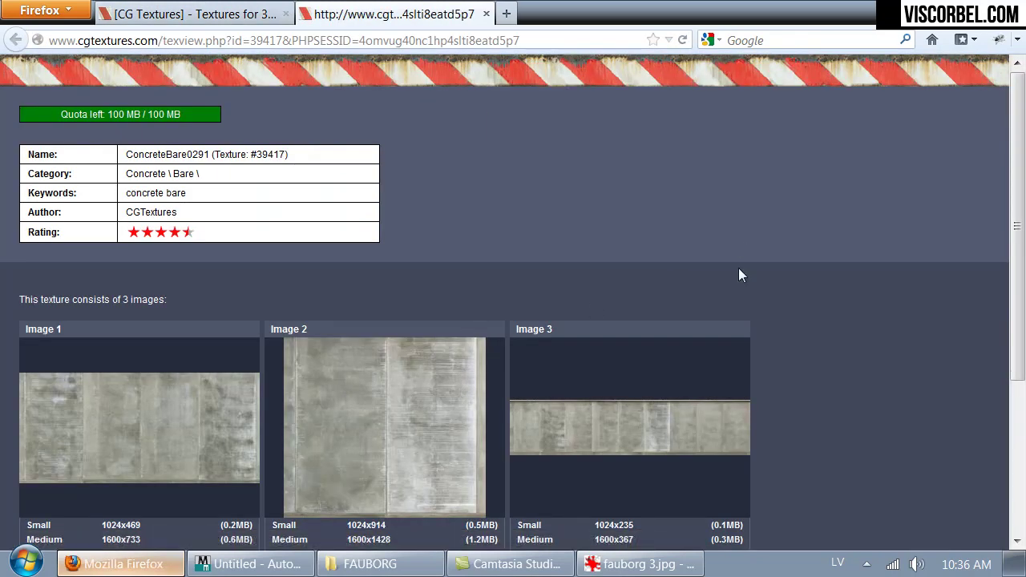
mouse_move(103, 448)
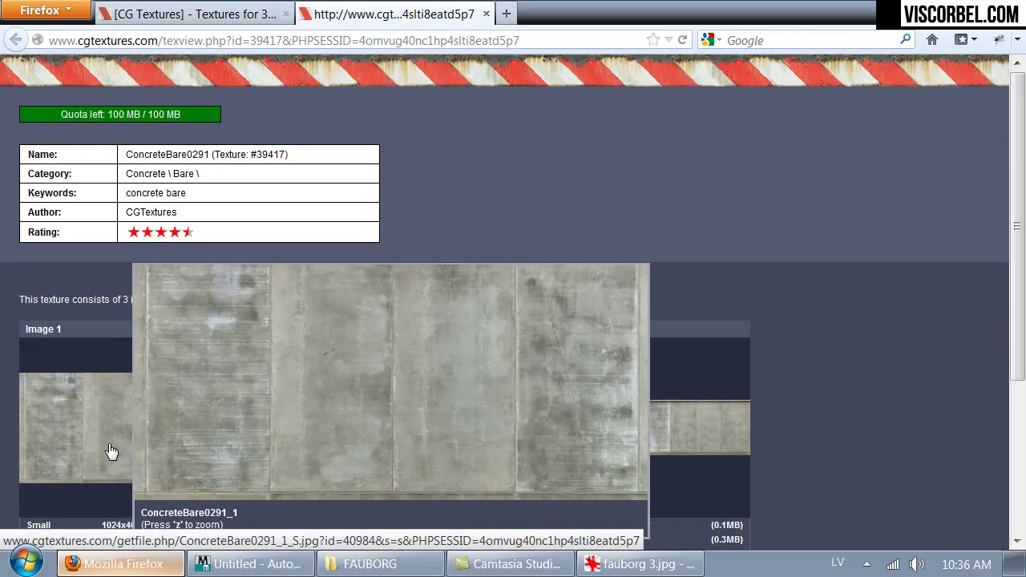
scroll(875, 234, down, 2)
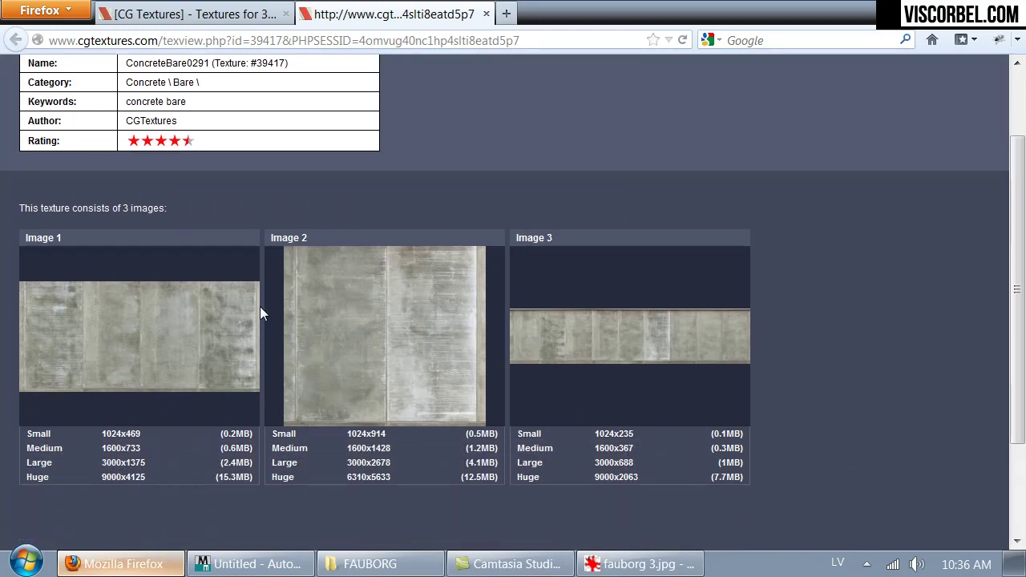
mouse_move(338, 312)
mouse_move(618, 327)
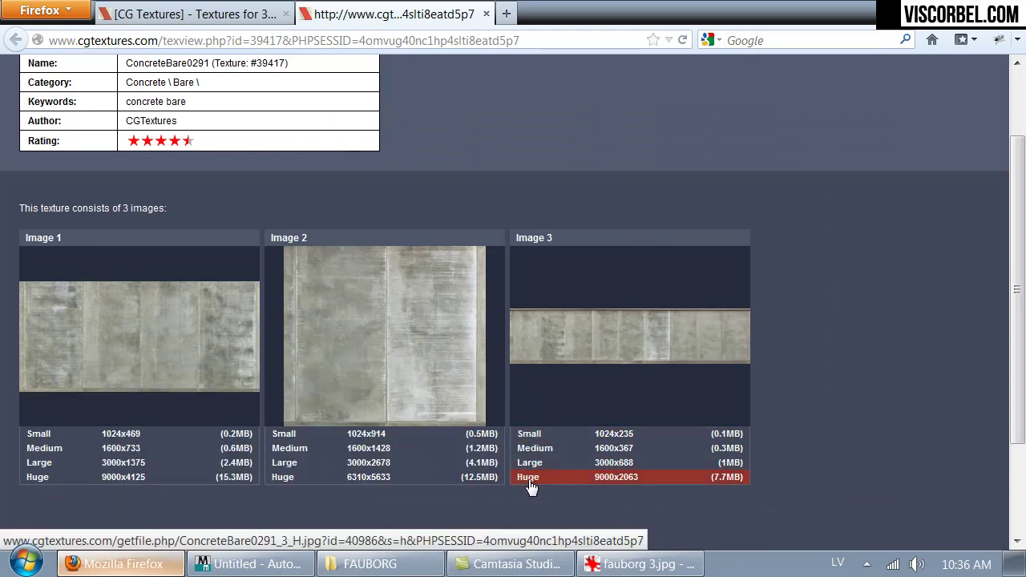
click(531, 477)
key(Return)
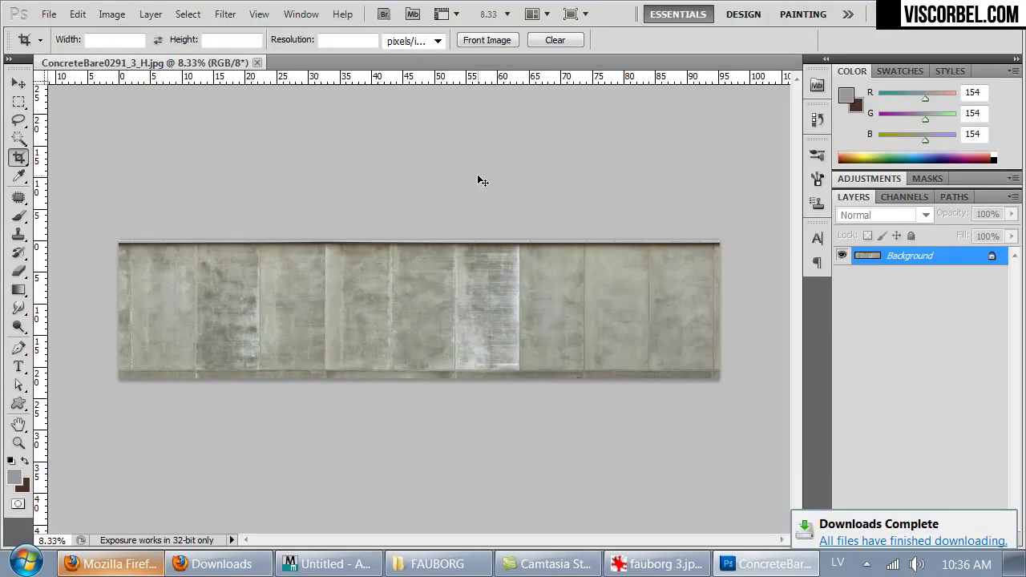
- Examine the downloaded concrete image up close for surface detail and as a whole
key(ctrl+plus)
key(ctrl+plus)
key(ctrl+plus)
key(ctrl+plus)
key(ctrl+plus)
key(ctrl+plus)
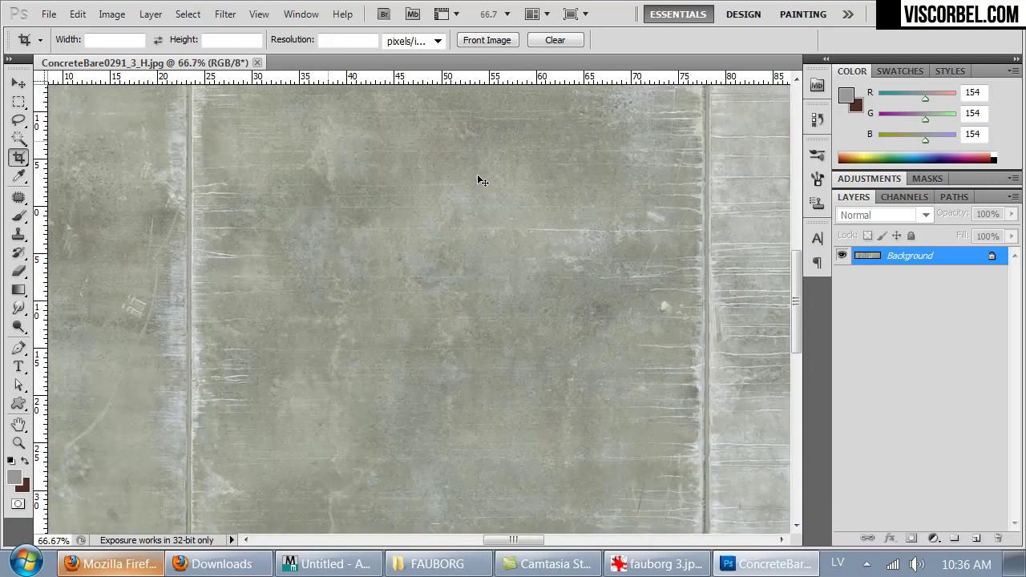
key(ctrl+plus)
key(ctrl+minus)
key(ctrl+minus)
key(ctrl+minus)
key(ctrl+minus)
key(ctrl+minus)
key(ctrl+minus)
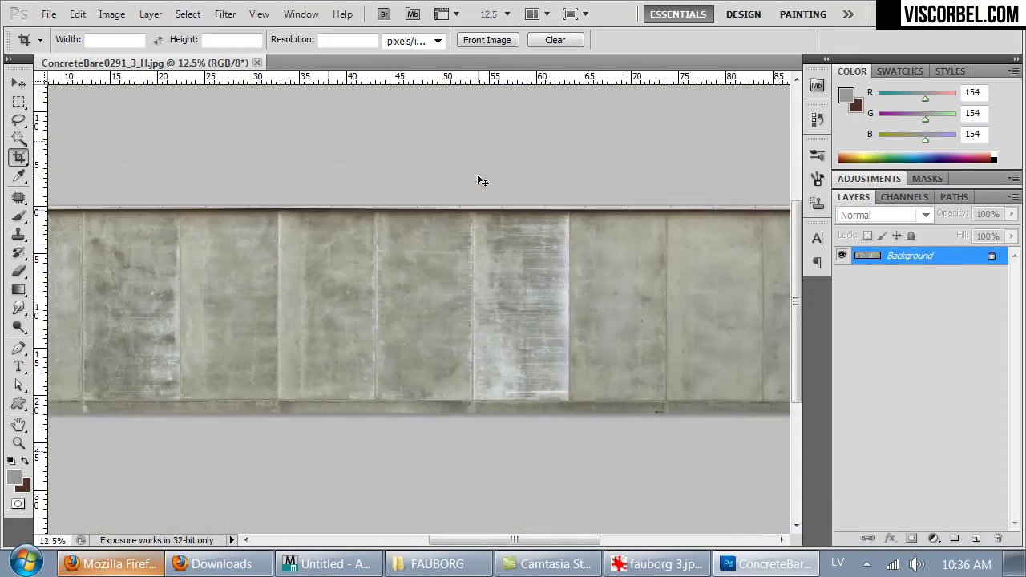
key(ctrl+minus)
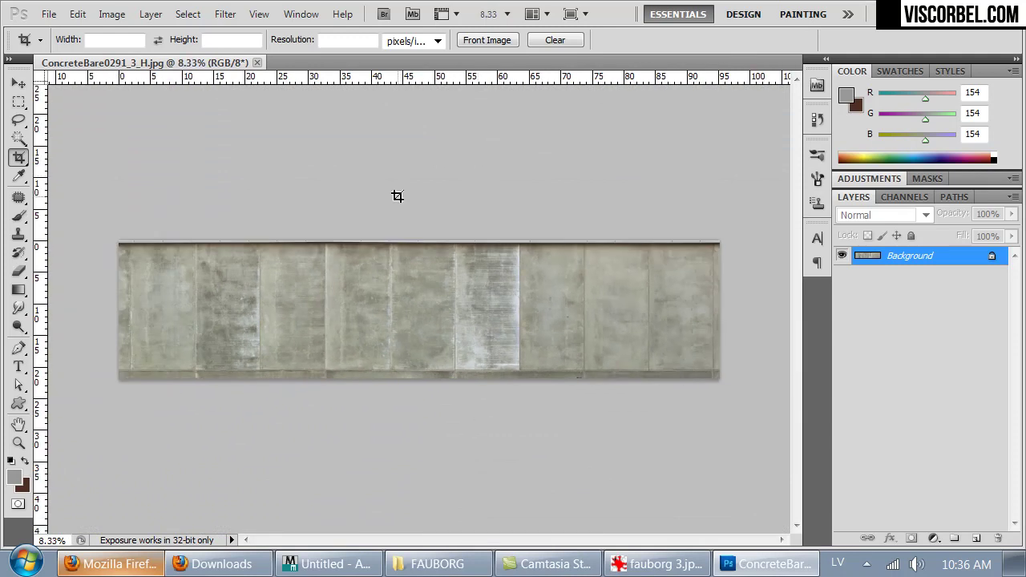
- Crop the concrete image to the wall panels, trimming the ledge below them and the dark strip above them
drag(382, 376, 707, 502)
key(ctrl+plus)
key(ctrl+plus)
key(ctrl+plus)
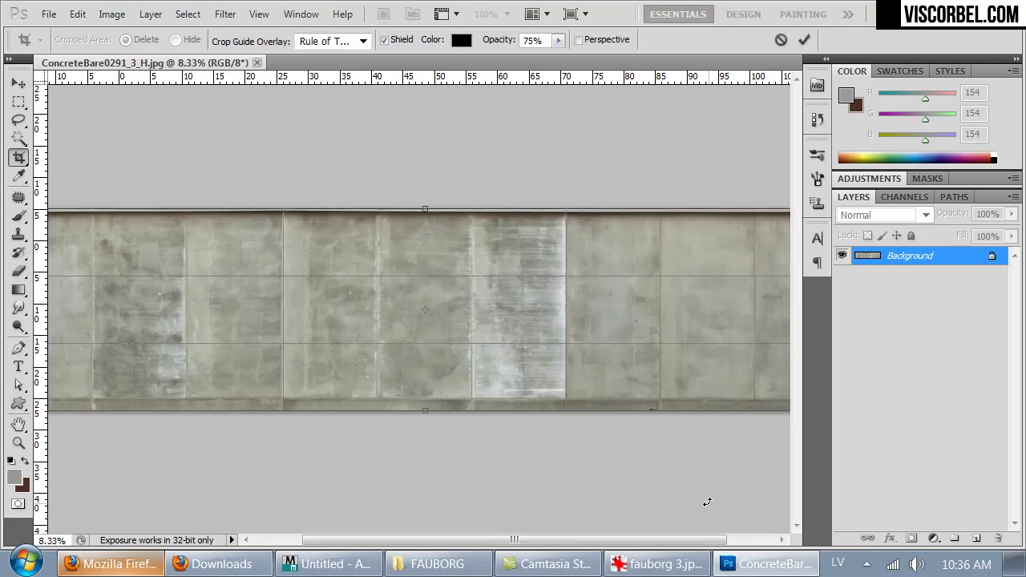
drag(442, 518, 430, 489)
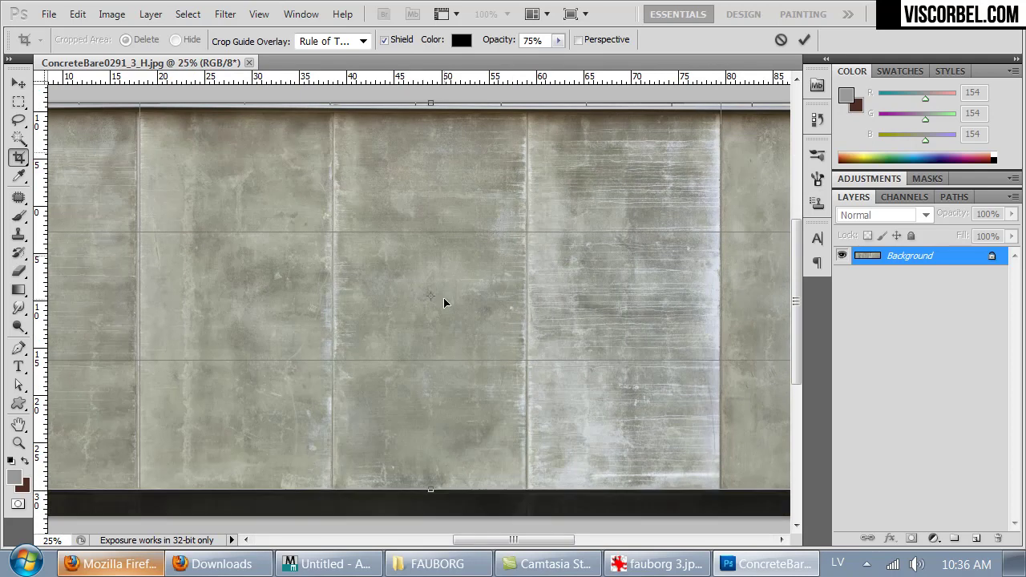
drag(431, 97, 432, 125)
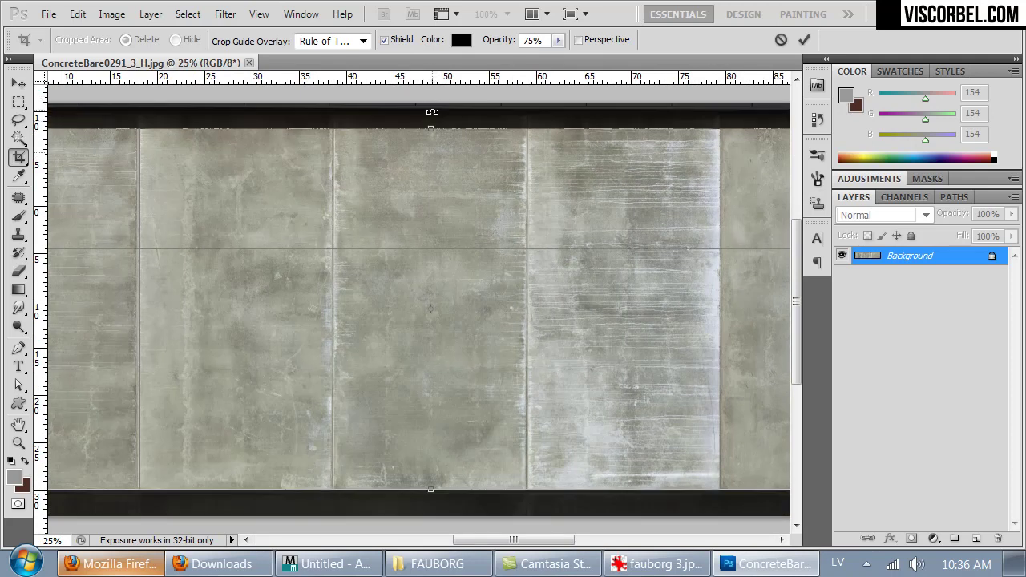
key(Return)
alt+scroll(433, 112, up, 3)
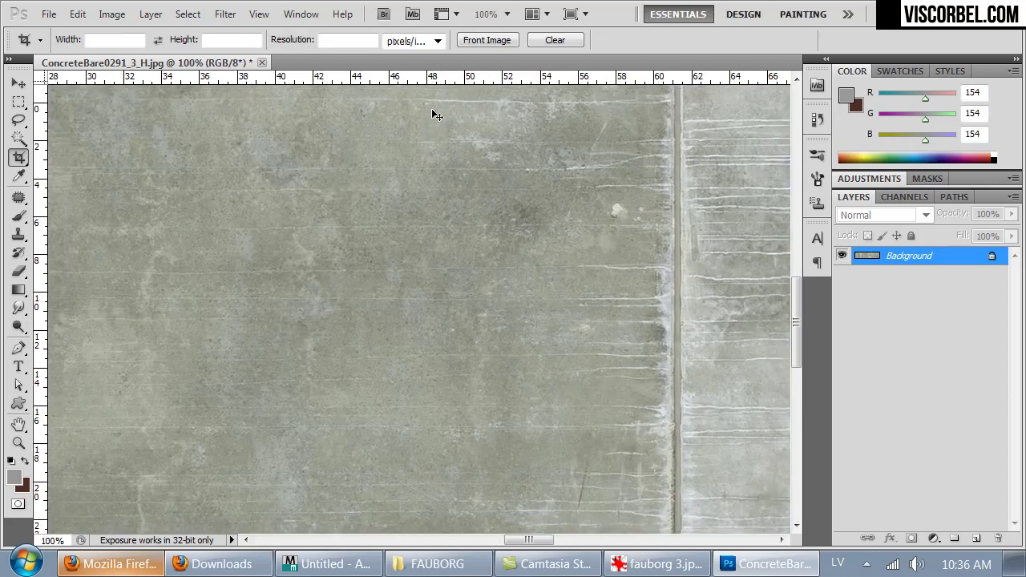
alt+scroll(433, 114, down, 5)
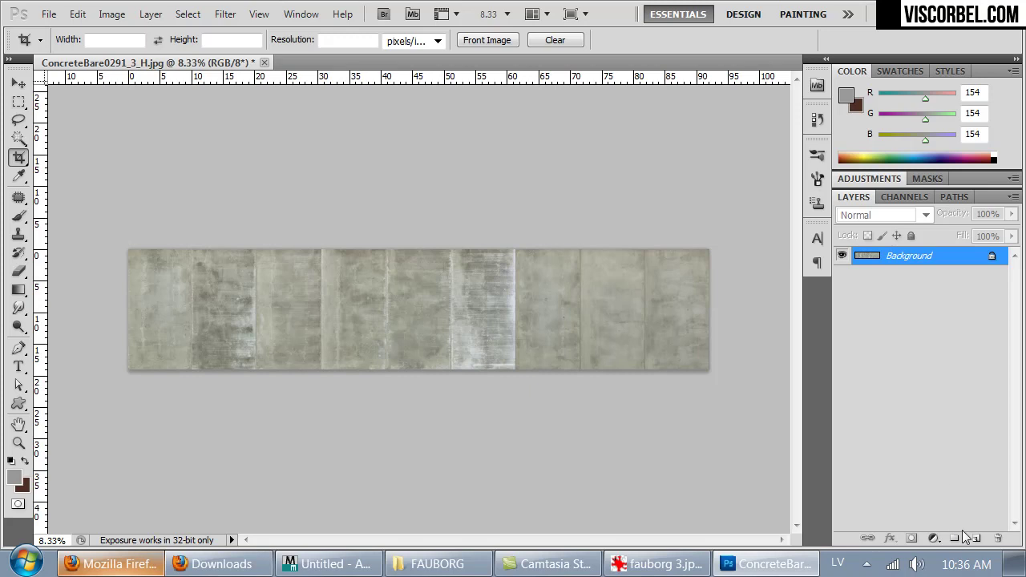
- Add a new layer above the concrete and fill it with white using the Paint Bucket tool
click(976, 537)
drag(17, 292, 40, 303)
click(14, 477)
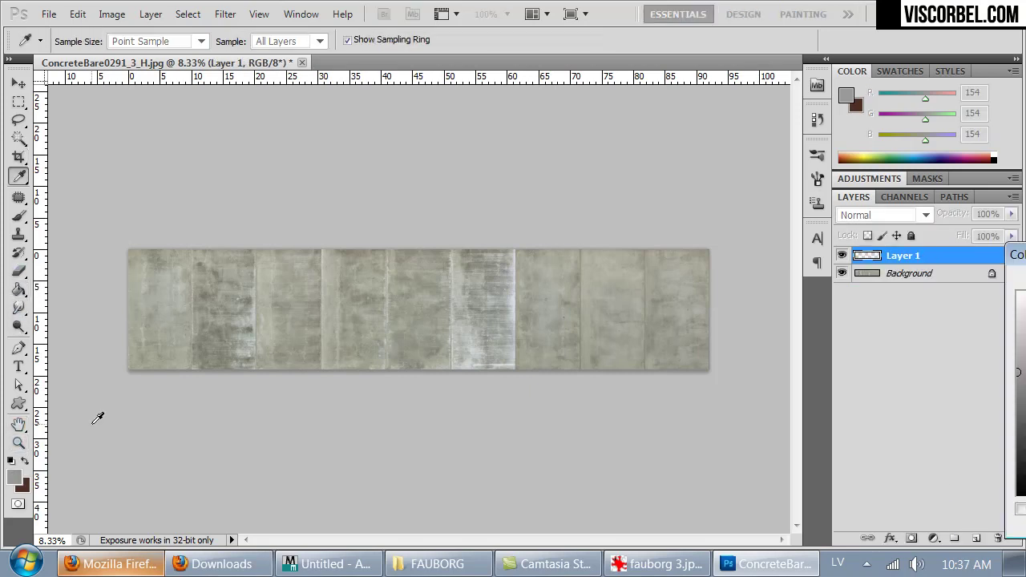
drag(1019, 255, 460, 197)
click(825, 220)
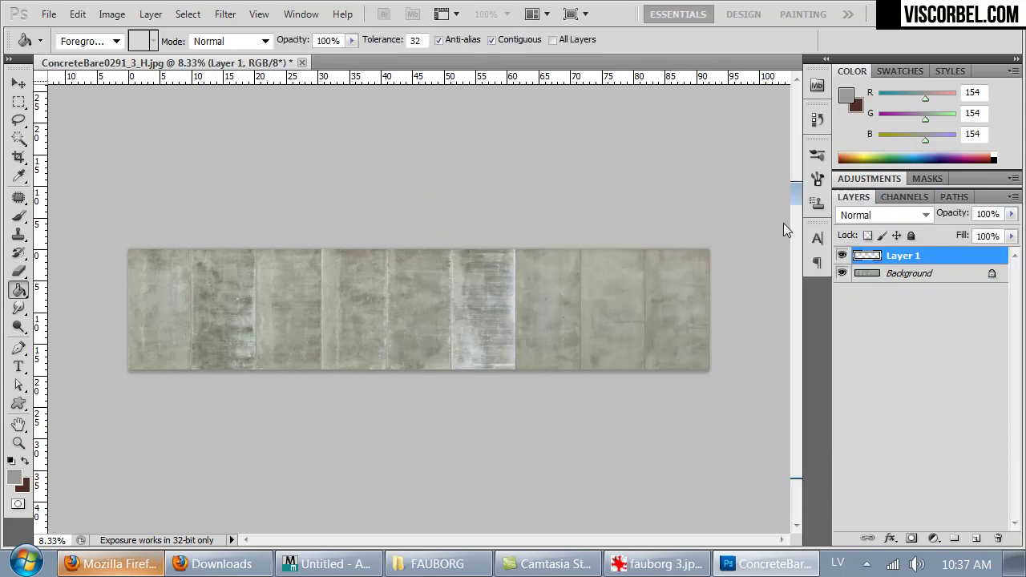
click(685, 252)
- Compare blend modes on the white layer, set it to Soft Light, and merge it down into the background
click(888, 215)
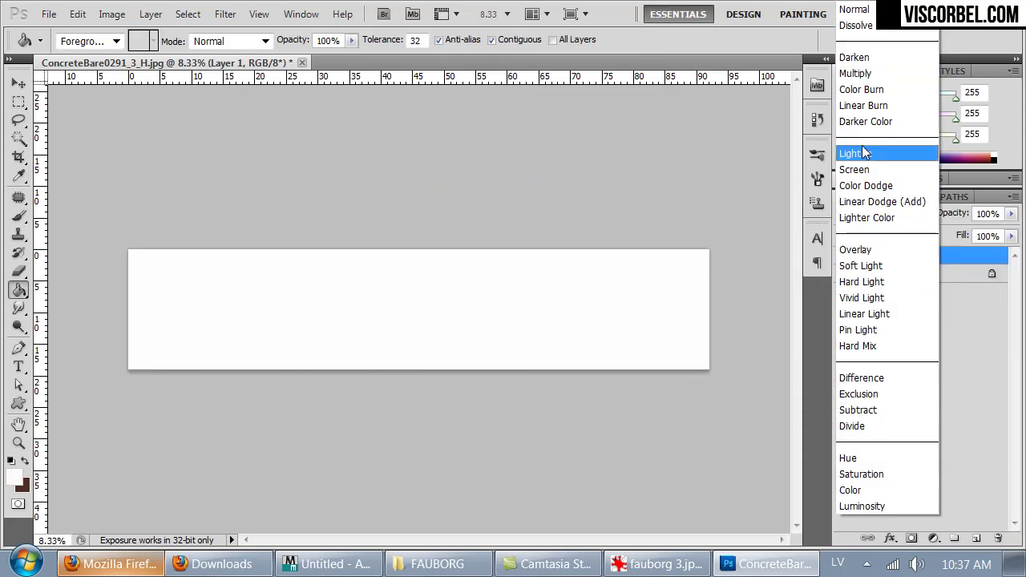
click(853, 70)
key(Down)
key(Down)
key(Down)
key(Down)
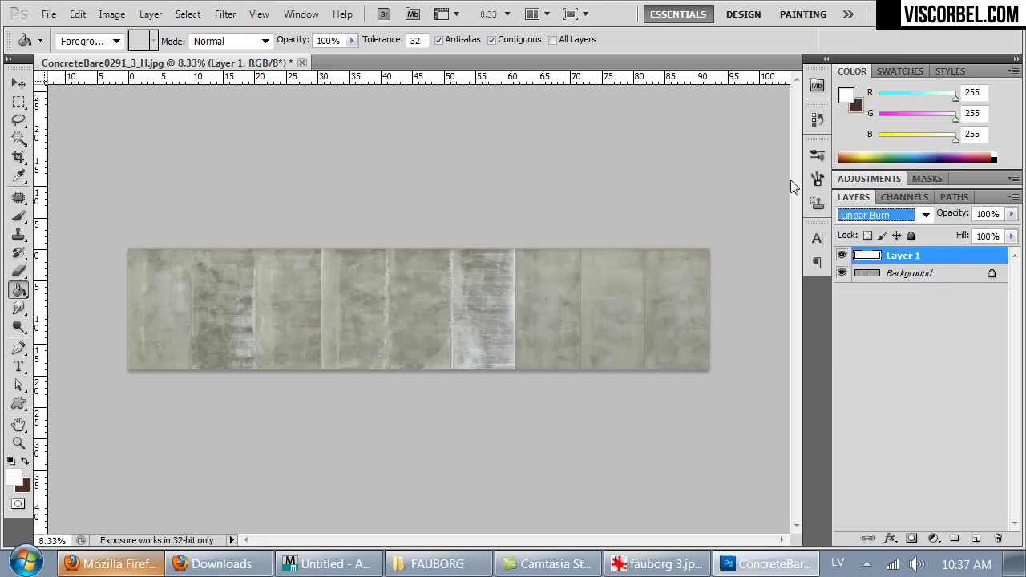
key(Down)
key(Down)
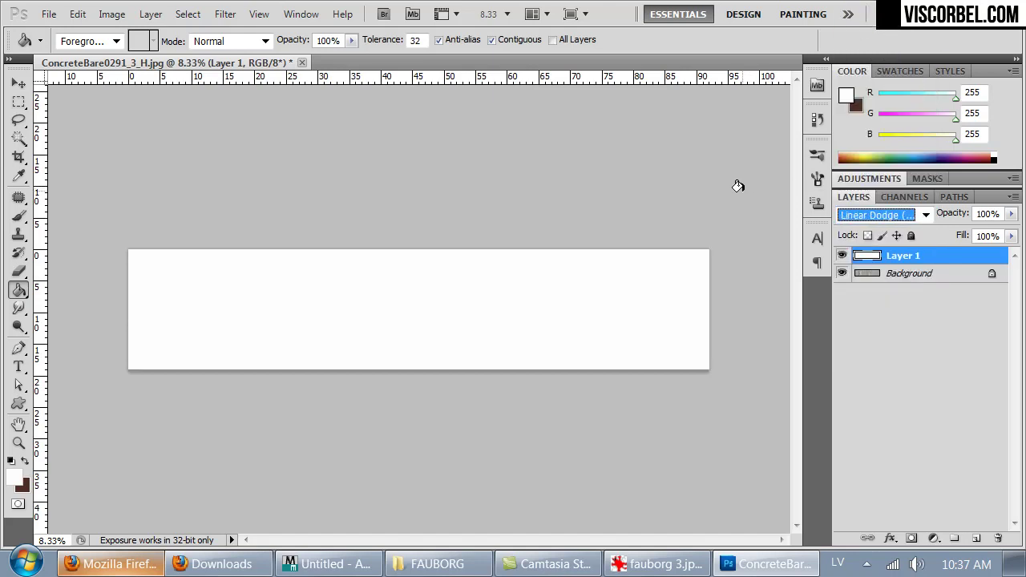
key(Down)
key(Up)
alt+scroll(701, 291, up, 5)
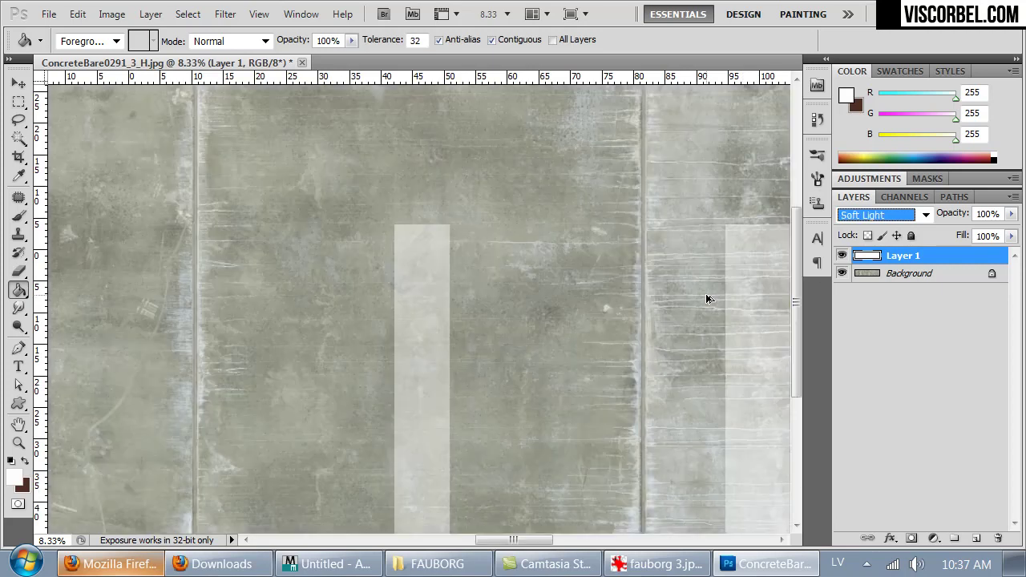
alt+scroll(710, 300, down, 3)
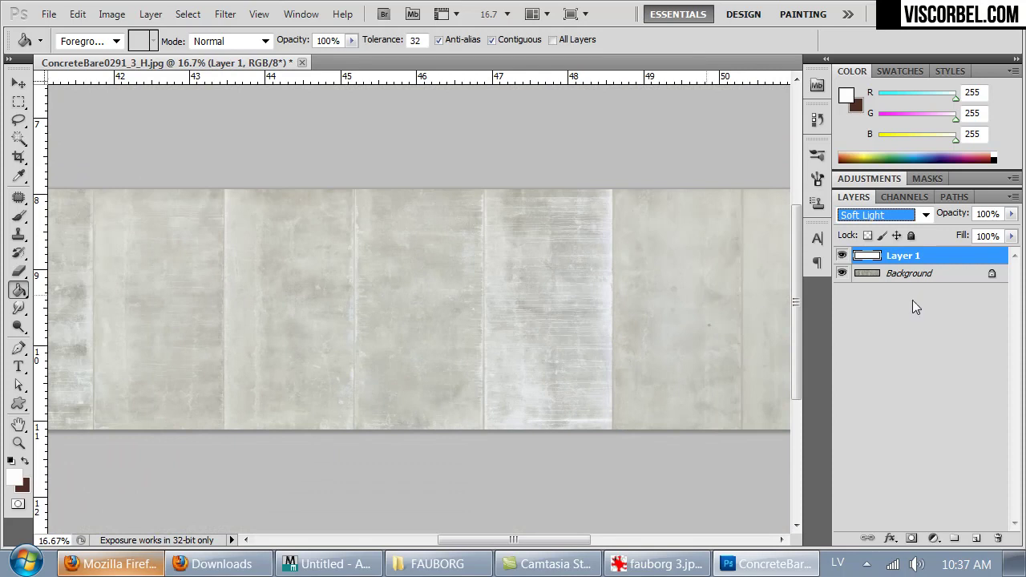
key(ctrl+e)
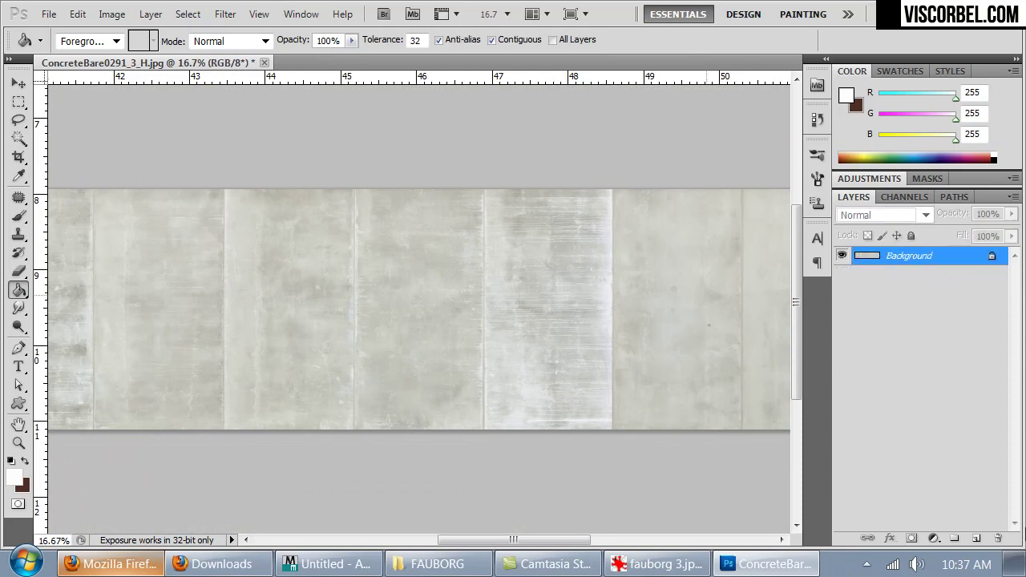
- Add another new layer above the lightened concrete and fill it with white
click(977, 539)
click(439, 308)
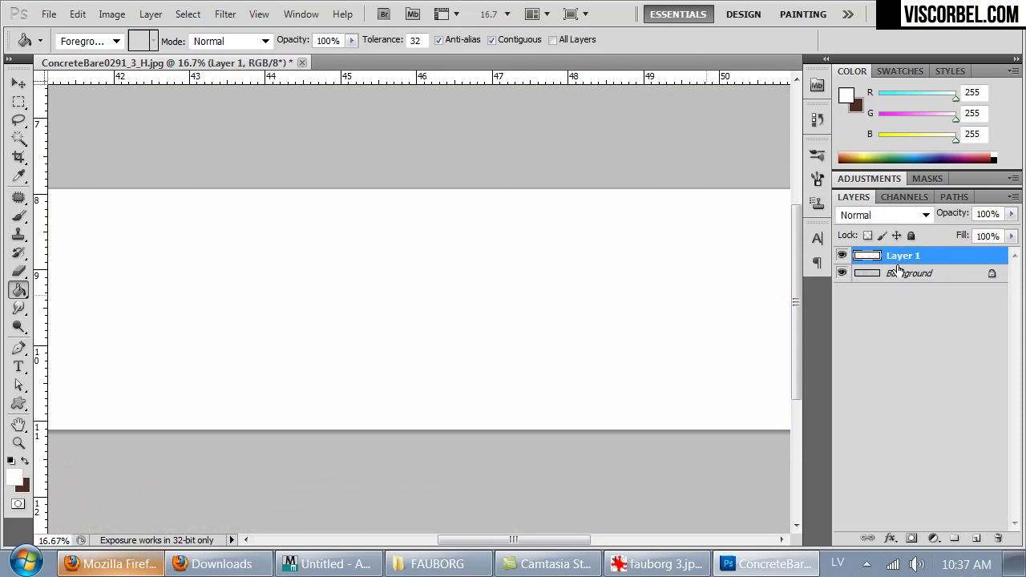
- Try blend modes from Linear Light through Soft Light to Lighten on the new white layer, then return it to Normal
click(925, 215)
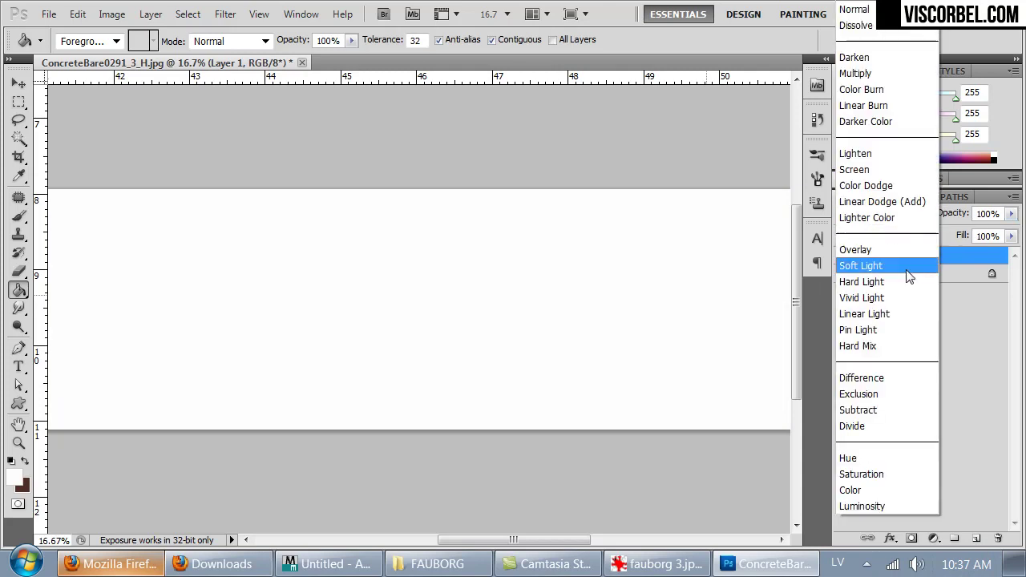
click(885, 314)
key(Up)
key(Up)
key(Up)
key(Up)
key(Up)
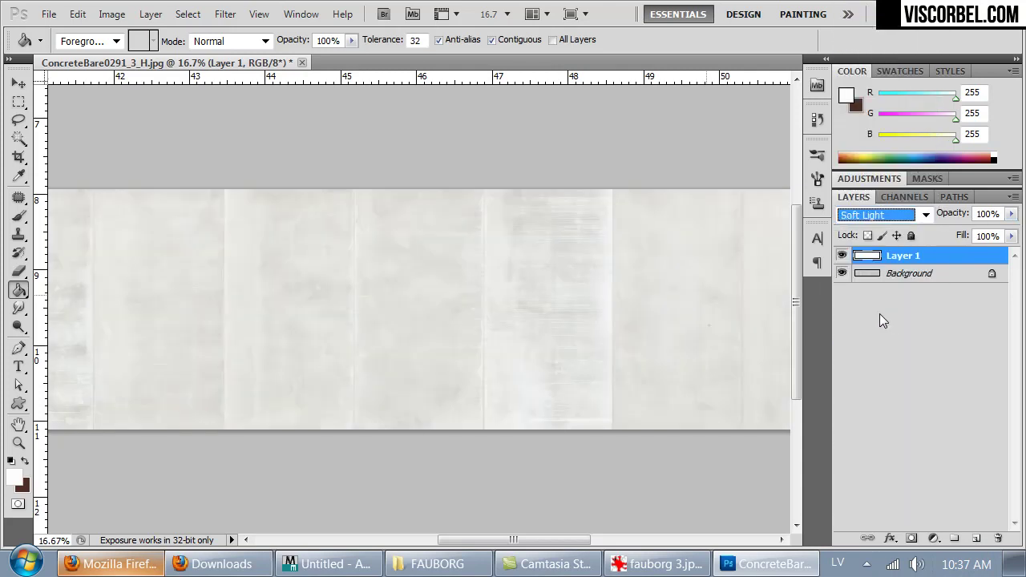
key(Up)
key(Up)
key(Up)
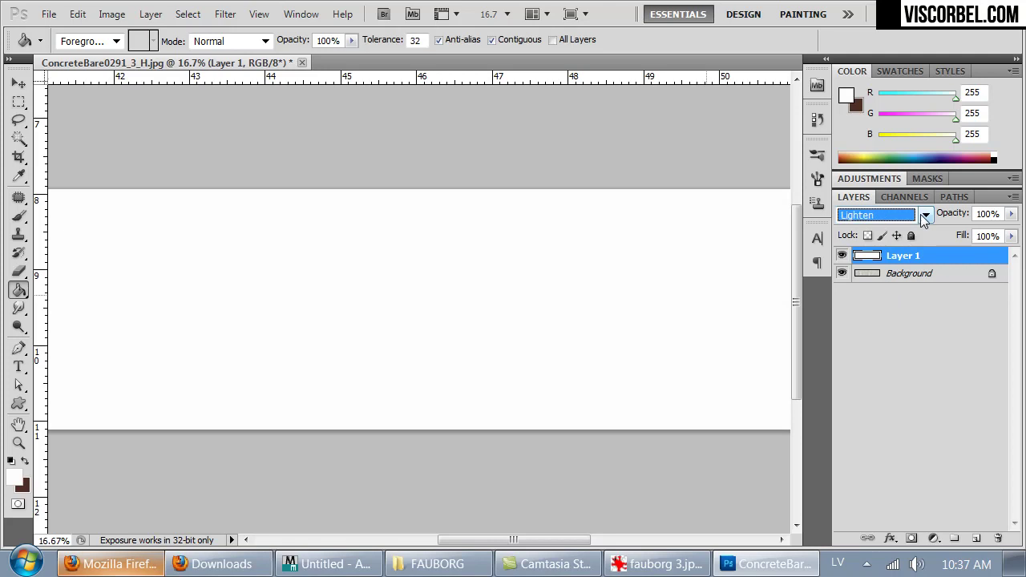
click(920, 214)
click(853, 9)
- Lower the new white layer's opacity to 25% to brighten the concrete further
click(1011, 214)
mouse_move(974, 230)
mouse_down()
mouse_move(933, 234)
mouse_move(963, 232)
mouse_up()
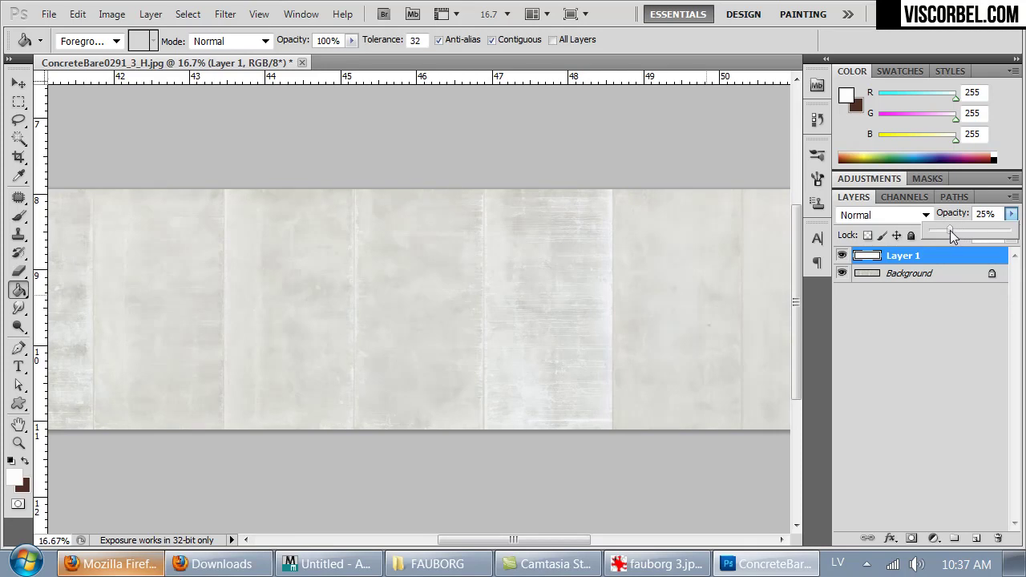
click(27, 103)
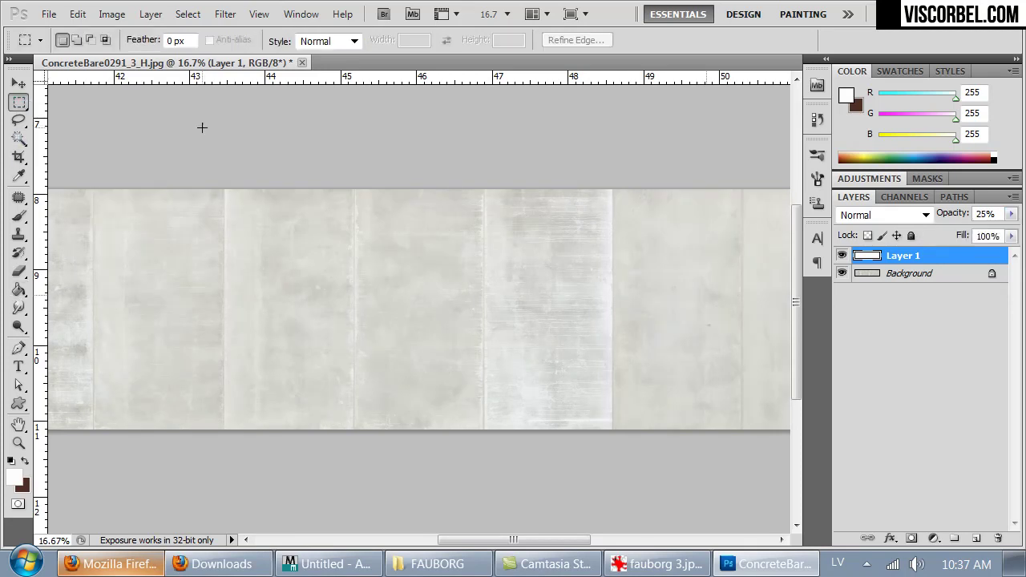
click(910, 278)
click(908, 261)
key(ctrl+minus)
key(ctrl+minus)
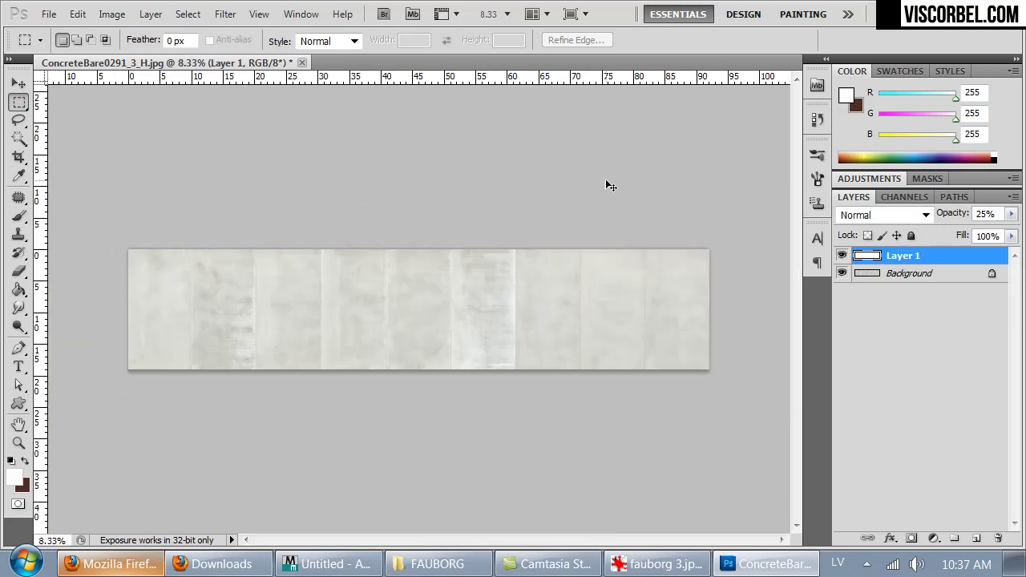
- Save the brightened texture as a non-interlaced PNG named Conrete_diffuse in the textures folder
key(ctrl+shift+s)
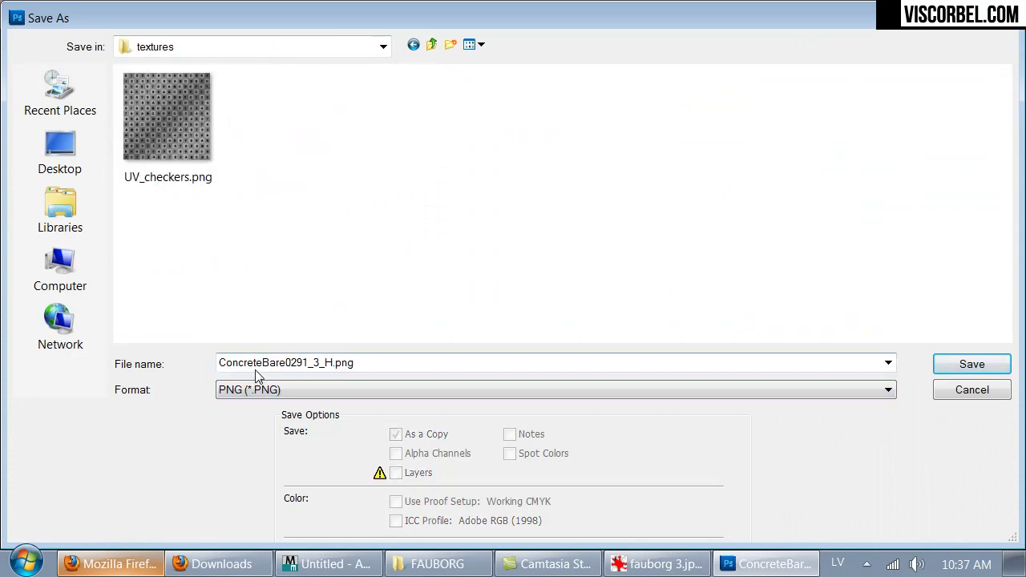
click(255, 362)
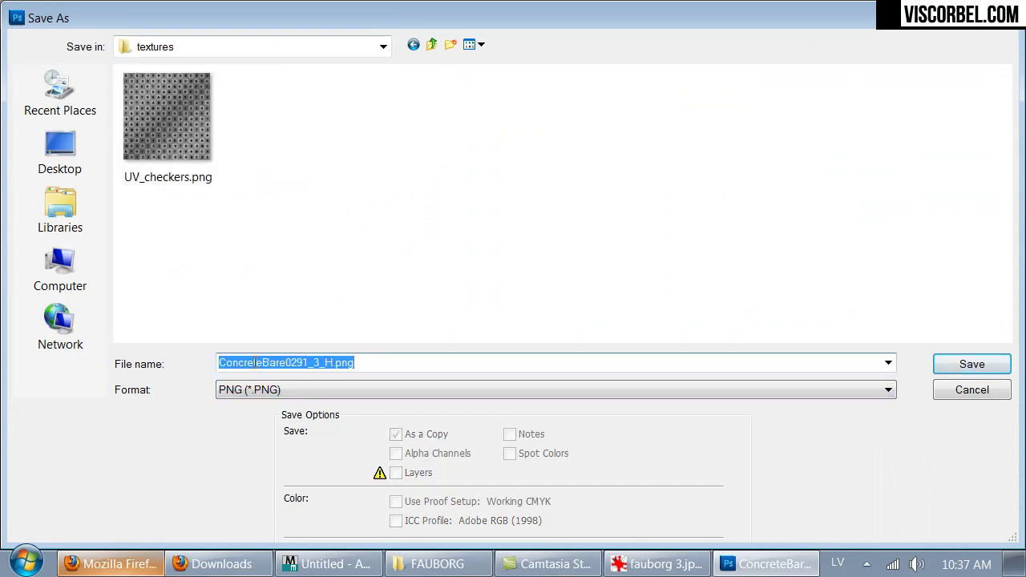
text(Conrete_diffuse)
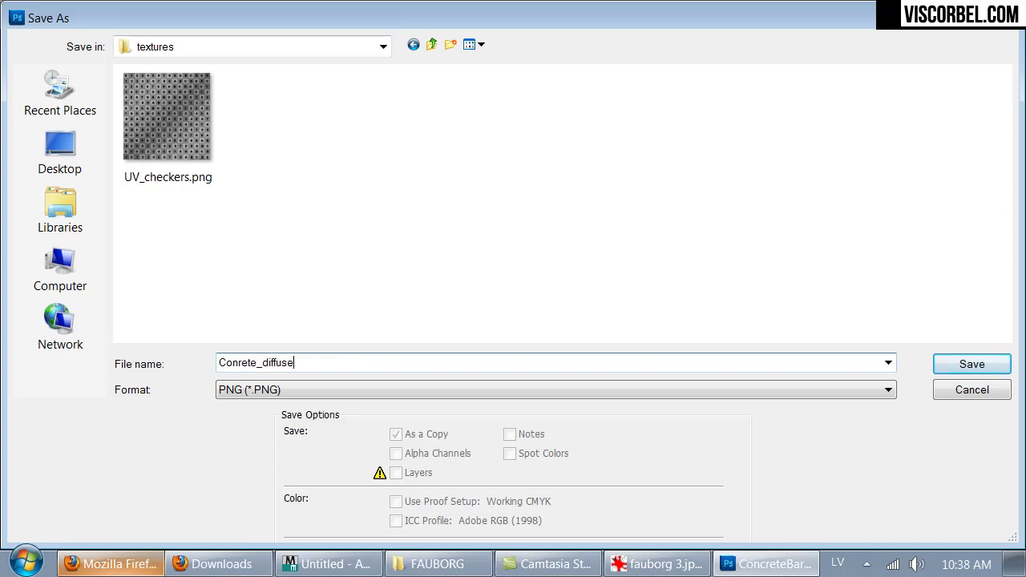
key(Return)
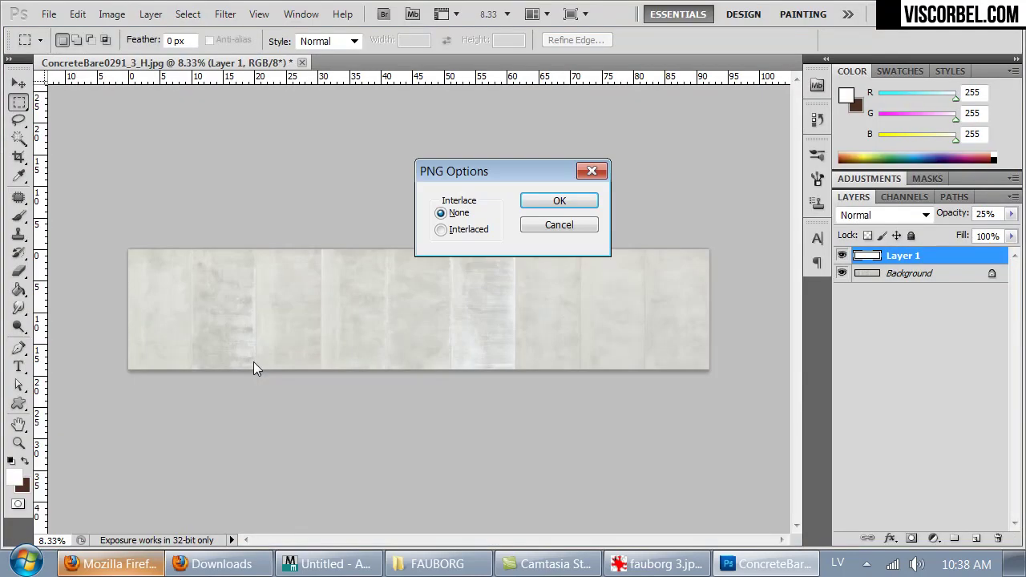
click(560, 203)
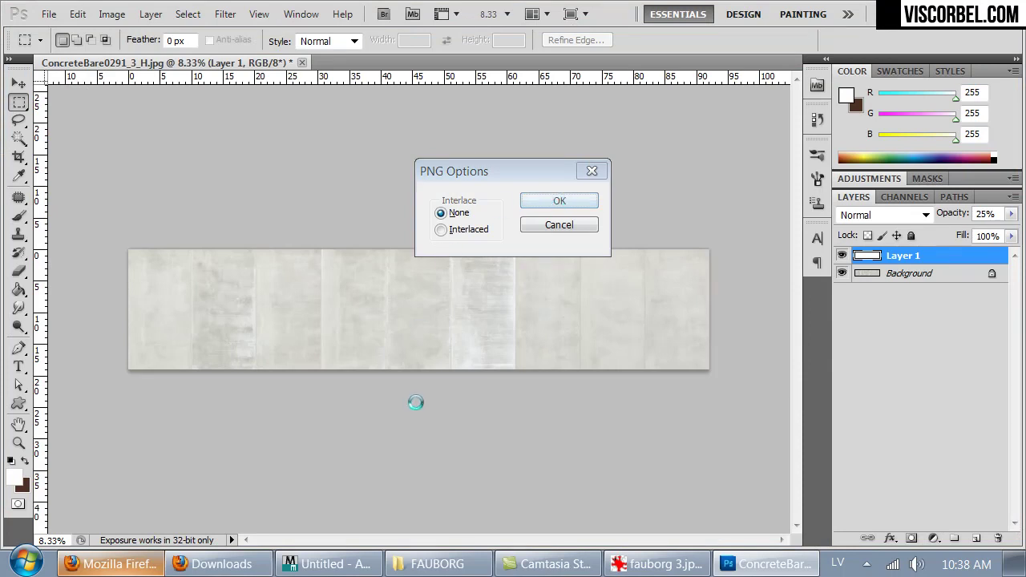
- Switch to 3ds Max and isolate the selected room box Box001
click(330, 564)
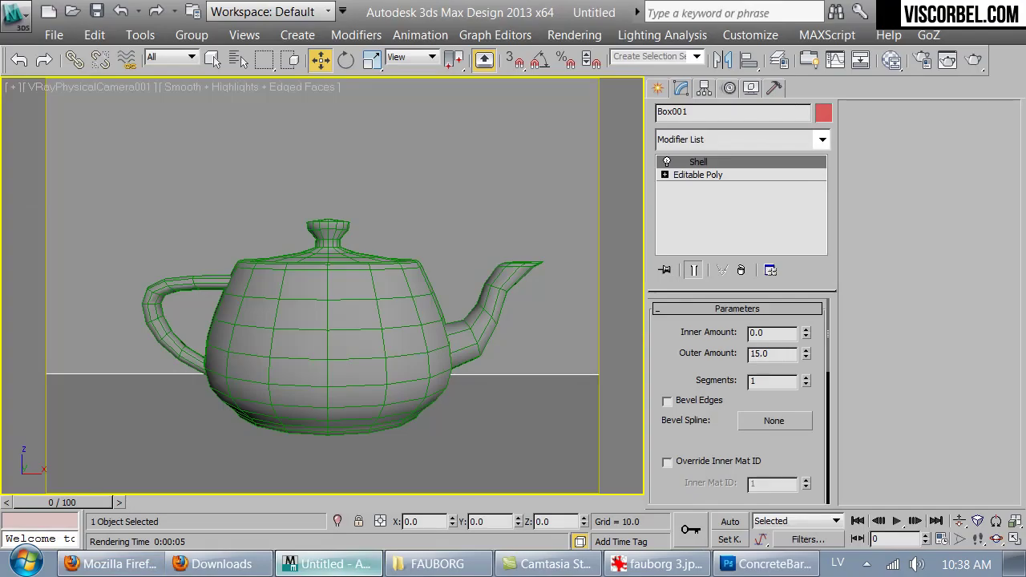
key(alt+q)
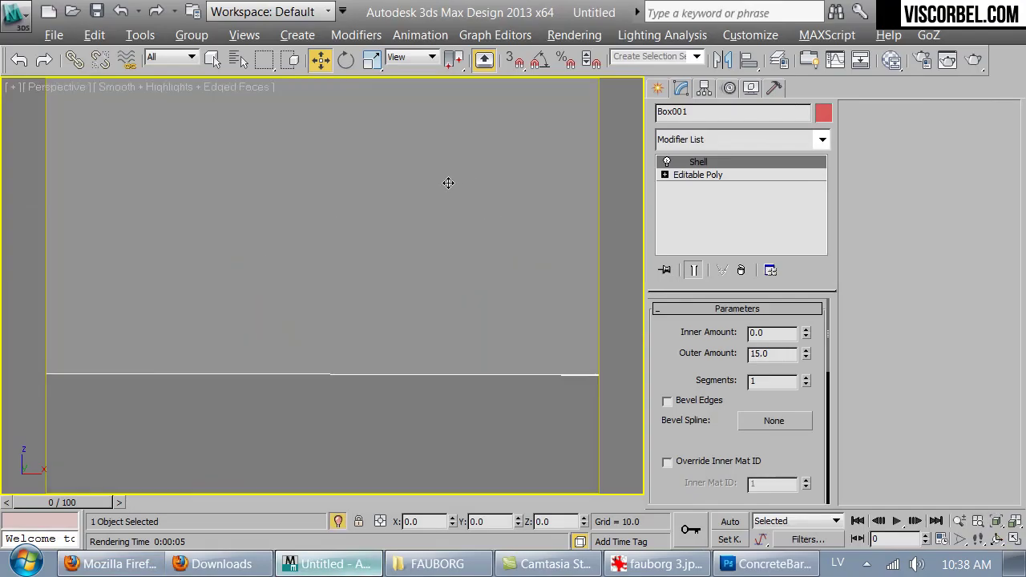
- Add a UVW Map modifier to the room box and set its mapping type to Box
key(p)
alt+middle_drag(366, 298, 376, 334)
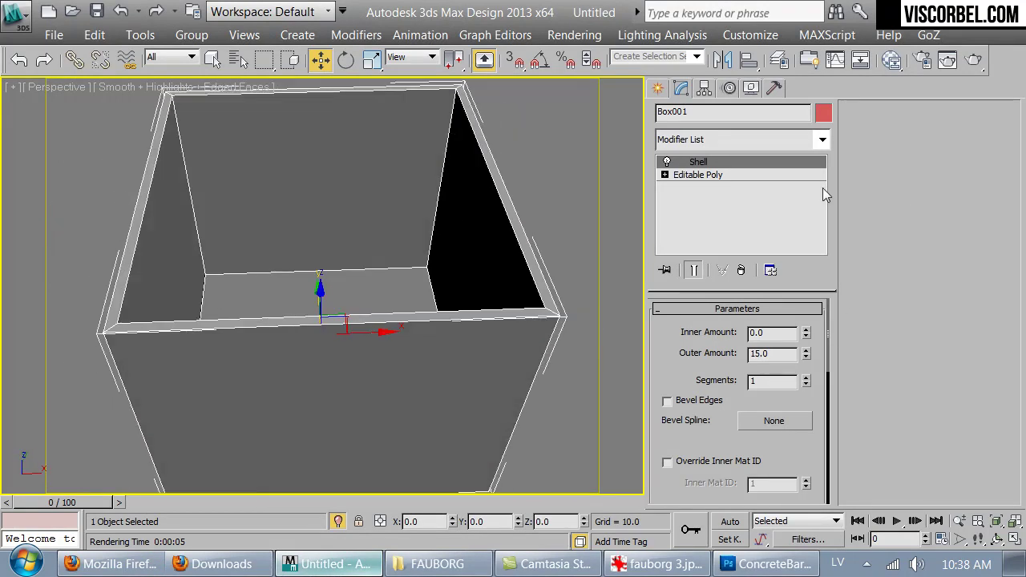
click(823, 139)
scroll(764, 172, down, 10)
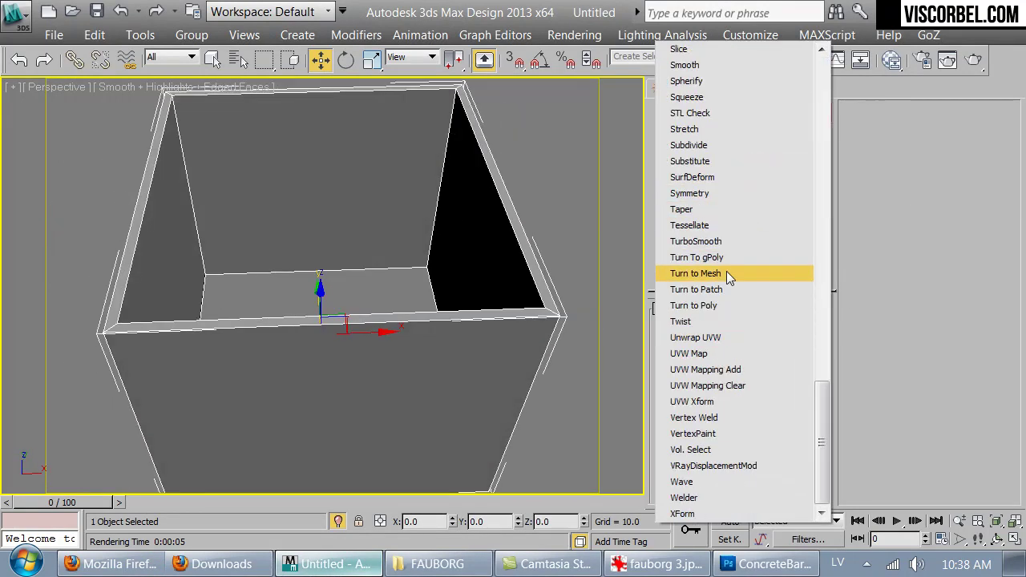
click(708, 353)
alt+middle_drag(442, 331, 410, 239)
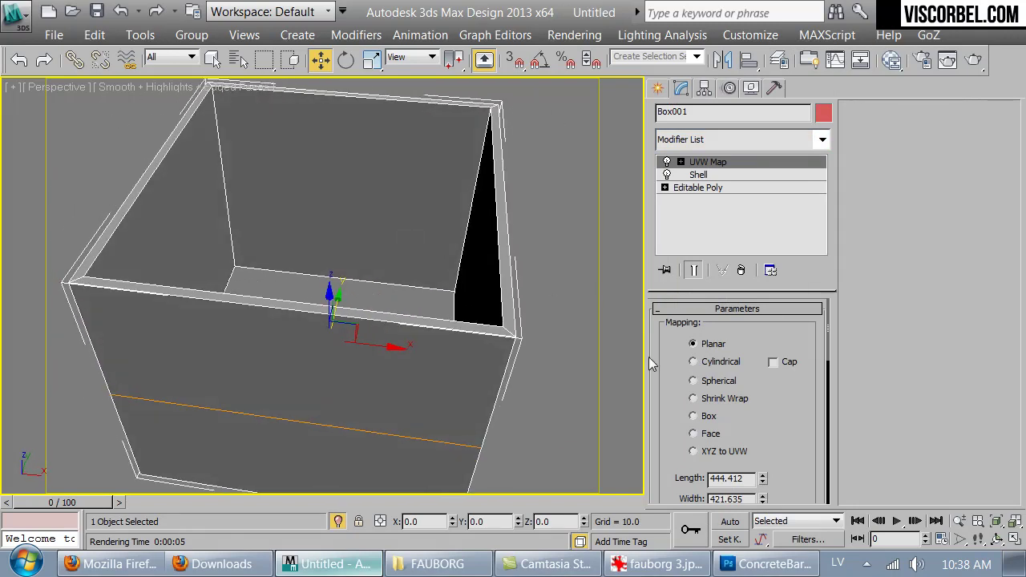
click(709, 418)
alt+middle_drag(407, 318, 352, 210)
- Replace the material in the first sample slot with a new VRayMtl named Concrete_white
click(747, 566)
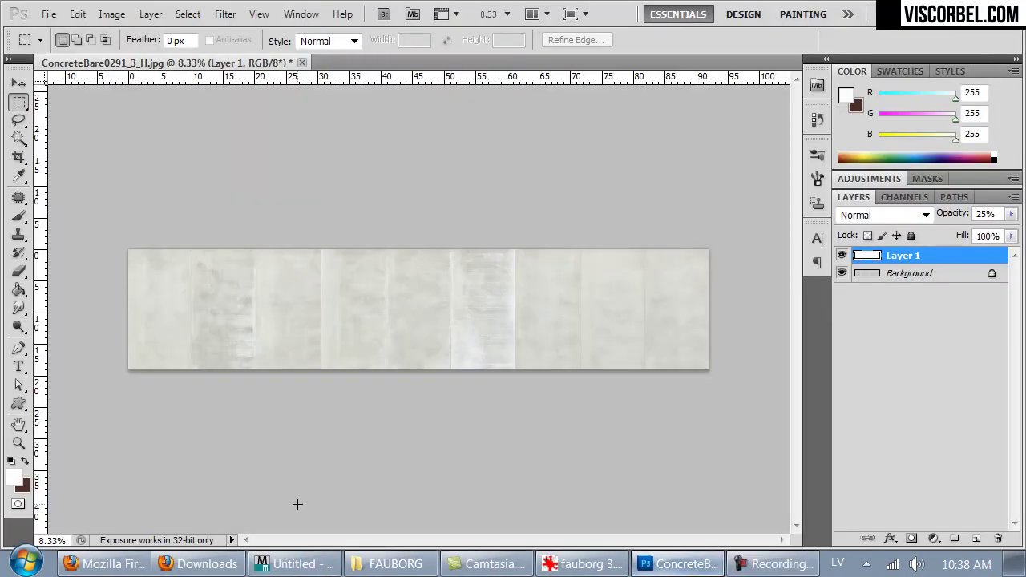
click(304, 563)
key(m)
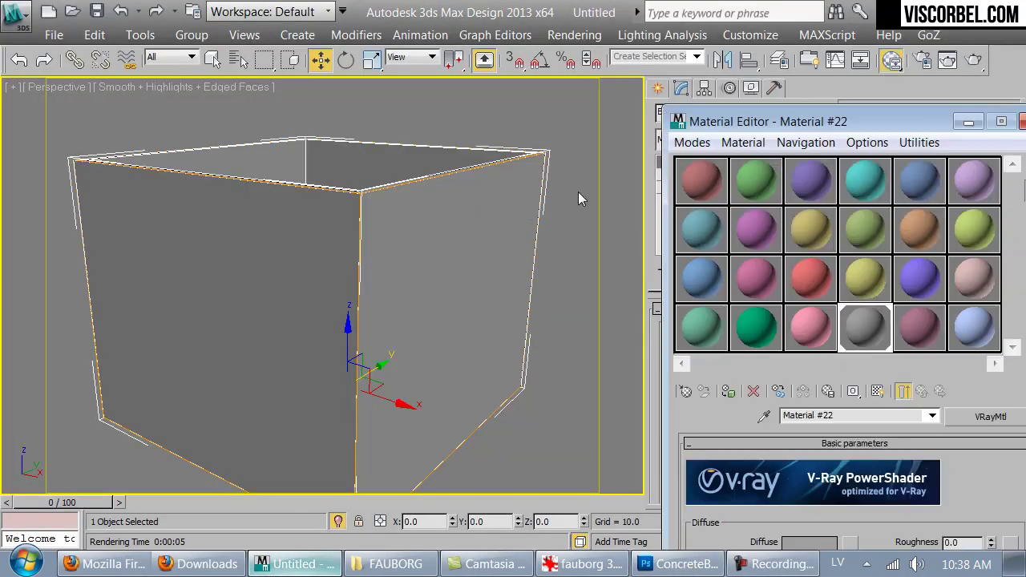
click(721, 183)
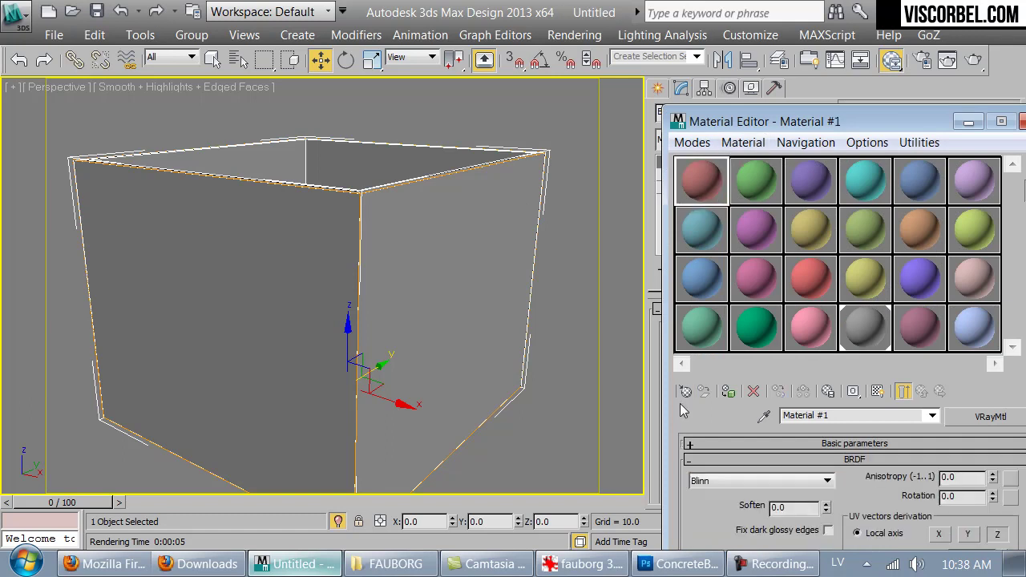
click(686, 391)
double_click(230, 443)
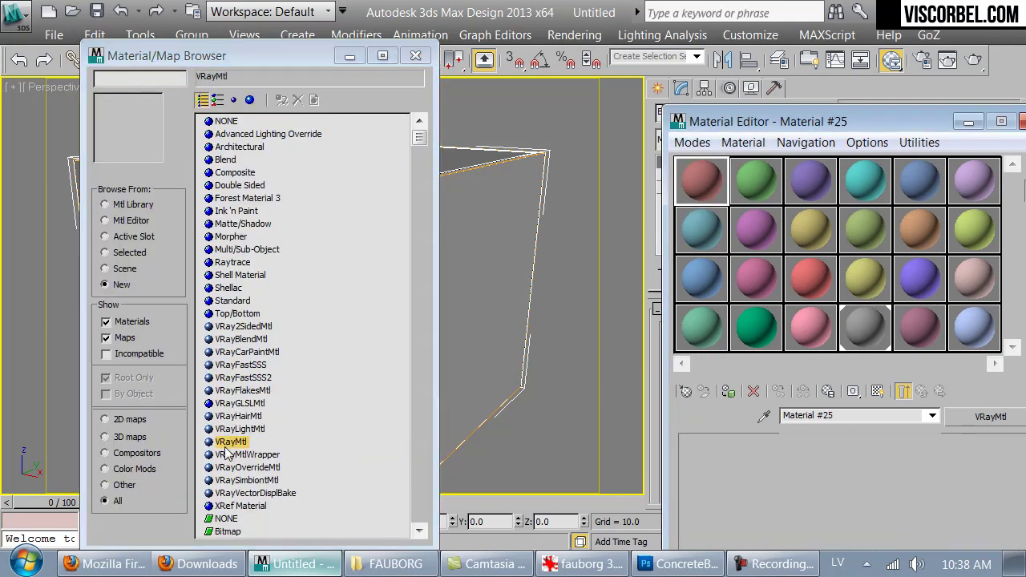
key(BackSpace)
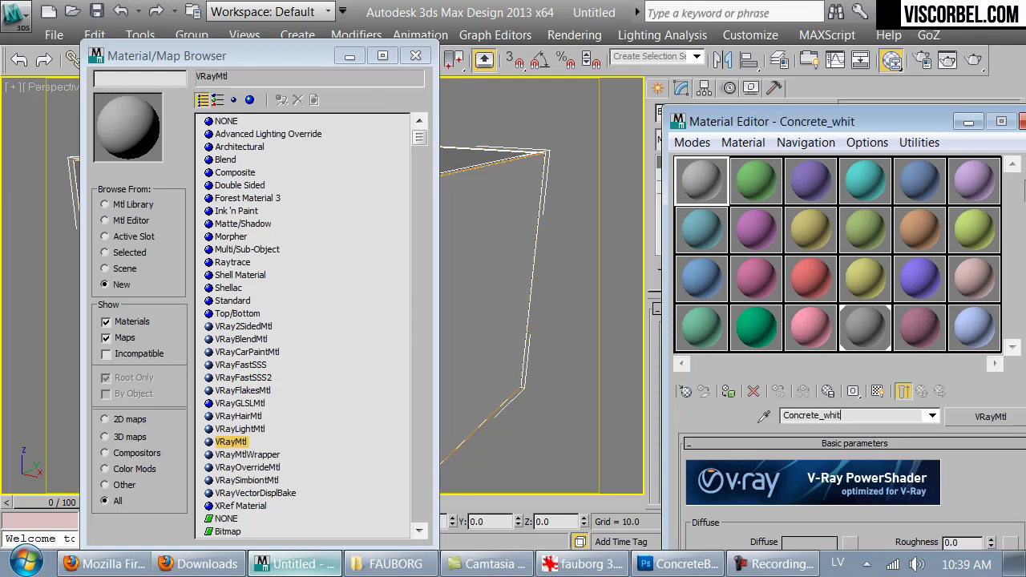
click(416, 57)
drag(774, 121, 706, 78)
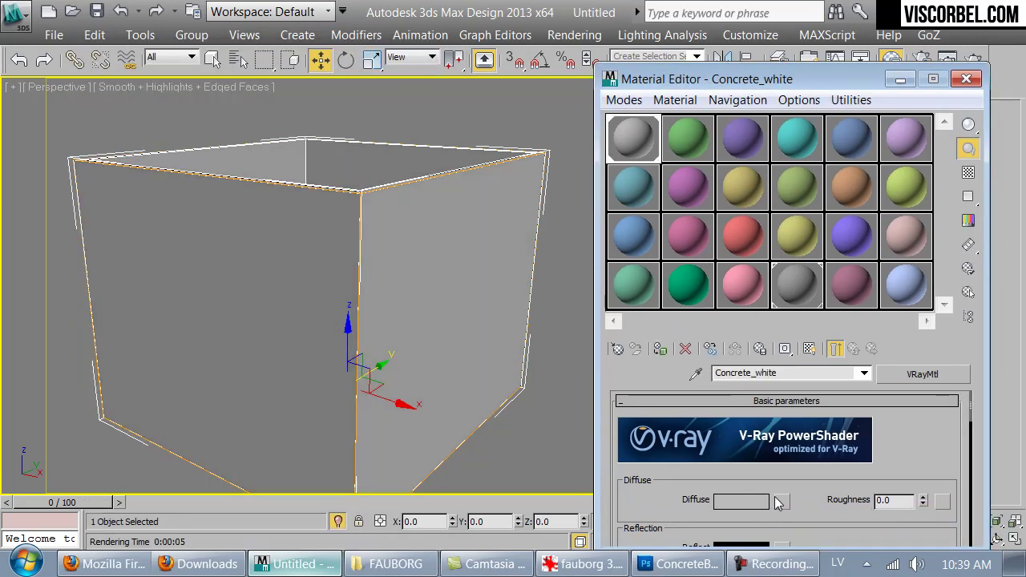
- Load the concrete texture as a Bitmap in Concrete_white's Diffuse map and display the material on the room box
click(781, 500)
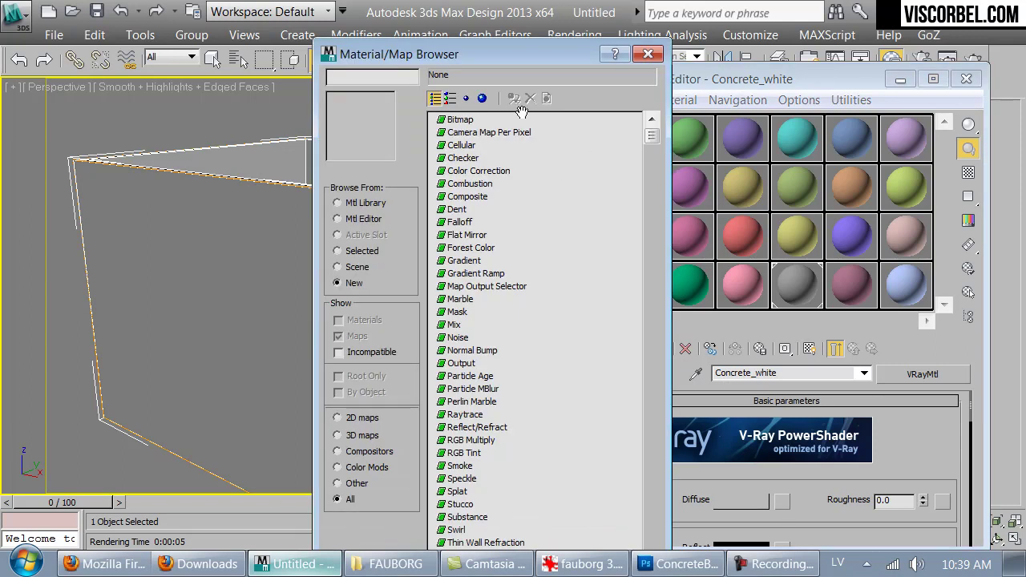
double_click(461, 120)
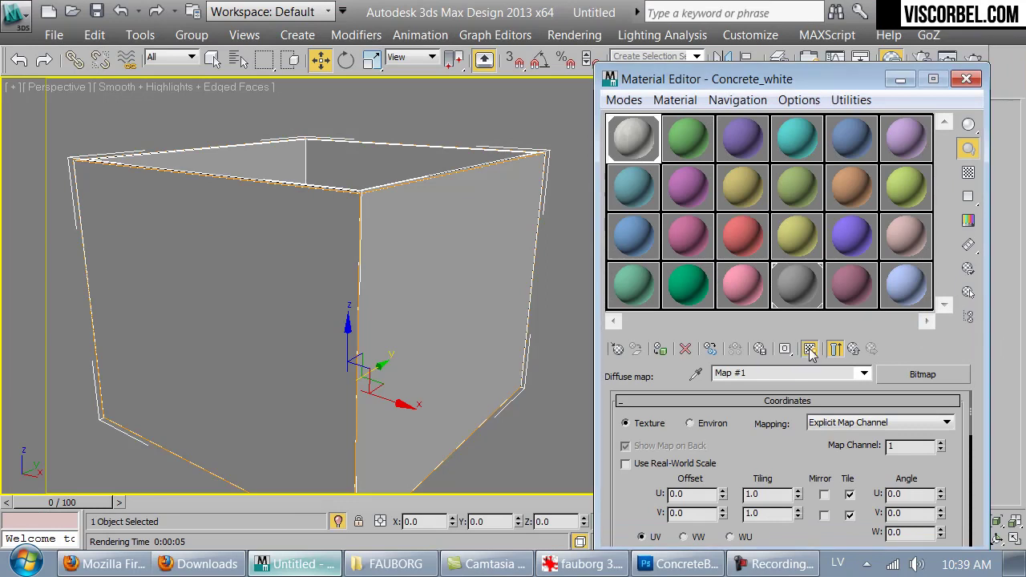
alt+middle_drag(348, 225, 323, 246)
click(966, 79)
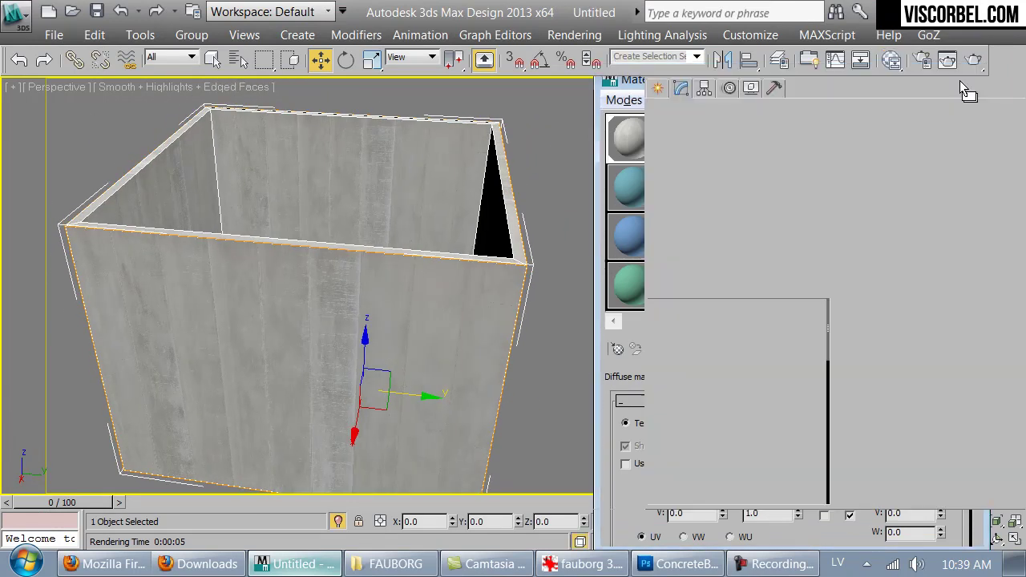
- Scale up the UVW Map gizmo uniformly so the concrete panels on the room's walls become wider
alt+middle_drag(422, 161, 449, 191)
key(1)
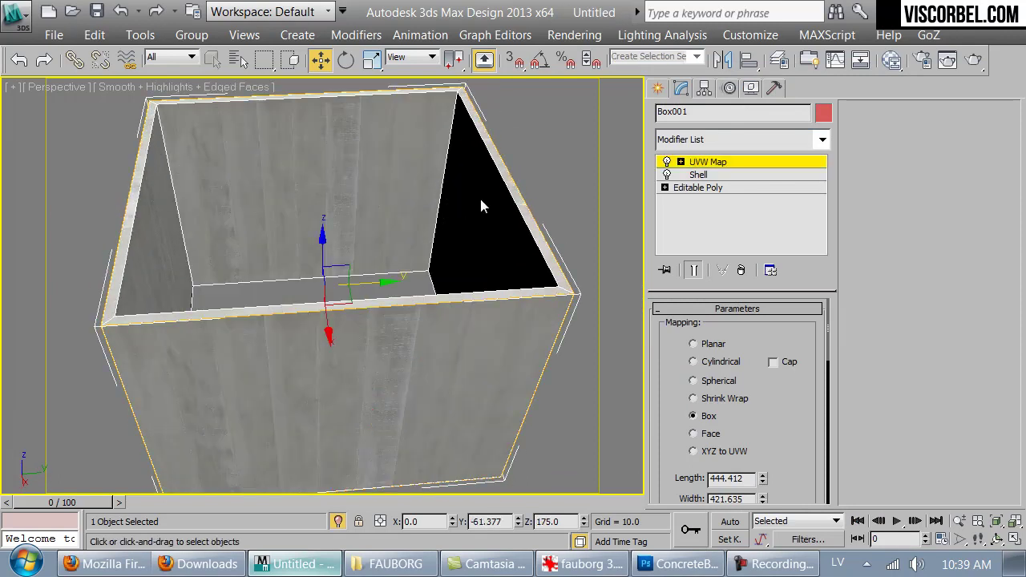
scroll(385, 193, up, 5)
alt+middle_drag(385, 188, 386, 213)
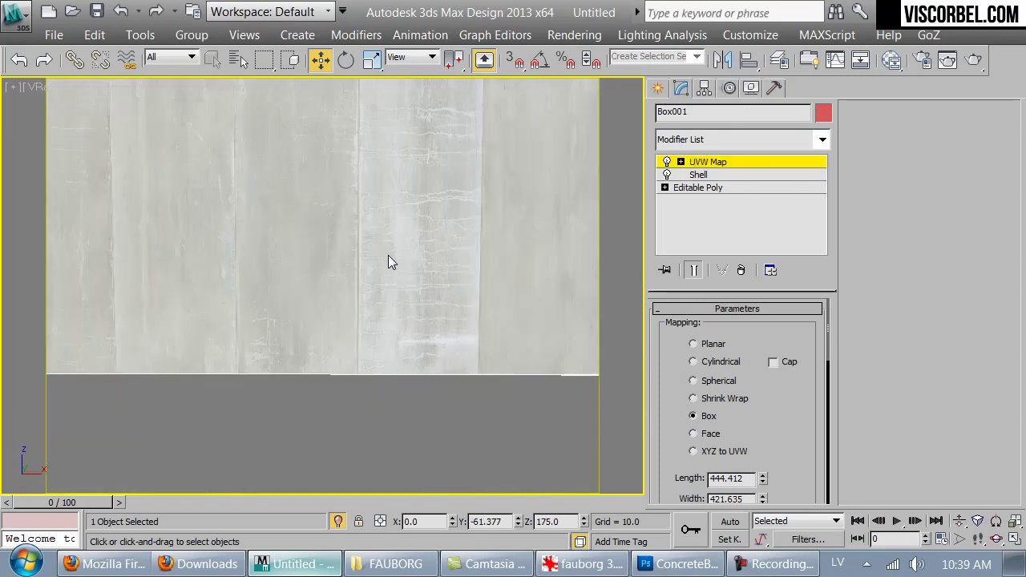
scroll(355, 240, down, 5)
alt+middle_drag(355, 241, 360, 310)
key(r)
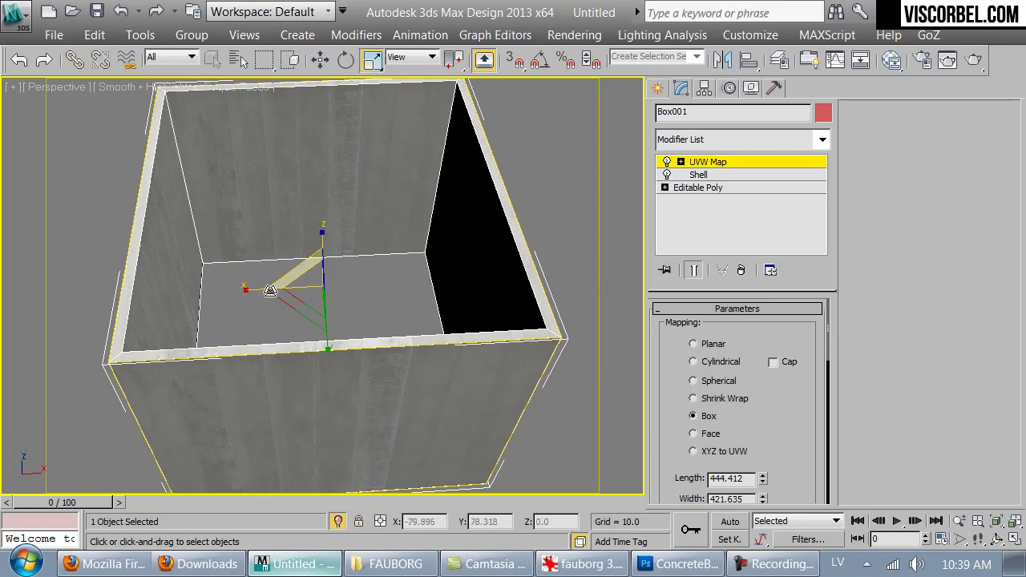
drag(288, 297, 204, 362)
alt+middle_drag(204, 362, 362, 182)
scroll(360, 195, up, 3)
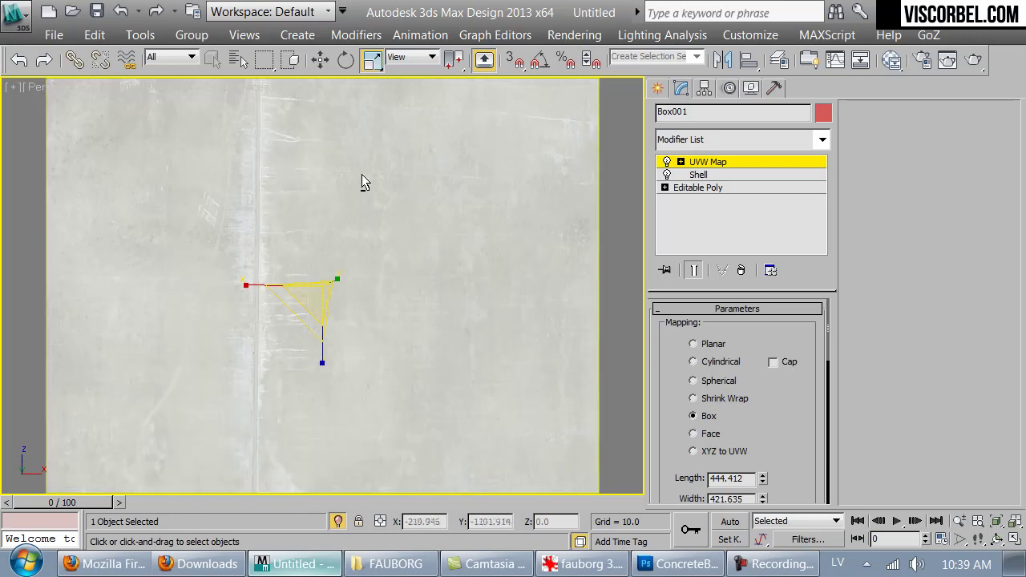
key(c)
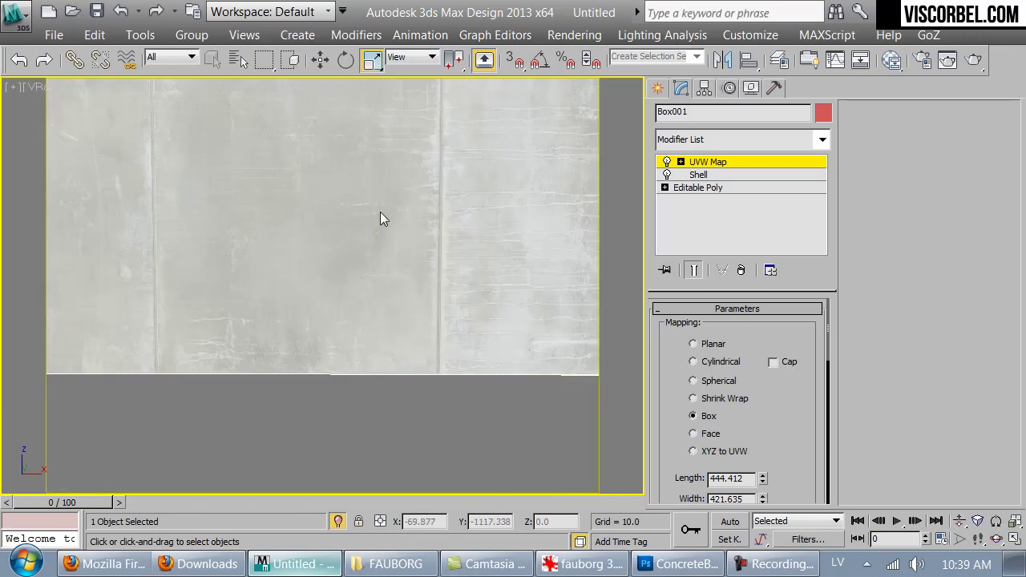
key(ctrl+b)
- Unhide all objects and test-render the teapot through the camera with the enlarged wall texture
right_click(408, 209)
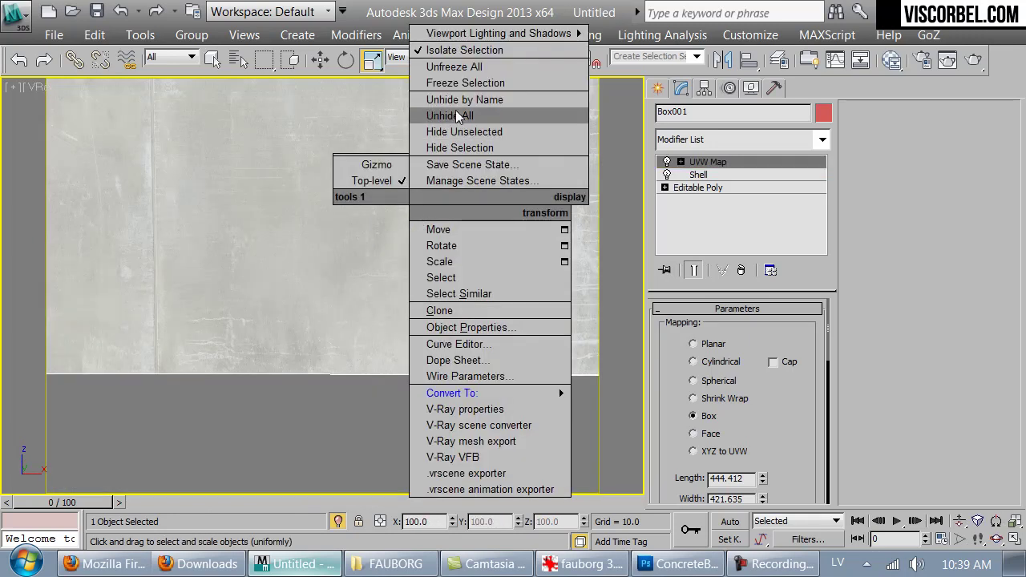
click(454, 112)
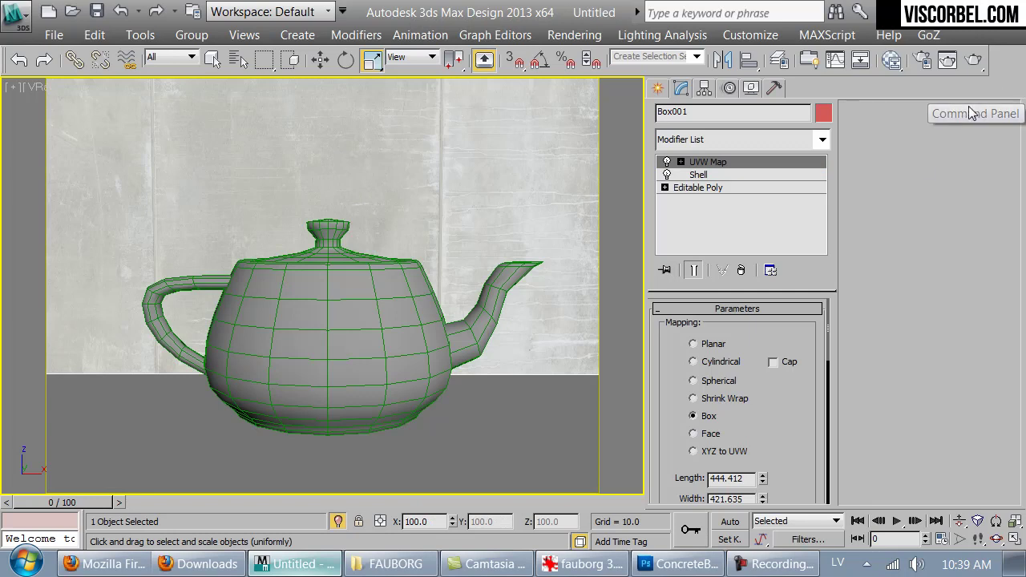
click(974, 60)
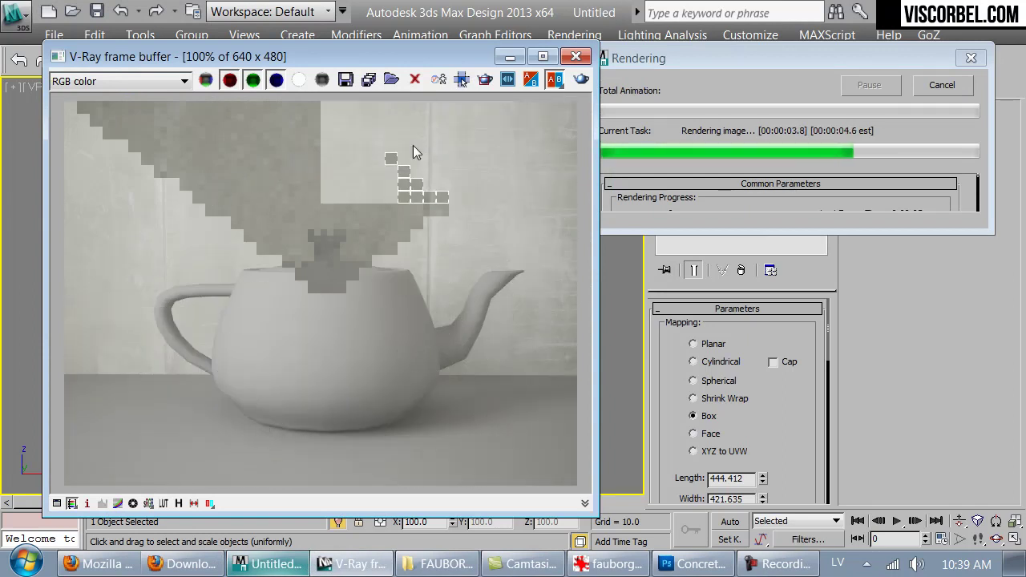
click(578, 59)
click(309, 91)
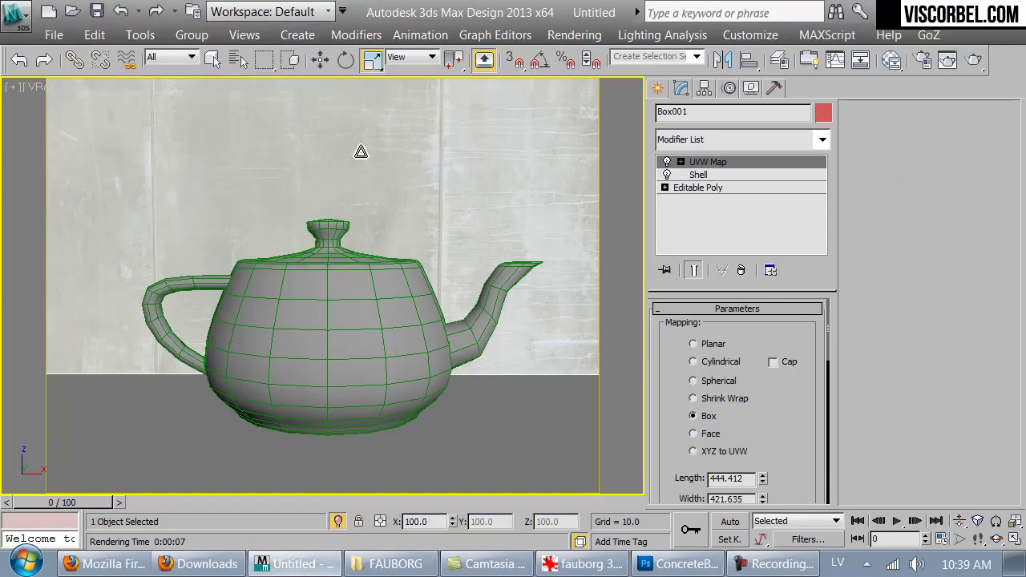
- Return the UVW Map gizmo to its original size to bring back the narrower concrete panels
key(p)
mouse_move(353, 294)
alt+middle_down()
mouse_move(351, 277)
mouse_move(350, 313)
mouse_move(360, 318)
mouse_move(350, 280)
alt+middle_up()
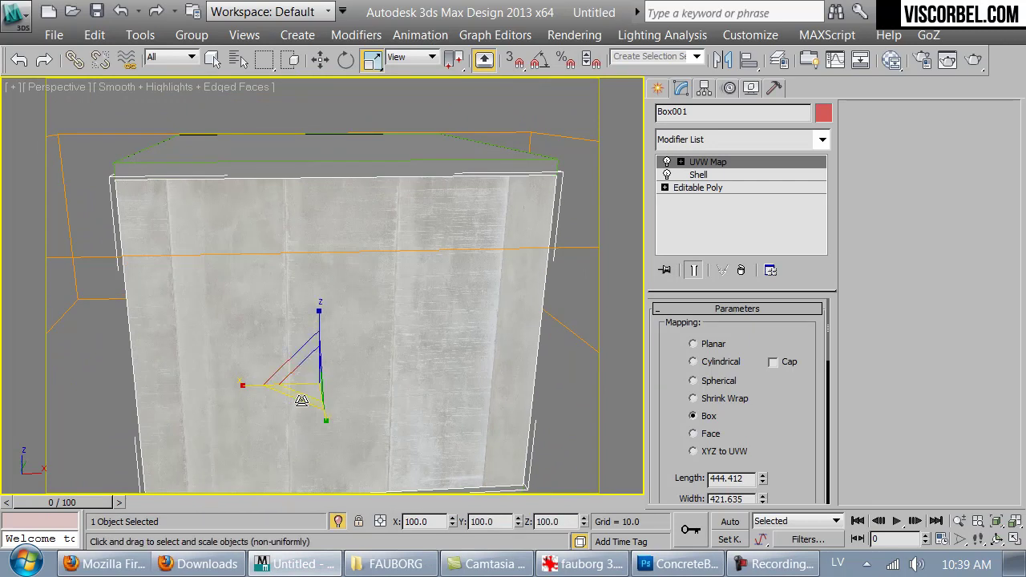
scroll(308, 361, up, 3)
key(1)
drag(297, 400, 321, 280)
key(w)
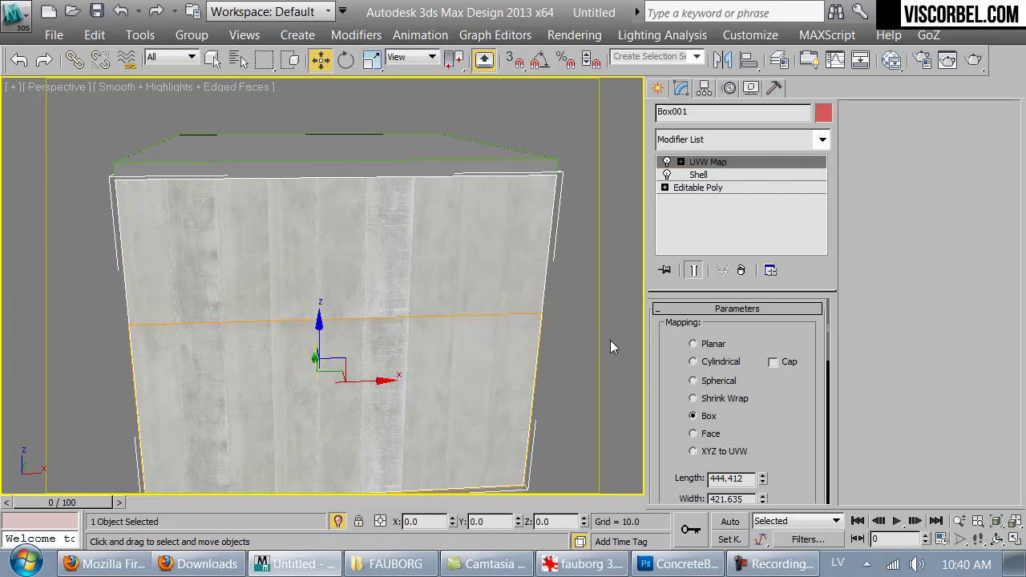
- Deselect the room box and render the camera view with the narrower concrete panels
click(610, 340)
key(c)
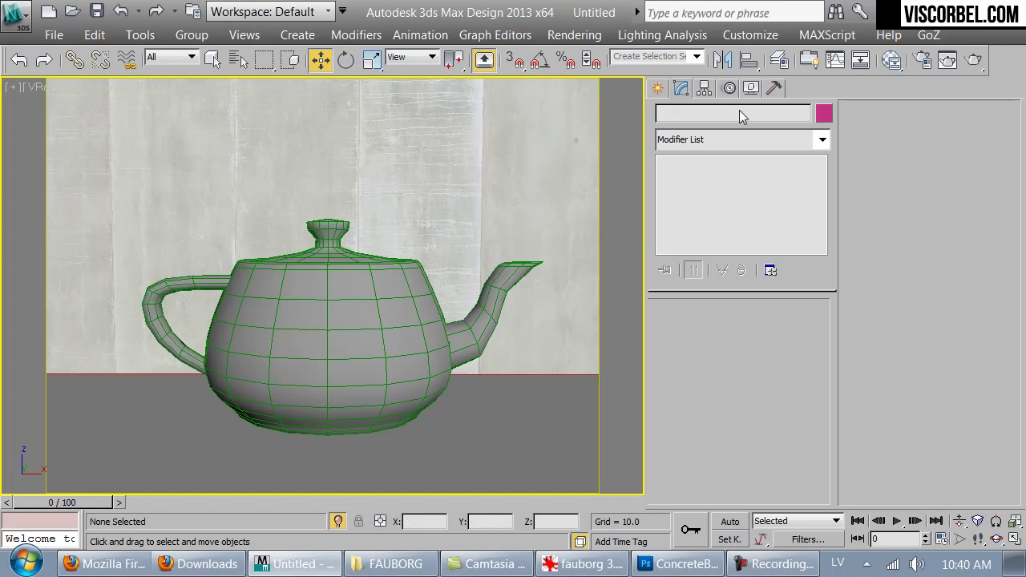
click(975, 61)
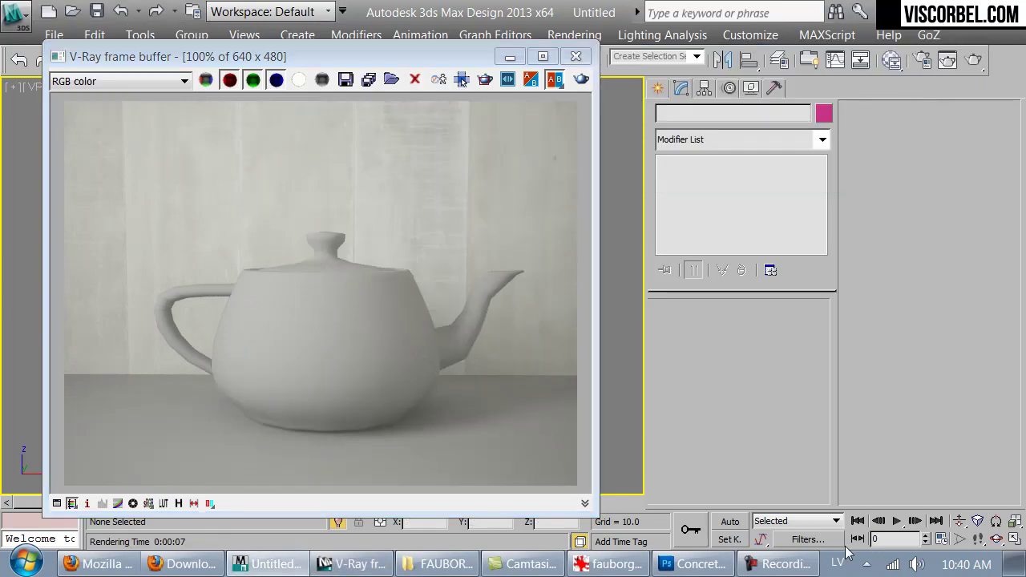
- Switch to Photoshop, hide the white Layer 1 and make the Background layer active
click(698, 564)
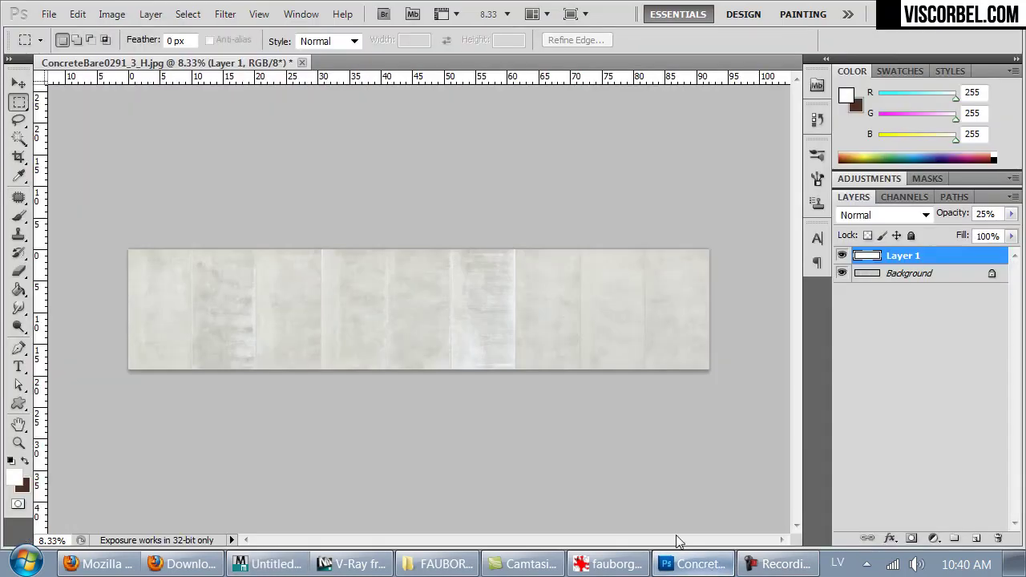
click(841, 255)
click(865, 275)
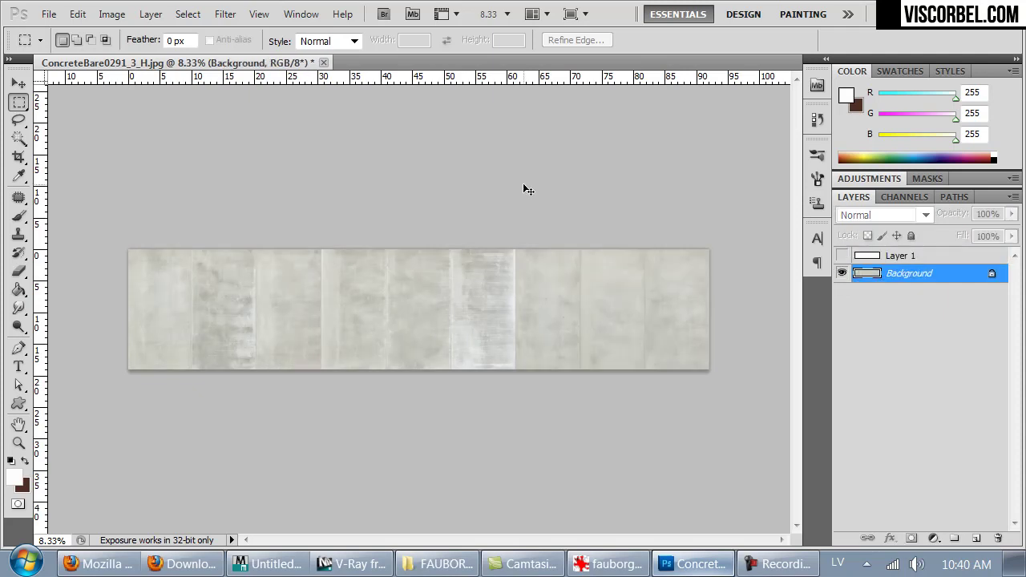
- Apply a Black & White adjustment to the Background layer with Reds -100, Yellows -53, Greens 166, Cyans -92 and Blues 285
click(112, 14)
mouse_move(152, 71)
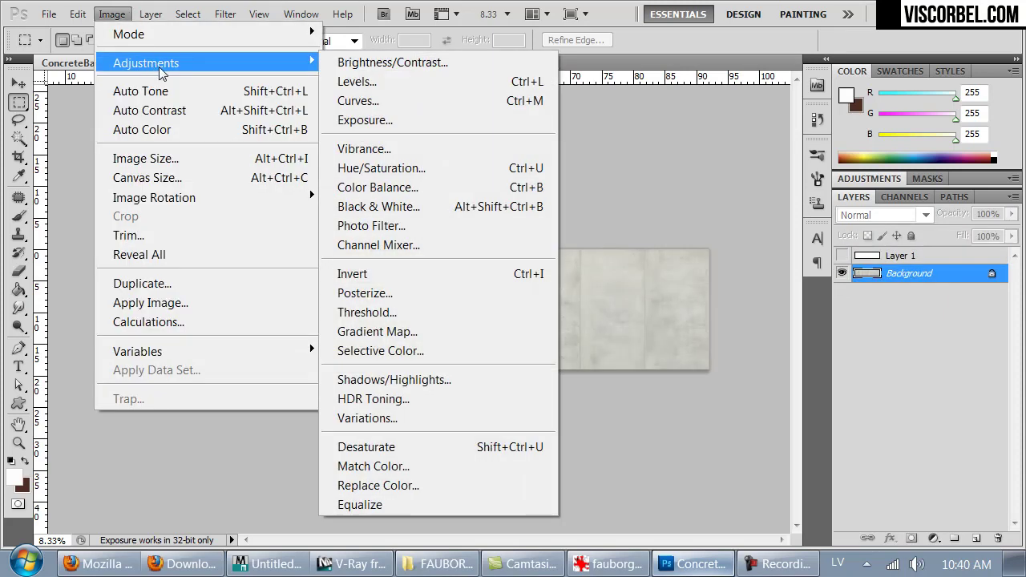
click(379, 206)
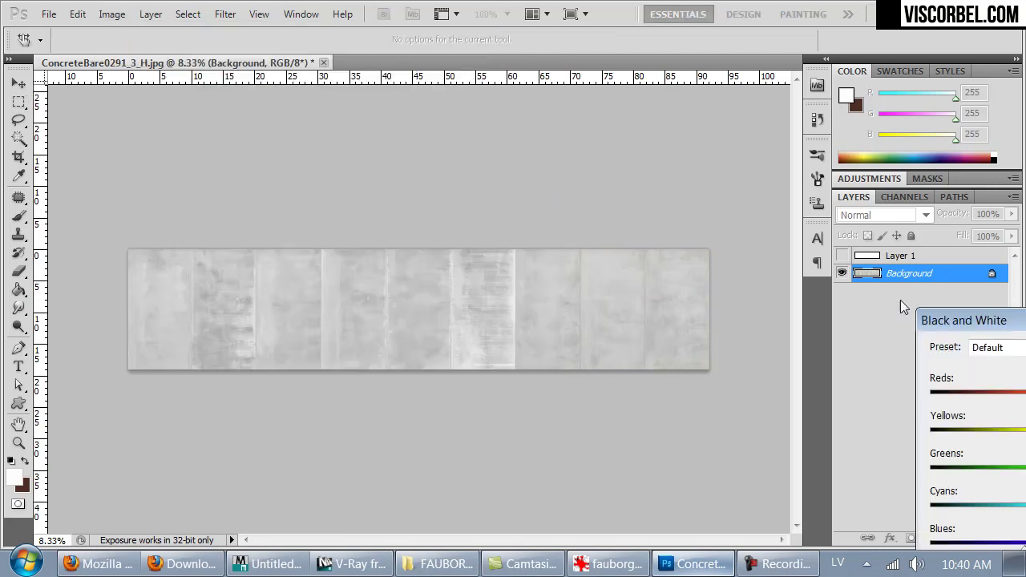
drag(964, 320, 530, 120)
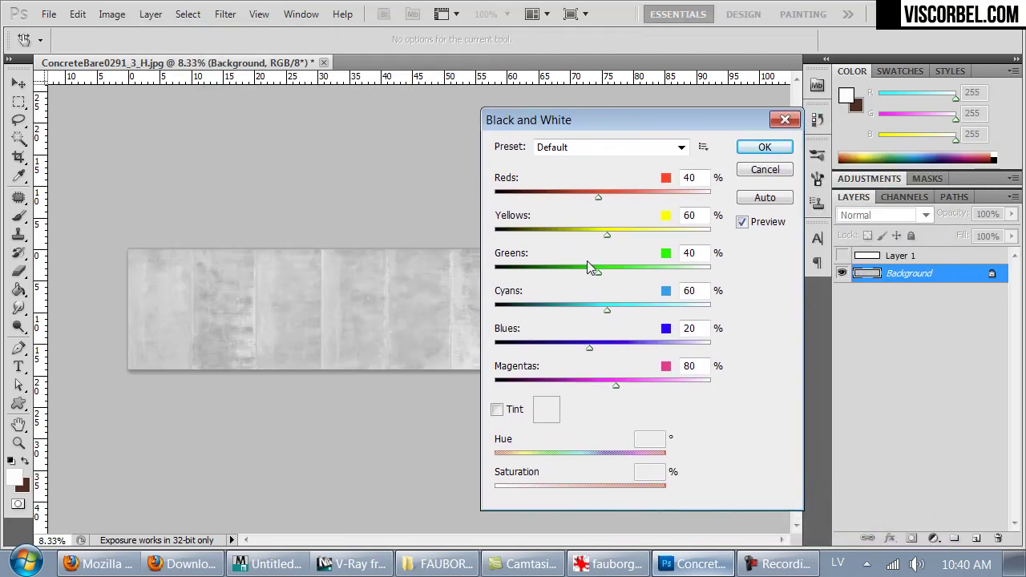
drag(606, 234, 557, 233)
drag(600, 196, 633, 202)
drag(567, 201, 537, 200)
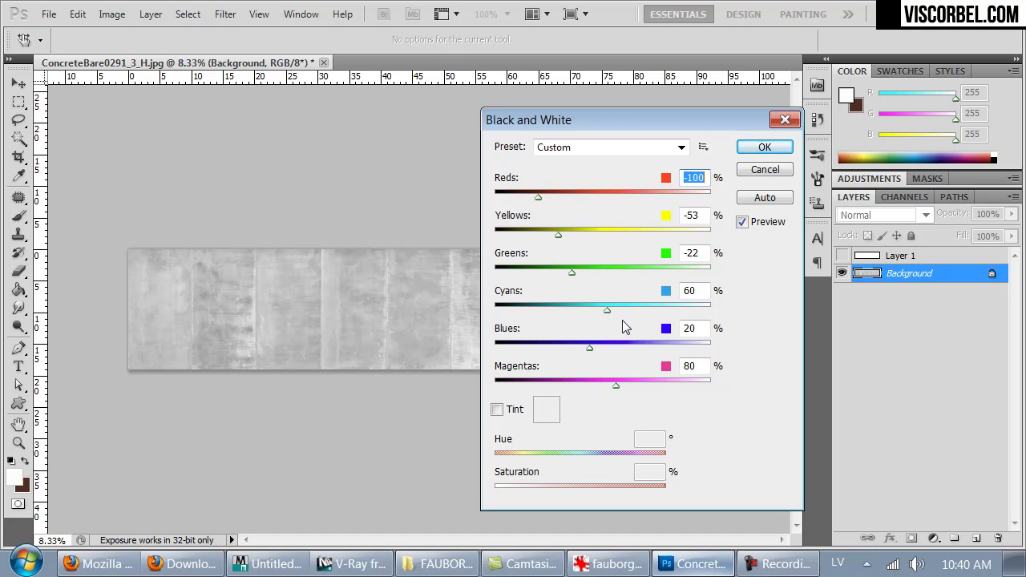
key(Tab)
key(Tab)
drag(609, 314, 541, 315)
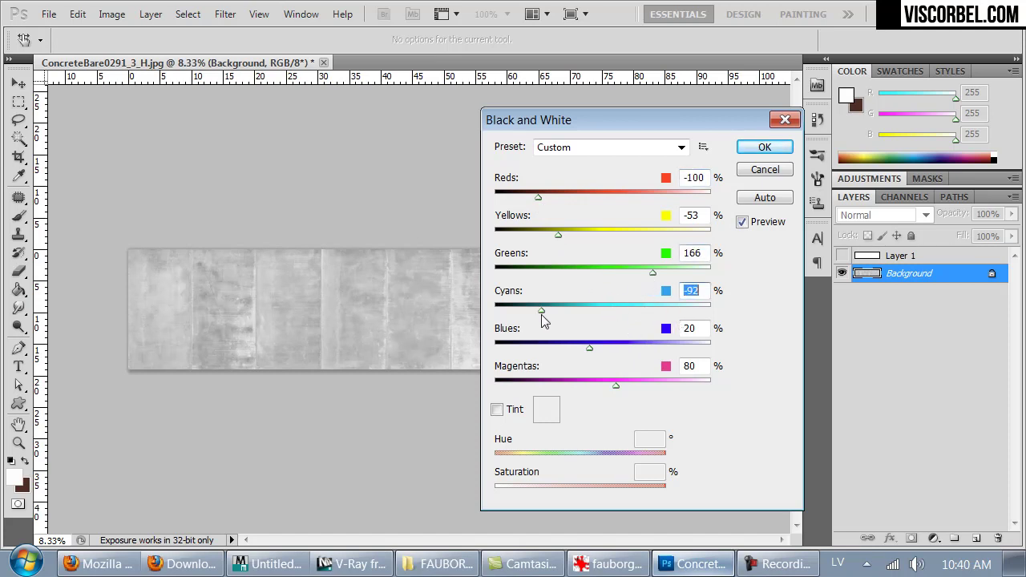
drag(590, 348, 678, 354)
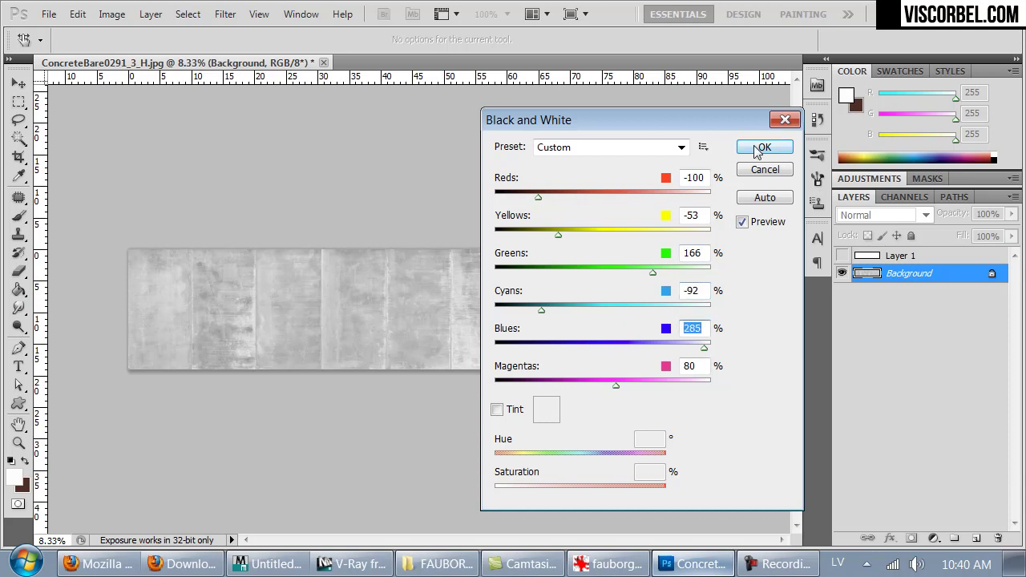
click(763, 148)
- Inspect the grayscale concrete texture's surface detail at 100% and its panels at 16.7% magnification
key(ctrl+alt+0)
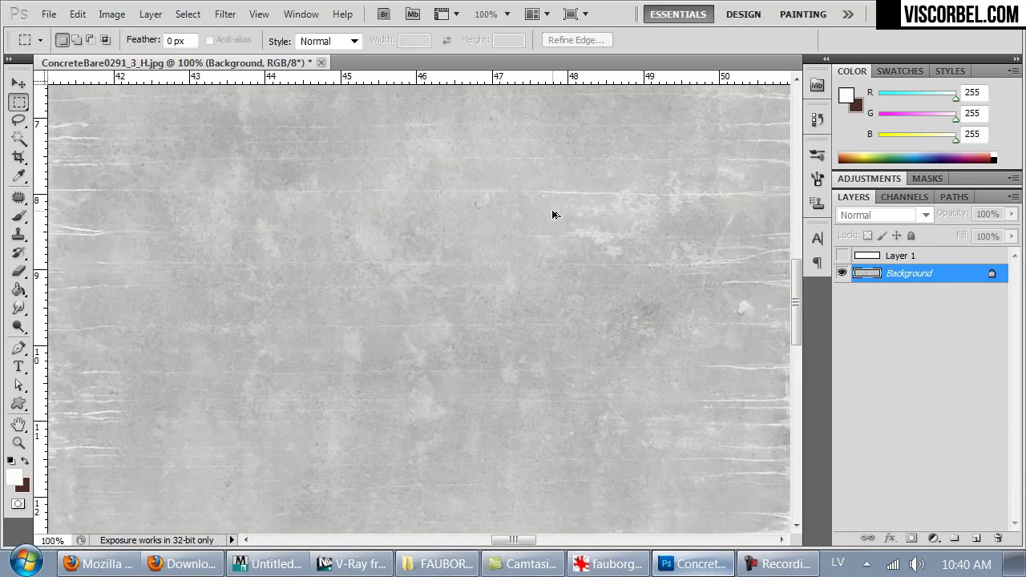
key(ctrl+minus)
key(ctrl+minus)
key(ctrl+minus)
key(ctrl+minus)
key(ctrl+minus)
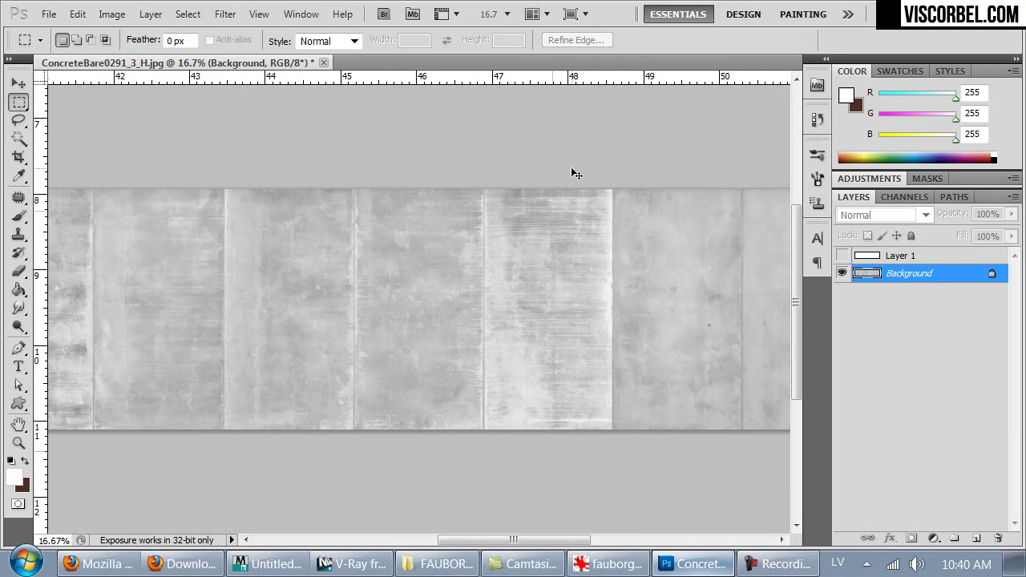
- Save the grayscale texture as a non-interlaced PNG named concrete_refl in the textures folder that holds the concrete diffuse map
key(ctrl+shift+s)
click(32, 162)
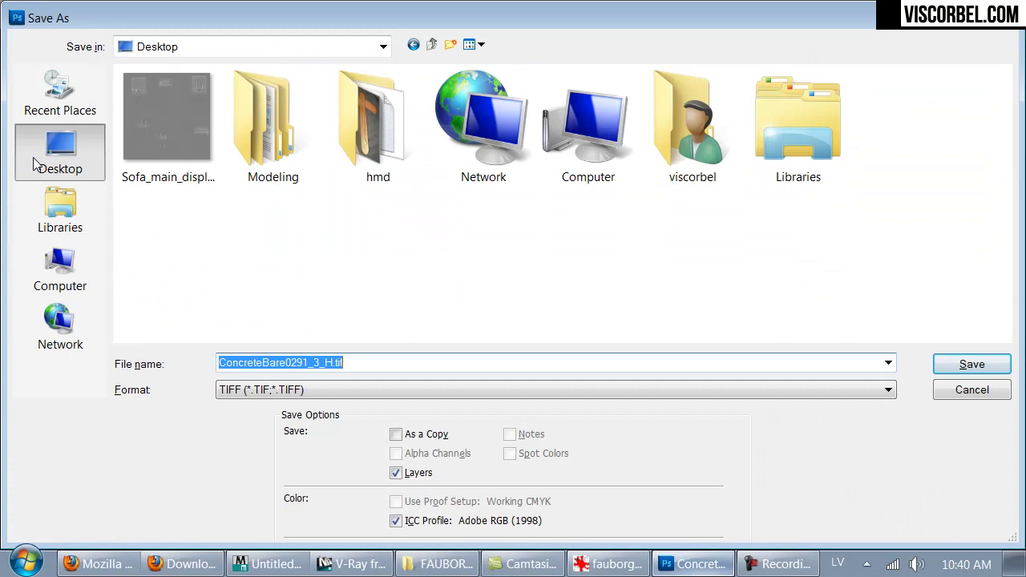
double_click(260, 137)
double_click(170, 152)
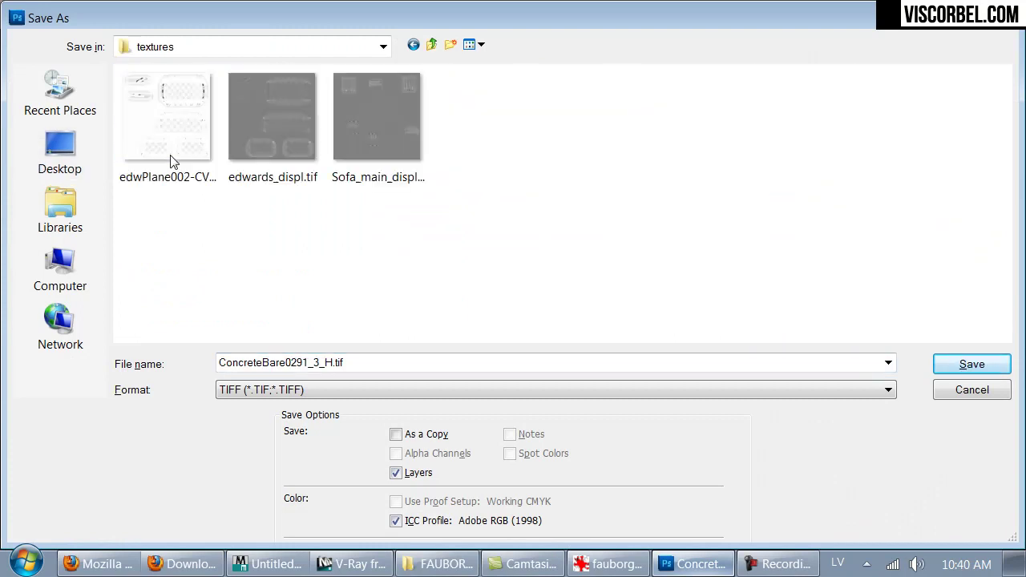
click(267, 395)
click(270, 321)
double_click(270, 361)
text(concrete_refl)
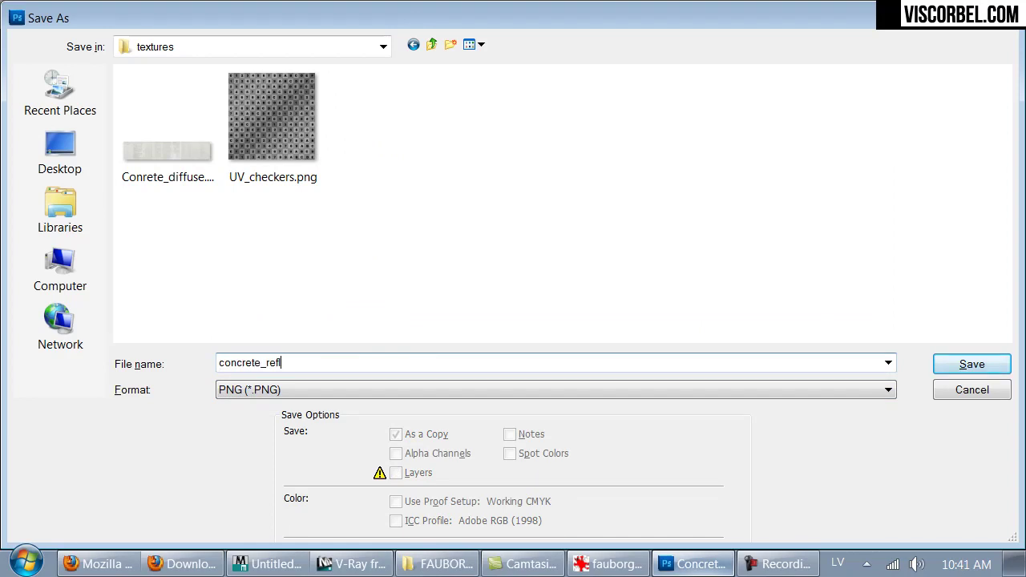
key(Return)
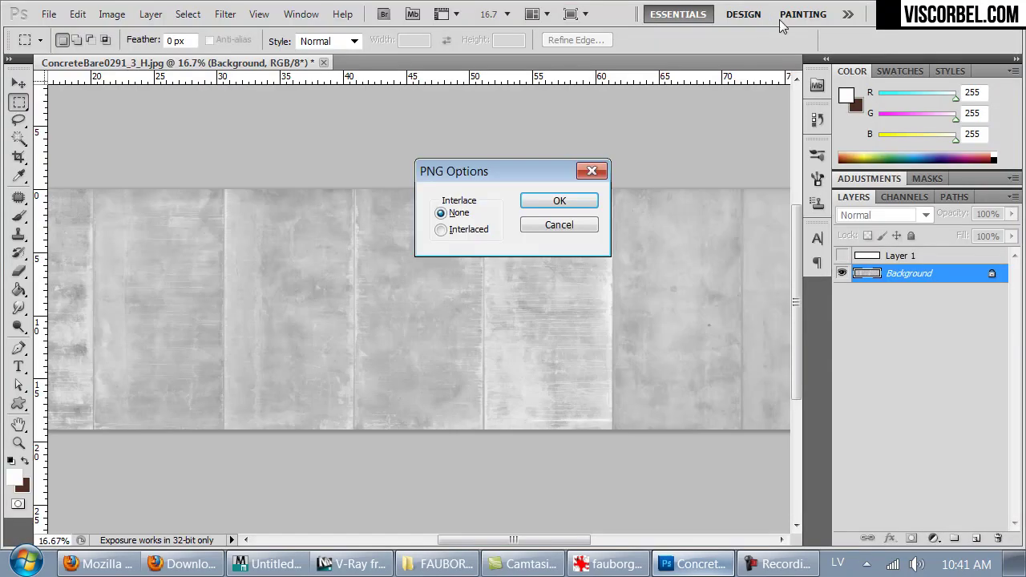
click(563, 199)
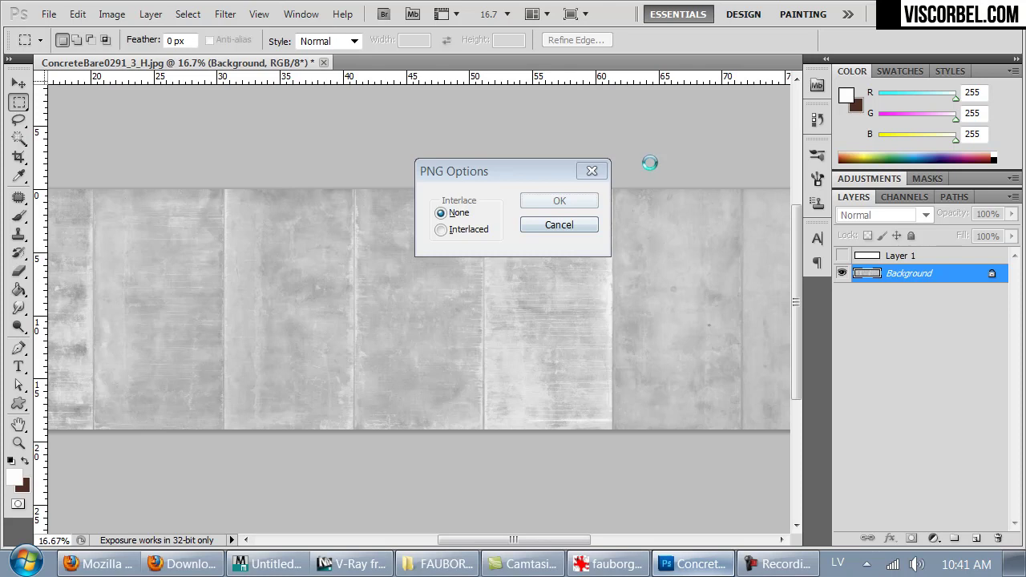
- Switch to 3ds Max and close the V-Ray frame buffer and V-Ray messages windows
click(353, 563)
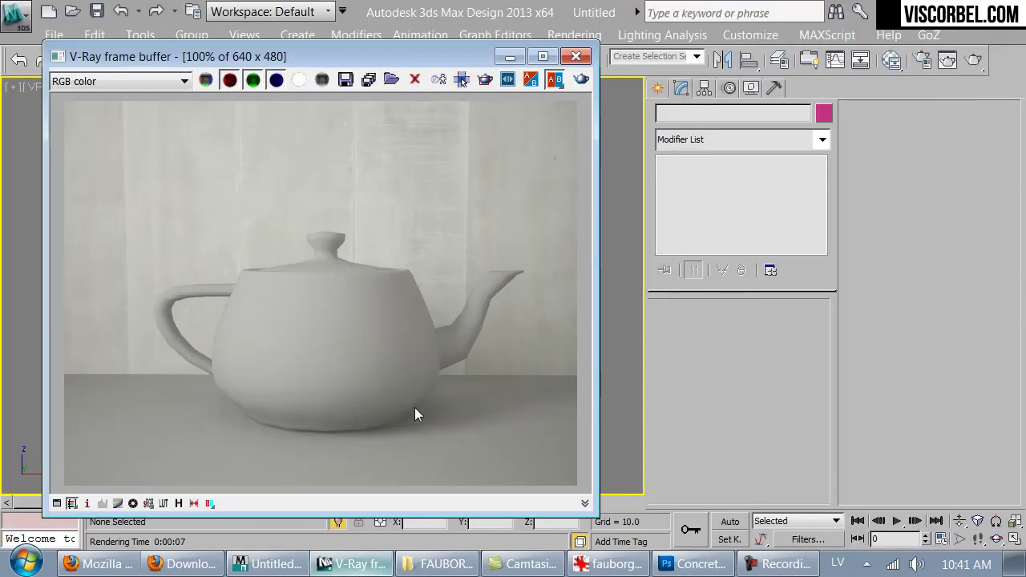
click(575, 56)
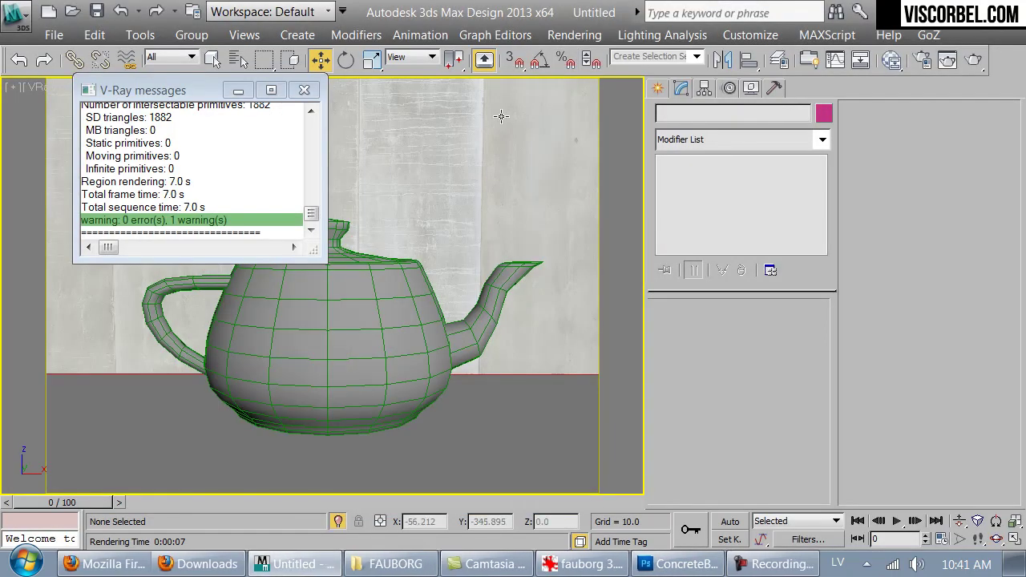
click(304, 89)
- Shift the room box's UVW Map gizmo along the world X axis to reposition the concrete panels on the back wall
click(357, 145)
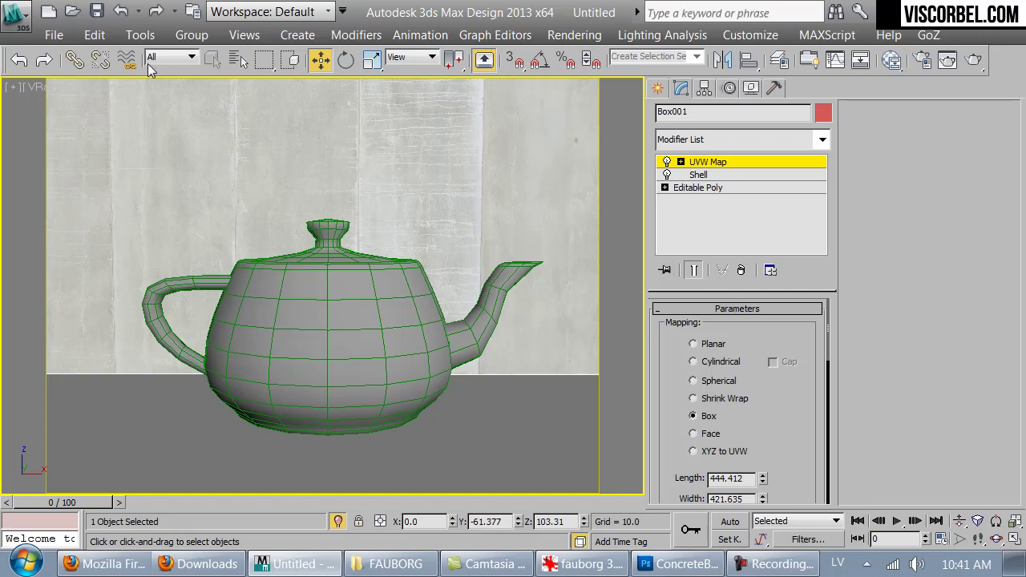
right_click(320, 59)
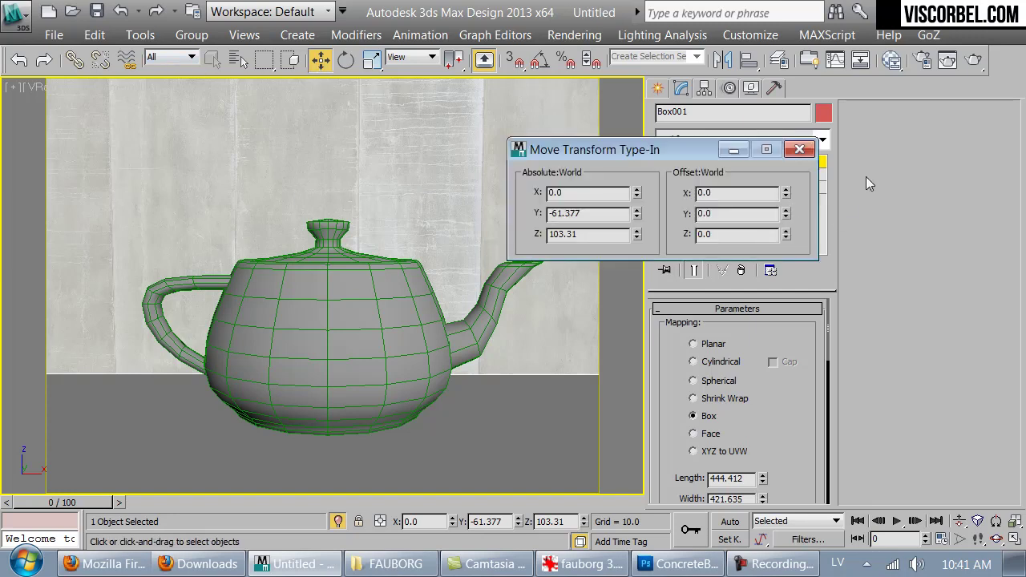
drag(786, 192, 645, 532)
click(798, 149)
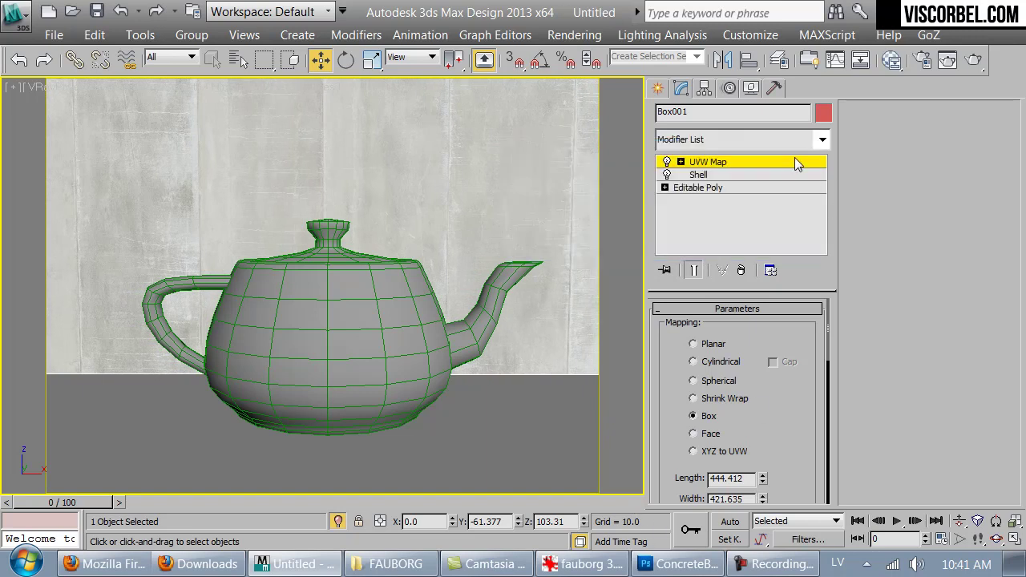
key(ctrl+b)
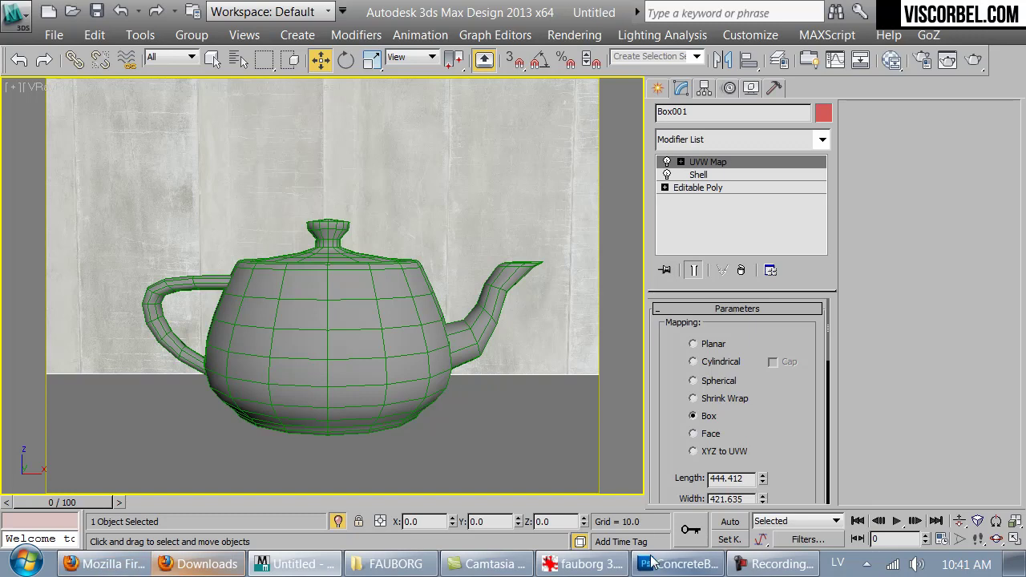
- Load concrete_refl.png as a Bitmap into the Reflect map slot of the Concrete_white material
click(677, 564)
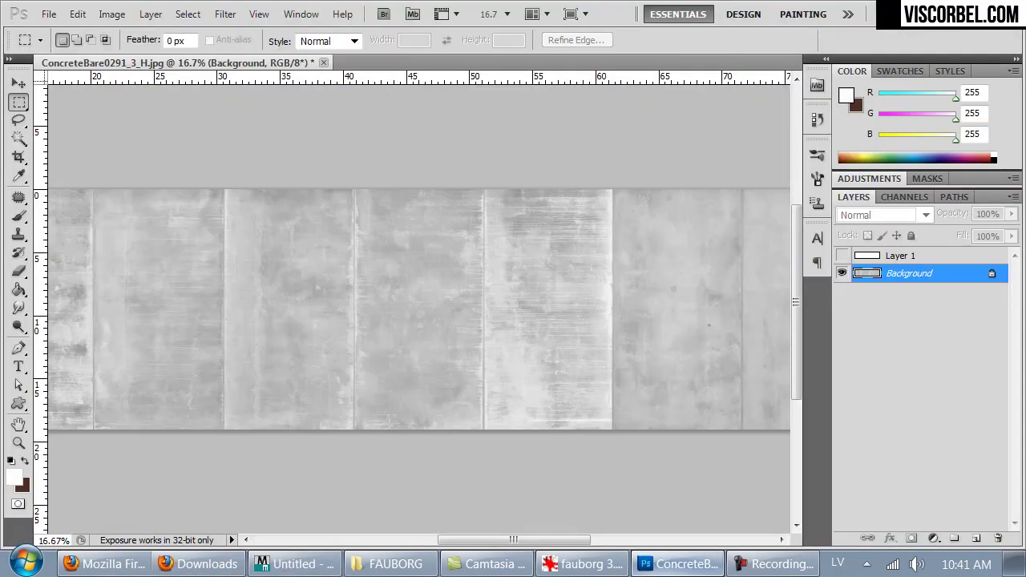
key(alt+Tab)
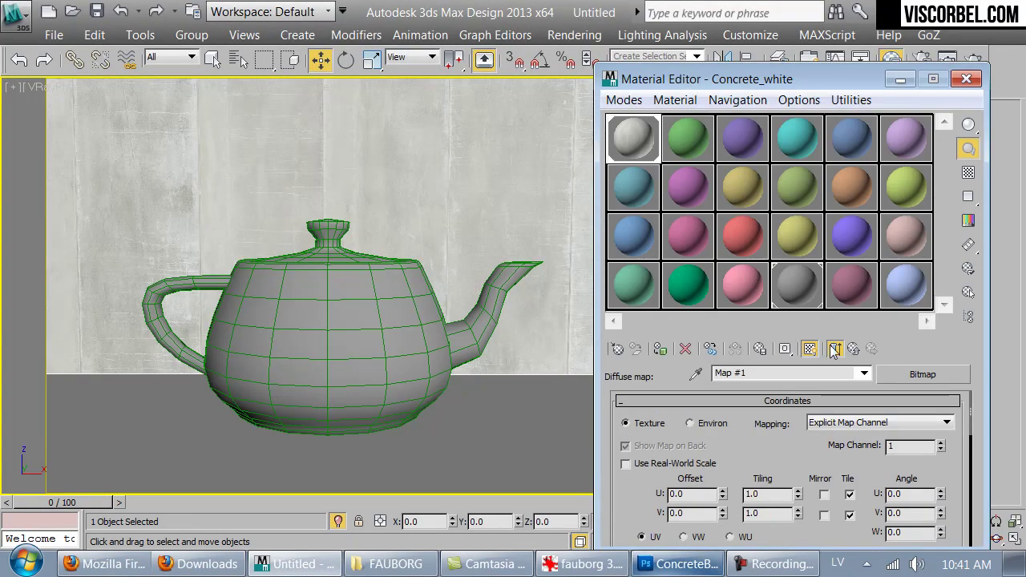
click(853, 349)
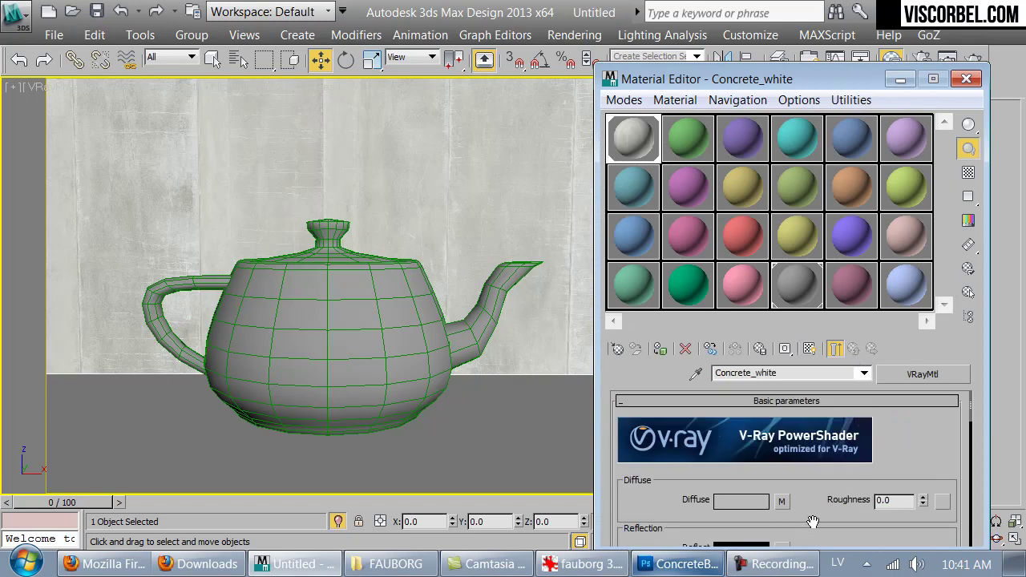
scroll(809, 524, down, 3)
click(784, 449)
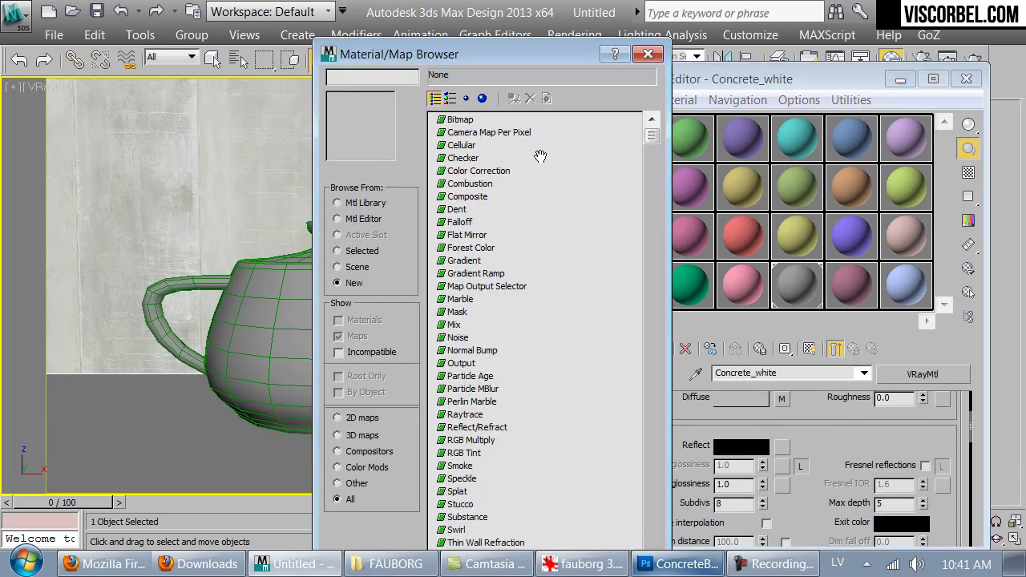
double_click(460, 120)
double_click(100, 179)
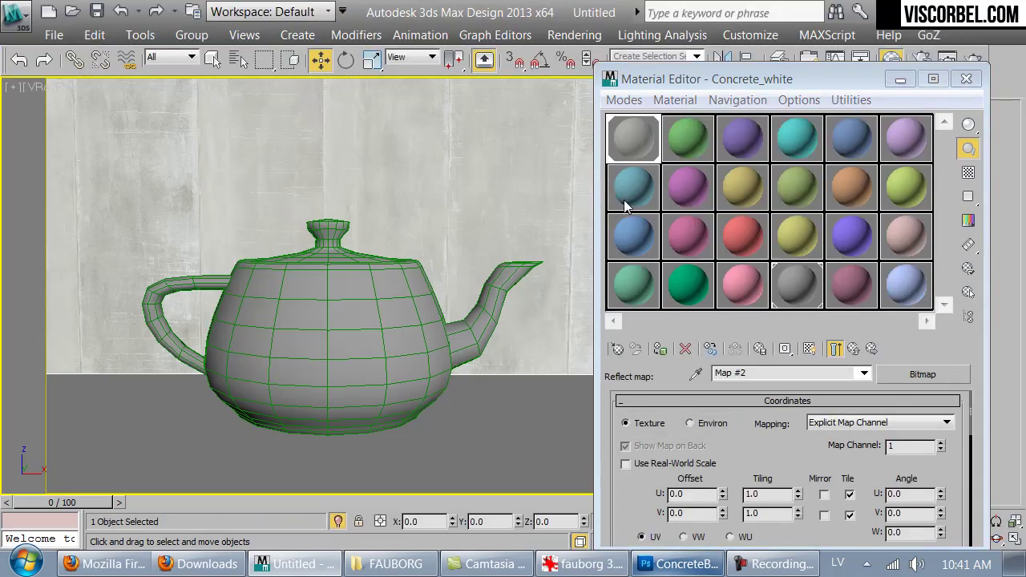
- Show the checkered background and an enlarged sample preview for Concrete_white, and return to its main material parameters
click(968, 172)
double_click(645, 146)
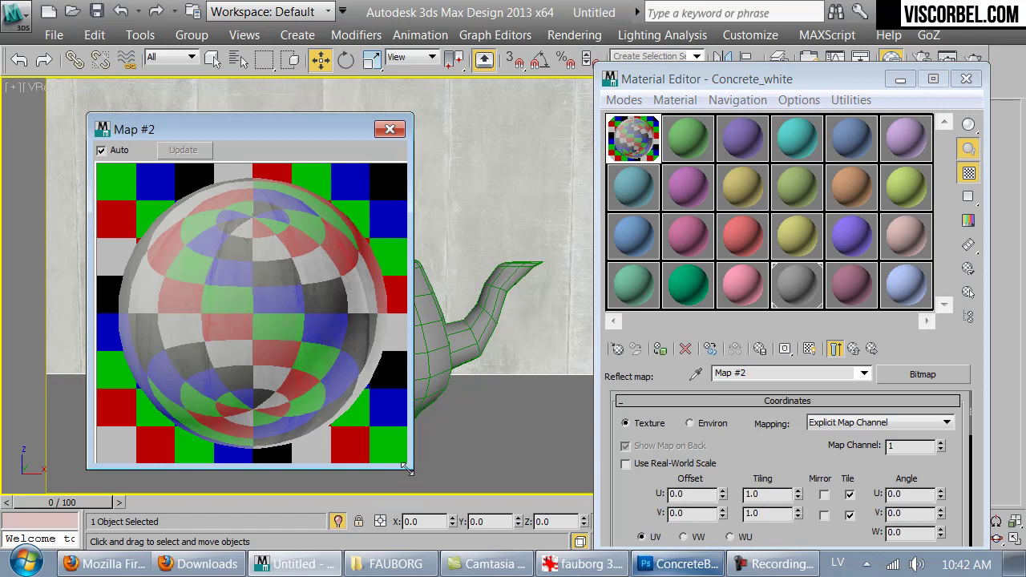
drag(409, 469, 311, 365)
click(854, 350)
click(855, 350)
drag(778, 85, 629, 24)
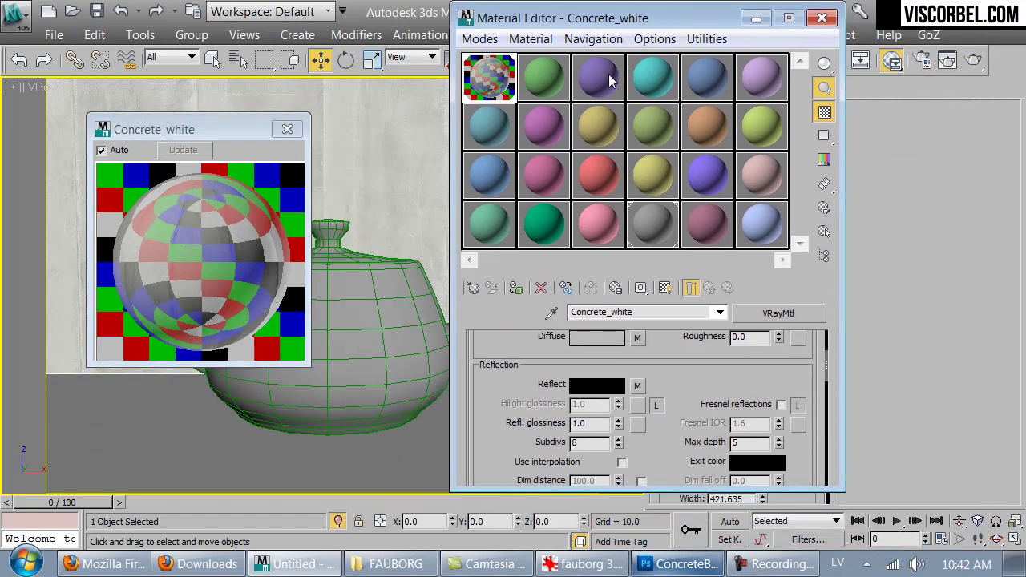
- Copy the Reflect map of Concrete_white into its Refl. glossiness slot as an independent copy
right_click(636, 388)
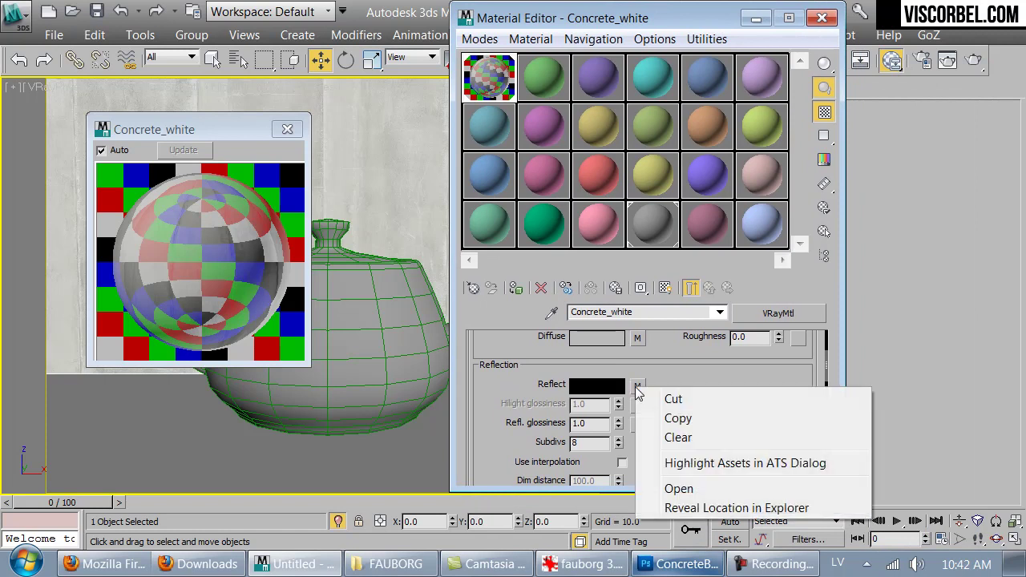
click(665, 417)
right_click(636, 426)
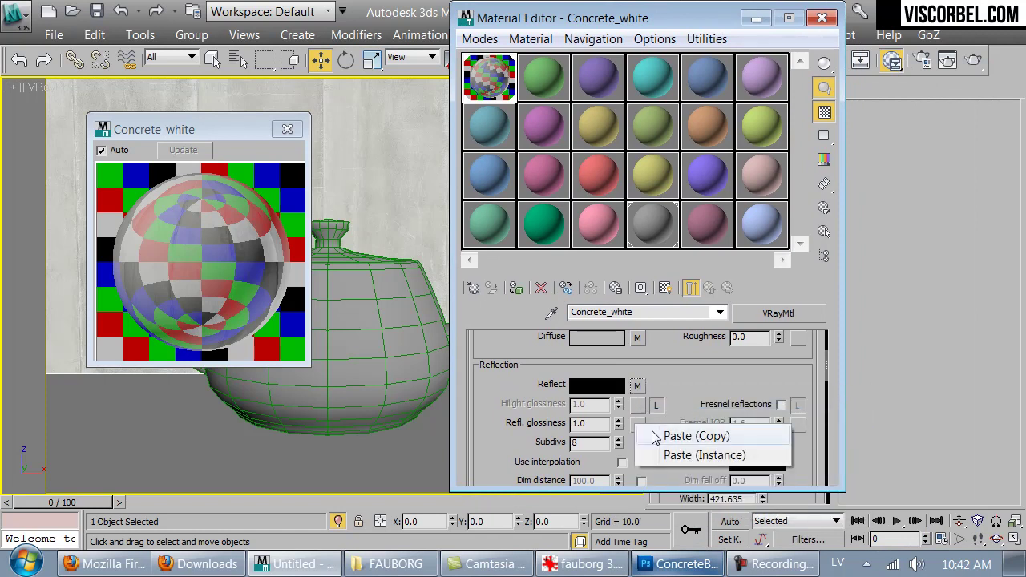
click(705, 430)
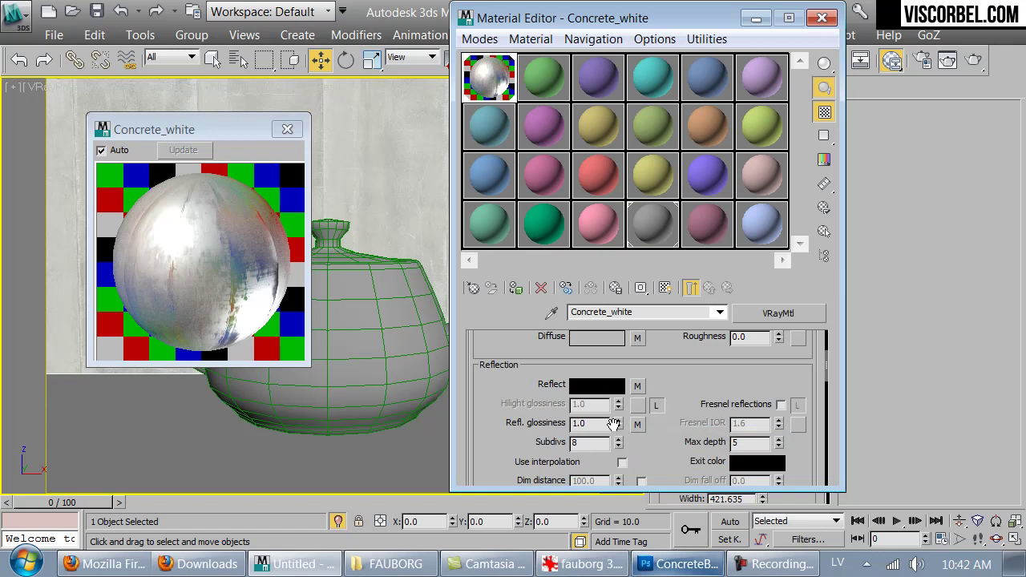
- Set the reflection glossiness of Concrete_white to 0.5 and its RGlossiness map amount to 50
text(.6)
drag(664, 468, 653, 168)
scroll(645, 385, down, 5)
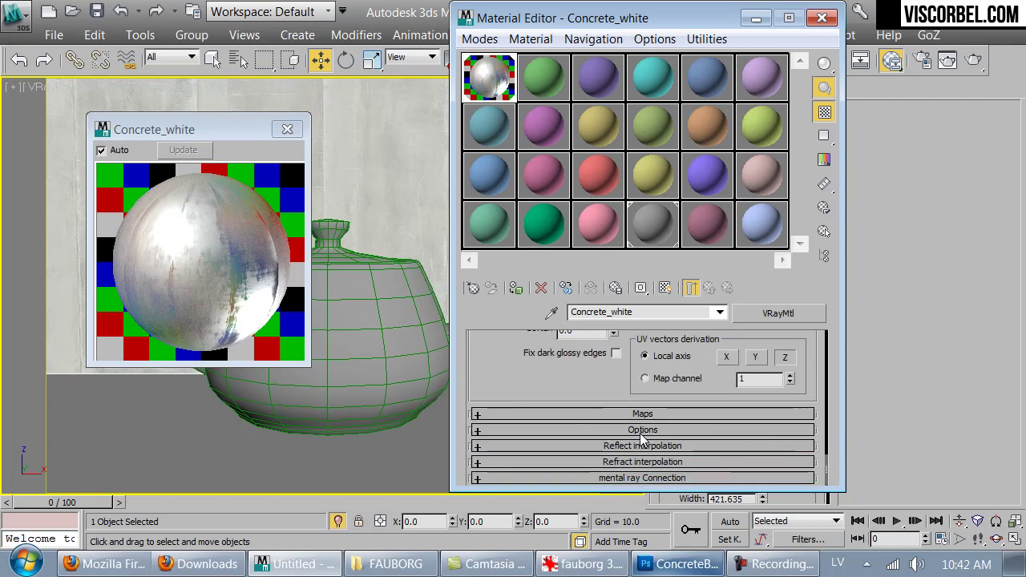
click(633, 412)
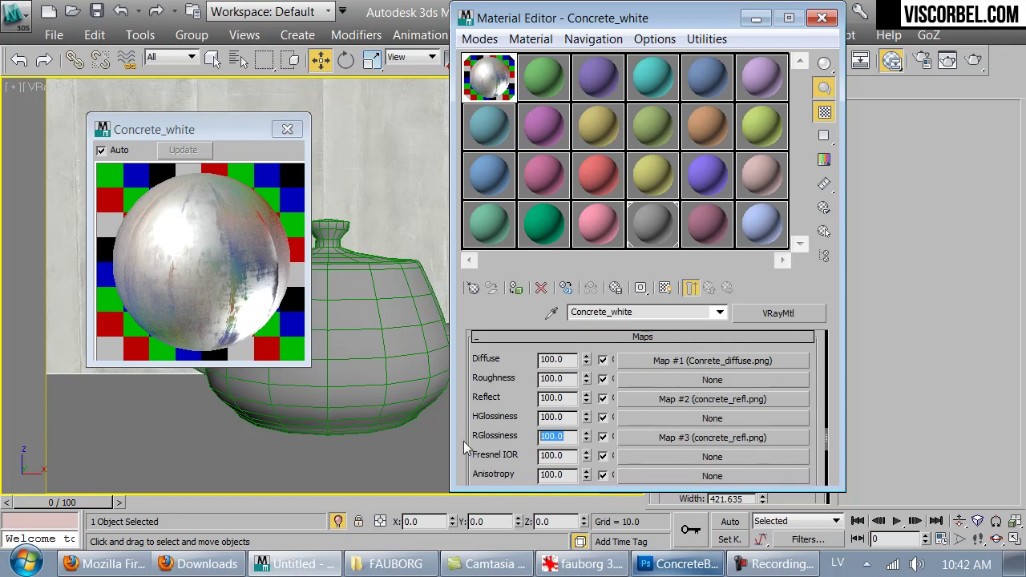
text(50)
key(Return)
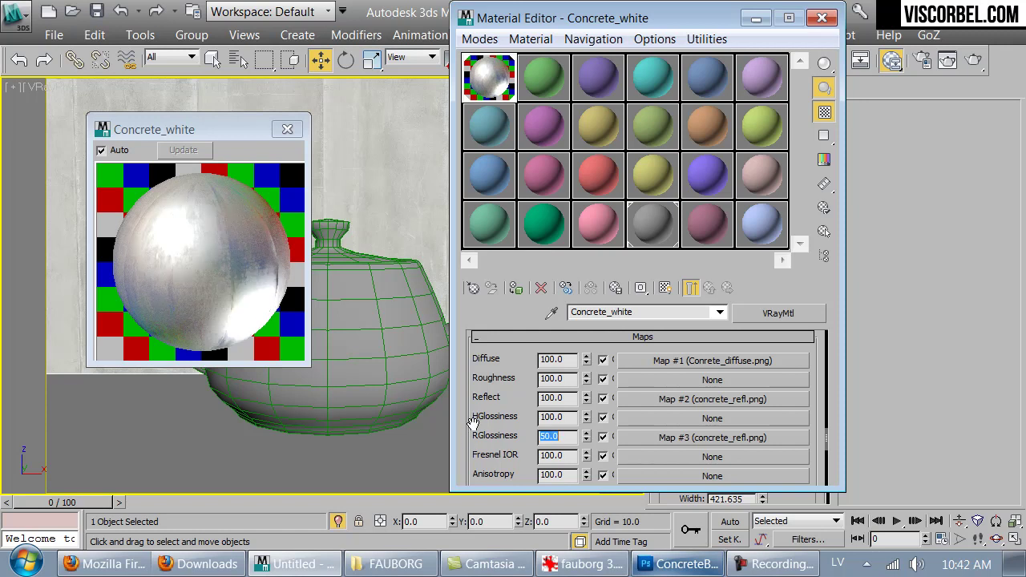
- Enable Fresnel reflections with a Fresnel IOR of 3.5 on Concrete_white and render the camera view
scroll(501, 380, up, 15)
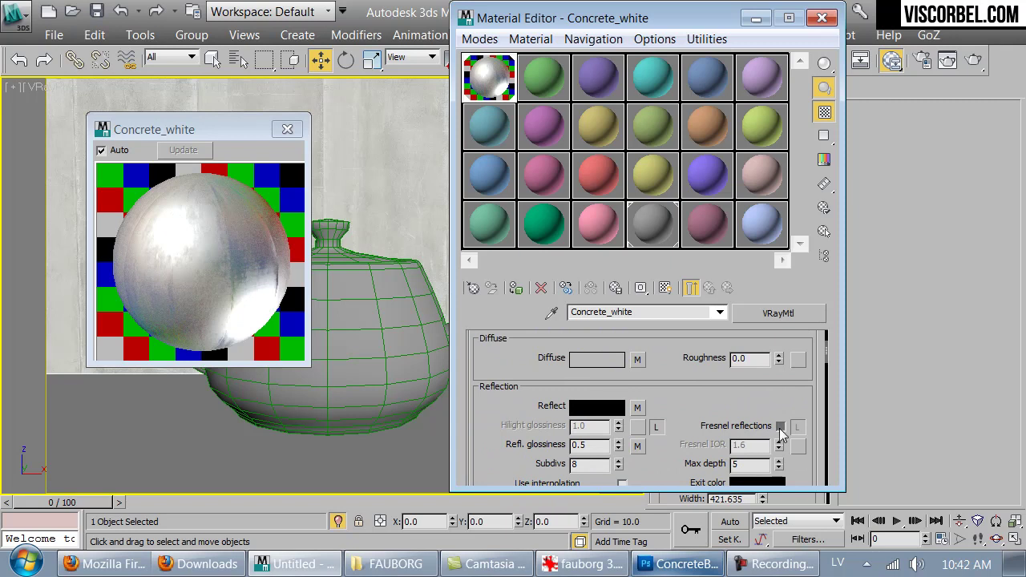
click(780, 427)
double_click(754, 446)
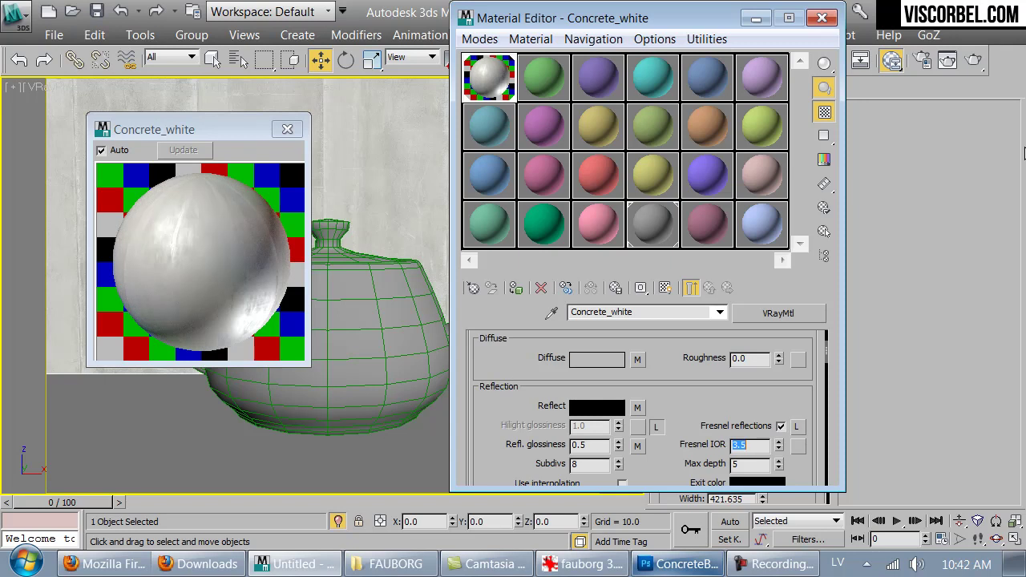
click(970, 63)
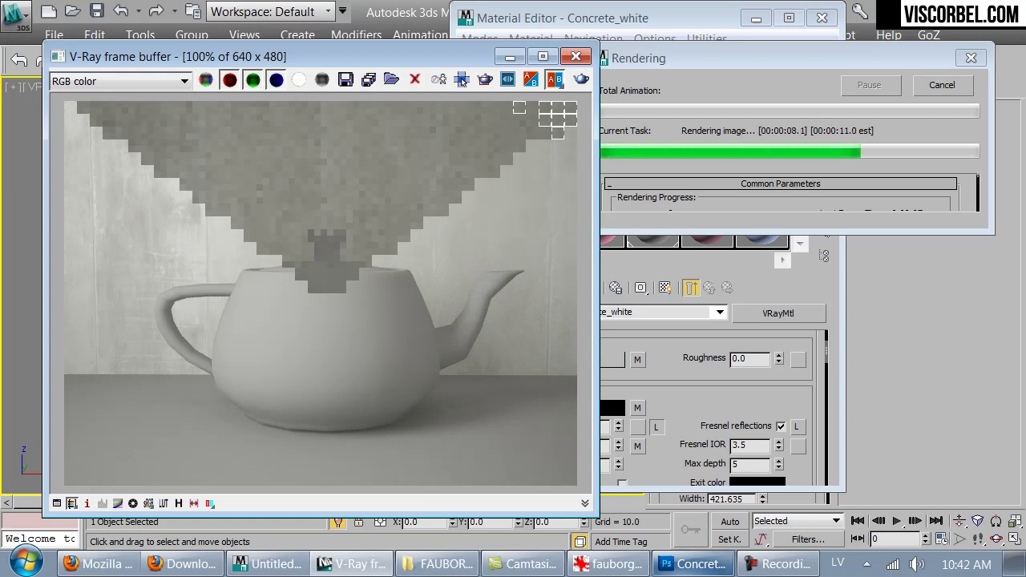
- Switch to Photoshop, undo the Black & White adjustment to restore the colored concrete, and make the Background layer active
click(693, 563)
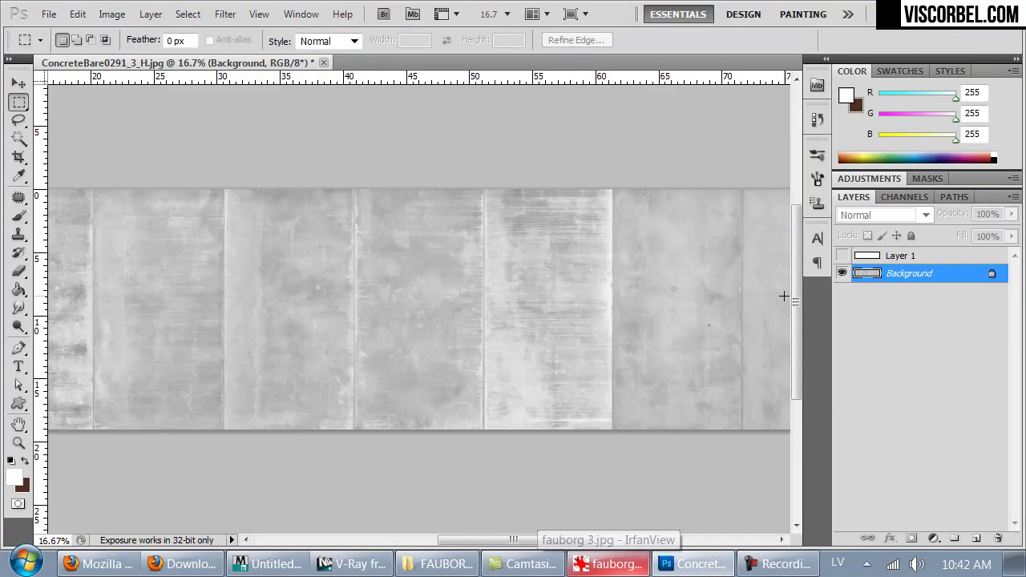
key(alt+bracketright)
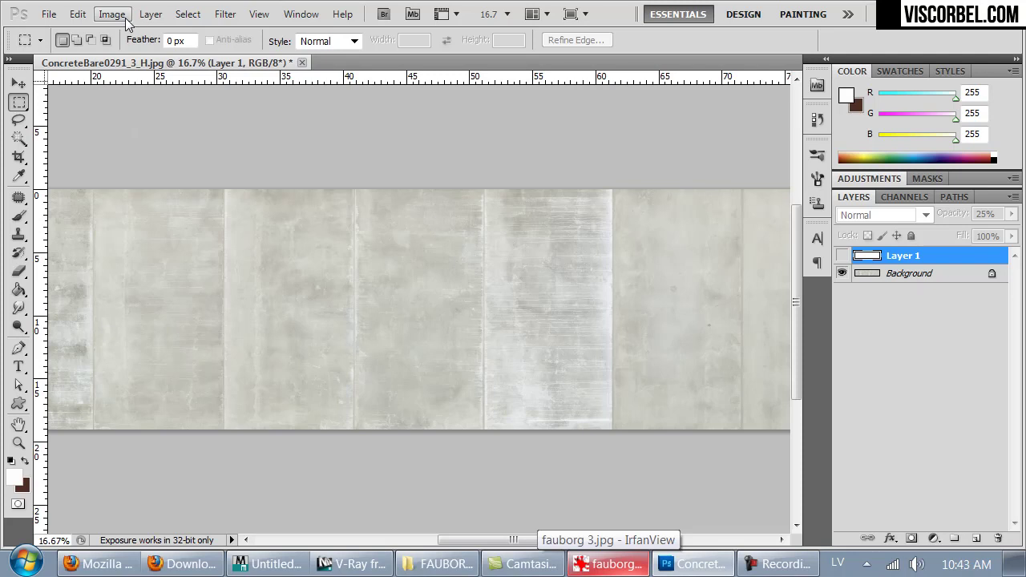
key(alt+bracketleft)
key(alt+bracketright)
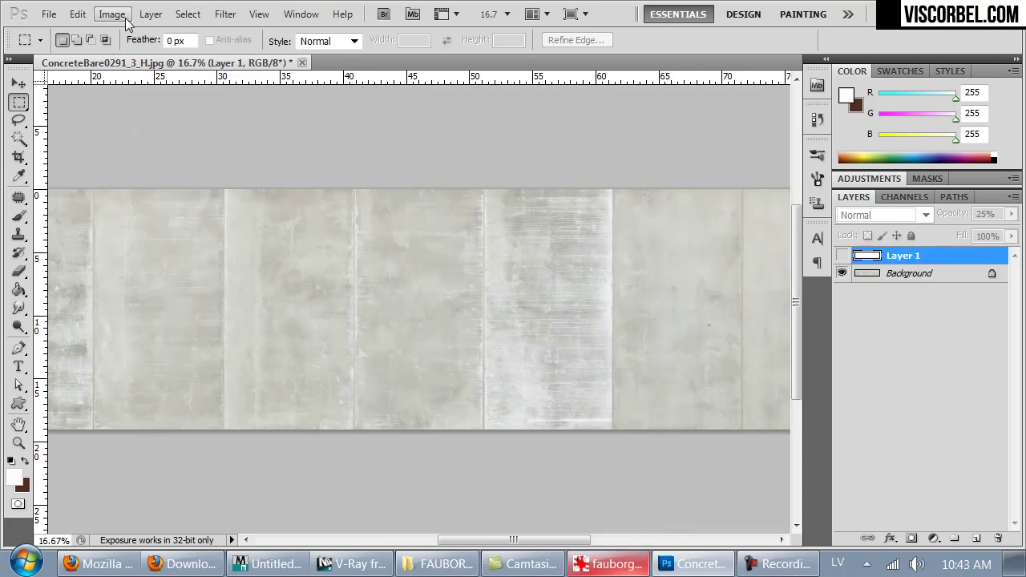
click(126, 18)
mouse_move(224, 16)
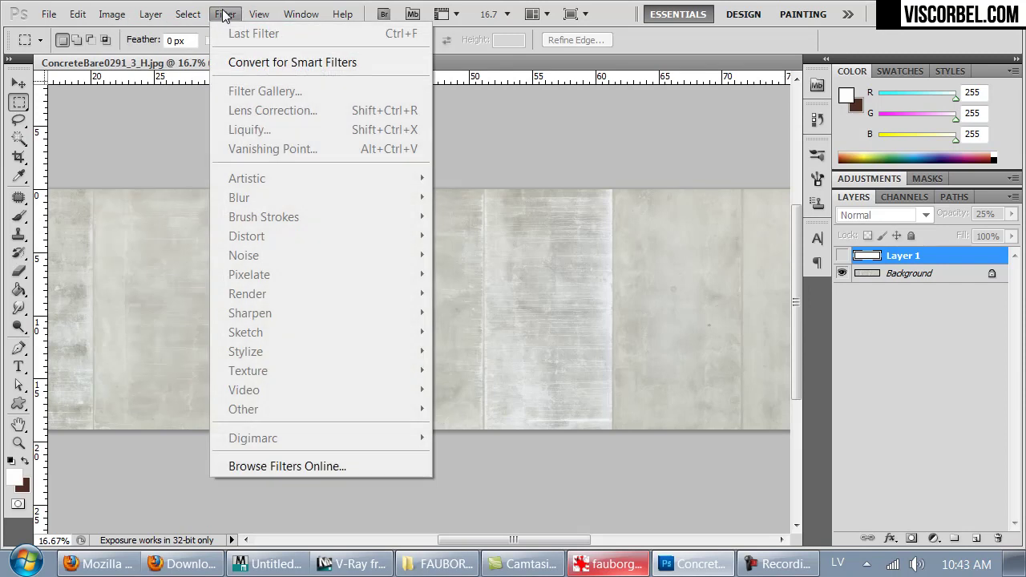
click(913, 274)
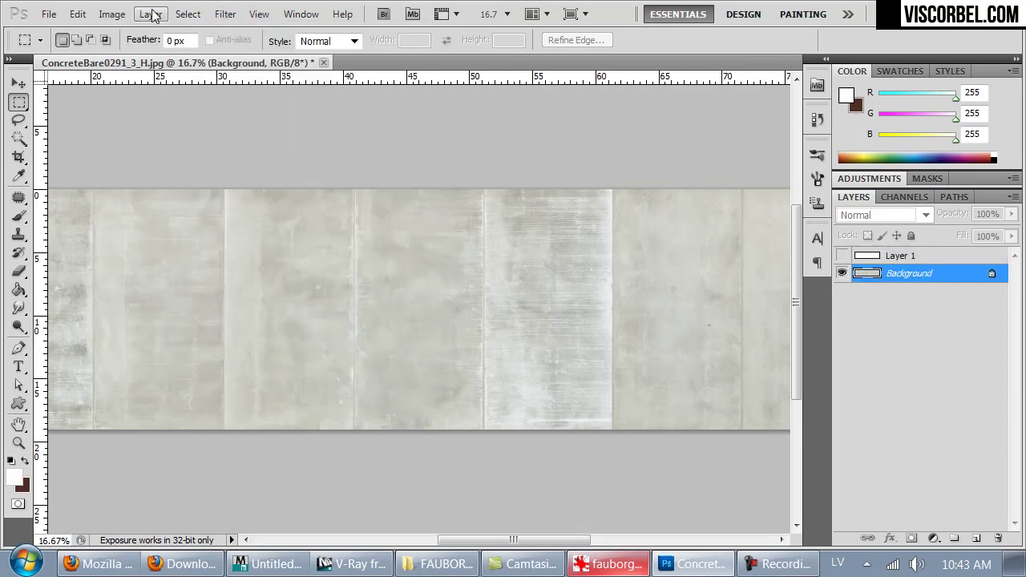
- Apply a High Pass filter with a radius of 50.5 pixels to the Background layer
click(188, 14)
mouse_move(226, 14)
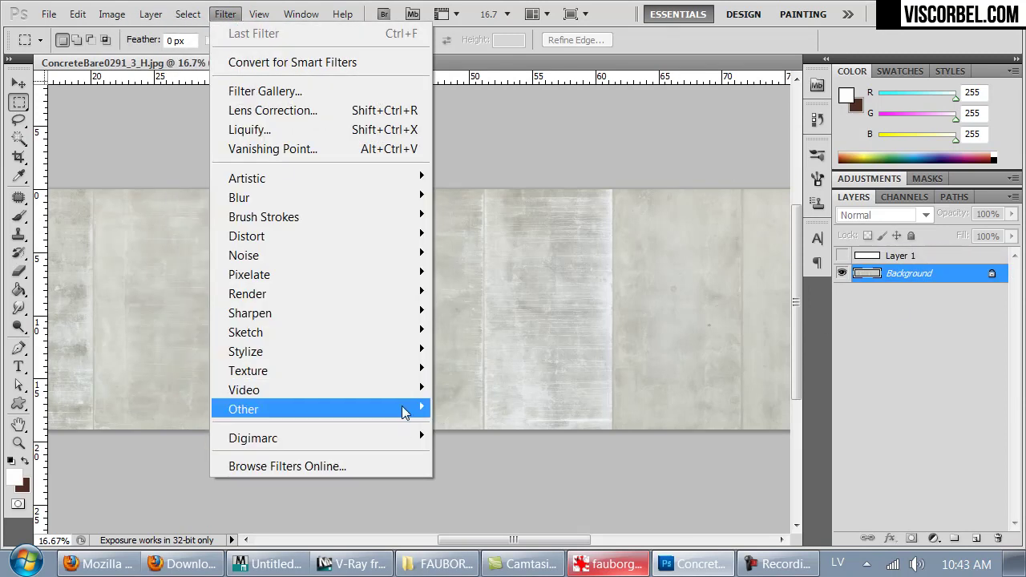
mouse_move(403, 411)
click(195, 426)
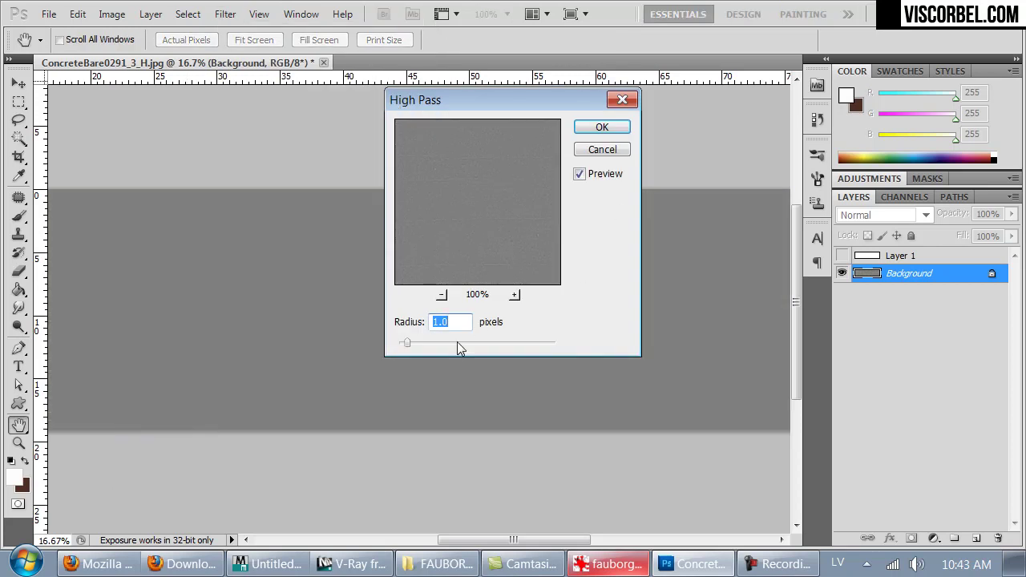
drag(439, 344, 497, 340)
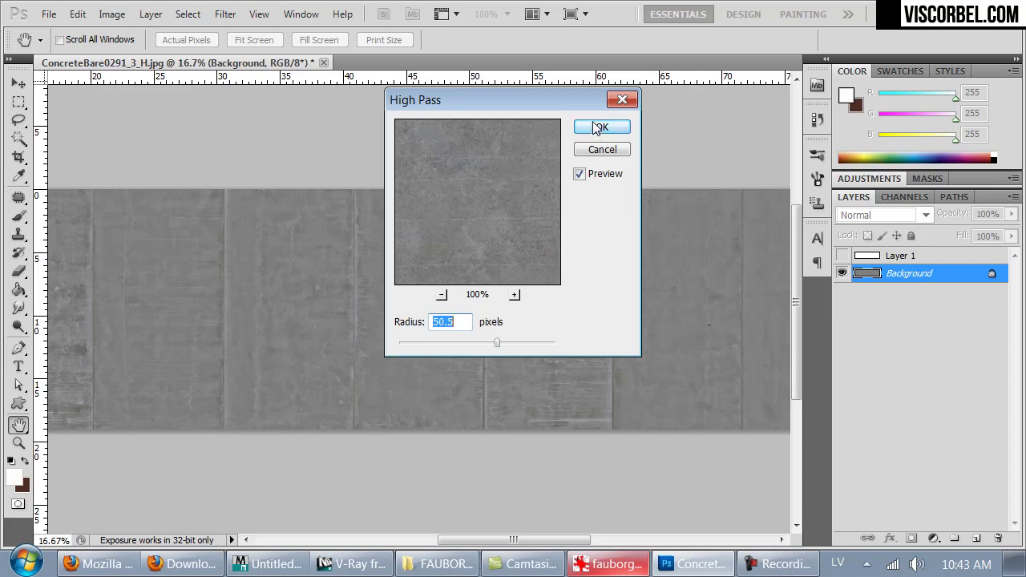
click(599, 128)
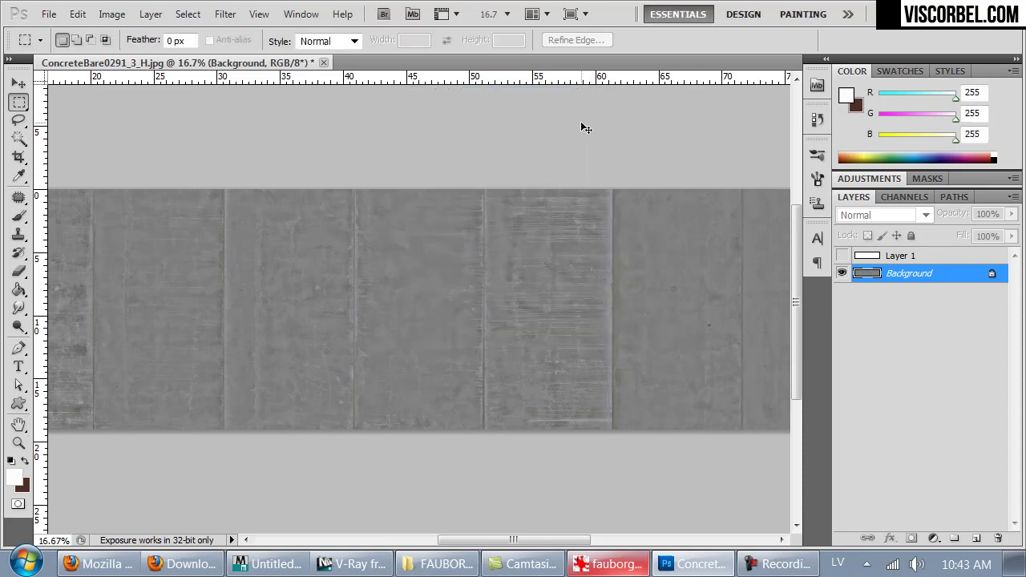
- Raise the Background layer's contrast with Levels, using a black input of 53 and a white input of 183
key(ctrl+l)
drag(672, 316, 714, 316)
drag(878, 316, 822, 315)
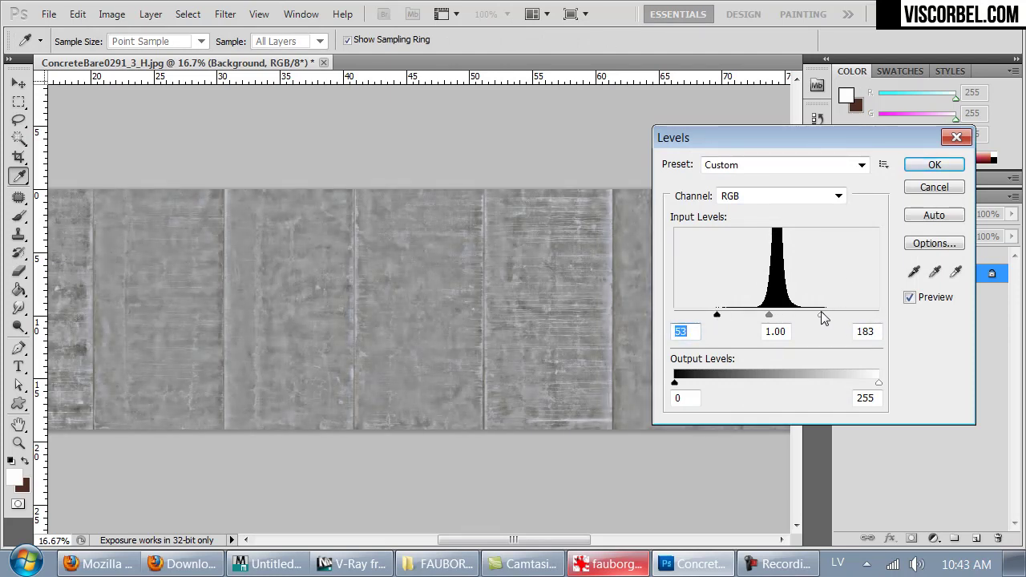
click(918, 164)
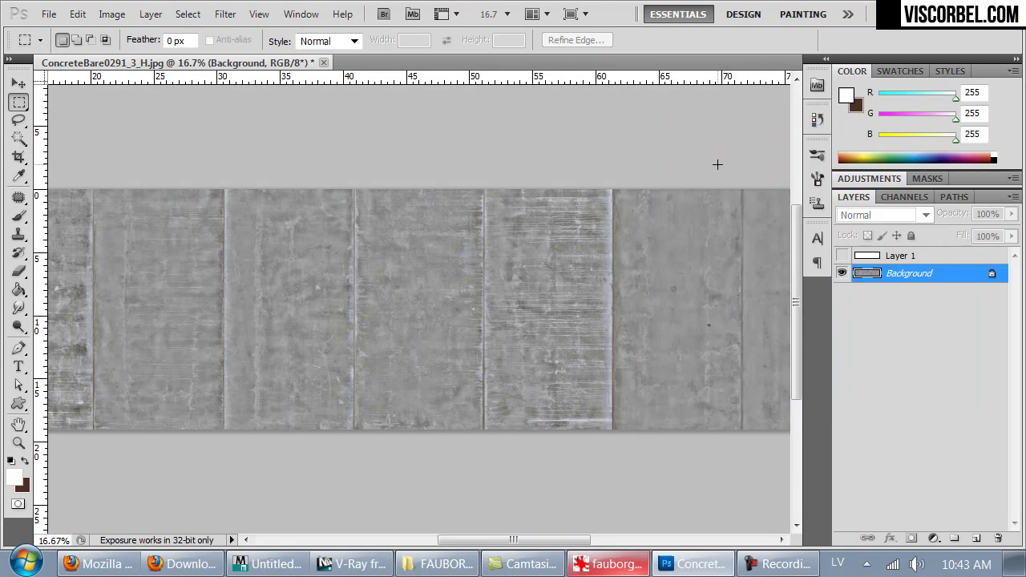
- Desaturate the Background layer with Hue/Saturation by setting its saturation to -100
key(ctrl+u)
drag(682, 312, 584, 301)
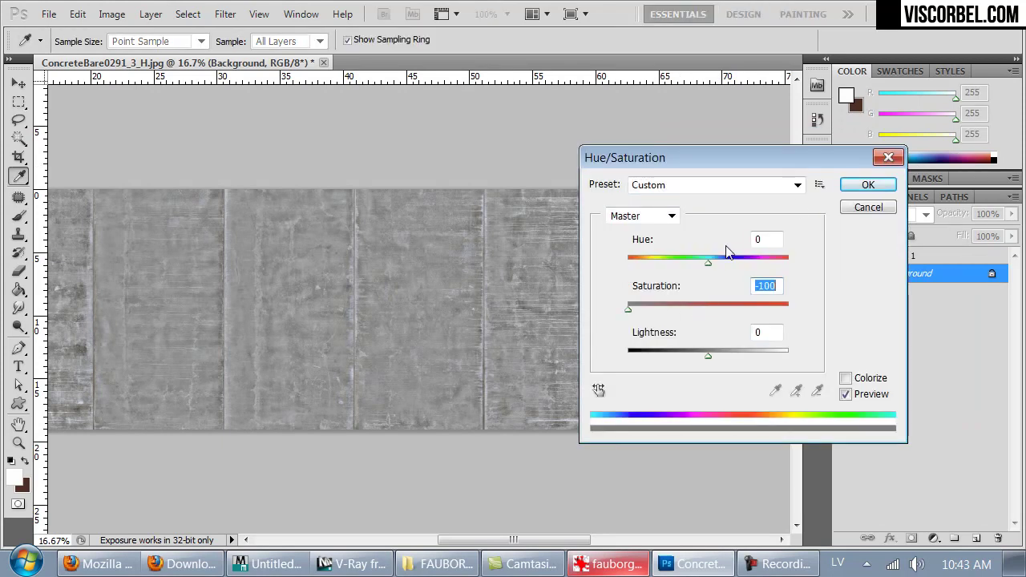
click(865, 184)
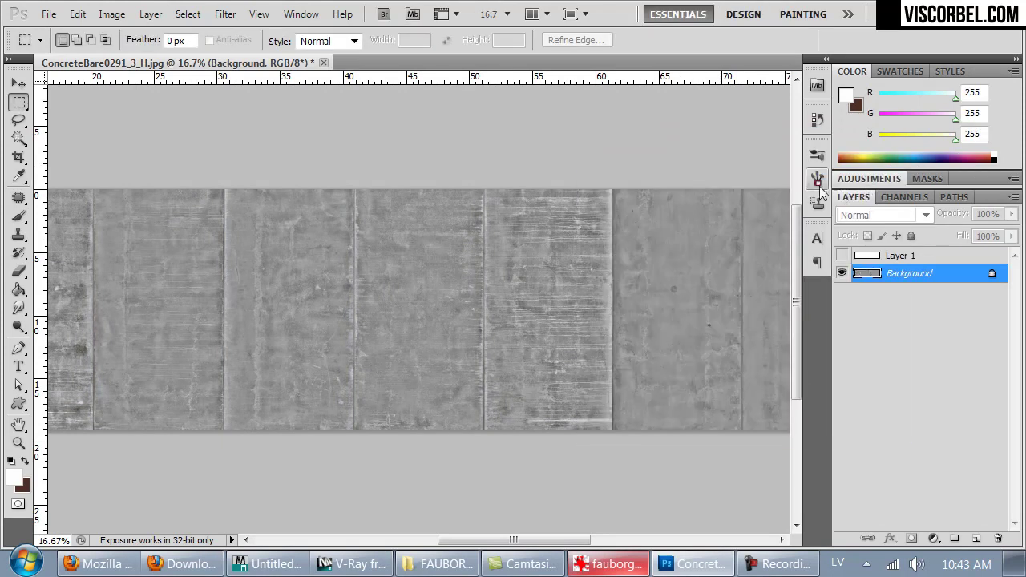
- Save the image as a non-interlaced PNG named concrete_bump in the Modeling\textures folder on the Desktop
key(ctrl+shift+s)
click(24, 148)
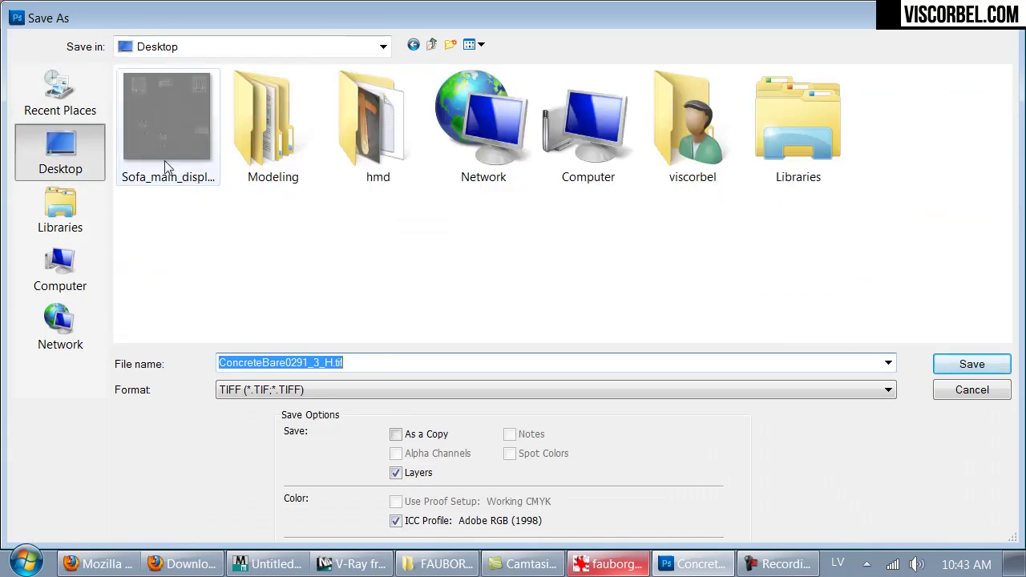
double_click(294, 132)
double_click(147, 154)
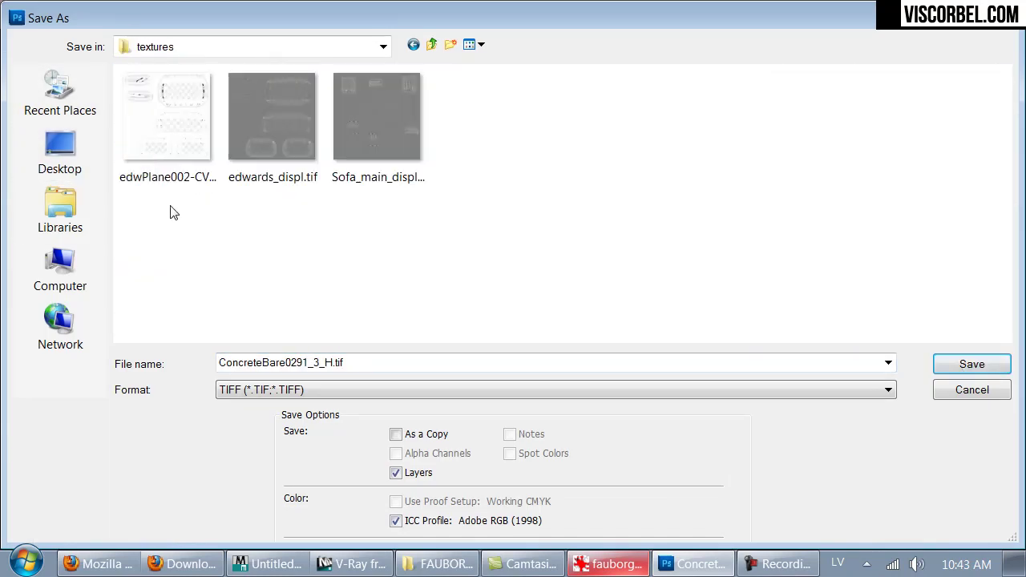
click(275, 389)
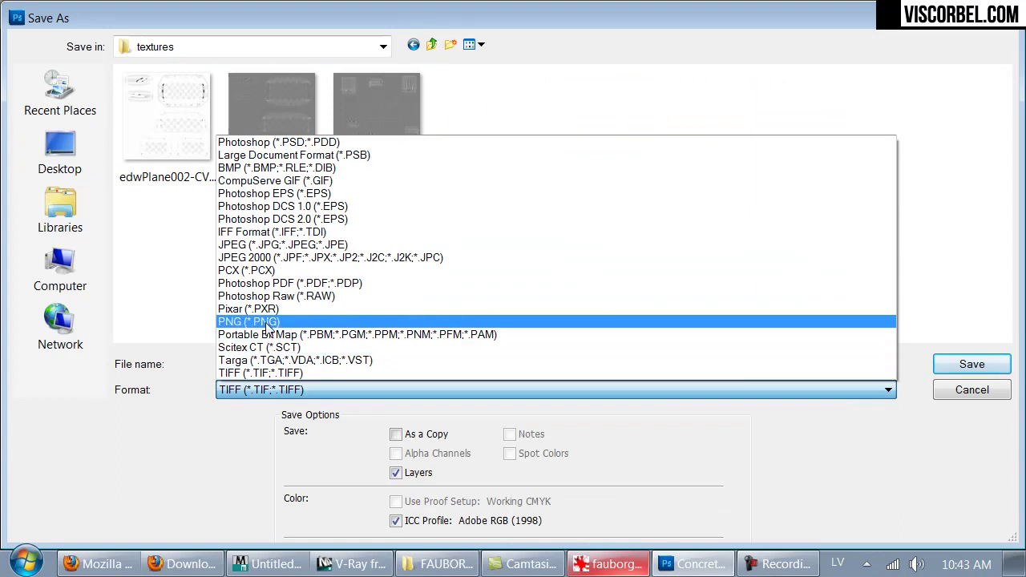
click(268, 320)
double_click(269, 362)
text(co)
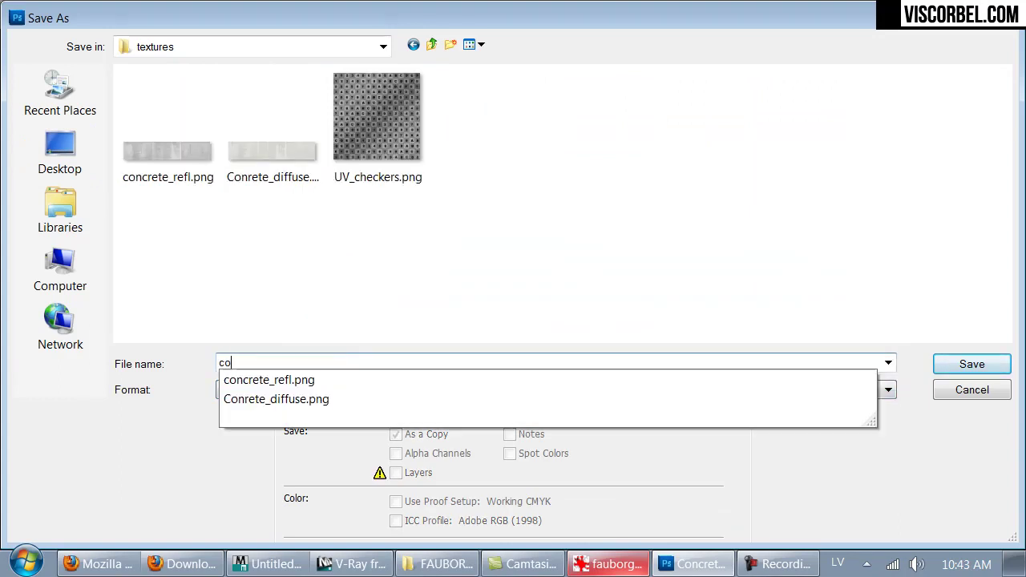
text(ncrete_bump)
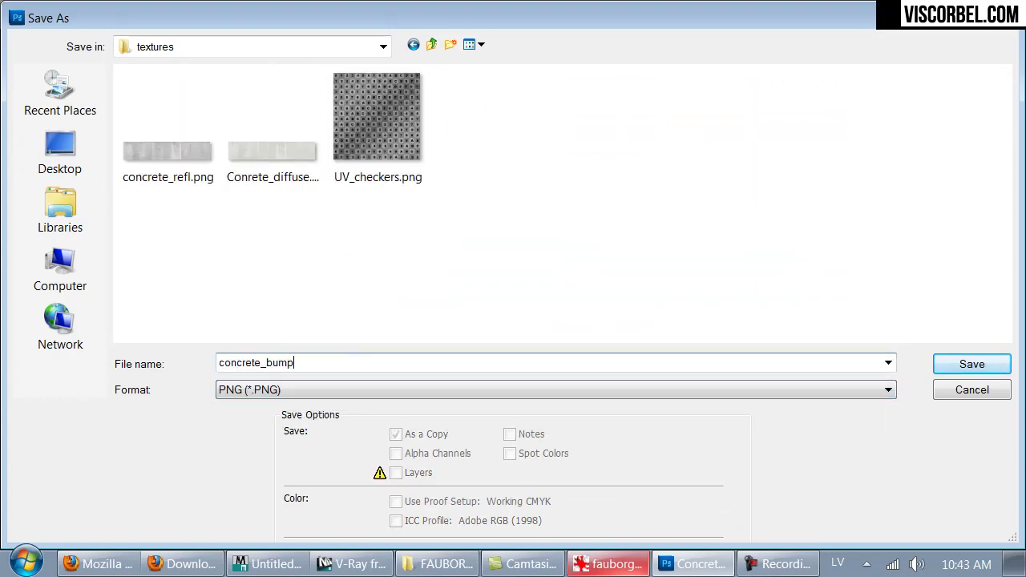
key(Return)
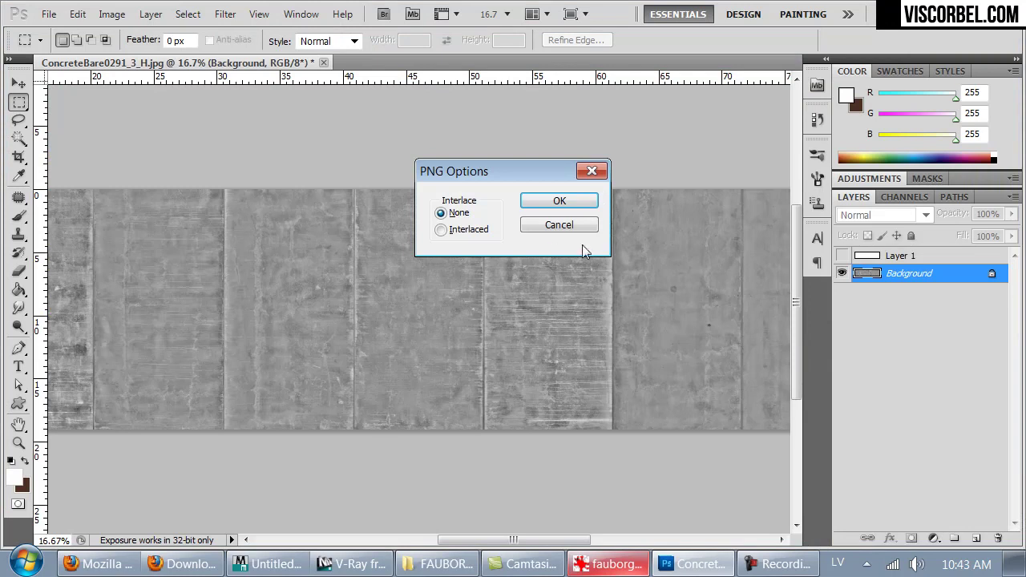
click(553, 202)
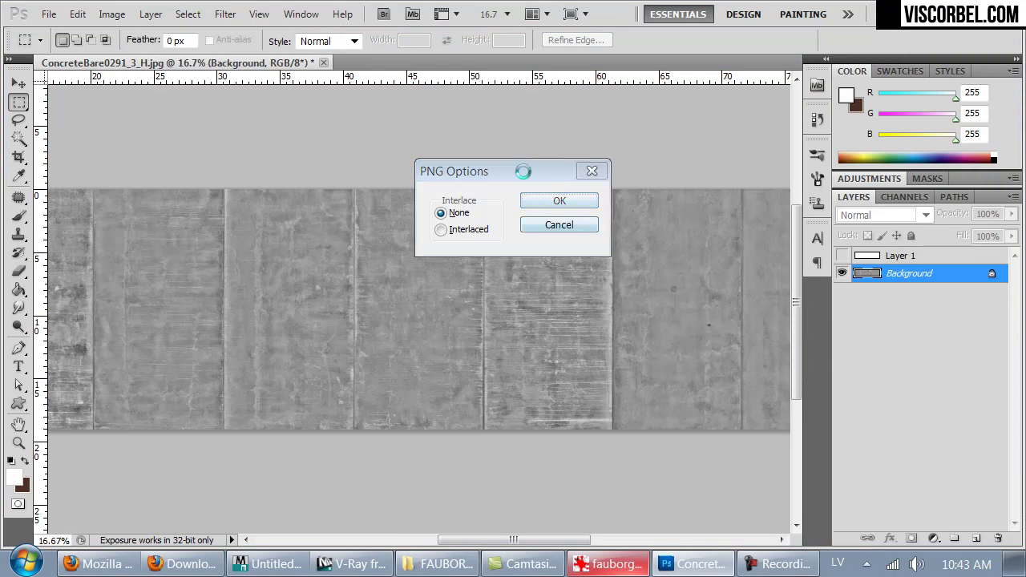
- Switch to 3ds Max and load concrete_bump.png as a bitmap in the Bump map slot of Concrete_white
click(327, 565)
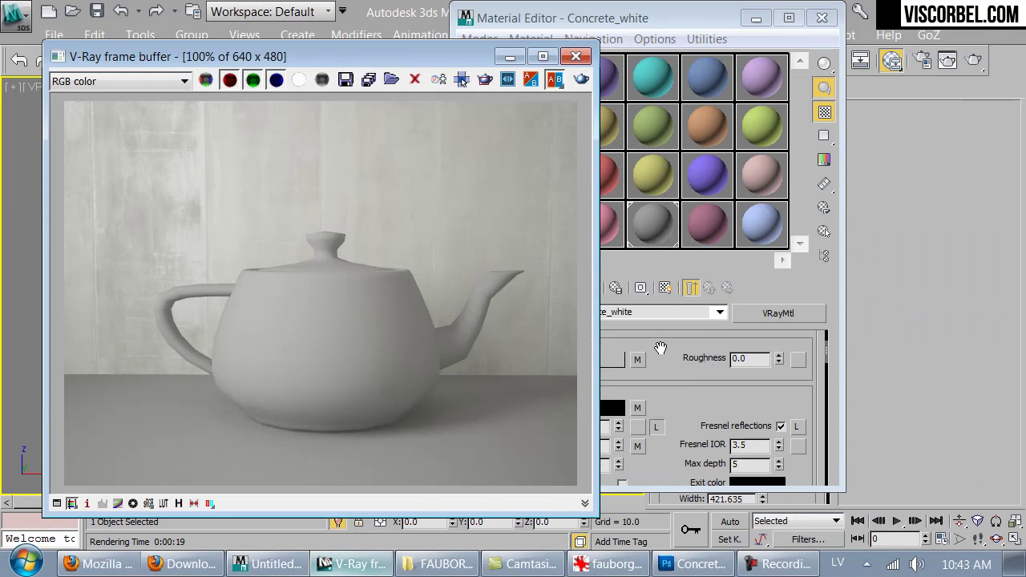
click(680, 378)
scroll(669, 385, down, 3)
scroll(661, 406, down, 10)
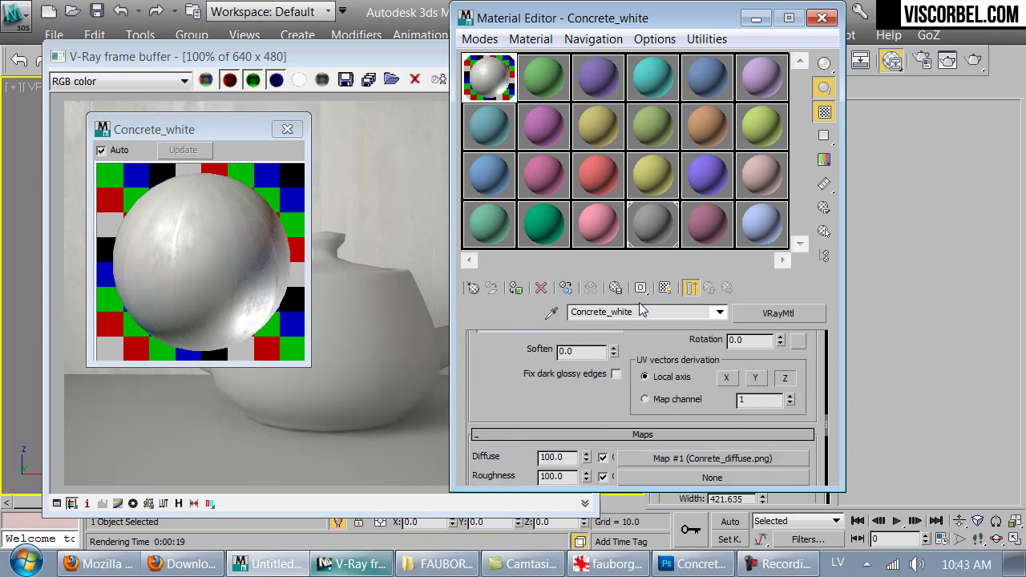
scroll(653, 427, down, 1)
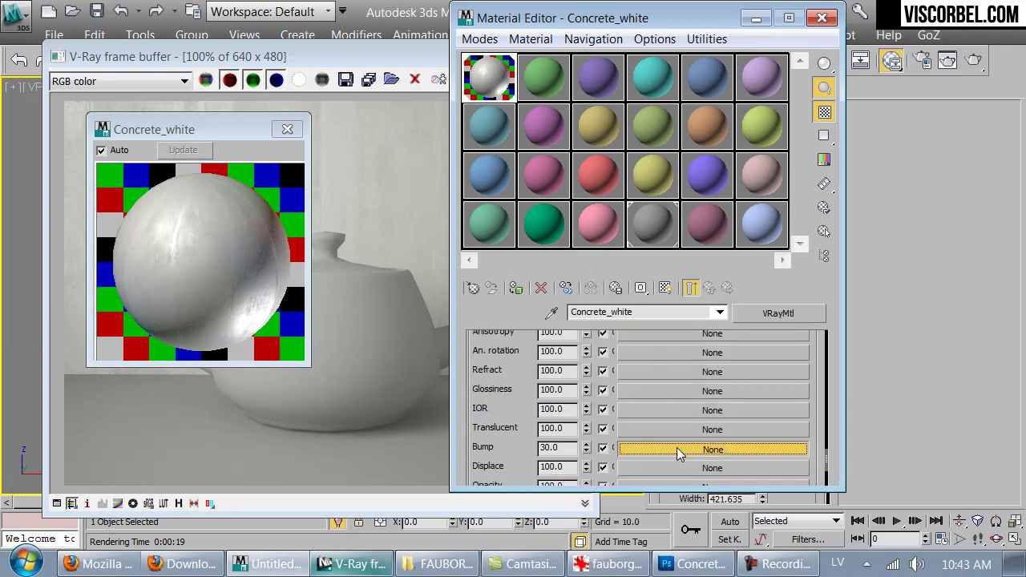
click(712, 449)
double_click(453, 119)
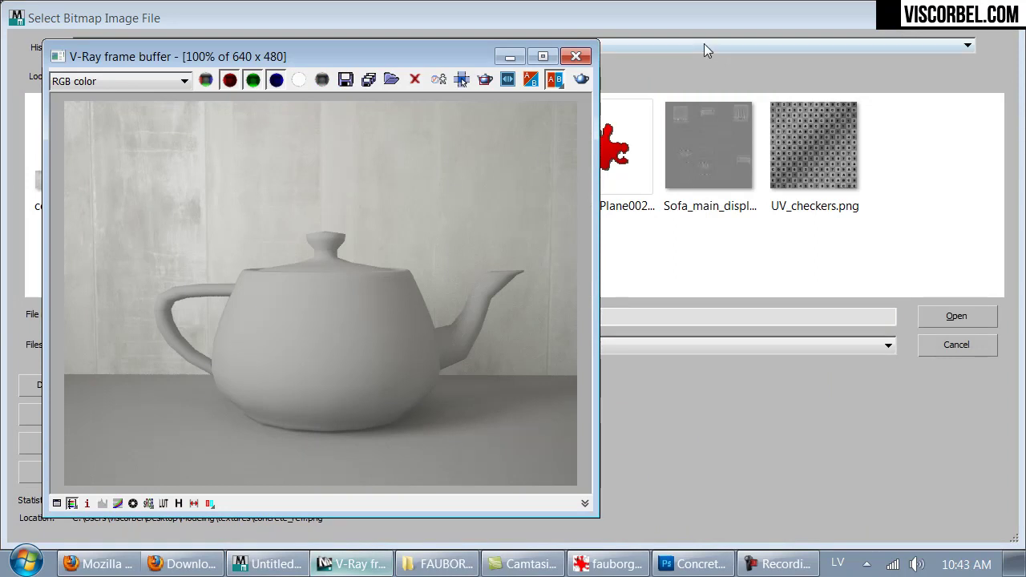
click(509, 56)
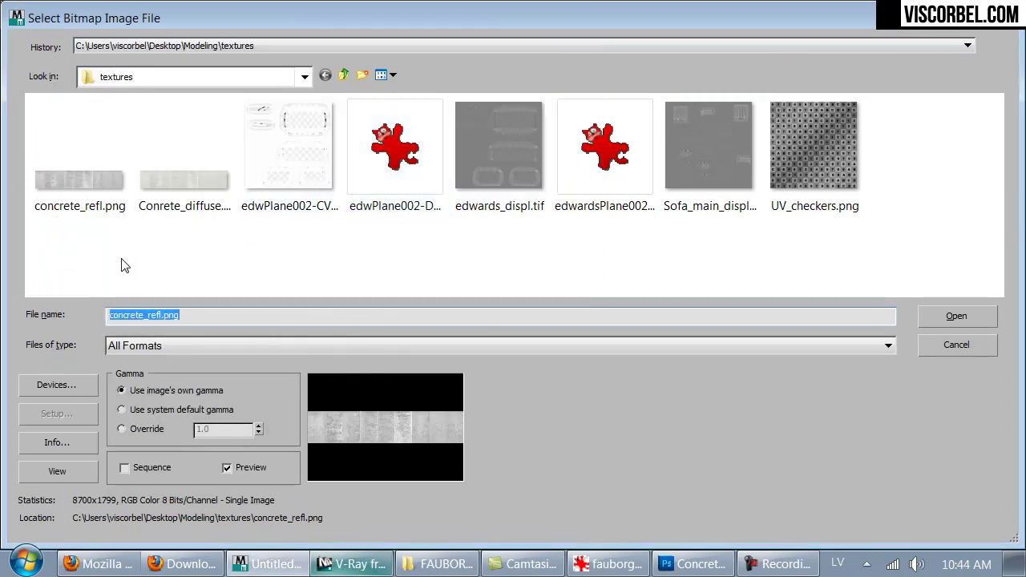
click(691, 563)
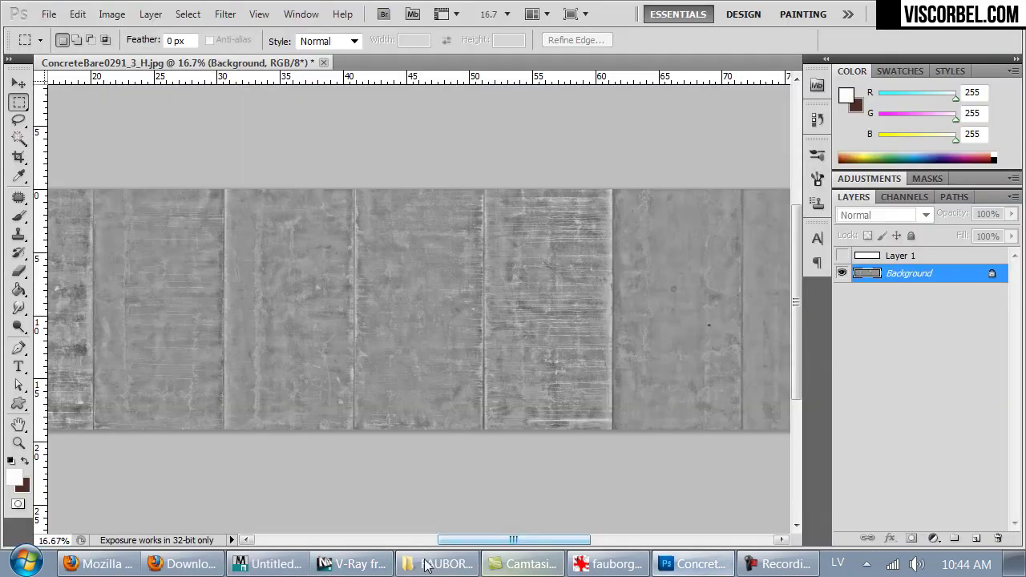
click(345, 565)
double_click(76, 178)
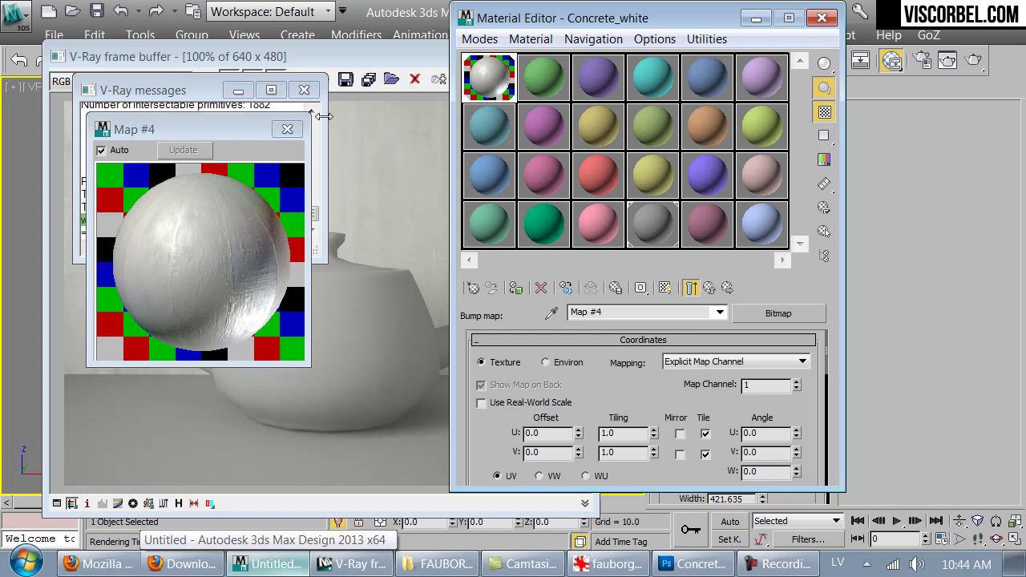
- Set the blur of the concrete_bump.png bitmap to 0.2
scroll(672, 432, down, 5)
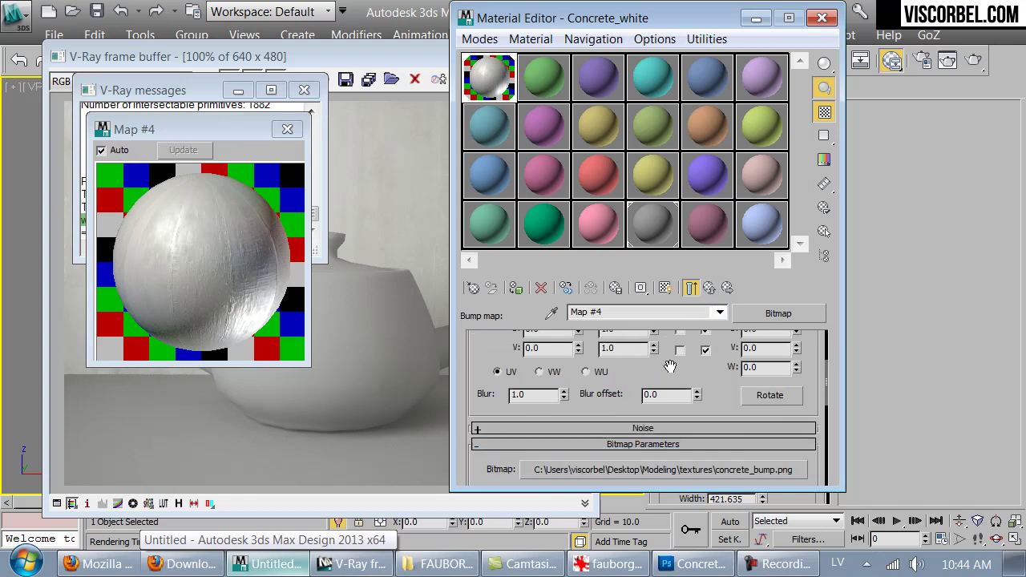
scroll(536, 398, up, 2)
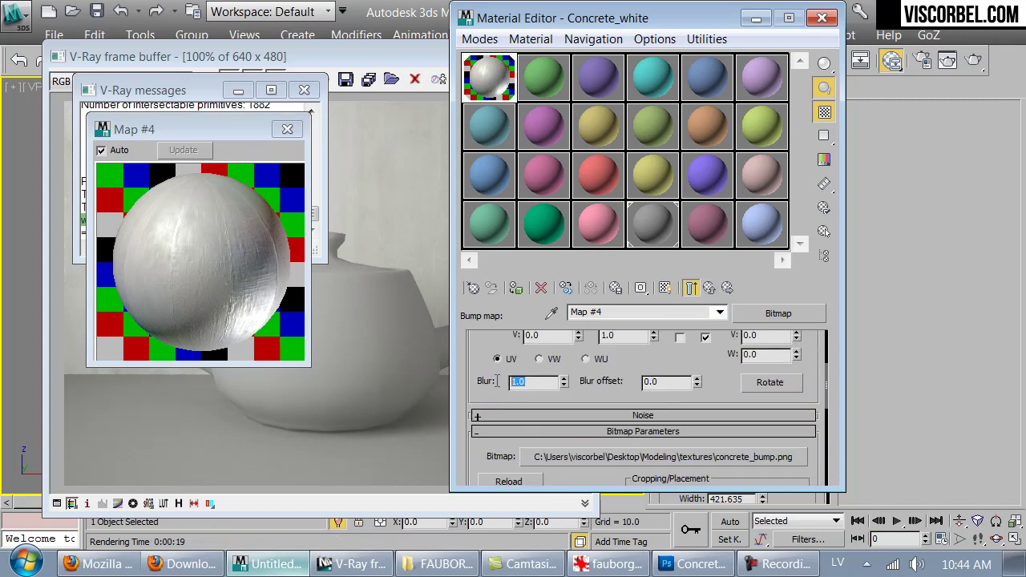
text(.2)
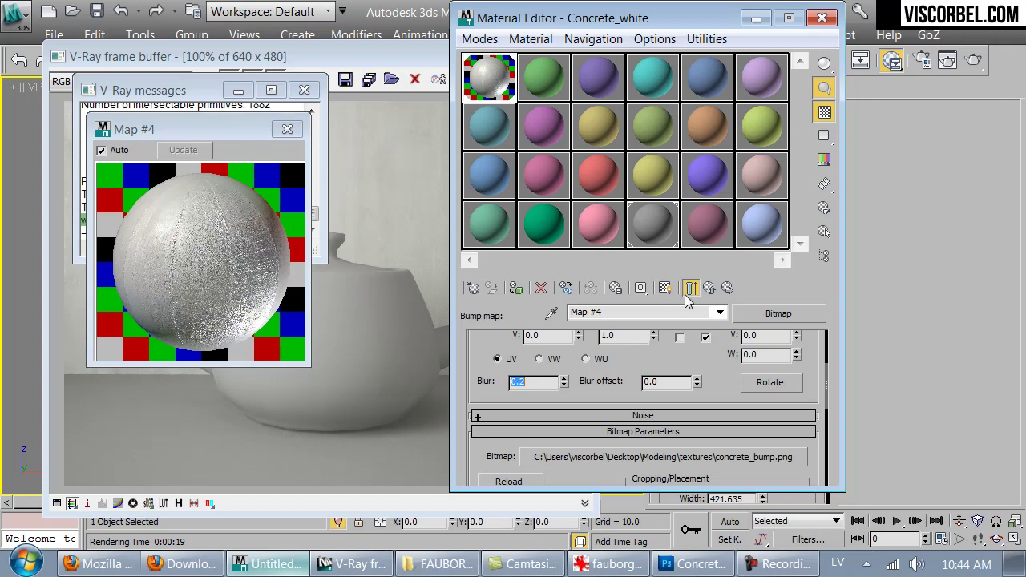
- Set the Bump amount of Concrete_white to 3.0 and render the view again in the V-Ray frame buffer
click(710, 286)
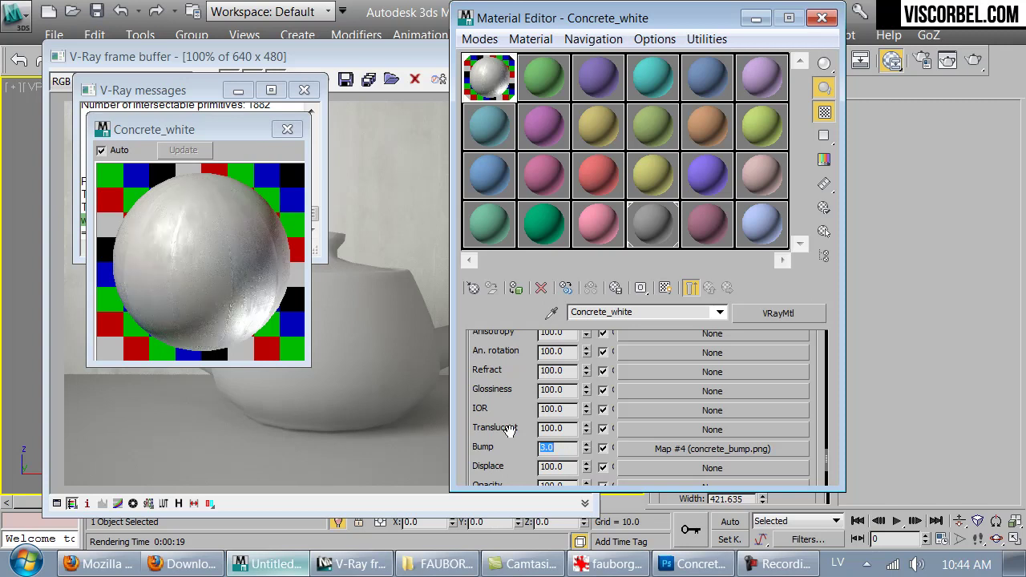
click(286, 129)
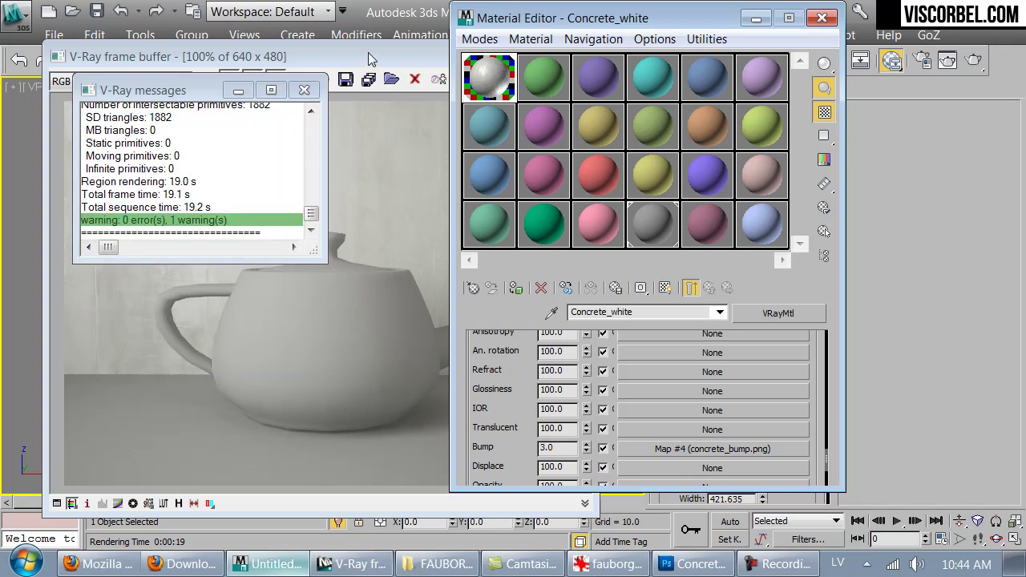
click(371, 126)
click(583, 80)
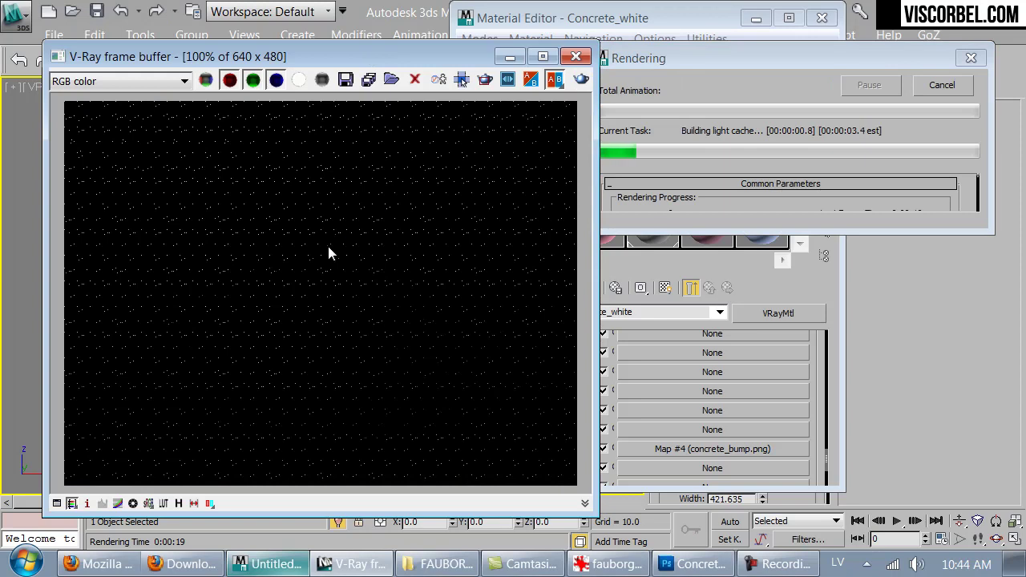
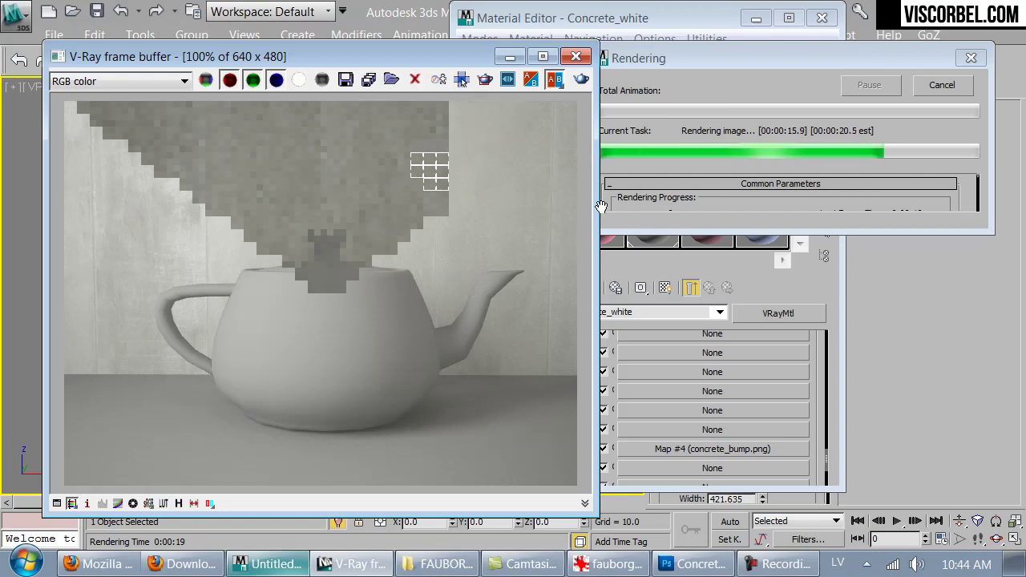
- View the sofa reference photo in IrfanView, switch to Firefox and browse the concrete textures on CG Textures
click(617, 565)
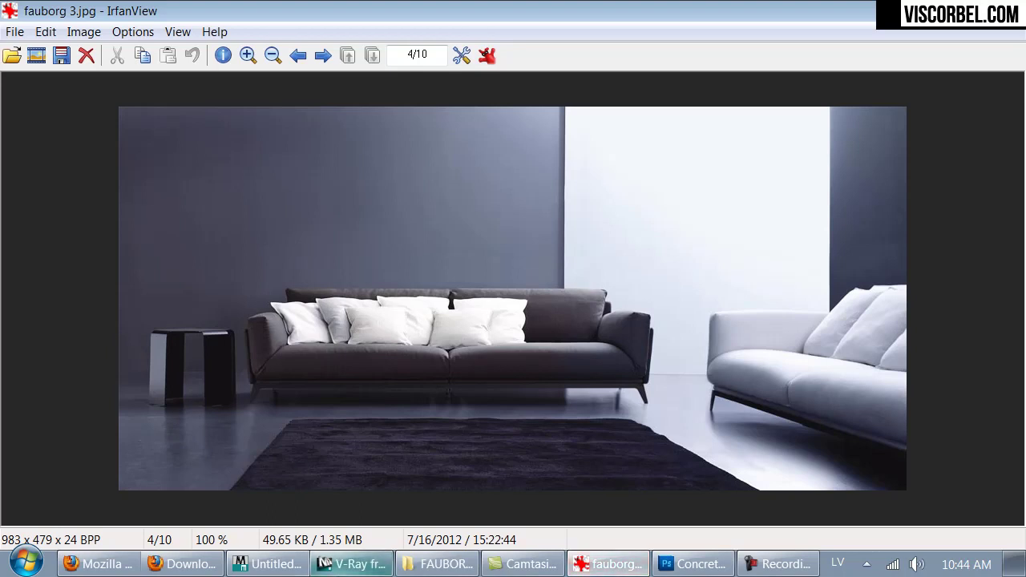
click(90, 560)
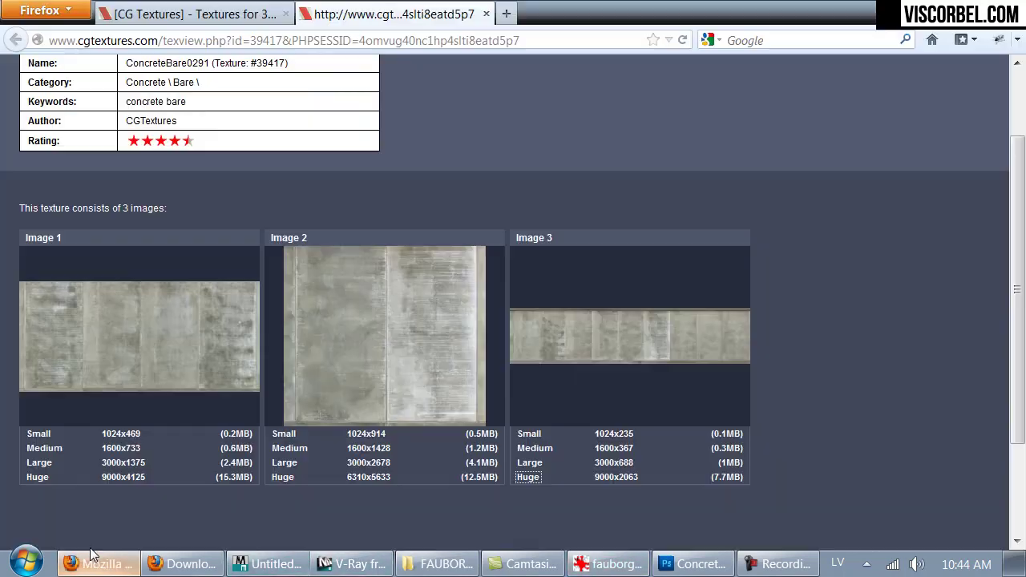
click(137, 18)
scroll(617, 240, down, 5)
mouse_move(617, 240)
scroll(617, 240, down, 3)
scroll(586, 255, down, 6)
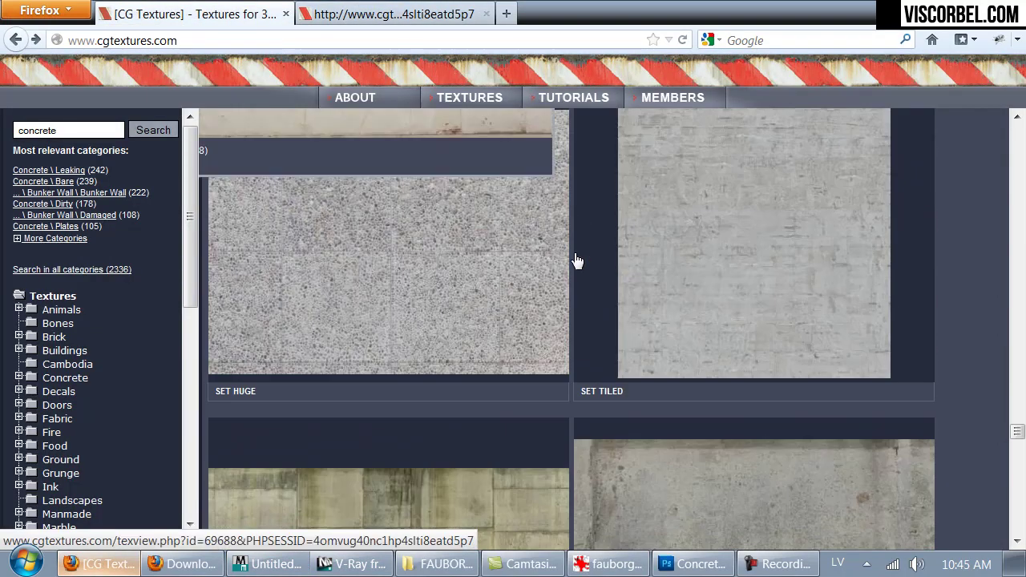
scroll(574, 260, down, 8)
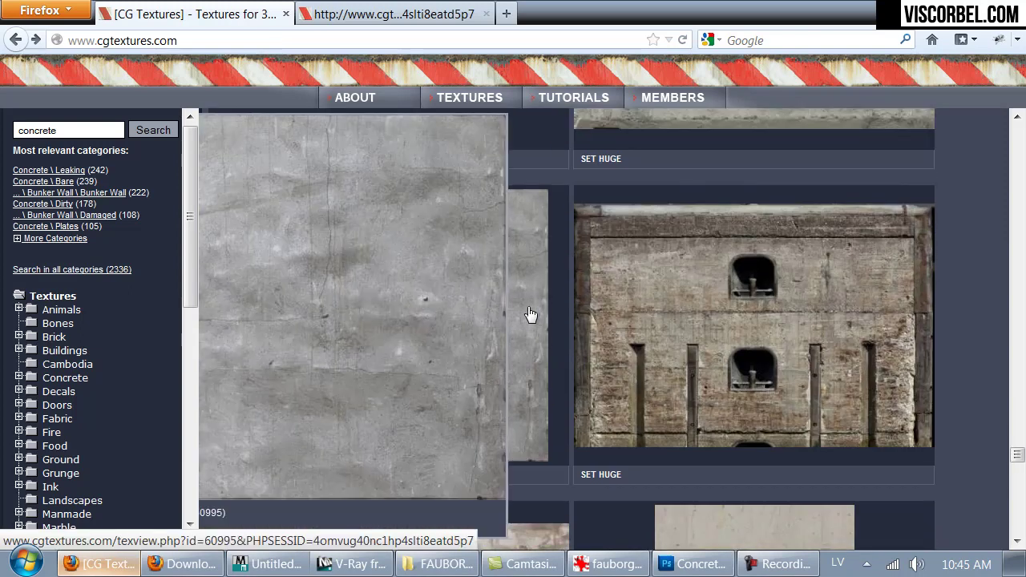
scroll(531, 316, down, 5)
scroll(585, 311, down, 4)
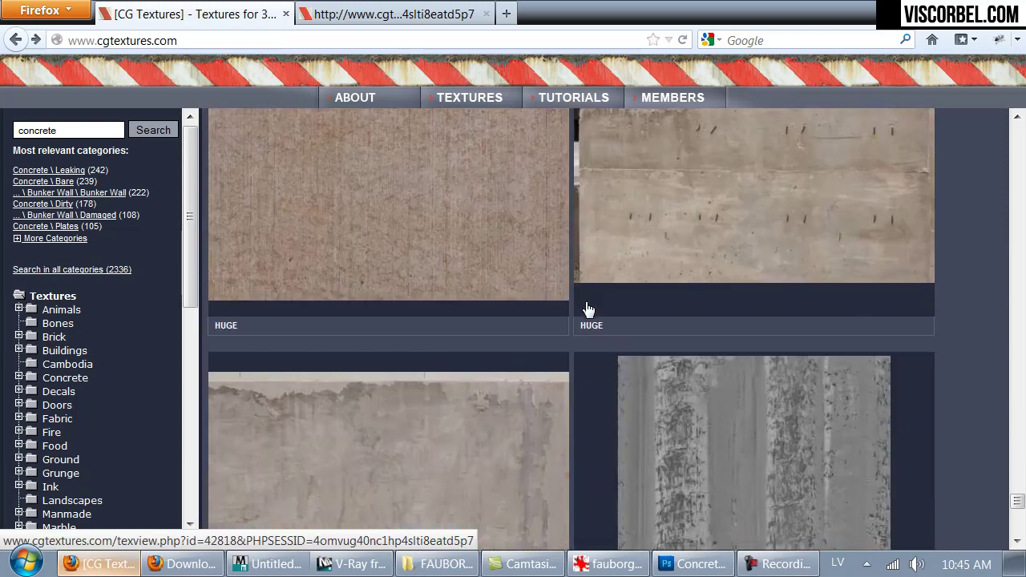
scroll(571, 309, up, 3)
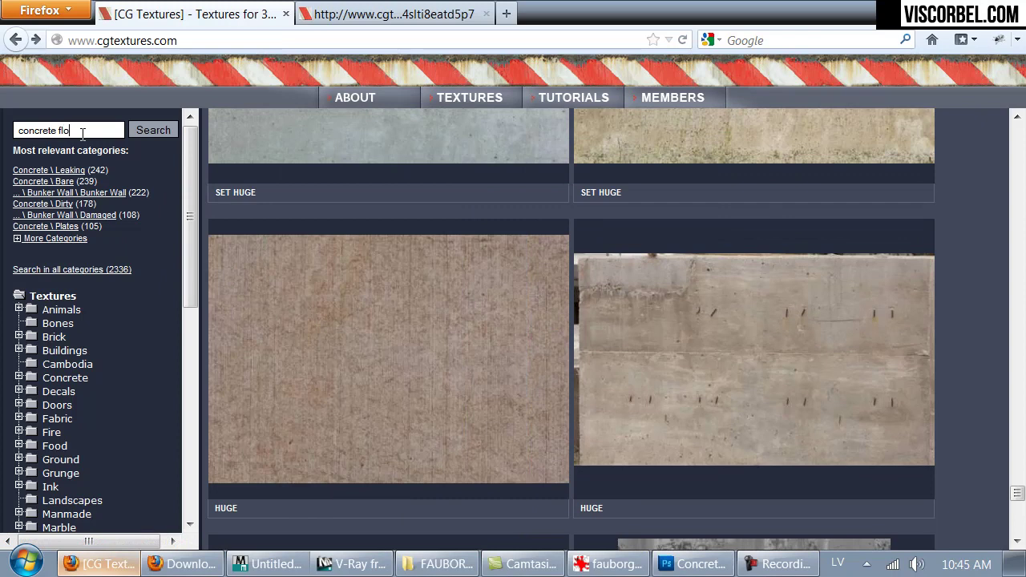
- Search CG Textures for "concrete floor", browse the results and open the ConcreteFloors0078 texture
text(r)
key(Return)
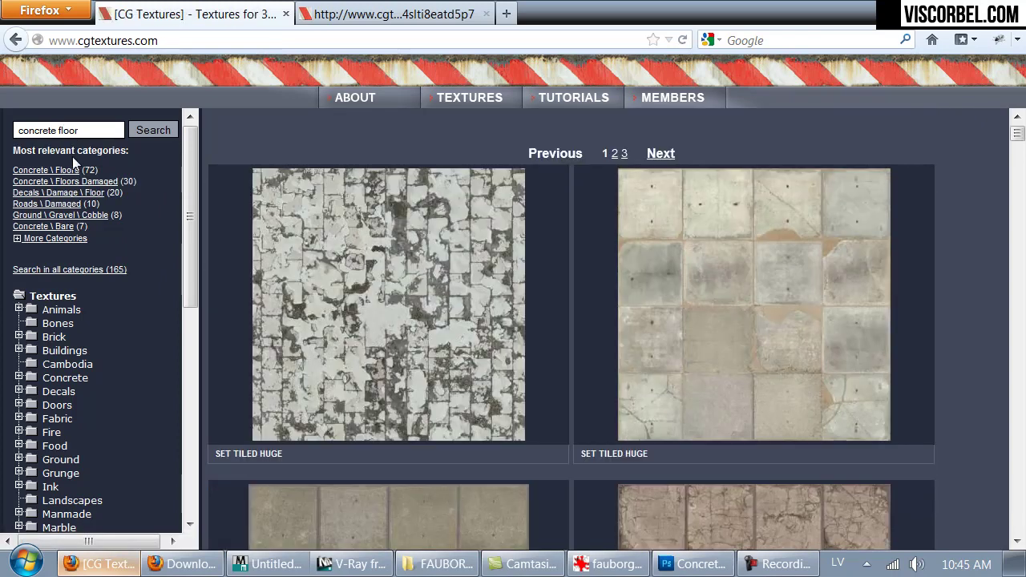
scroll(503, 338, down, 10)
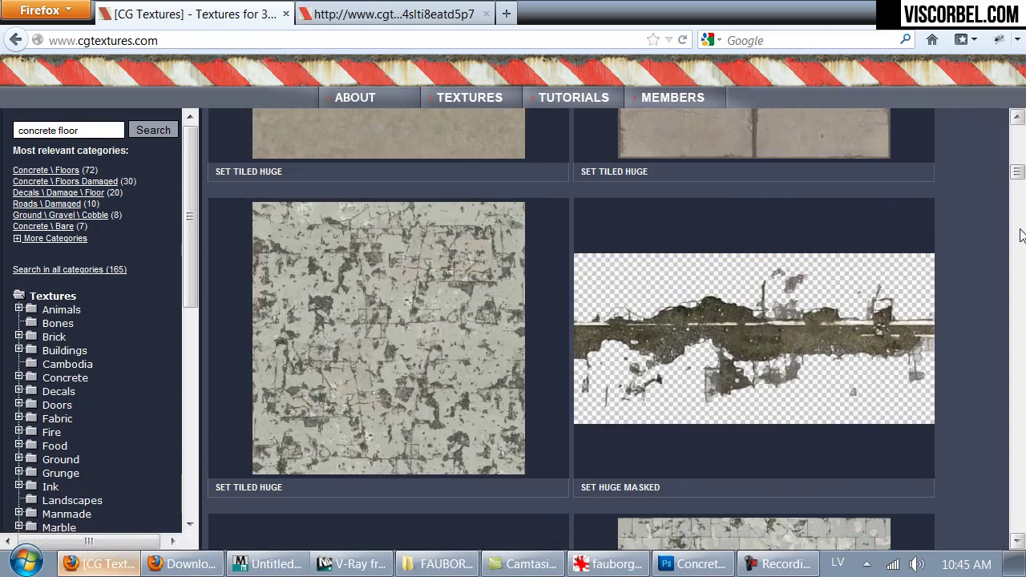
scroll(469, 338, down, 15)
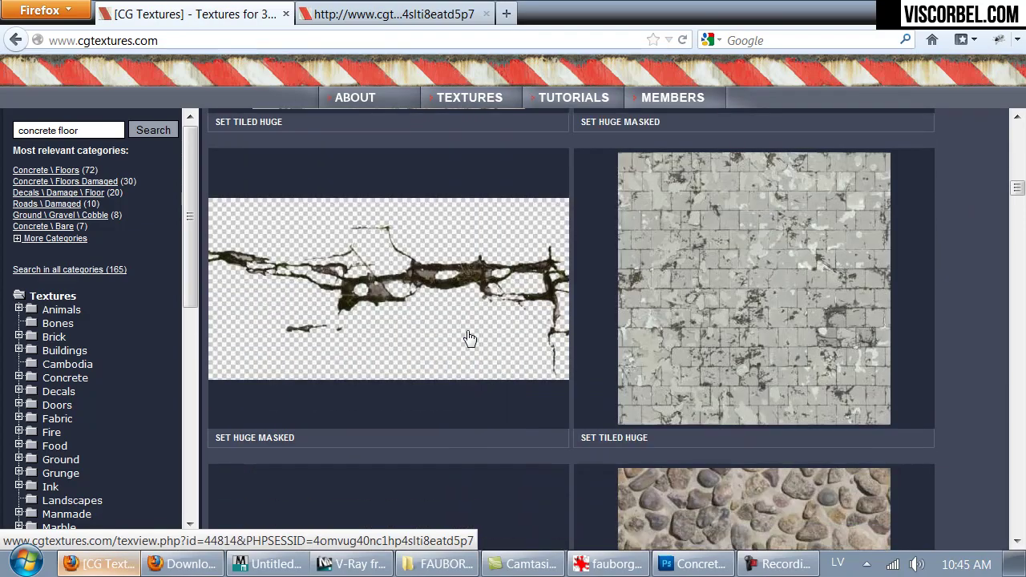
scroll(469, 338, down, 10)
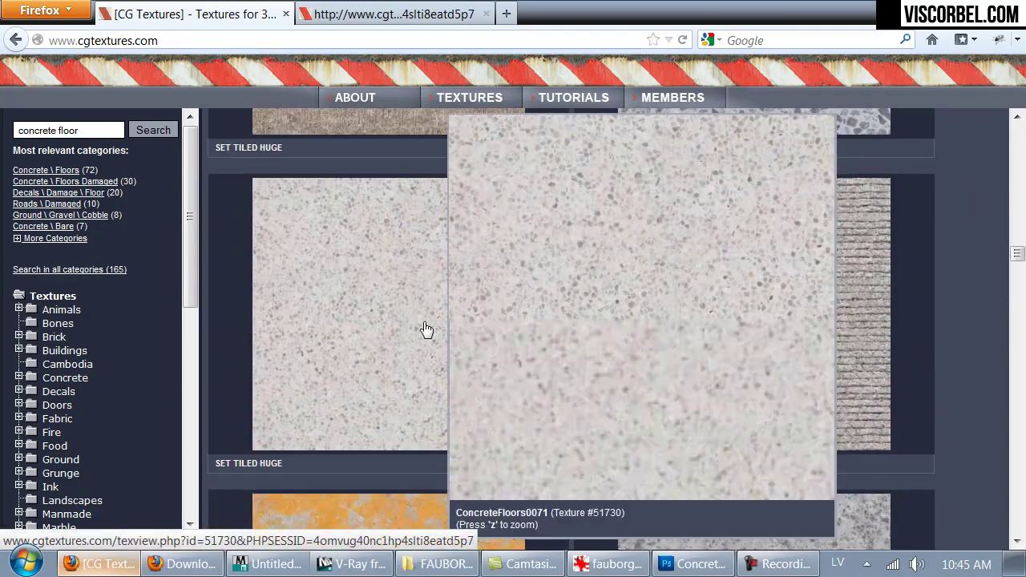
scroll(429, 329, down, 5)
scroll(1023, 304, down, 8)
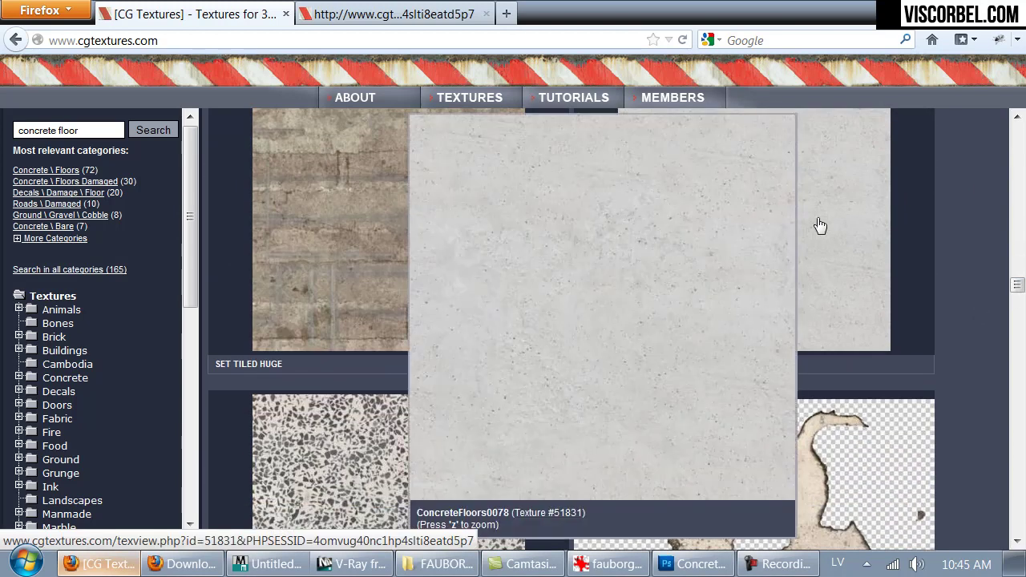
click(818, 225)
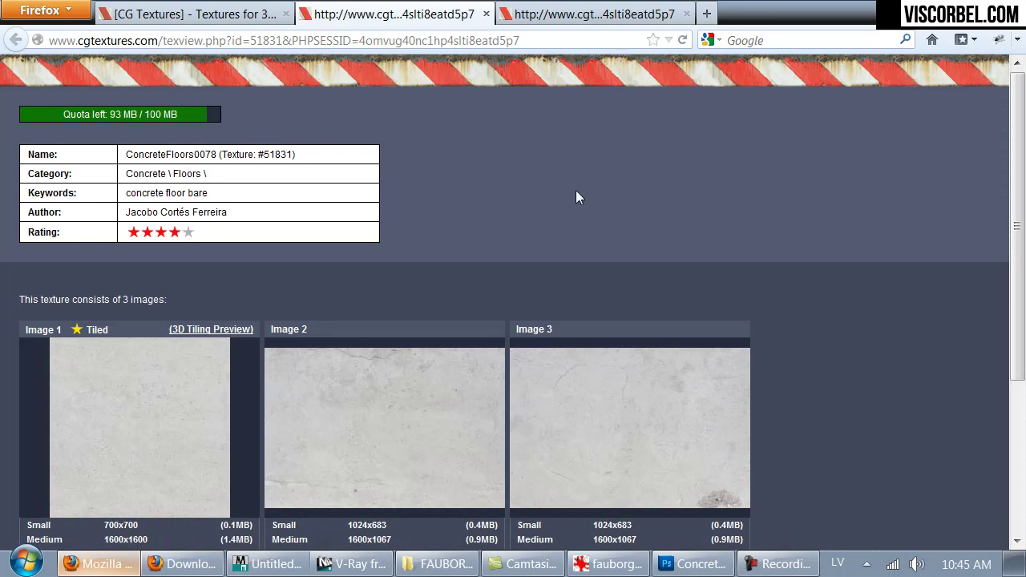
- Compare the ConcreteFloors0078 images and download the large 3700x3700 tiled version, opening it in Photoshop
scroll(568, 204, down, 5)
mouse_move(737, 191)
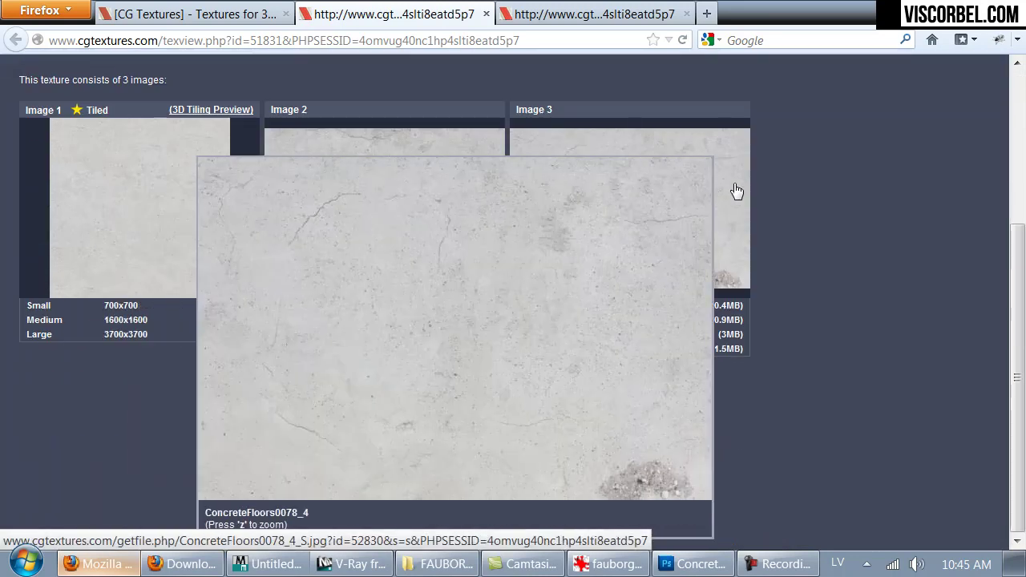
mouse_move(104, 190)
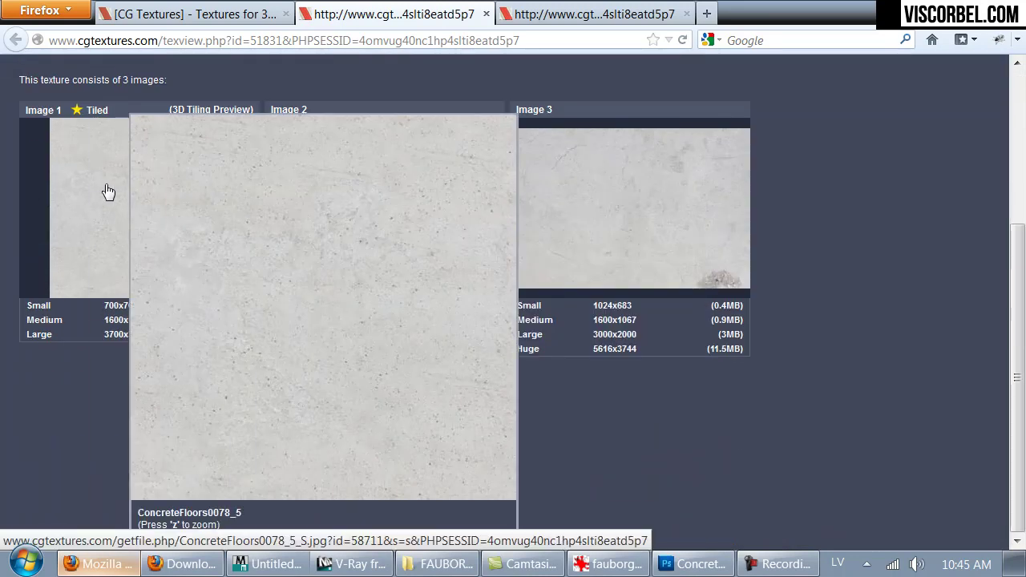
click(120, 340)
mouse_move(475, 254)
click(310, 286)
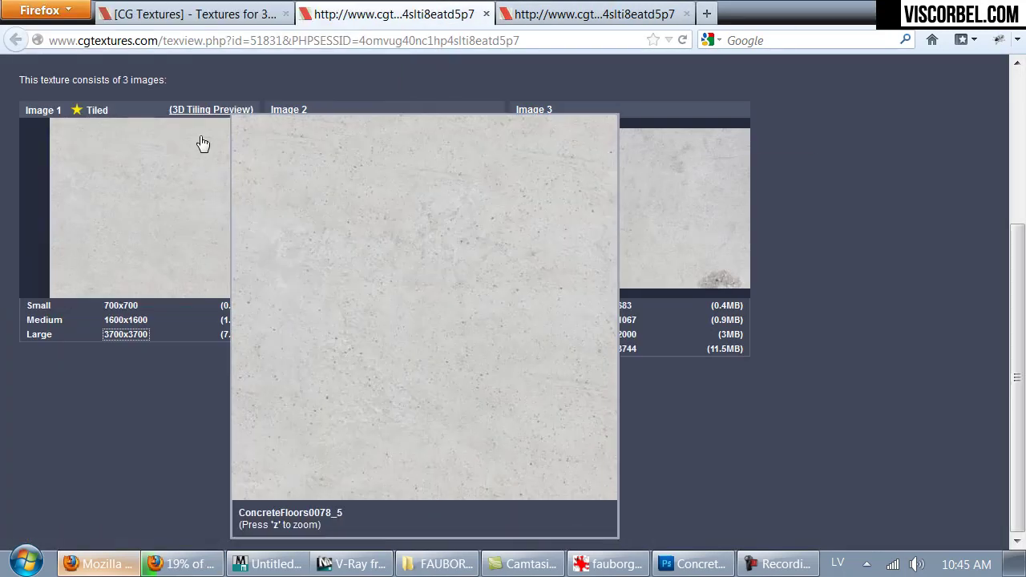
click(192, 14)
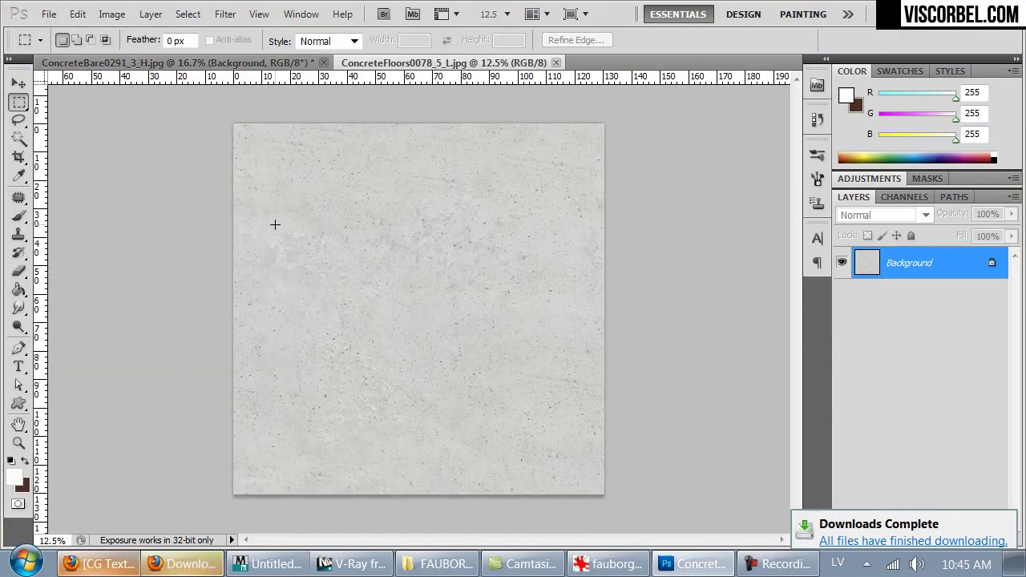
- Switch back to Firefox and open the Bare subcategory of the Plaster textures on CG Textures
click(100, 563)
scroll(216, 152, down, 5)
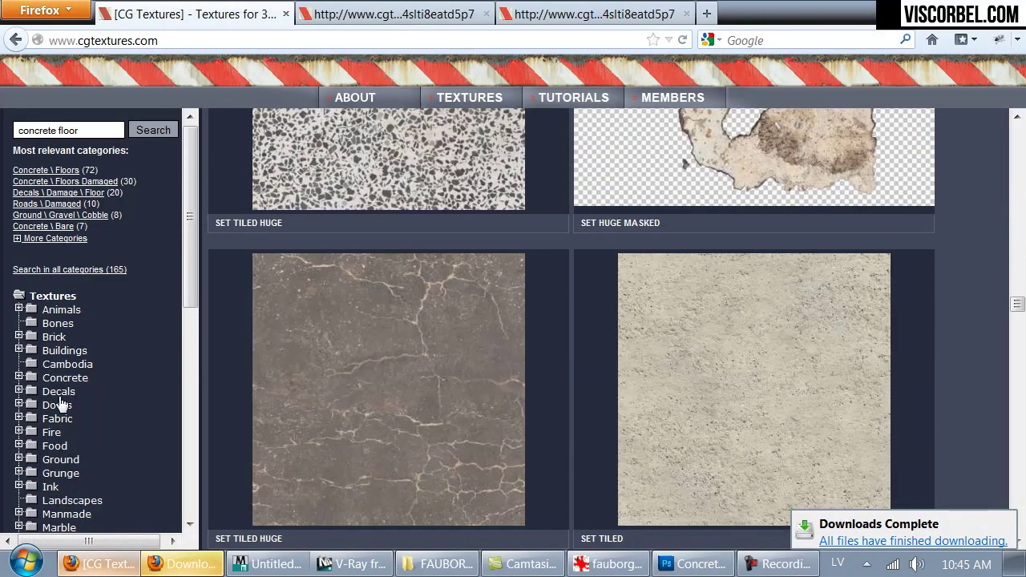
drag(188, 215, 183, 337)
click(18, 353)
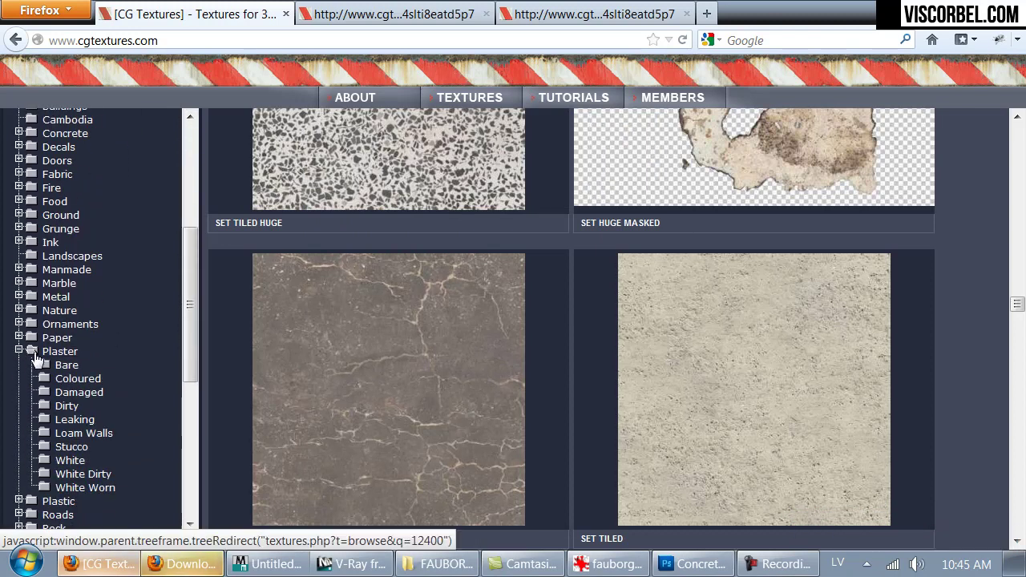
click(58, 355)
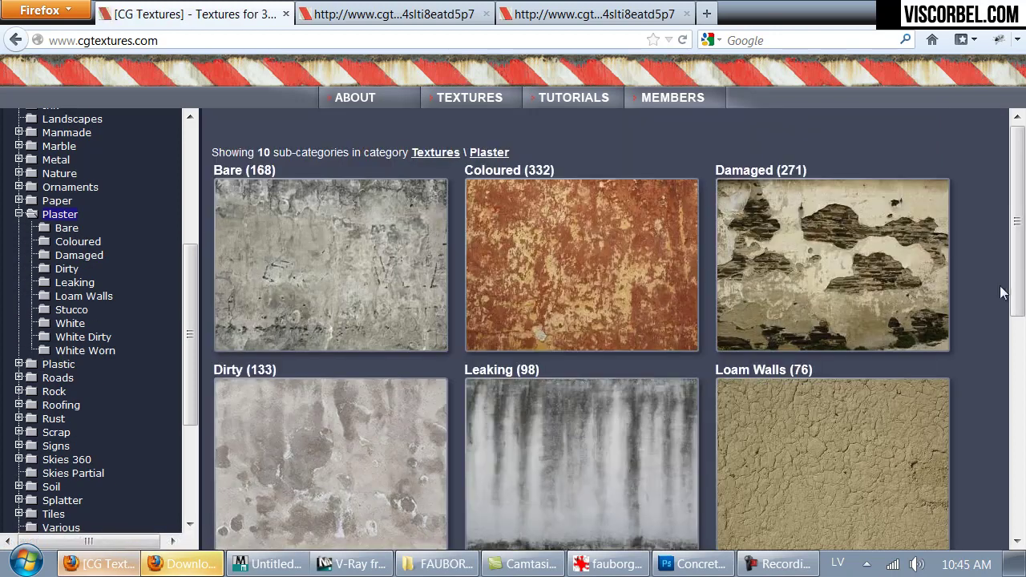
scroll(809, 201, down, 5)
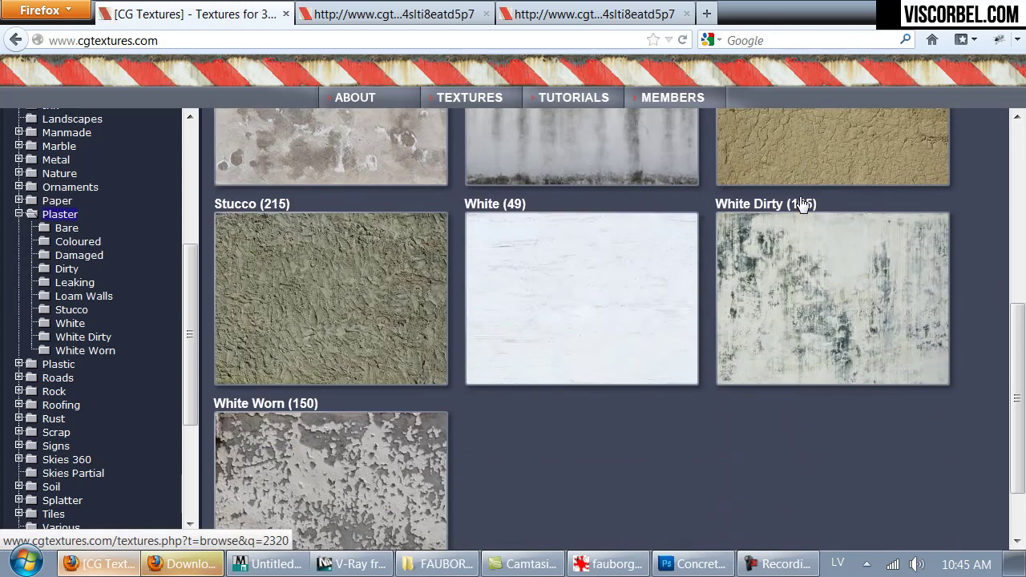
scroll(798, 208, up, 5)
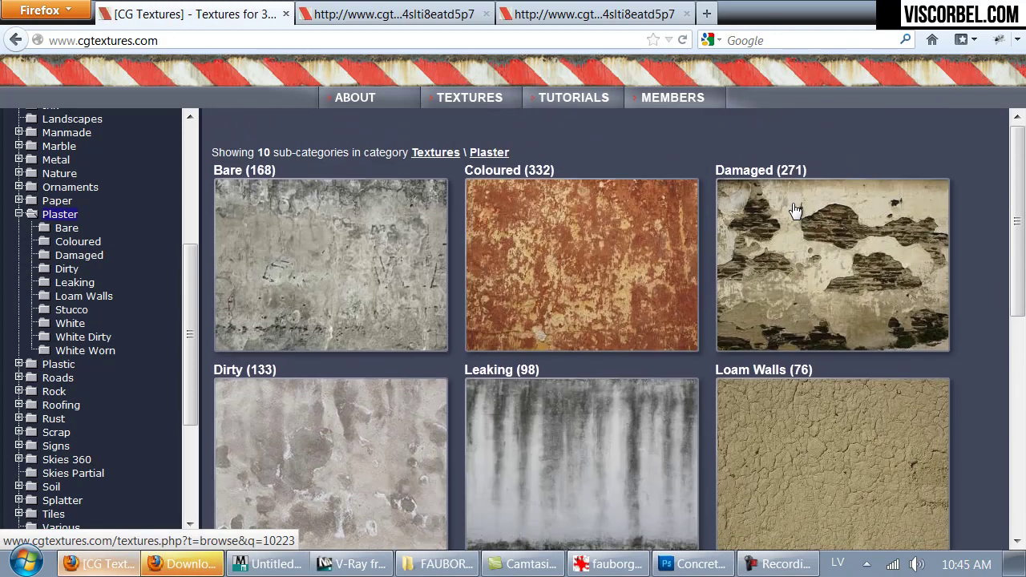
click(278, 262)
- Browse the bare plaster textures, preview the smooth grey ones and open PlasterBare0069
mouse_move(643, 243)
scroll(638, 244, down, 3)
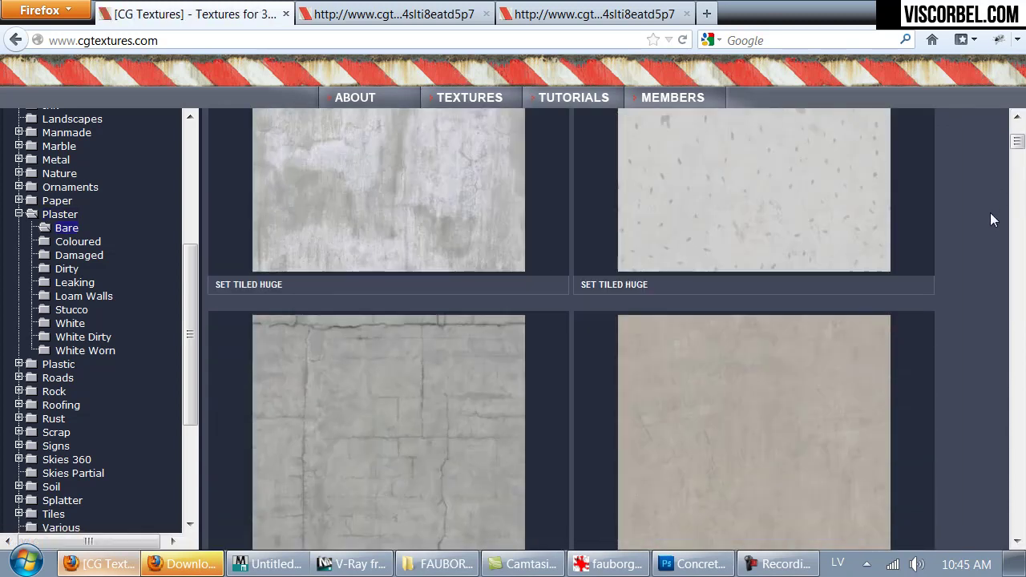
mouse_move(790, 447)
scroll(791, 447, down, 4)
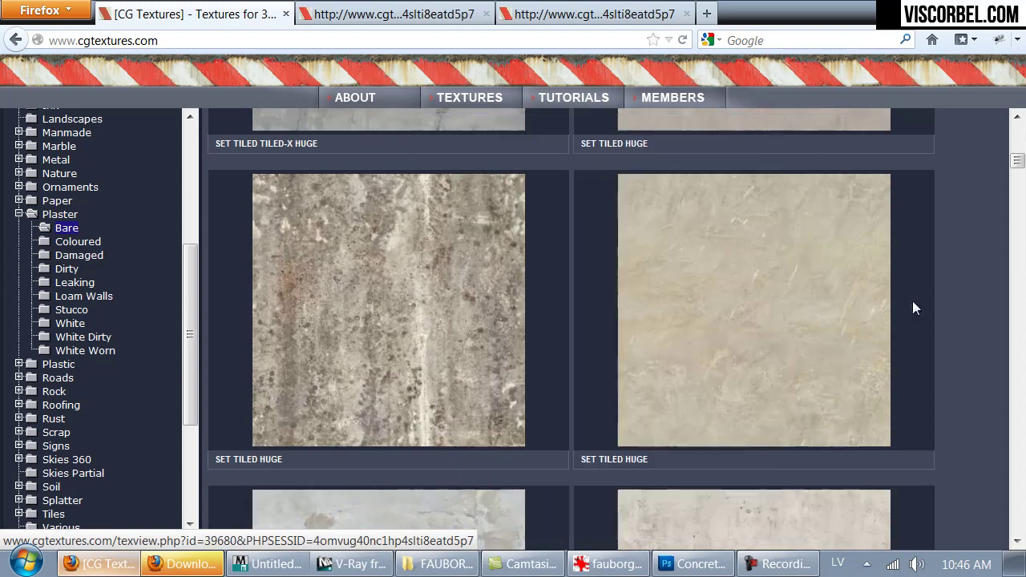
scroll(1022, 269, down, 10)
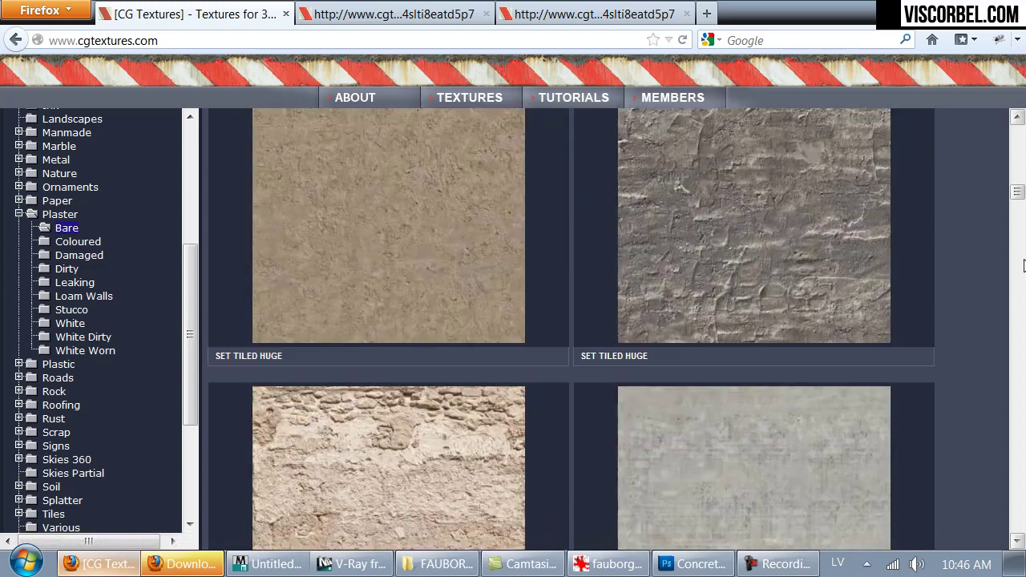
scroll(1011, 276, down, 10)
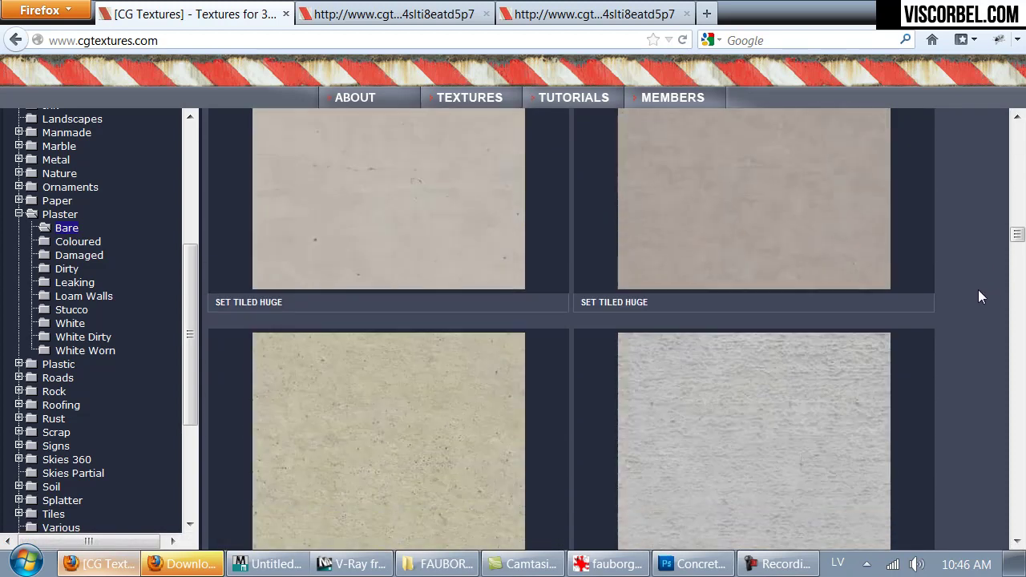
mouse_move(740, 343)
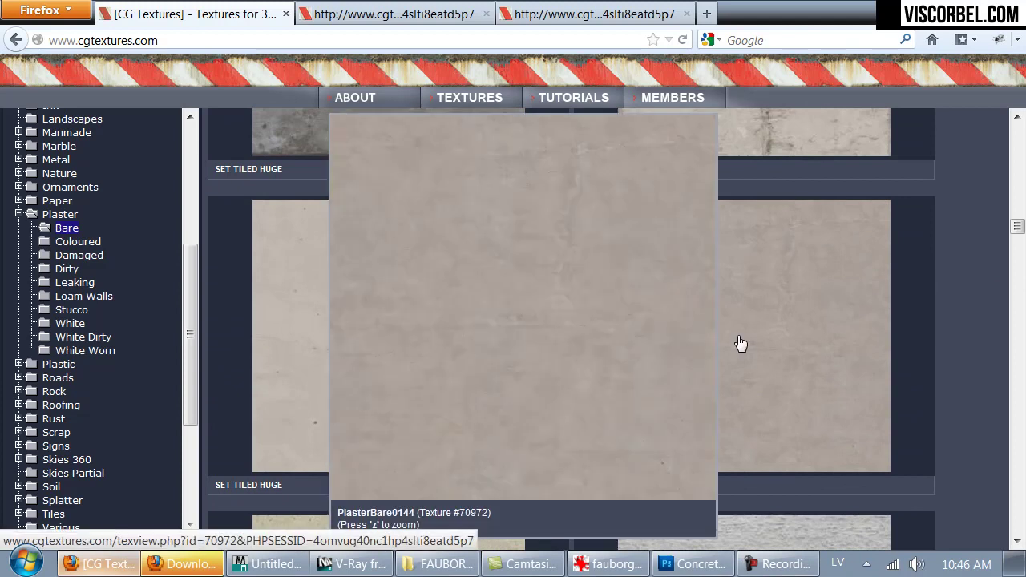
scroll(740, 343, down, 4)
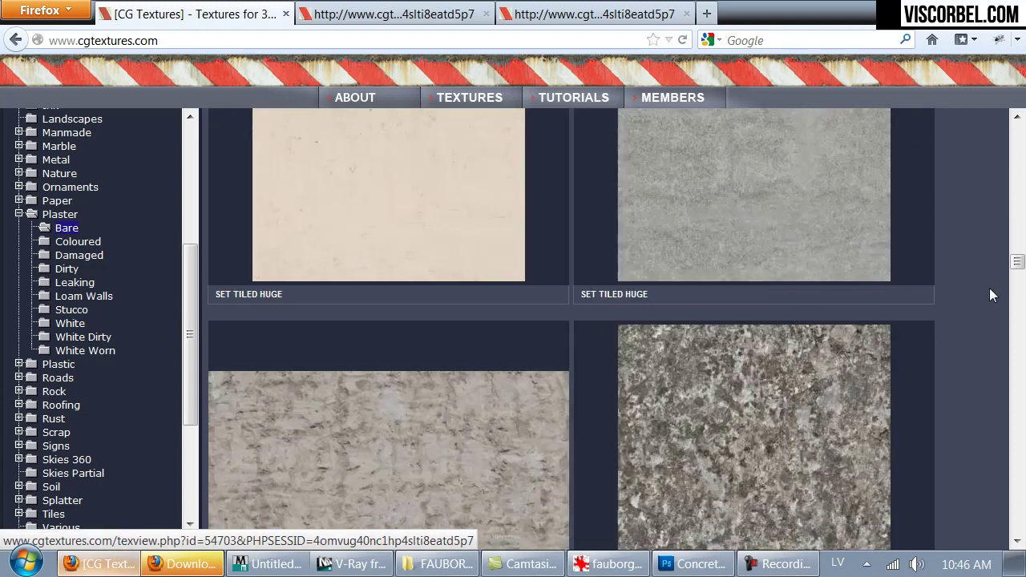
scroll(1021, 201, down, 10)
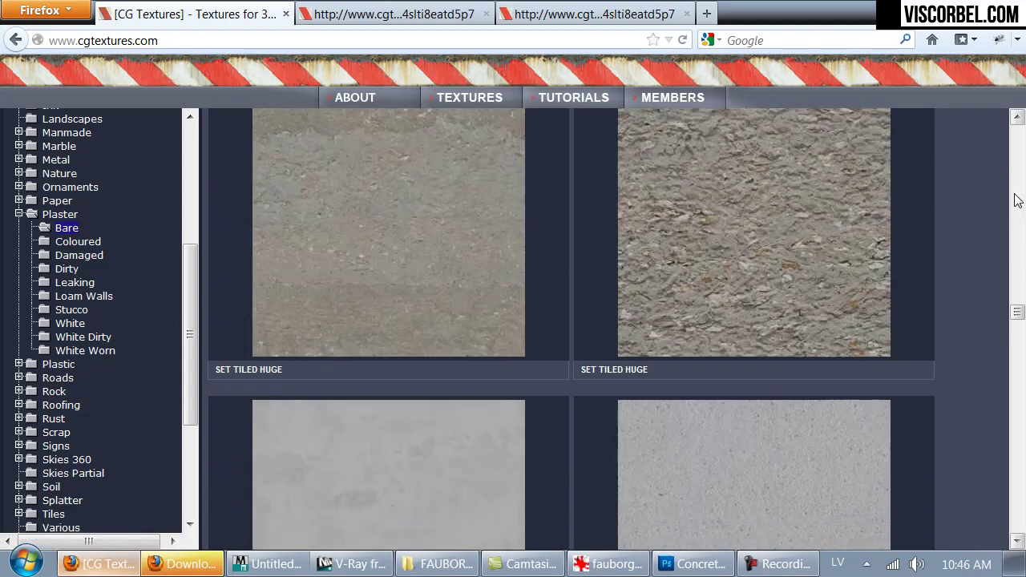
scroll(1018, 200, down, 2)
mouse_move(449, 181)
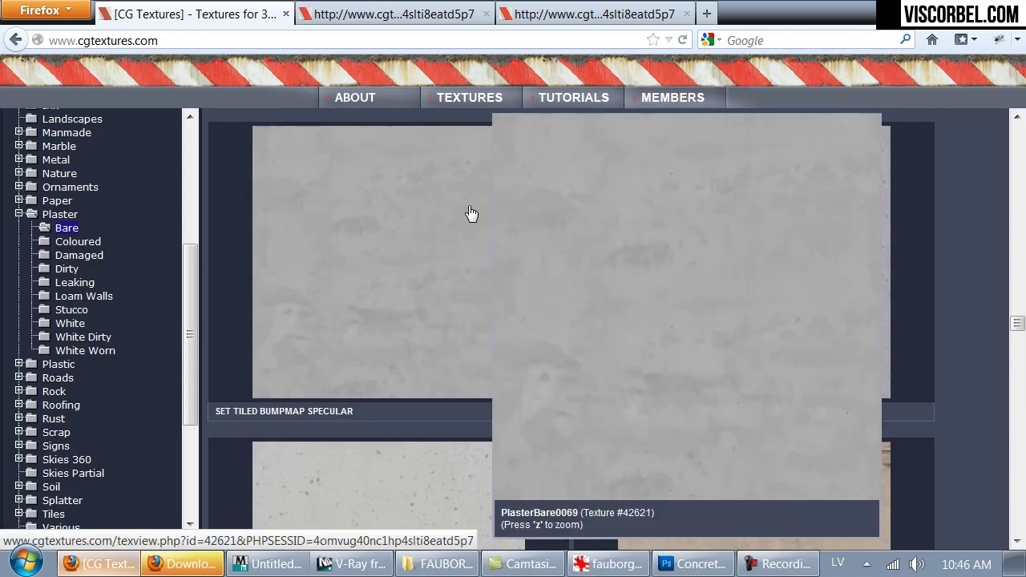
scroll(470, 213, down, 3)
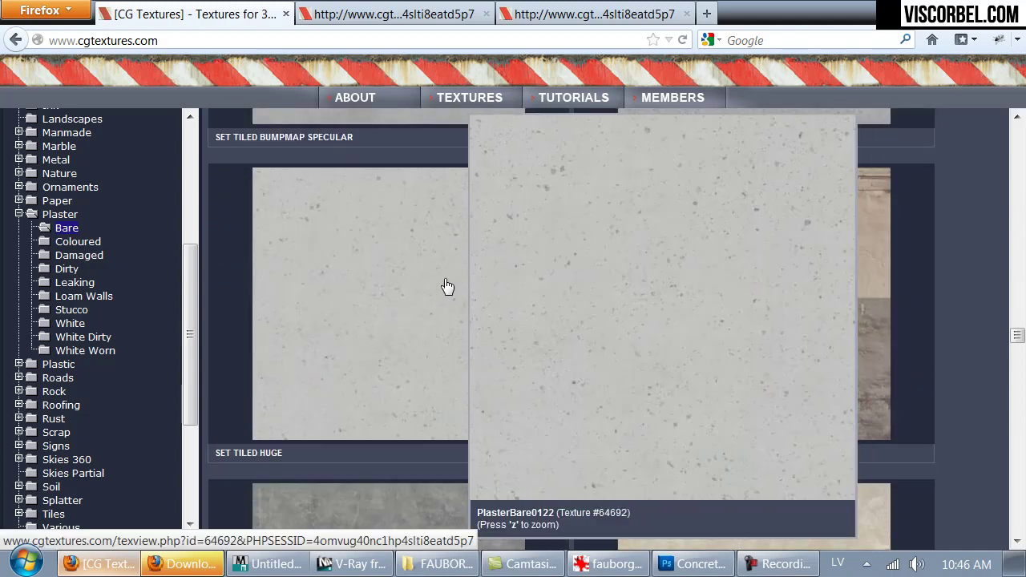
scroll(457, 277, down, 6)
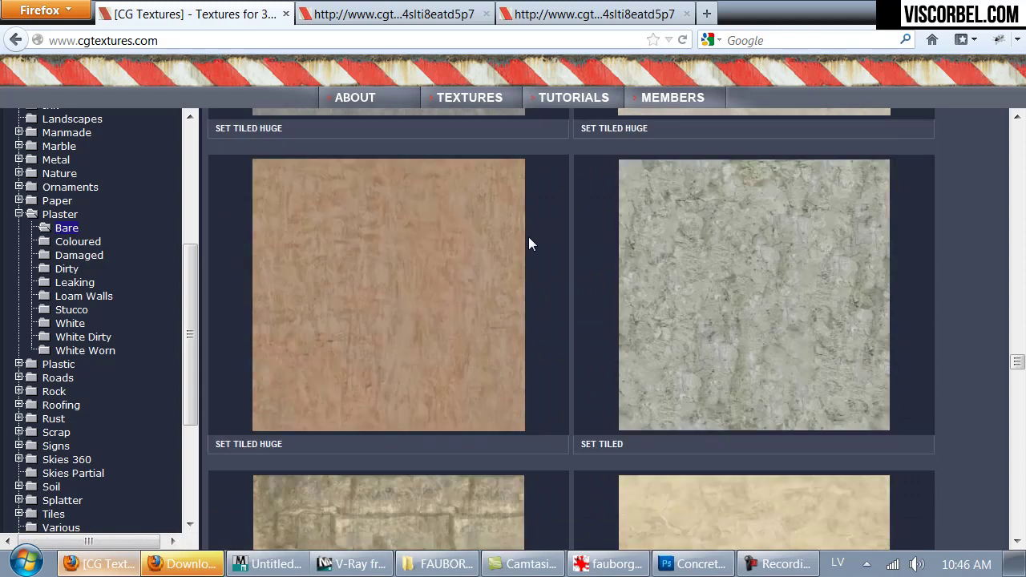
scroll(525, 244, up, 6)
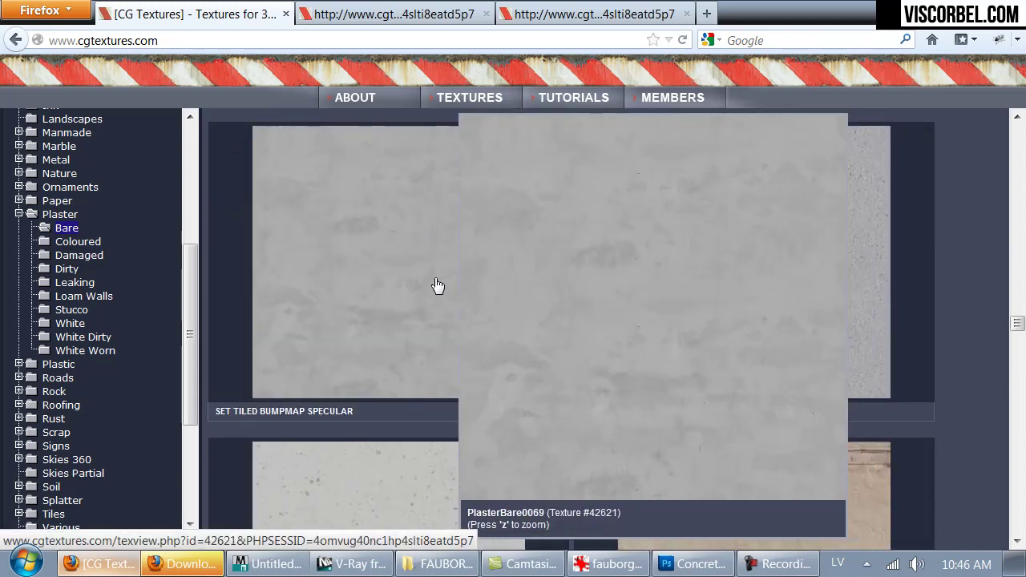
click(436, 286)
- Download the large 3872x3872 version of the light grey tiled PlasterBare0069 image and switch to Photoshop
scroll(435, 284, down, 4)
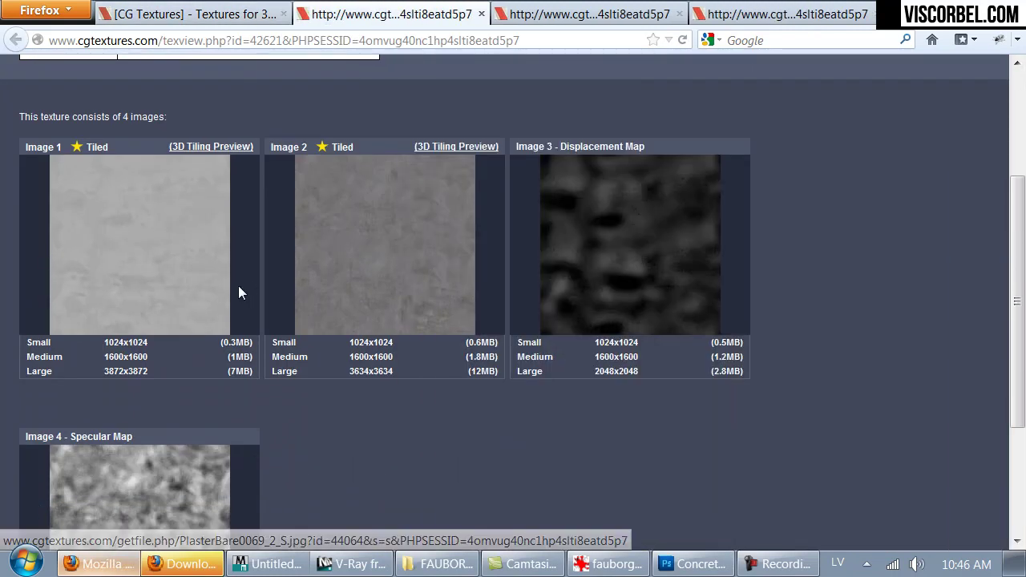
mouse_move(183, 286)
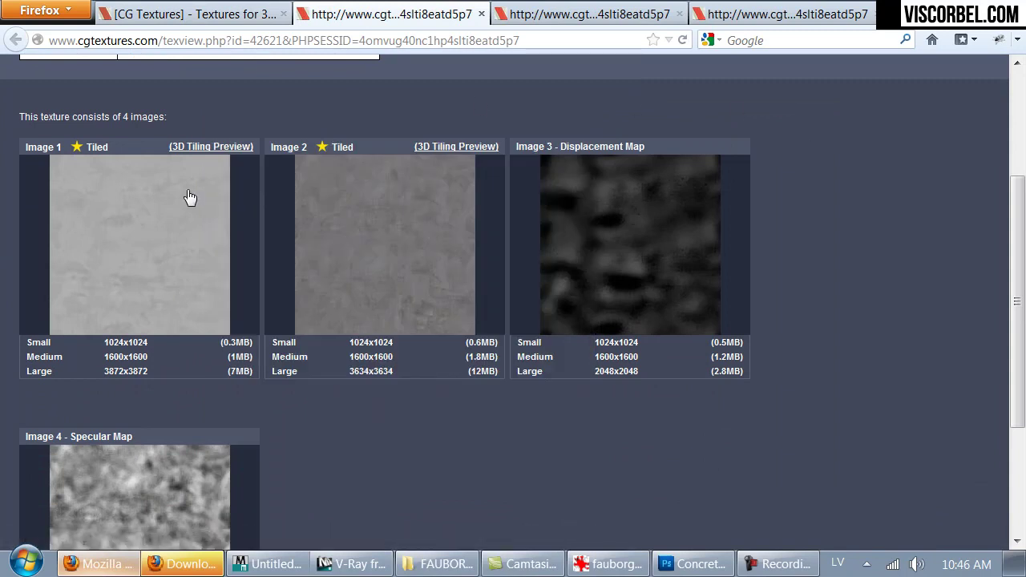
mouse_move(353, 247)
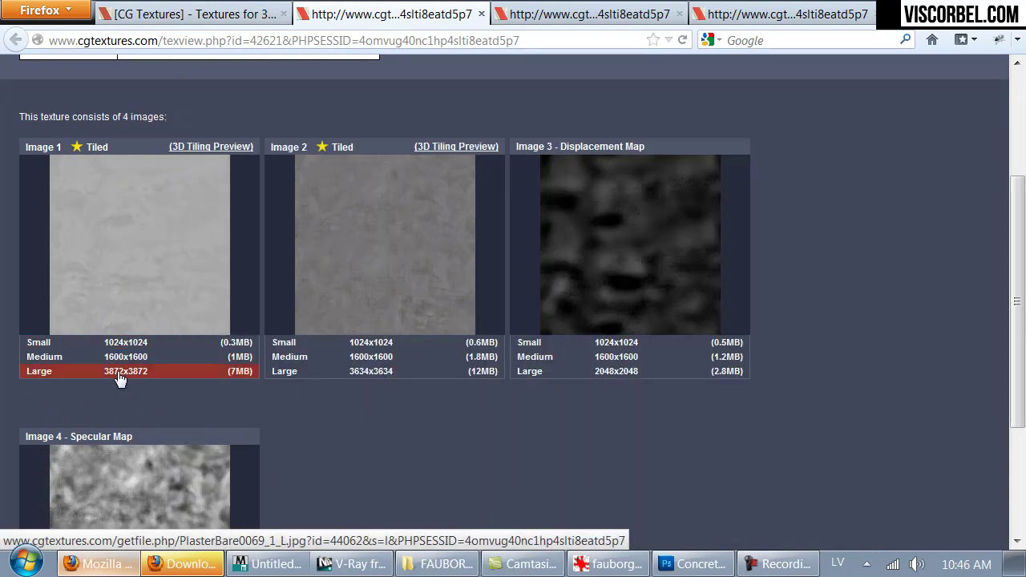
click(119, 371)
click(293, 282)
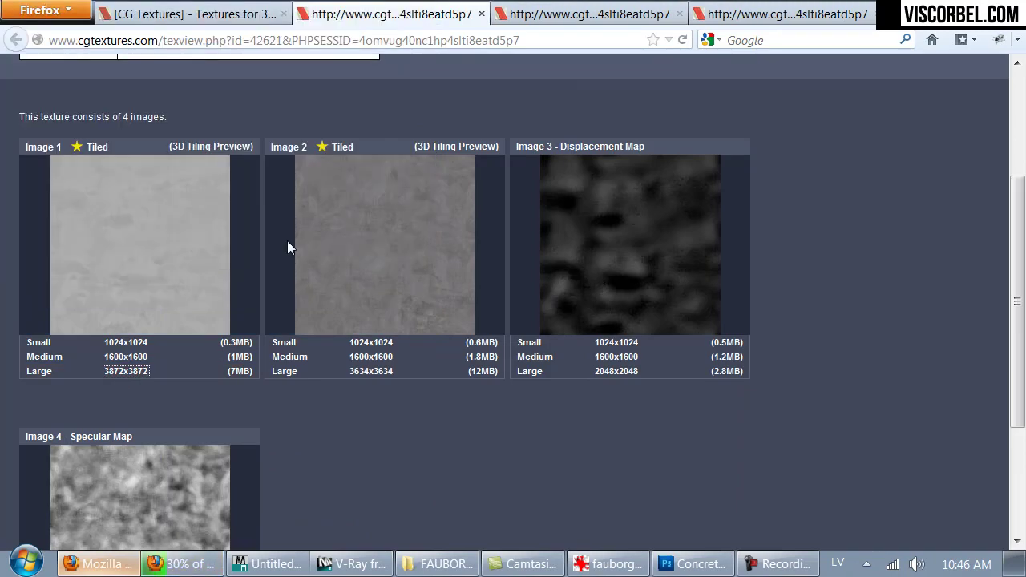
click(696, 564)
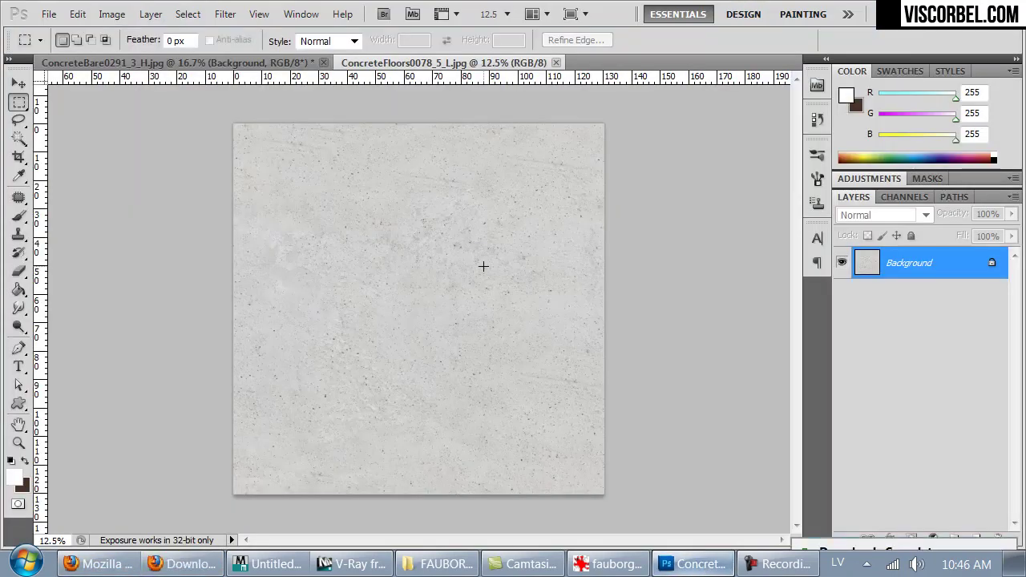
- Copy the whole PlasterBare0069_1_L.jpg image, close it and paste it into ConcreteFloors0078_5_L.jpg, aligned with the canvas's upper-left corner
key(ctrl+a)
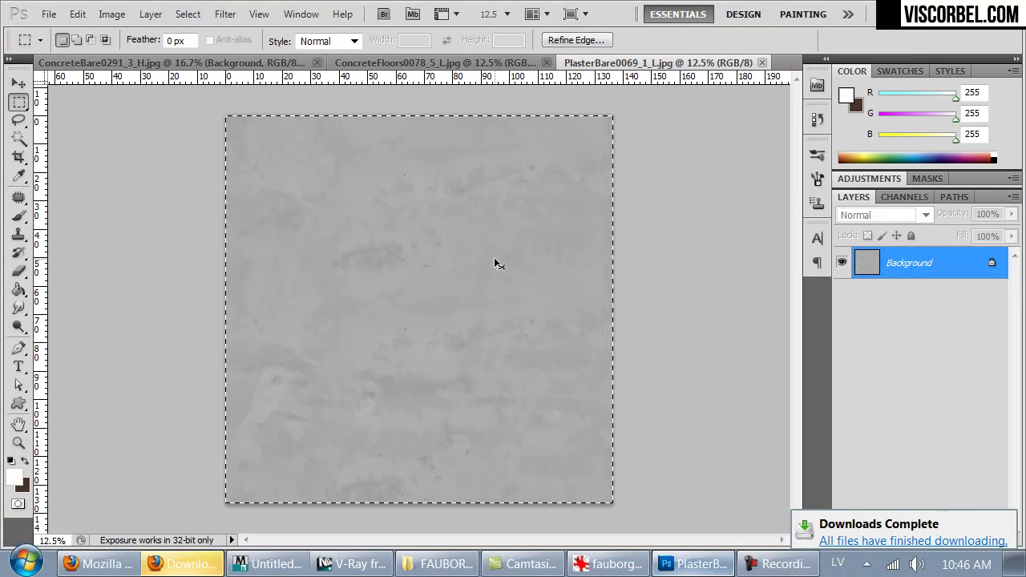
key(ctrl+w)
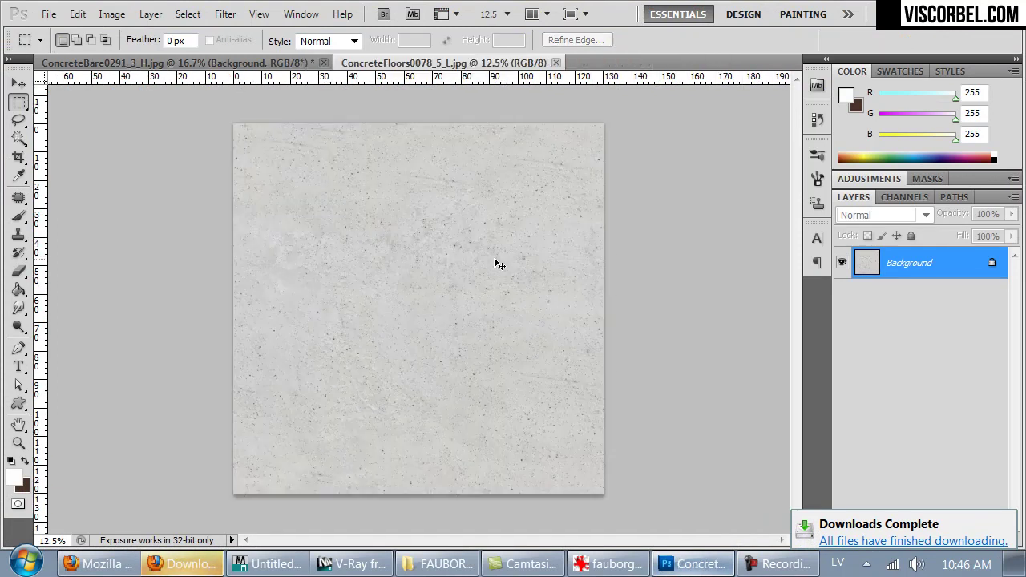
key(ctrl+v)
mouse_move(454, 355)
ctrl+mouse_down()
mouse_move(471, 374)
mouse_move(460, 362)
ctrl+mouse_up()
- Scale the pasted plaster layer proportionally to 95.56% so that it fits the canvas exactly
right_click(458, 265)
click(509, 418)
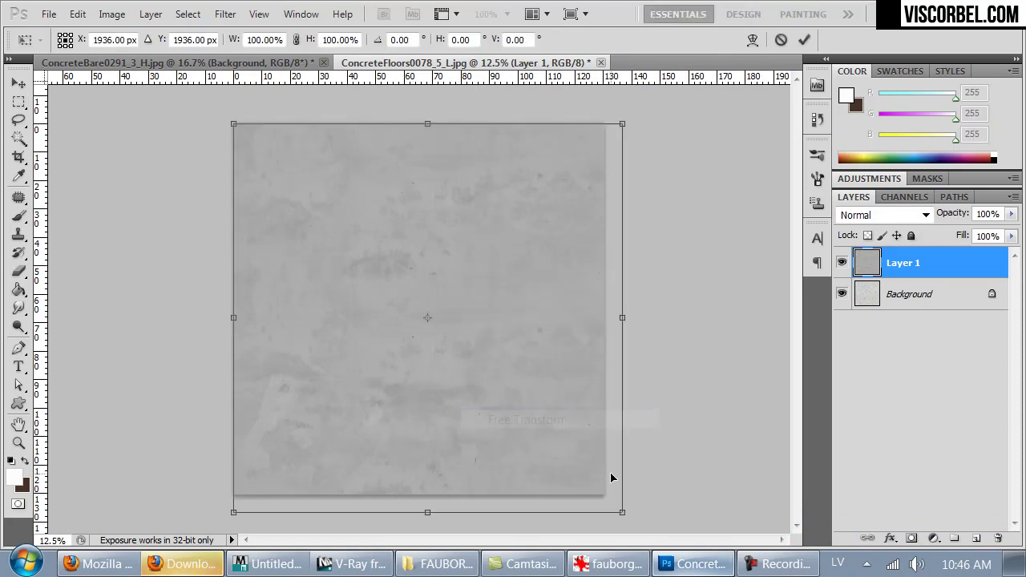
shift+drag(623, 517, 607, 496)
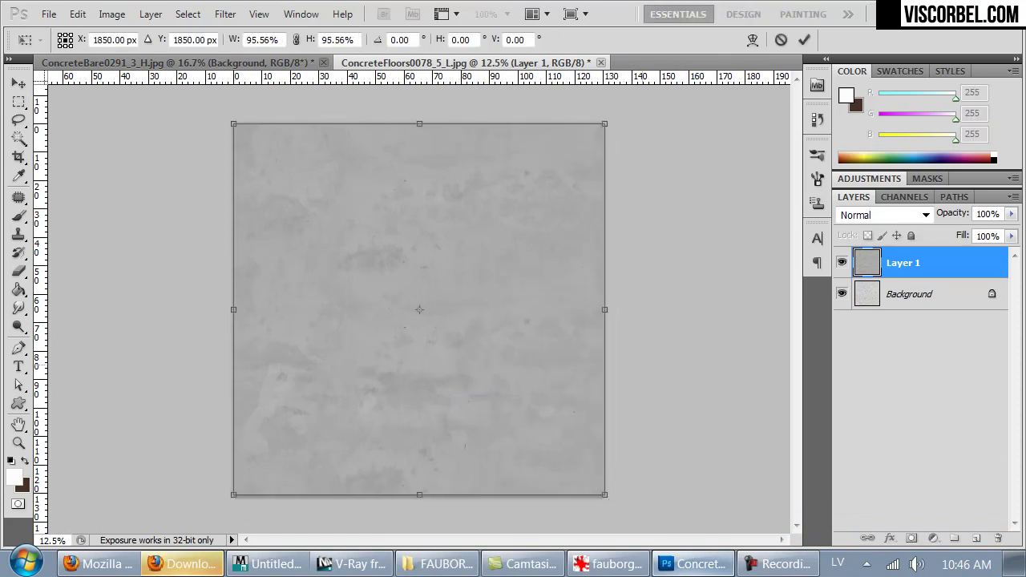
double_click(457, 270)
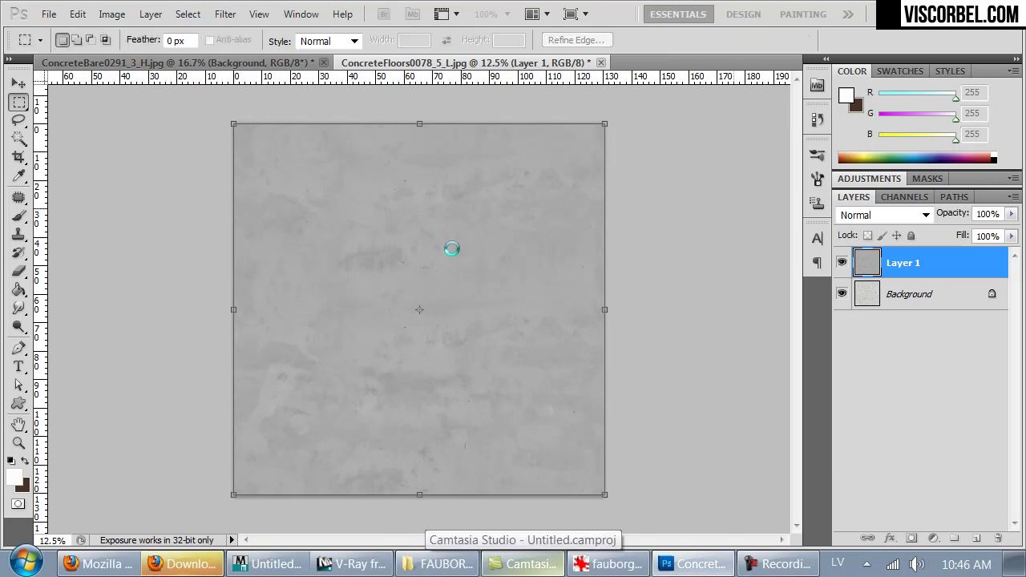
- Increase the plaster layer's contrast with Levels, setting the input black point to 100 and the white point to 227
key(ctrl+l)
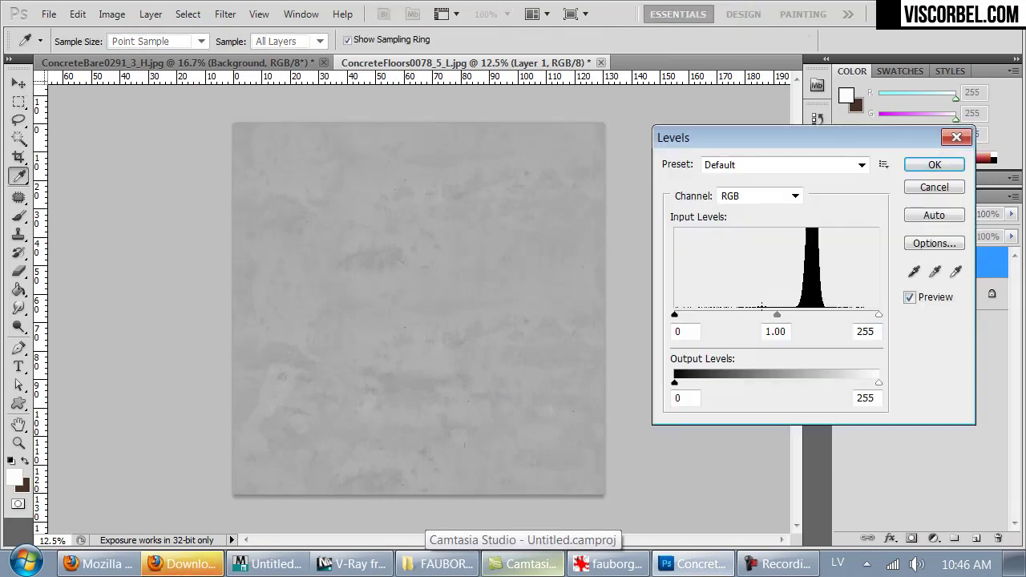
drag(674, 315, 722, 317)
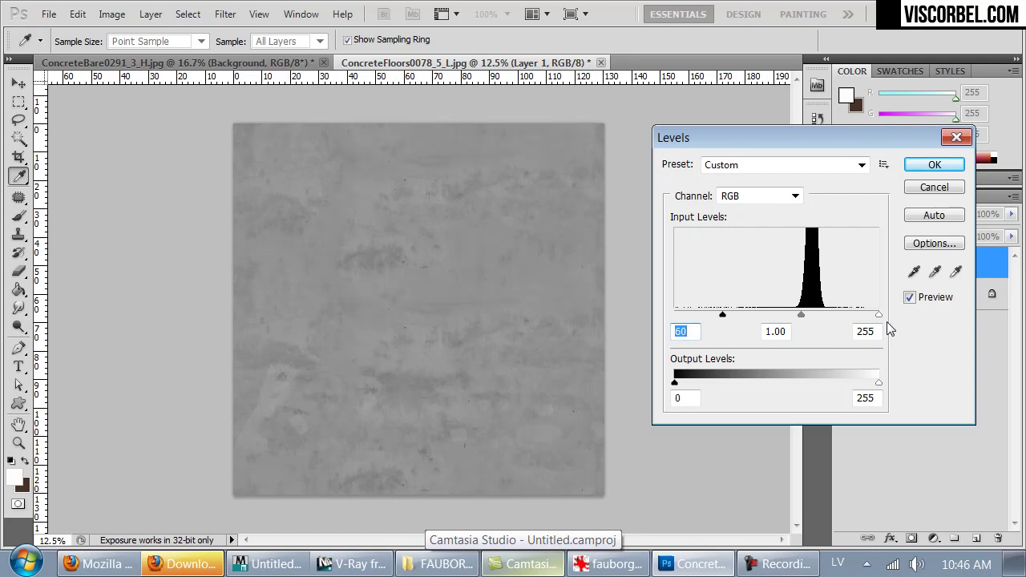
drag(879, 315, 856, 317)
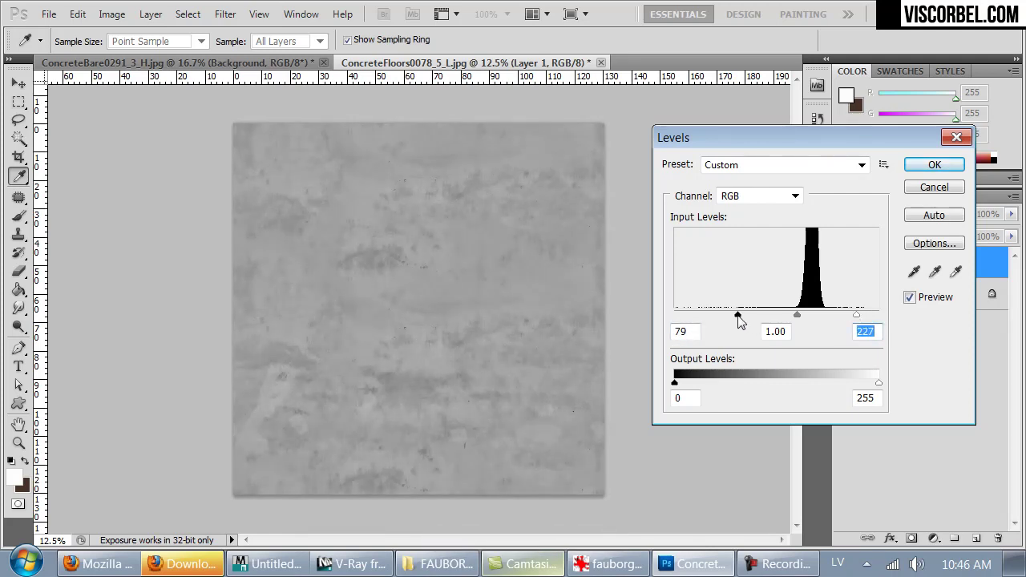
drag(735, 320, 752, 322)
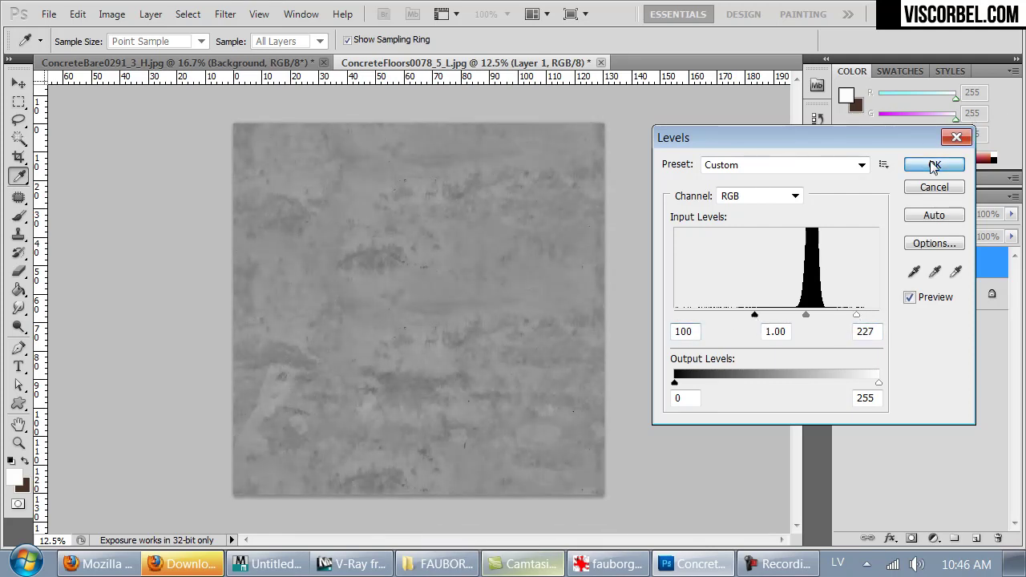
click(934, 164)
- Try the blending modes from Darken onward on the plaster layer and set it to Soft Light over the concrete floor
key(m)
click(881, 212)
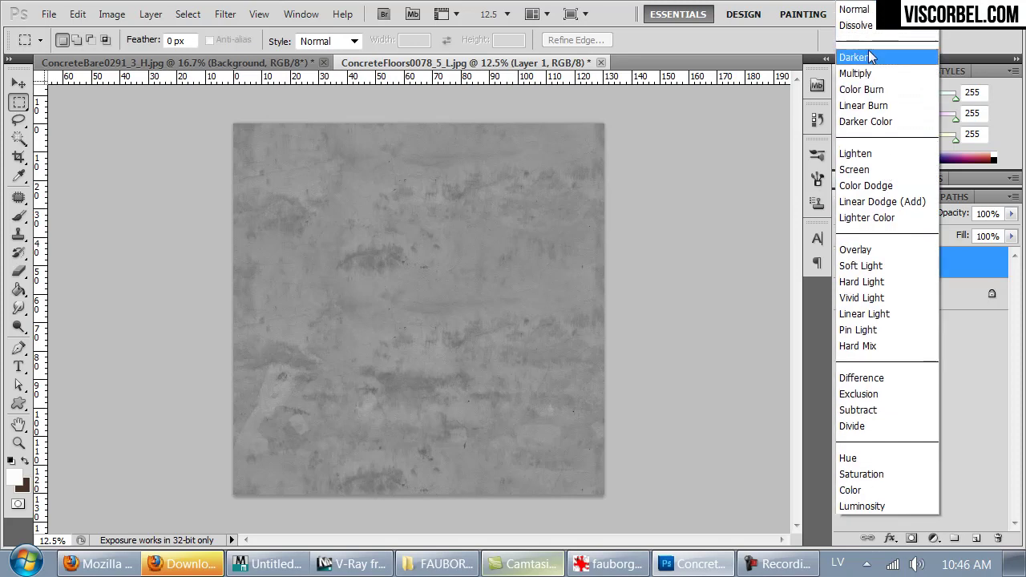
click(868, 53)
key(Down)
key(Down)
key(Down)
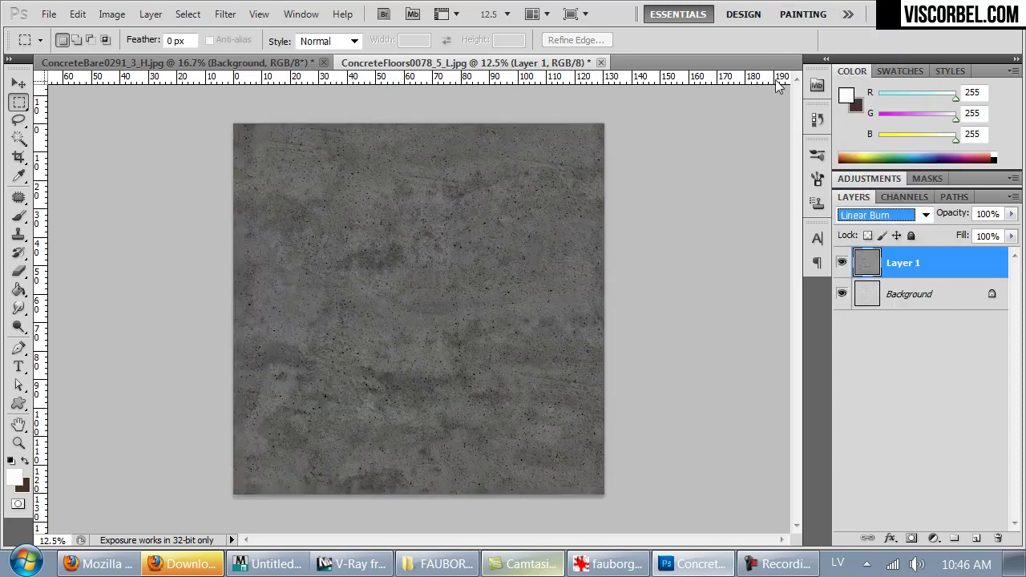
key(Down)
key(Down)
key(Down)
key(Down)
key(Down)
key(Down)
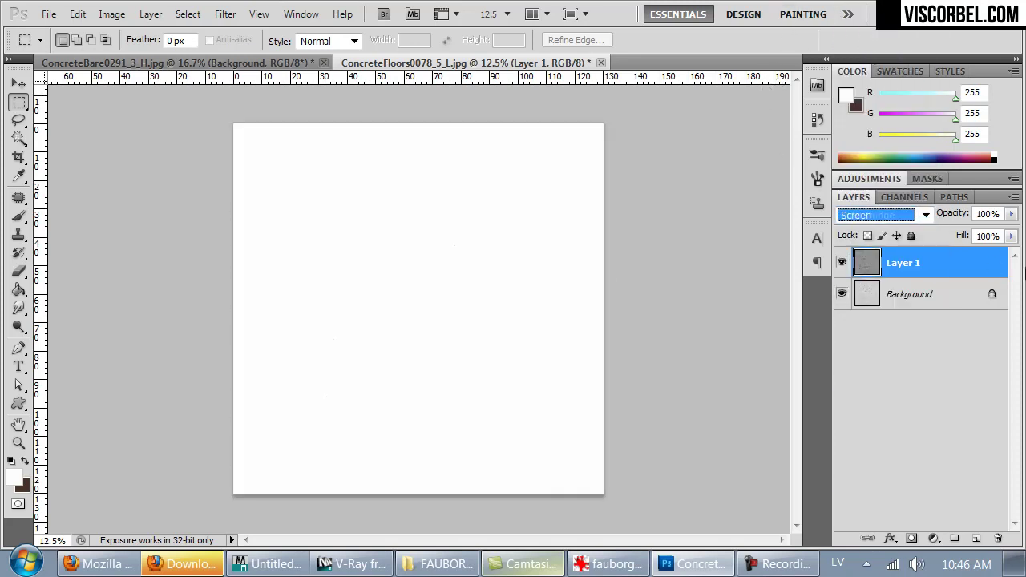
key(Down)
key(Down)
key(Down)
key(Down)
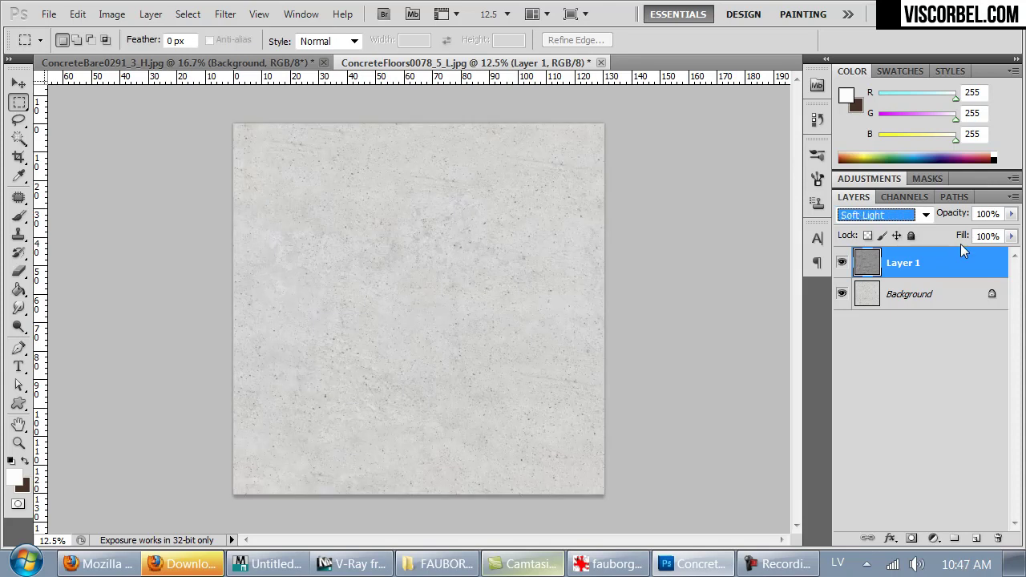
- Try different blend modes on Layer 1, ending with Subtract at about 33% opacity
key(Down)
key(Down)
key(Down)
key(Down)
key(Down)
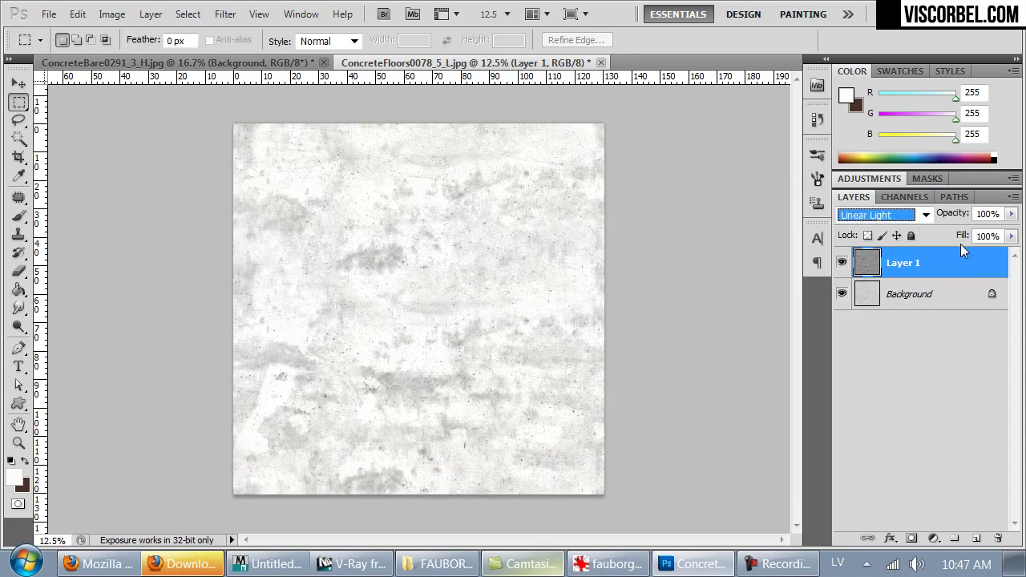
key(Down)
key(Down)
key(Up)
click(1012, 215)
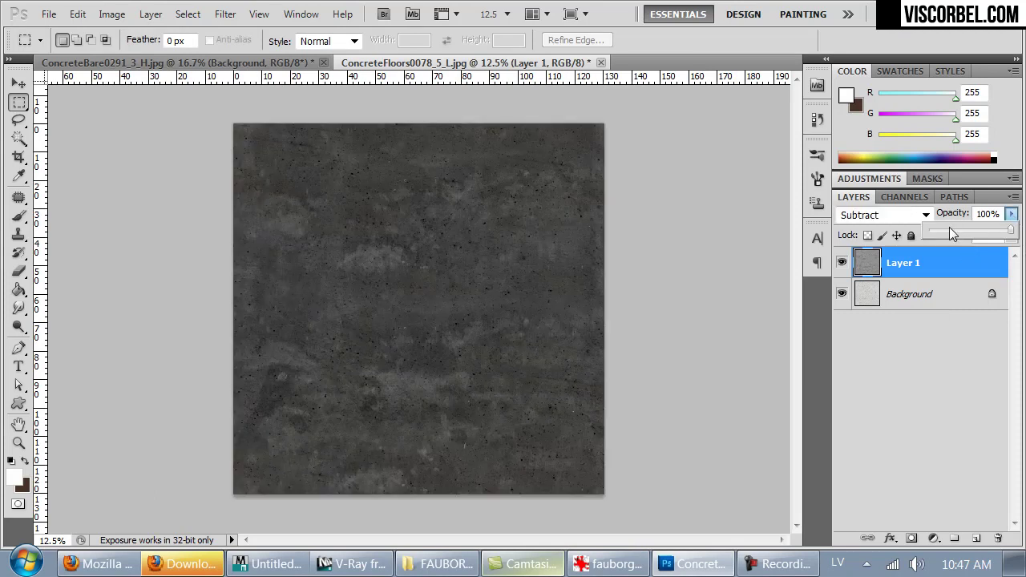
drag(1011, 231, 943, 230)
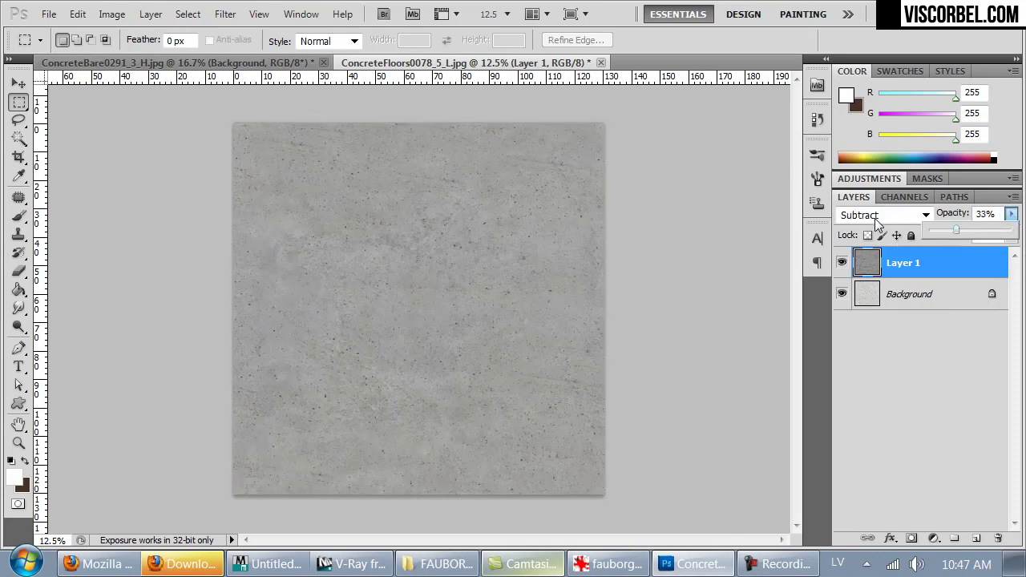
- Blend Layer 1 over the background with the Darken mode at about 40% opacity
click(881, 215)
click(863, 57)
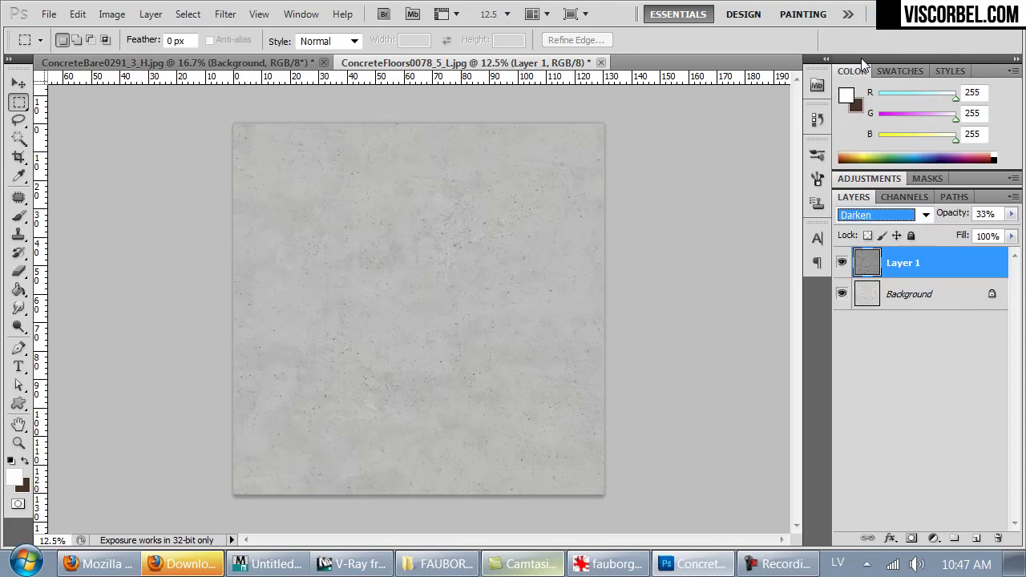
click(1011, 214)
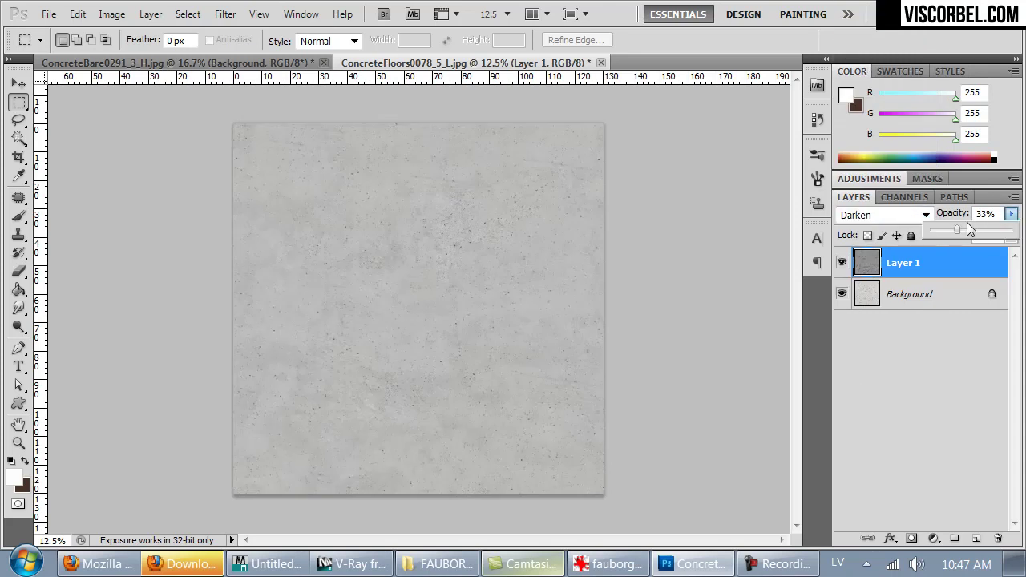
click(970, 231)
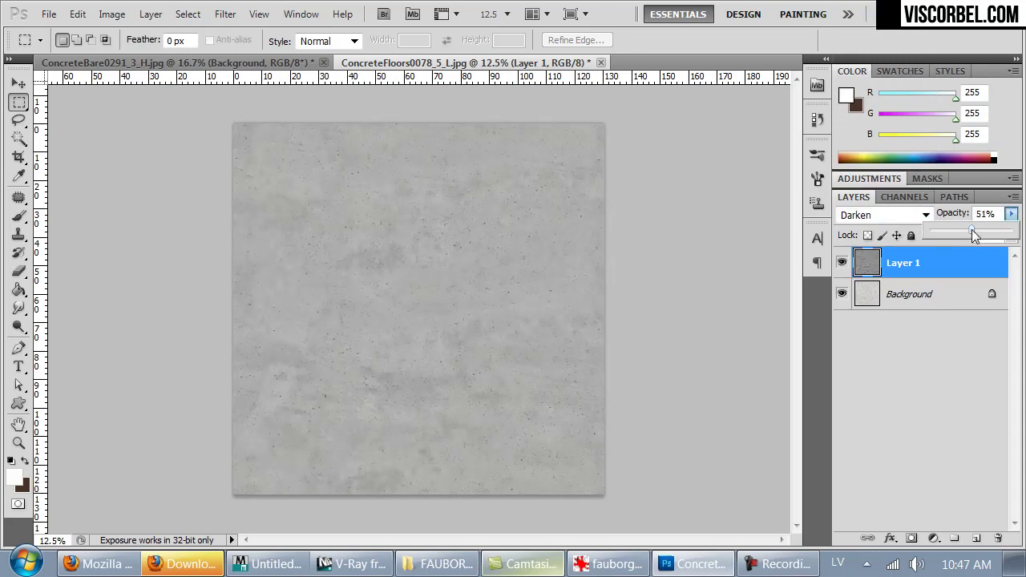
drag(964, 231, 961, 231)
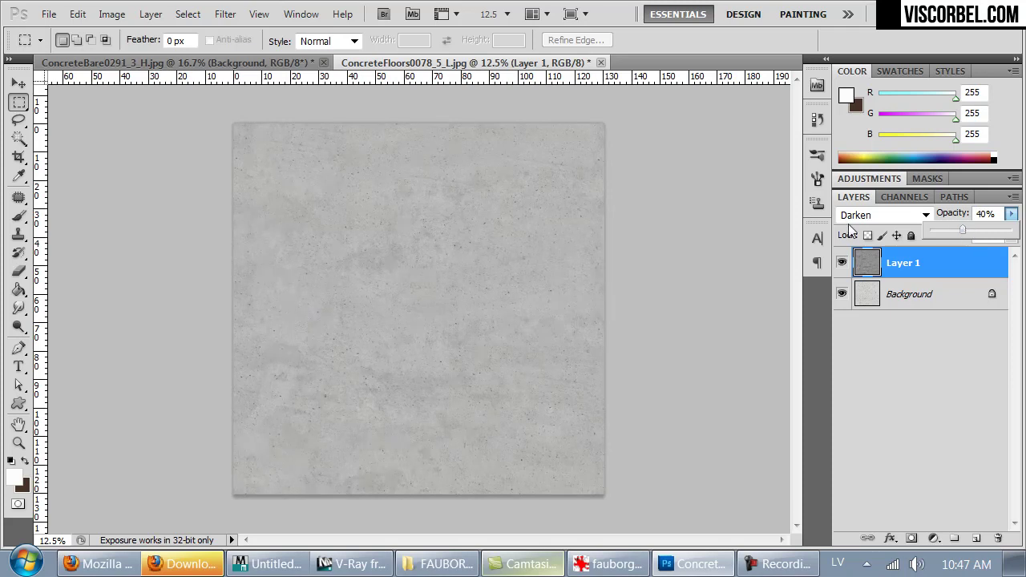
click(739, 256)
- Merge Layer 1 down into the Background layer
click(893, 288)
click(893, 273)
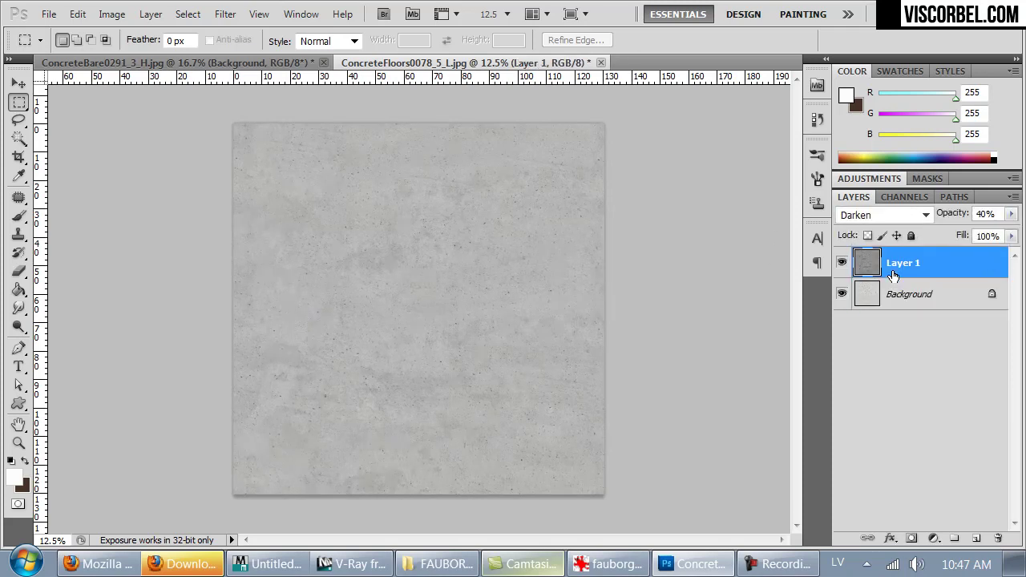
key(ctrl+e)
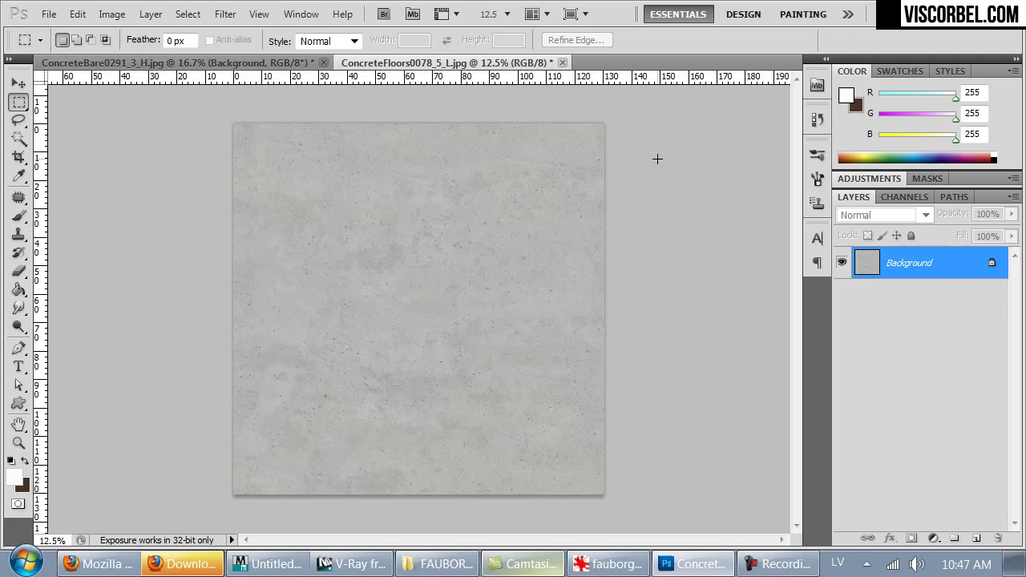
- Increase the merged texture's contrast with Levels, using a black input of 84 and a white input of 220
key(ctrl+l)
drag(674, 316, 699, 316)
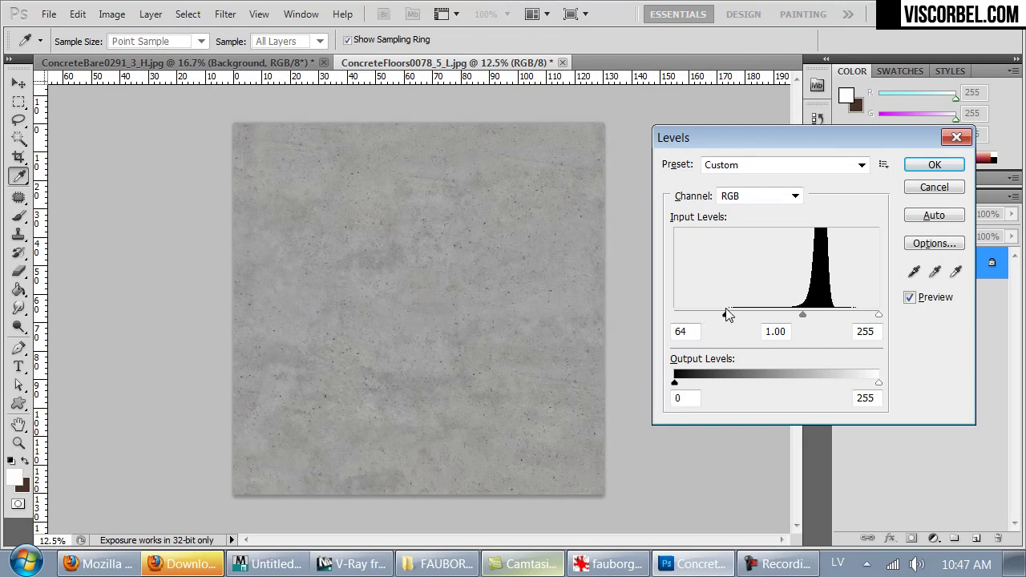
drag(879, 316, 852, 316)
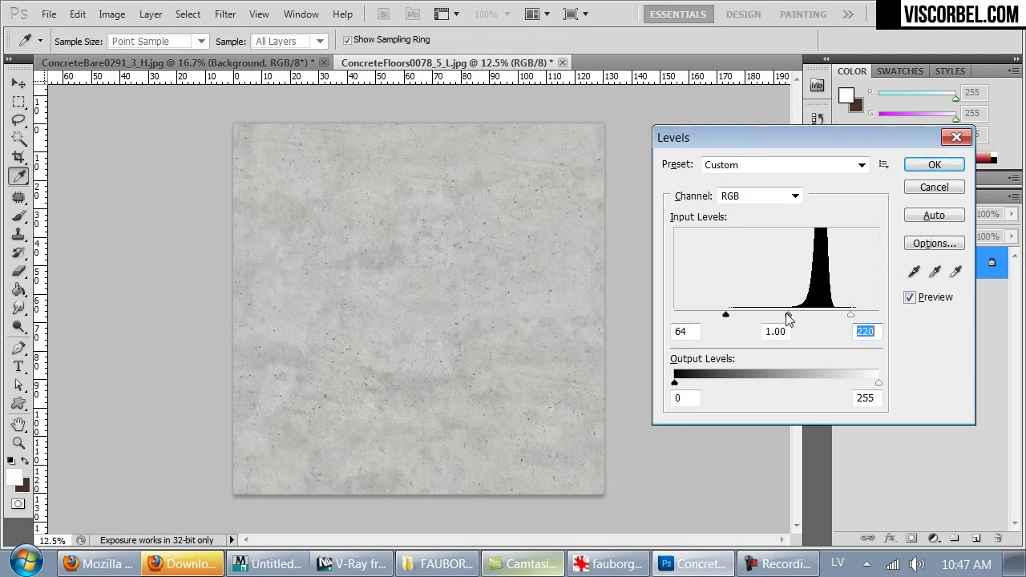
drag(732, 311, 741, 315)
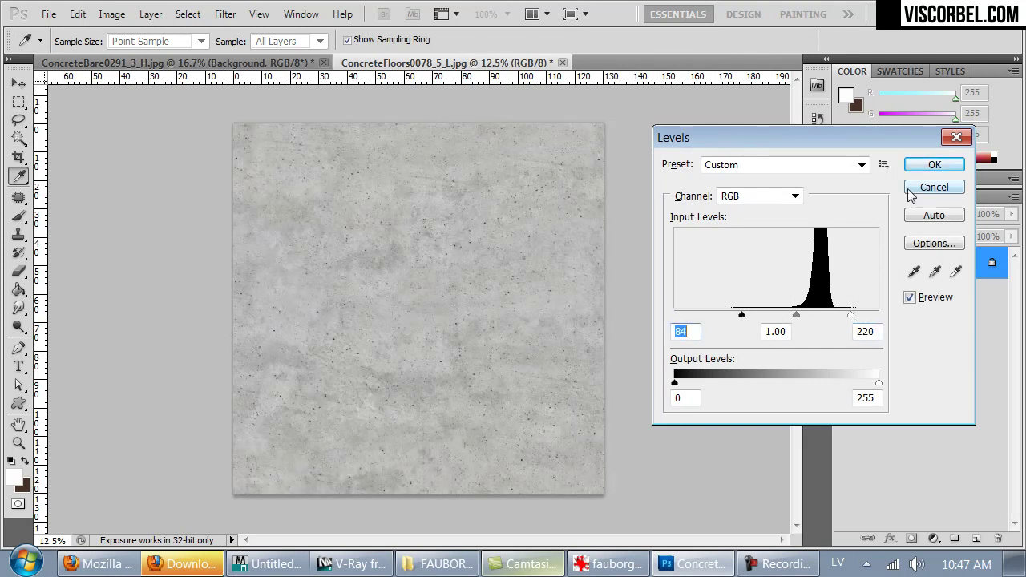
click(934, 166)
- Save the texture as a PNG named Floor_mix in the Modeling project's textures folder
key(ctrl+shift+s)
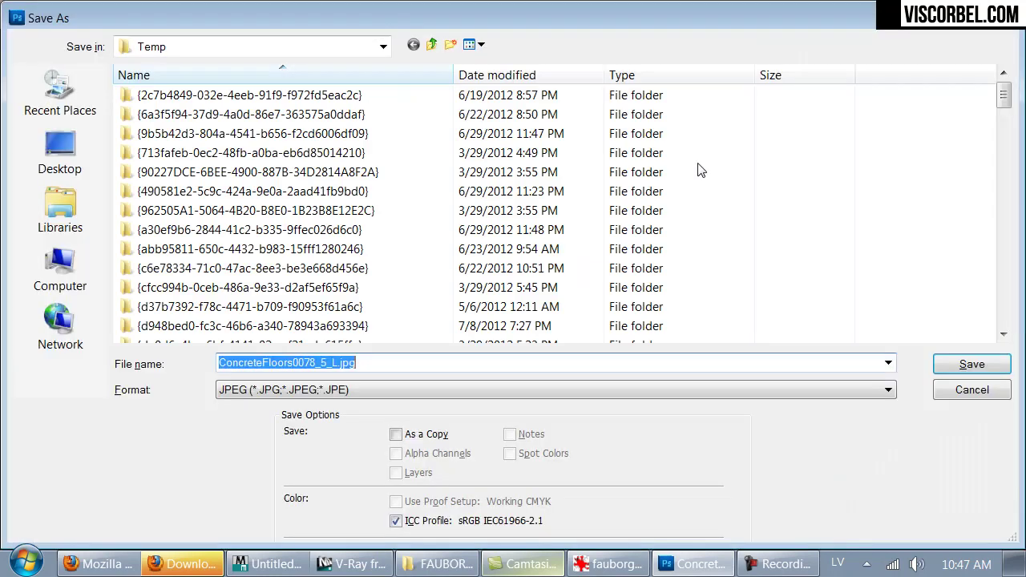
click(58, 150)
double_click(140, 150)
double_click(144, 156)
click(313, 391)
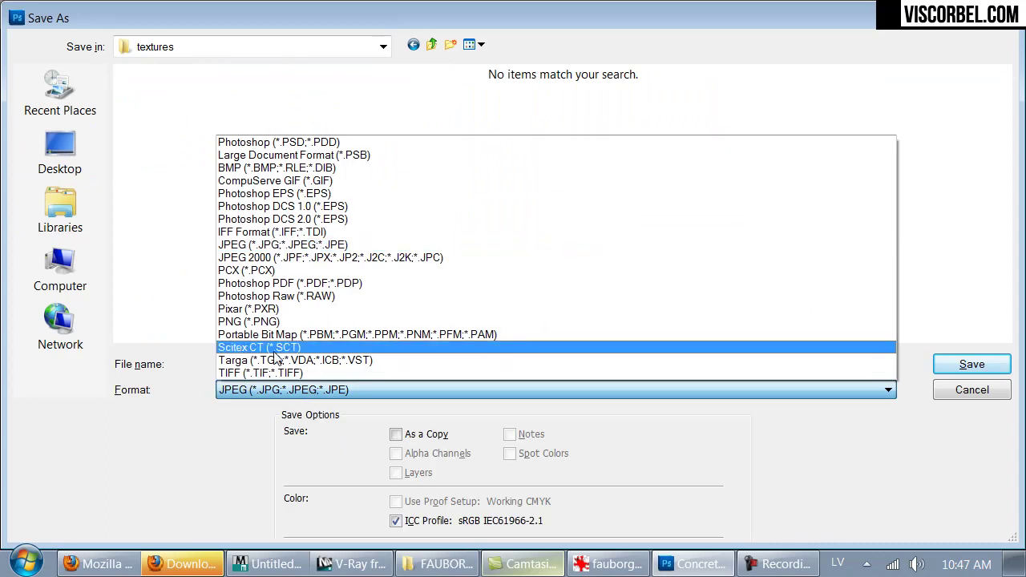
click(280, 321)
text(Floor_mix)
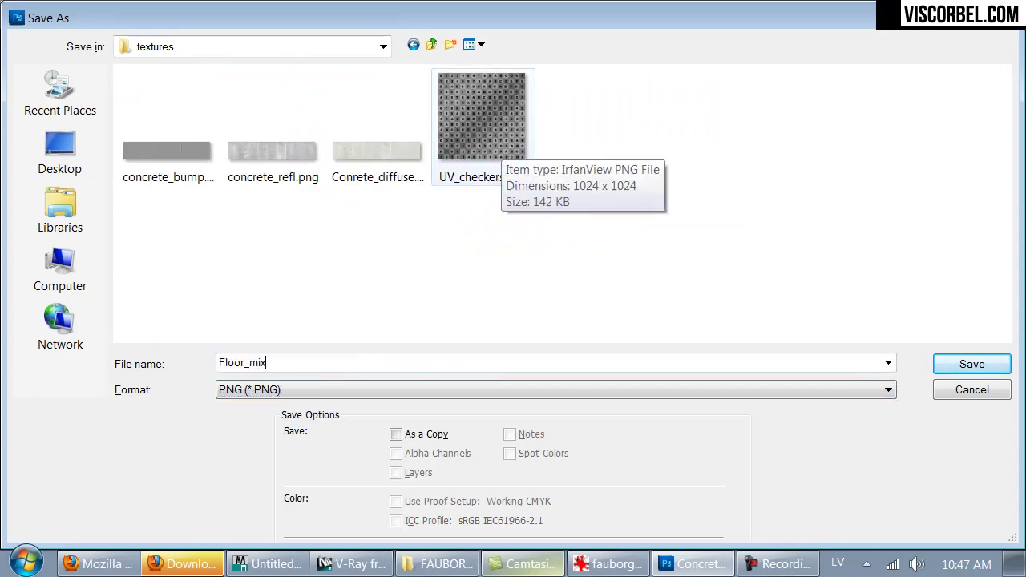
key(Return)
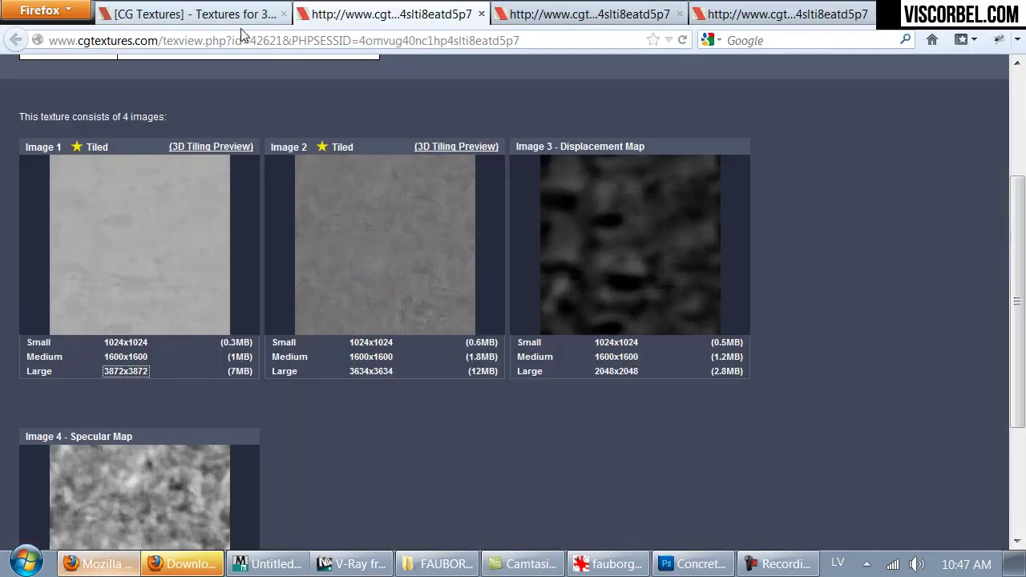
- Switch to Firefox, browse the bare plaster textures on CG Textures and open PlasterBare0065
click(179, 16)
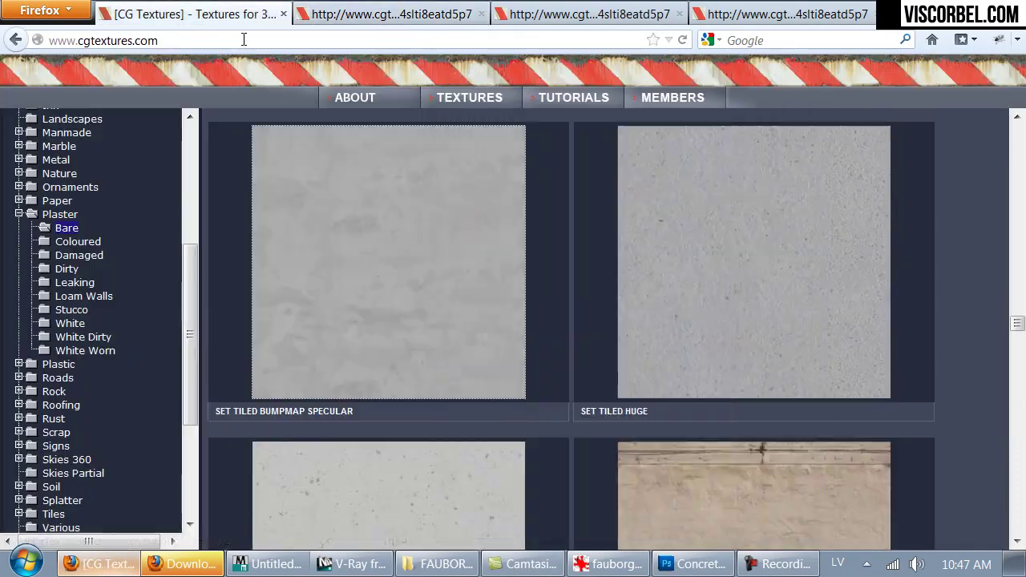
scroll(659, 371, down, 8)
scroll(1017, 337, down, 10)
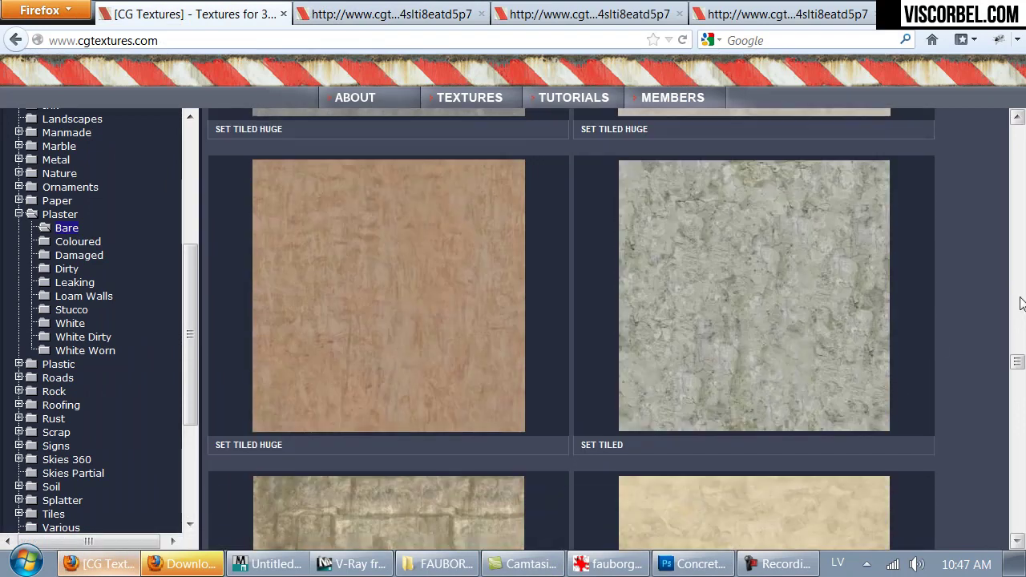
scroll(1017, 306, down, 10)
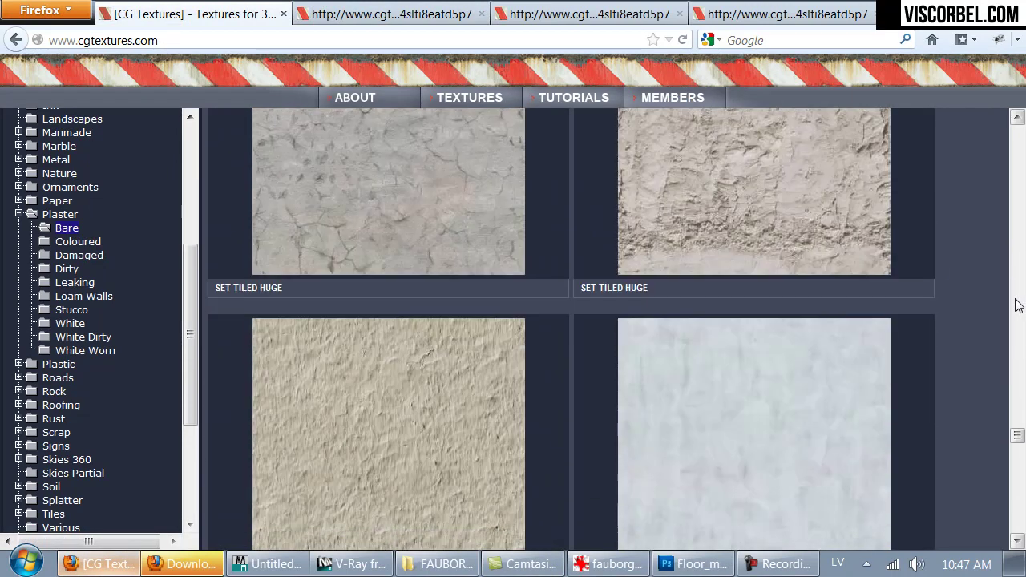
scroll(1016, 305, down, 4)
scroll(986, 311, up, 3)
mouse_move(732, 308)
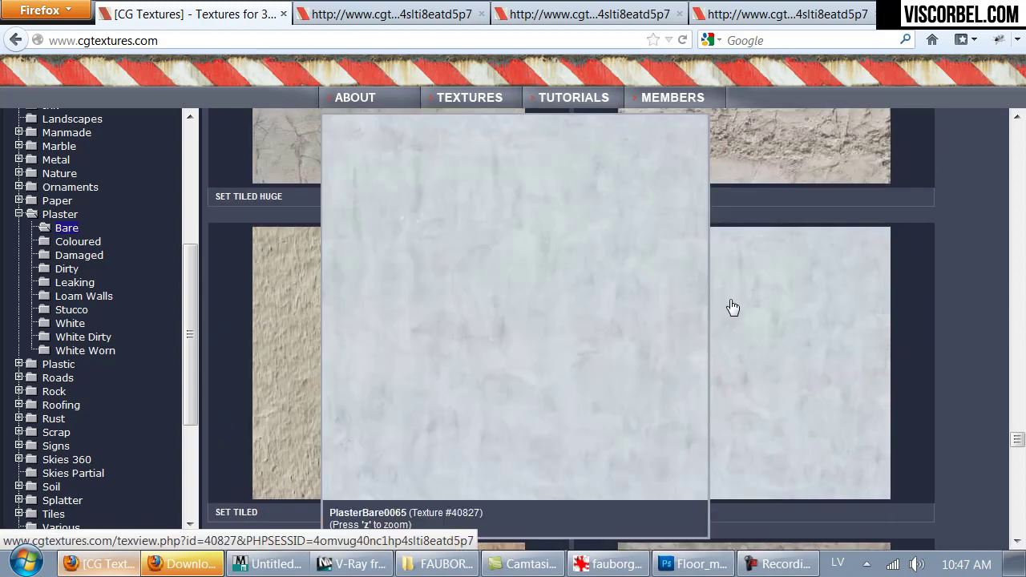
scroll(732, 308, down, 4)
scroll(733, 307, up, 4)
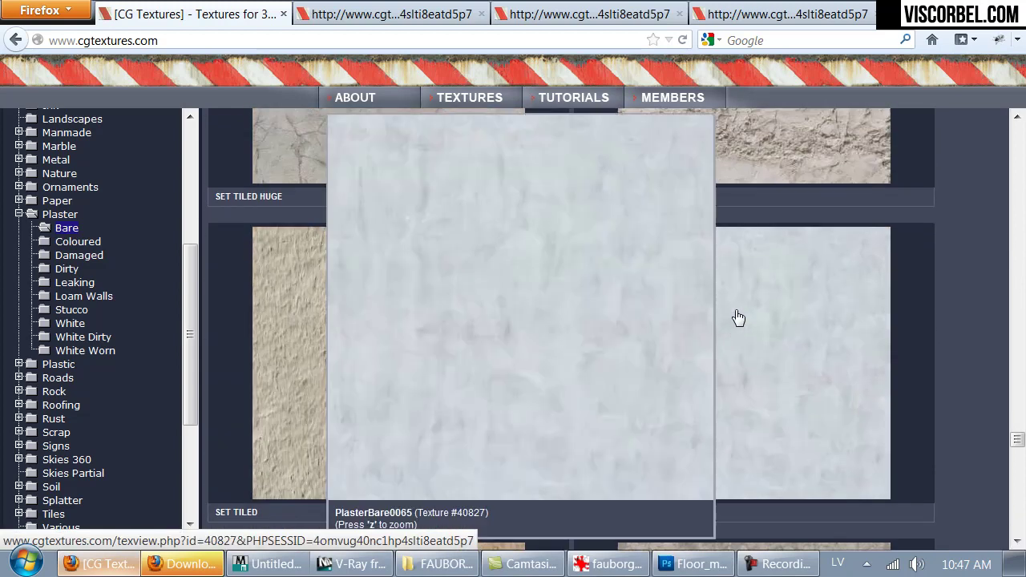
click(738, 318)
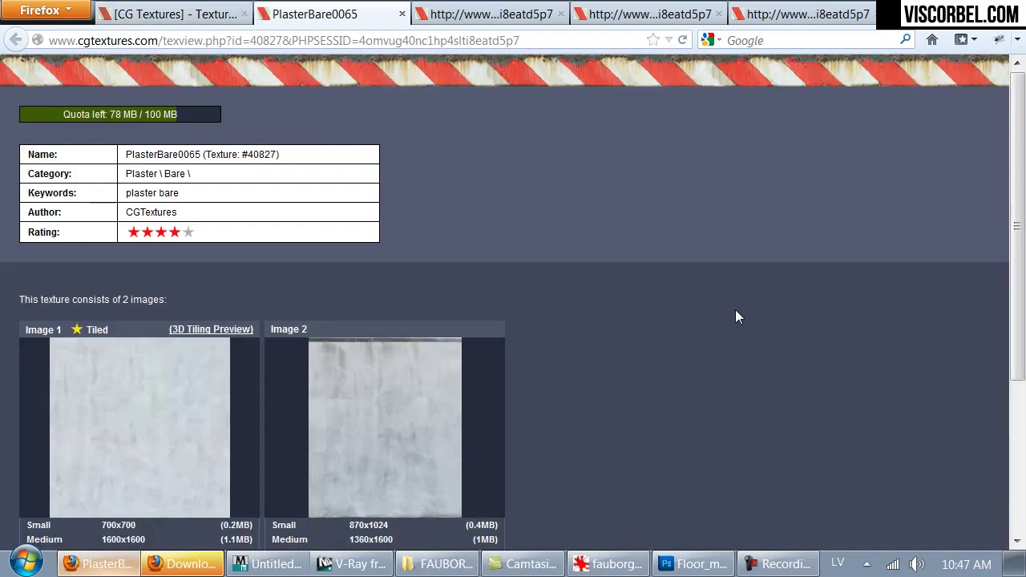
- Download the tiled PlasterBare0065 image in the Huge 4350x4350 size
scroll(716, 298, down, 4)
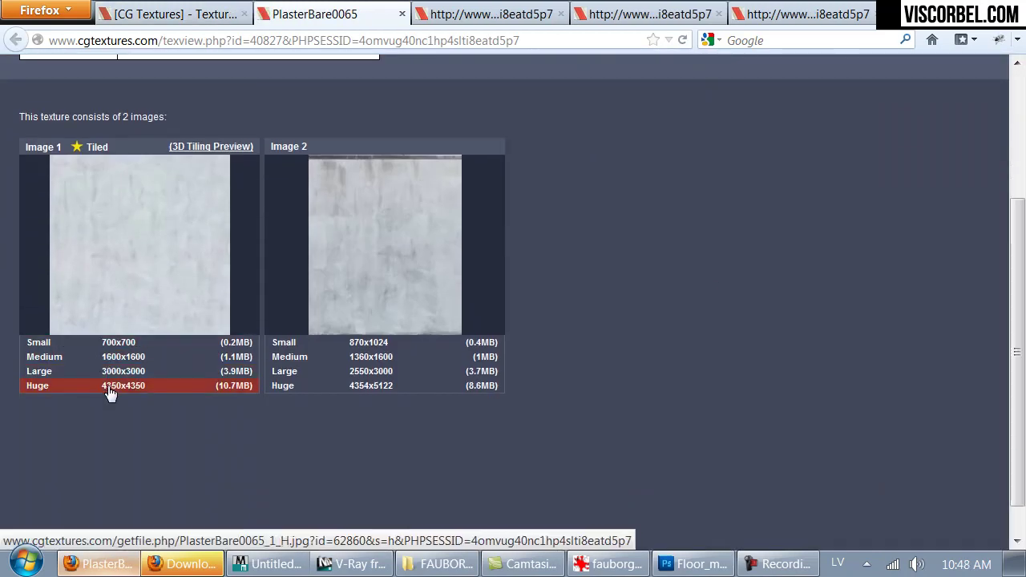
click(107, 386)
click(298, 287)
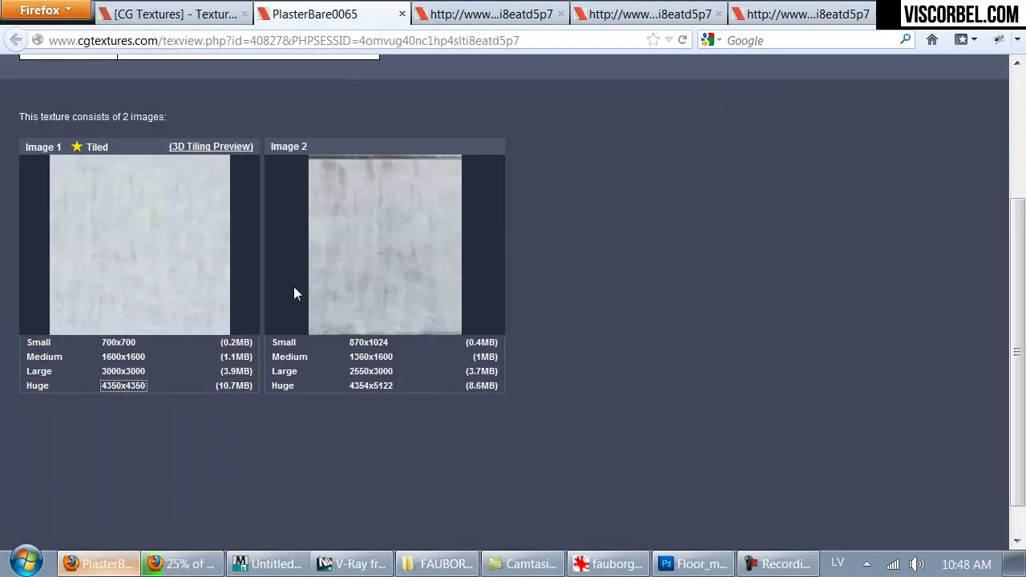
- Switch to 3ds Max and rename the VRayMtl material as Floor
click(298, 564)
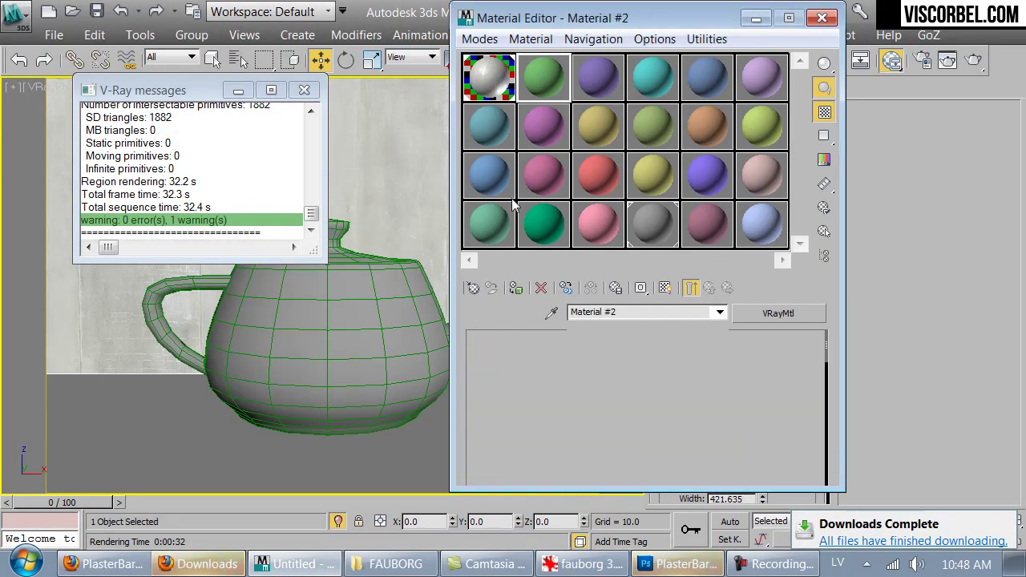
click(617, 312)
text(Floor)
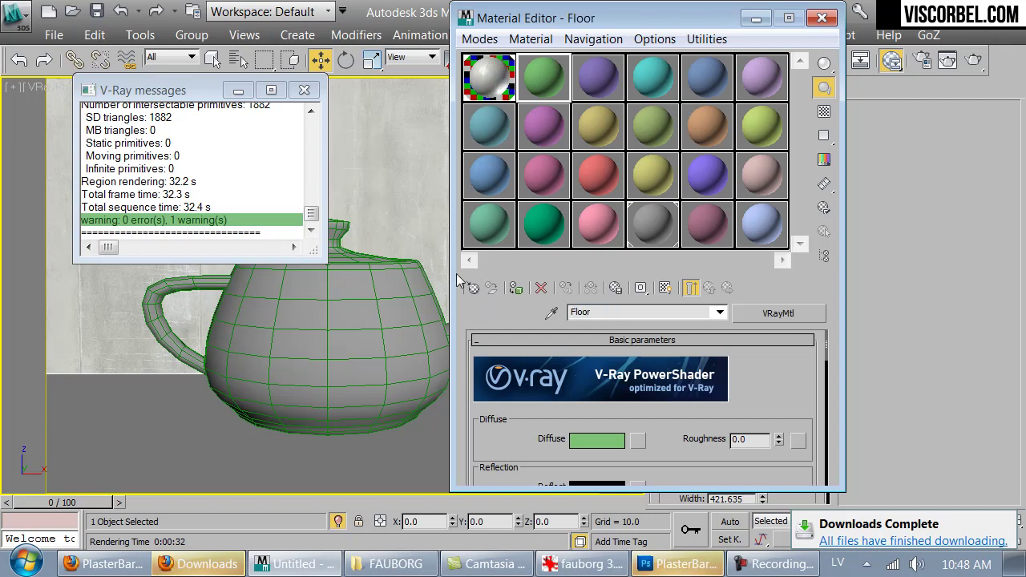
- Assign a Mix map to the Floor material's diffuse and load Floor_mix.png as its mix amount bitmap
click(637, 439)
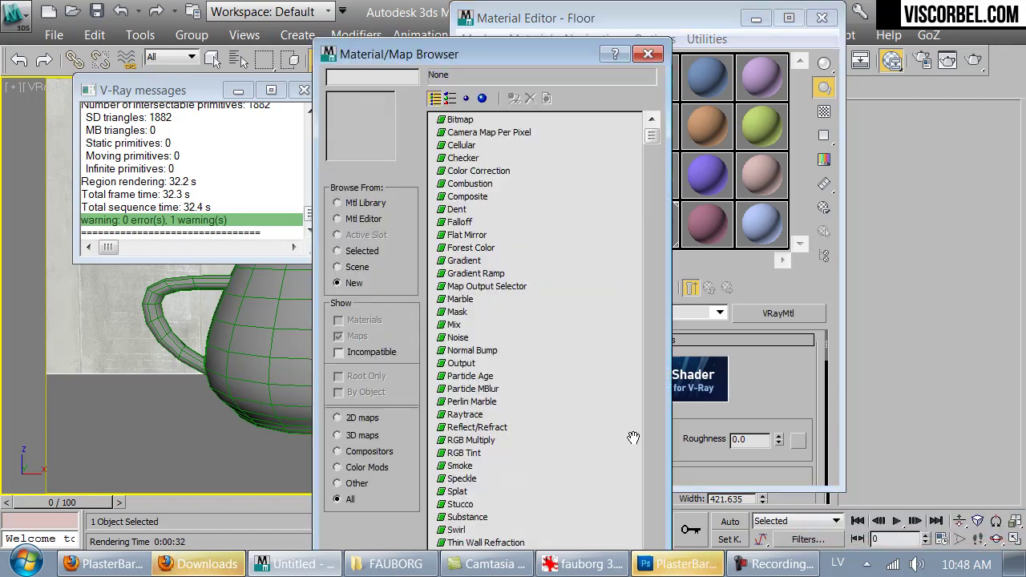
double_click(457, 325)
click(716, 436)
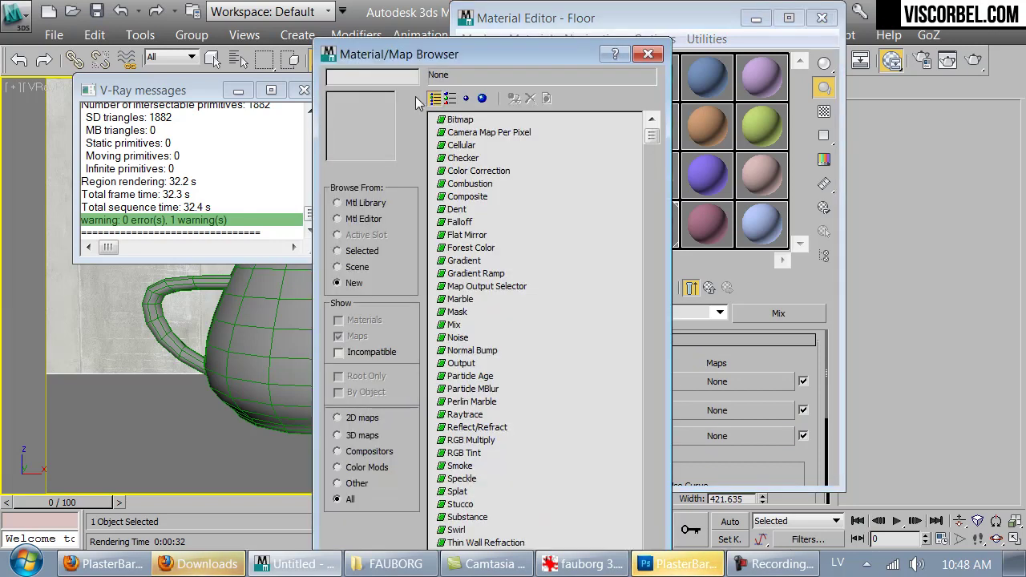
double_click(456, 120)
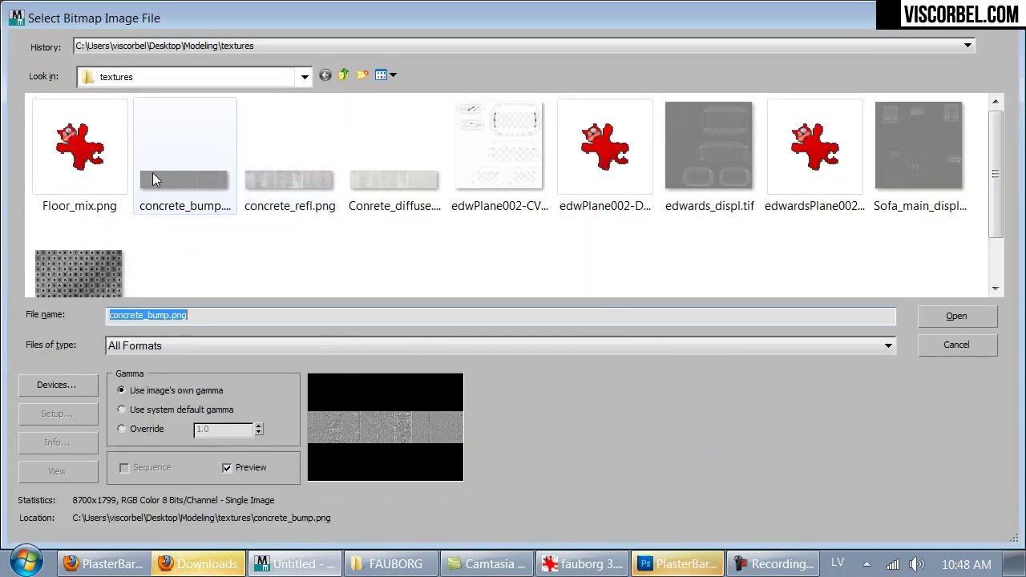
double_click(92, 180)
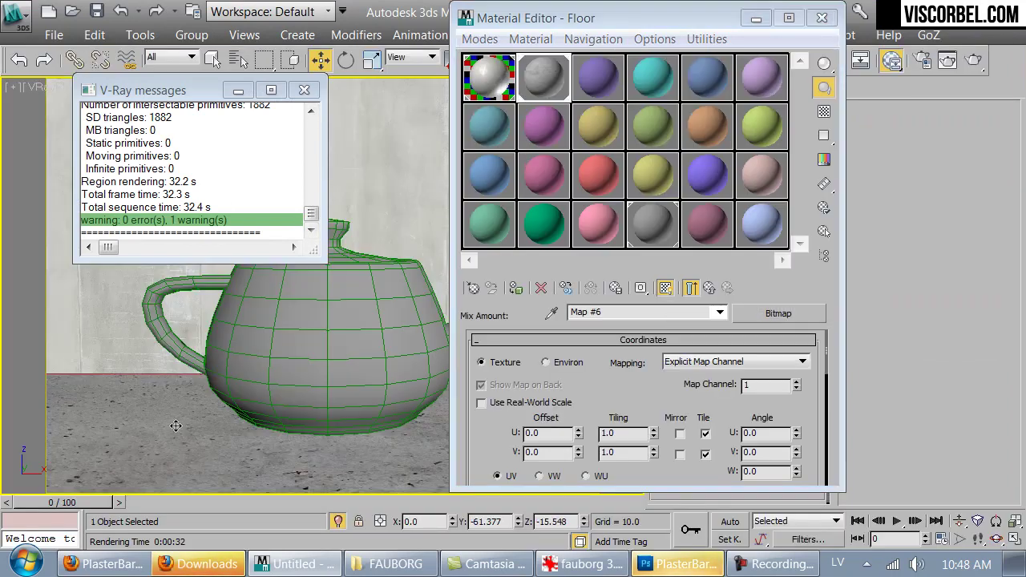
- Close the V-Ray messages window and isolate the floor plane in the Top view
click(304, 89)
drag(641, 17, 544, 79)
key(alt+q)
key(t)
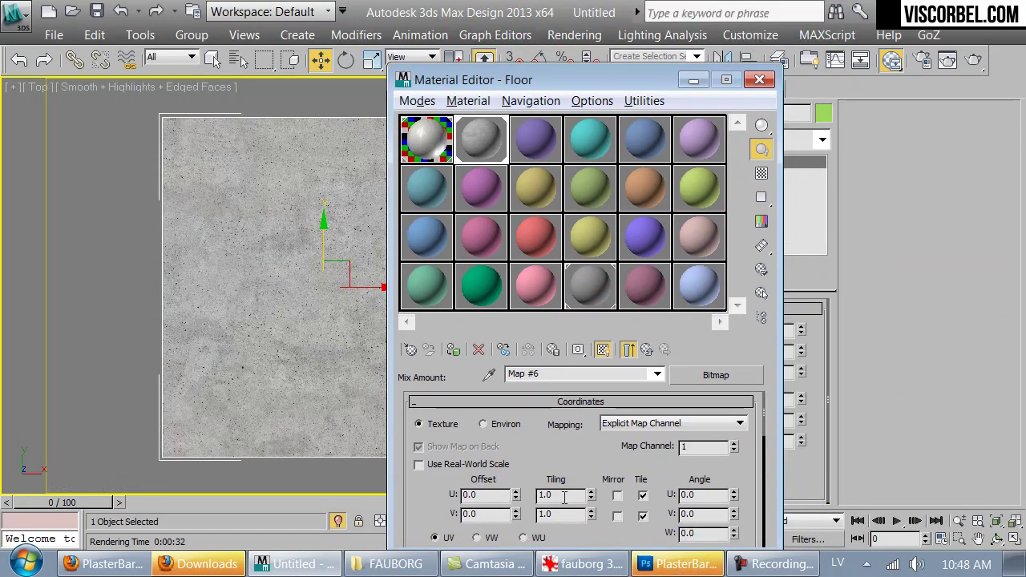
- Set the Floor_mix bitmap's U and V tiling to 2.0 and return to the camera view
text(2)
key(Tab)
text(2)
key(Return)
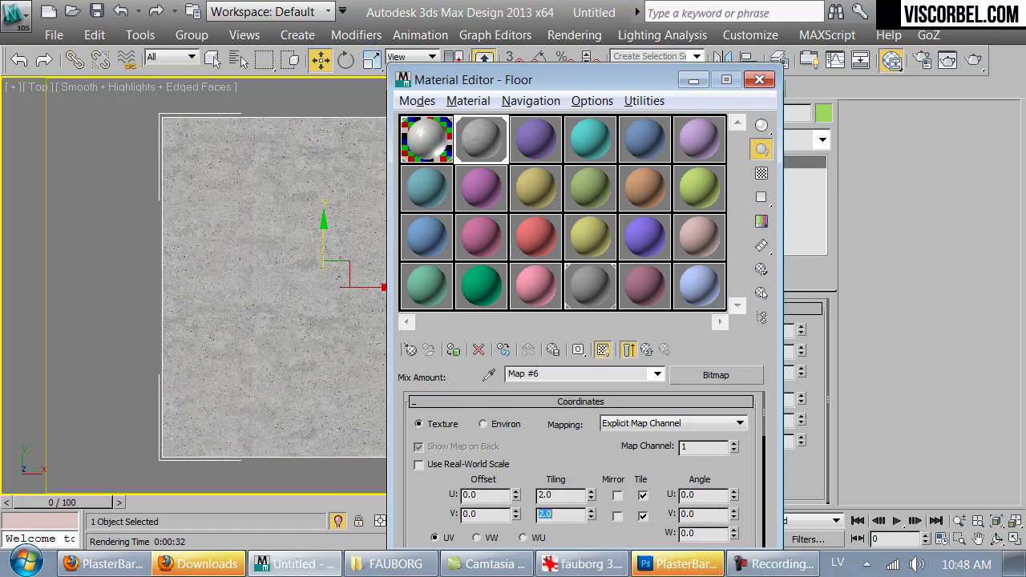
key(c)
drag(624, 83, 669, 27)
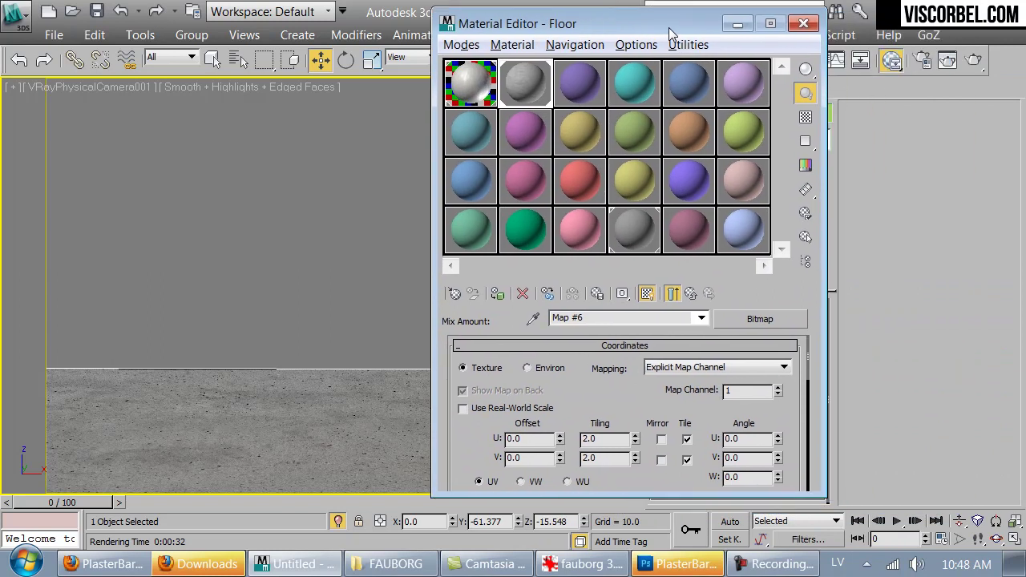
- Set Color #1 of the Mix map to a dark bluish grey, RGB 10, 10, 15
click(673, 293)
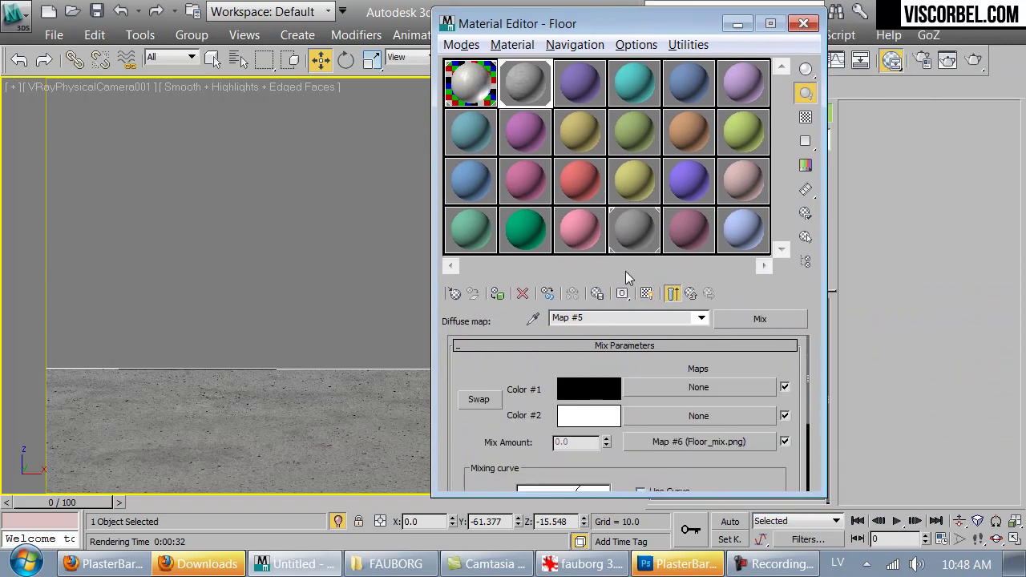
click(577, 390)
drag(604, 207, 670, 183)
click(641, 189)
drag(593, 206, 582, 206)
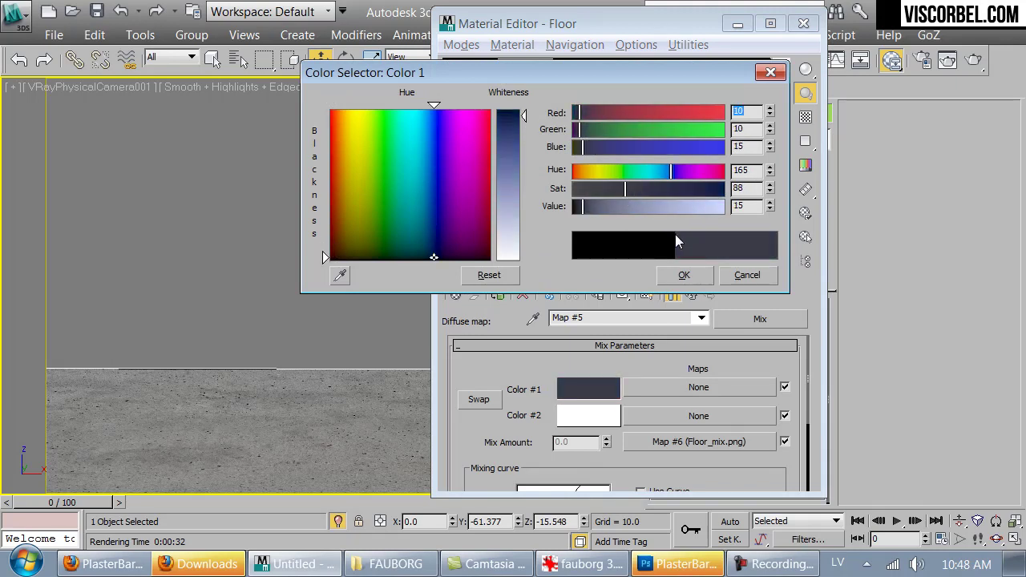
click(683, 274)
- Copy Color #1 of the Mix map onto Color #2 and lighten it to RGB 21, 24, 31
right_click(593, 383)
click(629, 393)
right_click(593, 415)
click(625, 446)
click(596, 420)
drag(584, 209, 591, 205)
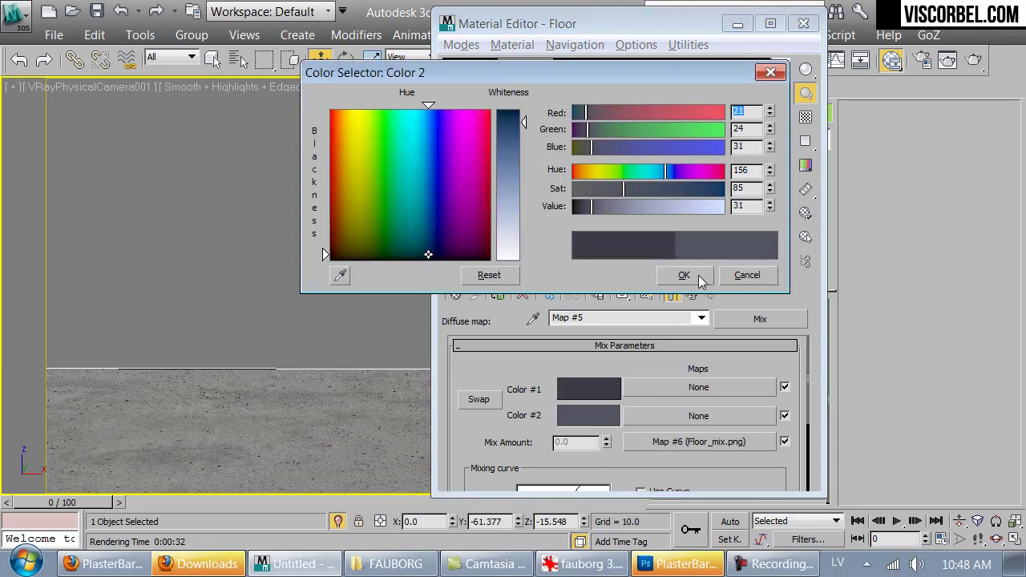
click(698, 273)
- Inspect the enlarged material sample, show the Mix map in the viewport, and return to the Floor material's reflection settings
double_click(520, 88)
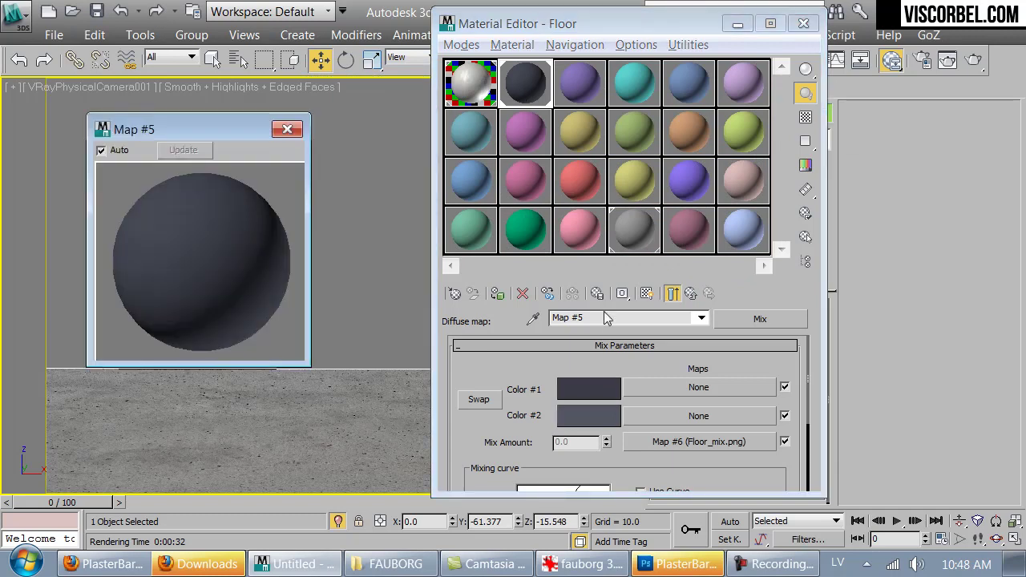
click(650, 294)
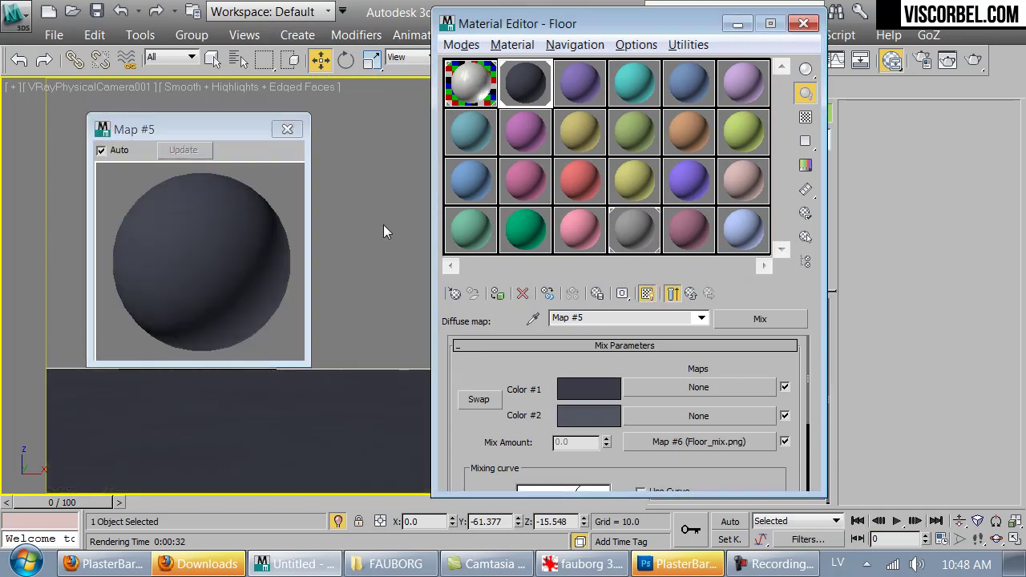
click(691, 294)
drag(659, 461, 668, 359)
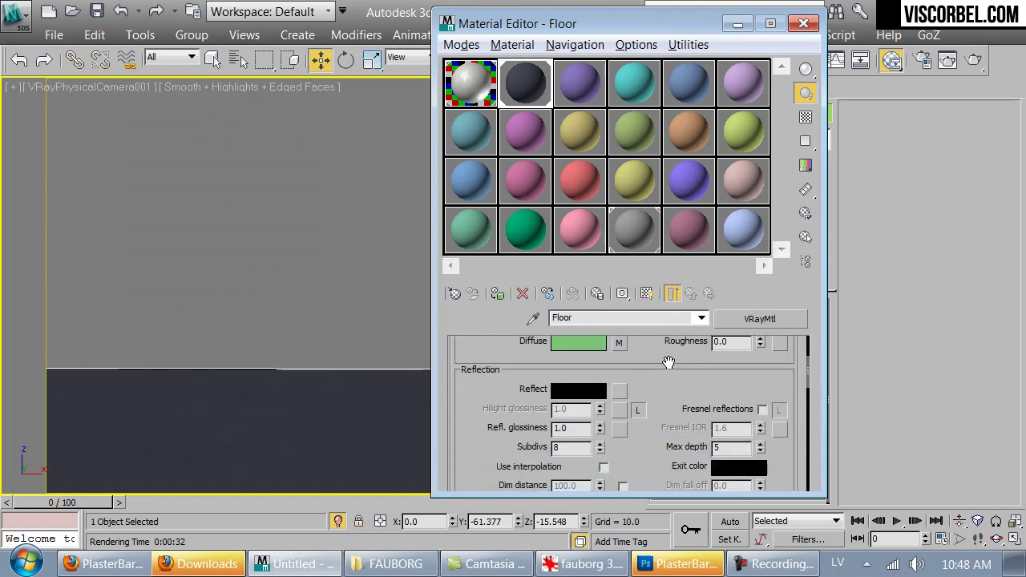
click(596, 391)
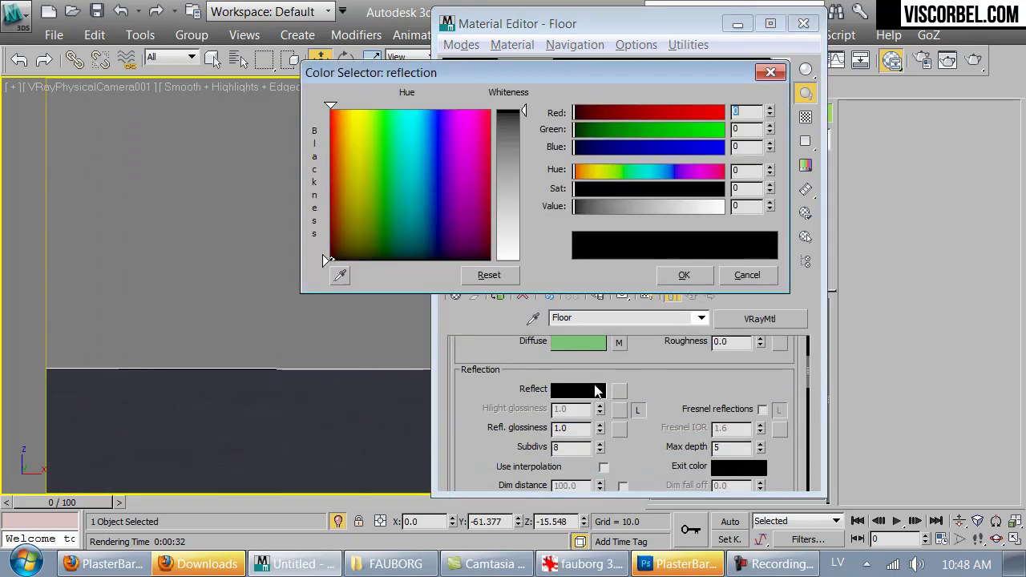
click(723, 275)
- Switch to Photoshop and desaturate PlasterBare0065_1_H.jpg with a Hue/Saturation saturation of -100
key(alt+Tab)
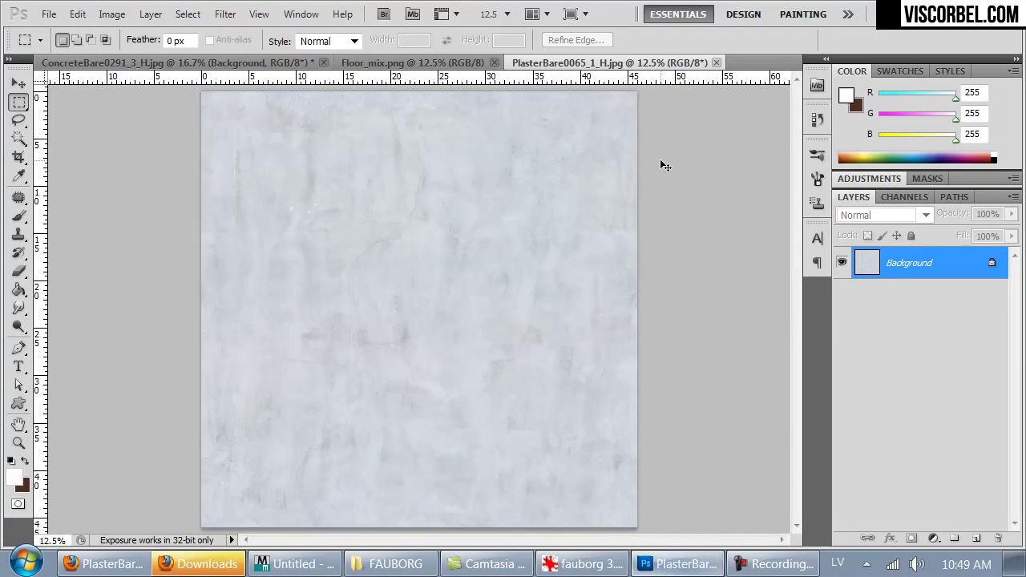
key(ctrl+u)
drag(708, 308, 548, 315)
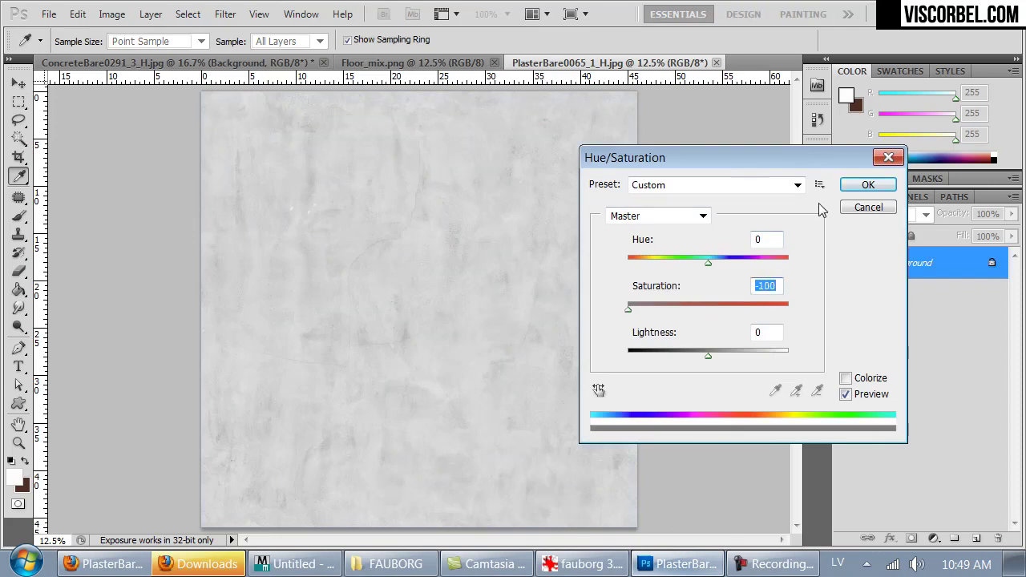
click(863, 185)
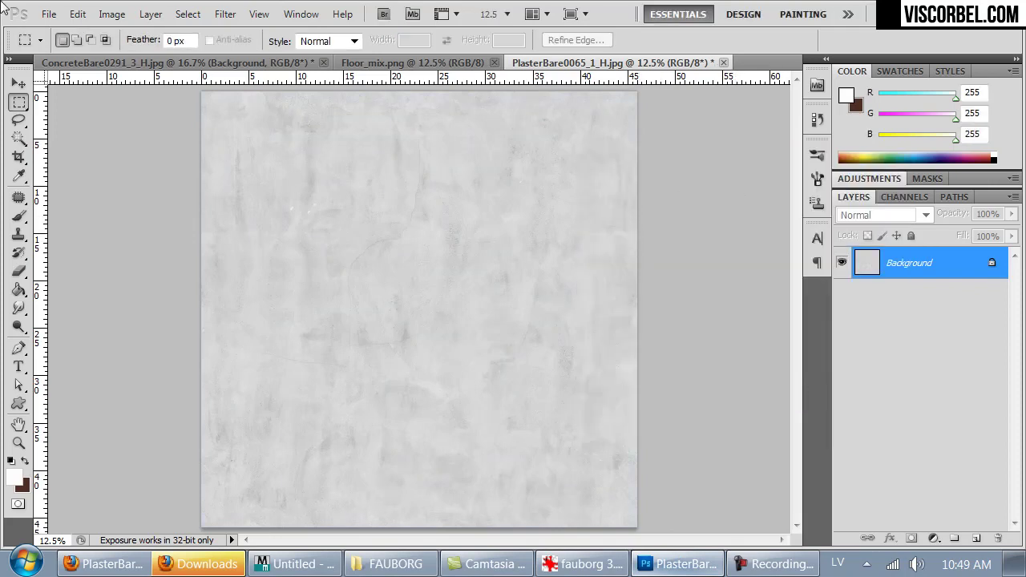
- Darken the plaster texture and raise its contrast by pulling the RGB curve down in a Curves adjustment
click(111, 14)
mouse_move(165, 64)
click(399, 108)
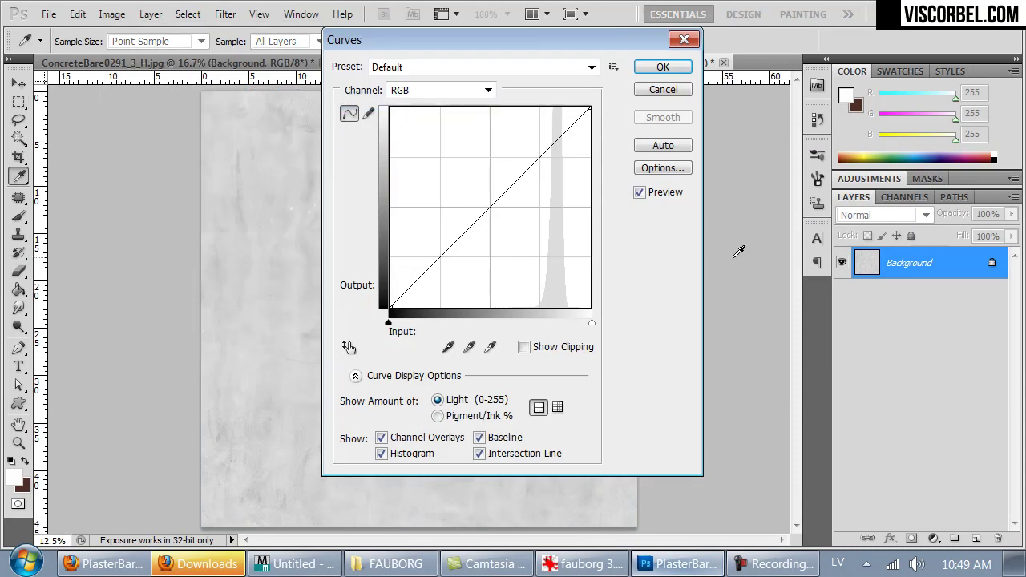
drag(494, 194, 522, 238)
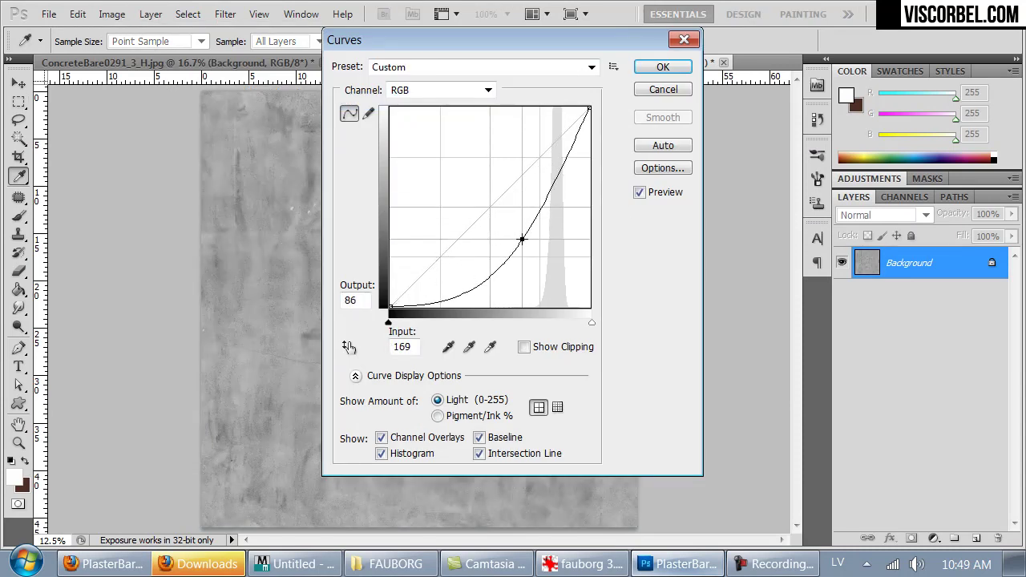
drag(487, 46, 731, 127)
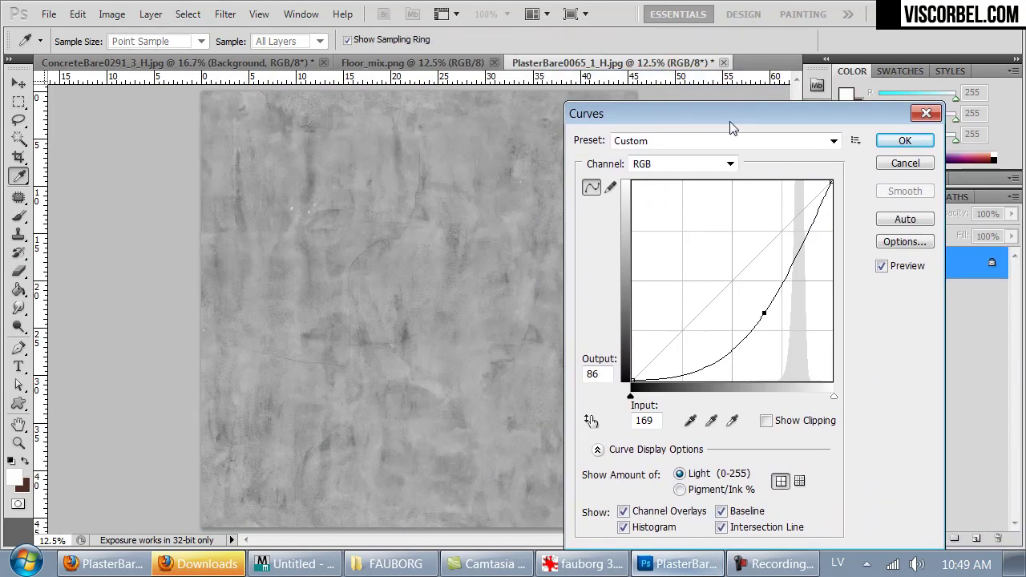
drag(762, 317, 789, 297)
click(904, 142)
- Apply a Gaussian Blur to the plaster texture to soften its fine grain and cracks
key(m)
key(ctrl+alt+0)
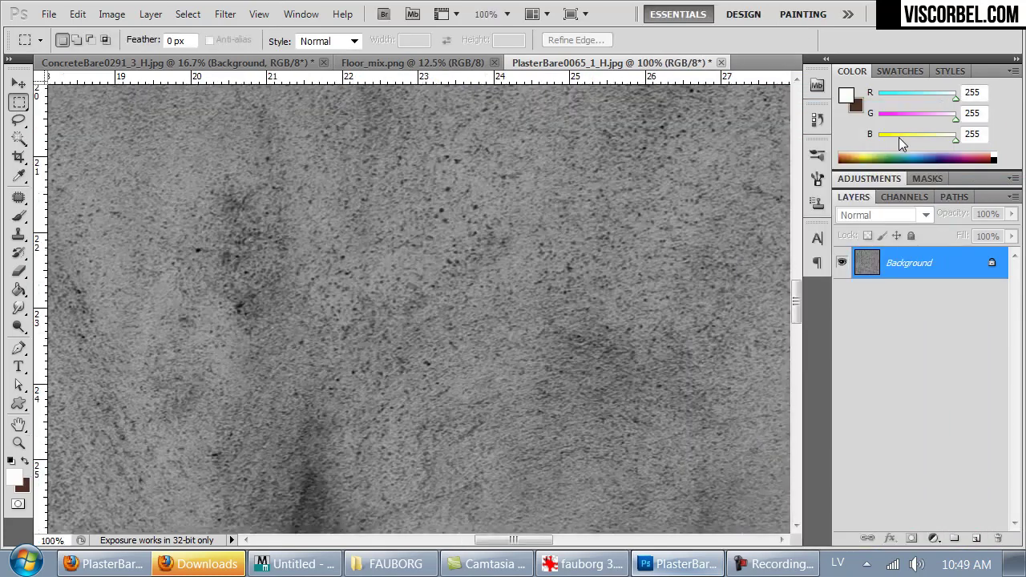
key(ctrl+minus)
key(ctrl+minus)
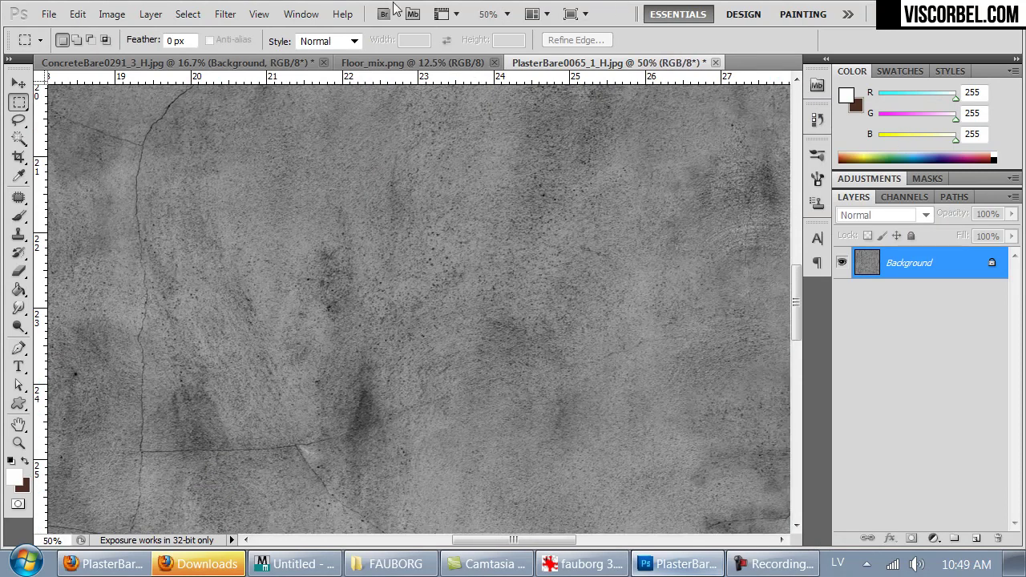
click(225, 14)
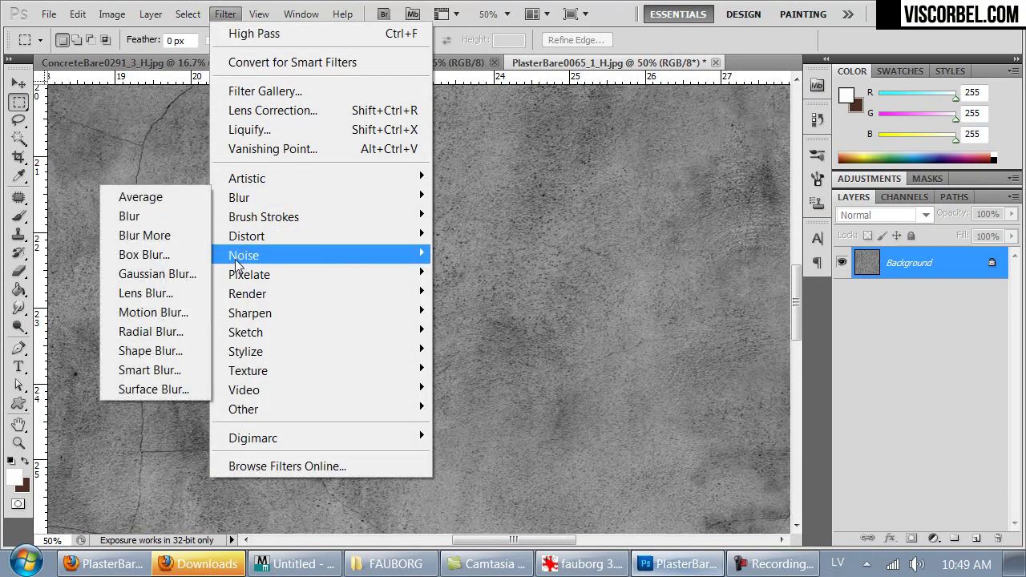
mouse_move(239, 200)
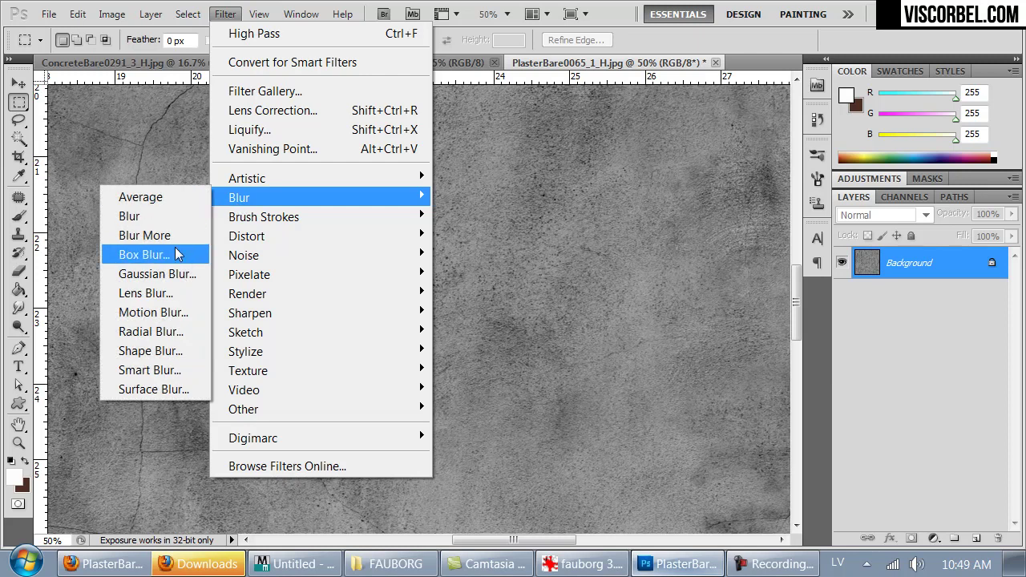
click(174, 272)
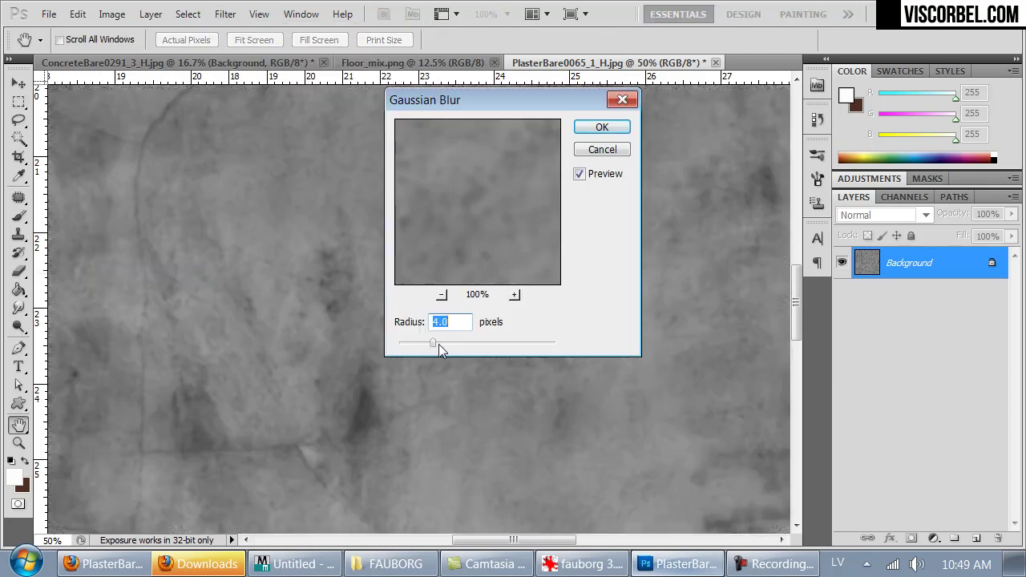
drag(444, 343, 450, 345)
click(582, 130)
key(ctrl+minus)
key(ctrl+minus)
key(ctrl+minus)
key(ctrl+minus)
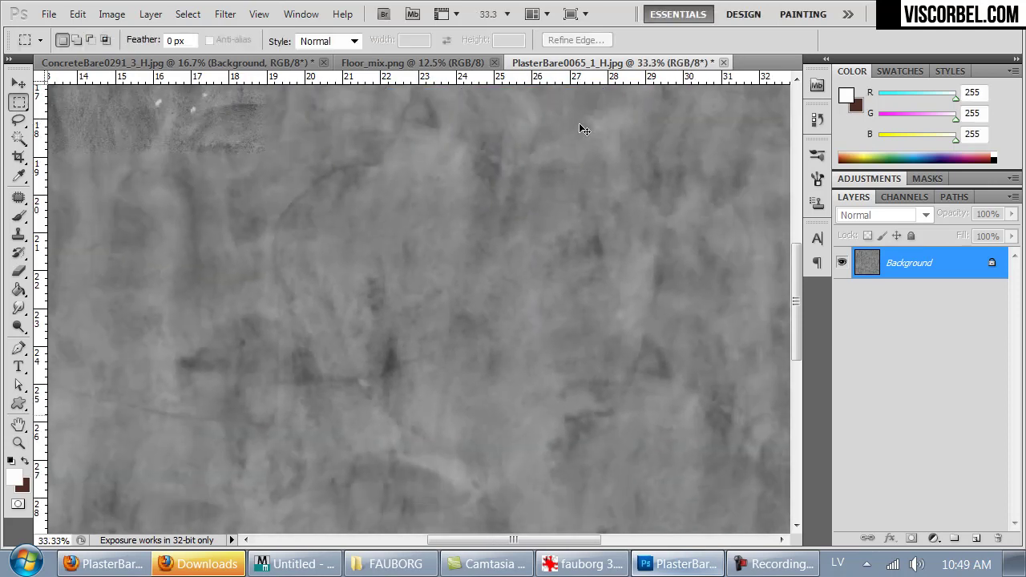
- Save the plaster texture as floor_refl in PNG format without interlacing, in the Modeling textures folder on the Desktop
key(ctrl+shift+s)
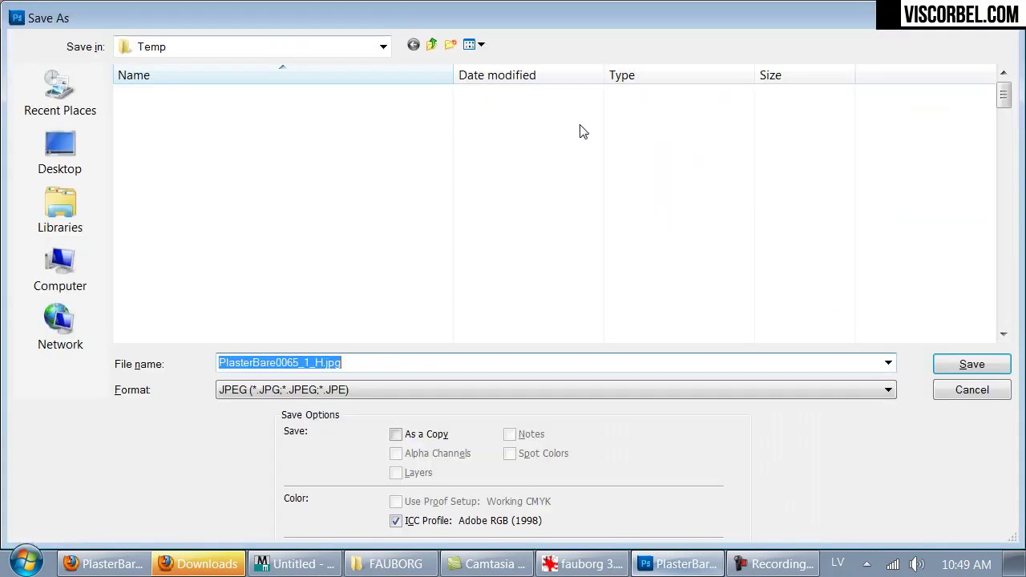
click(60, 152)
click(166, 156)
double_click(165, 156)
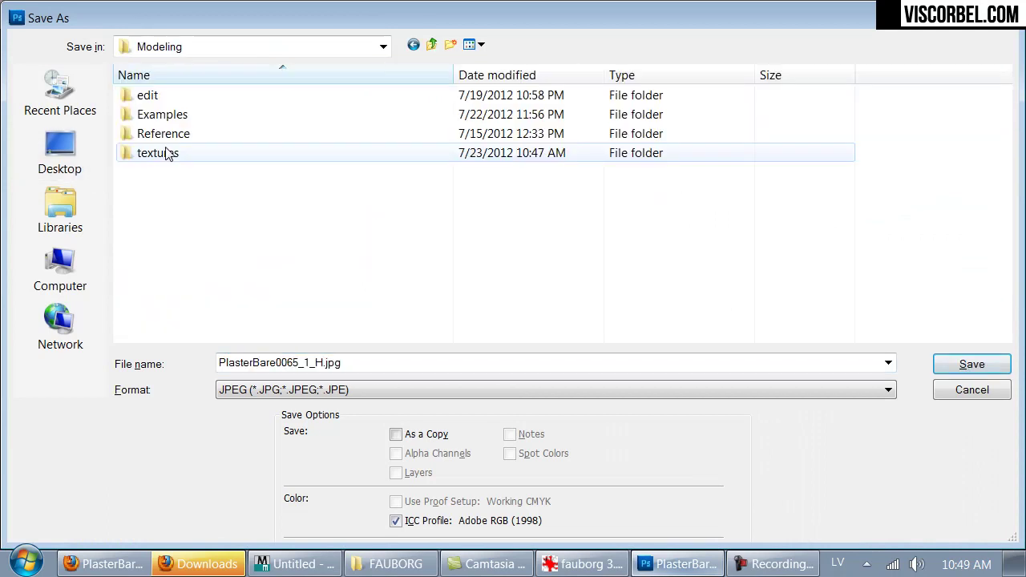
double_click(163, 154)
click(319, 389)
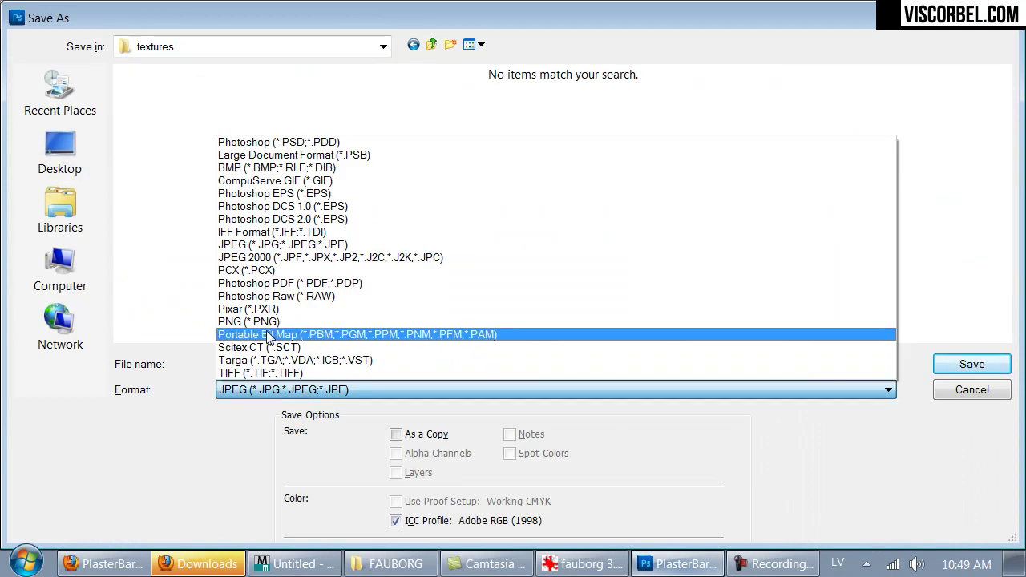
click(265, 322)
text(flo)
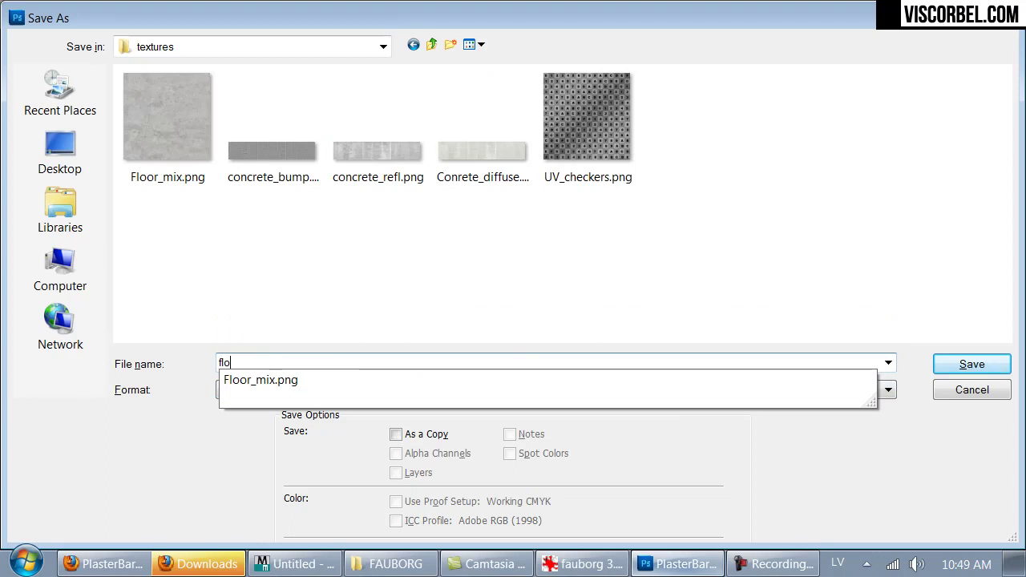
text(or_refl)
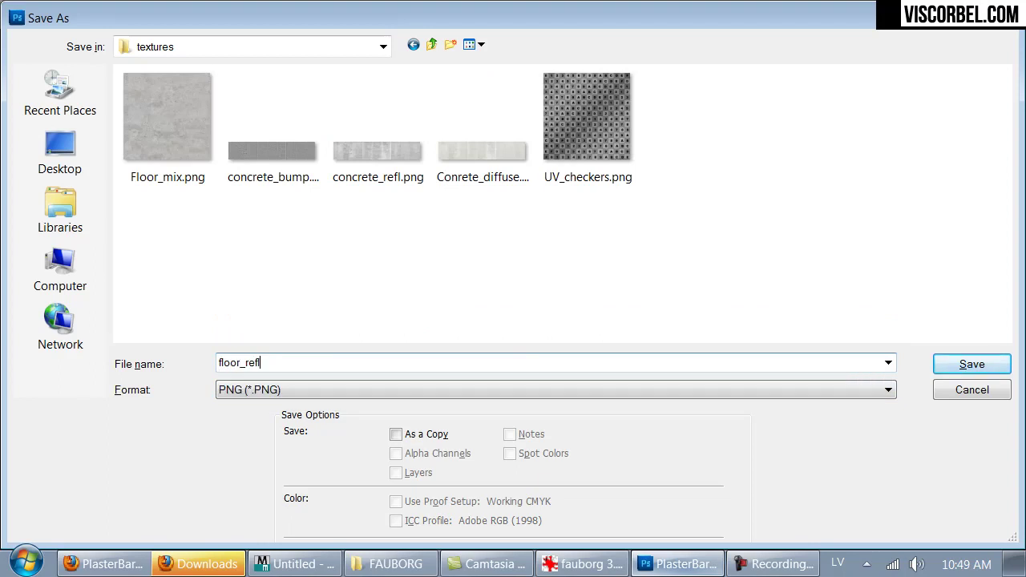
key(Return)
key(Return)
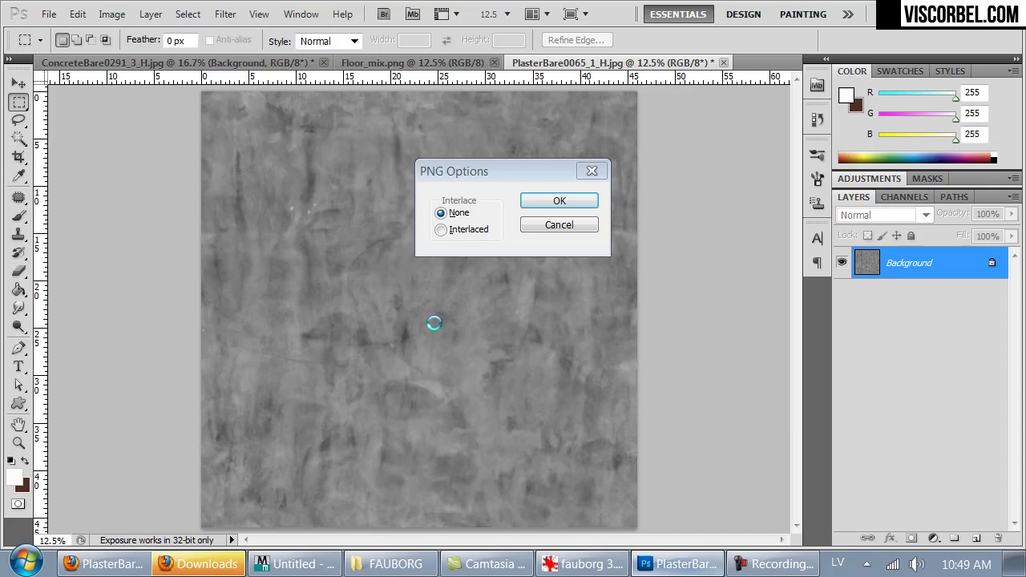
- Switch to 3ds Max, load floor_refl.png as the Floor material's reflection bitmap and turn on the checkered sample background
key(alt+Tab)
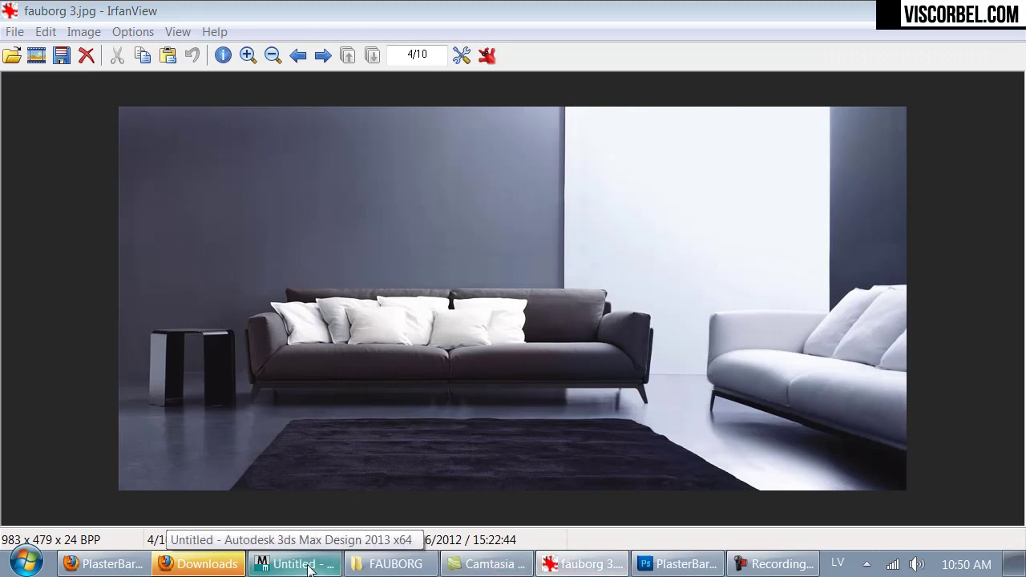
click(309, 567)
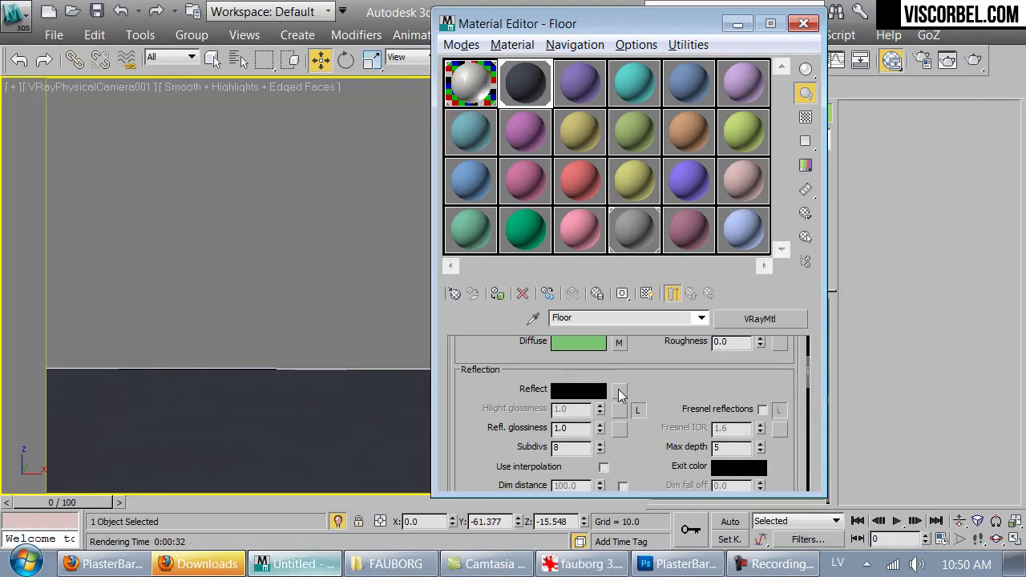
click(619, 392)
double_click(451, 94)
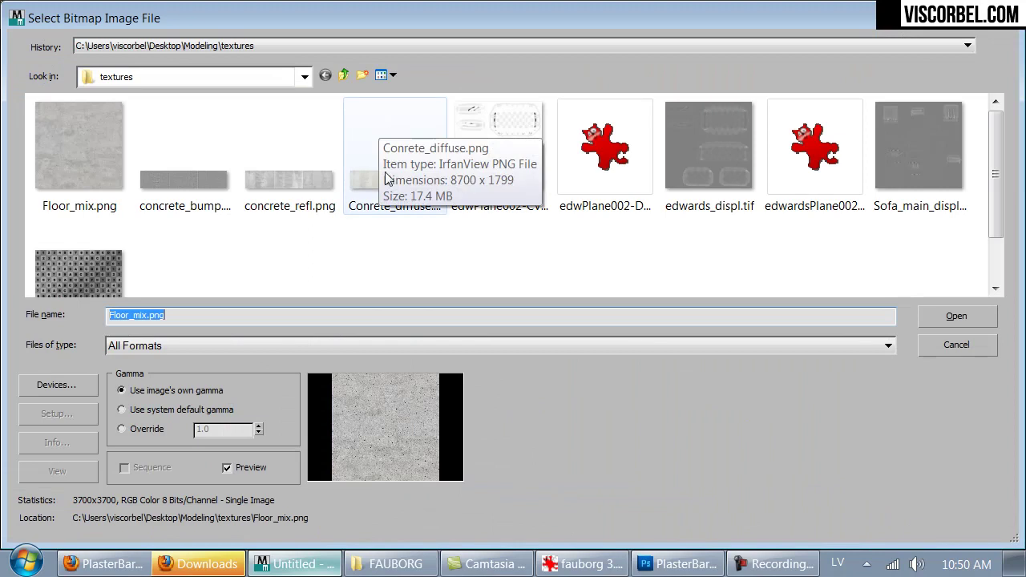
click(386, 274)
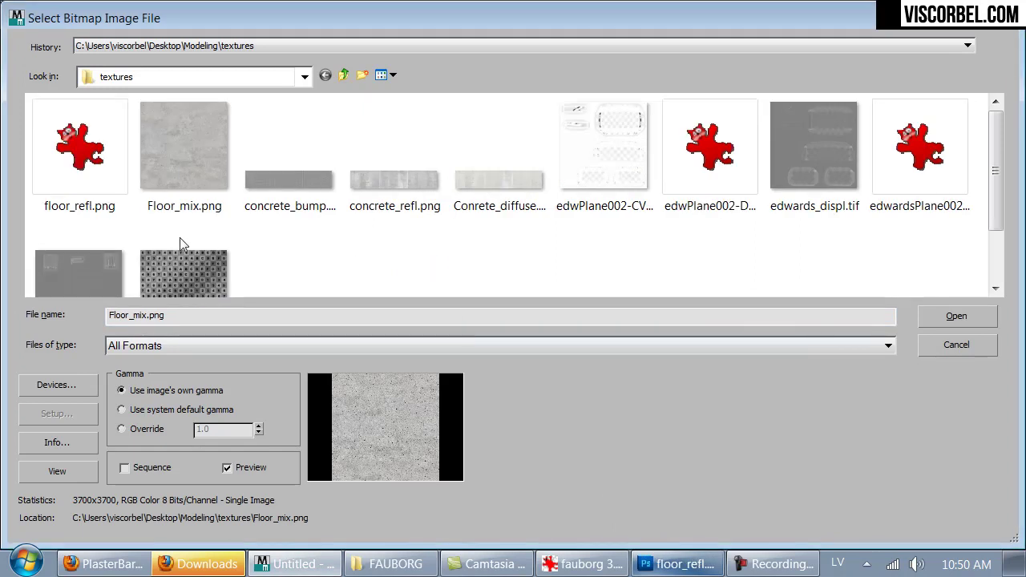
click(52, 140)
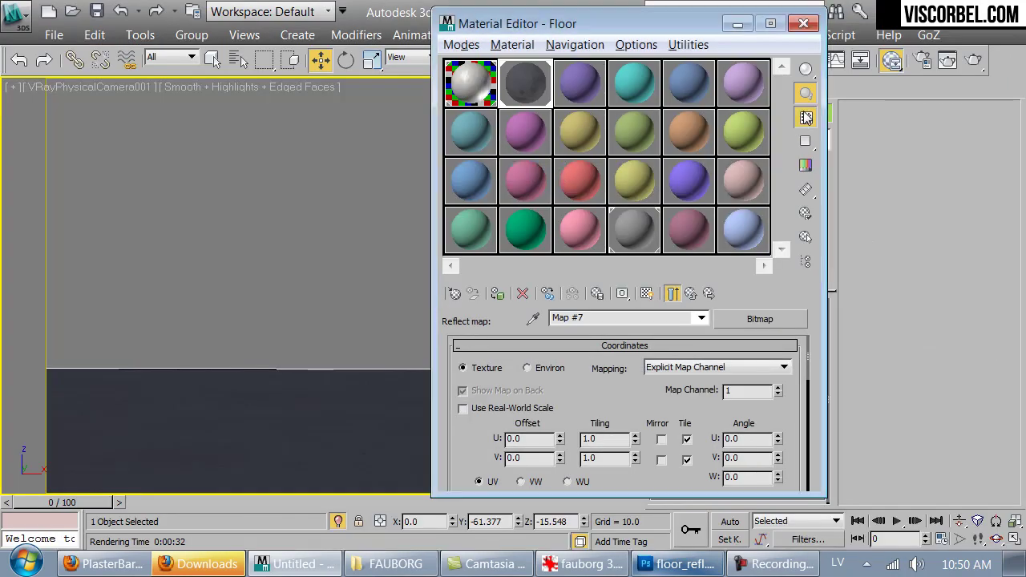
click(674, 293)
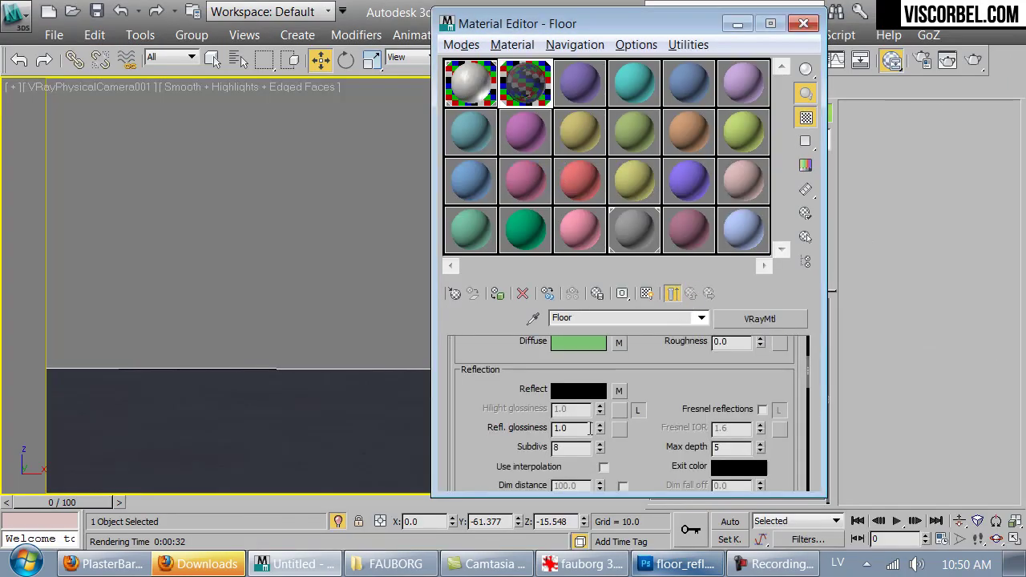
- Set the Floor material's reflection glossiness to 0.85 and enable Fresnel reflections
drag(602, 433, 600, 440)
double_click(527, 90)
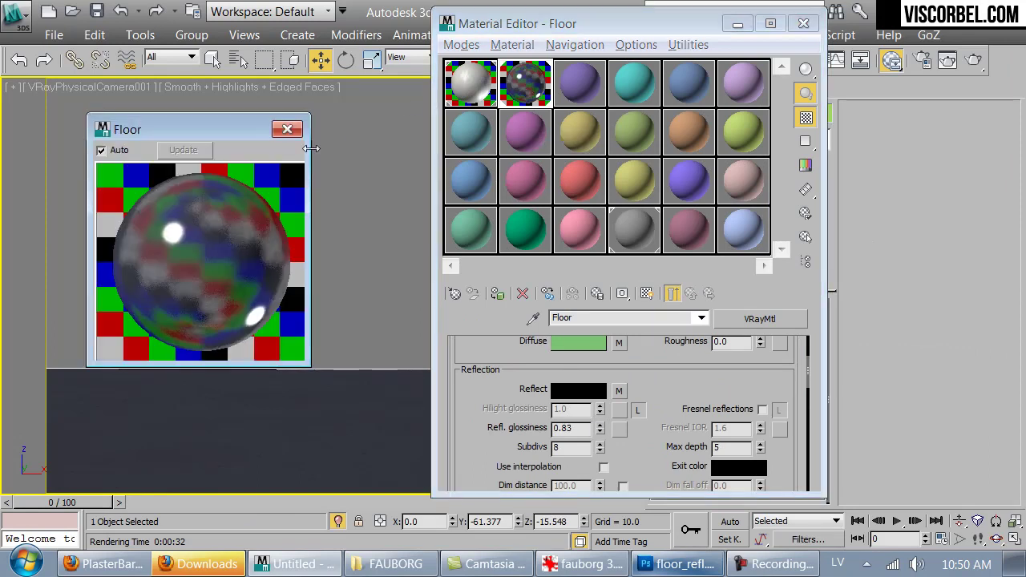
click(571, 431)
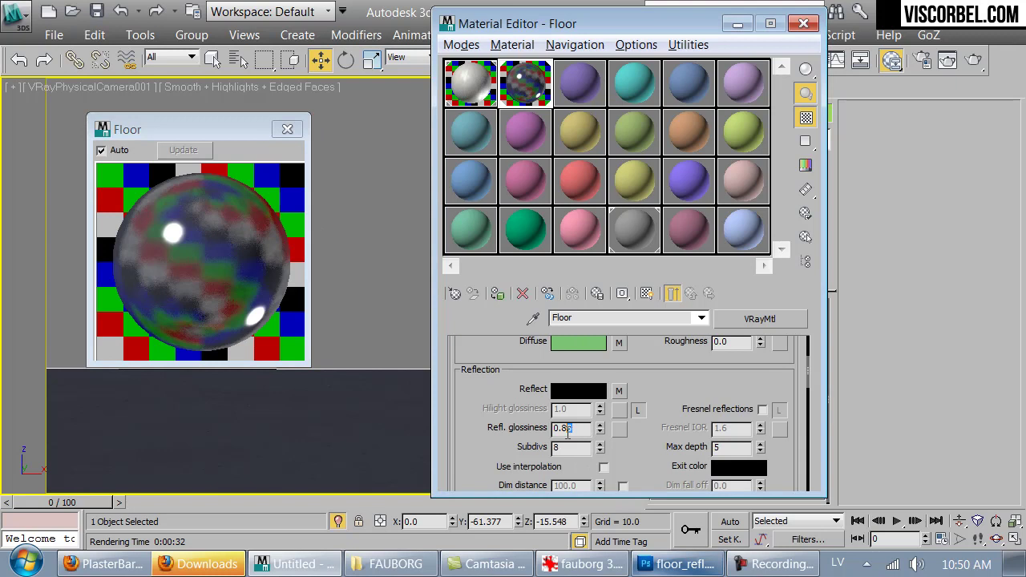
key(Return)
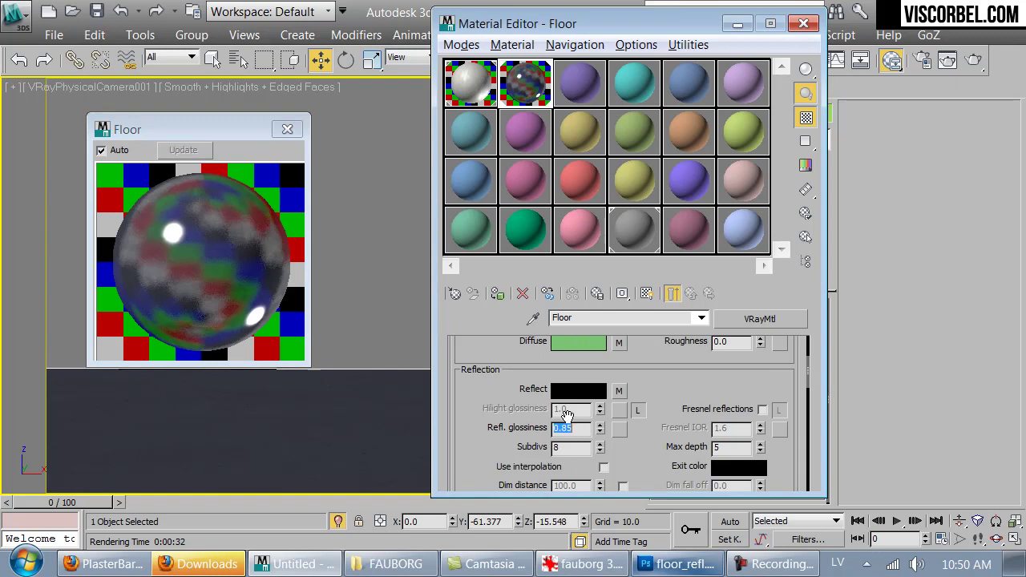
click(762, 409)
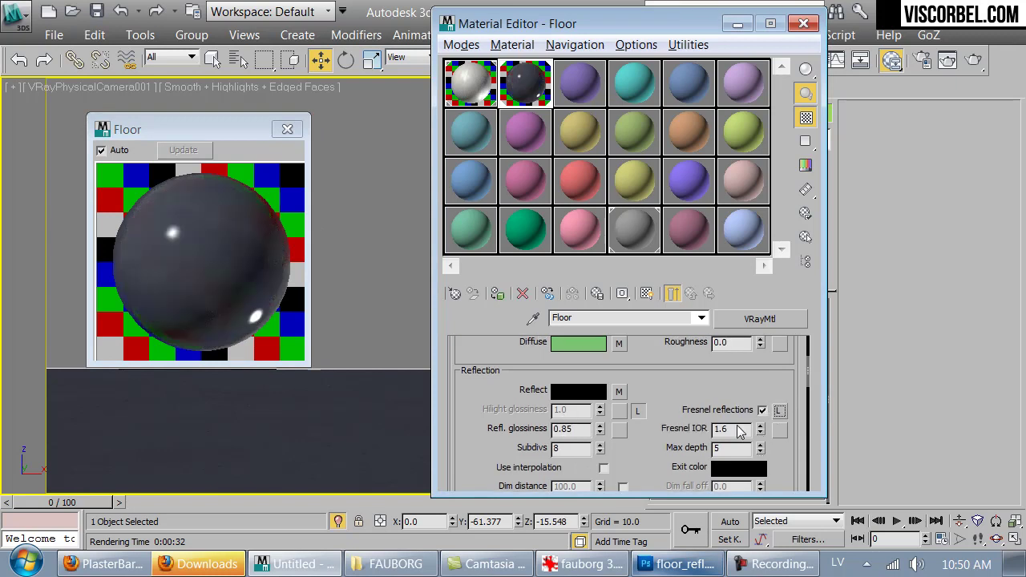
- Set the Floor material's Fresnel IOR to 4 and unhide all objects in the scene
text(4)
key(Return)
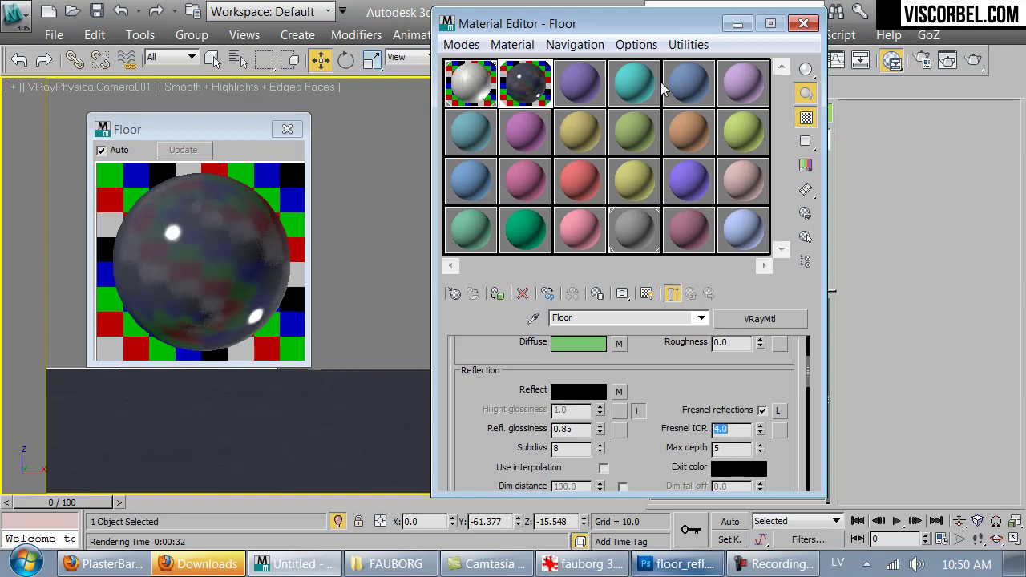
right_click(365, 235)
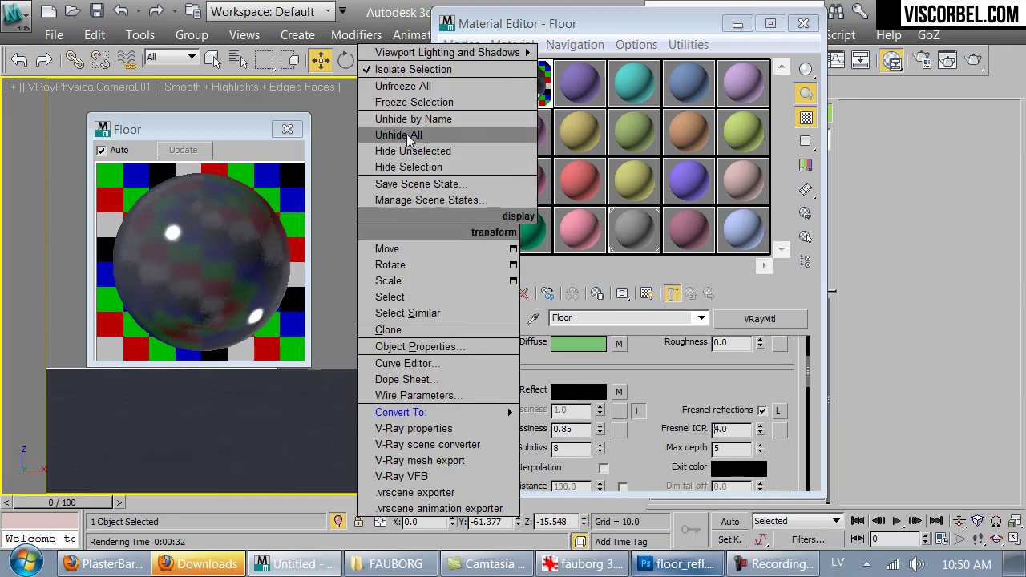
click(403, 134)
- Test-render the camera view to check the floor's reflections, with rendering following the pointer, and stop the render
click(974, 61)
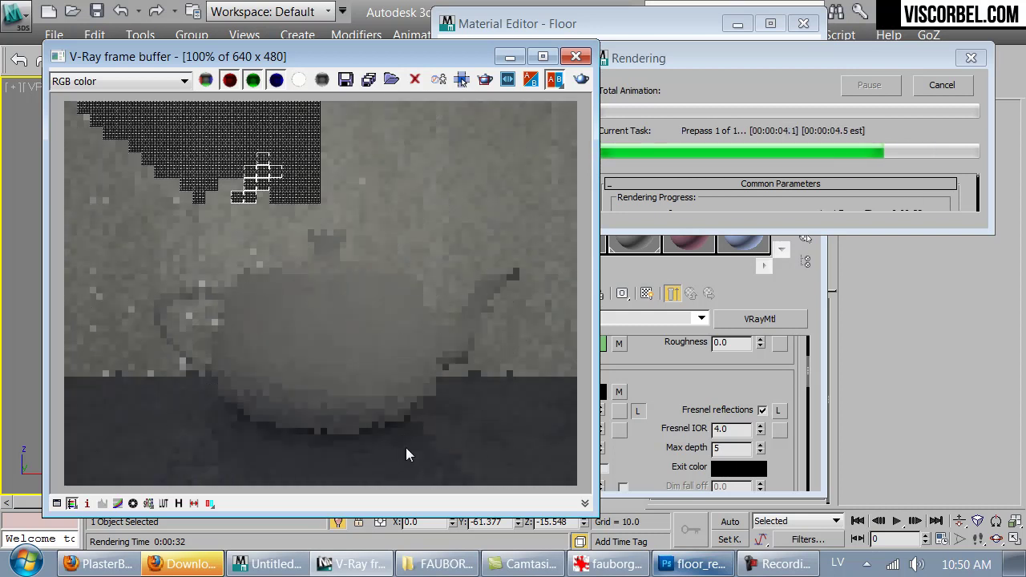
click(461, 78)
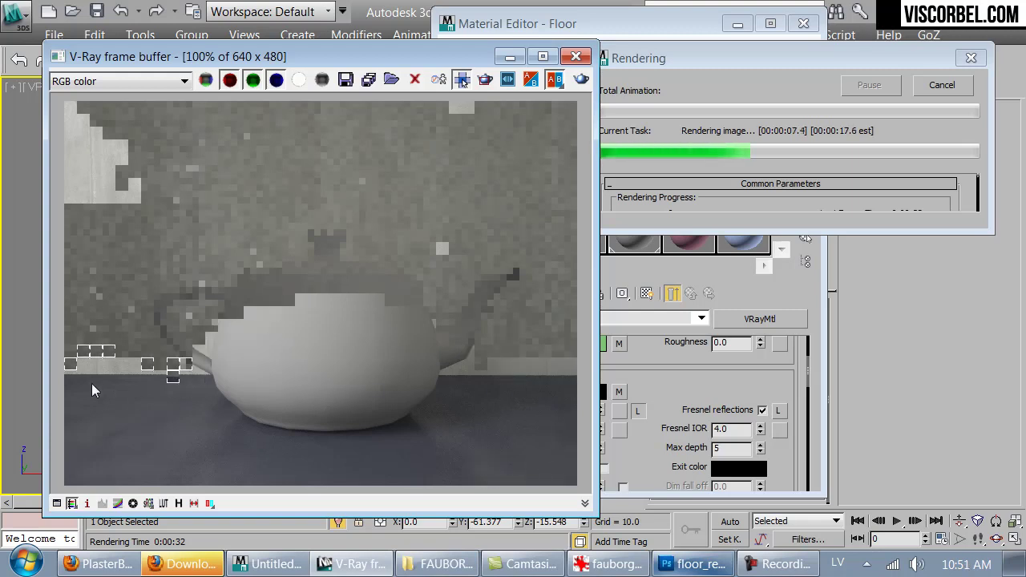
click(942, 85)
- Copy the Floor material's Reflect map into its reflection glossiness slot as an independent copy
drag(650, 466, 657, 474)
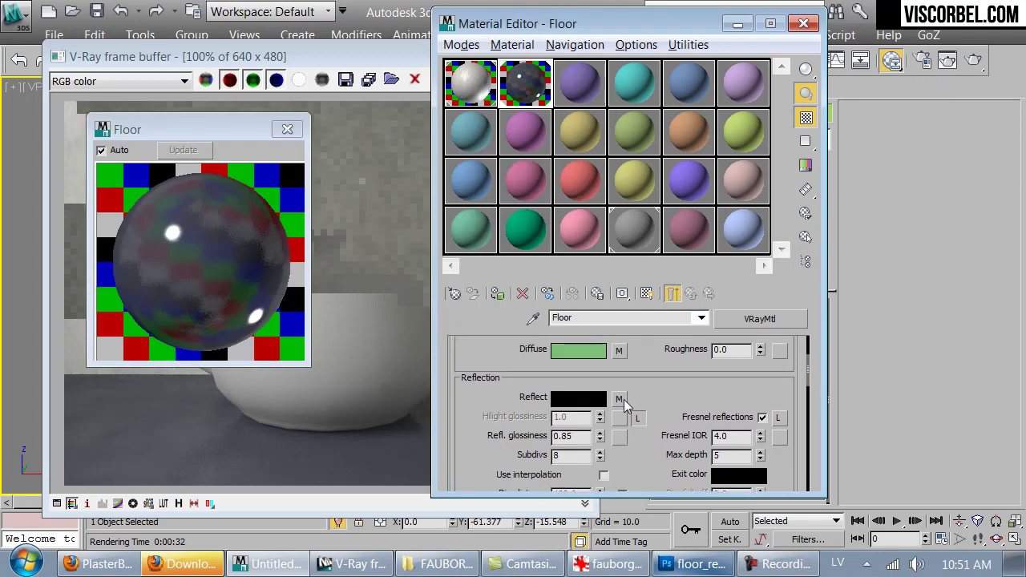
right_click(624, 400)
click(665, 259)
right_click(621, 437)
click(662, 441)
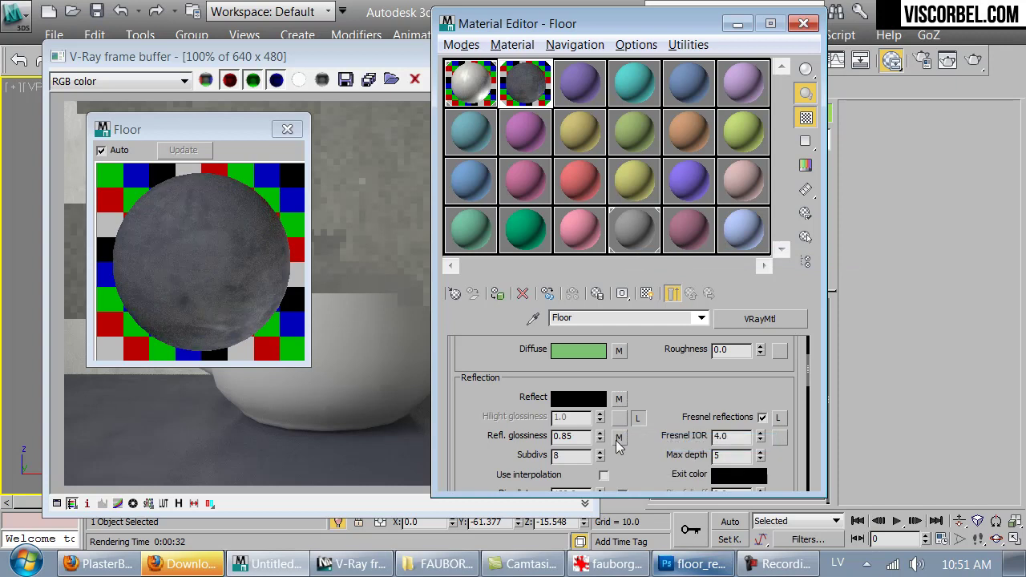
- Set the reflection glossiness bitmap's tiling to 2 in both U and V
click(619, 439)
double_click(757, 475)
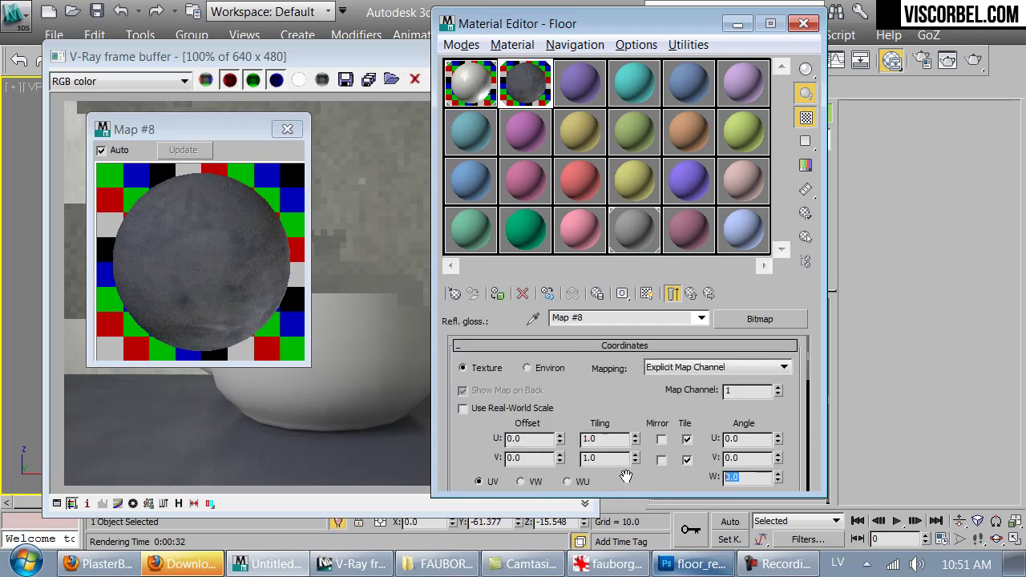
double_click(600, 439)
text(2)
double_click(613, 458)
text(2)
key(Return)
click(690, 294)
- Set the Reflect bitmap's tiling to 2 in both U and V and return to the Floor material
click(617, 398)
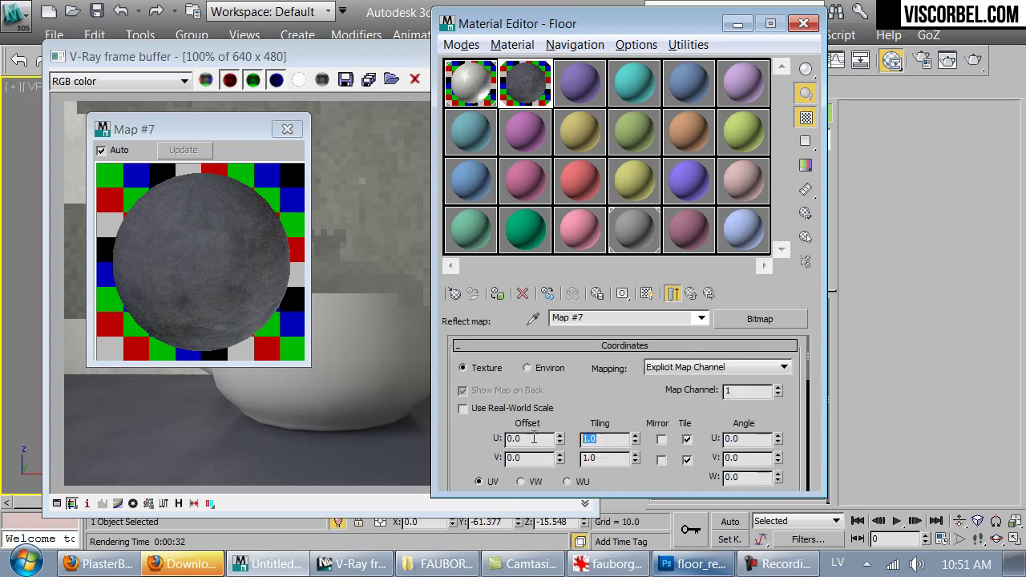
text(2)
click(287, 129)
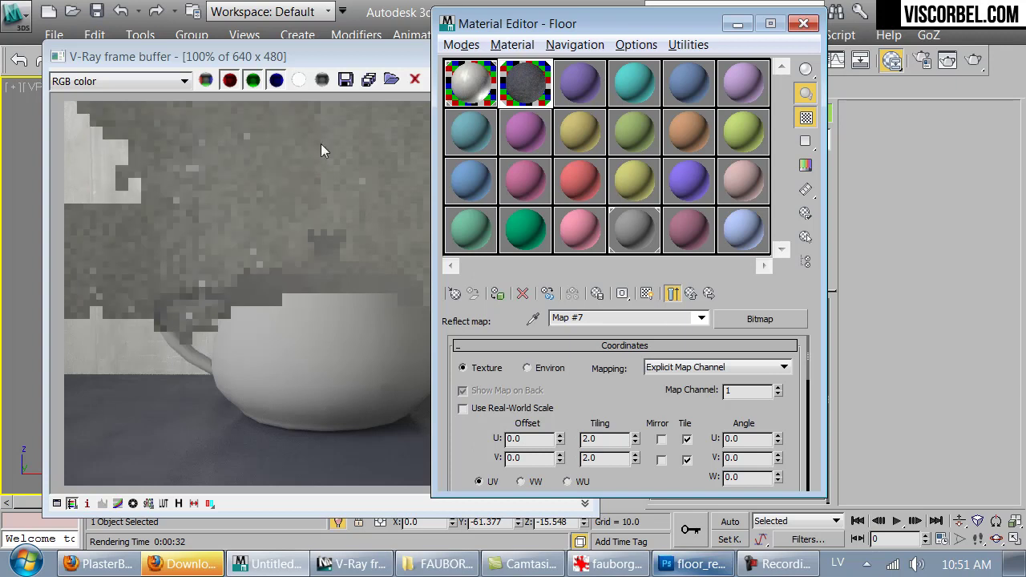
click(691, 294)
- Set the RGlossiness map amount of the Floor material to 20
scroll(653, 455, down, 5)
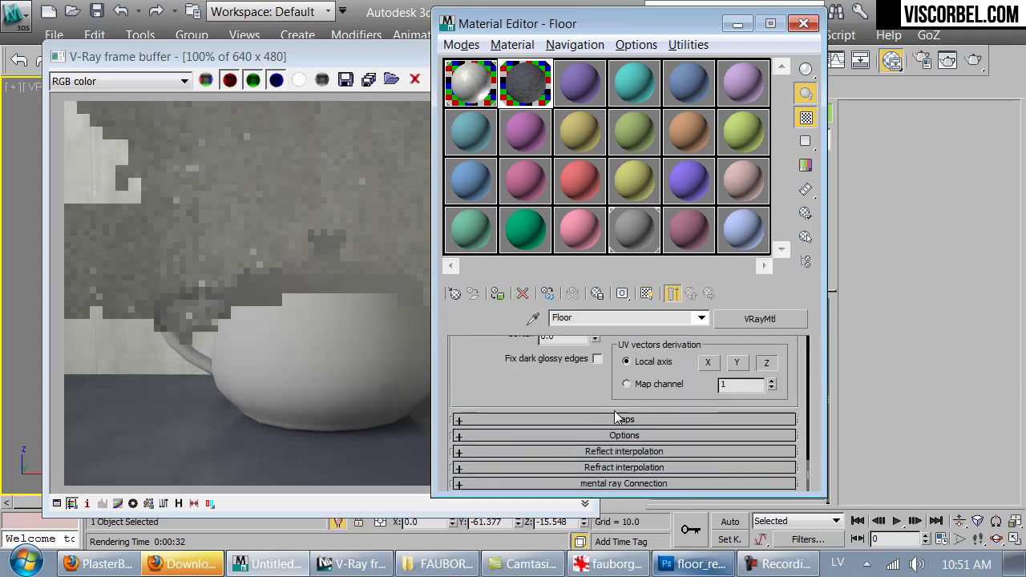
click(618, 419)
drag(533, 440, 447, 427)
text(20)
key(Return)
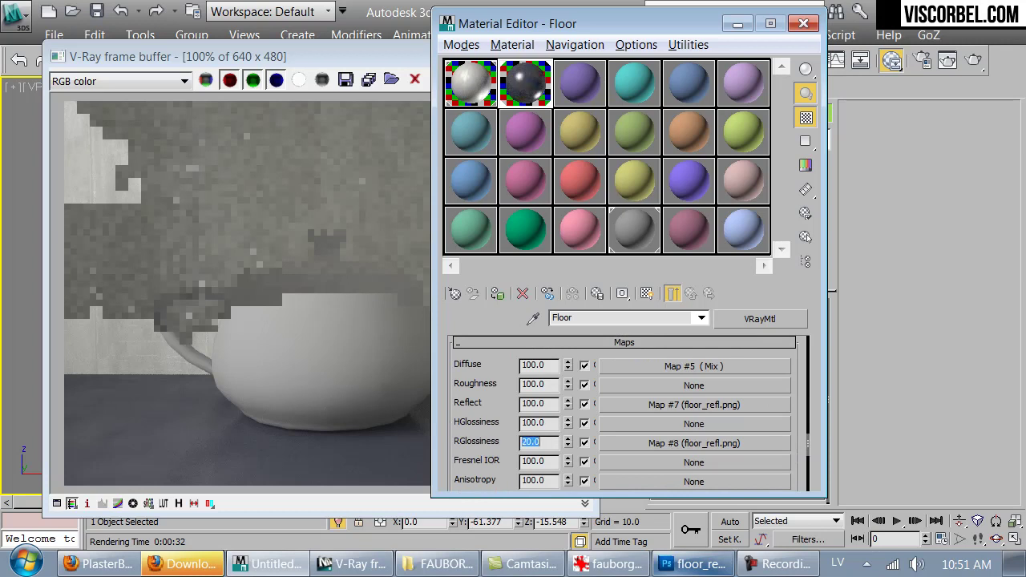
- Close the render frame buffer, open the Floor preview, and set the material's reflection glossiness to 0.88 with 16 subdivs
click(522, 72)
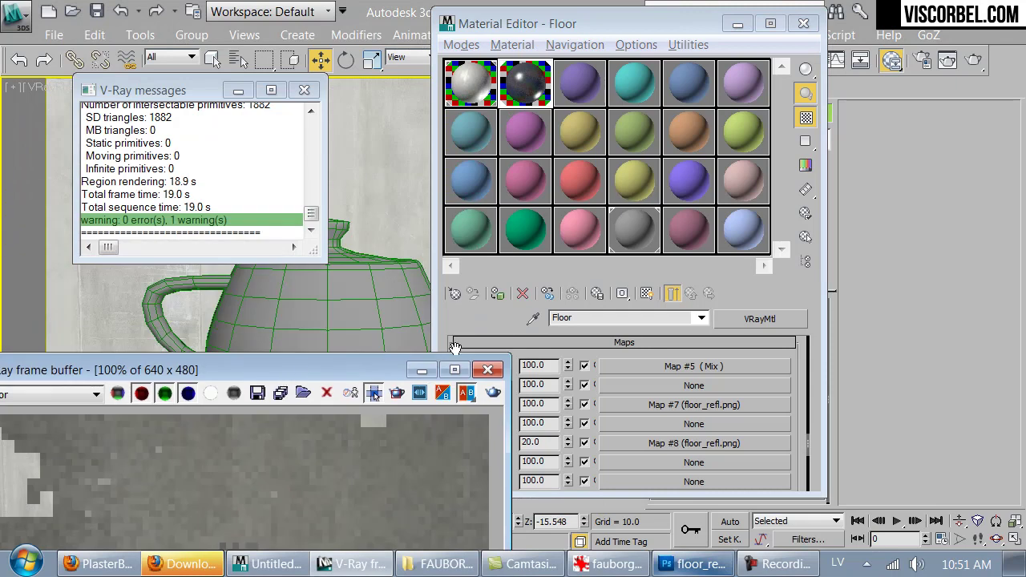
click(487, 369)
double_click(524, 86)
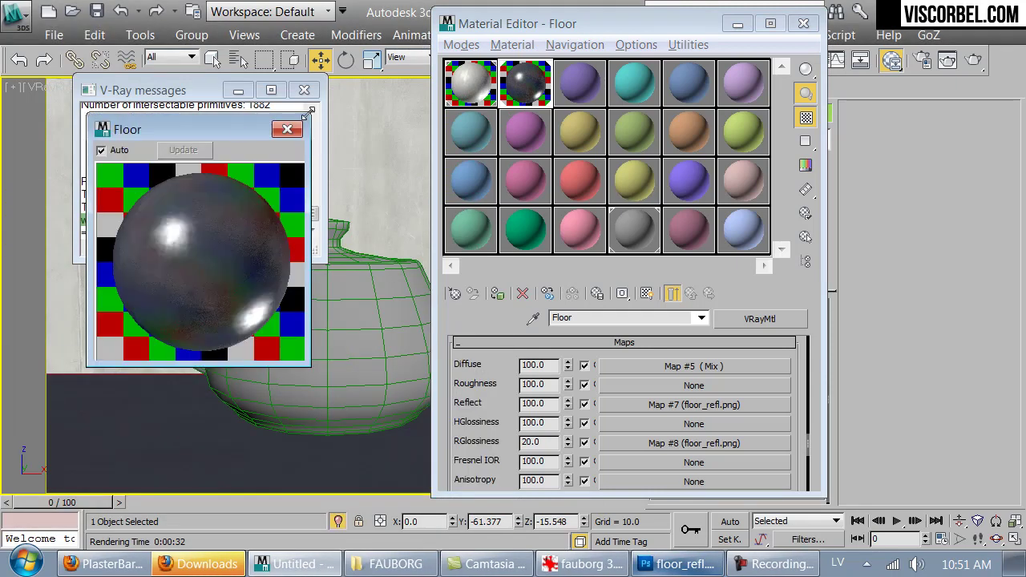
scroll(484, 387, up, 15)
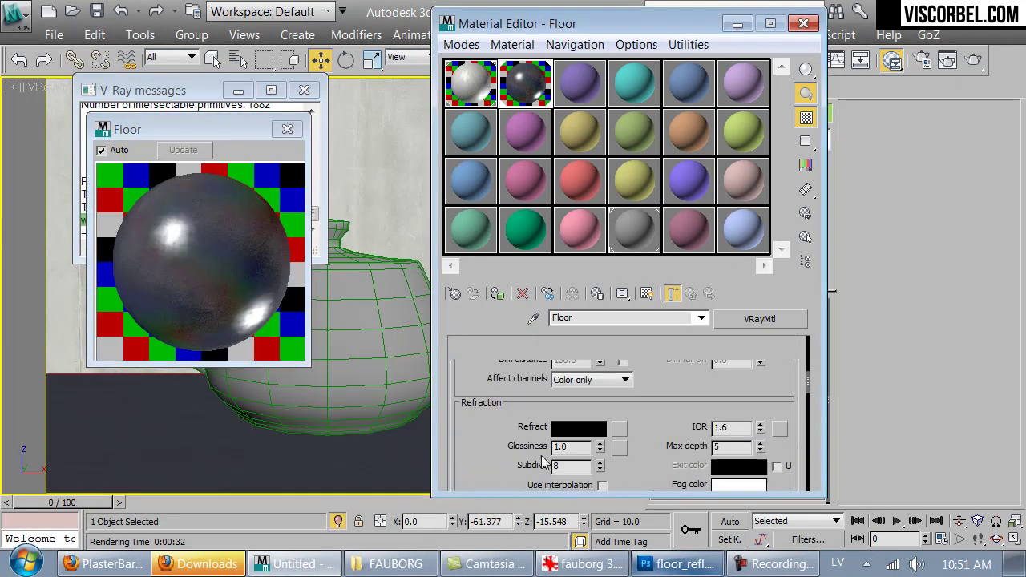
scroll(557, 440, down, 2)
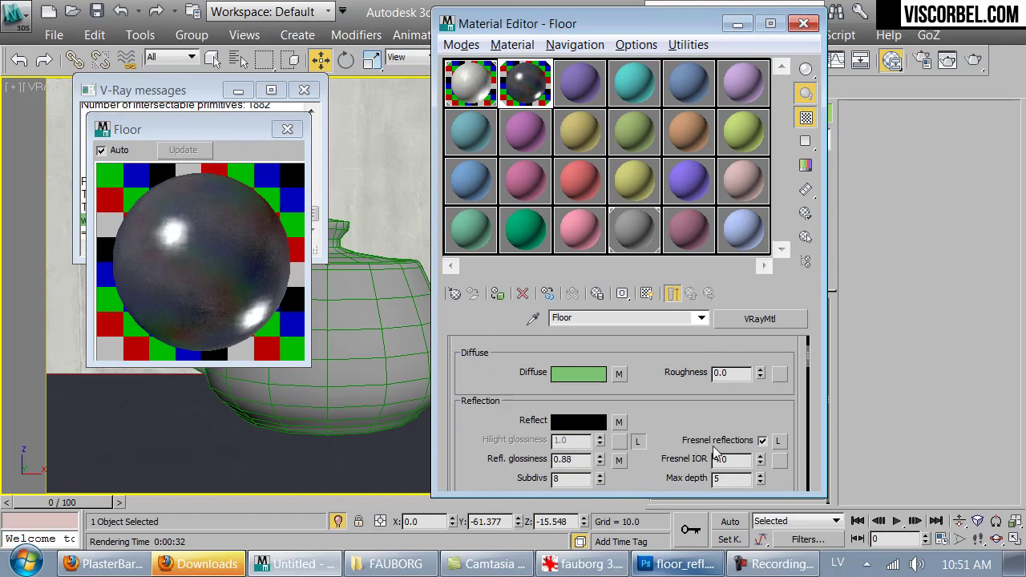
drag(620, 479, 619, 415)
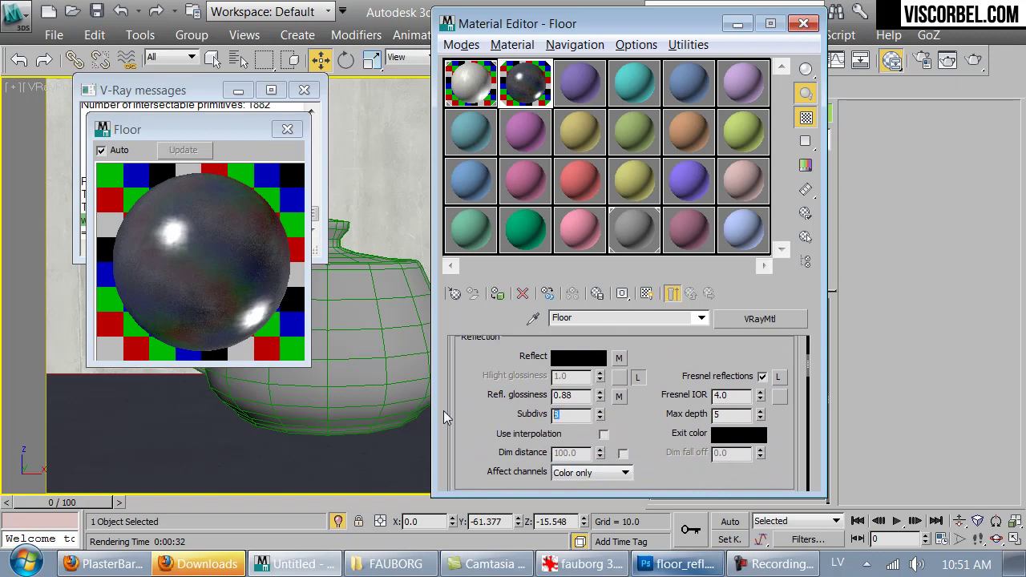
text(16)
key(Return)
- Test-render the camera view, compare the floor with the reference photo fauborg 3.jpg in IrfanView, and stop the render
click(948, 62)
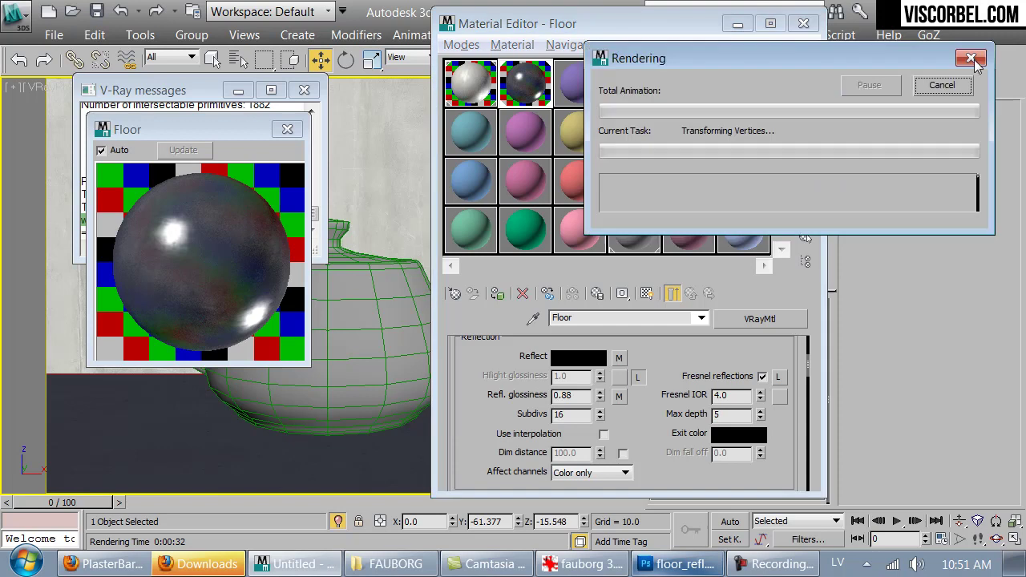
drag(335, 369, 448, 54)
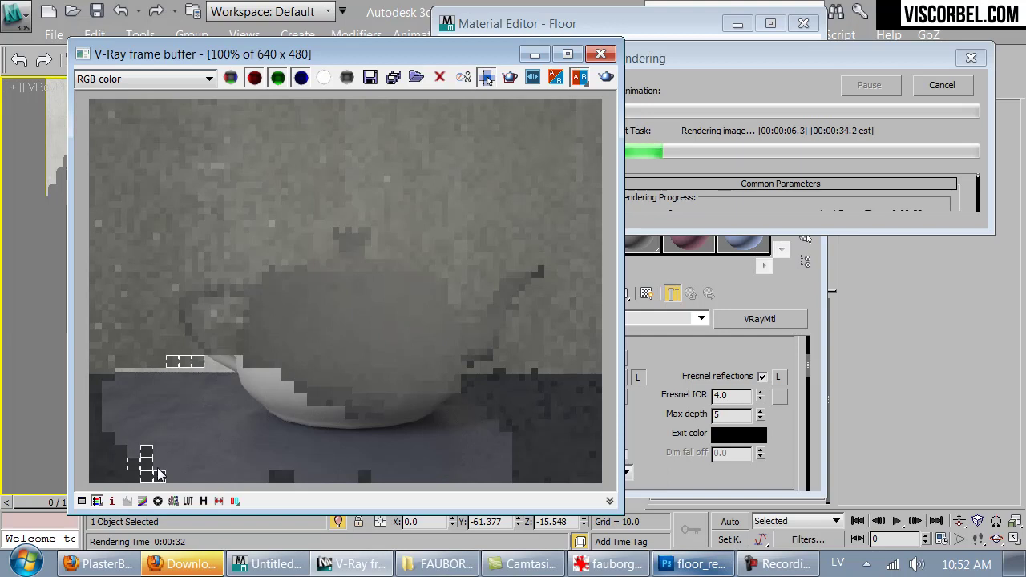
click(599, 565)
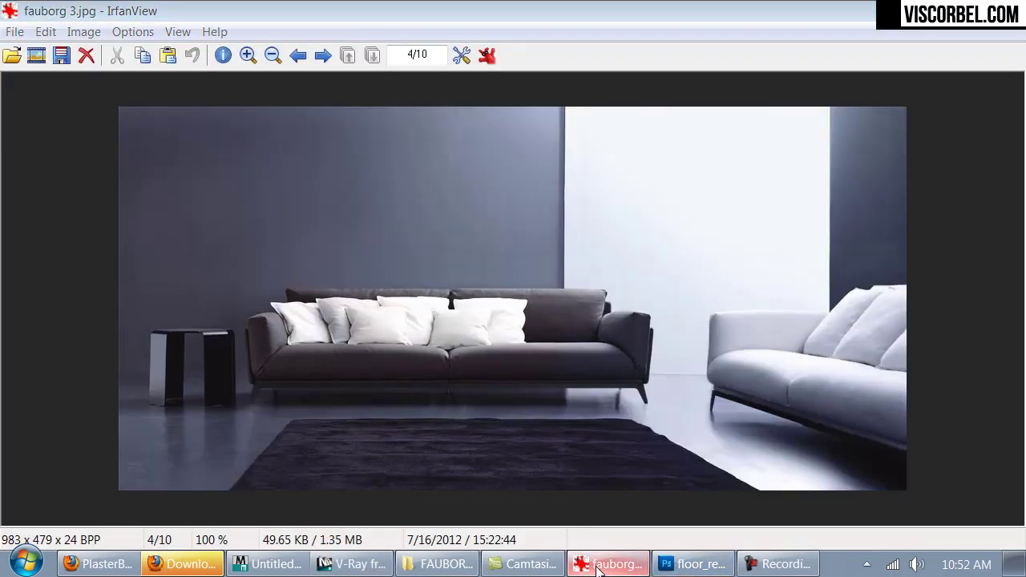
click(600, 565)
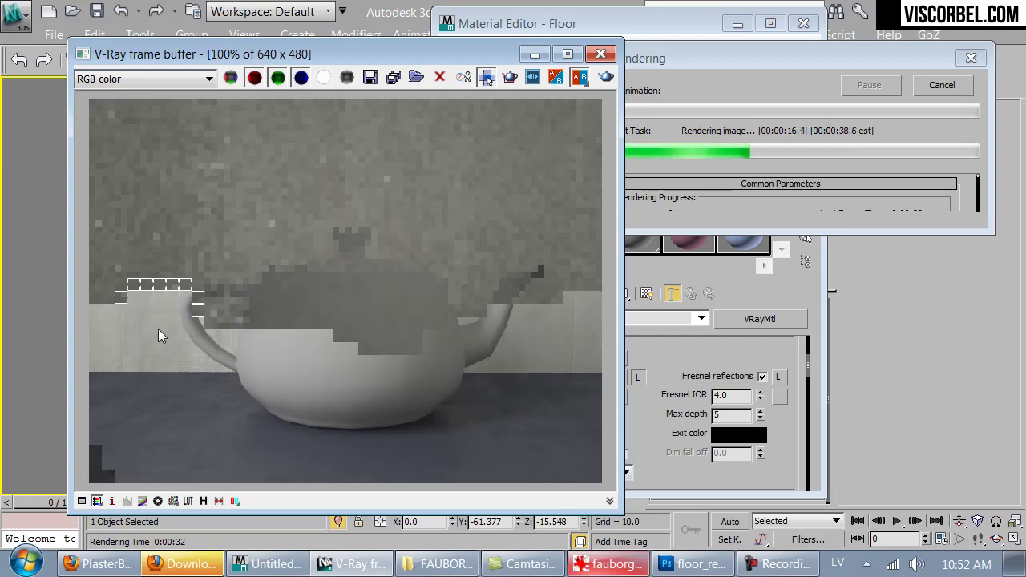
click(941, 84)
click(638, 417)
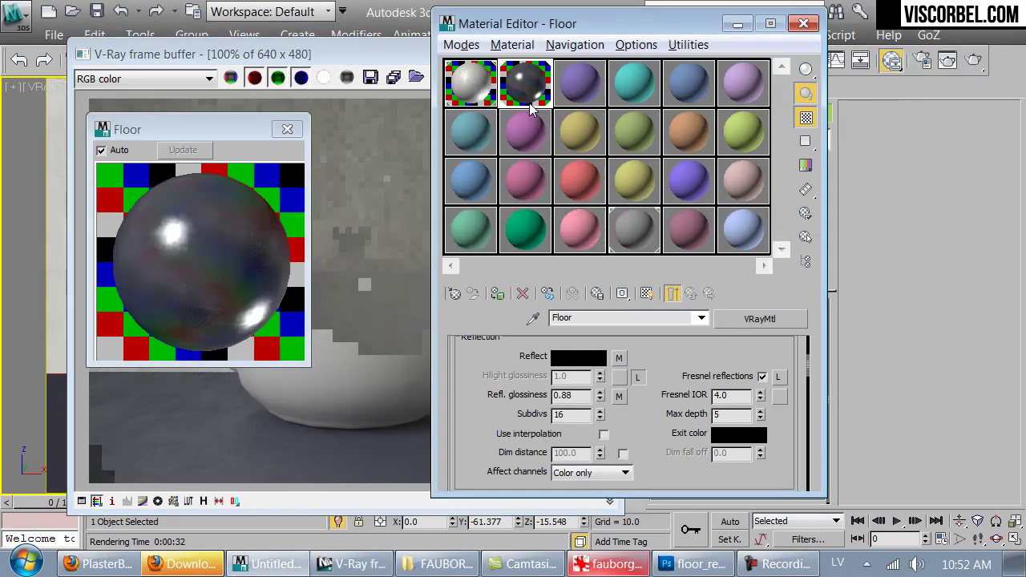
click(371, 70)
click(599, 55)
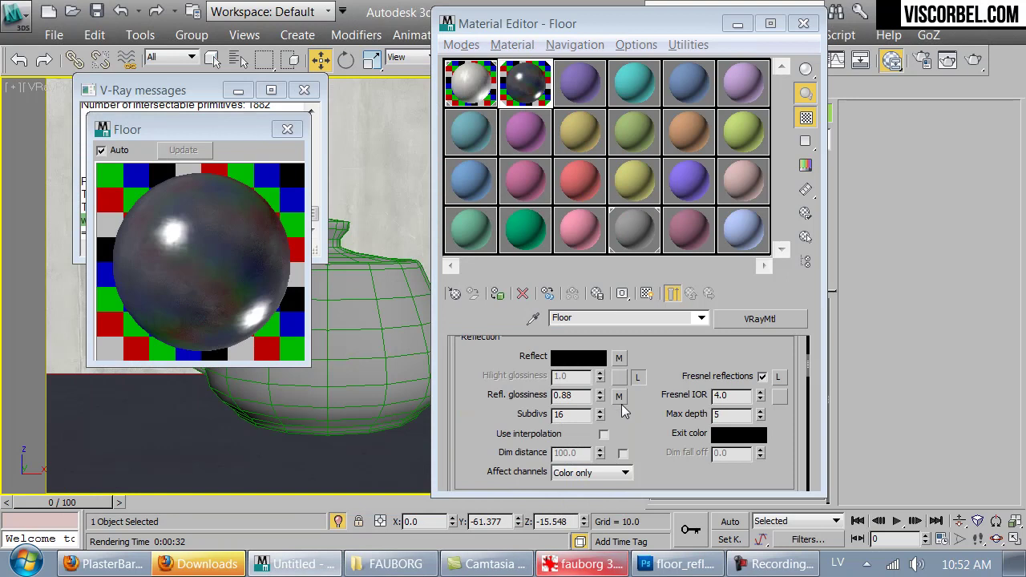
- Copy the Reflect map into the Floor material's Bump slot with an amount of 20 and render the scene
right_click(617, 359)
click(659, 393)
scroll(649, 425, down, 10)
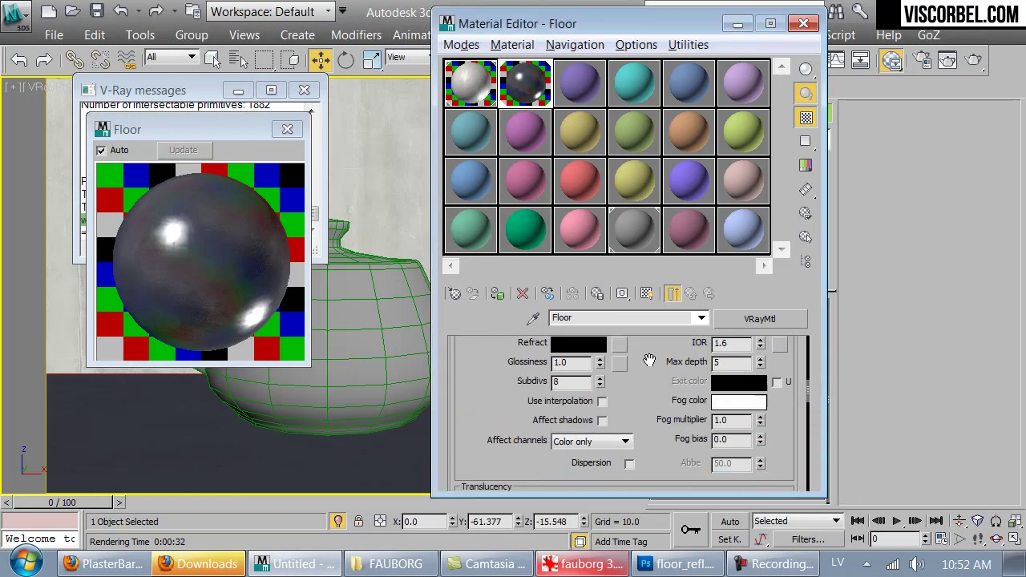
scroll(644, 443, down, 5)
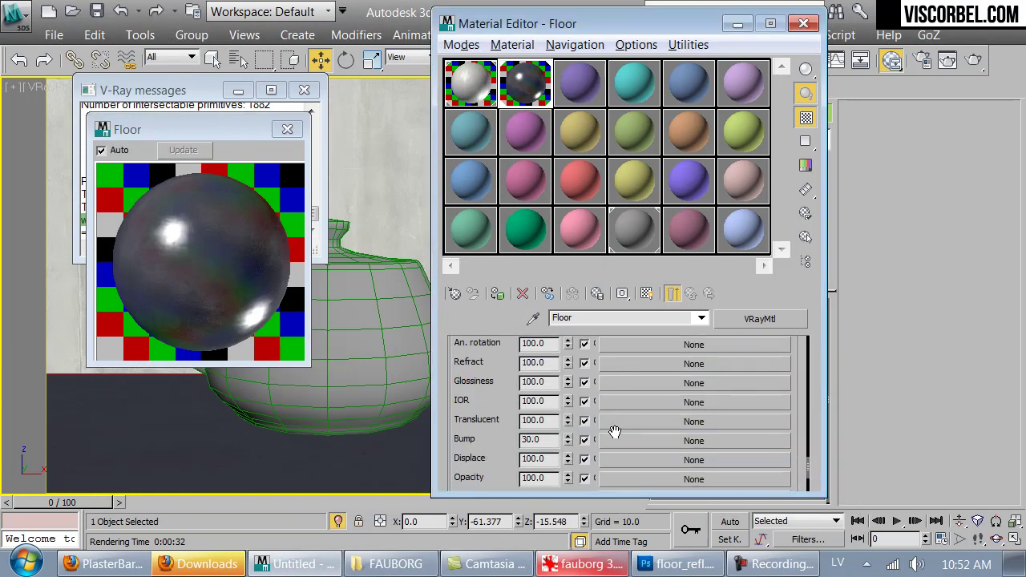
right_click(626, 439)
click(649, 451)
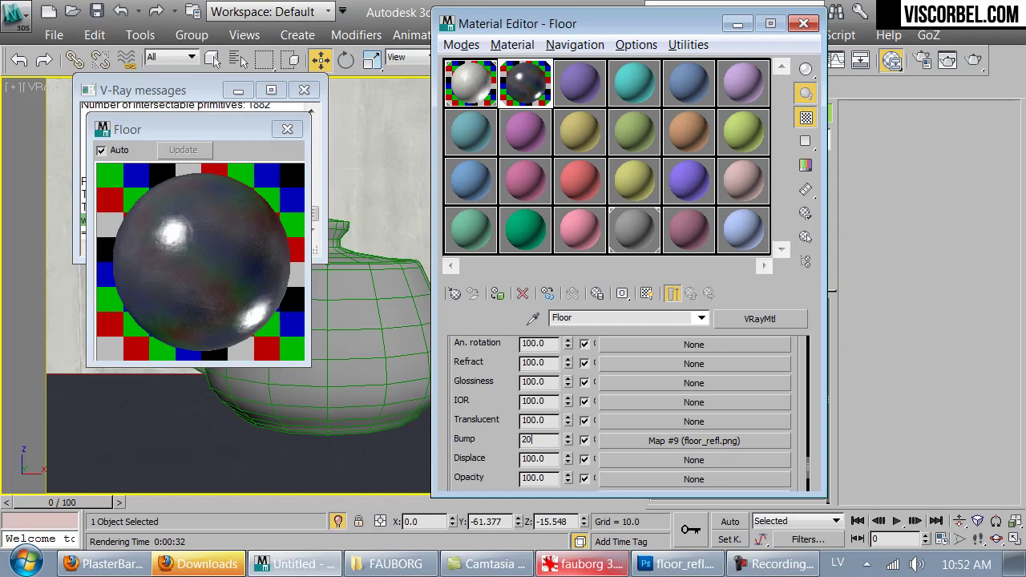
click(981, 63)
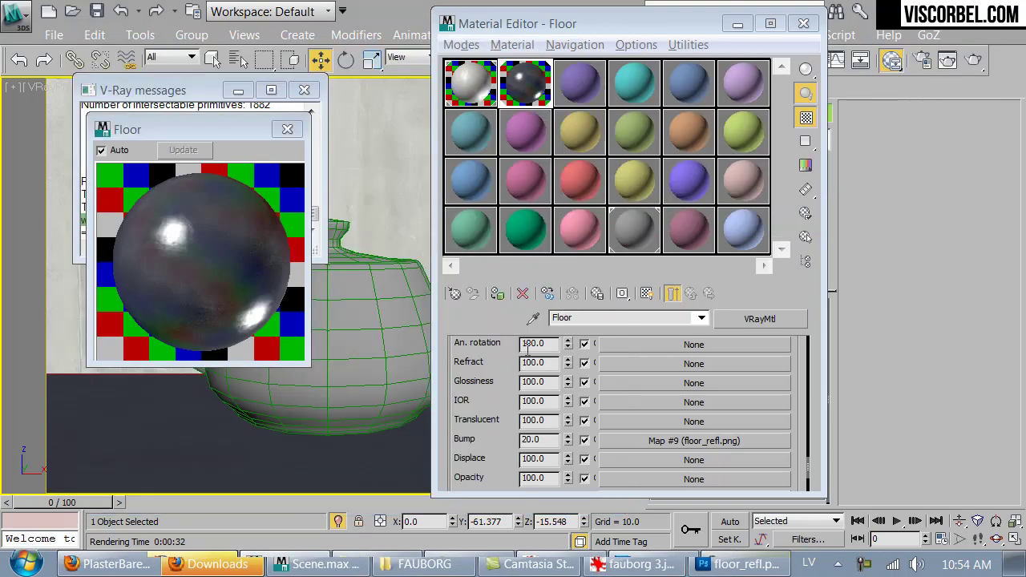
- Close the Material Editor, preview and V-Ray messages windows and delete the teapot from the scene
click(287, 129)
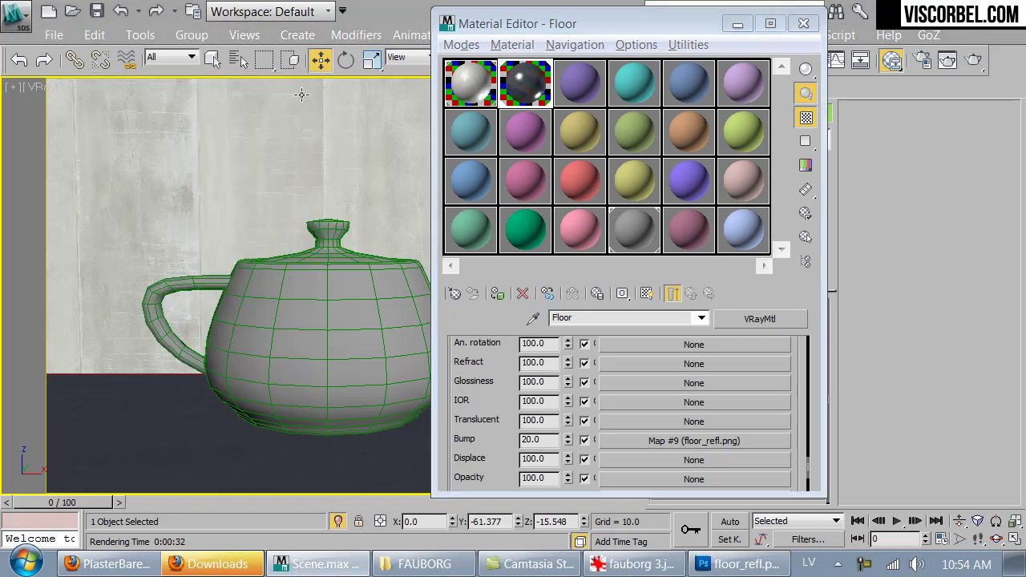
click(304, 89)
click(802, 23)
click(358, 367)
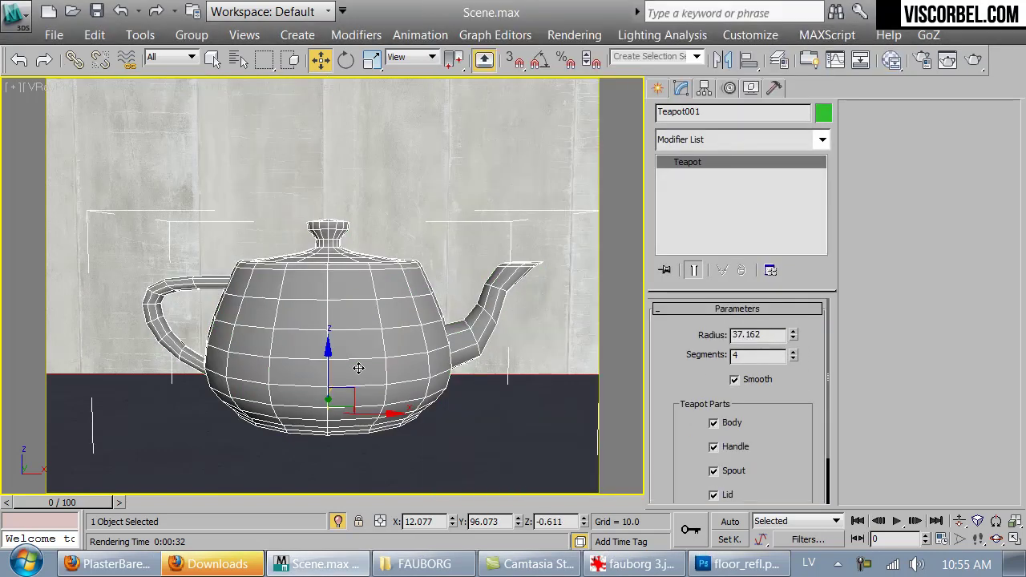
key(Delete)
- Create a flat box about 201 by 99 units in the Top view, in the rear half of the room
click(662, 89)
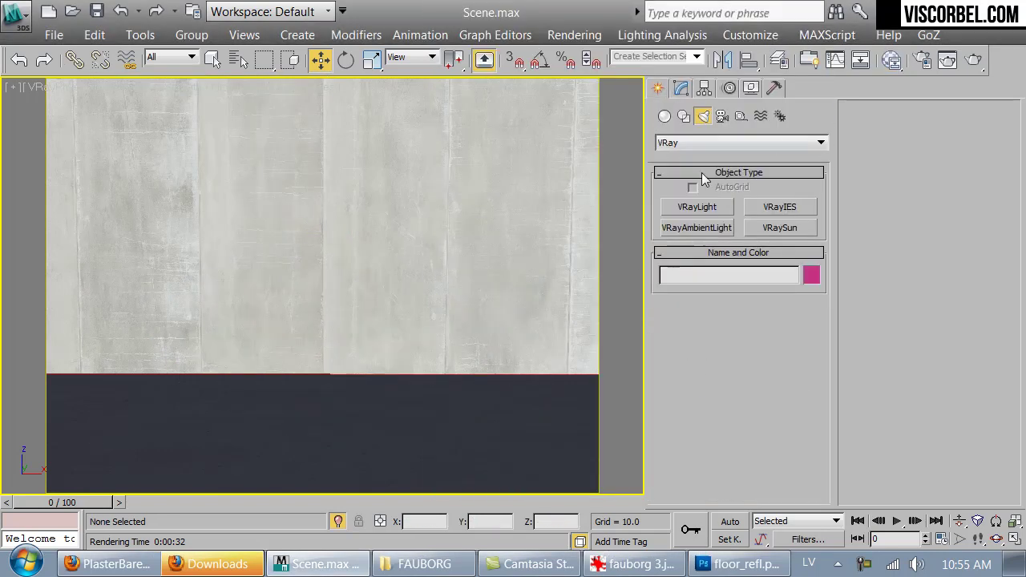
click(663, 117)
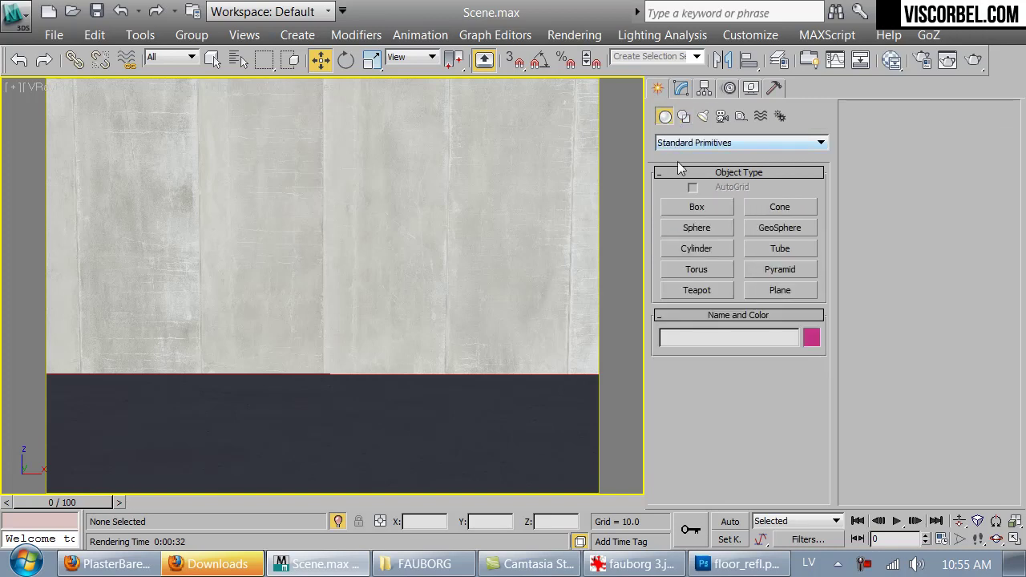
click(696, 209)
key(t)
key(F3)
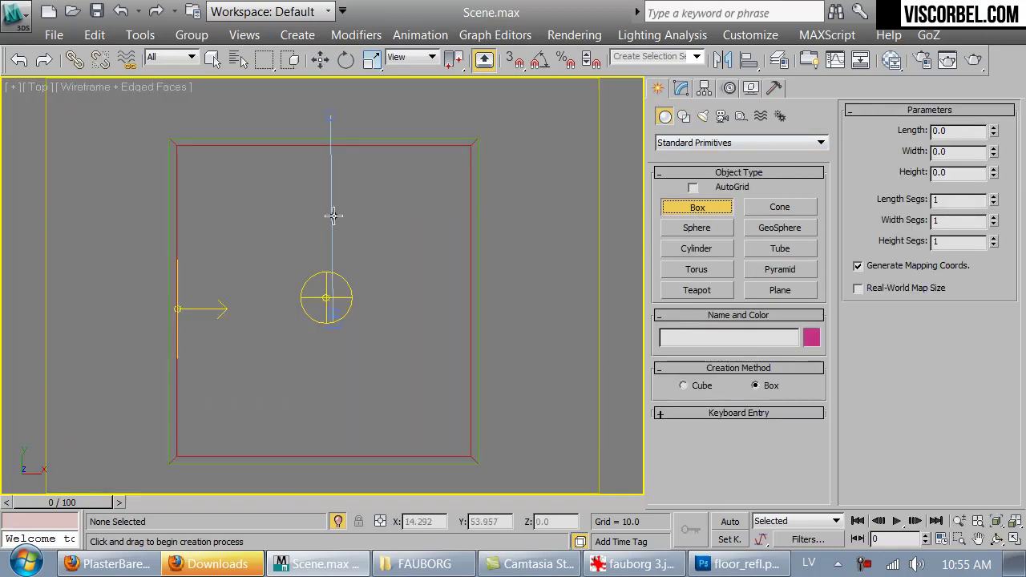
middle_drag(359, 153, 366, 197)
scroll(320, 269, up, 2)
drag(281, 267, 489, 367)
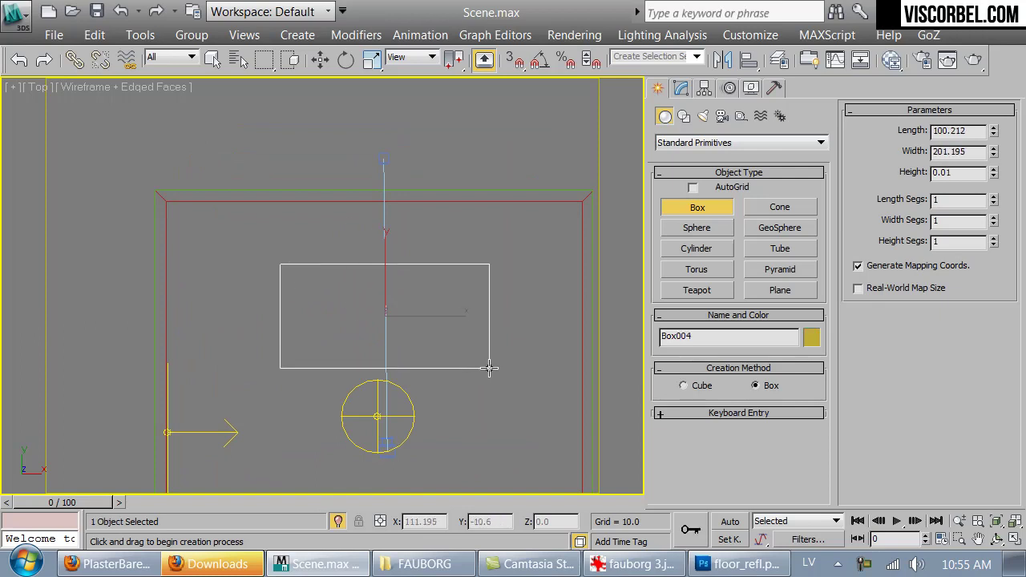
click(484, 364)
- Set the new box's height to 0.5
key(w)
key(f)
click(678, 87)
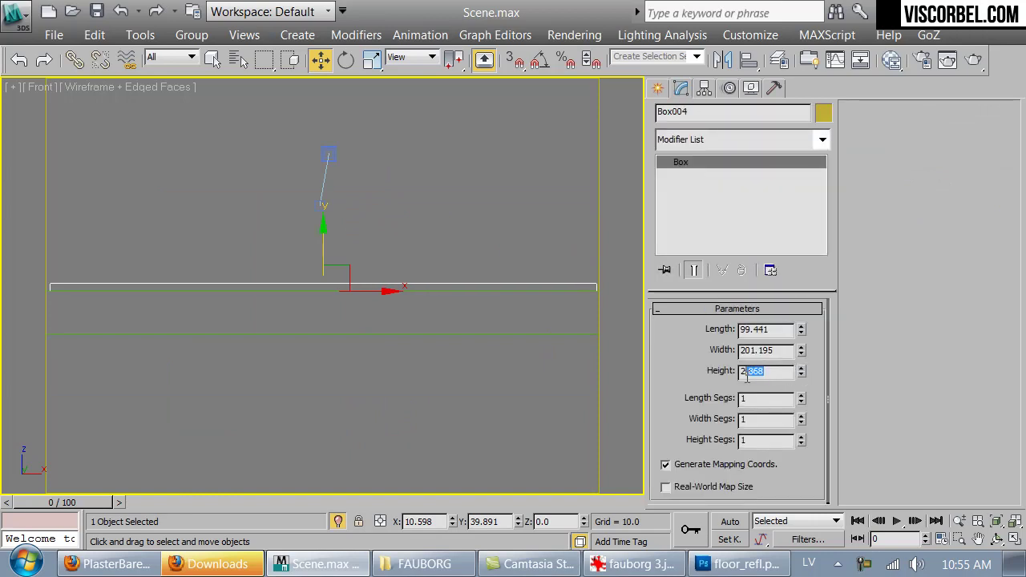
text(.5)
key(Return)
- Convert the thin box to an Editable Poly
scroll(225, 270, up, 4)
middle_drag(284, 341, 566, 284)
scroll(492, 286, up, 1)
key(z)
key(t)
right_click(378, 298)
mouse_move(481, 448)
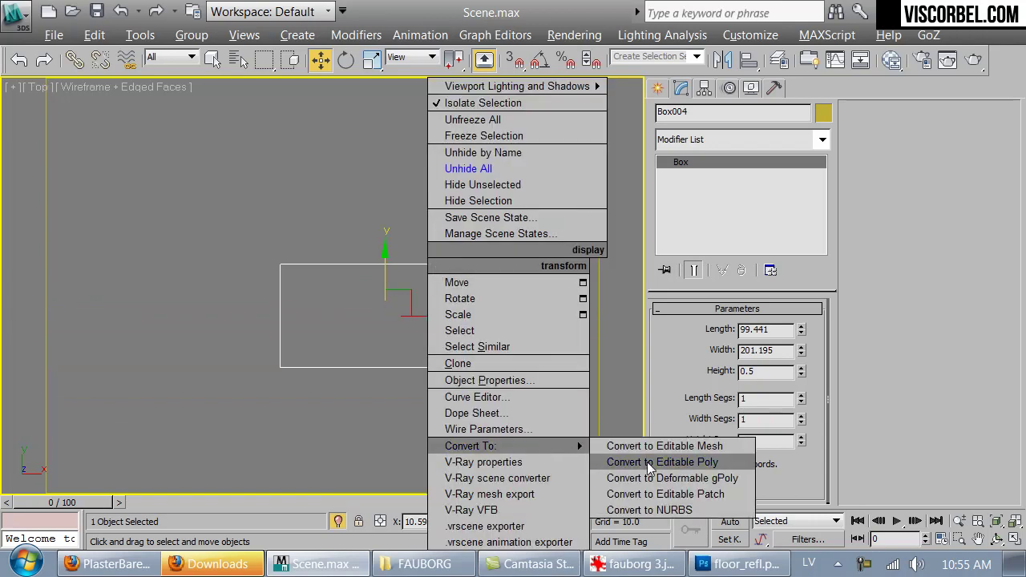
click(665, 463)
- Delete the bottom polygon of the thin slab
key(p)
key(F3)
alt+middle_drag(531, 366, 403, 149)
key(4)
click(362, 303)
key(ctrl+d)
- Connect the slab's four long edges with 10 segments and a pinch of 46
scroll(379, 350, up, 5)
key(F4)
scroll(305, 368, down, 3)
key(2)
key(ctrl+a)
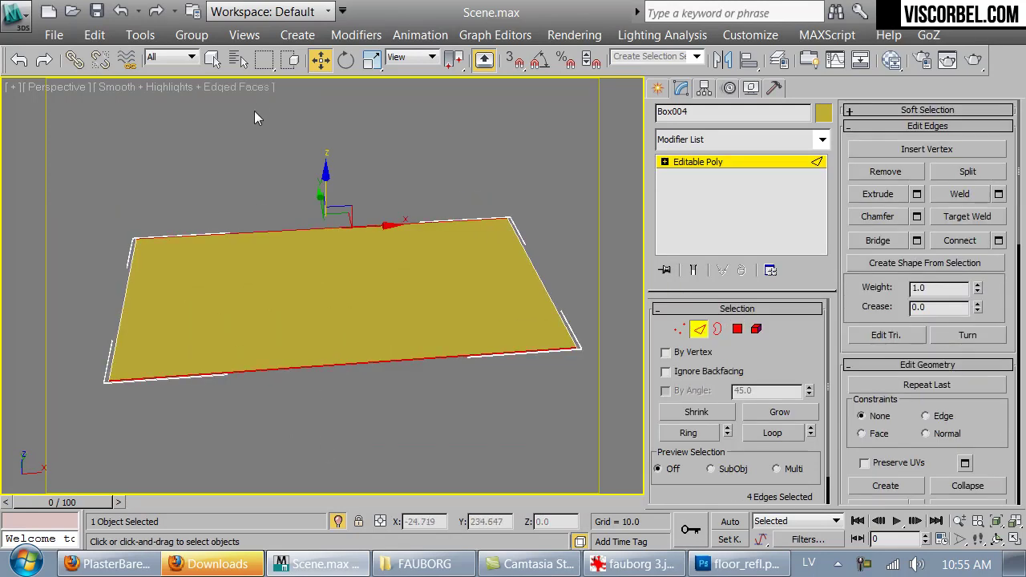
right_click(442, 265)
key(F4)
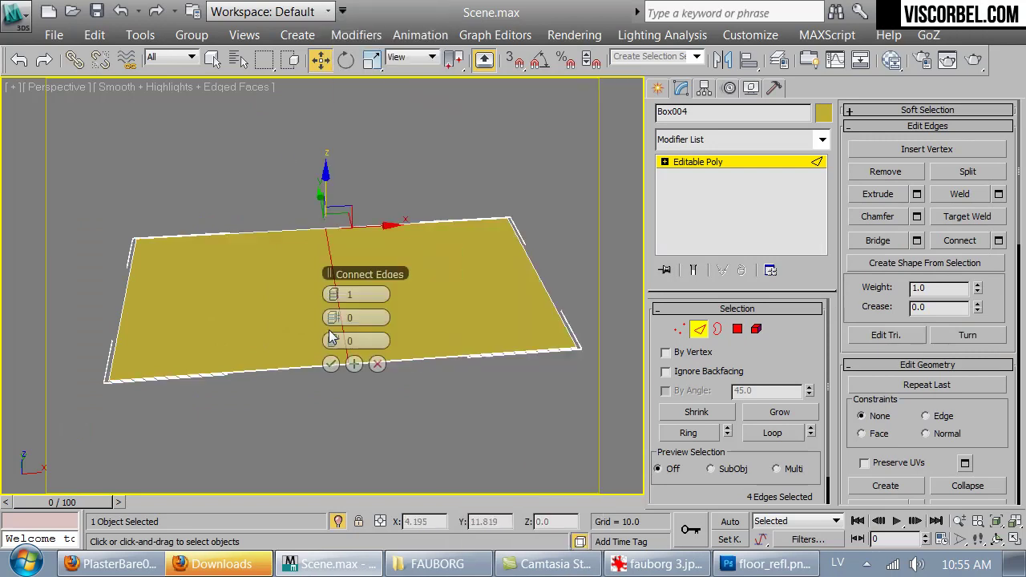
drag(338, 294, 475, 315)
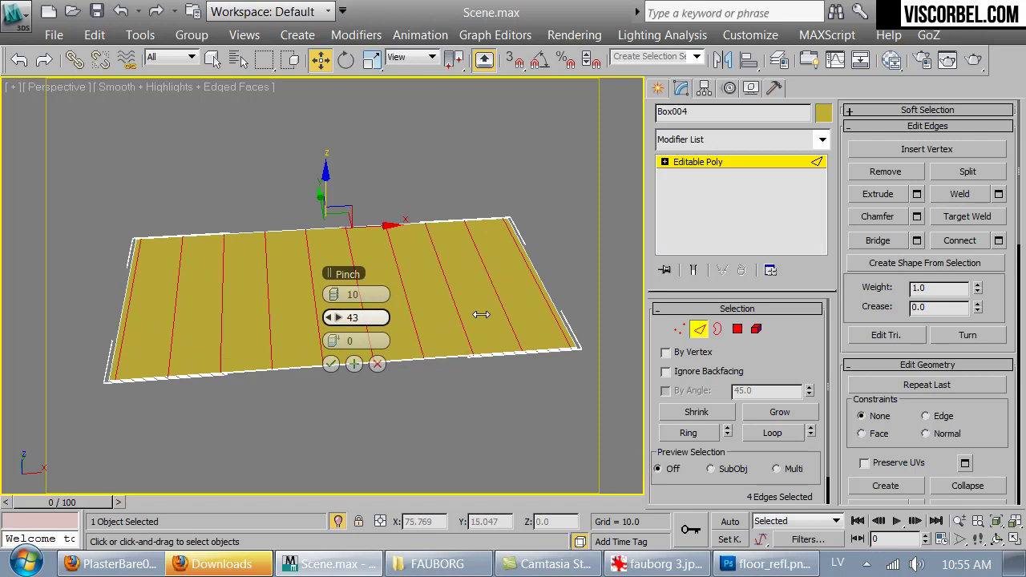
click(353, 364)
- Connect the slab's crosswise edges with 10 segments and a pinch of 46, keeping the slide at 0
alt+middle_drag(353, 363, 87, 322)
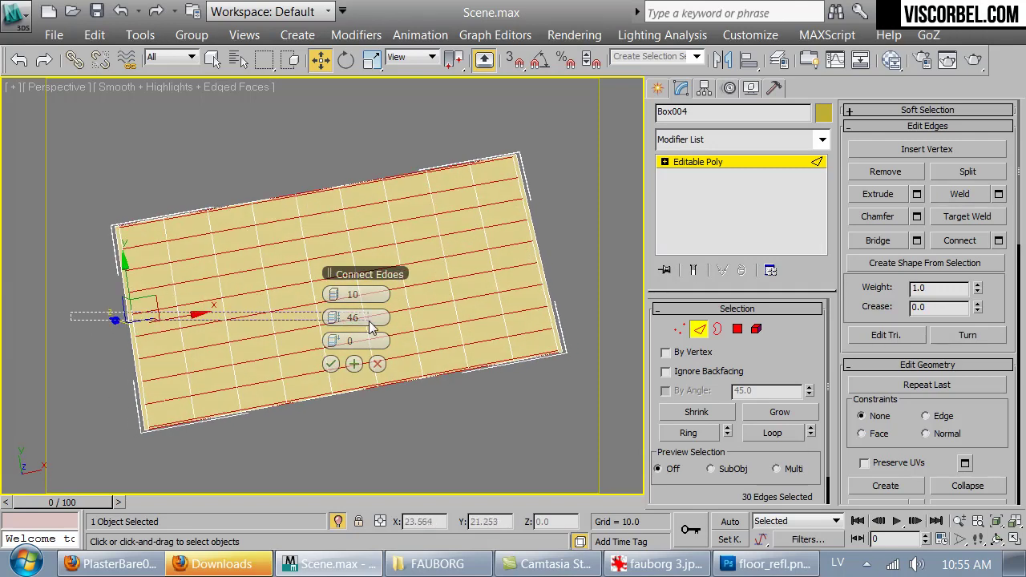
key(ctrl+z)
alt+middle_drag(463, 298, 425, 307)
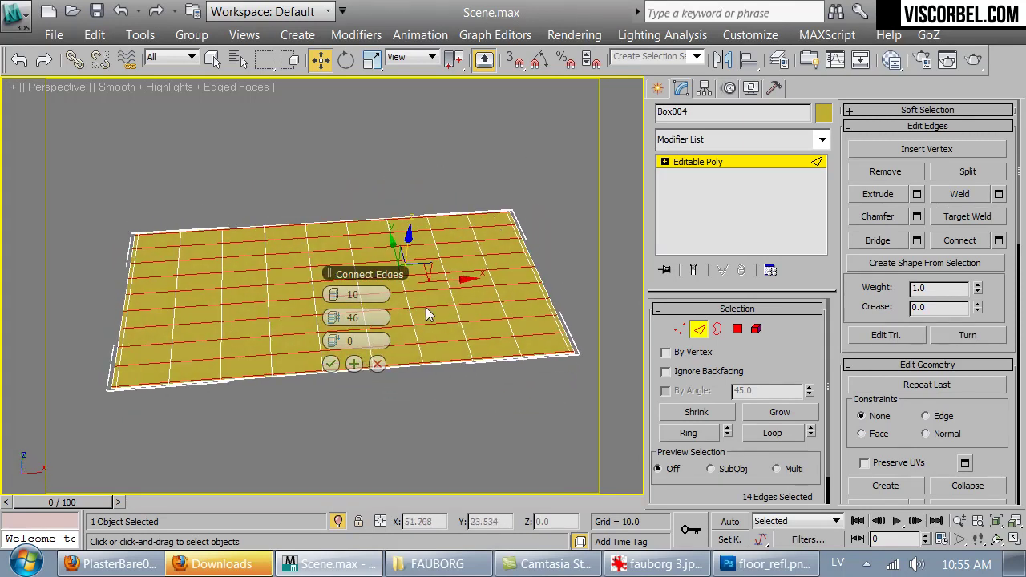
click(330, 365)
- Scale the vertices of the newly connected edges to about 99% along Y and return to object level
alt+middle_drag(257, 373, 267, 442)
key(r)
click(678, 330)
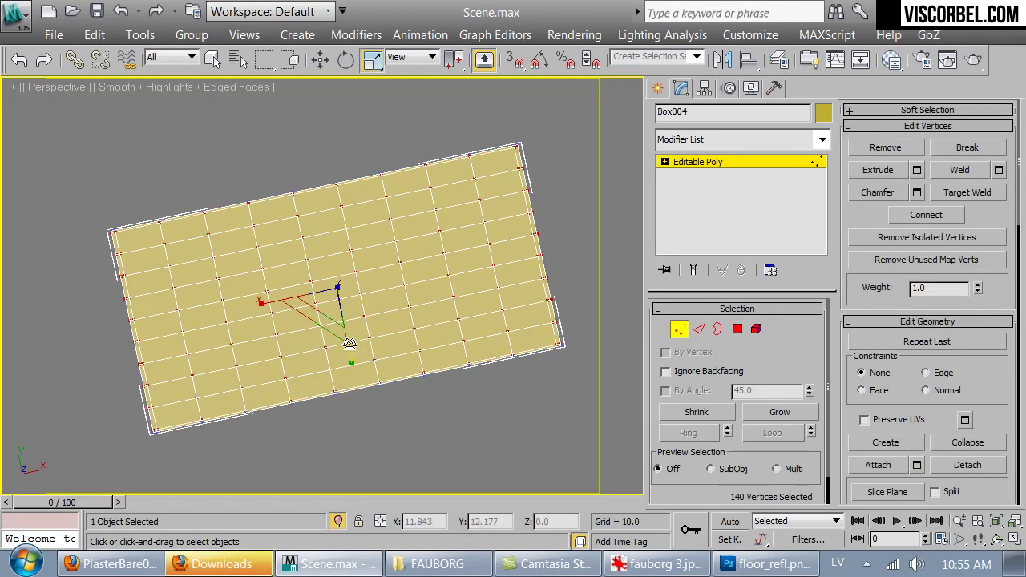
drag(348, 361, 355, 360)
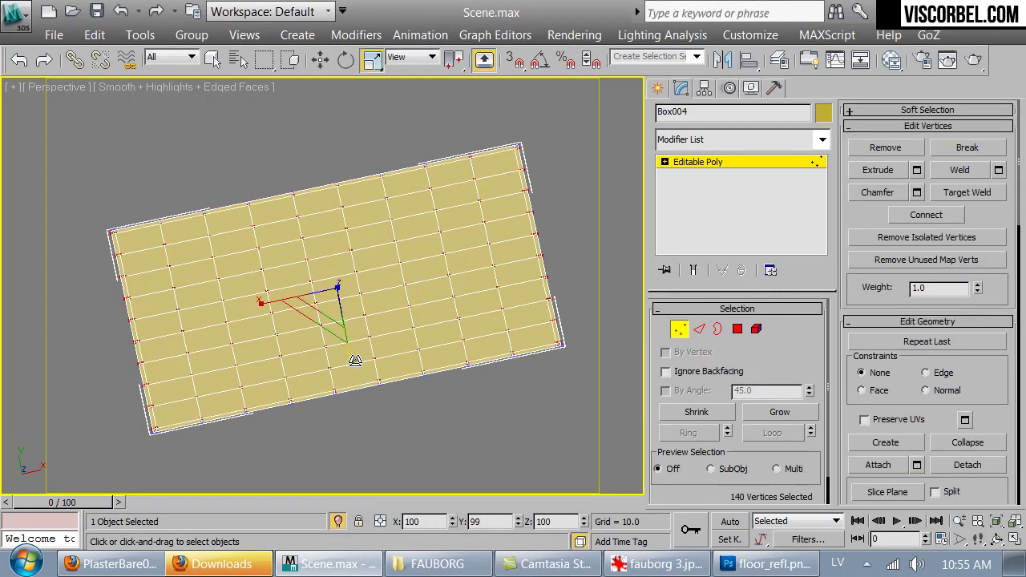
click(781, 162)
key(shift+z)
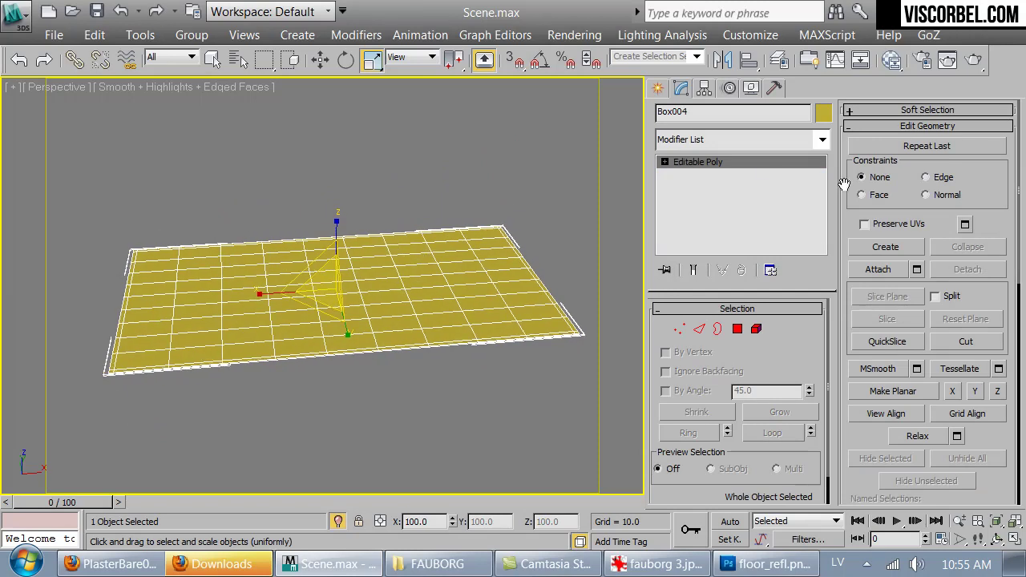
- Apply a TurboSmooth modifier with 2 iterations to the slab and hide the edged-faces display
click(725, 139)
scroll(729, 240, down, 10)
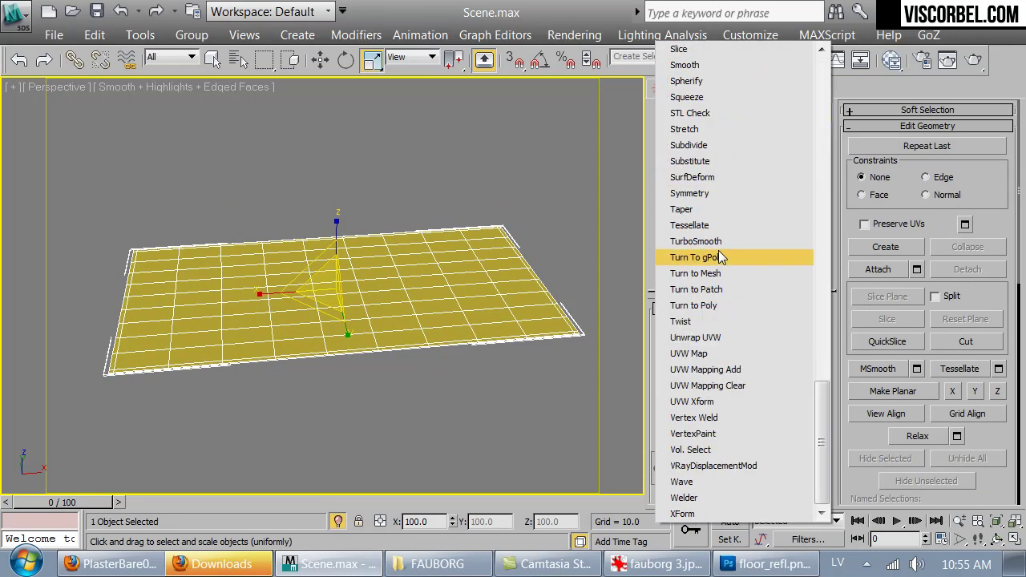
click(695, 241)
key(f)
middle_drag(351, 255, 571, 257)
scroll(382, 265, down, 3)
mouse_move(382, 265)
middle_down()
mouse_move(424, 343)
mouse_move(383, 284)
middle_up()
scroll(400, 297, up, 2)
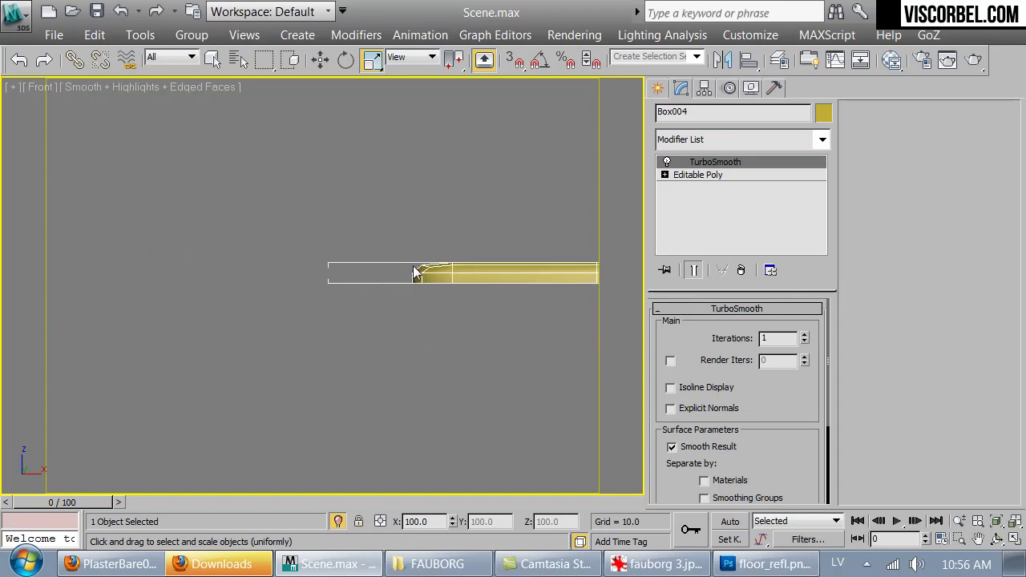
click(804, 338)
click(439, 456)
key(F4)
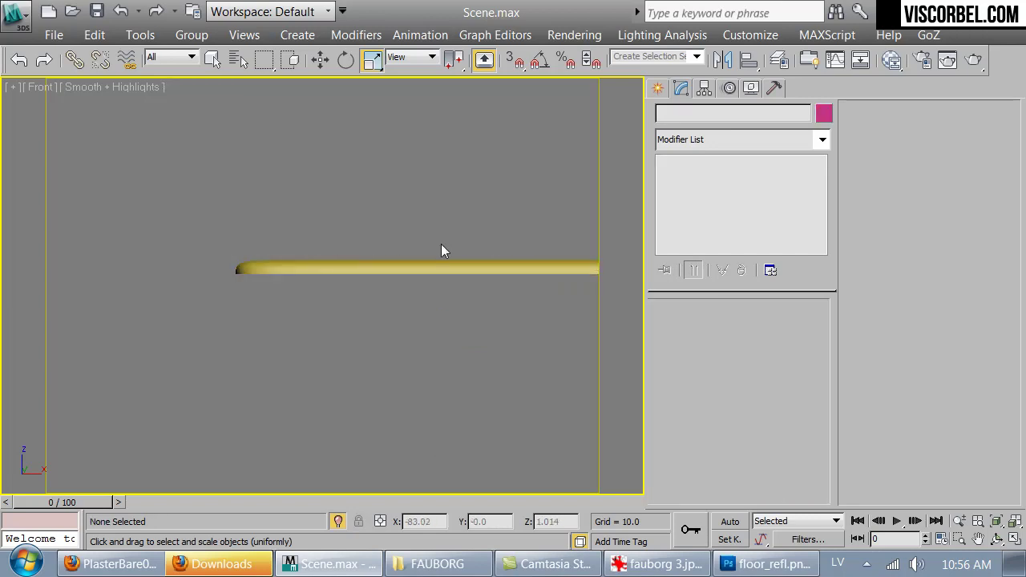
- Scale the slab in X and Y together to about 57% while judging its size through the camera
click(428, 265)
key(c)
click(427, 266)
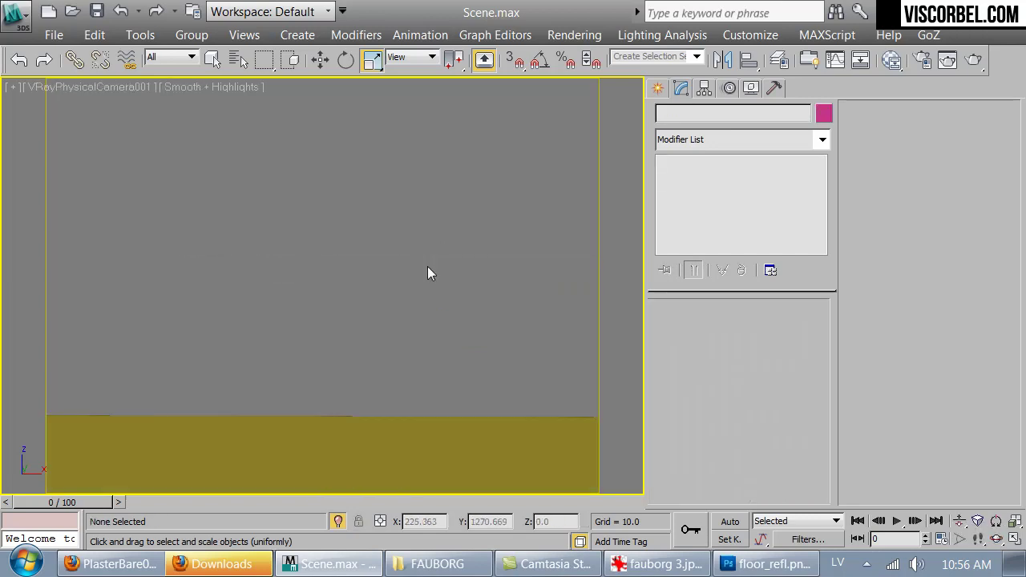
click(319, 437)
key(r)
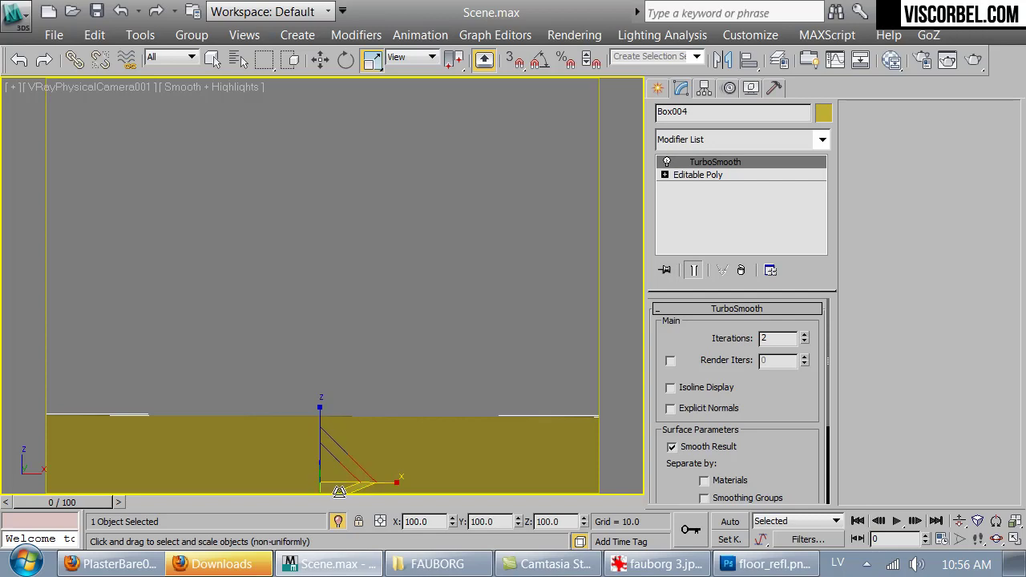
drag(342, 492, 316, 471)
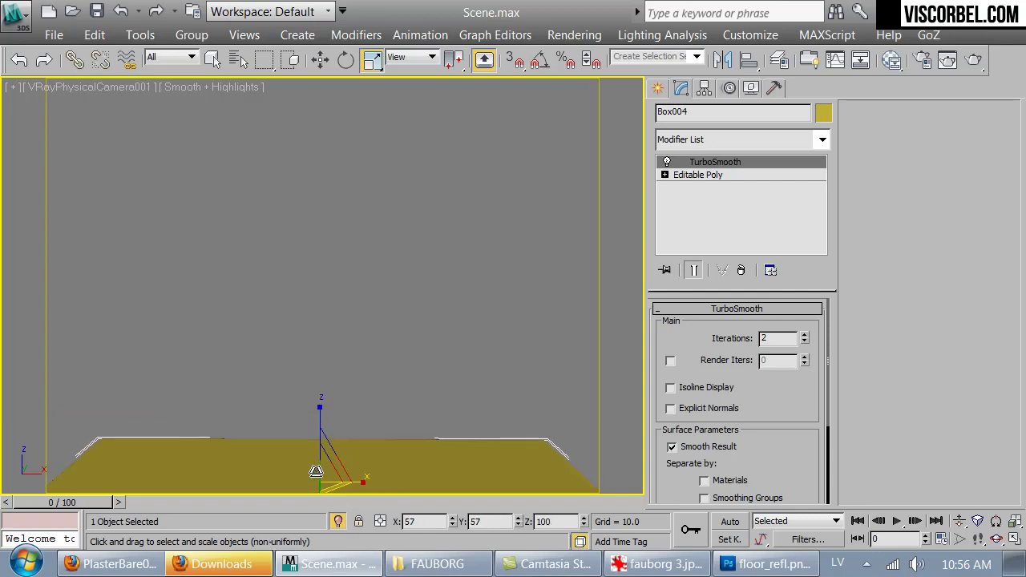
click(356, 274)
key(F4)
click(342, 457)
key(F4)
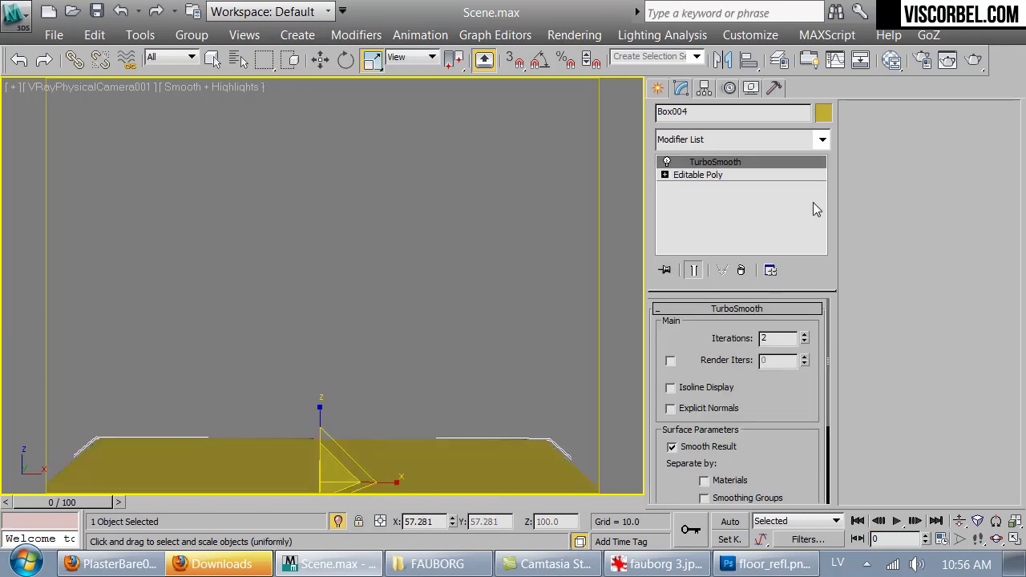
- Add a Hair and Fur (WSM) modifier on top of the slab's TurboSmooth
click(820, 140)
mouse_move(828, 145)
mouse_down()
mouse_move(821, 245)
mouse_move(824, 145)
mouse_up()
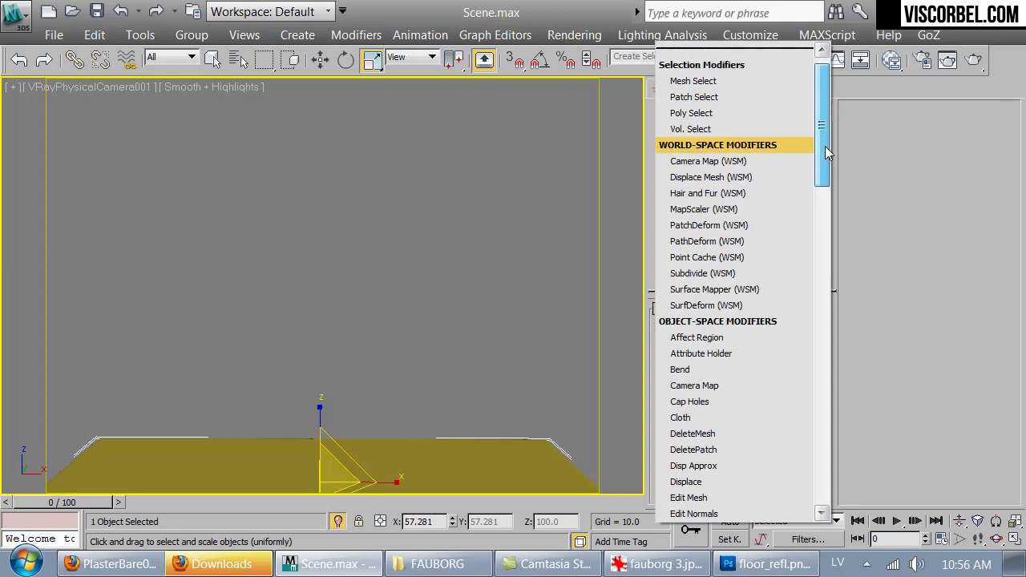
click(778, 193)
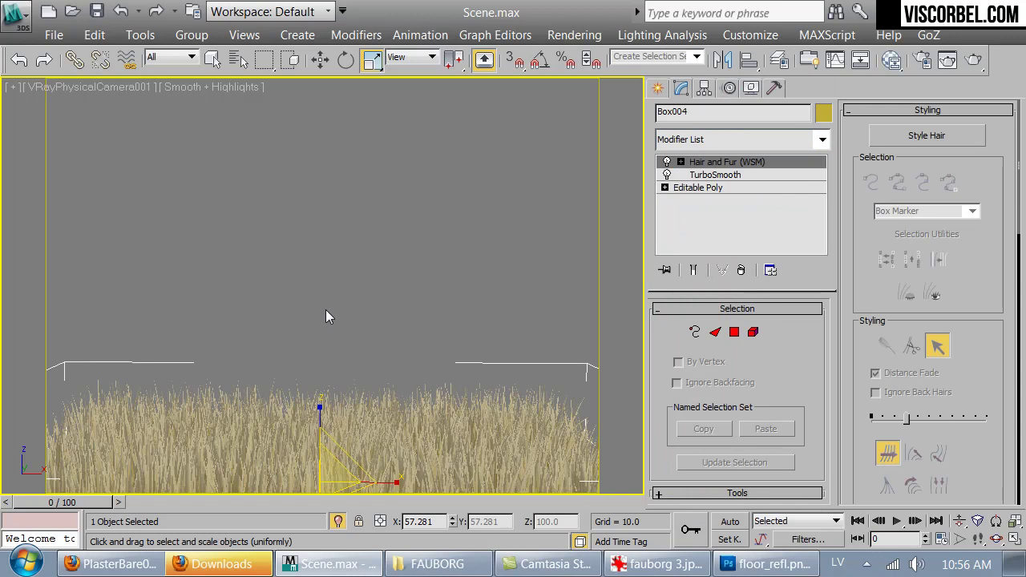
- Start hair styling in the wireframe Top view and brush the hairs across the slab and its fringes in varied directions
key(t)
key(z)
key(F3)
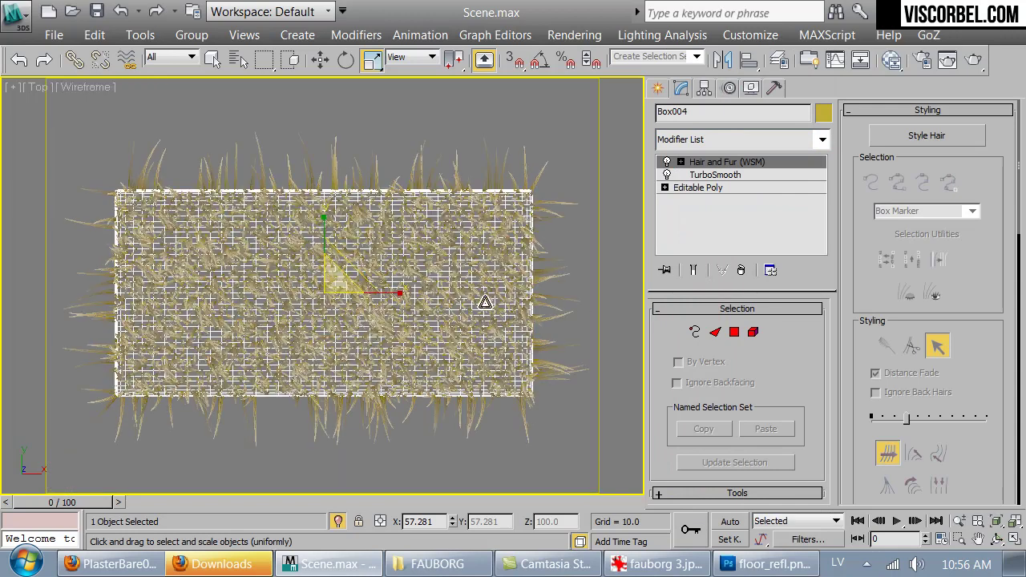
click(901, 138)
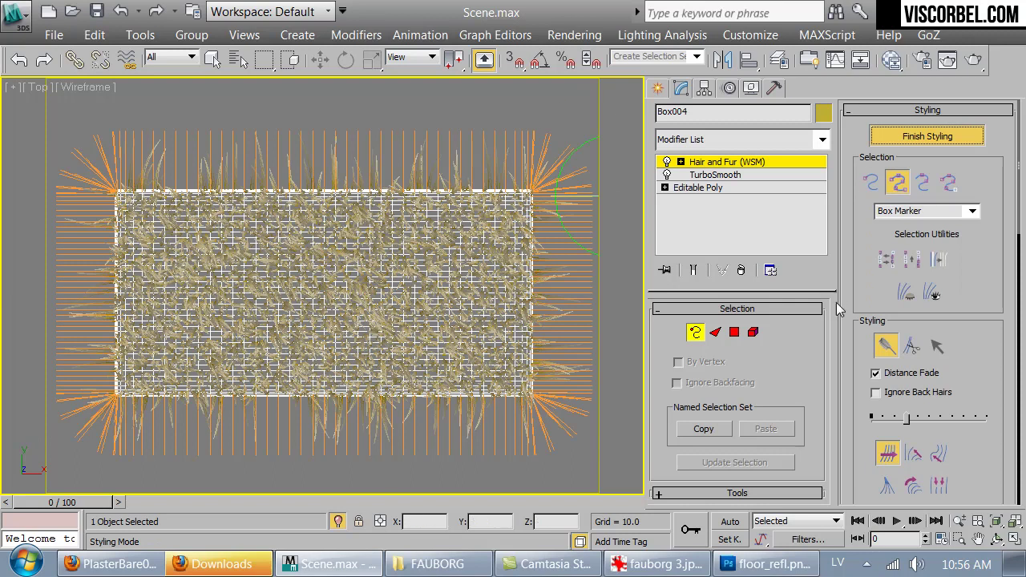
mouse_move(472, 418)
mouse_down()
mouse_move(453, 418)
mouse_move(522, 459)
mouse_up()
mouse_move(228, 358)
mouse_down()
mouse_move(212, 383)
mouse_move(240, 365)
mouse_move(204, 437)
mouse_move(164, 437)
mouse_move(121, 393)
mouse_move(149, 336)
mouse_move(277, 365)
mouse_move(343, 350)
mouse_move(378, 297)
mouse_move(297, 265)
mouse_move(181, 248)
mouse_move(113, 168)
mouse_move(96, 296)
mouse_move(126, 256)
mouse_up()
mouse_move(418, 192)
mouse_down()
mouse_move(228, 165)
mouse_move(200, 136)
mouse_move(305, 161)
mouse_move(277, 200)
mouse_move(337, 240)
mouse_move(433, 233)
mouse_move(315, 318)
mouse_move(365, 288)
mouse_move(360, 301)
mouse_move(435, 355)
mouse_move(404, 376)
mouse_move(407, 396)
mouse_up()
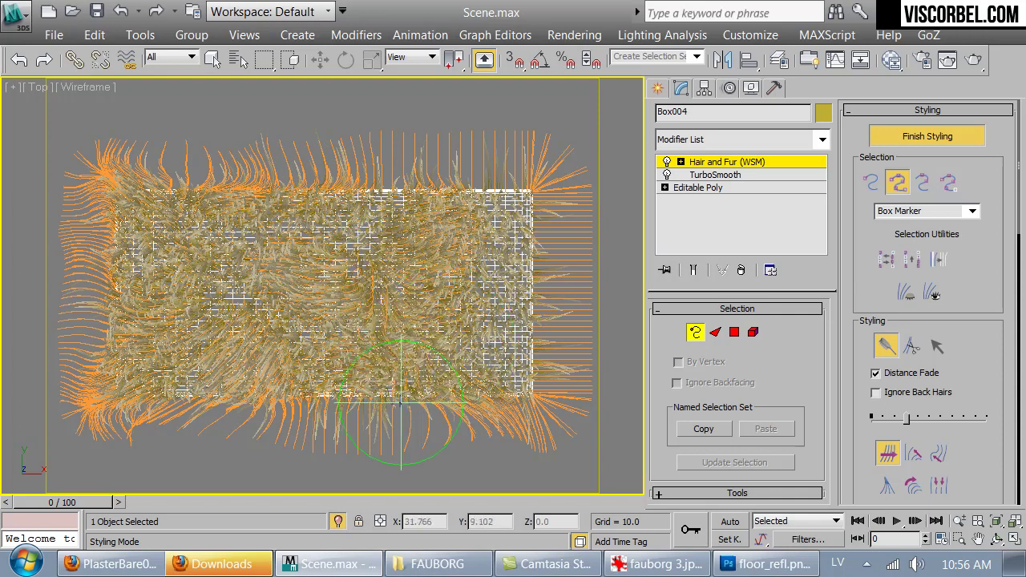
mouse_move(516, 341)
mouse_down()
mouse_move(558, 335)
mouse_move(515, 281)
mouse_move(515, 204)
mouse_up()
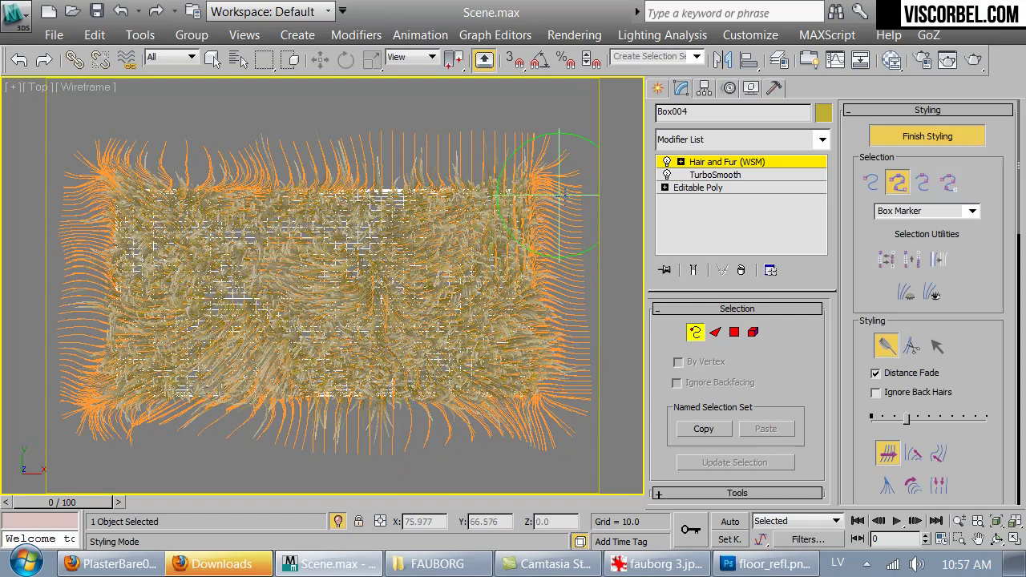
drag(548, 193, 590, 207)
drag(389, 169, 368, 157)
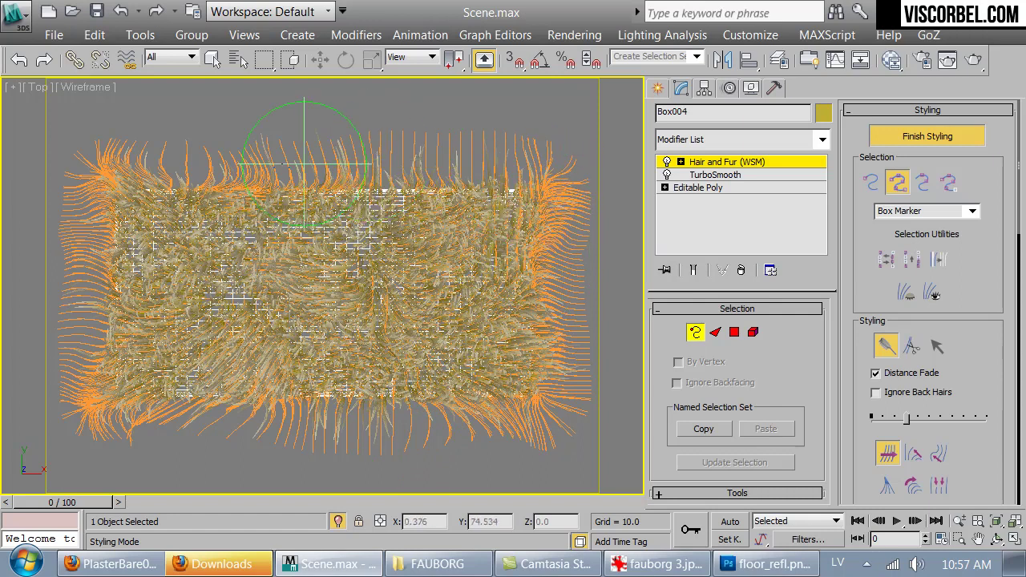
drag(193, 177, 189, 170)
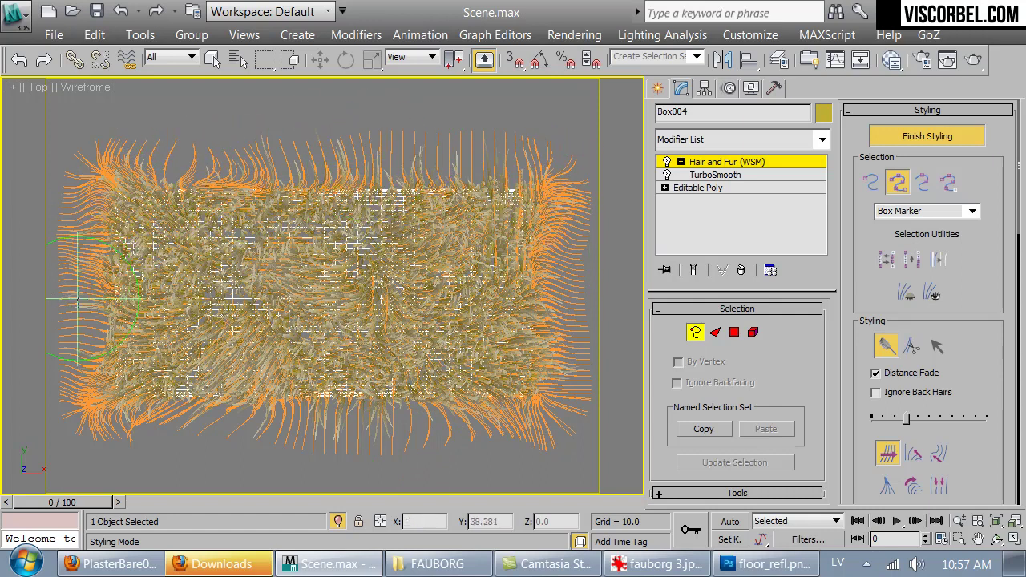
mouse_move(96, 347)
mouse_down()
mouse_move(207, 426)
mouse_move(206, 413)
mouse_move(247, 463)
mouse_up()
drag(305, 432, 328, 430)
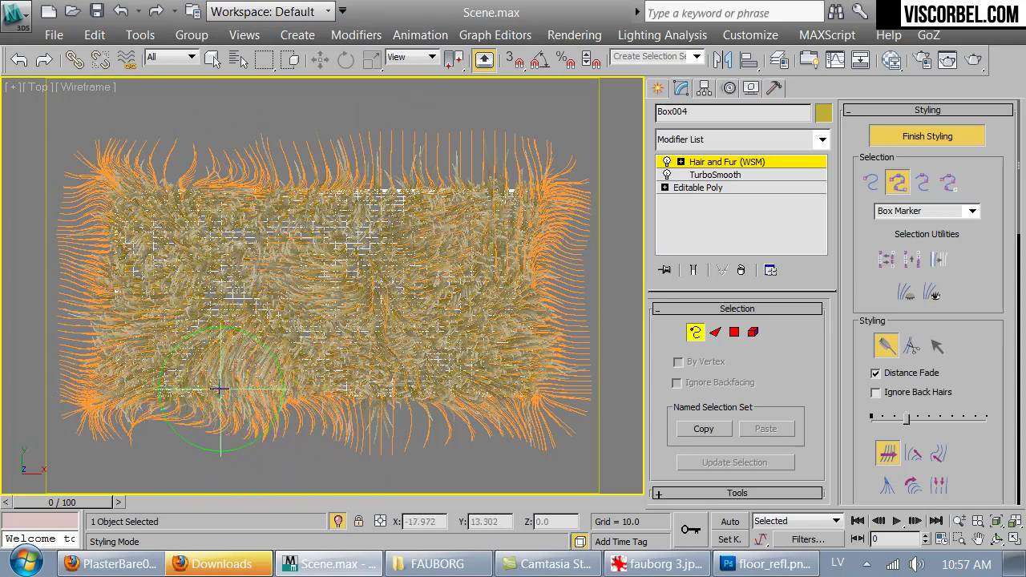
mouse_move(213, 405)
mouse_down()
mouse_move(293, 417)
mouse_move(278, 422)
mouse_move(347, 428)
mouse_move(415, 451)
mouse_up()
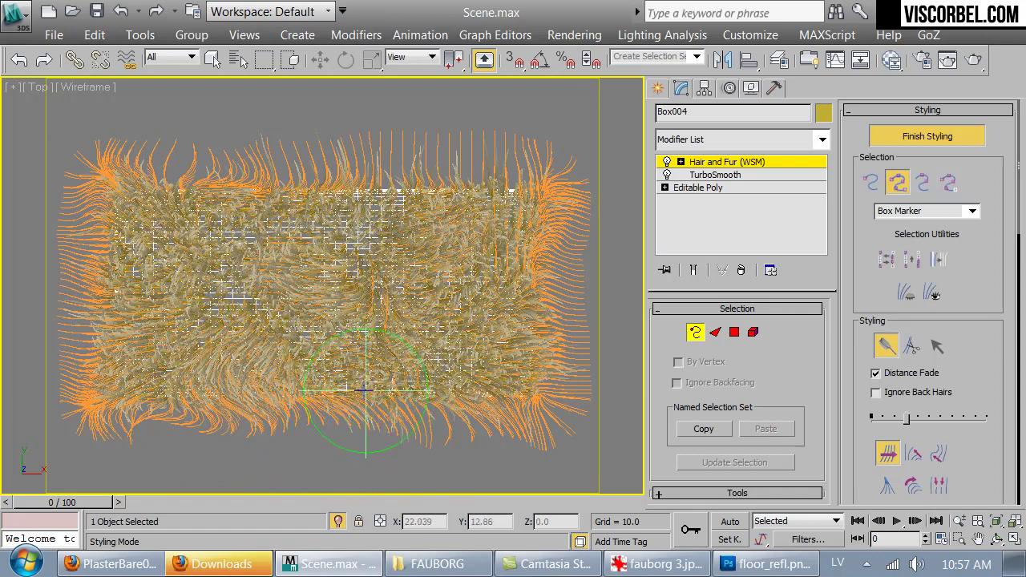
- Brush the rug's hairs in the Front view, bending them in different directions and lowering the pile toward both ends
key(c)
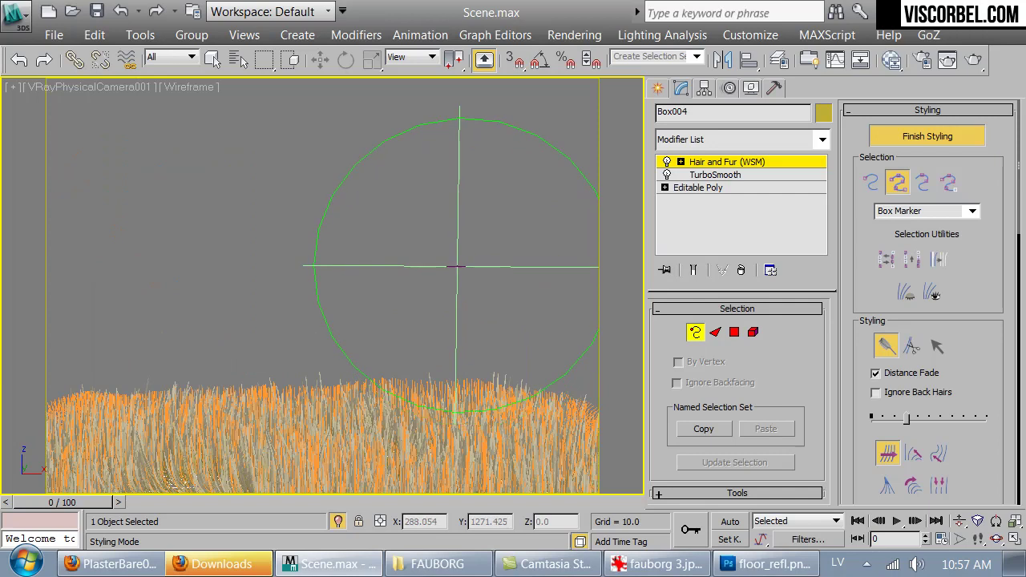
key(f)
drag(347, 229, 360, 217)
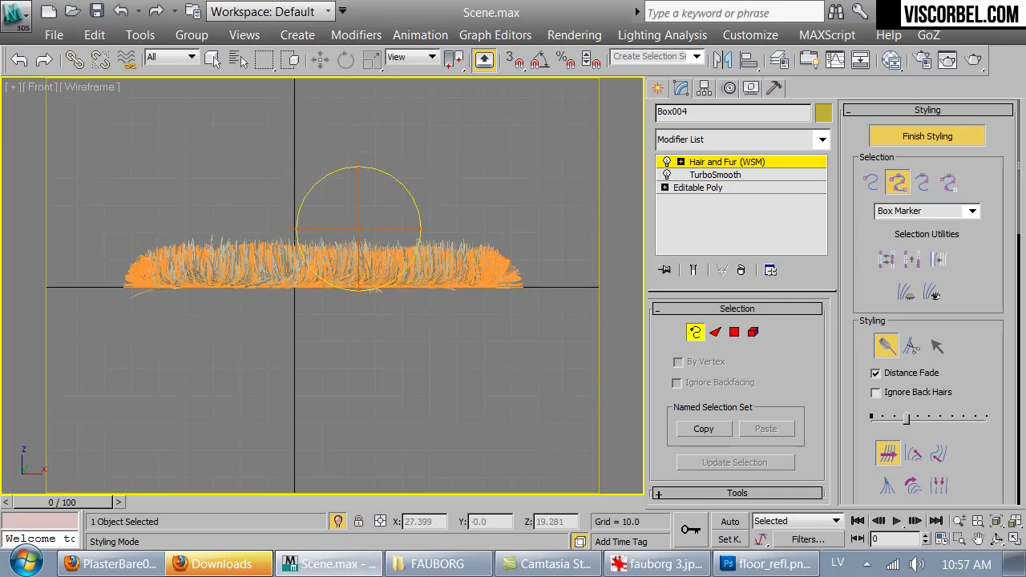
drag(448, 236, 508, 232)
mouse_move(204, 228)
mouse_down()
mouse_move(188, 210)
mouse_move(160, 228)
mouse_move(193, 229)
mouse_up()
drag(264, 240, 304, 250)
mouse_move(473, 266)
mouse_down()
mouse_move(488, 270)
mouse_move(485, 259)
mouse_up()
drag(181, 258, 180, 258)
mouse_move(128, 282)
mouse_down()
mouse_move(119, 286)
mouse_move(161, 270)
mouse_move(131, 286)
mouse_move(408, 305)
mouse_move(539, 297)
mouse_up()
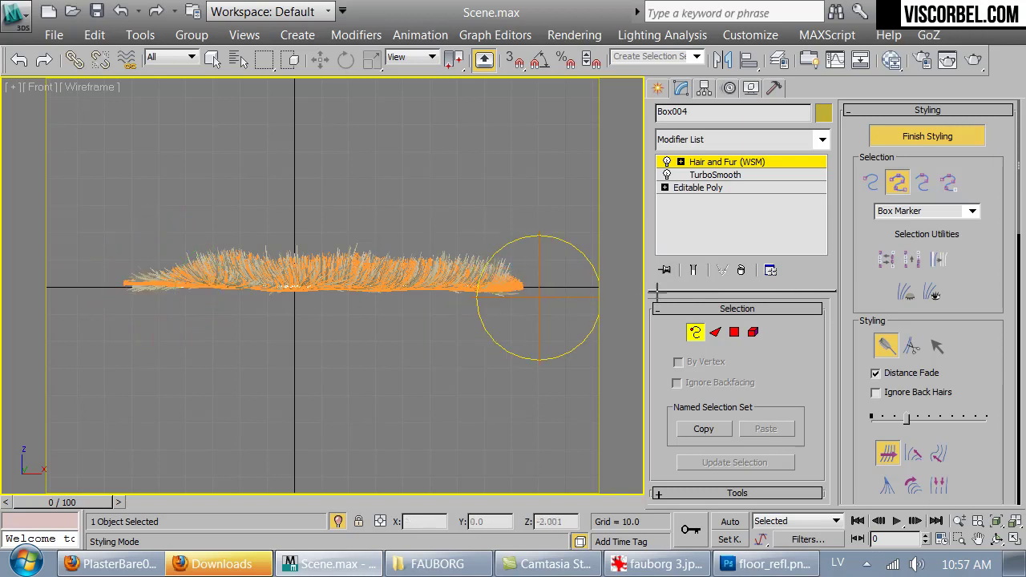
mouse_move(529, 185)
mouse_down()
mouse_move(508, 176)
mouse_move(476, 229)
mouse_move(423, 222)
mouse_up()
- Brush the hairs in the Left view, fanning out both ends and disordering the middle of the pile
key(l)
mouse_move(544, 303)
mouse_down()
mouse_move(597, 341)
mouse_move(541, 293)
mouse_move(581, 311)
mouse_up()
mouse_move(484, 372)
middle_down()
mouse_move(458, 366)
mouse_move(428, 243)
middle_up()
mouse_move(461, 272)
mouse_down()
mouse_move(436, 320)
mouse_move(391, 325)
mouse_up()
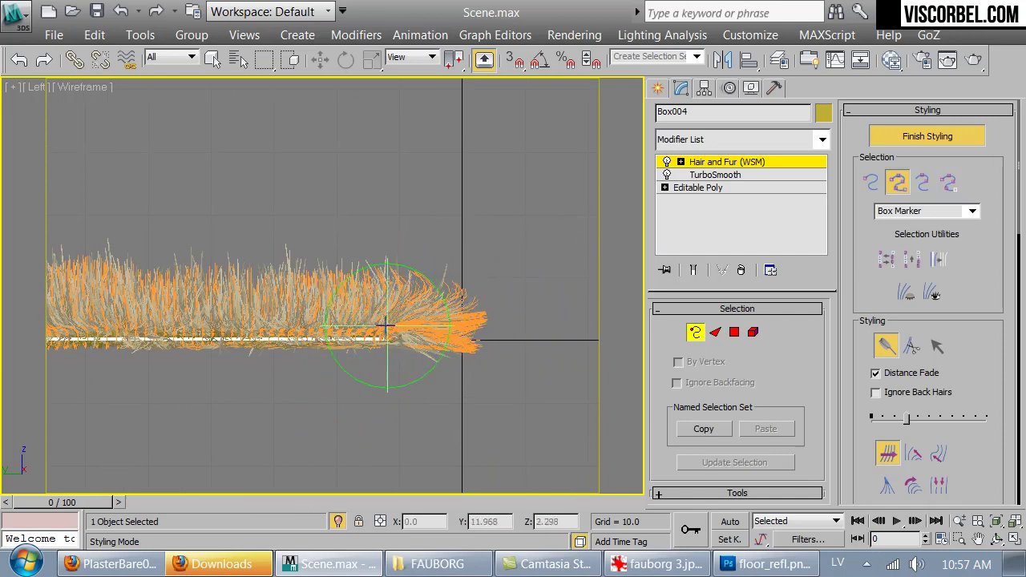
middle_drag(287, 331, 597, 324)
mouse_move(286, 332)
mouse_down()
mouse_move(287, 307)
mouse_move(240, 305)
mouse_move(289, 297)
mouse_move(268, 240)
mouse_up()
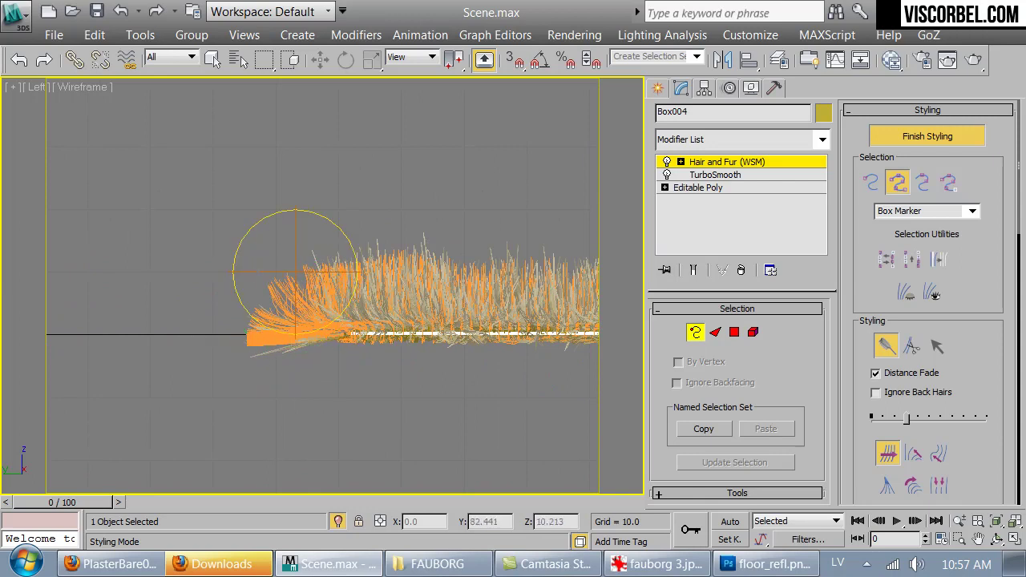
mouse_move(253, 274)
mouse_down()
mouse_move(359, 258)
mouse_move(325, 257)
mouse_move(258, 296)
mouse_move(255, 315)
mouse_move(266, 273)
mouse_move(248, 278)
mouse_move(405, 240)
mouse_up()
mouse_move(405, 257)
middle_down()
mouse_move(412, 264)
mouse_move(243, 286)
middle_up()
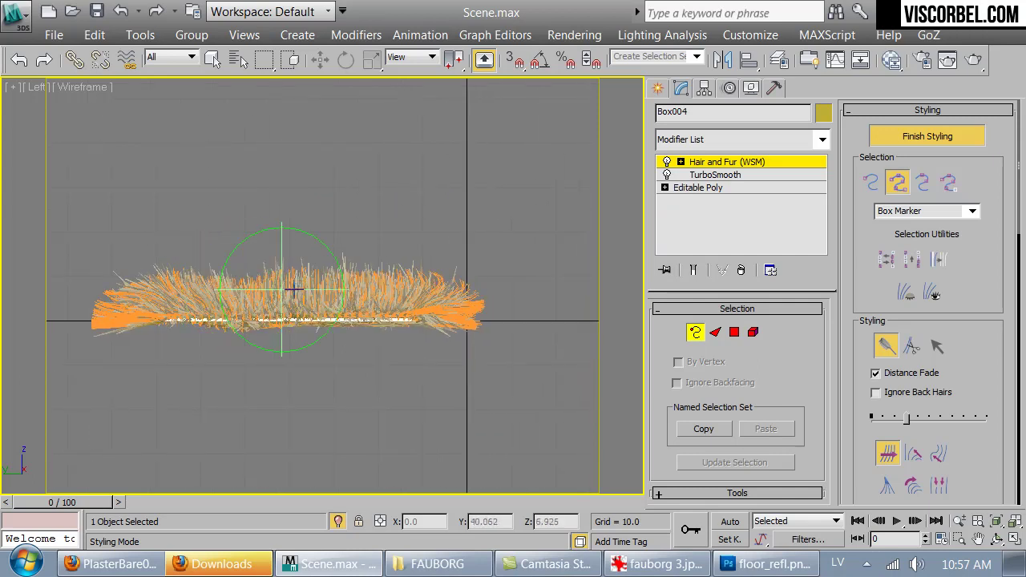
drag(355, 243, 352, 267)
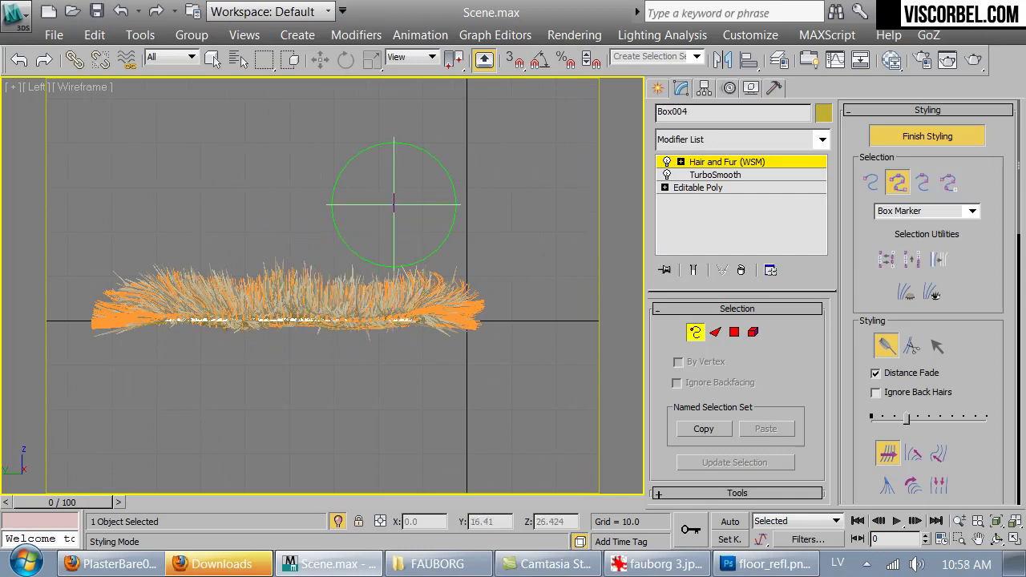
- Finish the hair styling and check the rug's fur in the Perspective view
key(p)
scroll(537, 238, down, 5)
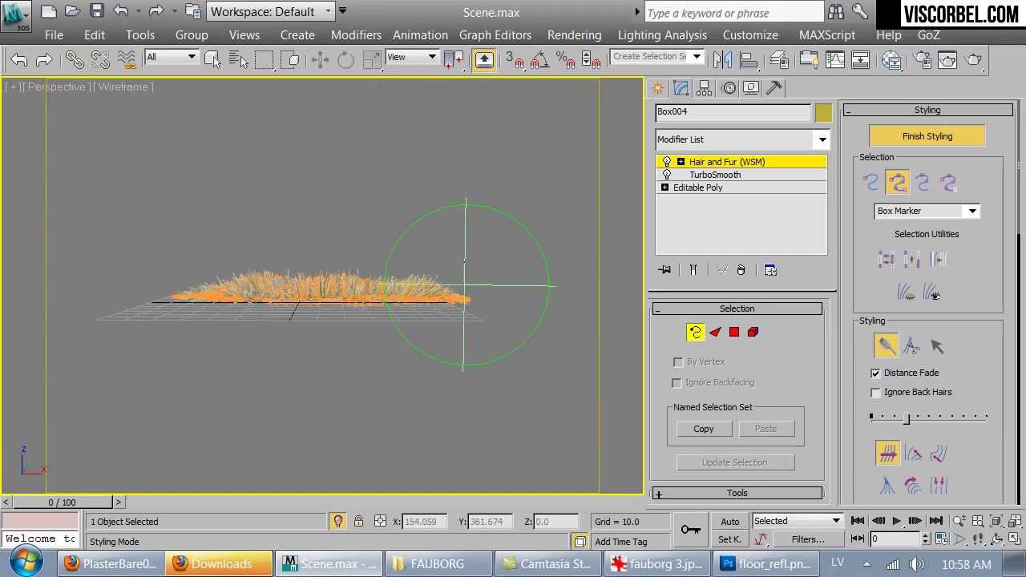
scroll(470, 344, up, 3)
click(916, 134)
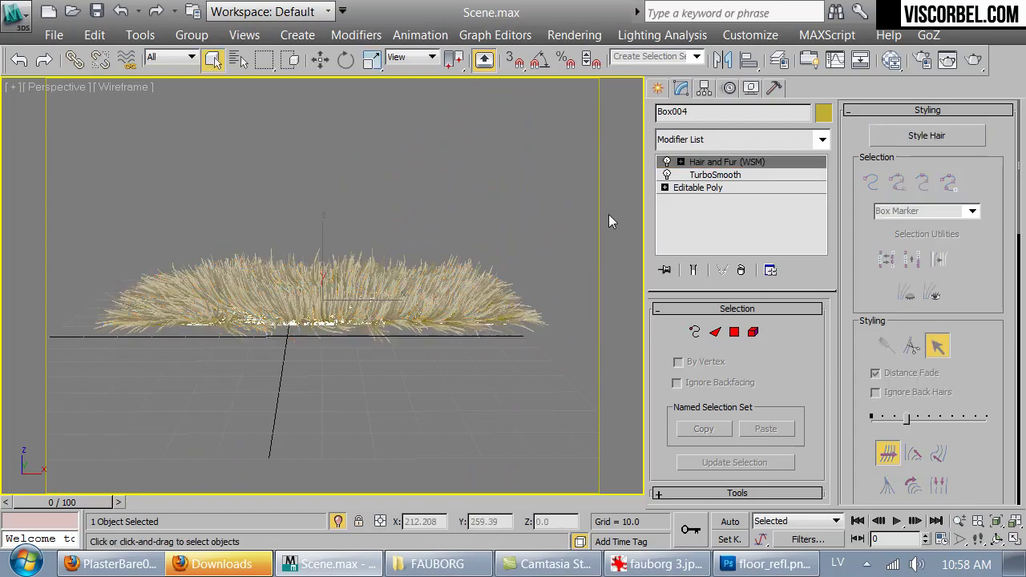
mouse_move(298, 215)
alt+middle_down()
mouse_move(311, 305)
mouse_move(251, 217)
mouse_move(300, 206)
mouse_move(309, 293)
mouse_move(279, 281)
mouse_move(314, 204)
mouse_move(309, 195)
mouse_move(293, 215)
mouse_move(300, 195)
mouse_move(315, 200)
mouse_move(309, 232)
alt+middle_up()
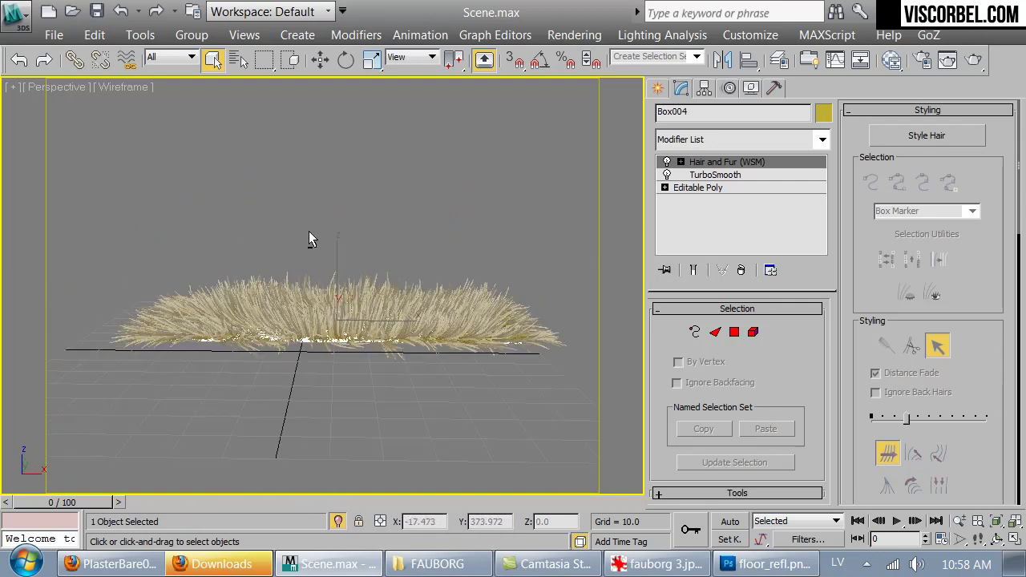
- Reduce the Hair and Fur modifier's Scale to 28 and check the shortened pile in the shaded Perspective view
scroll(988, 370, down, 5)
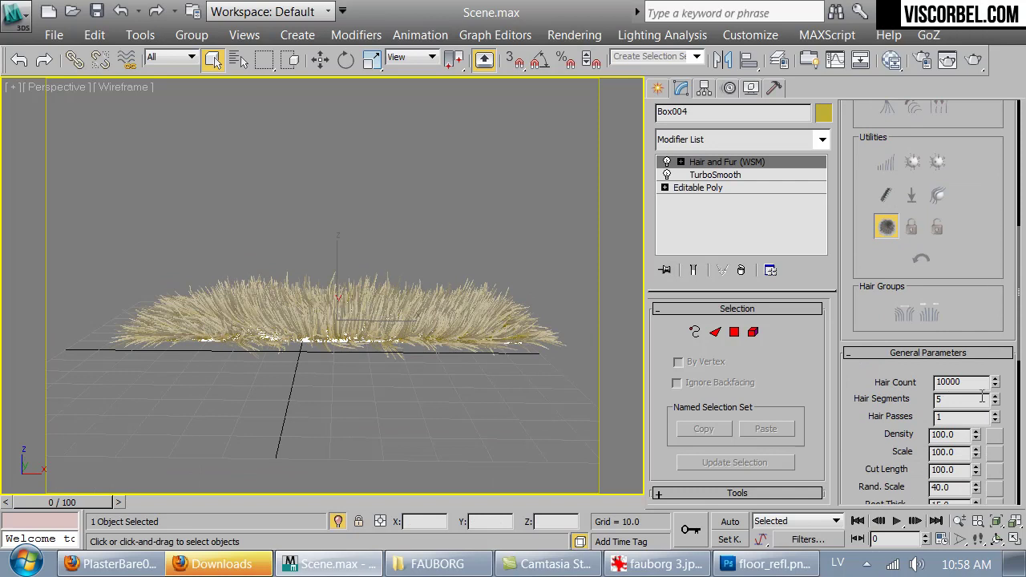
drag(911, 416, 976, 377)
alt+middle_drag(376, 320, 340, 283)
scroll(389, 249, up, 5)
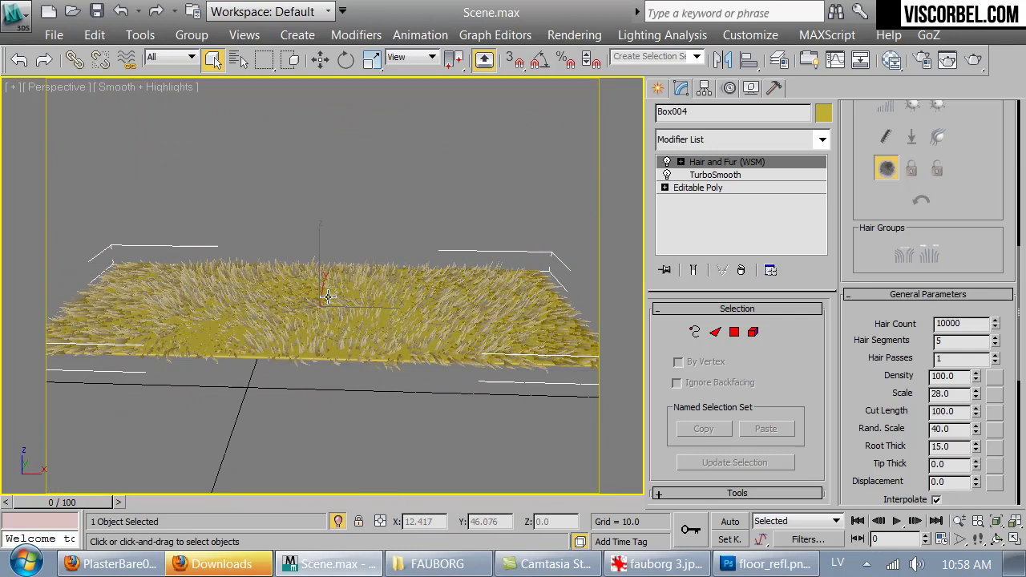
alt+middle_drag(273, 314, 217, 301)
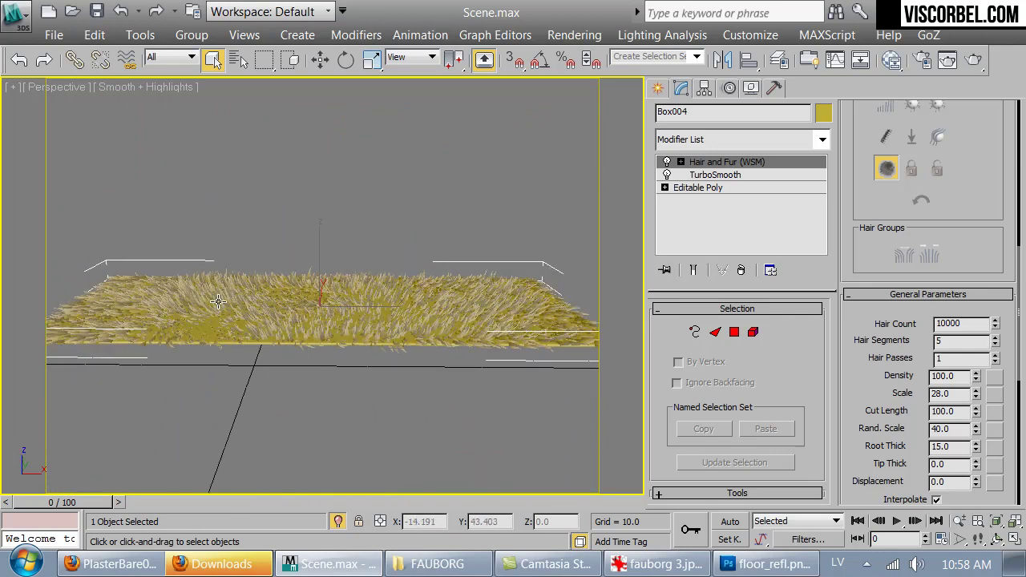
- Reopen hair styling on the shortened pile, touch it up from several angles in the Perspective view, and finish styling
scroll(863, 122, up, 5)
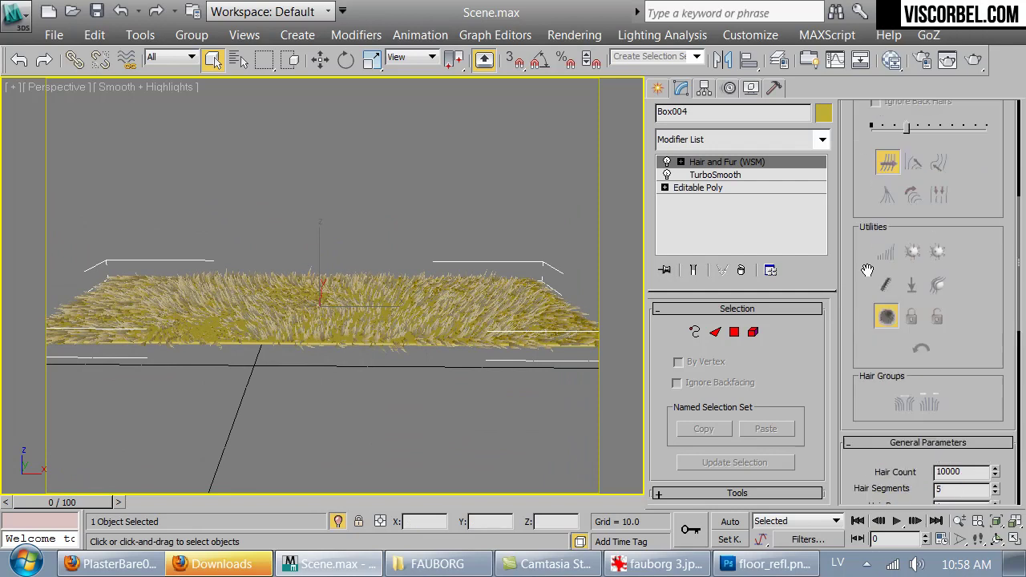
click(927, 138)
mouse_move(160, 361)
alt+middle_down()
mouse_move(152, 369)
mouse_move(196, 317)
alt+middle_up()
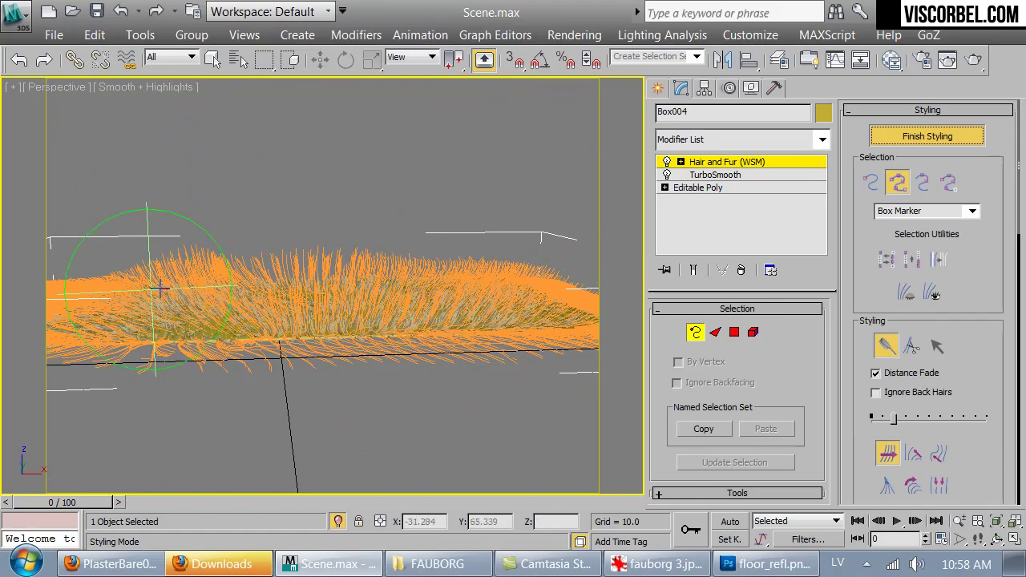
mouse_move(211, 305)
alt+middle_down()
mouse_move(200, 321)
mouse_move(300, 363)
mouse_move(303, 321)
alt+middle_up()
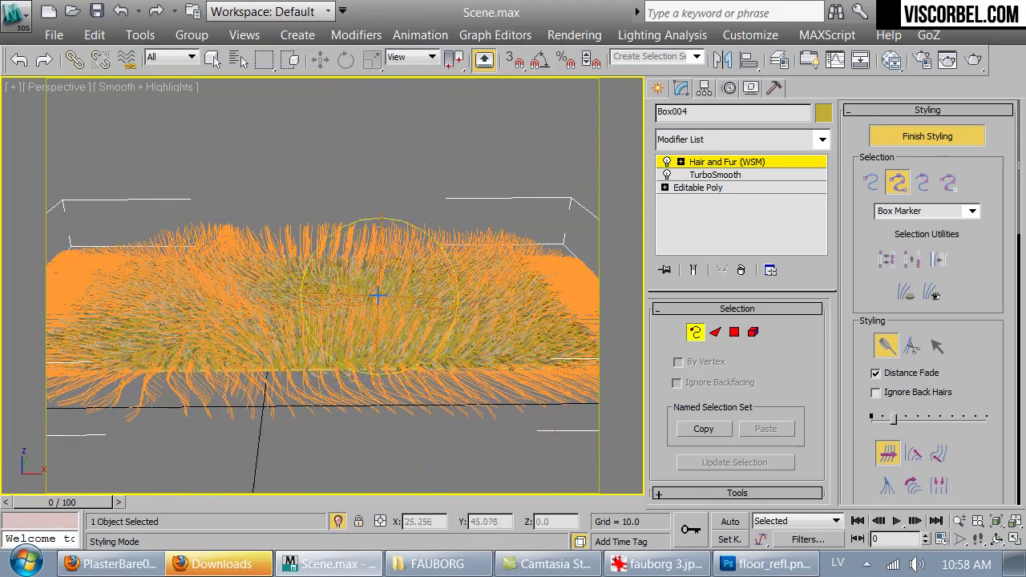
mouse_move(323, 286)
alt+middle_down()
mouse_move(320, 335)
mouse_move(202, 253)
alt+middle_up()
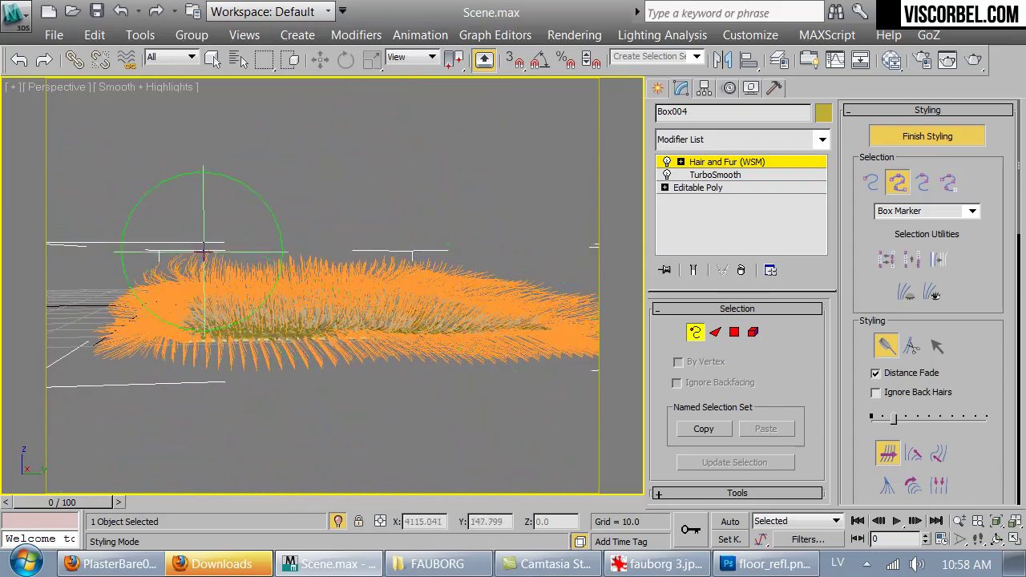
alt+middle_drag(270, 192, 293, 267)
click(904, 137)
alt+middle_drag(371, 222, 296, 213)
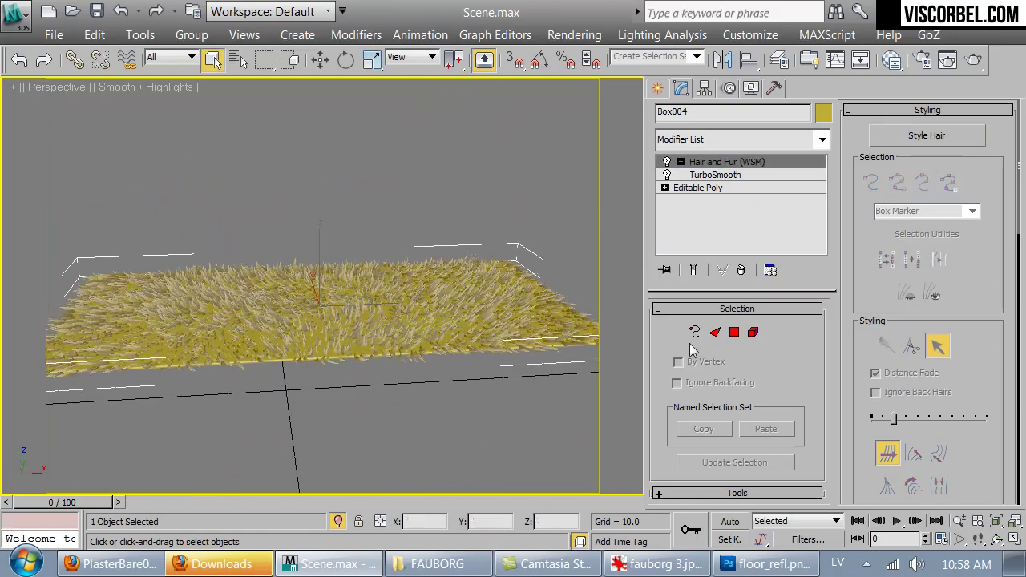
- Return to the VRayPhysicalCamera001 view of the rug
key(c)
click(433, 280)
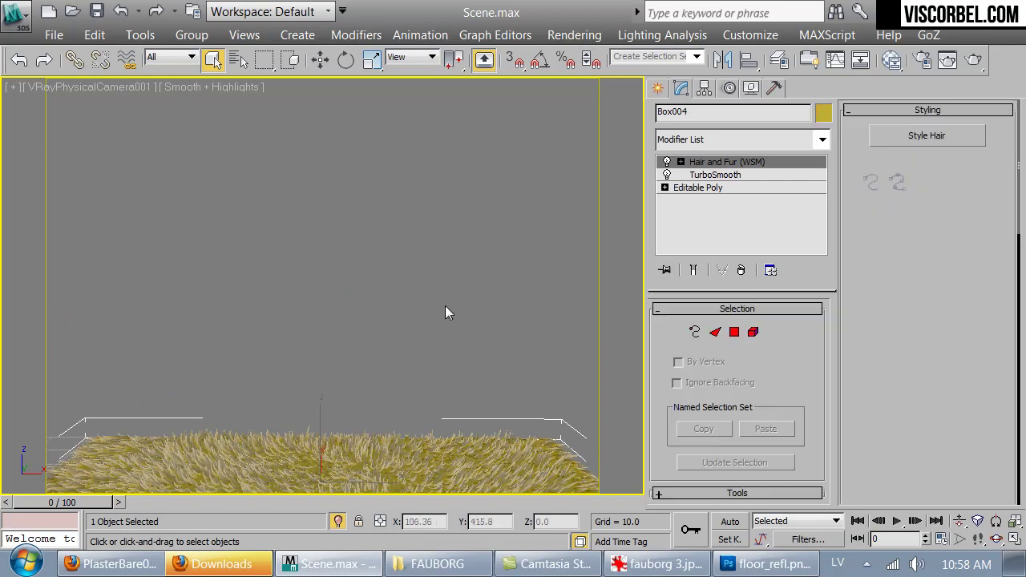
drag(565, 320, 73, 405)
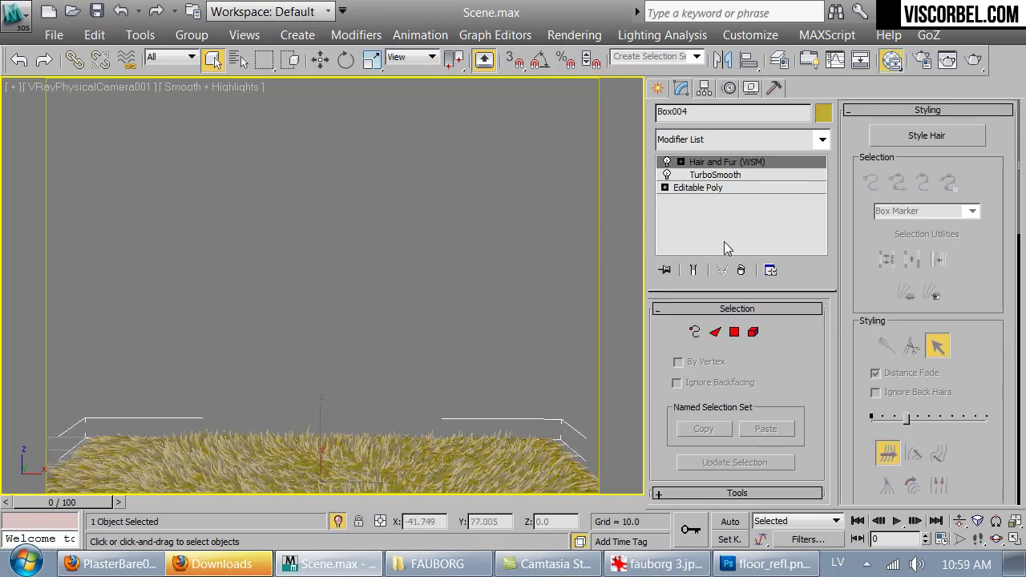
- Create a VRayMtl material named Rug in an unused material slot
key(m)
click(571, 88)
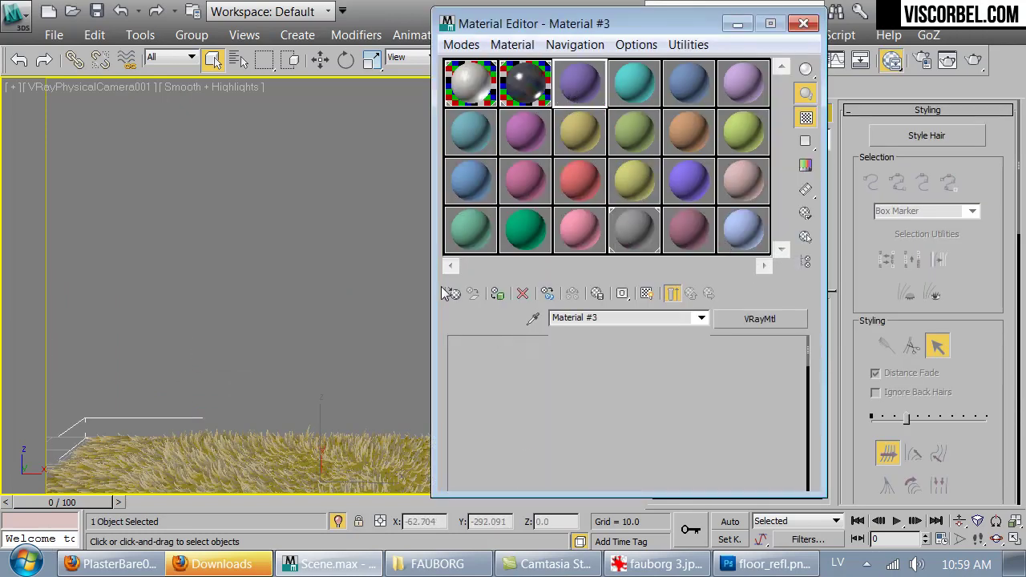
click(452, 294)
double_click(224, 443)
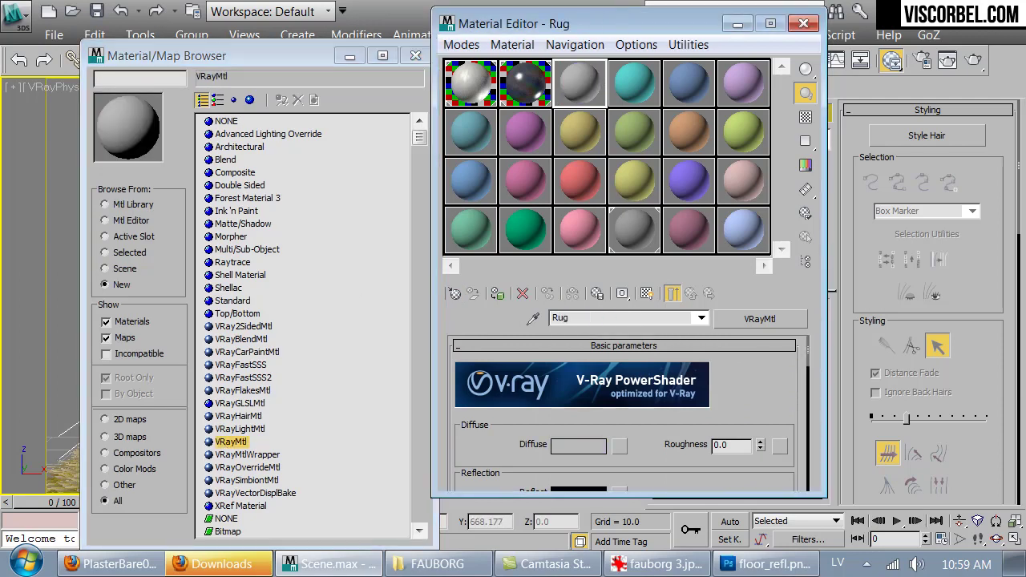
click(415, 56)
- Set the Rug material's diffuse color to near-black with a Value of 2
click(577, 445)
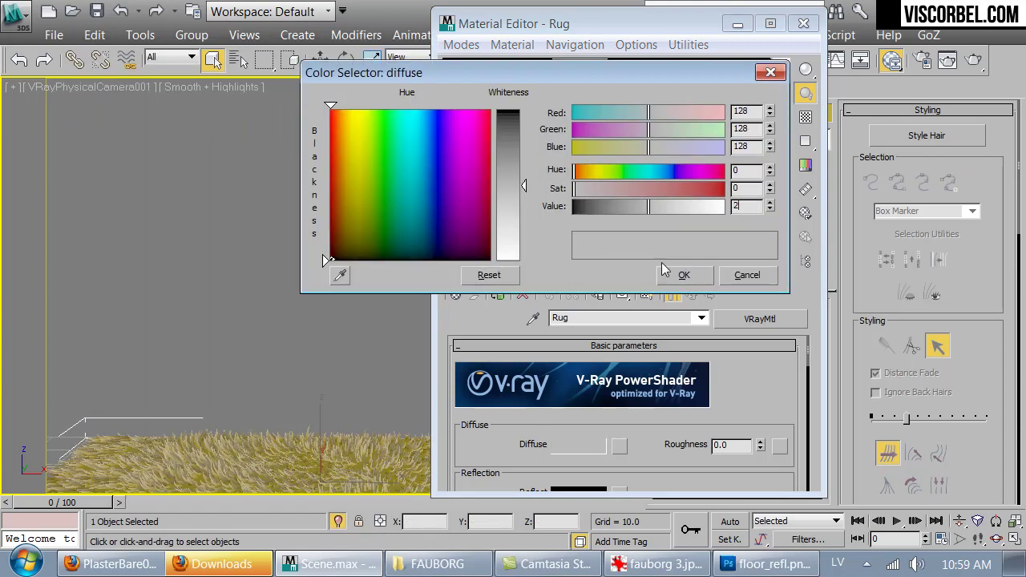
text(2)
key(Return)
click(684, 275)
- Give the Rug material a dark grey reflection, reflection glossiness 0.8, and Fresnel reflections with an IOR of 3.0
scroll(553, 360, down, 3)
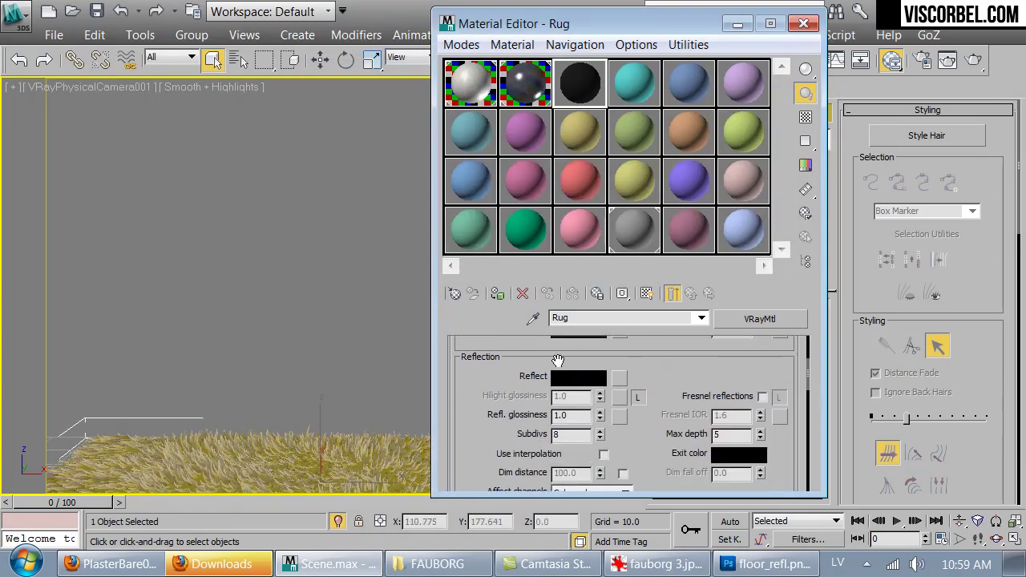
click(574, 387)
click(592, 207)
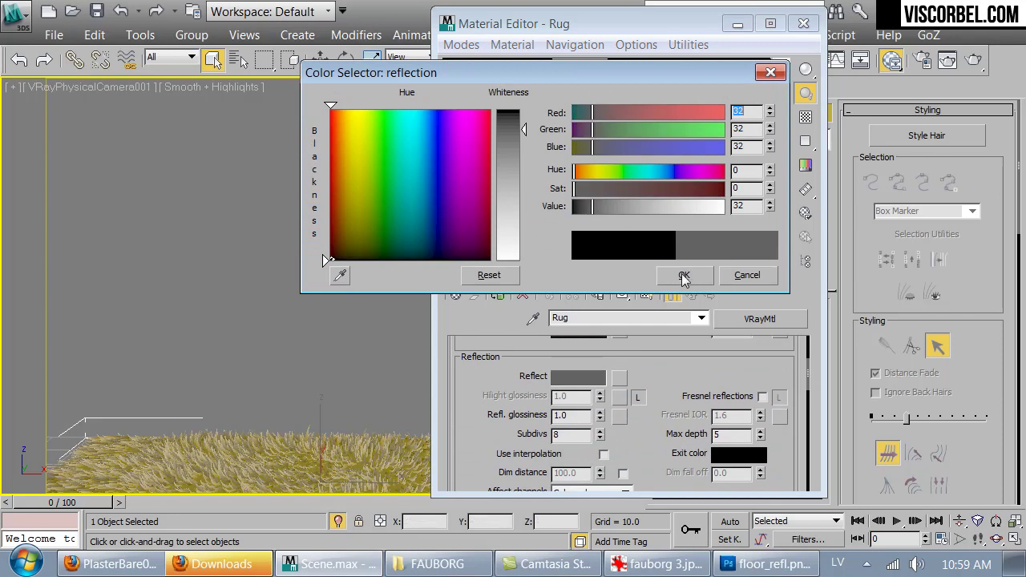
click(683, 274)
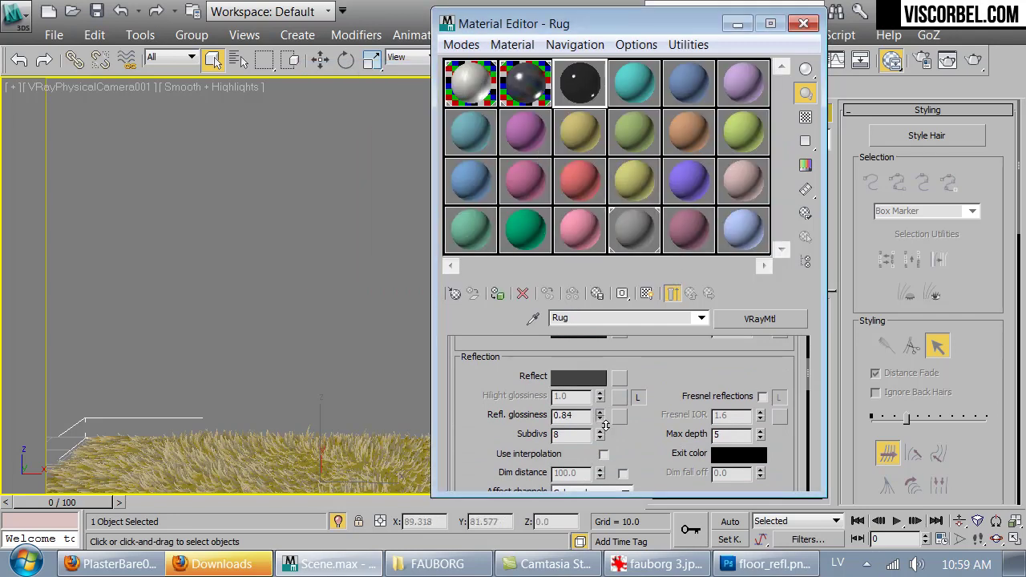
click(762, 396)
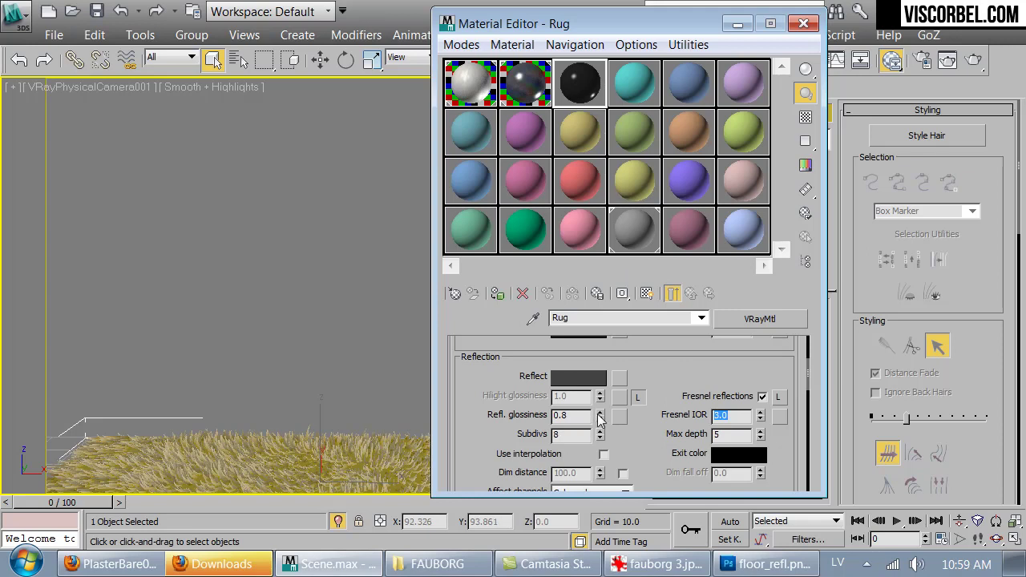
- Set the Rug material's BRDF anisotropy to -0.6 and rotation to 28, and assign the material to the selected rug
scroll(655, 446, down, 10)
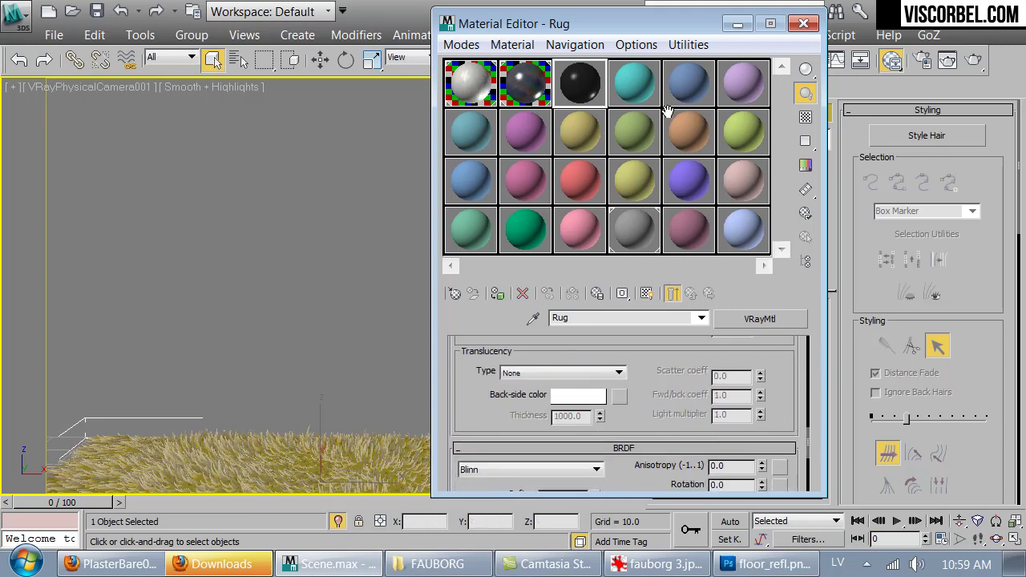
scroll(757, 355, up, 2)
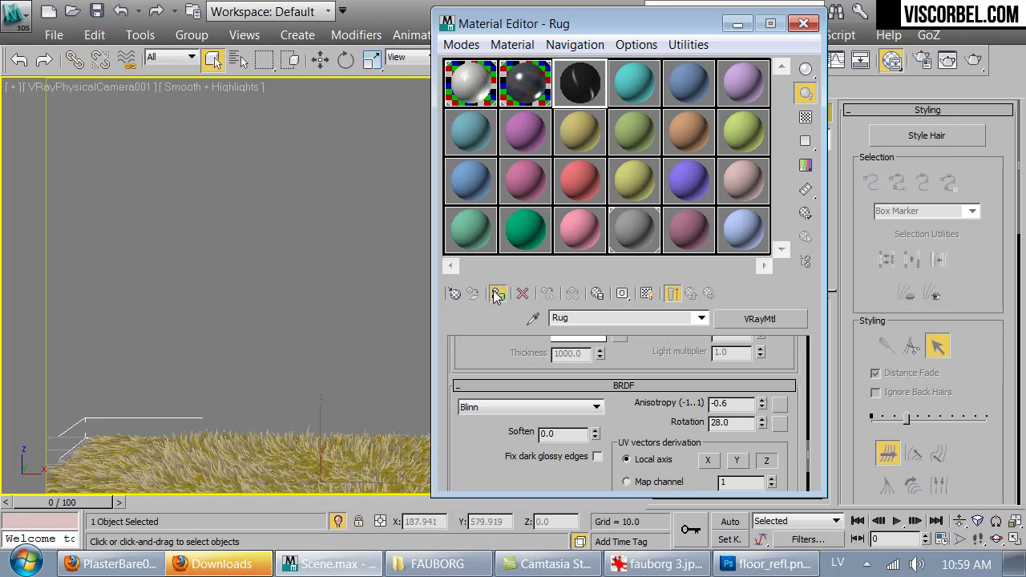
drag(351, 341, 100, 437)
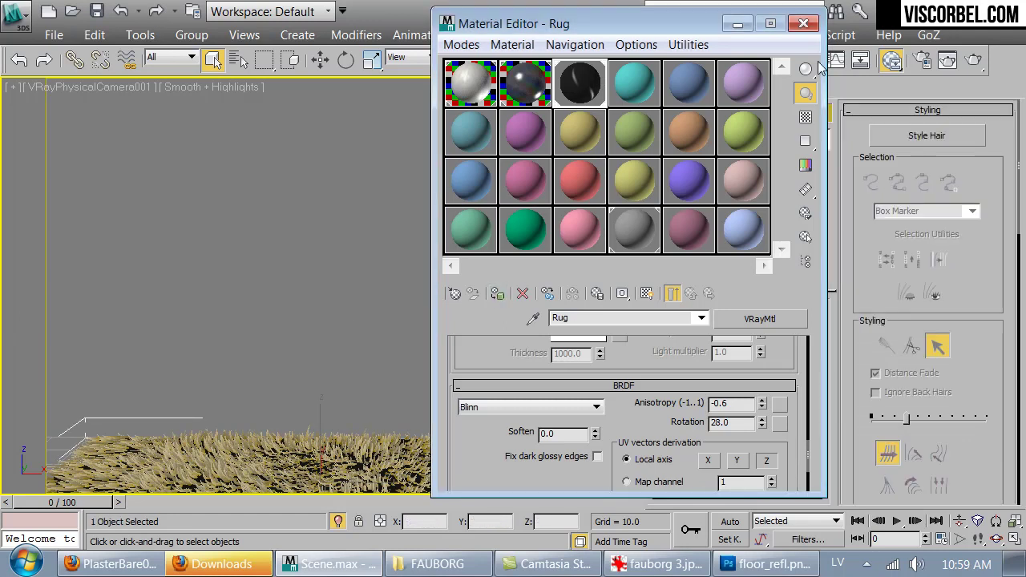
click(805, 24)
- Unhide all scene objects, test-render the camera view, and mark a render region around the rug
right_click(560, 227)
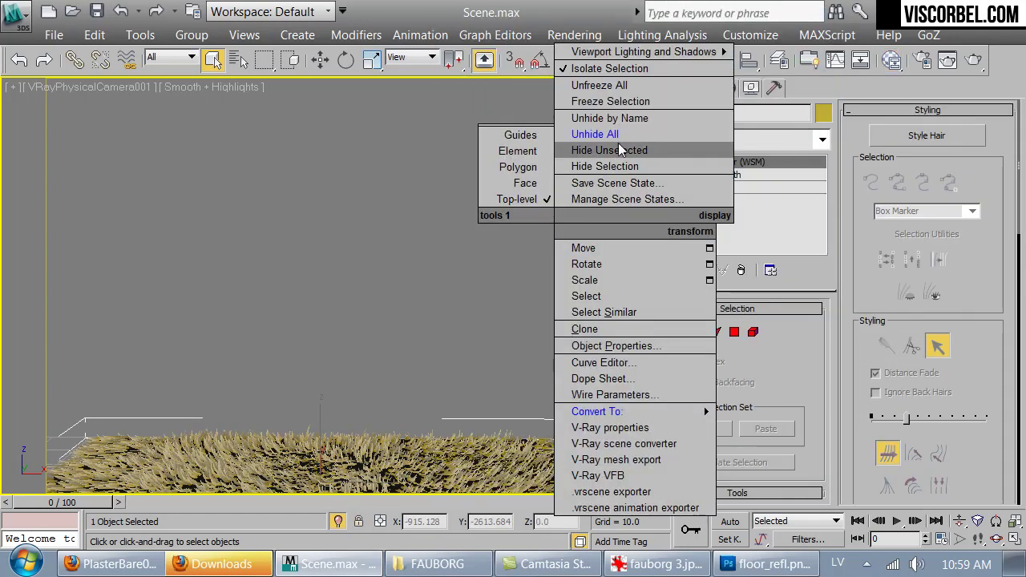
click(615, 133)
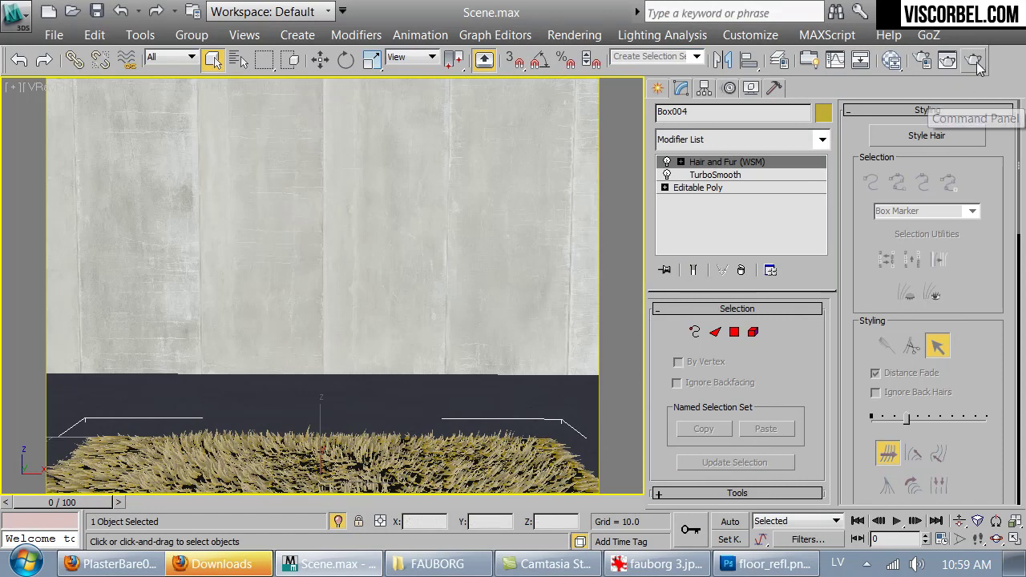
key(shift+q)
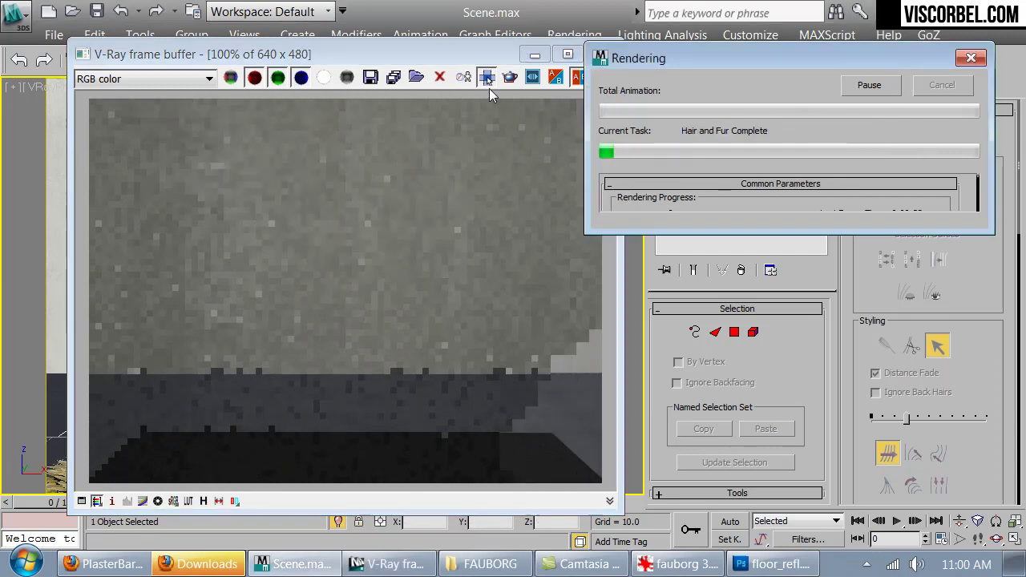
drag(556, 481, 112, 549)
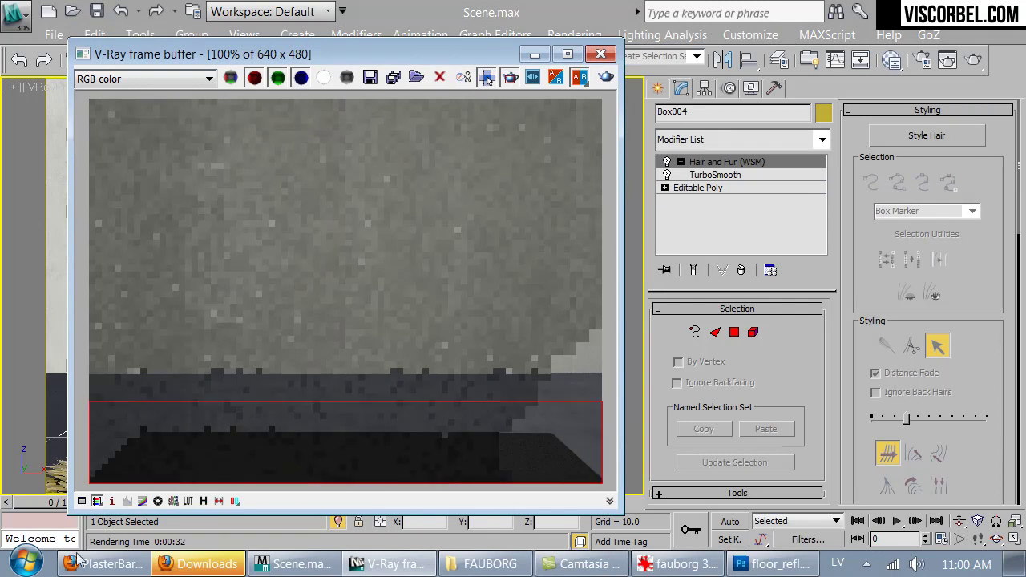
click(609, 55)
- Set the Hair and Fur render effect's Hairs option to mr prim
click(574, 35)
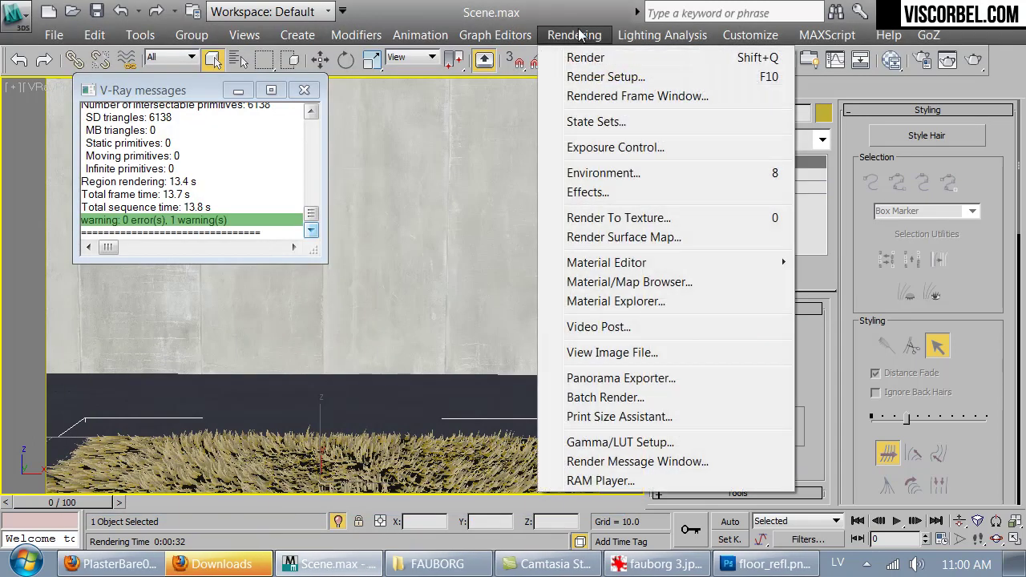
click(620, 198)
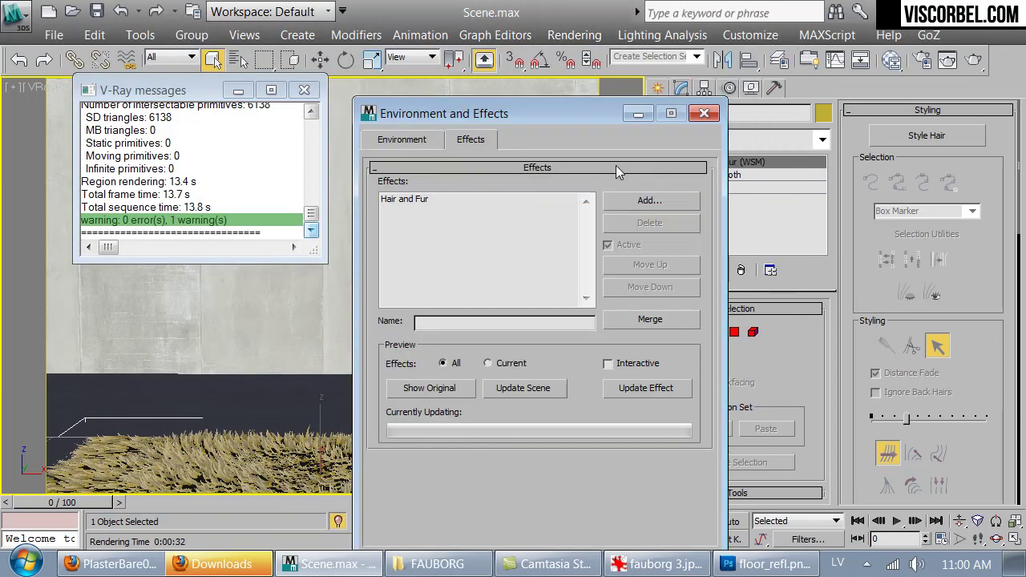
click(418, 200)
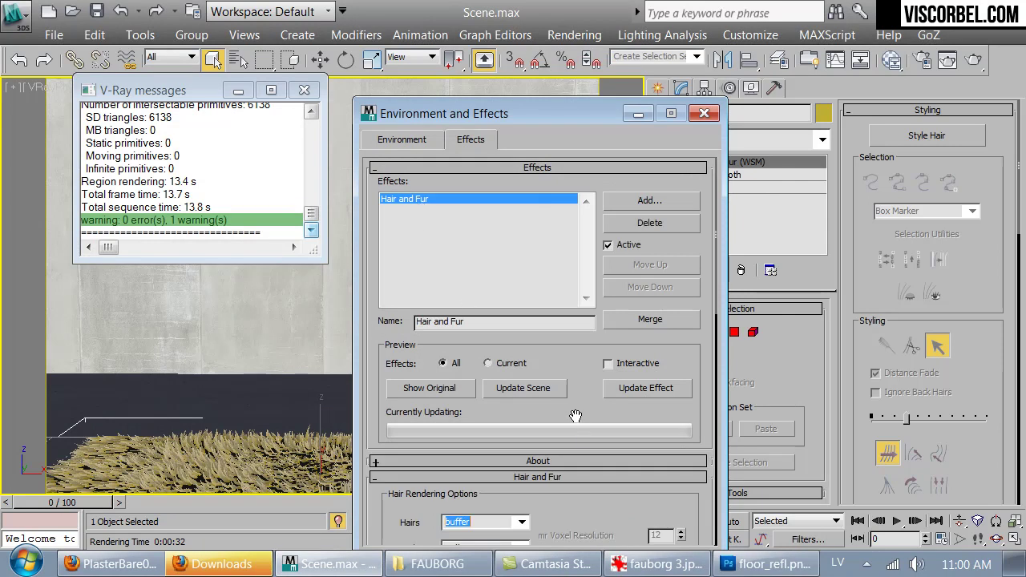
scroll(553, 401, down, 5)
click(521, 370)
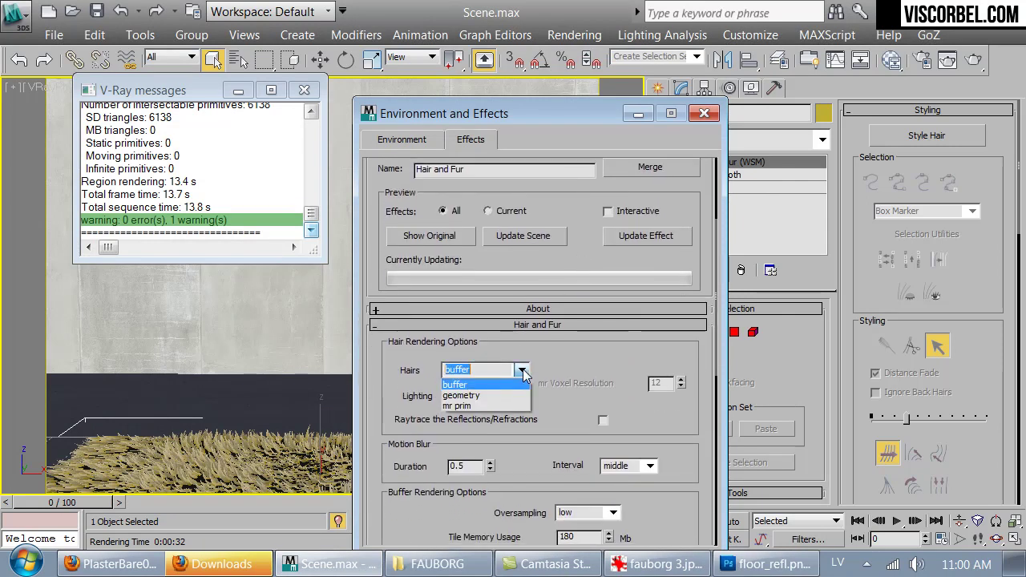
click(465, 406)
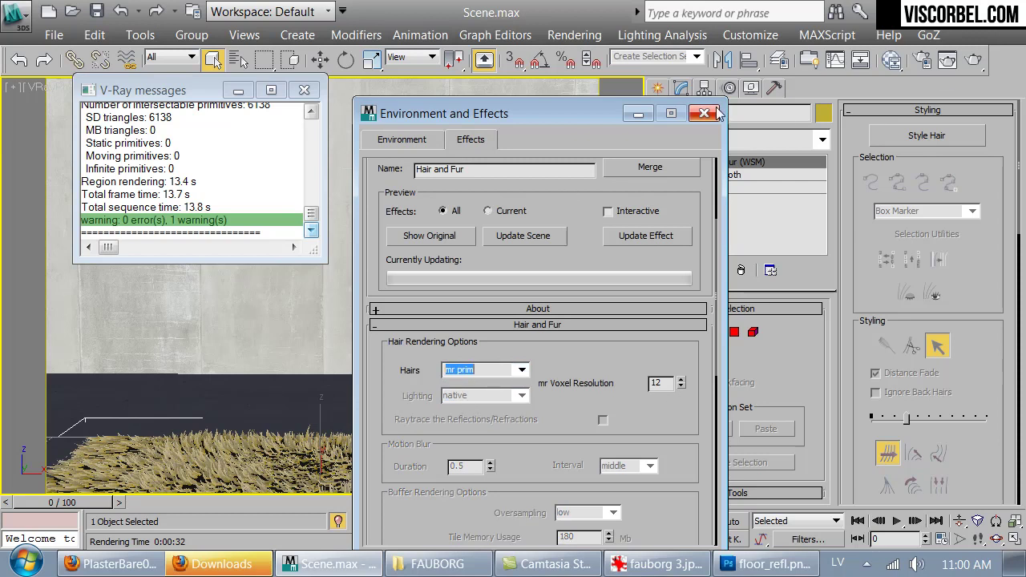
- Render the marked rug region and close the effects settings
click(974, 60)
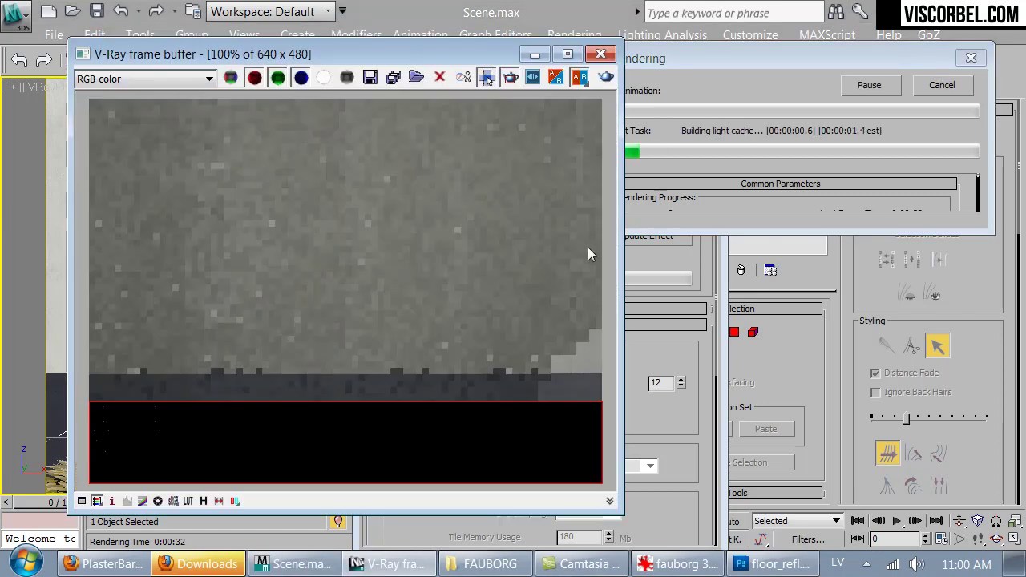
drag(851, 193, 851, 190)
click(704, 113)
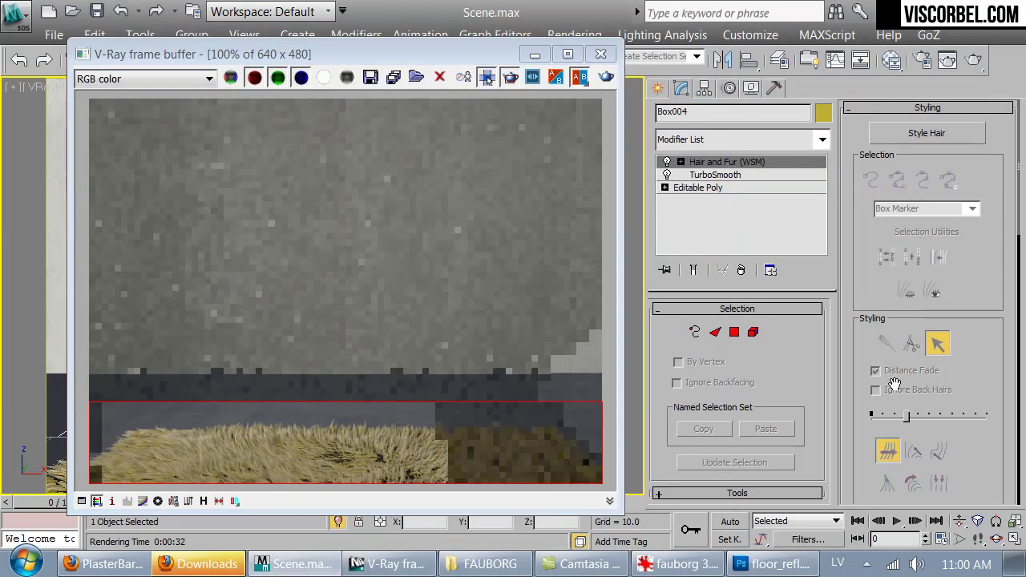
- Set the hair's Root Color in the Material Parameters to near-black with a Value of 2
scroll(864, 409, down, 10)
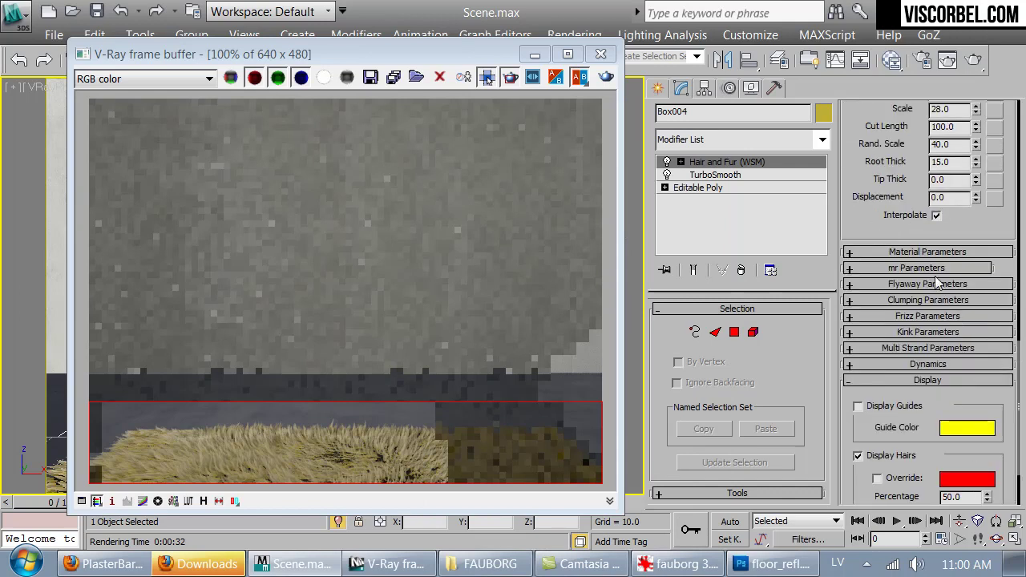
click(927, 252)
drag(882, 250, 964, 272)
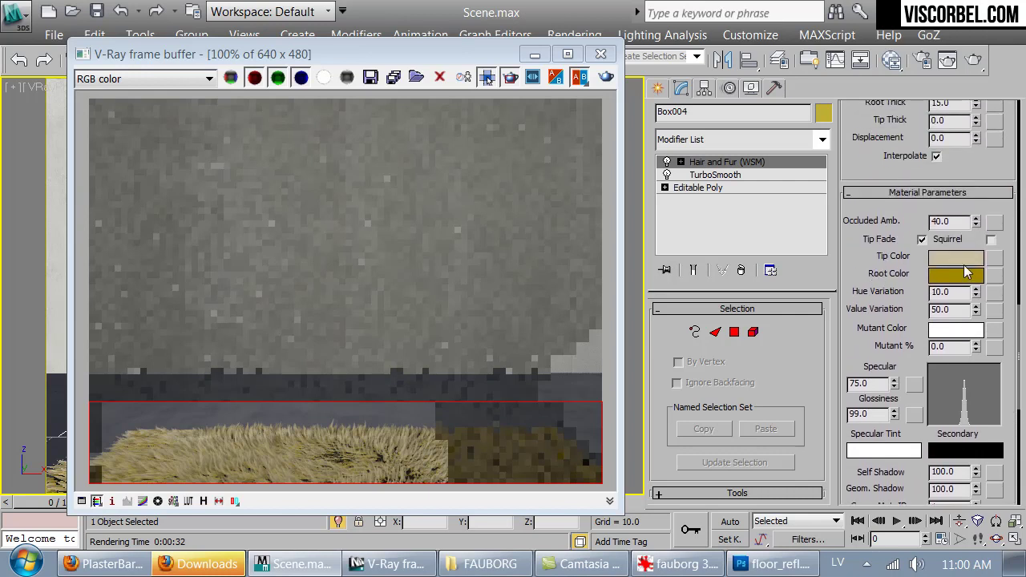
click(961, 276)
key(BackSpace)
key(BackSpace)
text(2)
key(Return)
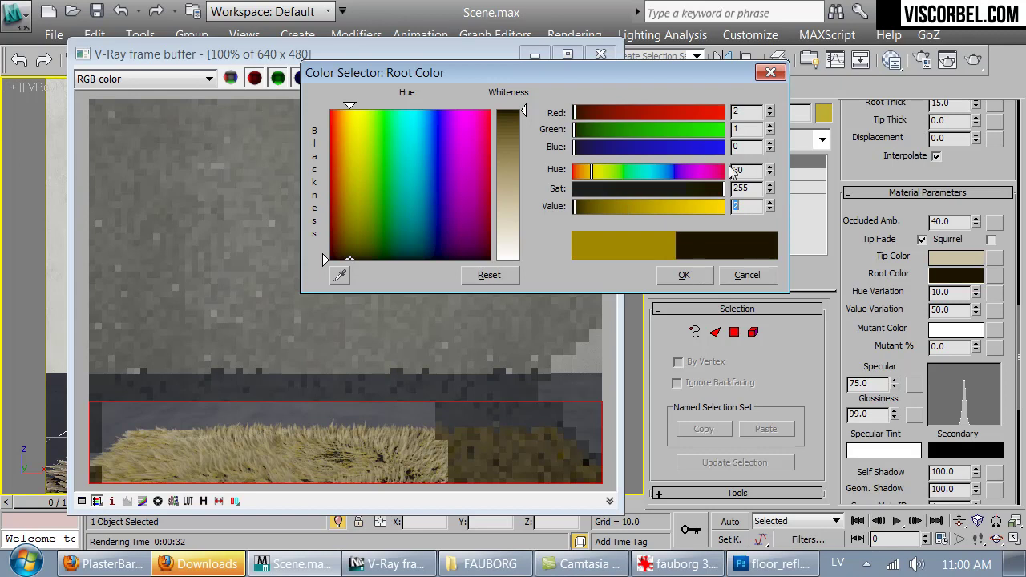
click(683, 275)
- Set the hair's Tip Color in the Material Parameters to a neutral near-black with Saturation 0 and Value 4
click(962, 263)
drag(627, 211, 553, 191)
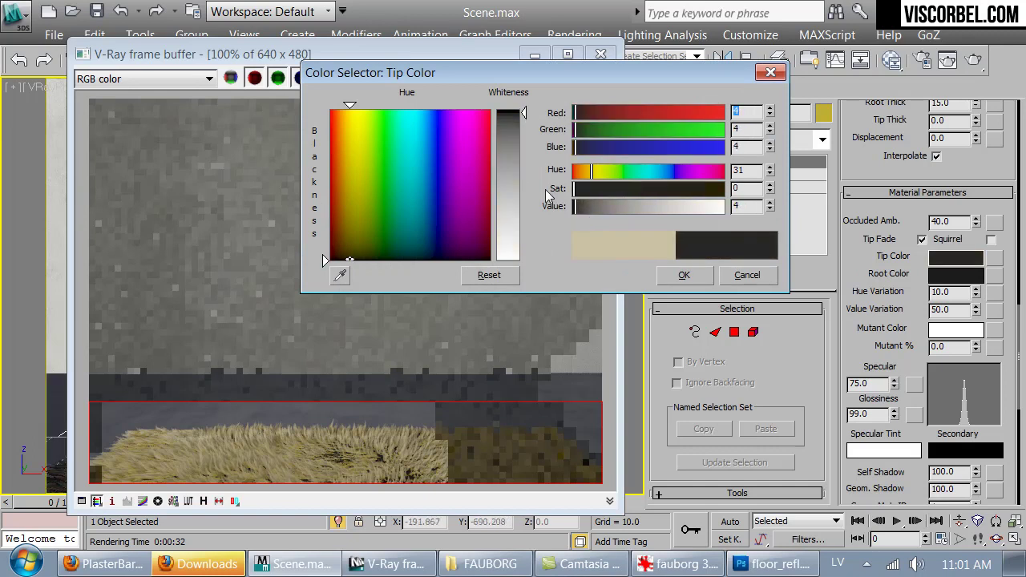
click(681, 275)
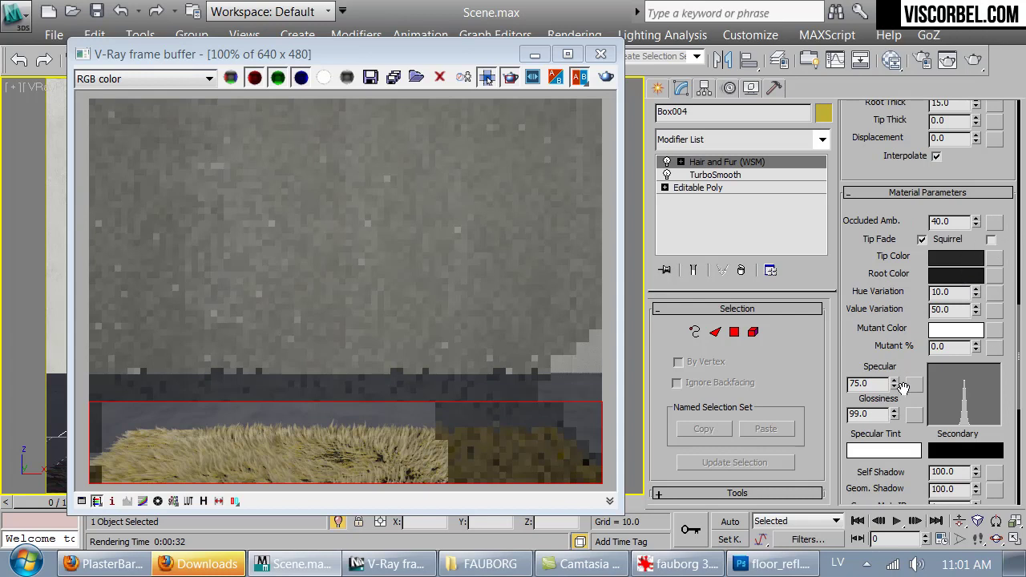
- Try Specular 95.25 and Glossiness 95.04 on the hair and test-render the marked rug region
drag(898, 371, 895, 416)
drag(421, 54, 438, 28)
key(shift+q)
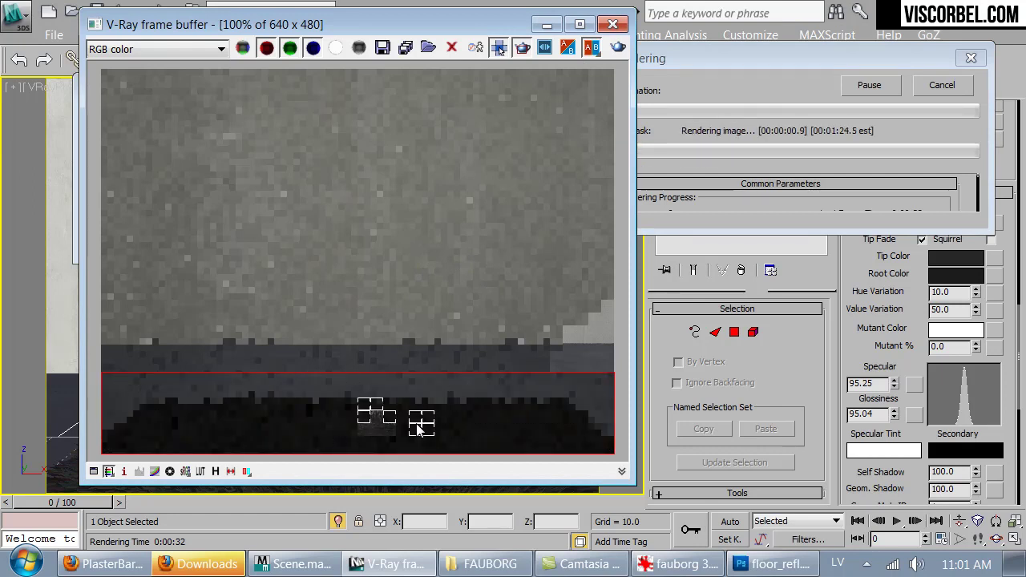
scroll(417, 428, up, 1)
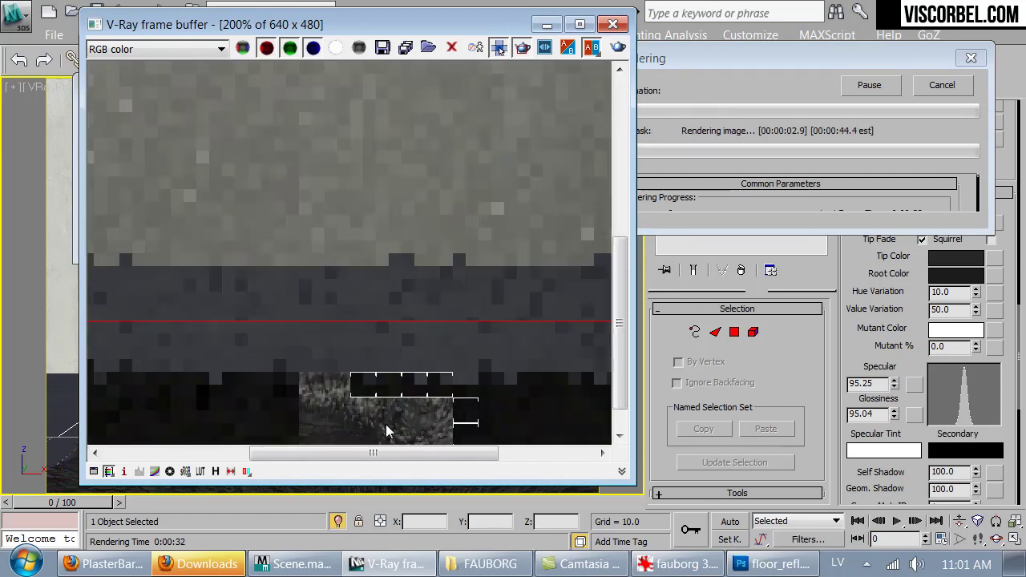
scroll(385, 424, down, 1)
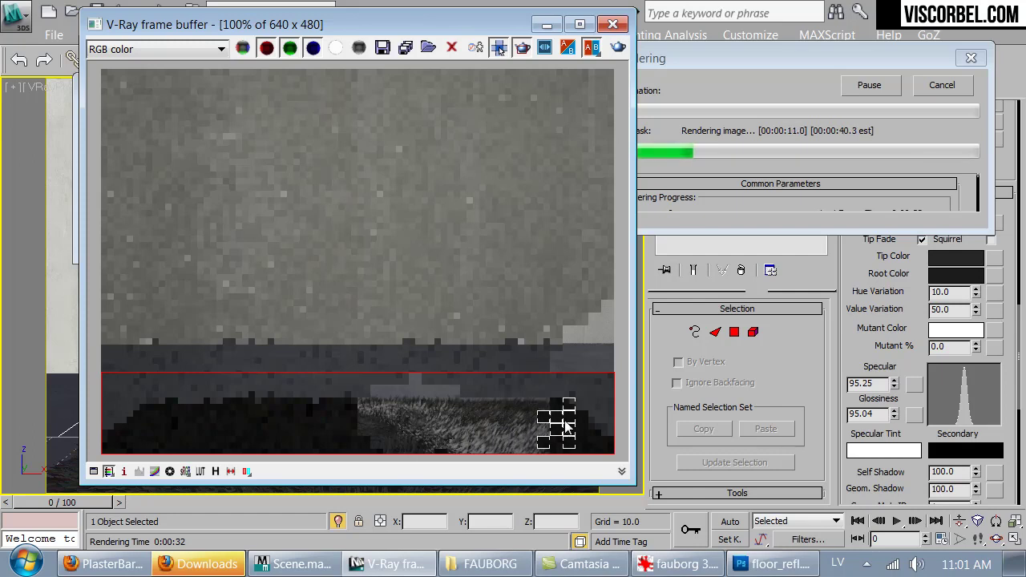
click(942, 85)
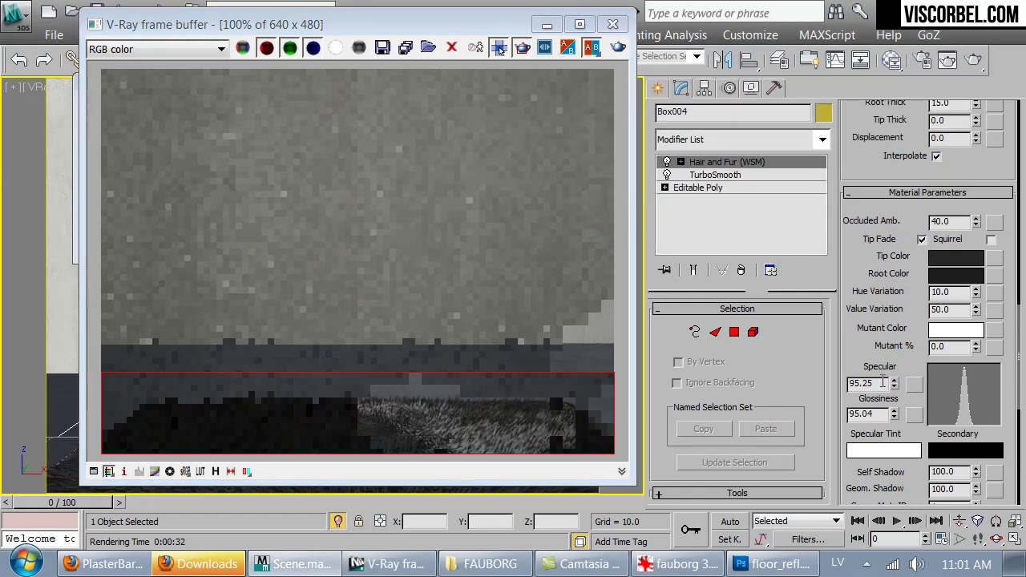
- Set the hair's Specular to 31.433, Glossiness to 76.982, Hue Variation to 1 and Value Variation to 2, and test-render the rug region
drag(895, 384, 892, 430)
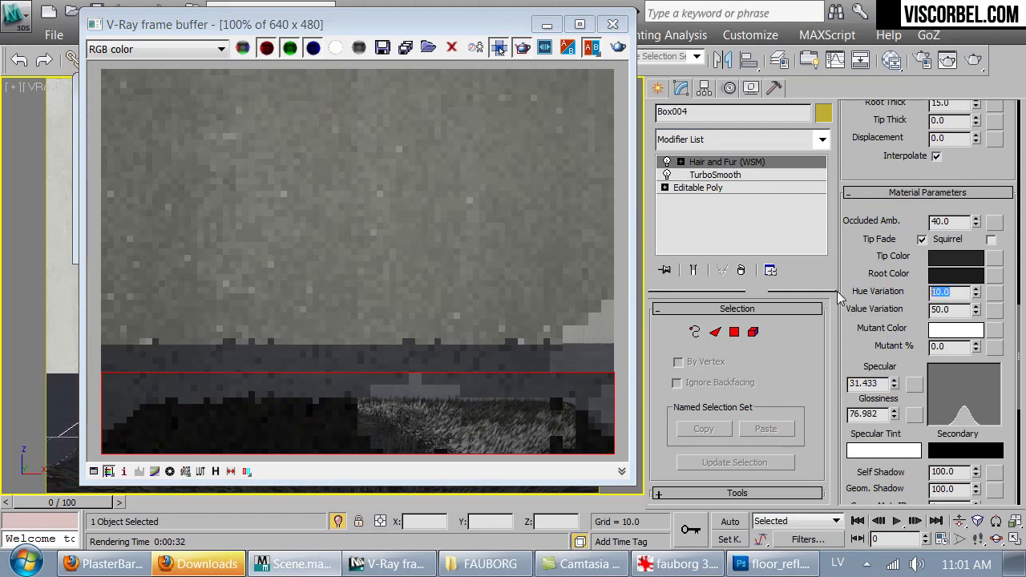
text(1)
key(Return)
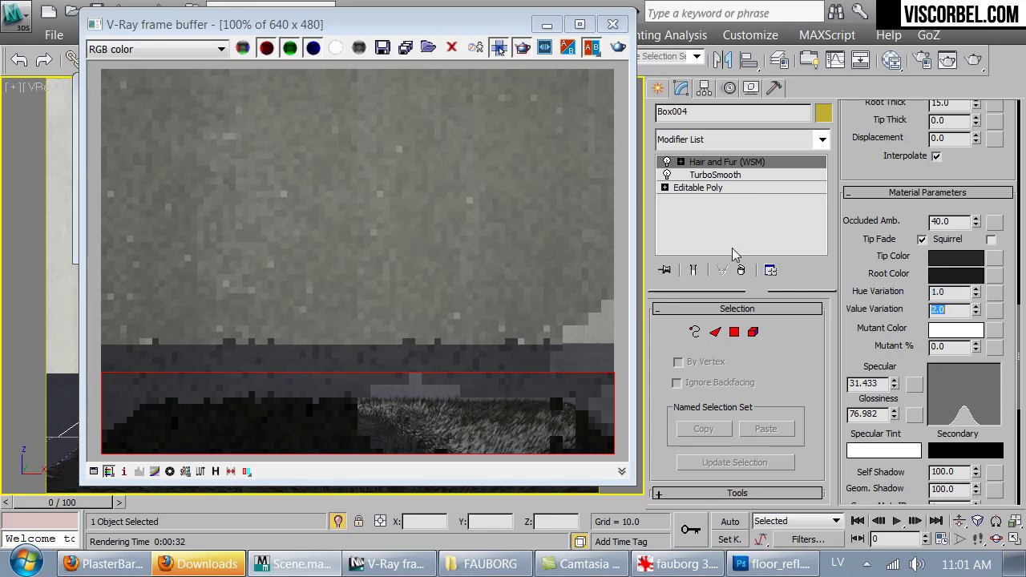
click(609, 48)
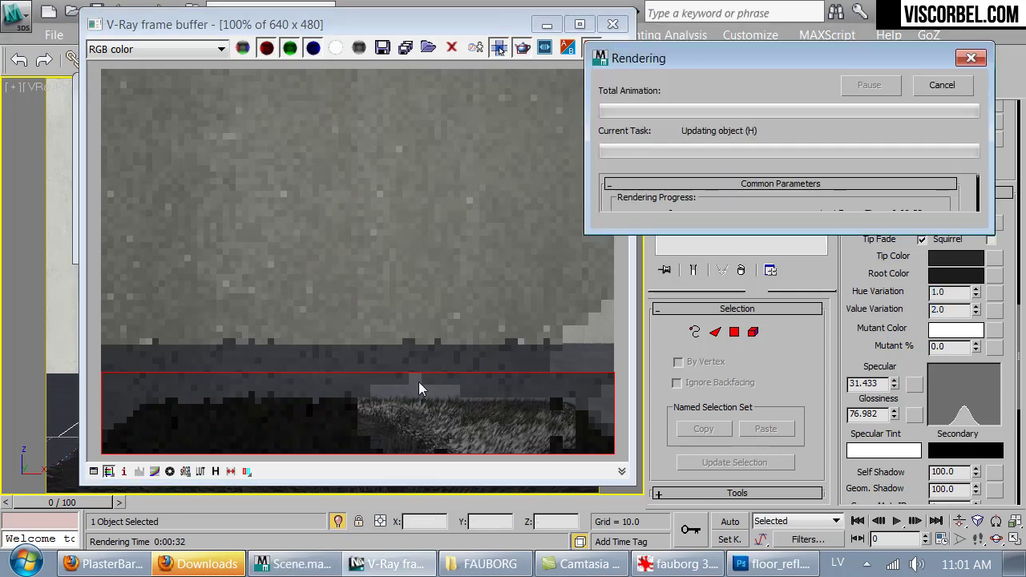
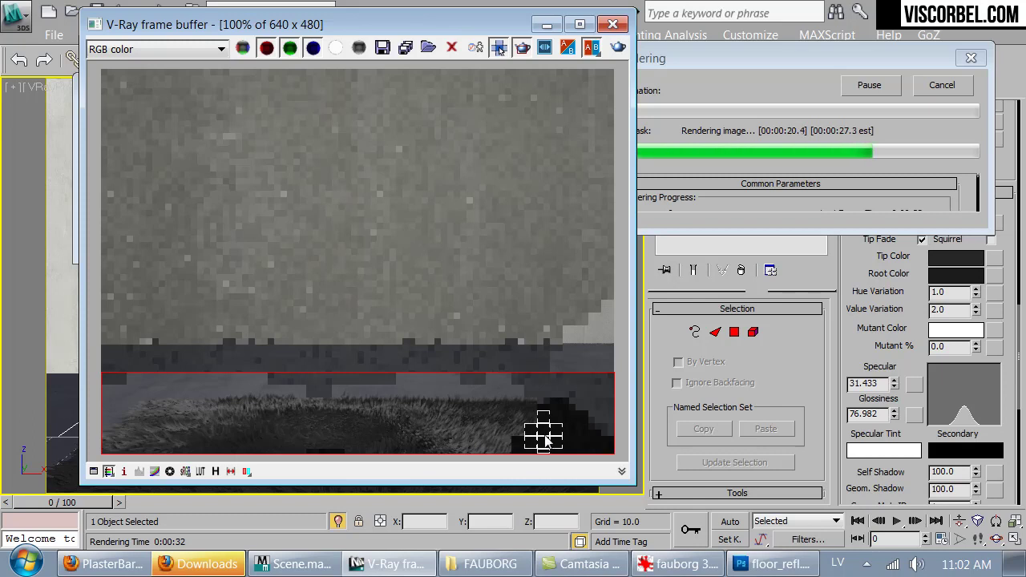
click(941, 85)
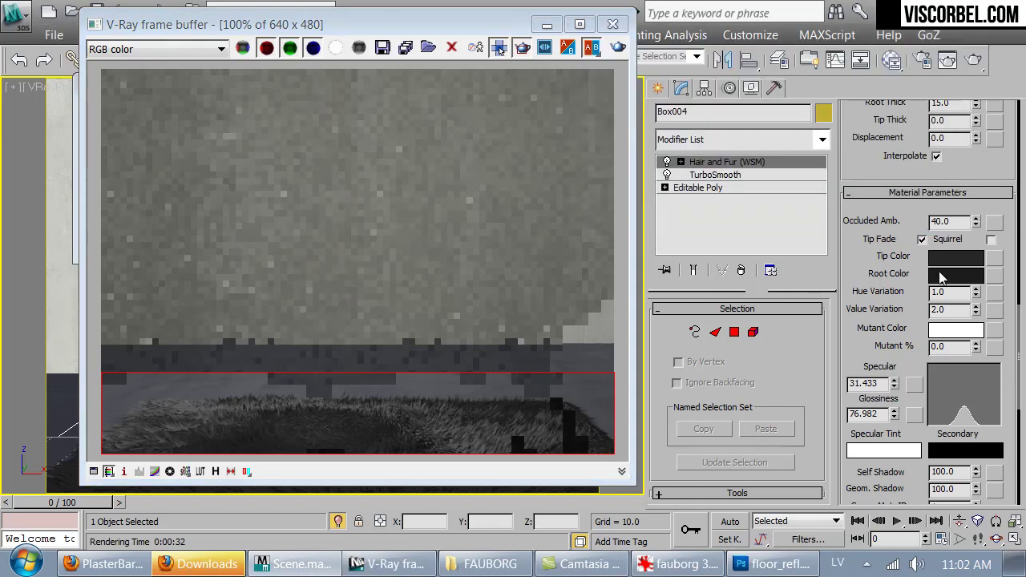
- Set the hair's Root Thick to 8 and Tip Thick to 2, render the rug region again and close the frame buffer
scroll(848, 171, up, 5)
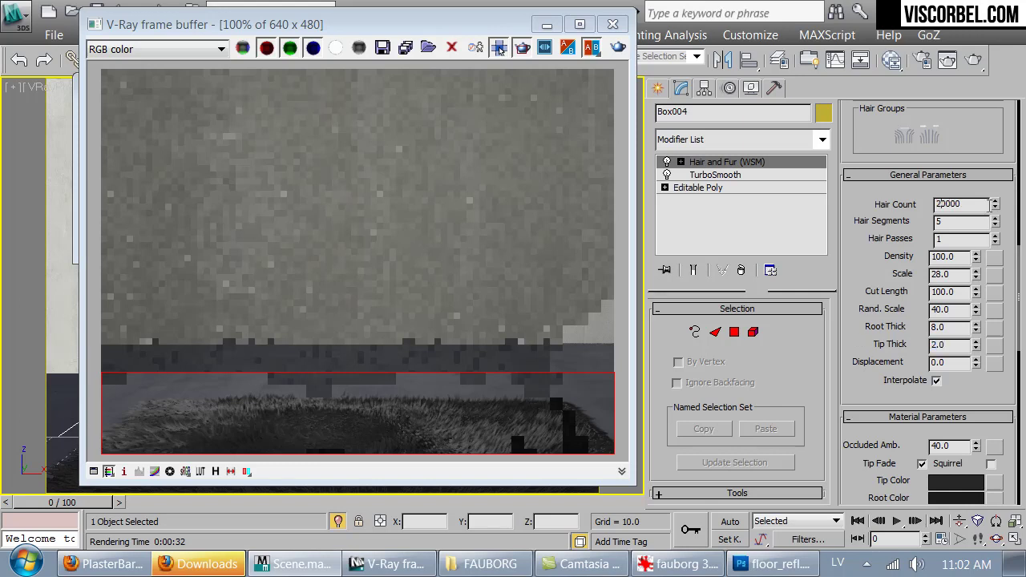
key(Return)
click(617, 49)
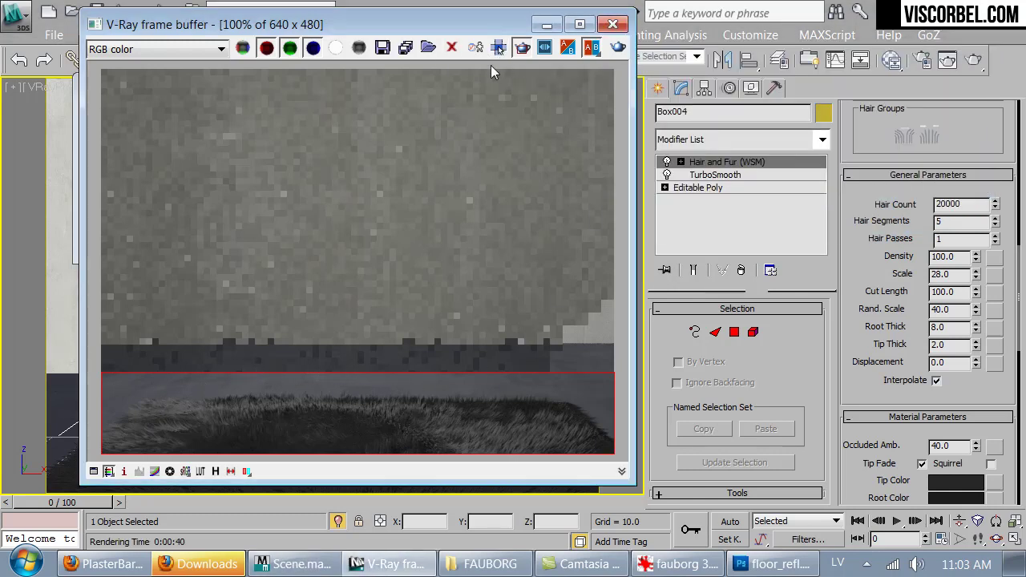
click(613, 24)
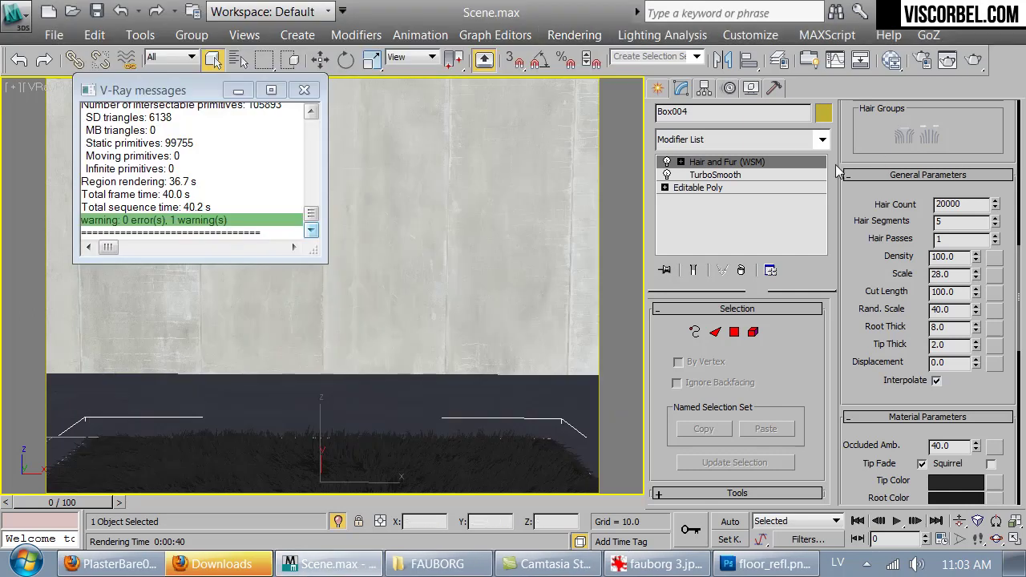
- Enter hair styling with a smaller brush and comb the strands unevenly across the middle and sides of the rug
scroll(904, 245, up, 5)
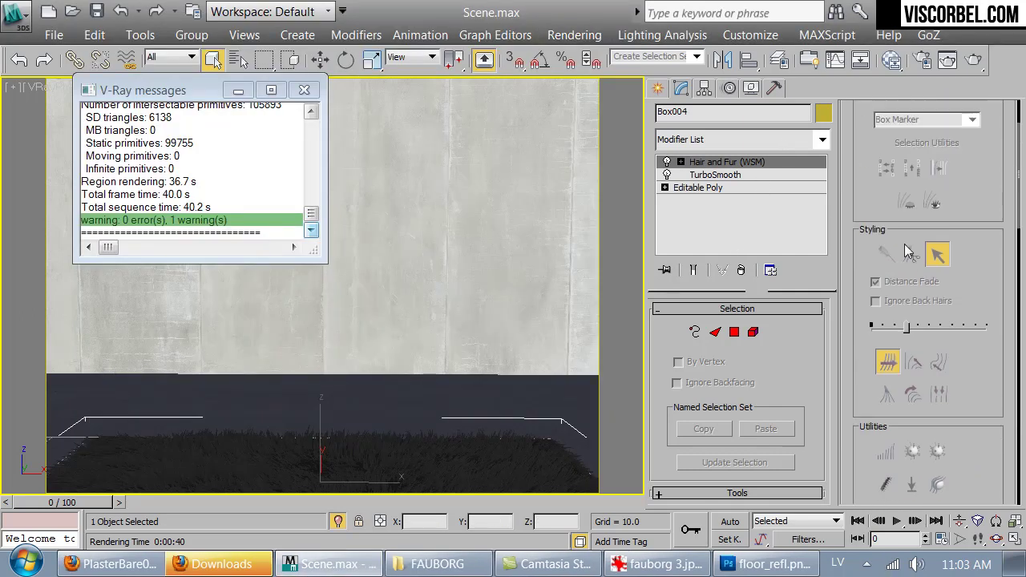
click(906, 135)
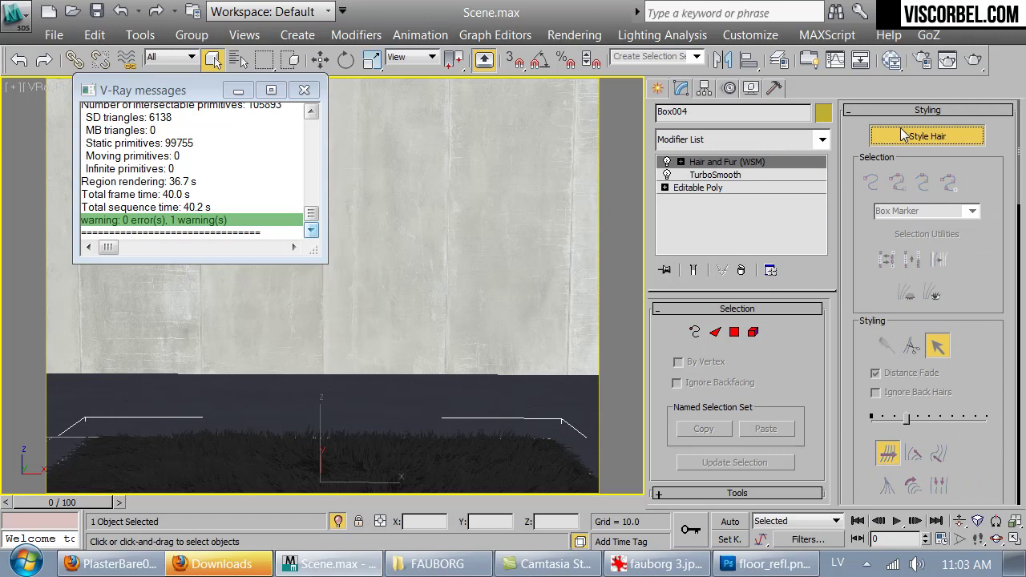
drag(905, 418, 875, 418)
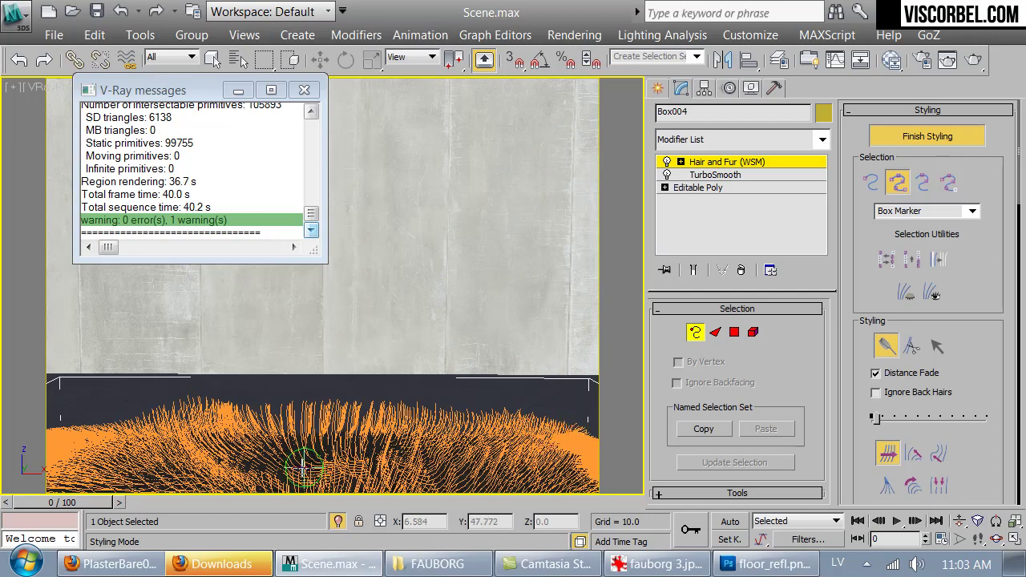
drag(876, 418, 882, 418)
mouse_move(255, 489)
mouse_down()
mouse_move(310, 462)
mouse_move(248, 459)
mouse_move(341, 467)
mouse_move(311, 470)
mouse_move(321, 478)
mouse_move(368, 425)
mouse_move(294, 480)
mouse_move(262, 445)
mouse_move(279, 450)
mouse_move(262, 468)
mouse_move(213, 485)
mouse_move(183, 480)
mouse_move(261, 456)
mouse_move(292, 484)
mouse_move(310, 468)
mouse_move(281, 472)
mouse_move(348, 453)
mouse_move(381, 472)
mouse_move(341, 474)
mouse_move(327, 451)
mouse_move(335, 443)
mouse_move(76, 440)
mouse_move(74, 425)
mouse_move(99, 420)
mouse_move(77, 446)
mouse_move(81, 489)
mouse_move(71, 439)
mouse_move(118, 397)
mouse_move(83, 408)
mouse_move(83, 382)
mouse_move(102, 428)
mouse_move(68, 443)
mouse_move(77, 413)
mouse_move(74, 446)
mouse_move(96, 439)
mouse_move(80, 453)
mouse_move(136, 433)
mouse_move(228, 448)
mouse_move(149, 461)
mouse_up()
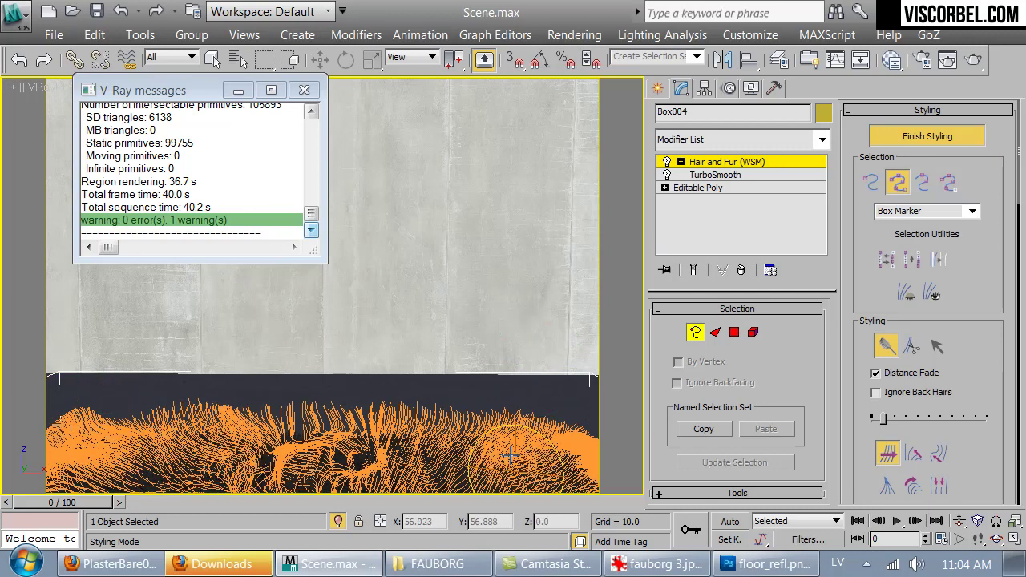
- Render the rug region to check the restyled fur, finish the hair styling and close the V-Ray messages
click(974, 60)
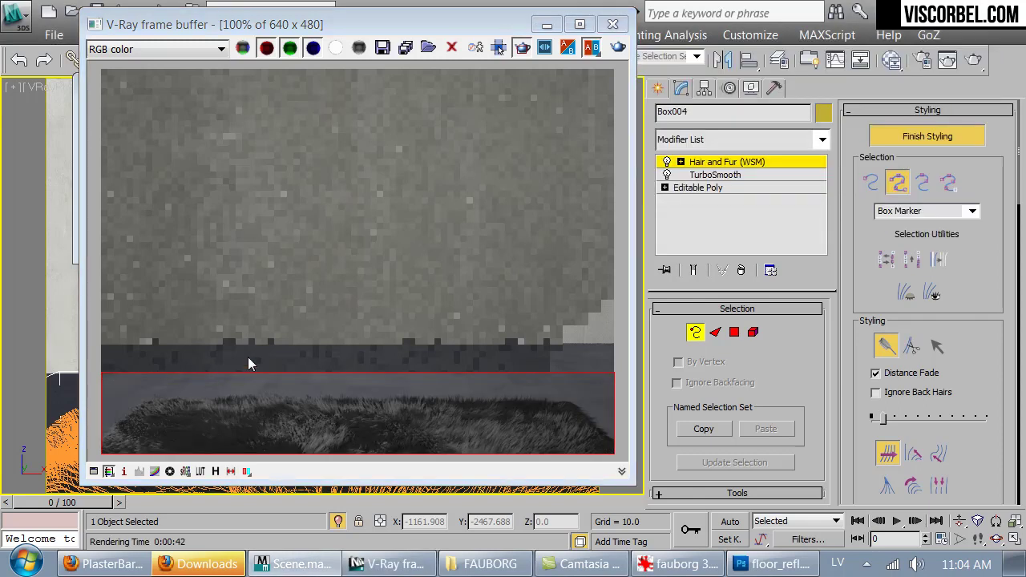
scroll(427, 272, down, 2)
scroll(427, 272, up, 1)
scroll(395, 288, up, 1)
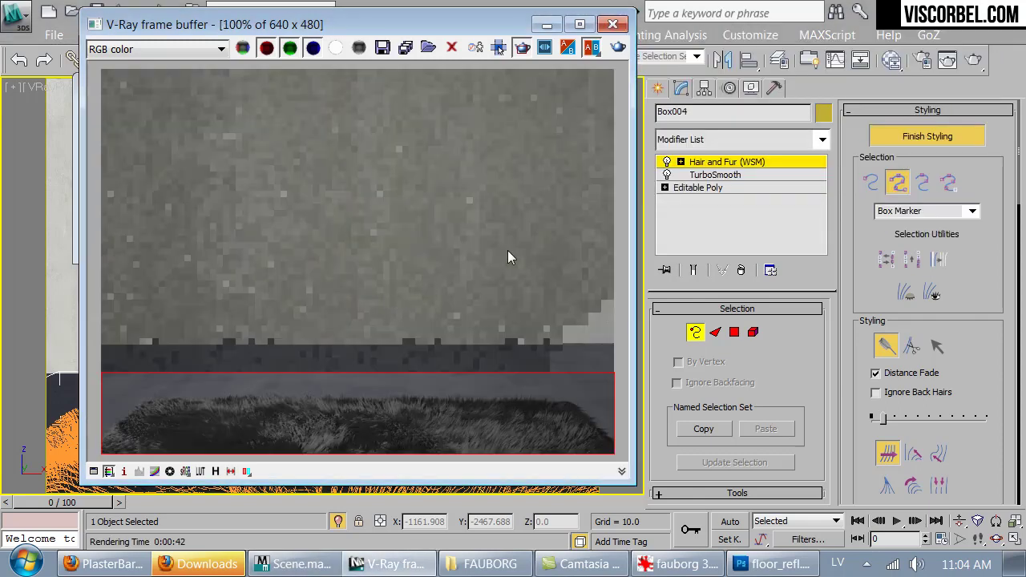
click(613, 24)
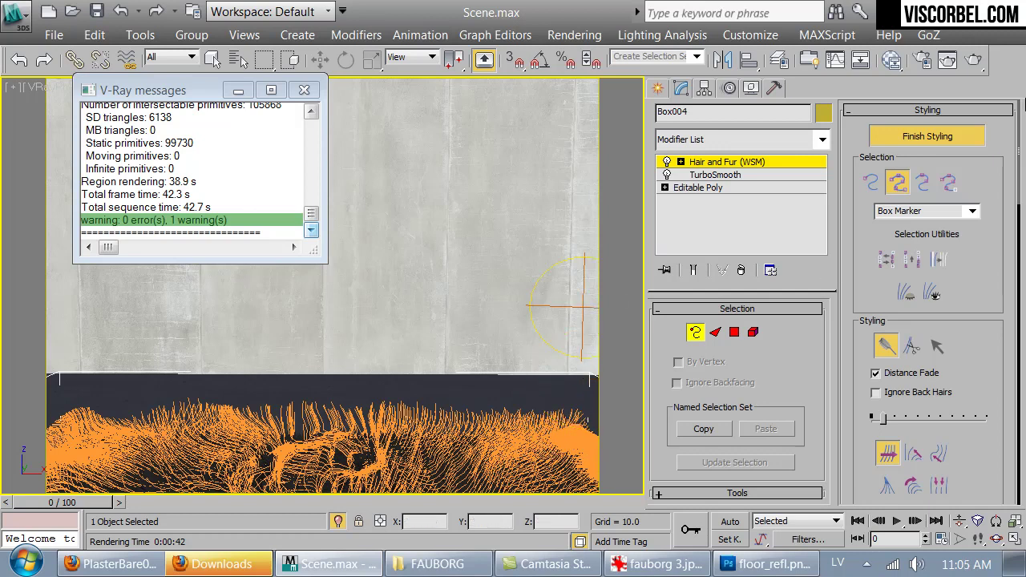
click(921, 137)
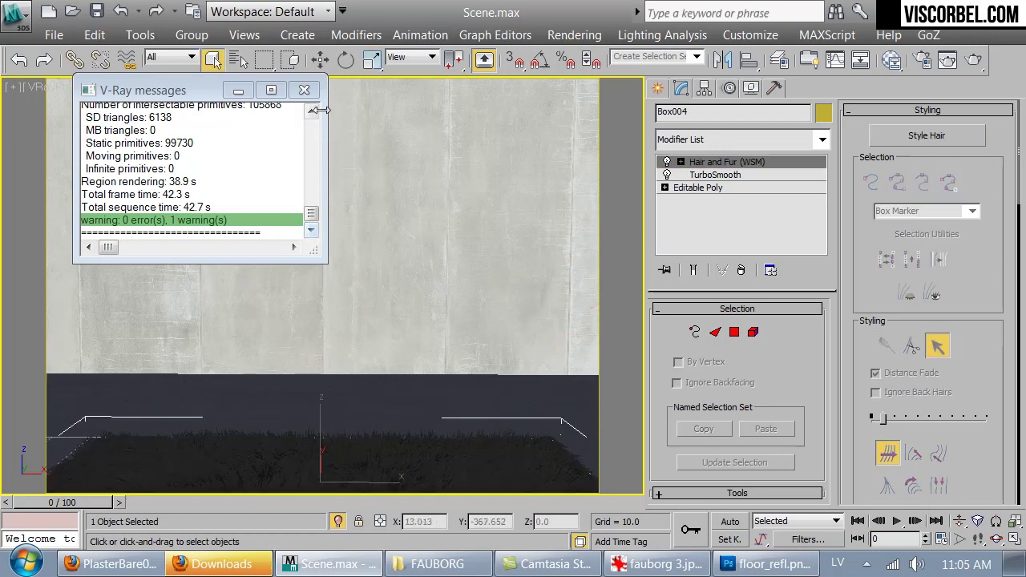
click(303, 90)
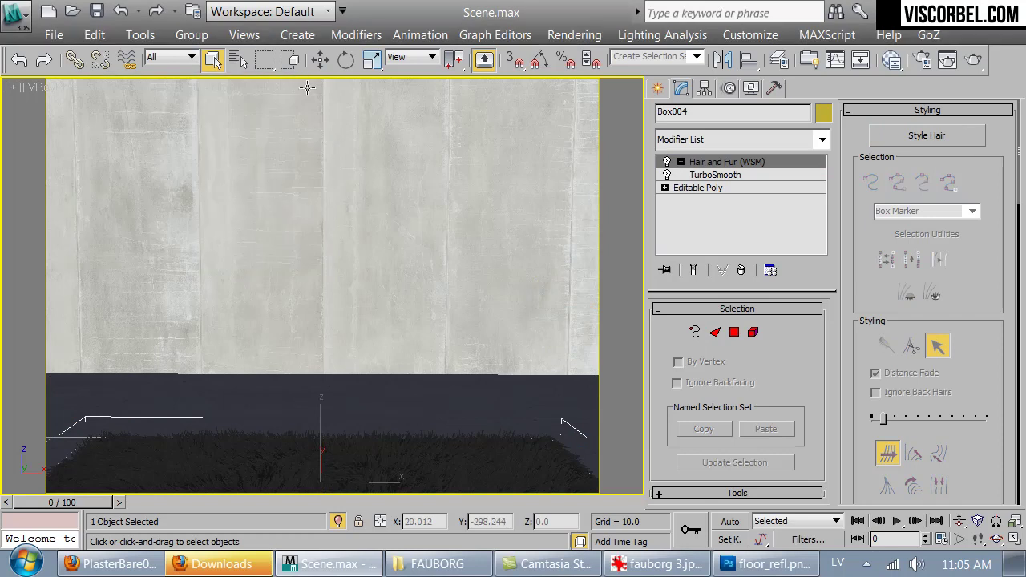
- Create a thin upright box in the wireframe Front view, about 72.4 long, 117.7 wide and 4.9 high
click(387, 280)
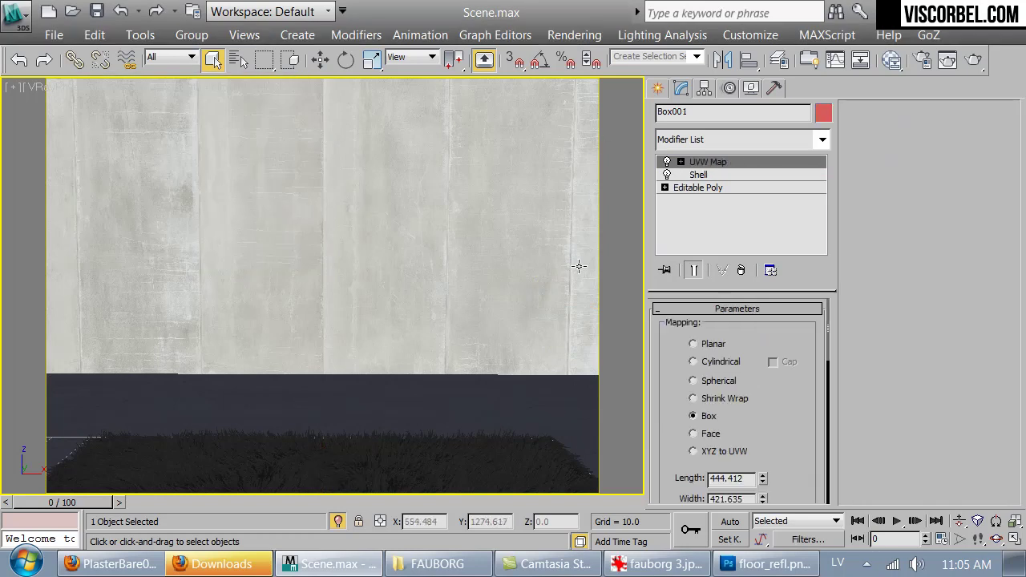
key(p)
key(f)
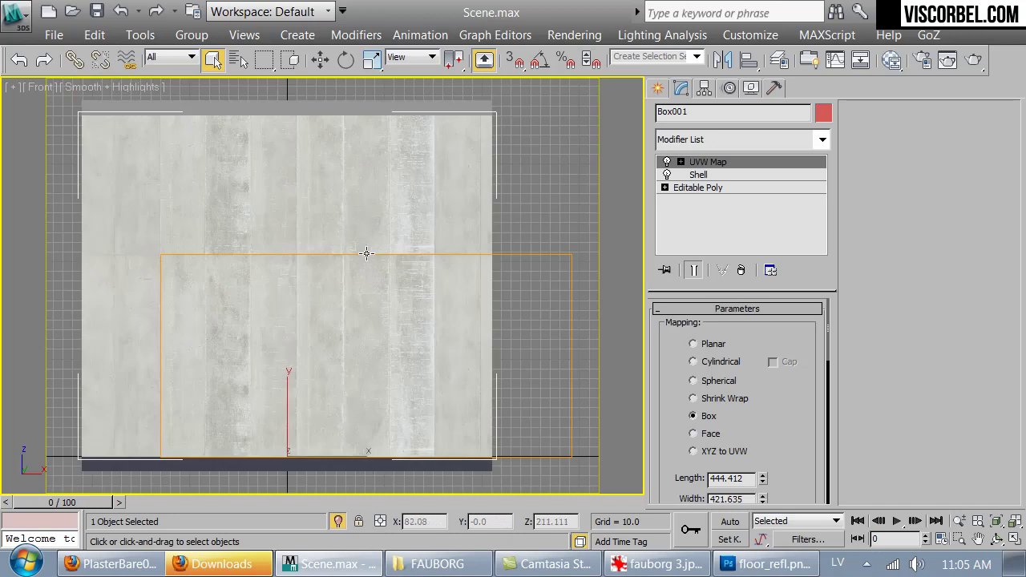
key(F3)
click(543, 184)
right_click(541, 201)
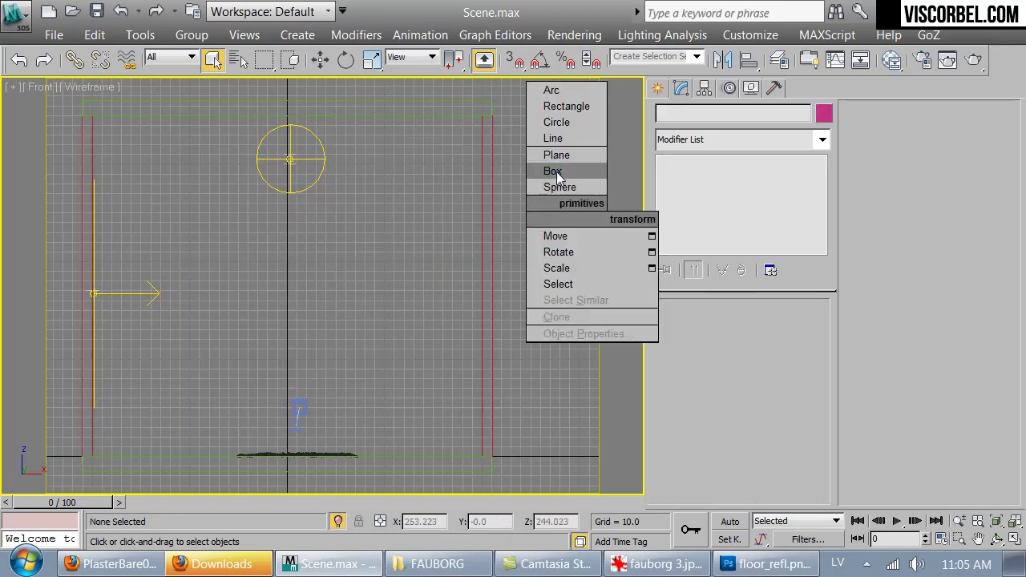
click(551, 170)
drag(209, 270, 321, 344)
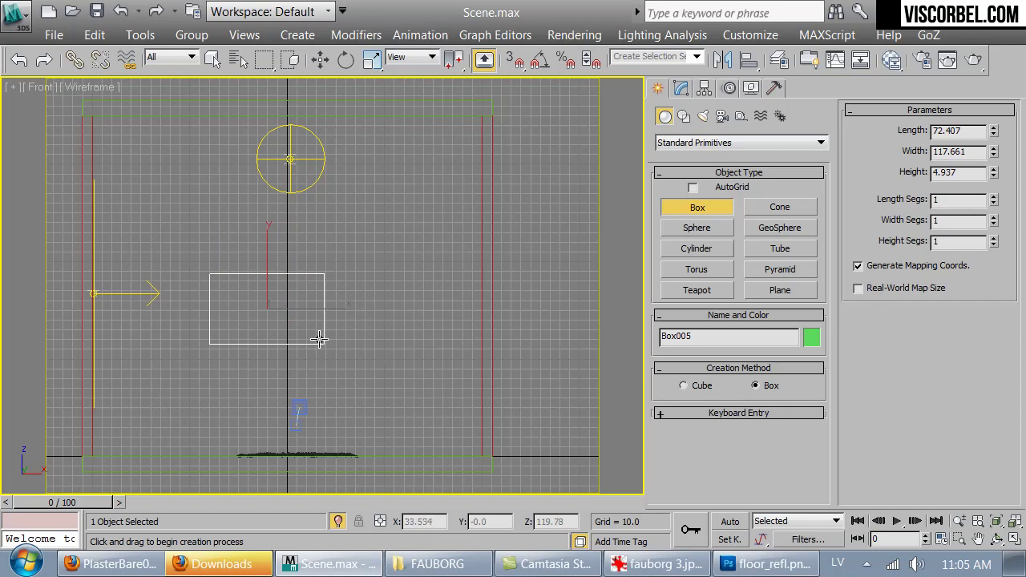
click(321, 342)
right_click(378, 380)
- Move the new box along X in the Front view to centre it on the room's vertical axis
scroll(405, 284, up, 3)
key(w)
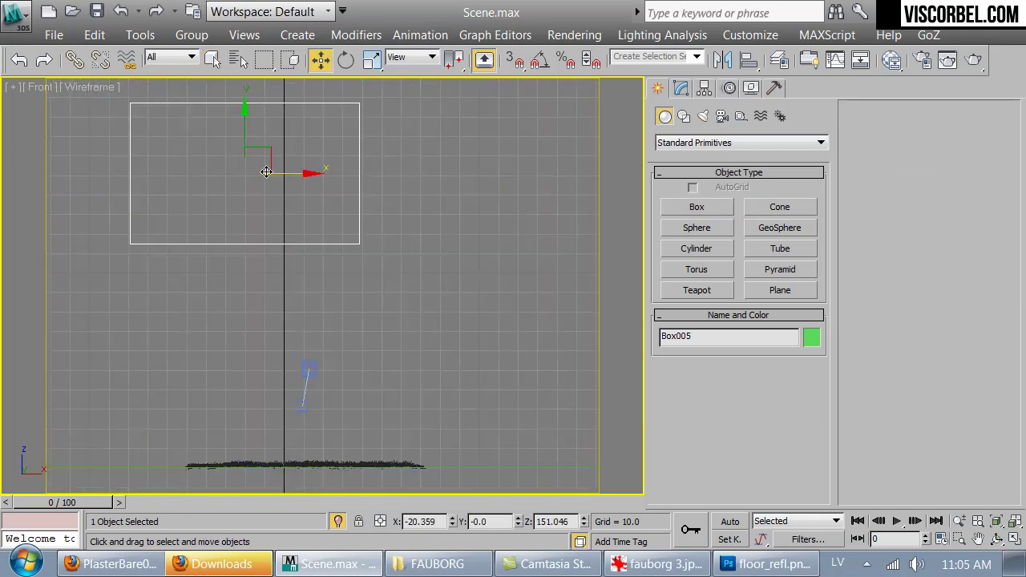
drag(319, 182, 337, 191)
- Move the box along Y in the Top view until it sits flush against the inner face of the back wall
key(c)
key(t)
drag(369, 306, 372, 200)
drag(371, 198, 371, 194)
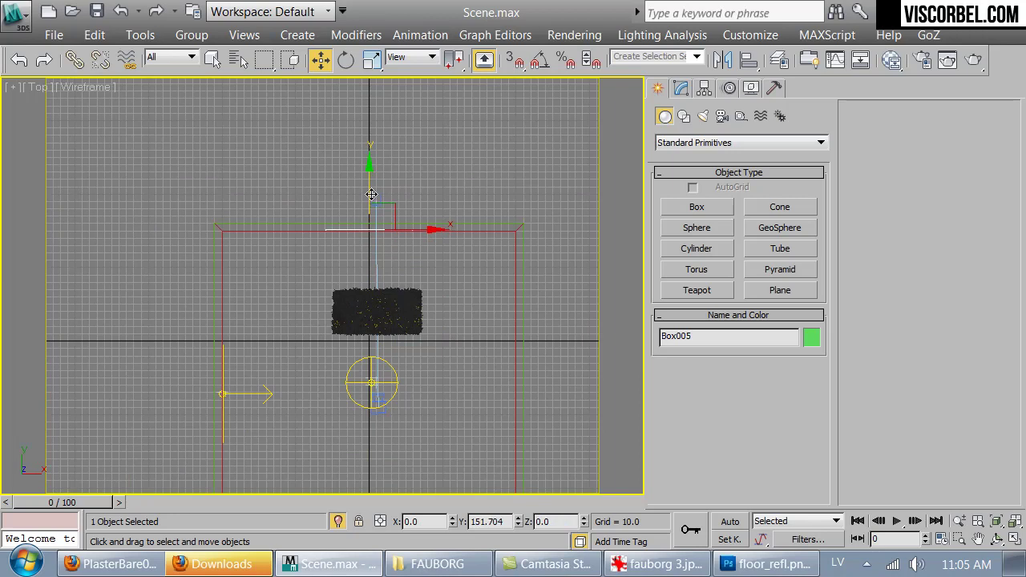
scroll(317, 285, up, 5)
mouse_move(328, 244)
mouse_down()
mouse_move(332, 222)
mouse_move(329, 247)
mouse_up()
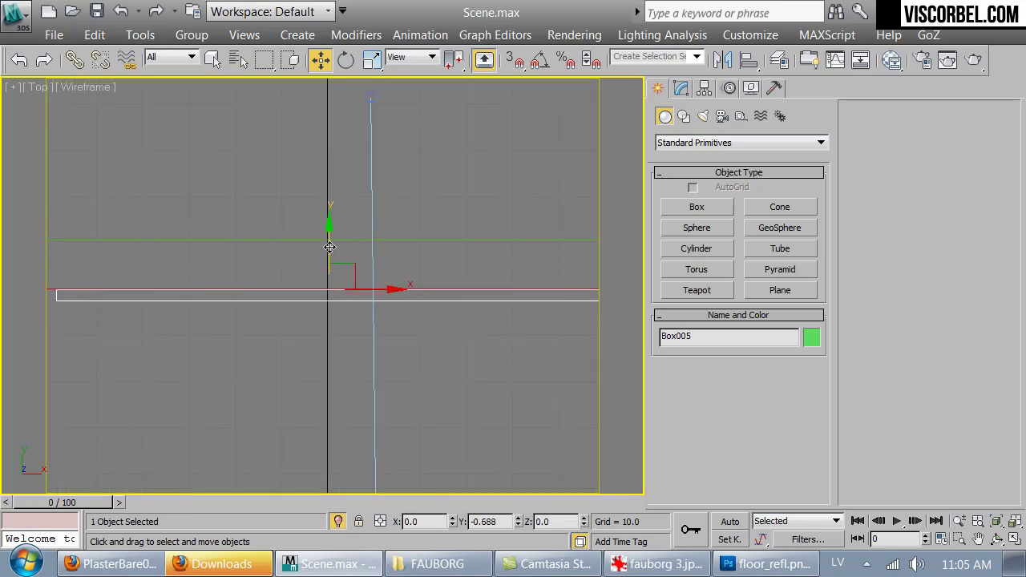
- Lower the box in the Front view until its centre is about level with the floor
key(c)
key(f)
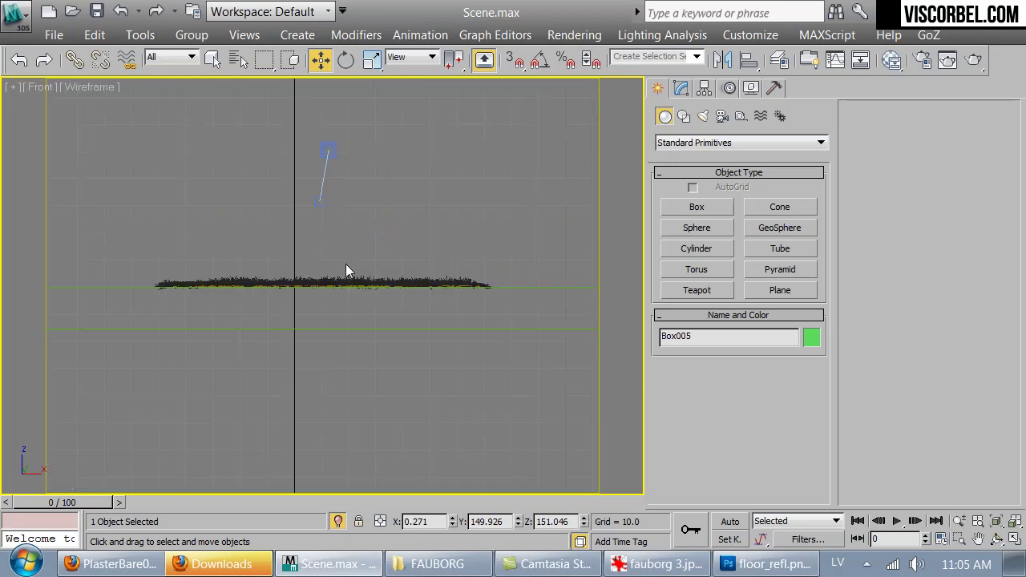
scroll(338, 214, down, 3)
middle_drag(338, 213, 350, 323)
drag(320, 120, 320, 323)
- Raise the box with a Y screen offset of 160 in the Move Transform Type-In and return to the camera view
right_click(321, 61)
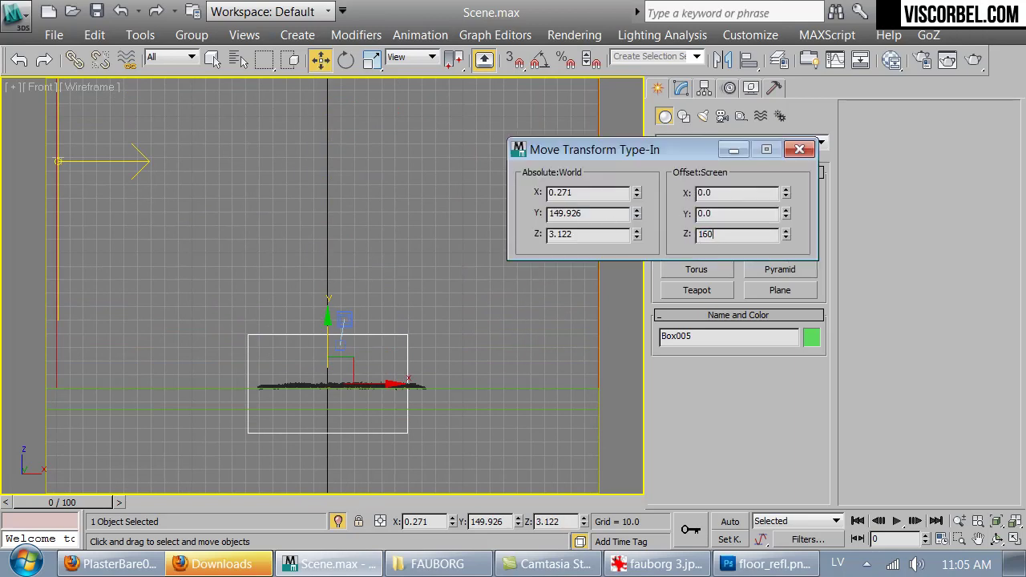
middle_drag(290, 284, 299, 306)
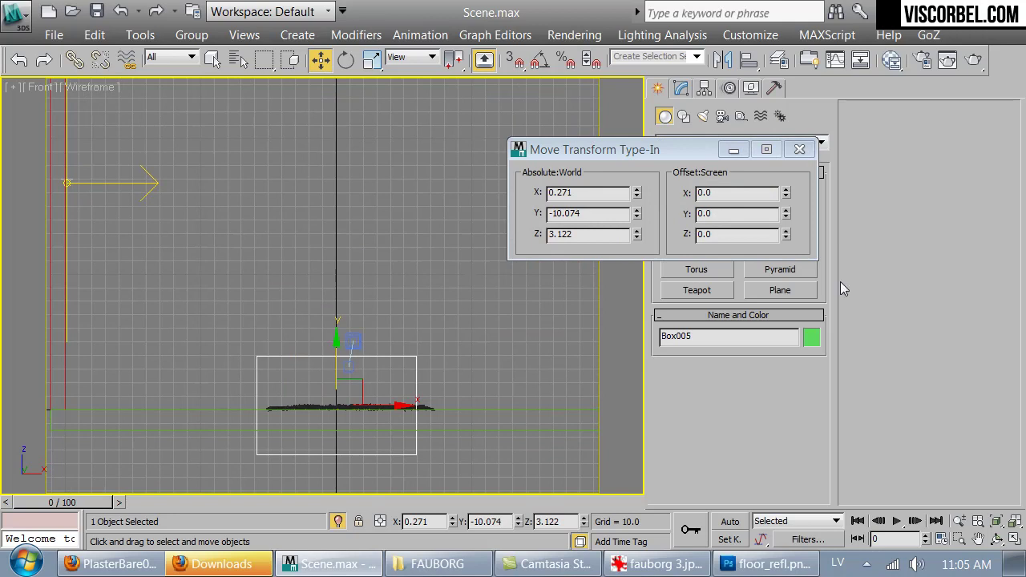
click(732, 214)
text(160)
key(Return)
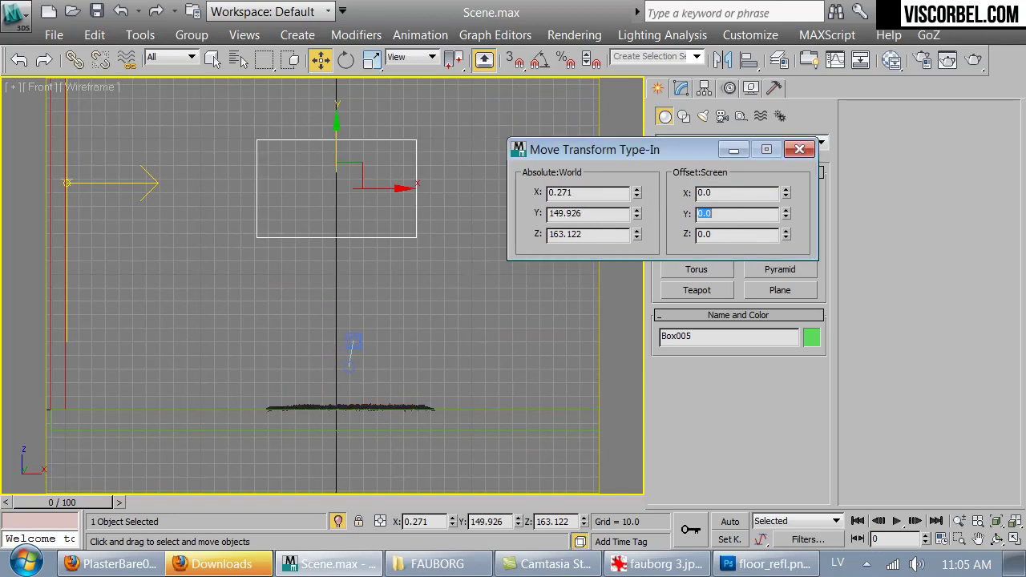
click(802, 151)
key(c)
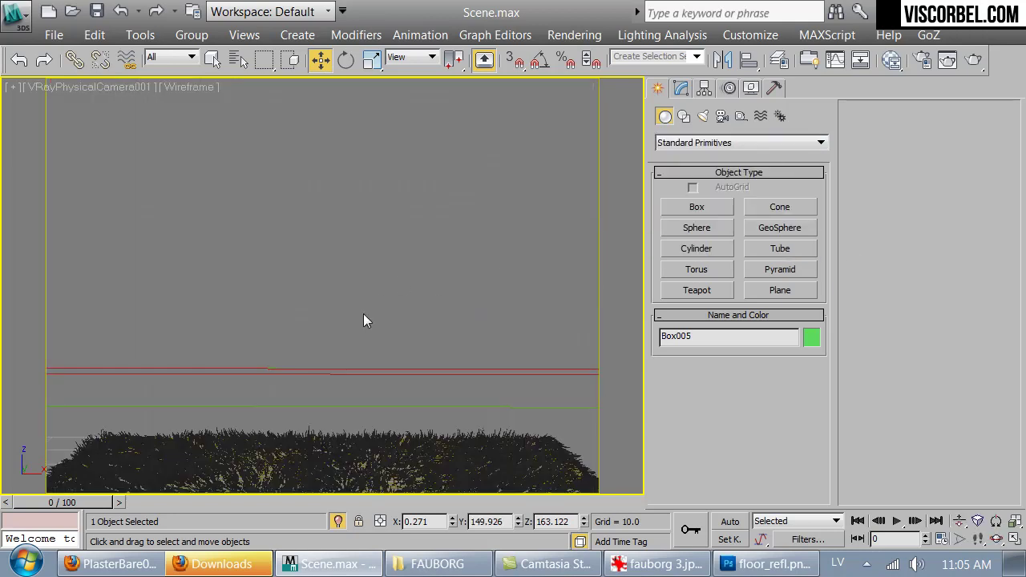
- Shade the camera view and reframe the V-Ray camera with Walk Through so the whole green wall box, floor and rug are better framed
key(F3)
key(Up)
key(Down)
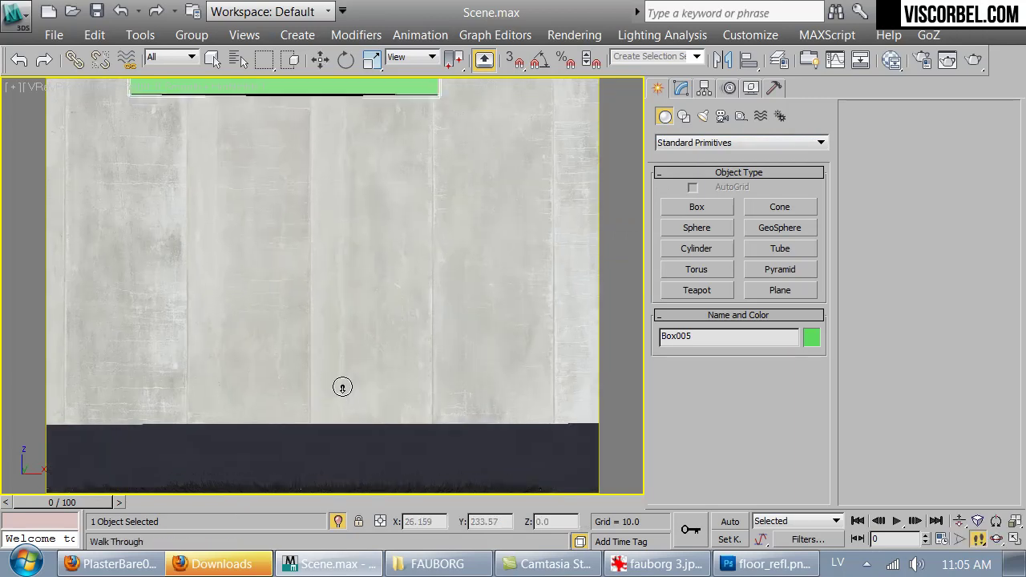
middle_drag(323, 323, 335, 393)
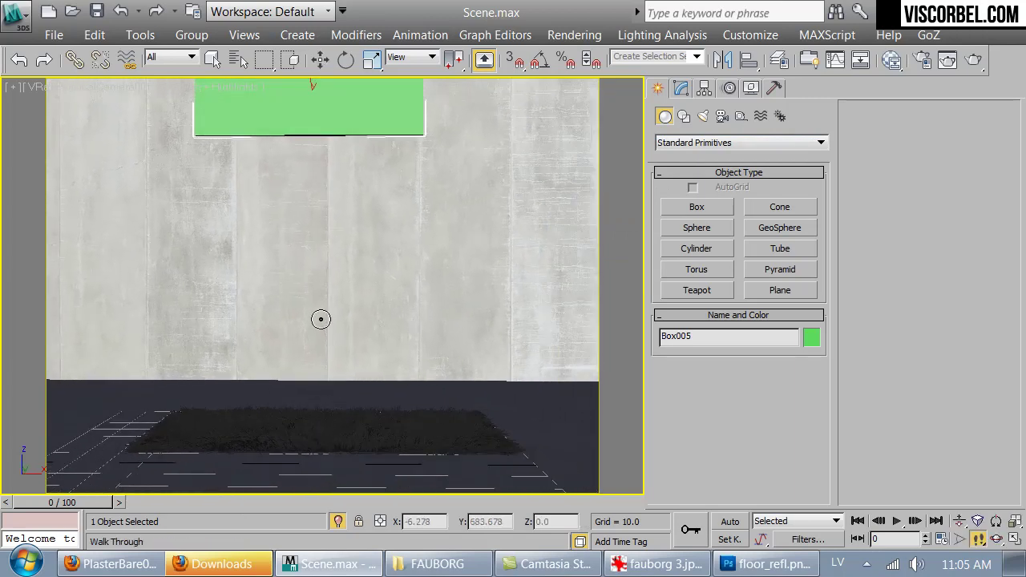
key(Down)
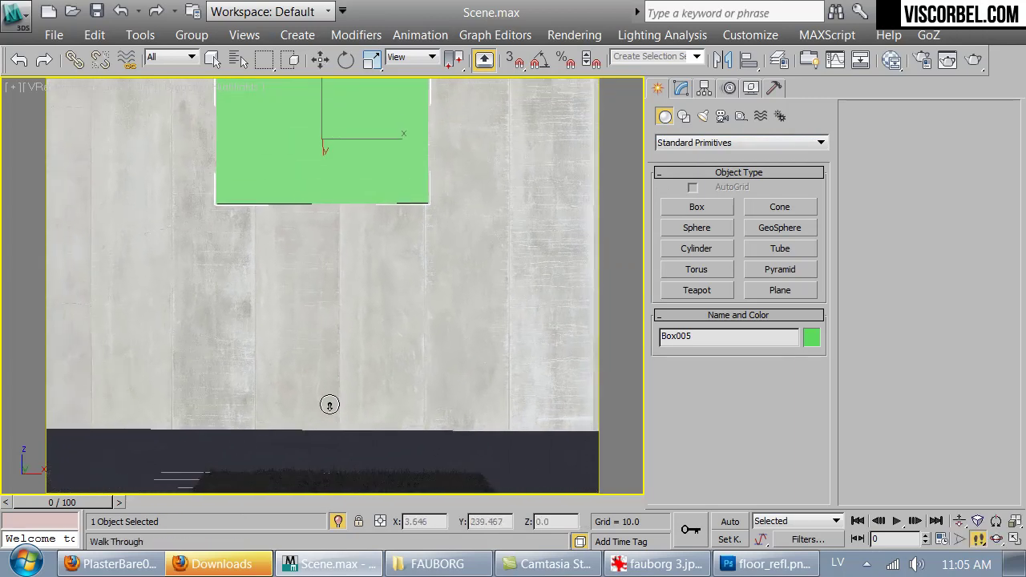
key(Up)
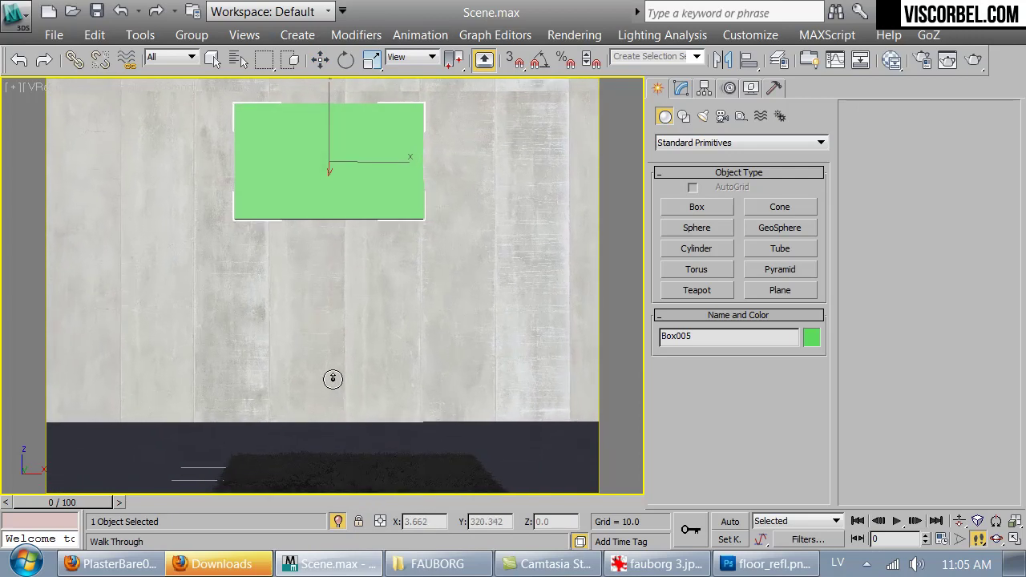
key(Right)
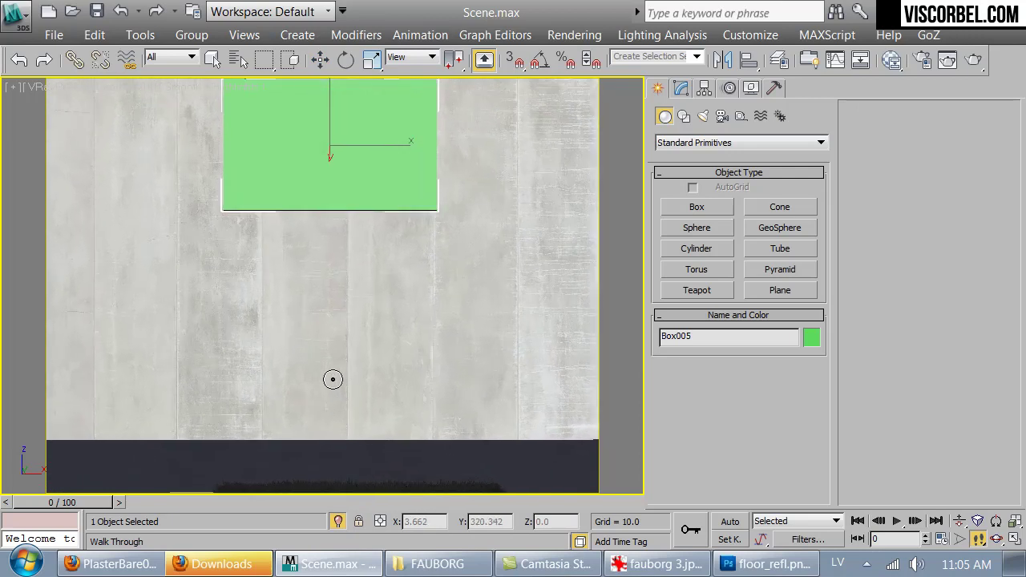
drag(334, 379, 332, 380)
key(Escape)
- Lower the green wall box to about Z 139 and scale it up along its width and height into a wide rectangle
drag(335, 94, 337, 138)
key(r)
drag(394, 187, 437, 187)
drag(333, 117, 331, 101)
key(ctrl+e)
- Enlarge the black rug and move it along X in the Top view to centre it on the room's vertical axis
click(363, 483)
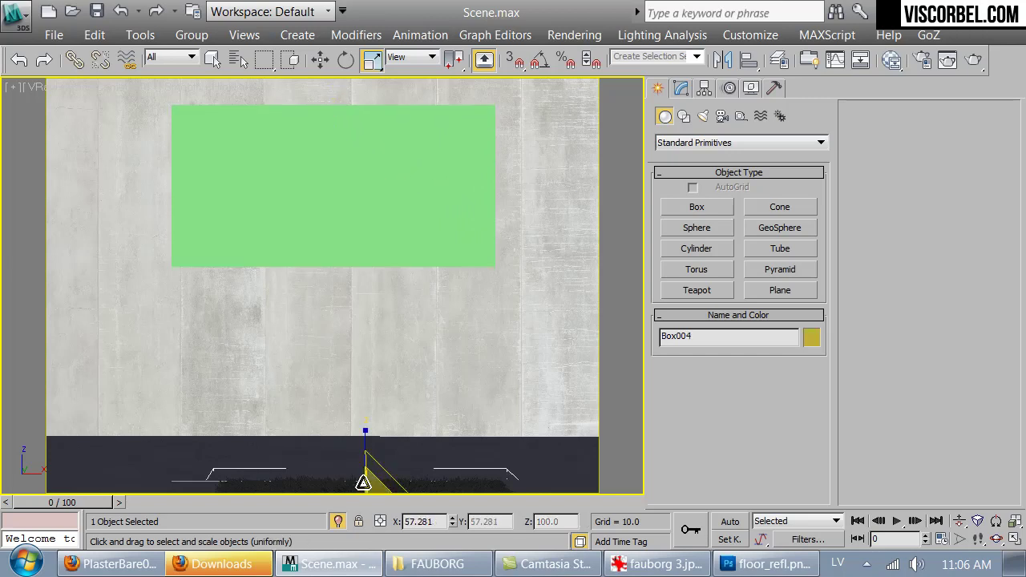
key(t)
scroll(352, 305, down, 3)
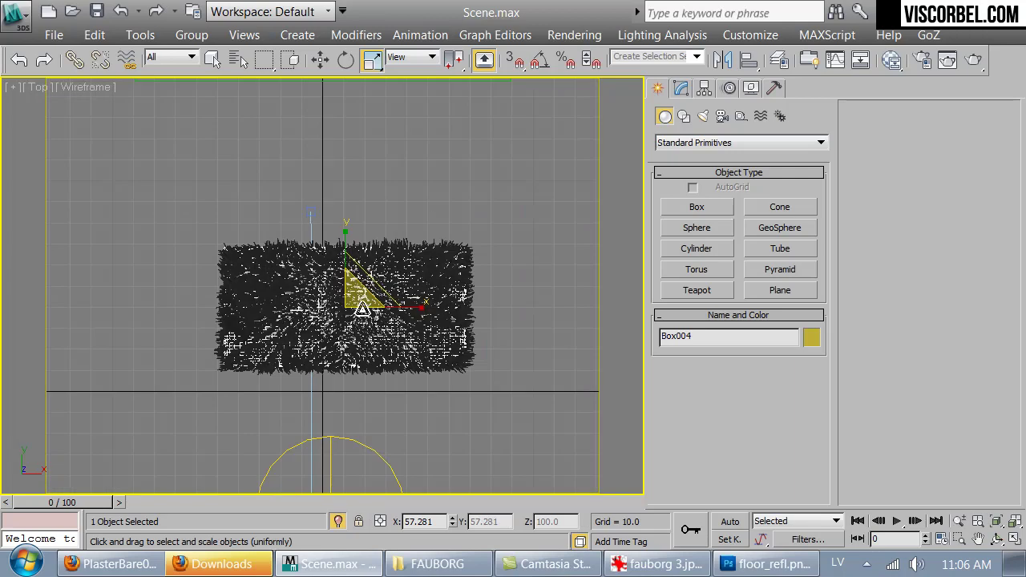
drag(358, 289, 333, 290)
scroll(362, 298, down, 5)
- Check the wall box's alignment with the rug in the Front view and return to the shaded camera view
key(f)
key(w)
click(342, 231)
scroll(353, 241, down, 3)
scroll(385, 337, up, 2)
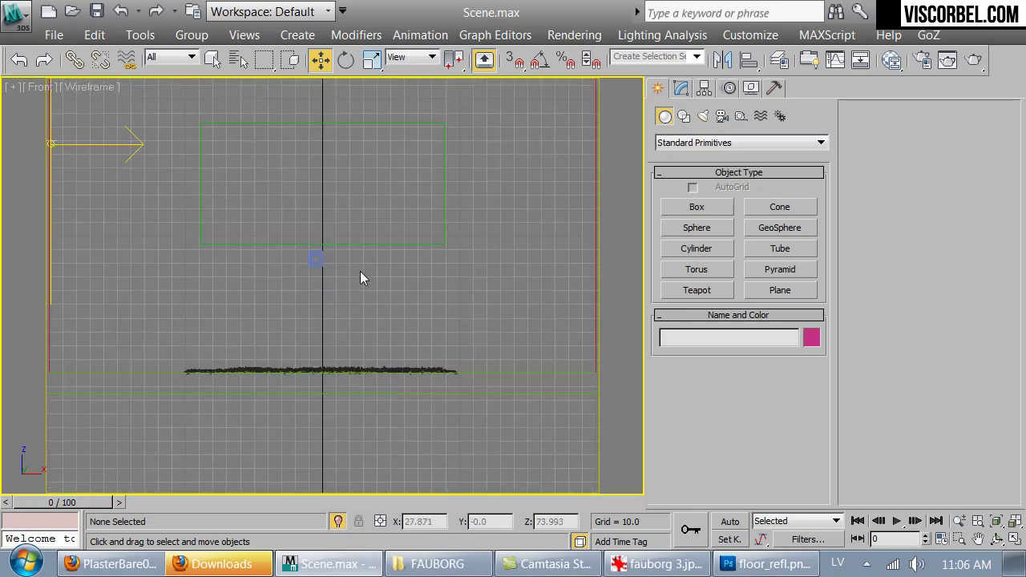
click(356, 244)
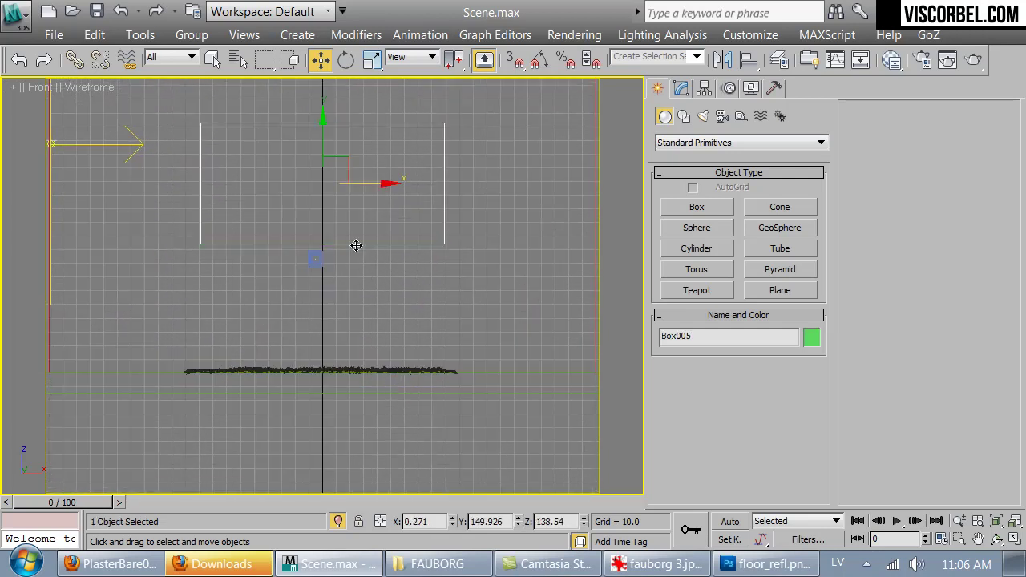
click(413, 317)
key(c)
key(F3)
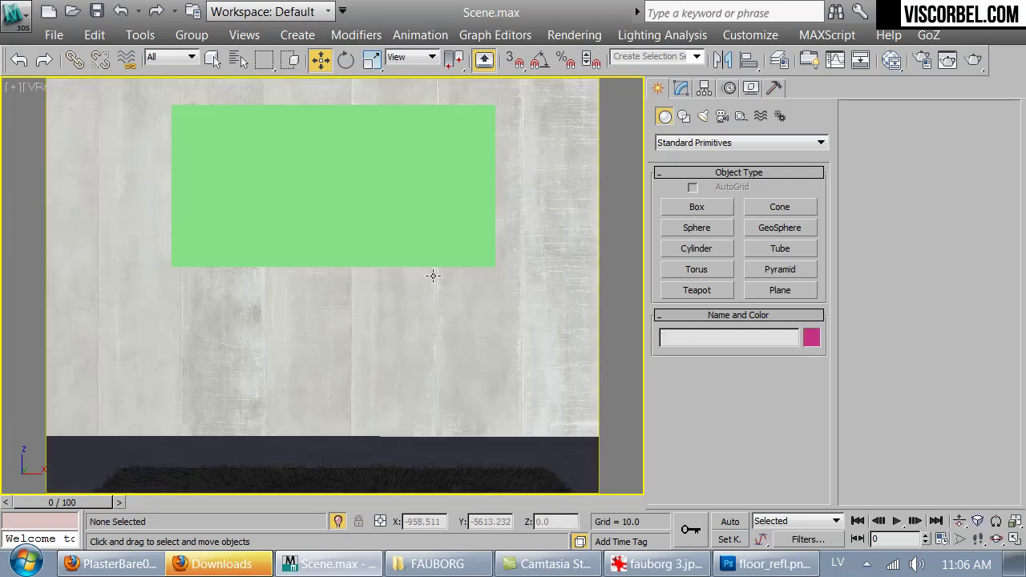
- Adjust the camera with Walk Through to show more of the rug below the wall box, and select the box
key(Up)
drag(343, 426, 361, 322)
middle_drag(362, 321, 355, 362)
drag(351, 360, 349, 362)
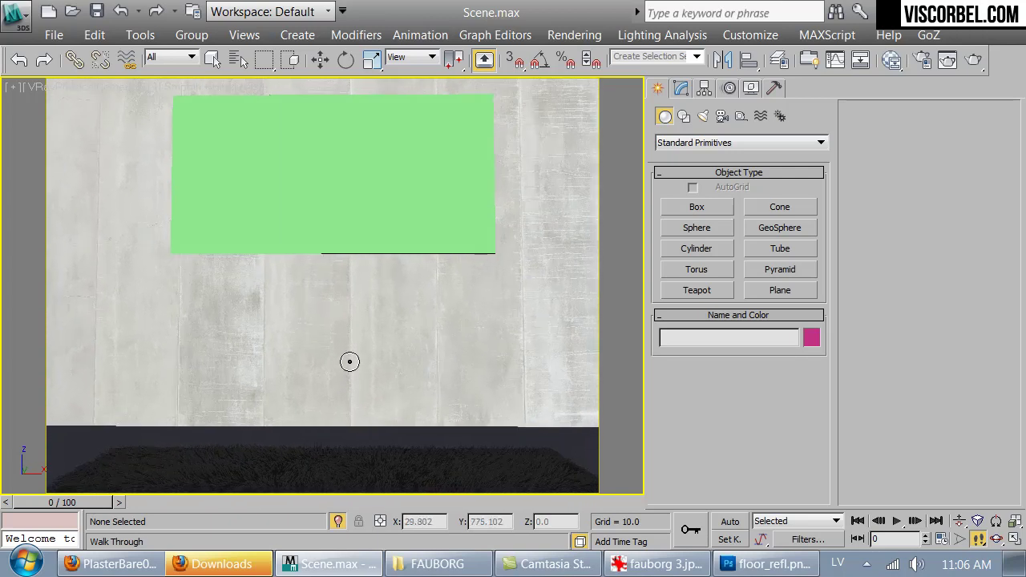
key(w)
click(321, 158)
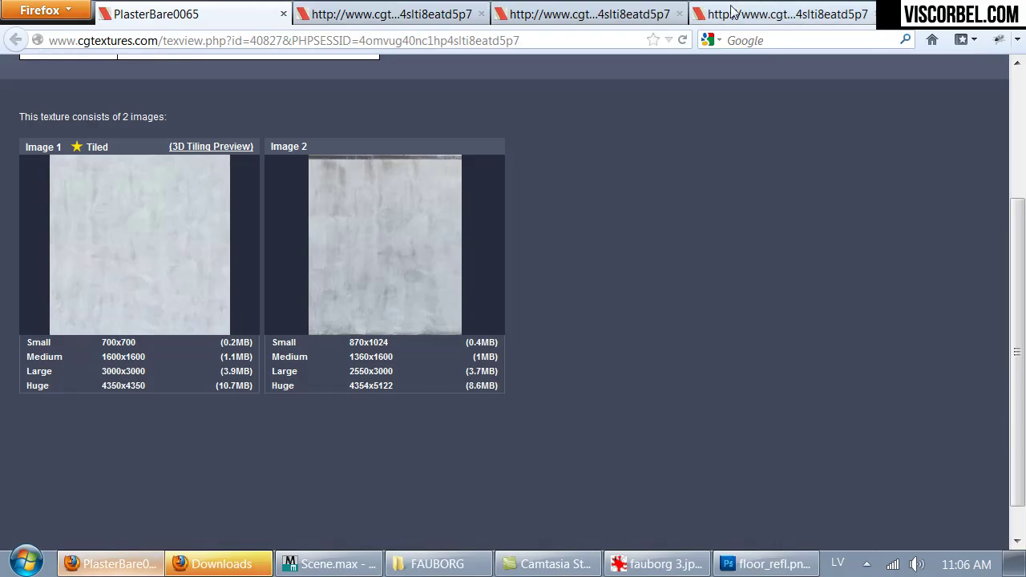
- Switch to Firefox and run a Google image search for "modern red painting"
click(757, 19)
click(761, 40)
text(modern red pai)
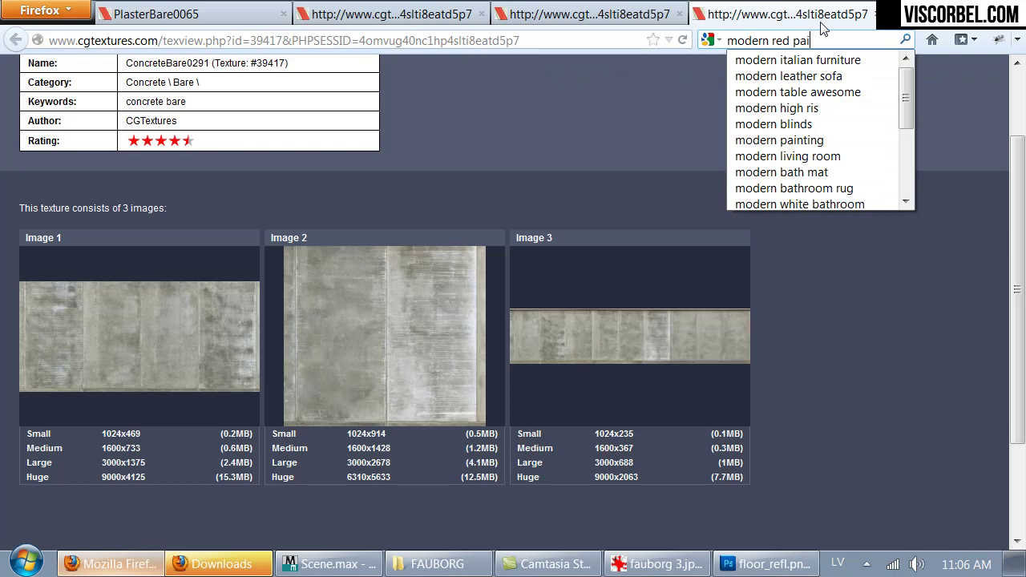
text(nting)
key(Return)
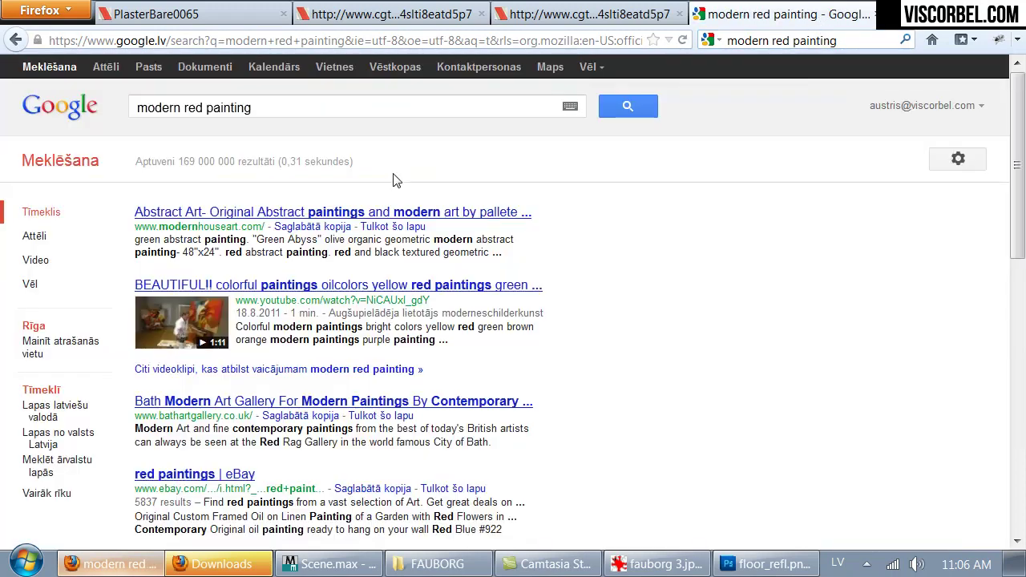
click(102, 67)
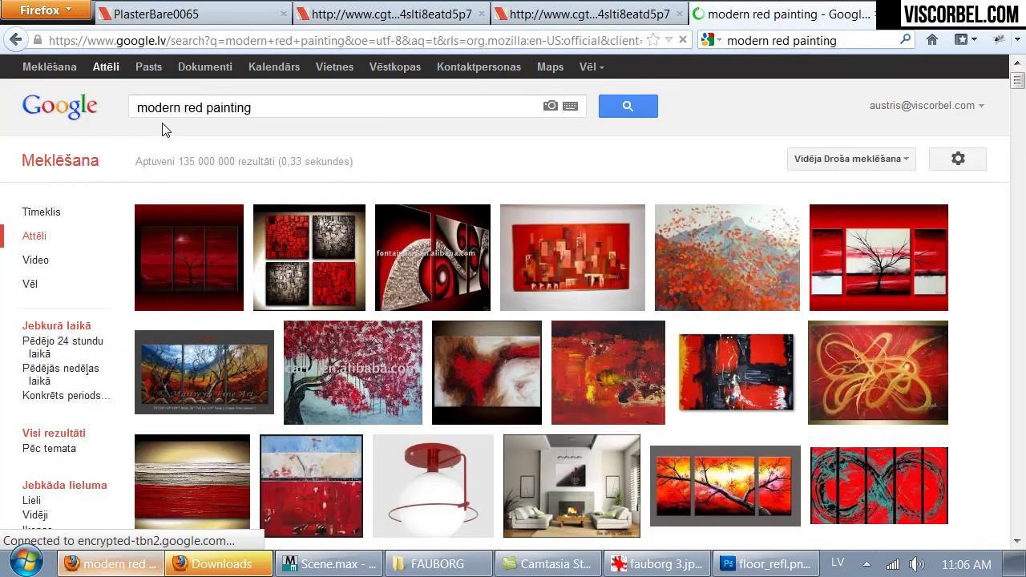
- Browse the painting image results and restrict them to large images
scroll(909, 112, down, 10)
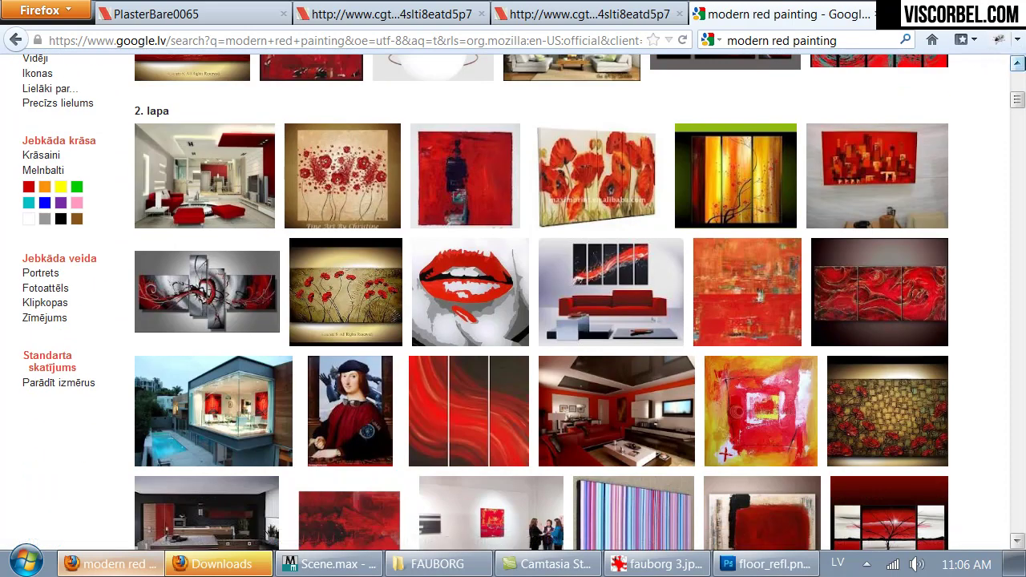
scroll(1014, 63, down, 4)
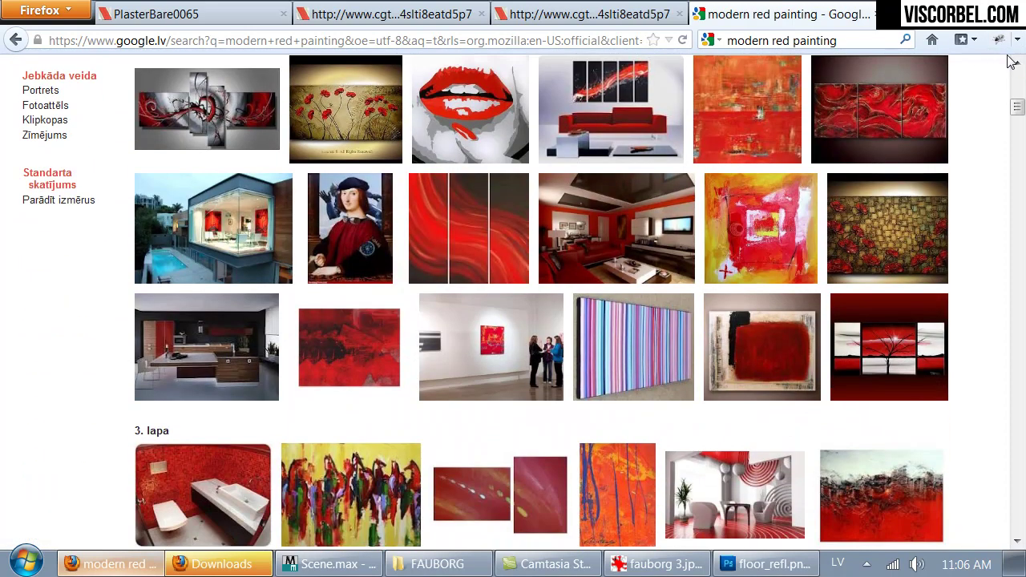
mouse_move(745, 368)
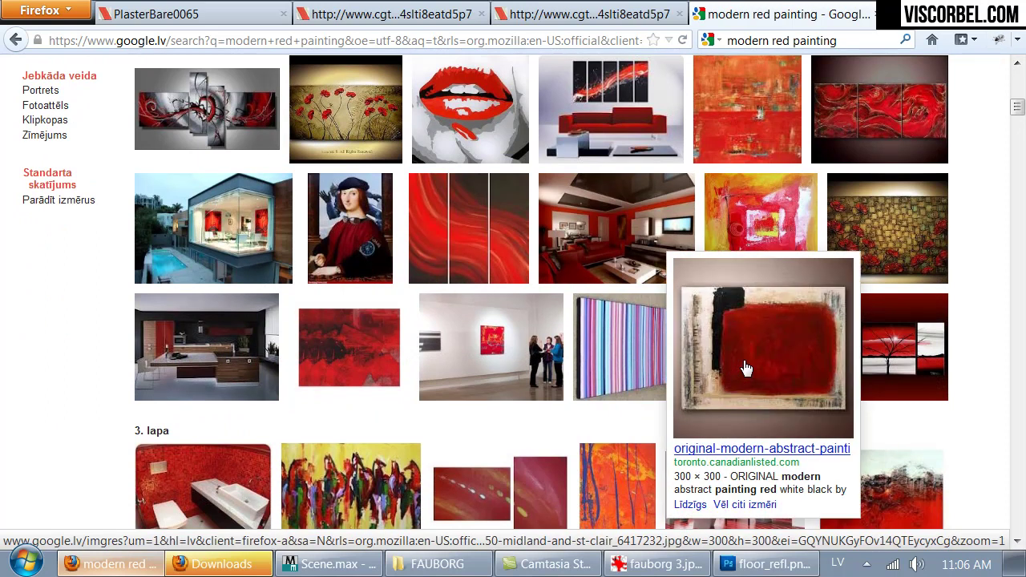
mouse_move(307, 361)
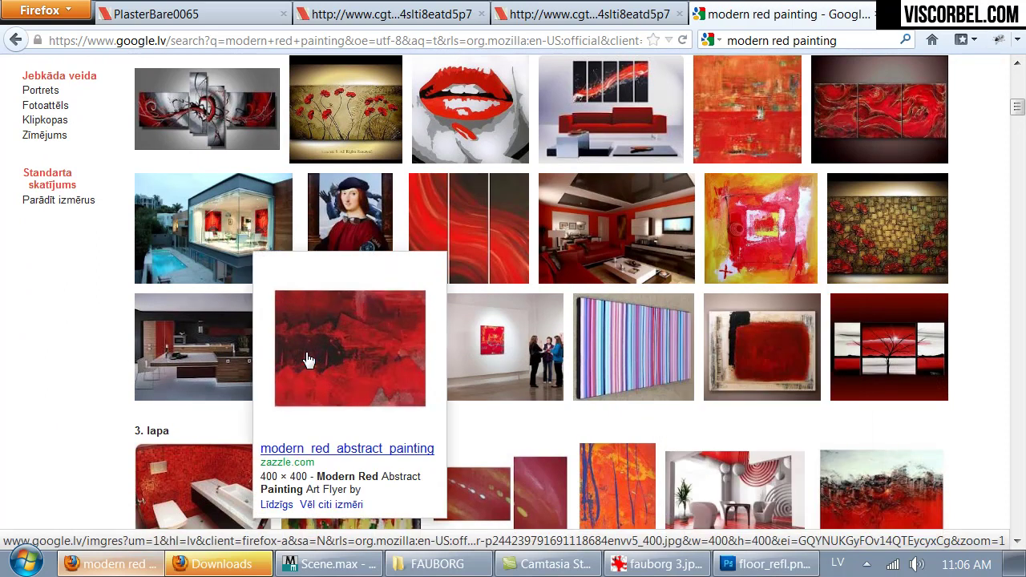
scroll(48, 209, up, 8)
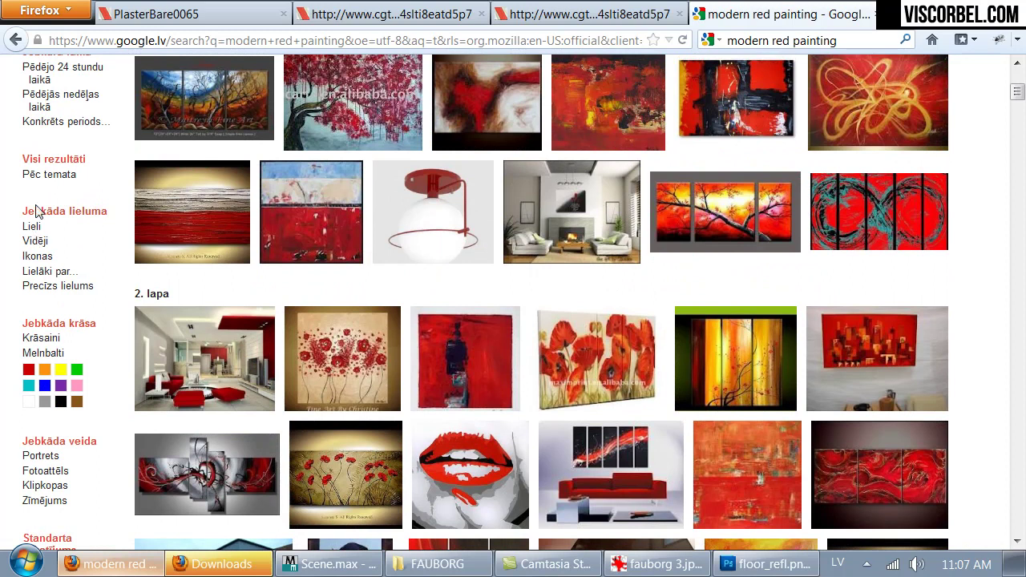
click(32, 226)
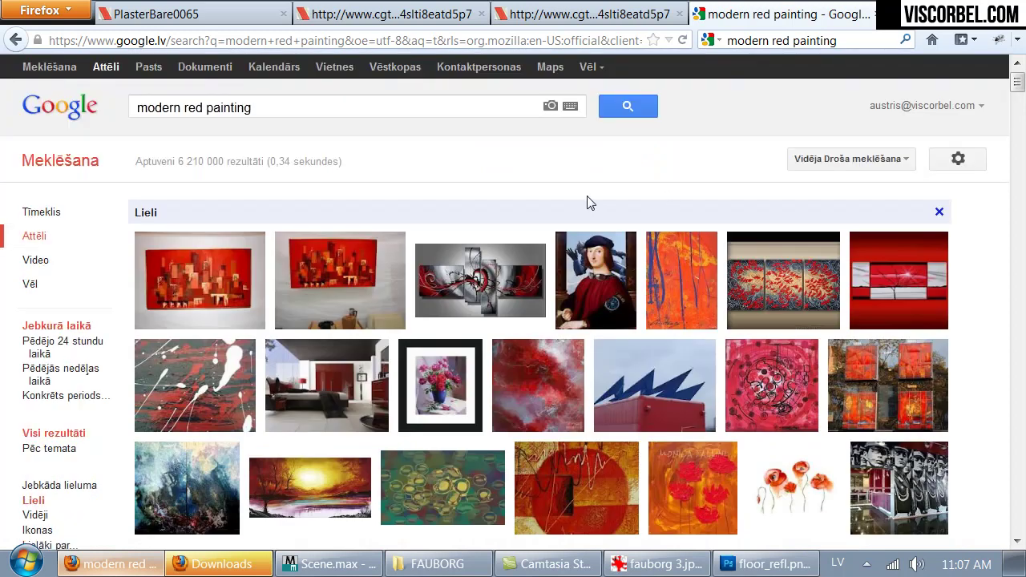
- Look through the large image results for an abstract painting suitable as the wall picture
scroll(587, 202, down, 10)
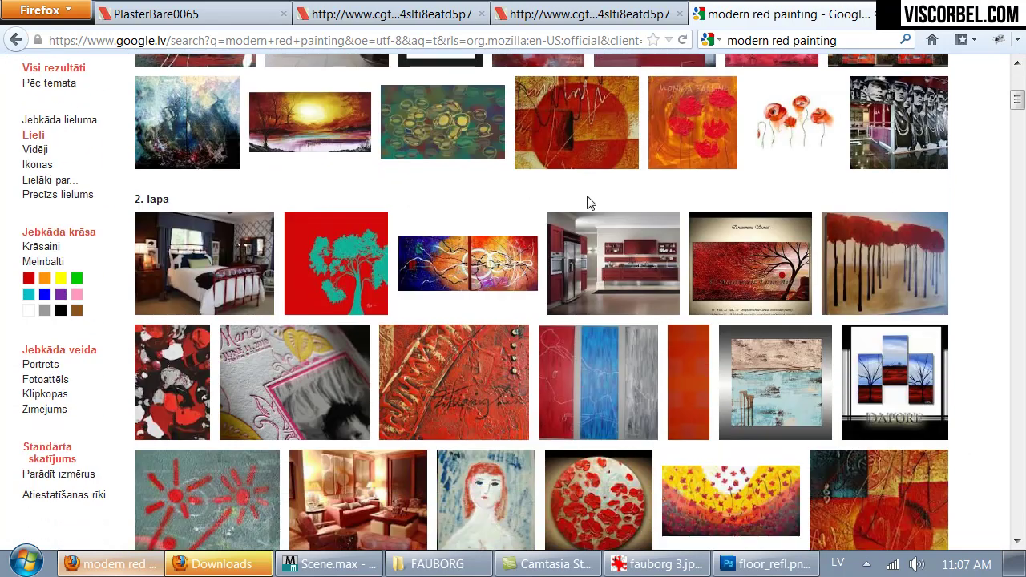
scroll(586, 196, down, 7)
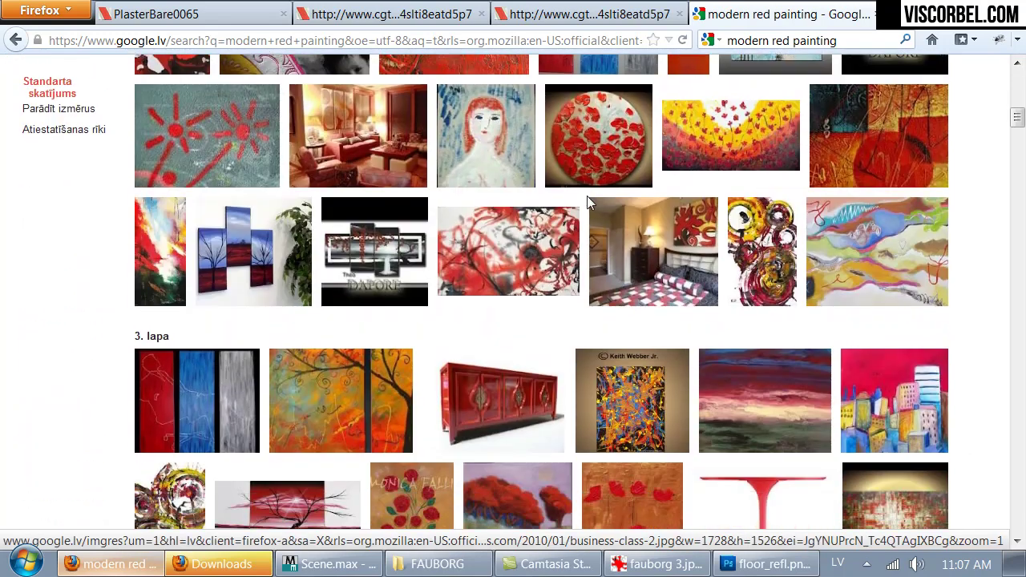
scroll(586, 196, down, 10)
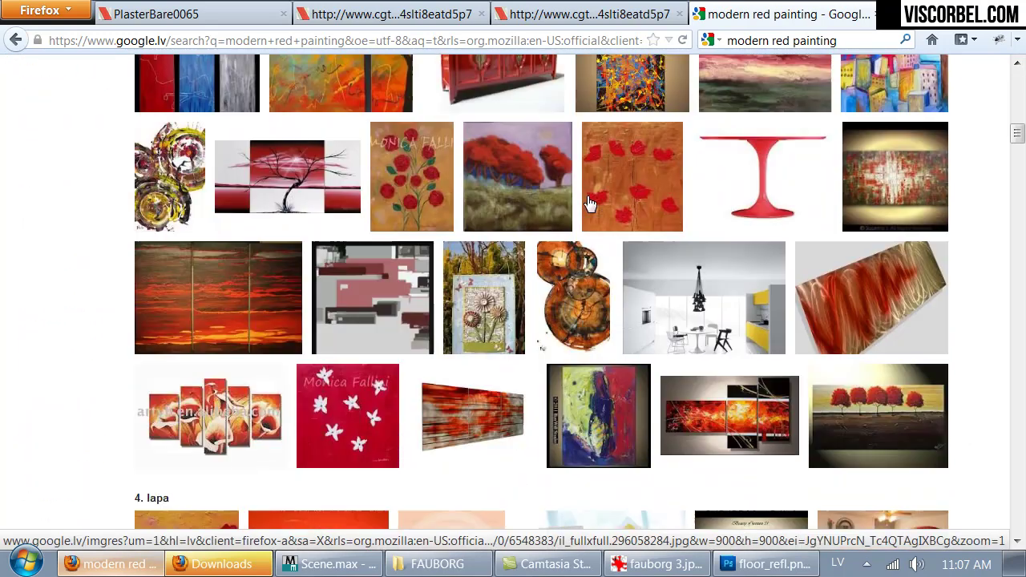
scroll(587, 203, down, 6)
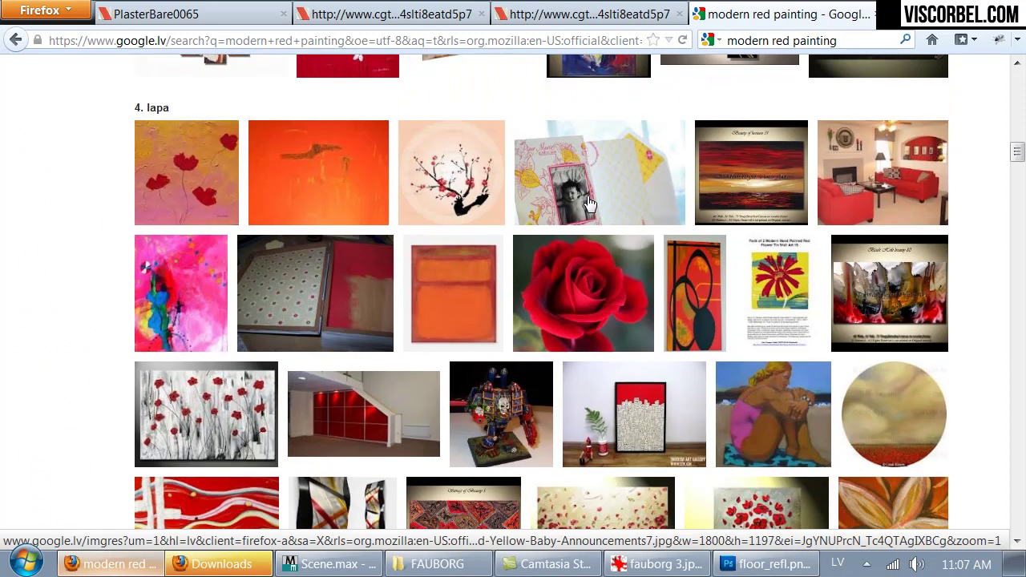
scroll(589, 205, down, 4)
scroll(587, 202, down, 6)
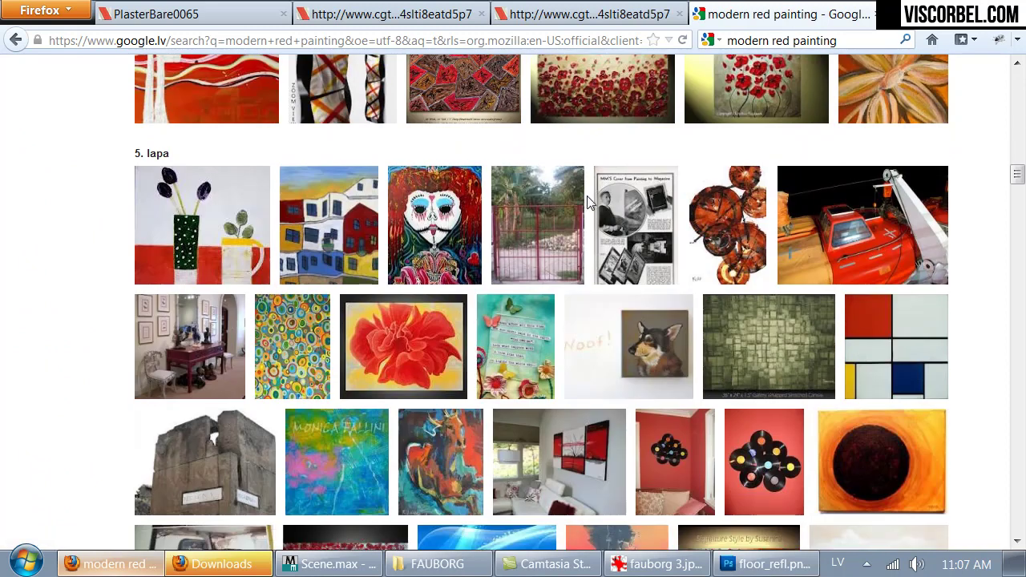
scroll(587, 203, down, 4)
scroll(587, 203, down, 6)
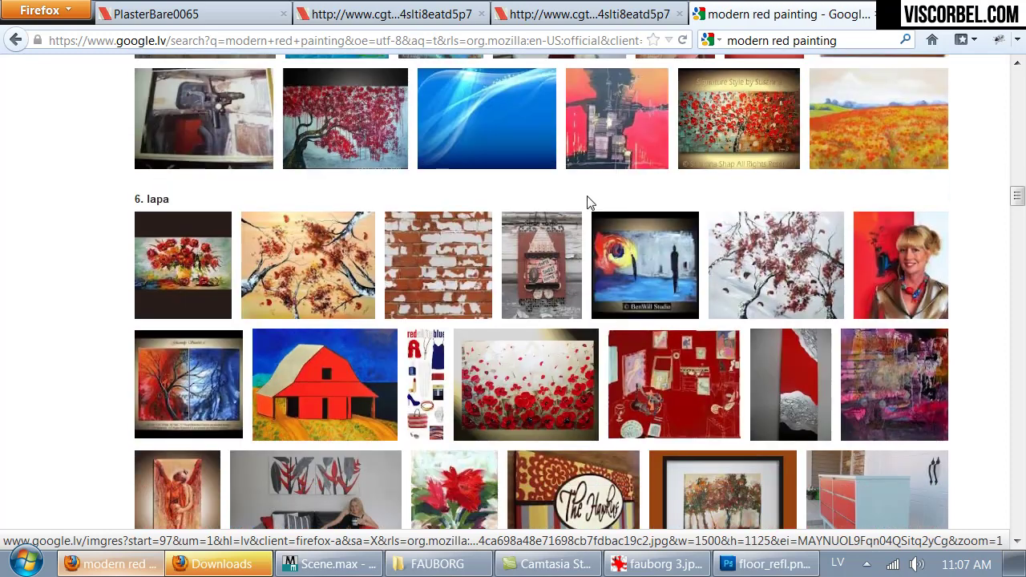
scroll(587, 202, down, 4)
scroll(589, 203, down, 10)
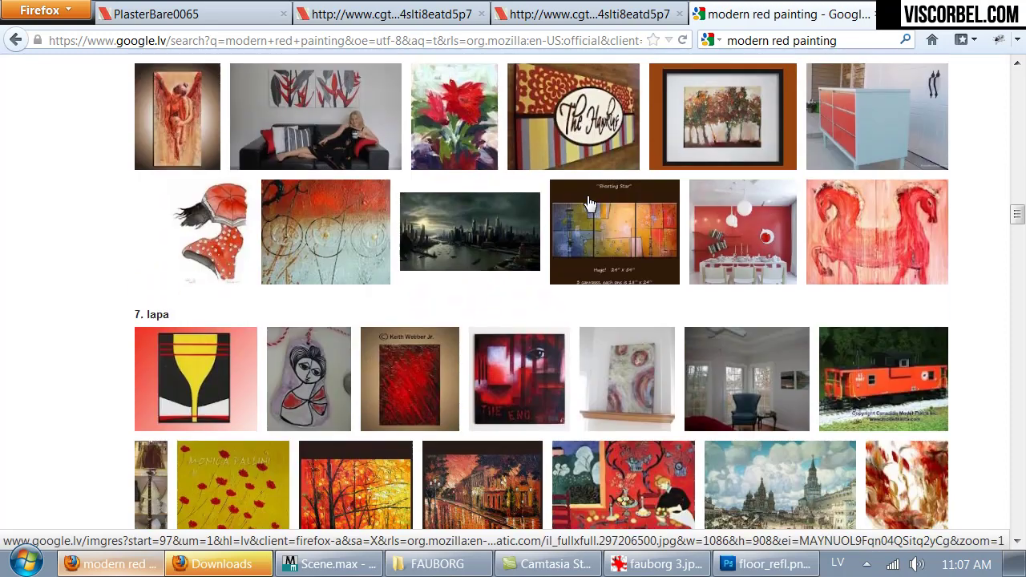
scroll(589, 203, down, 12)
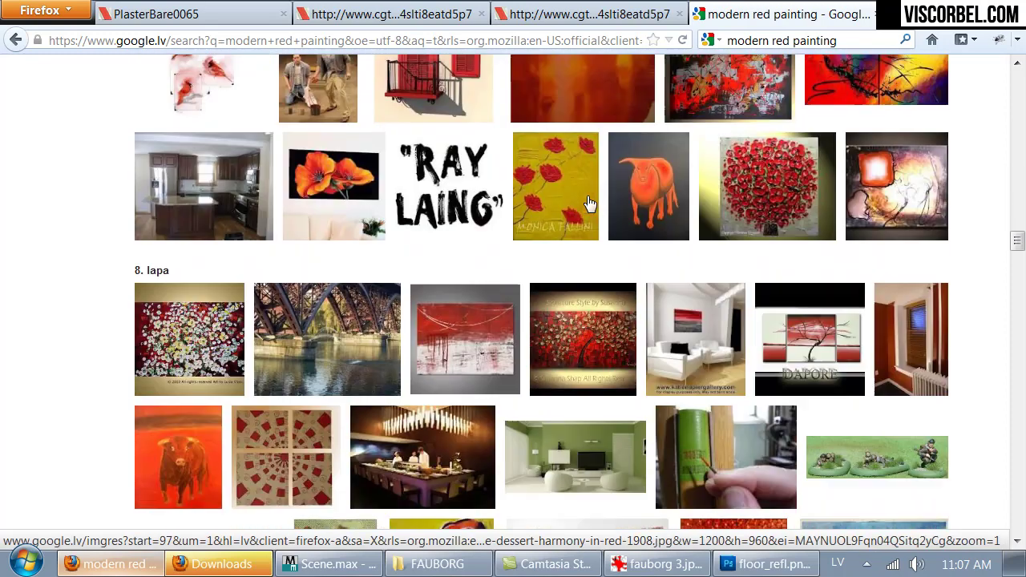
scroll(588, 202, down, 9)
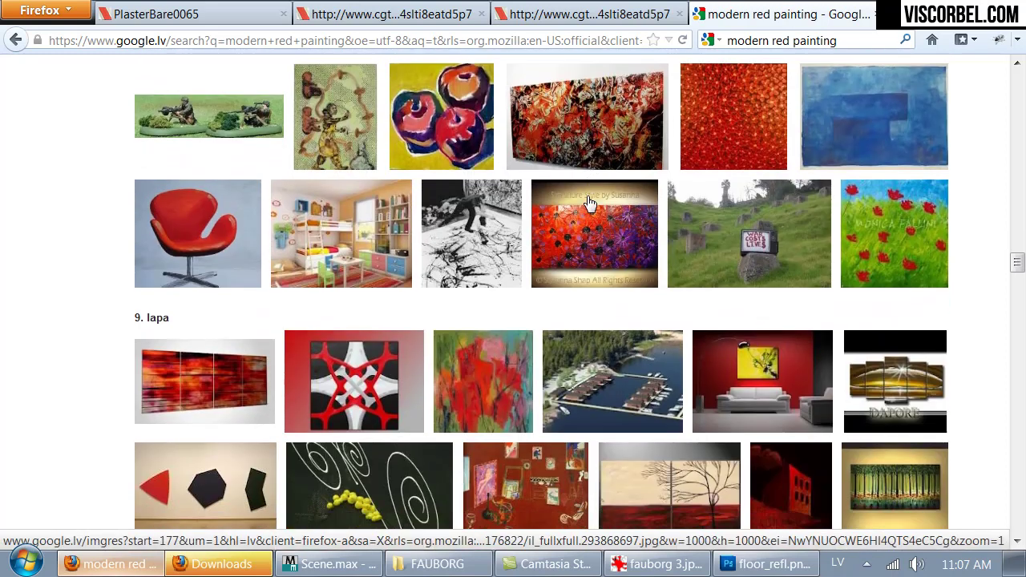
scroll(587, 203, down, 4)
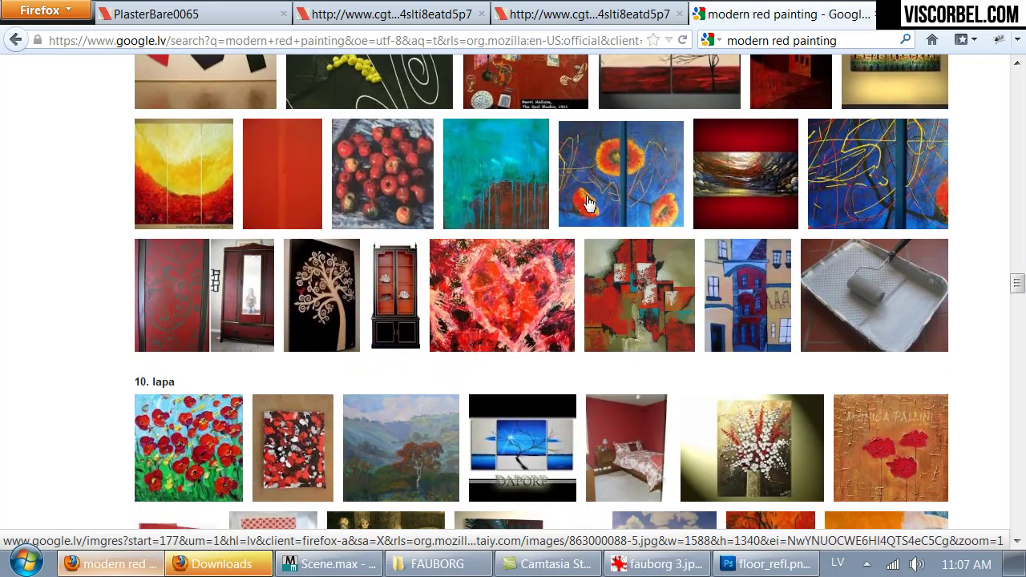
scroll(588, 204, down, 4)
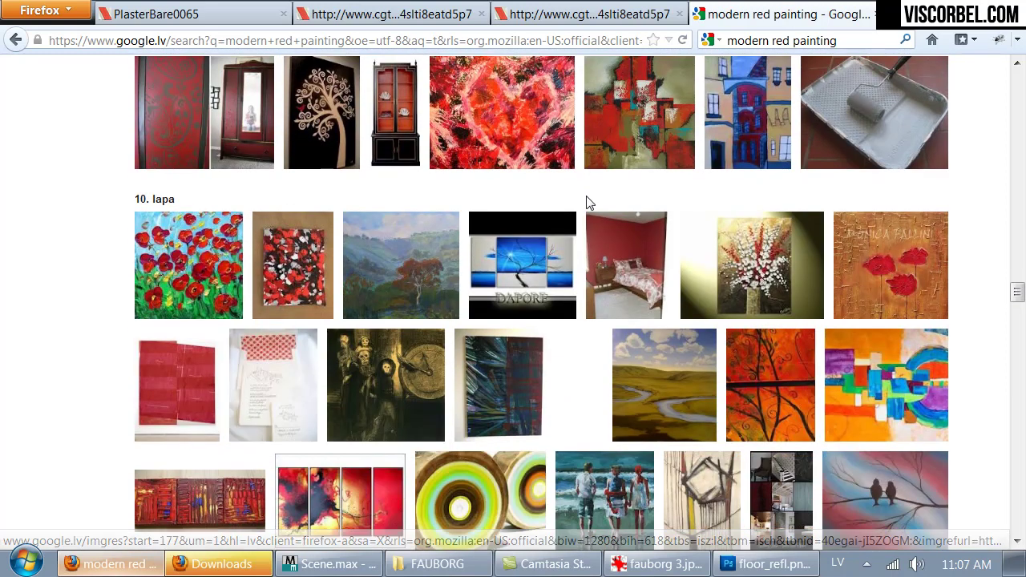
scroll(587, 202, down, 6)
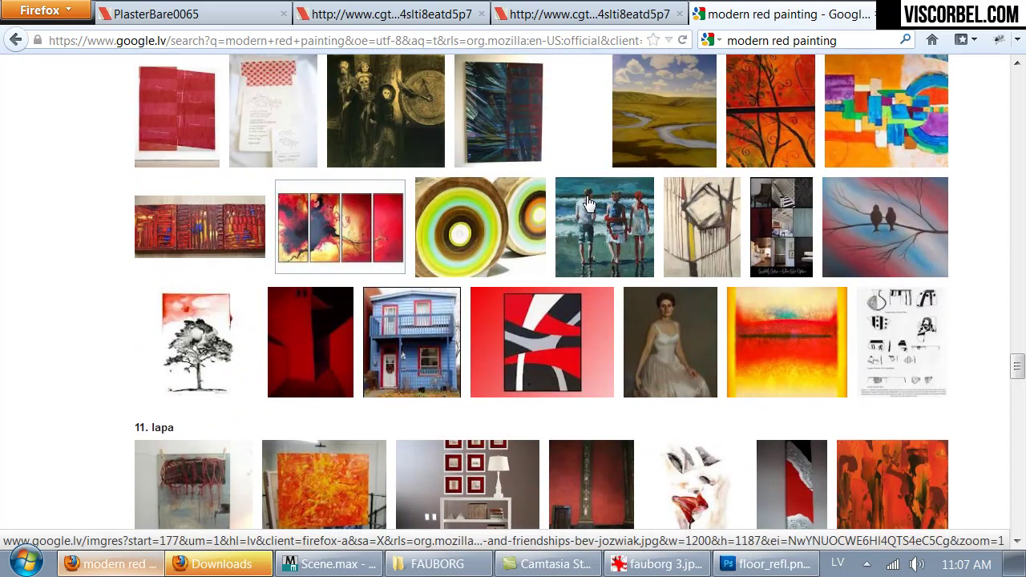
scroll(588, 204, down, 7)
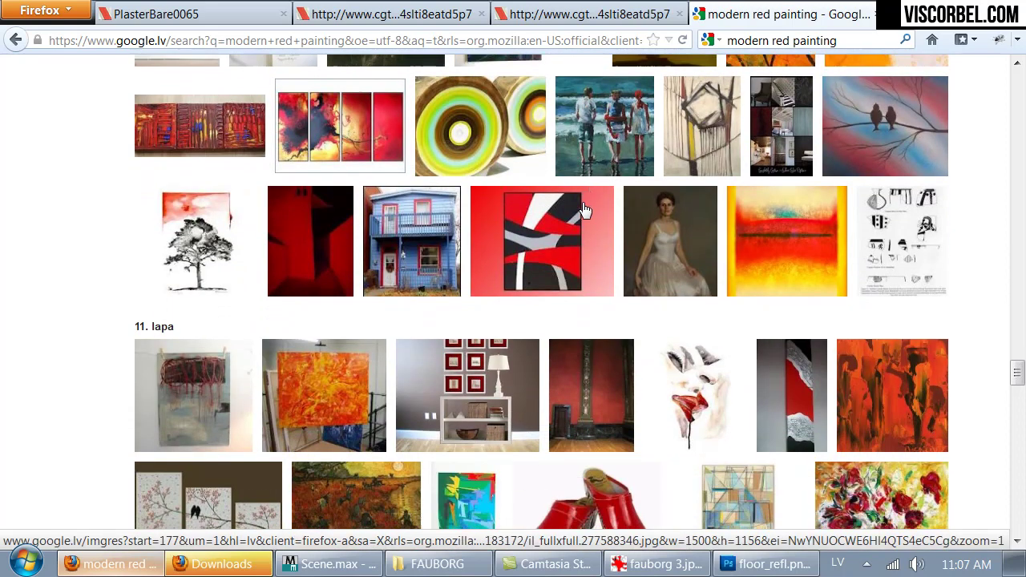
scroll(583, 210, down, 5)
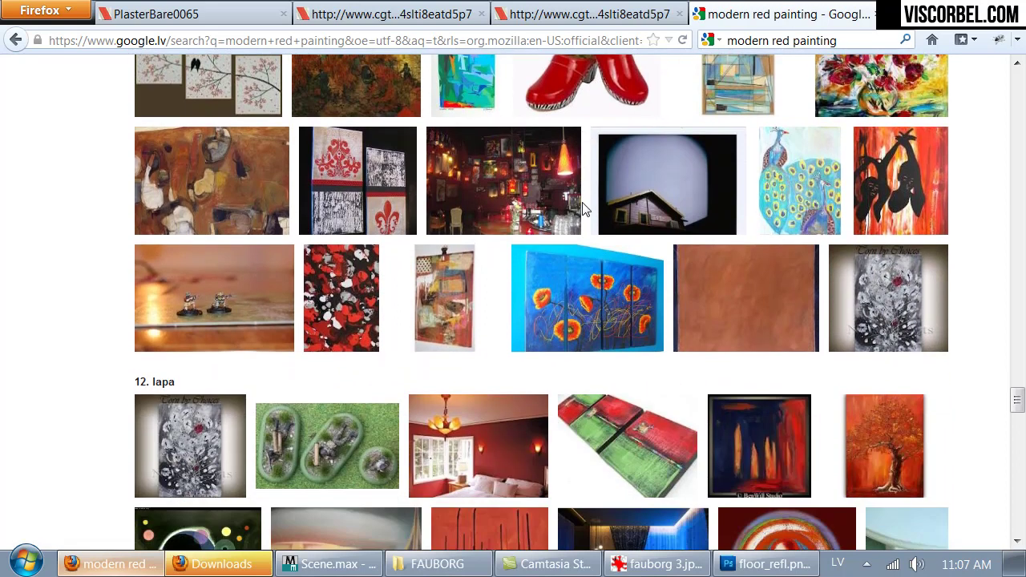
scroll(584, 210, down, 13)
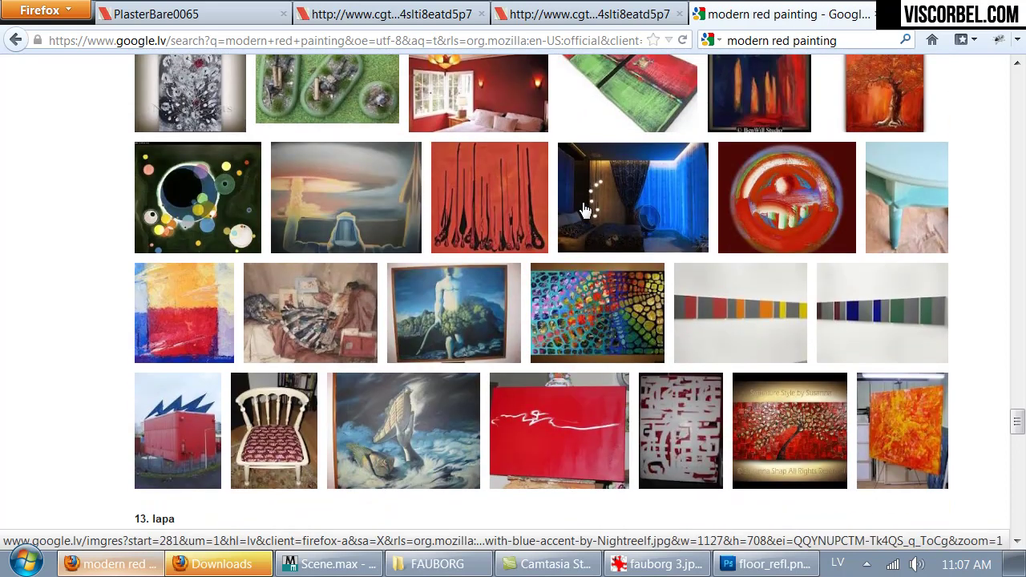
scroll(584, 210, down, 6)
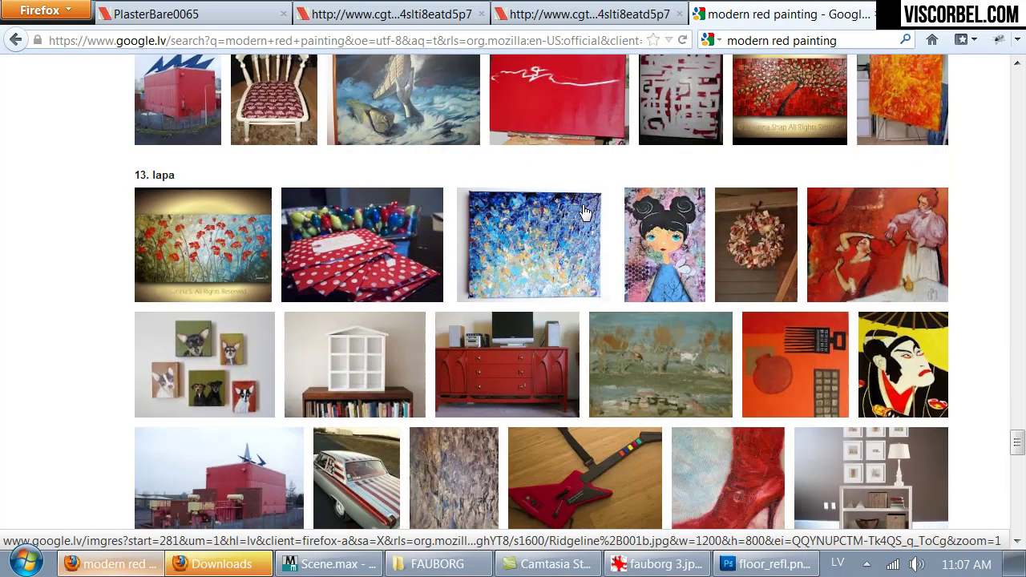
scroll(583, 209, down, 10)
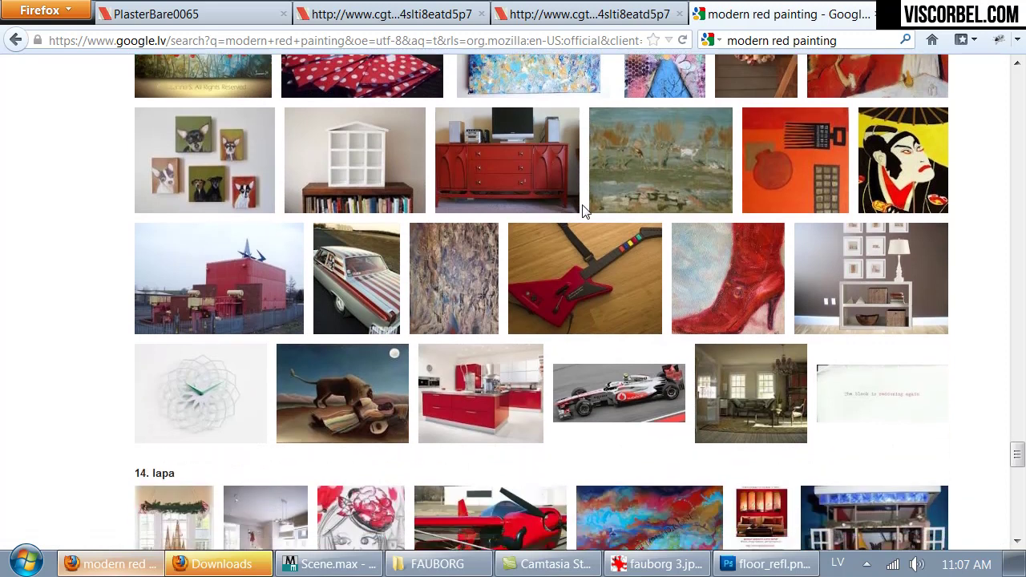
scroll(583, 210, down, 4)
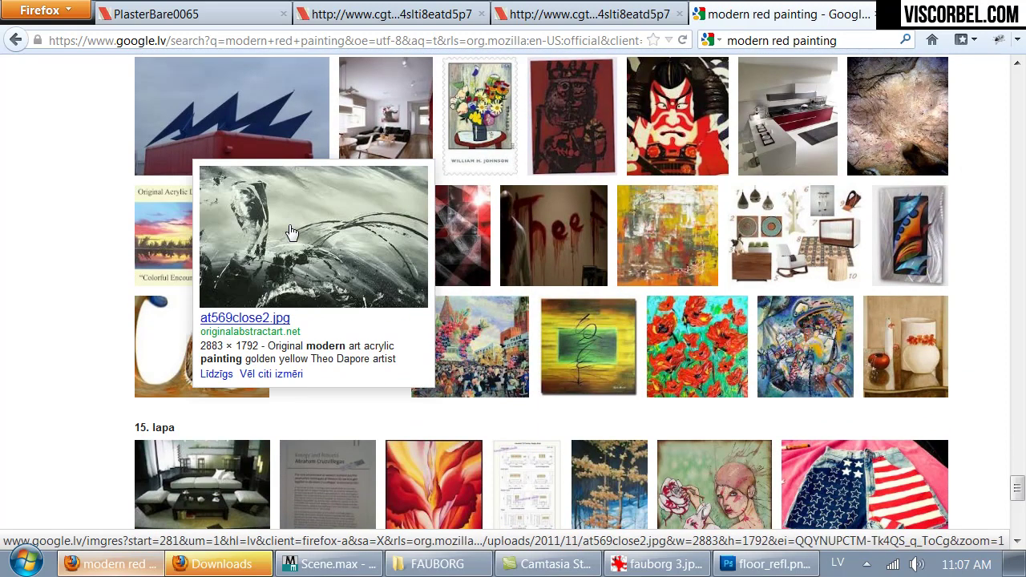
- Open the grey abstract painting at569close2.jpg on its own and inspect its detail at full size
click(291, 233)
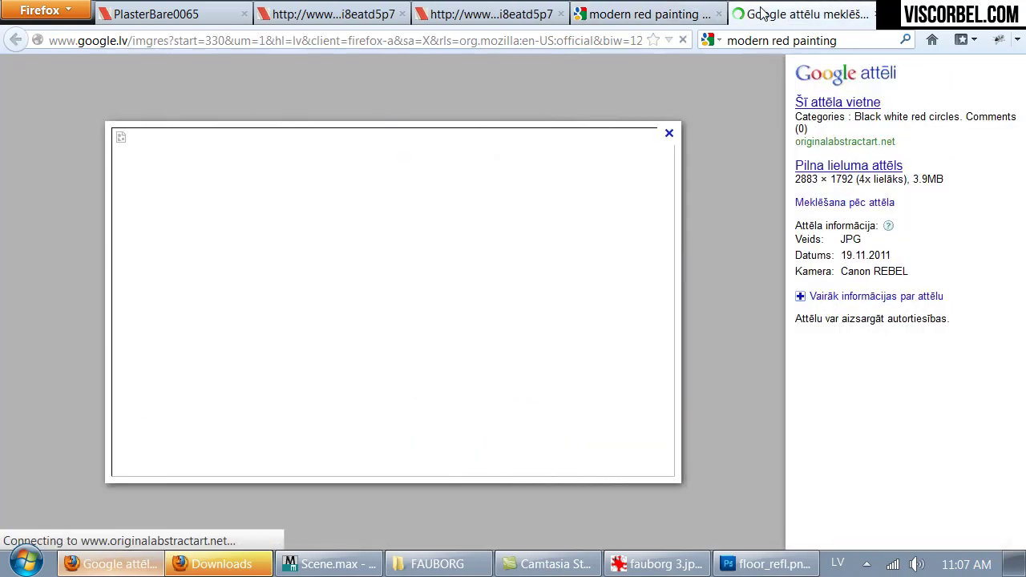
right_click(388, 210)
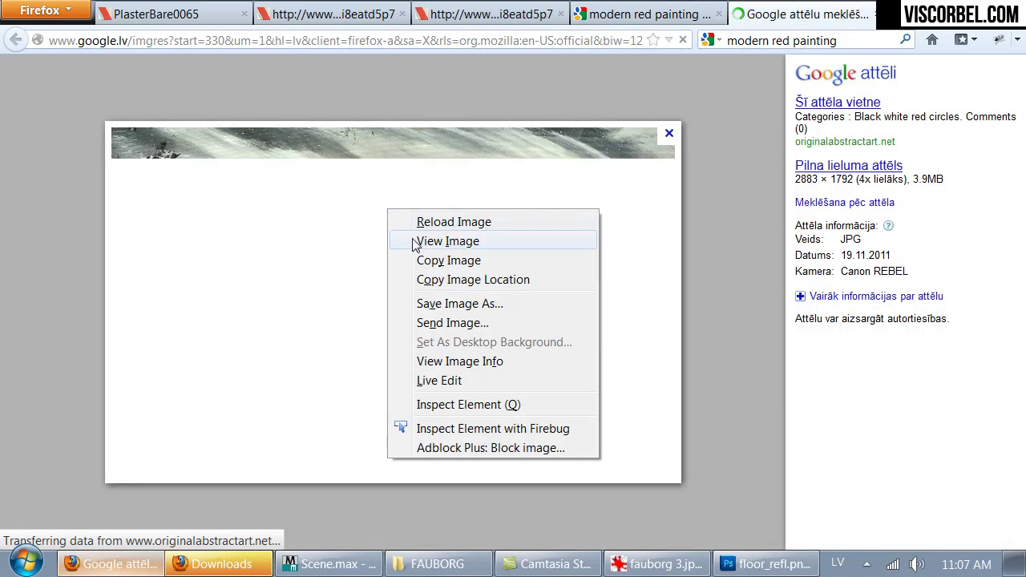
click(433, 241)
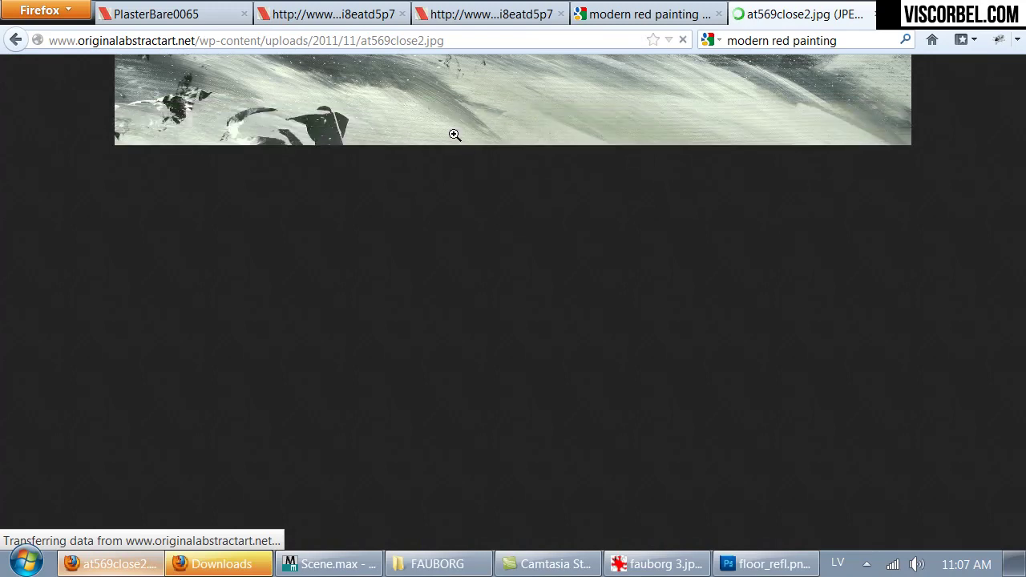
click(454, 134)
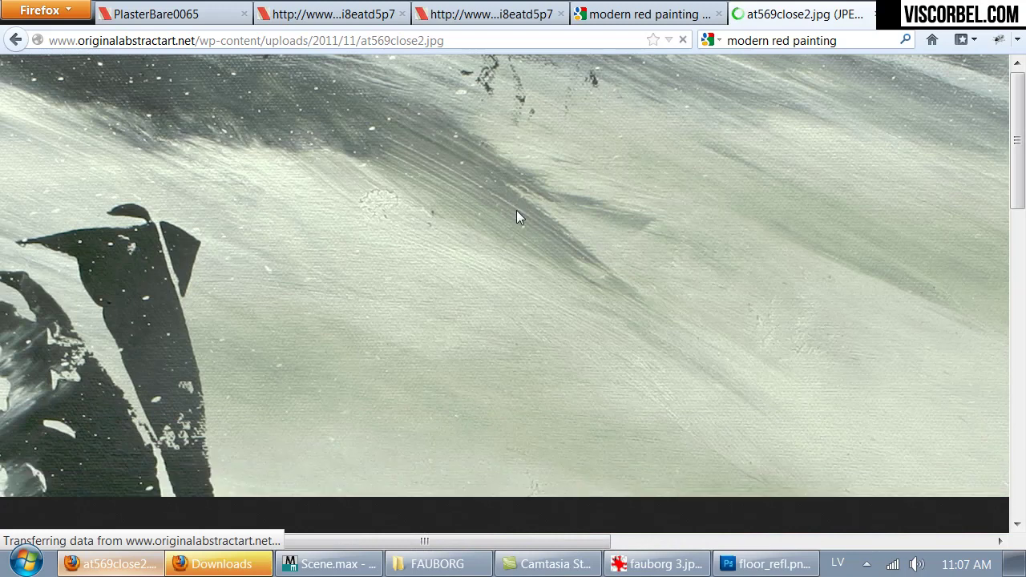
click(472, 227)
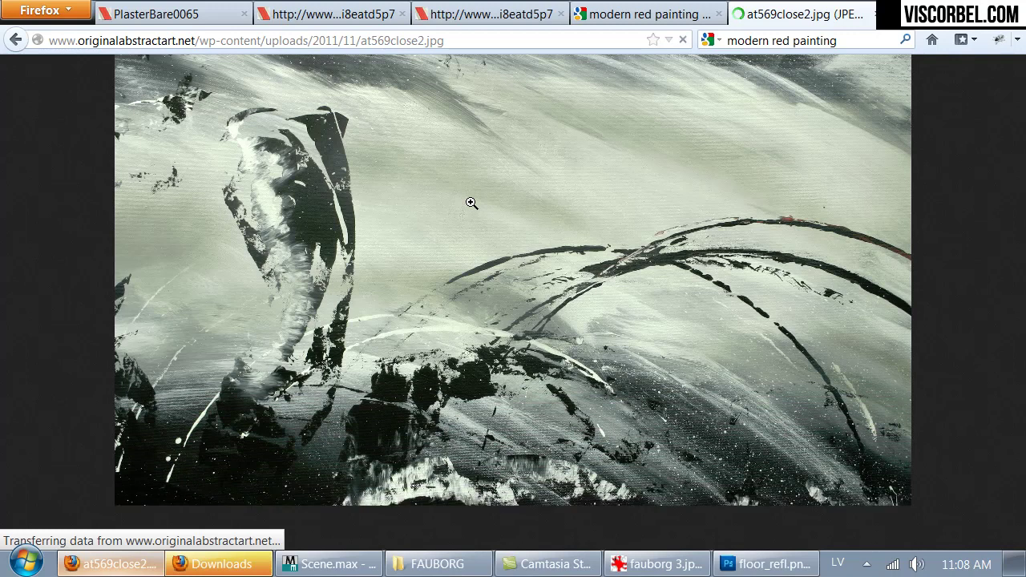
- Copy the painting image, switch to Photoshop and paste it into a new document with the default settings
right_click(471, 203)
click(488, 212)
click(765, 564)
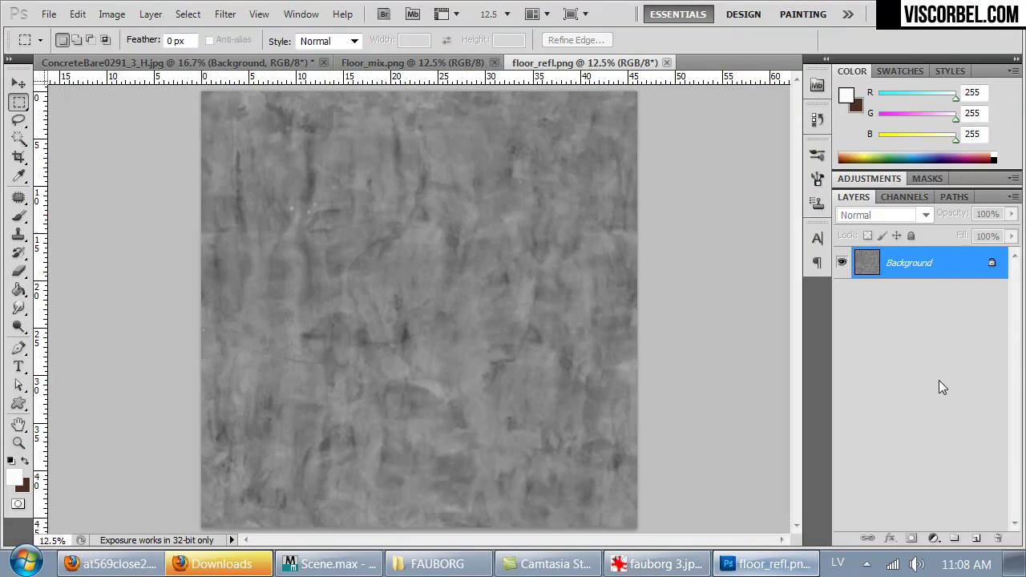
key(ctrl+n)
key(Return)
key(ctrl+v)
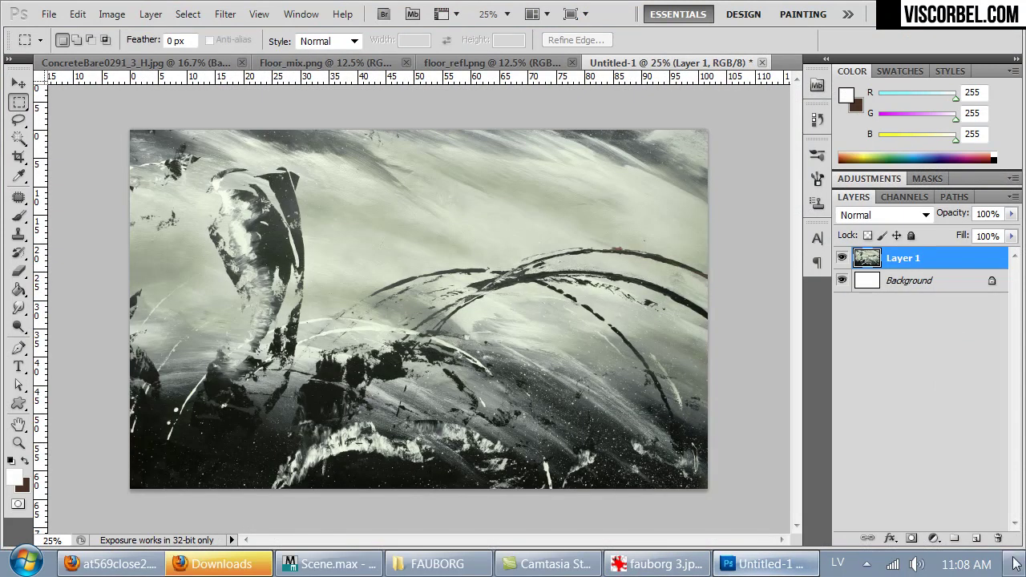
- Add a new layer above the painting and fill it with pure red (ff0000)
click(976, 538)
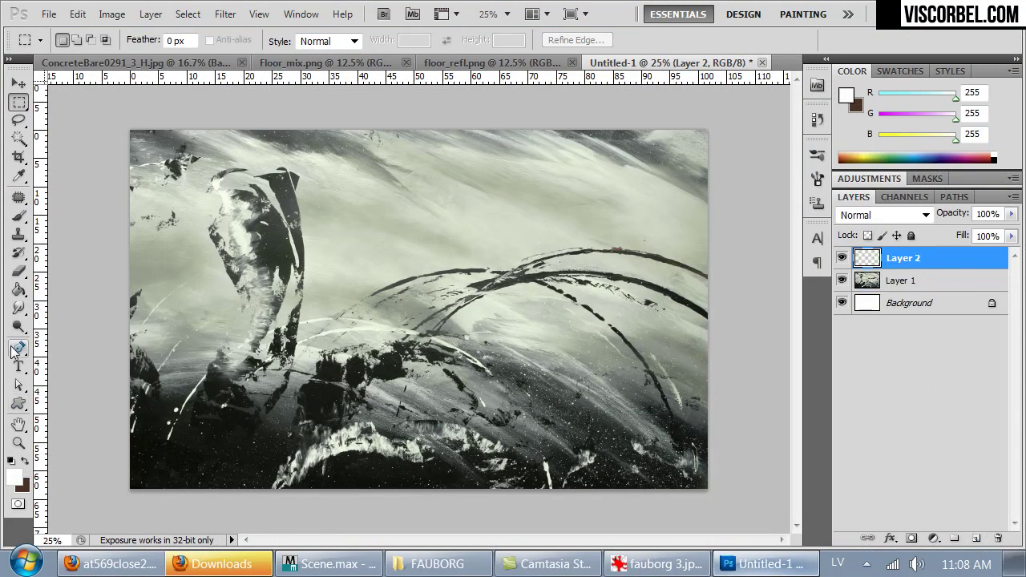
click(19, 290)
click(19, 478)
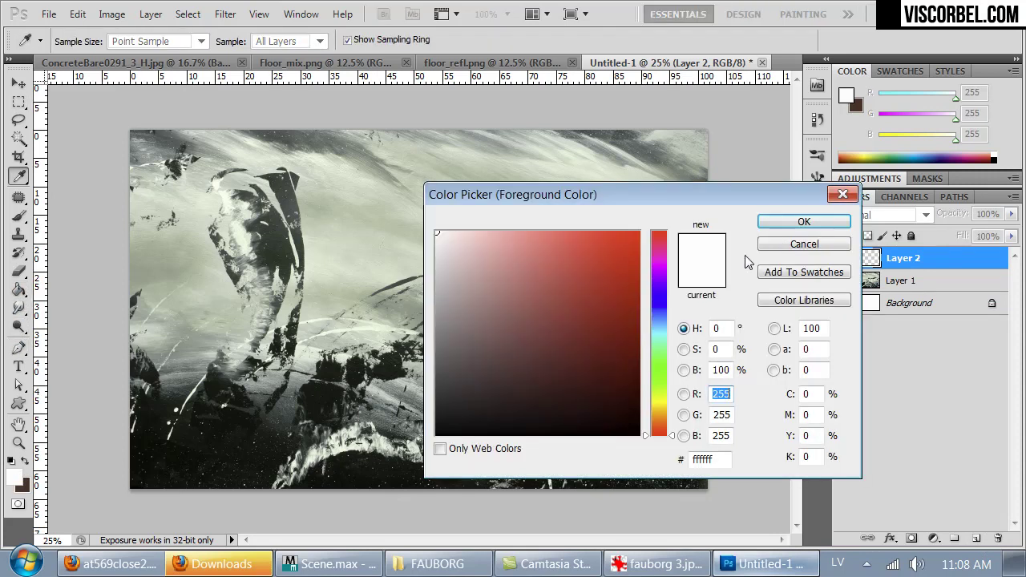
drag(612, 253, 642, 199)
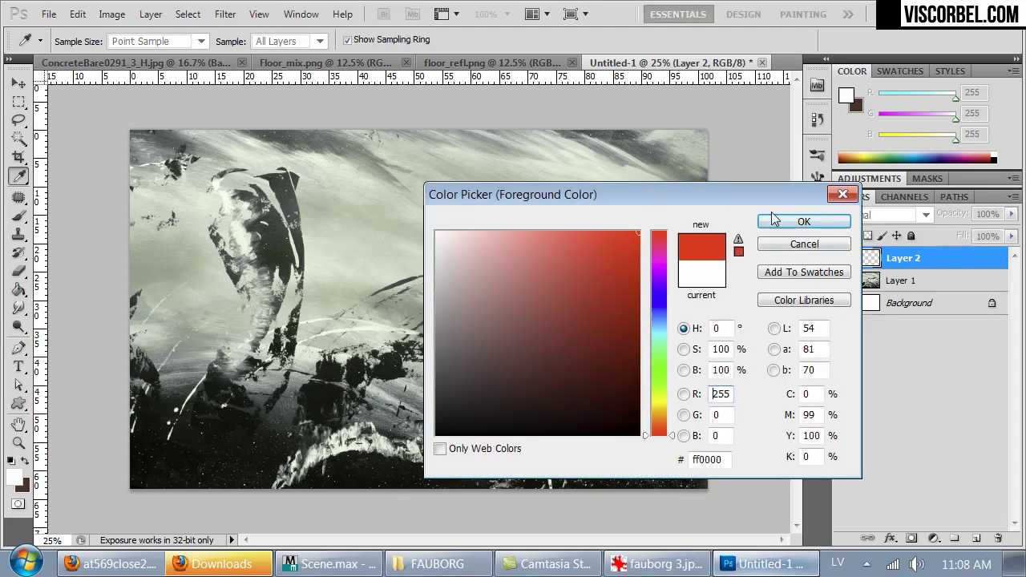
click(802, 227)
key(g)
click(441, 293)
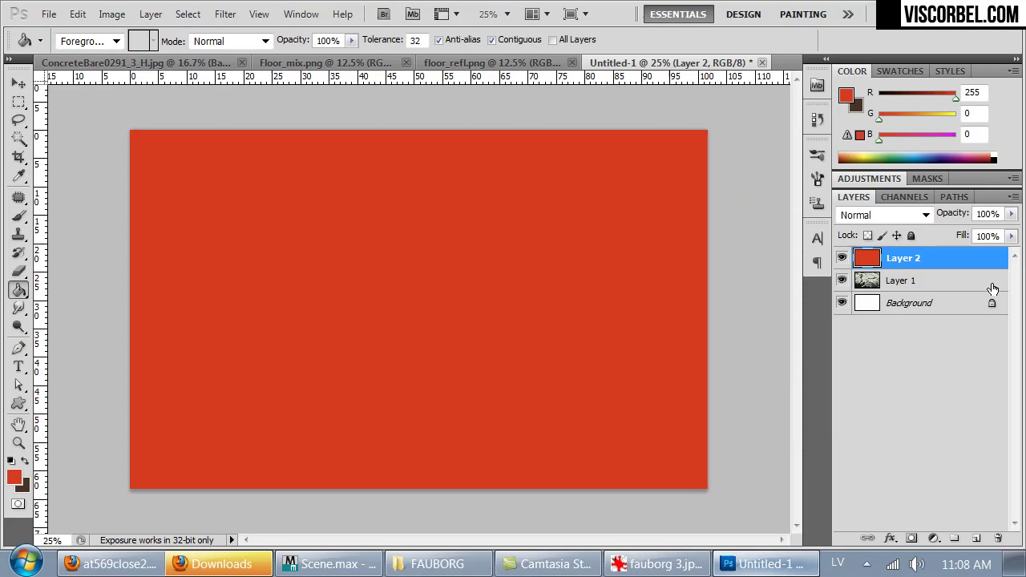
- Try the blend modes from Color Burn through Color on the red layer to compare how they tint the painting
click(889, 214)
click(884, 67)
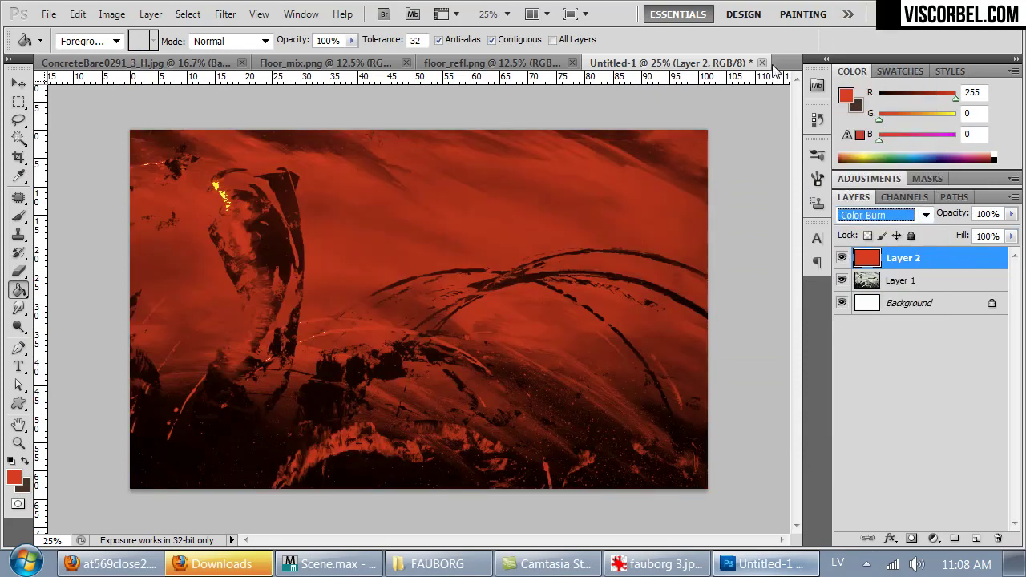
key(Down)
key(Down)
key(Down)
key(Down)
key(Down)
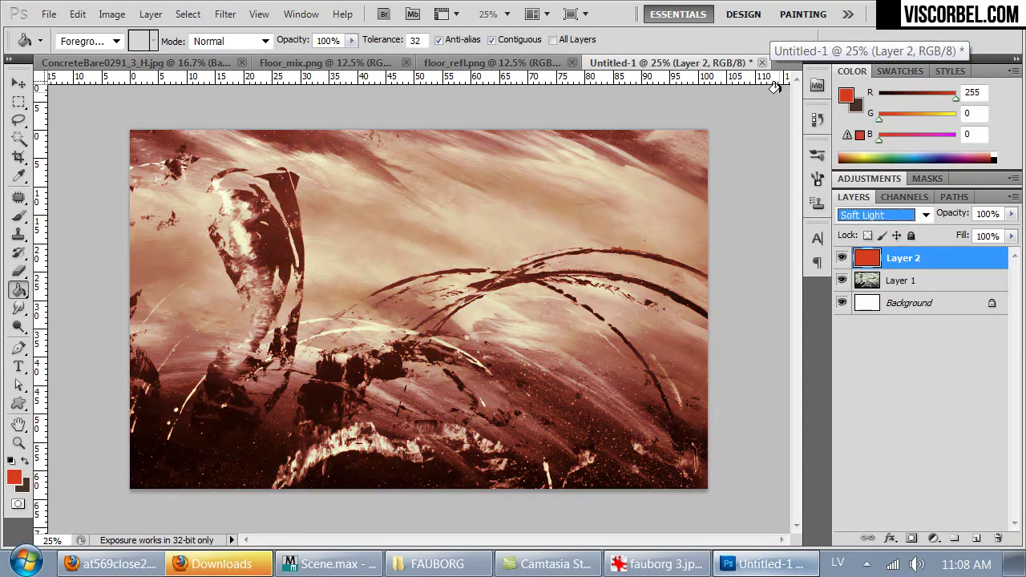
key(Down)
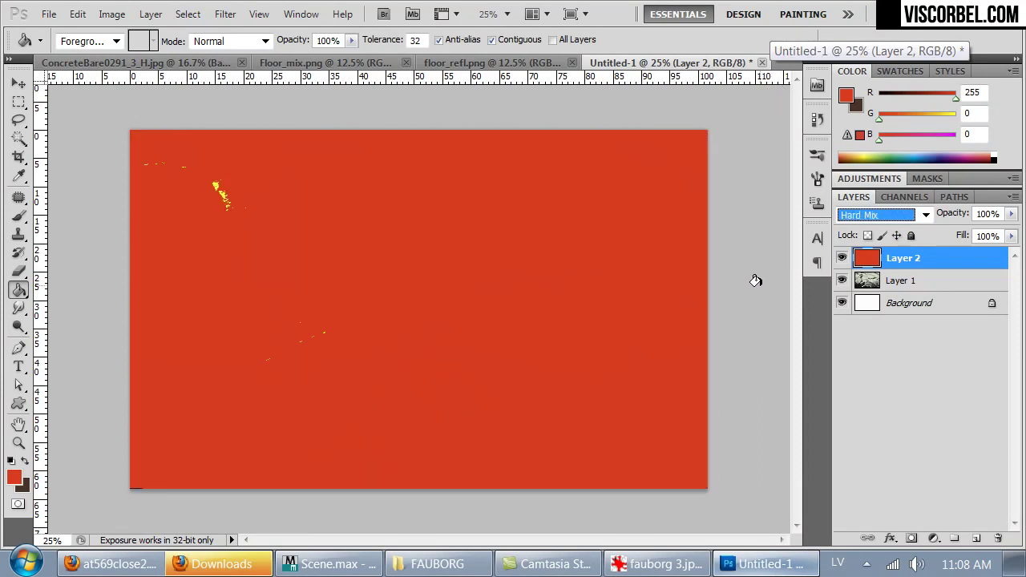
key(Down)
key(Down)
key(Down)
key(Down)
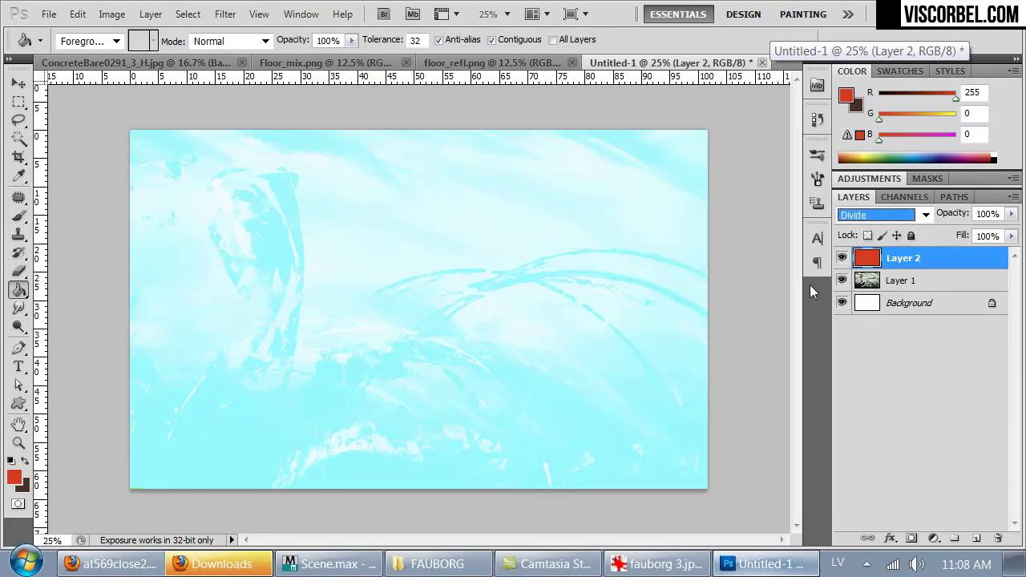
key(Down)
key(Down)
key(Down)
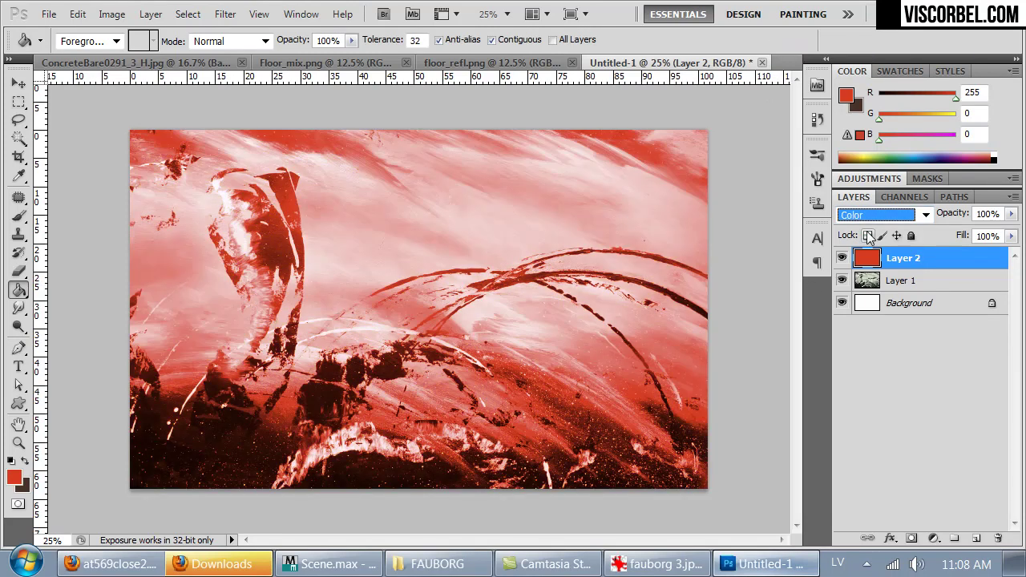
- Set the red layer's blend mode to Color Burn and merge it down into the painting layer
click(879, 218)
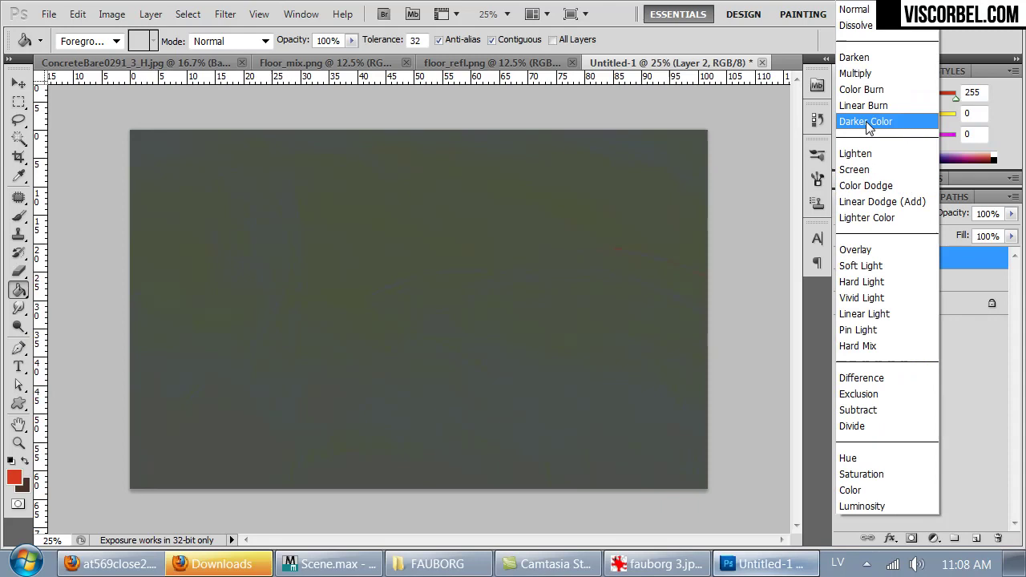
click(848, 73)
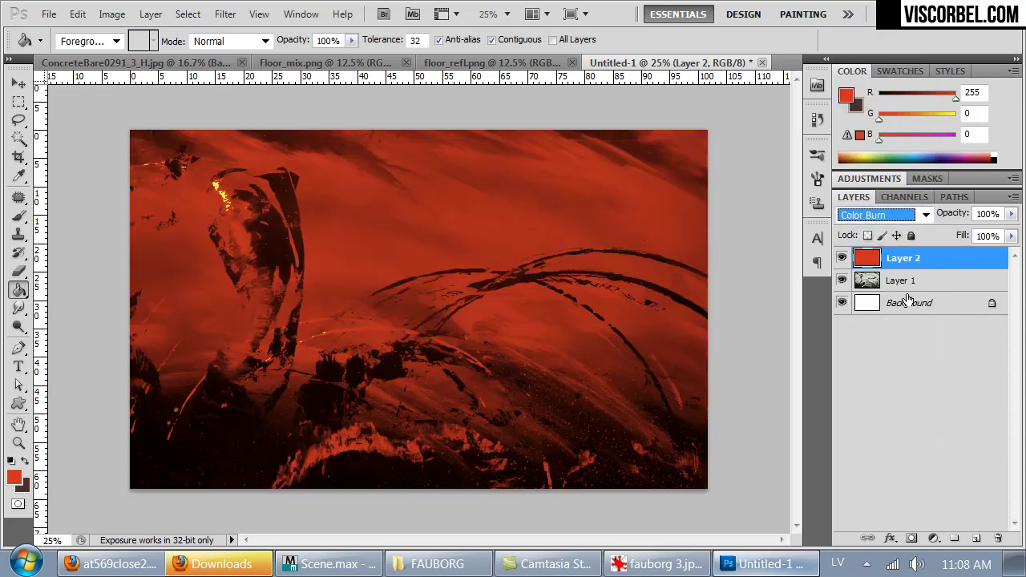
key(ctrl+e)
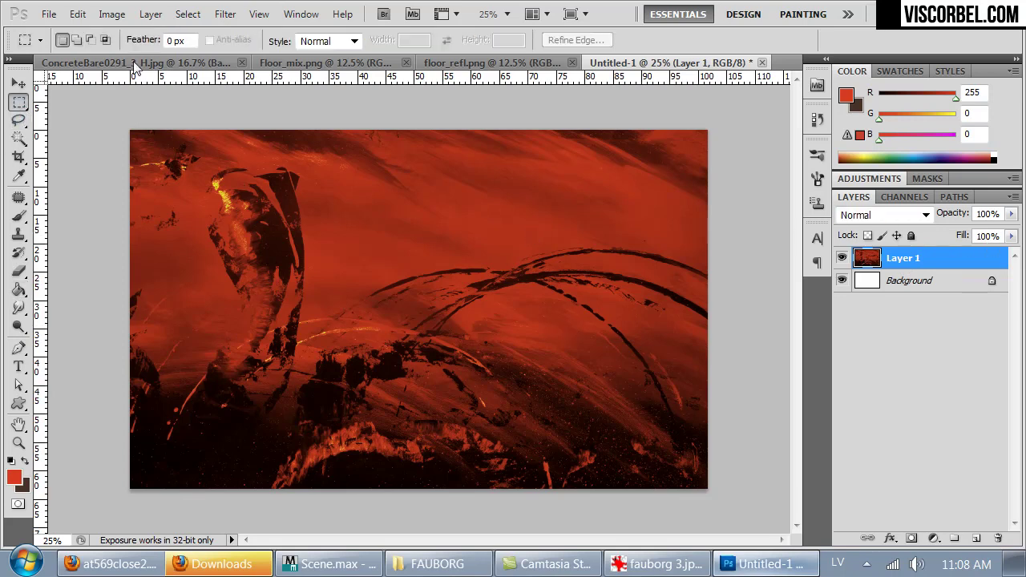
- Brighten the merged painting with a Curves adjustment, raising the midtones and lifting input 191 to output 222
click(111, 13)
mouse_move(192, 65)
click(358, 100)
drag(742, 271, 714, 269)
mouse_move(787, 214)
mouse_down()
mouse_move(774, 207)
mouse_move(786, 215)
mouse_move(783, 206)
mouse_up()
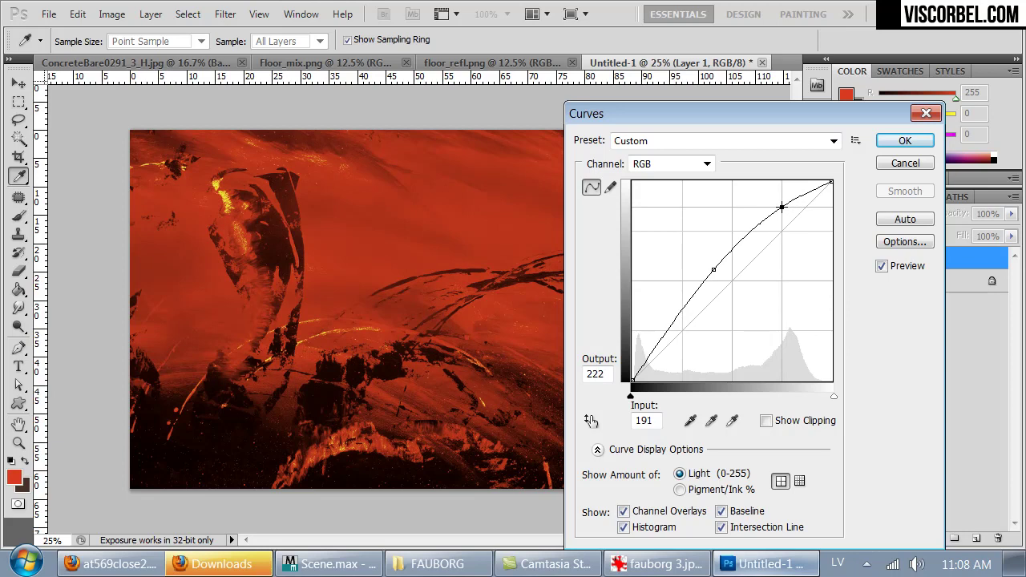
click(904, 141)
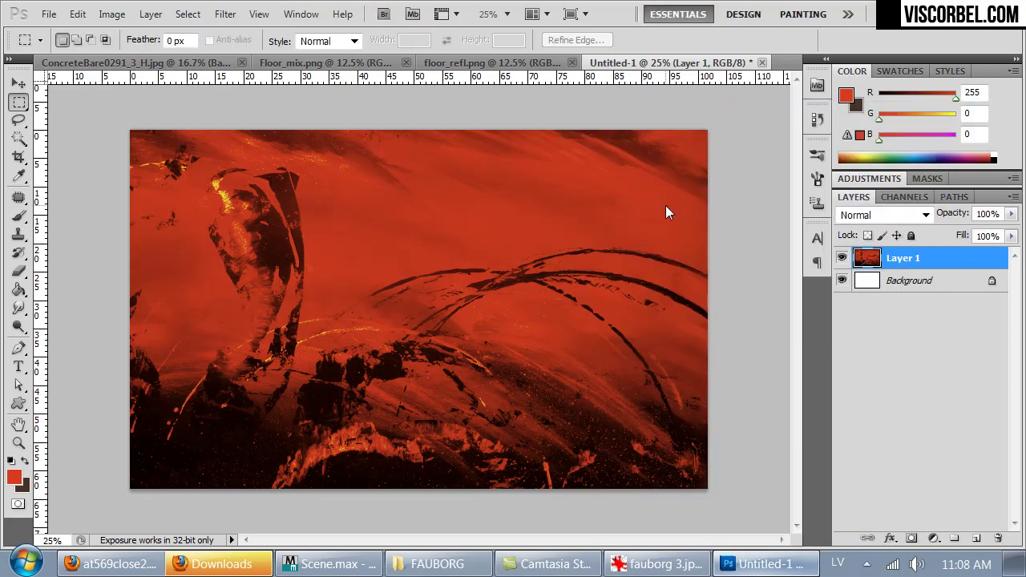
- Save the tinted image as a PNG named painting in the textures folder
key(ctrl+shift+s)
click(289, 389)
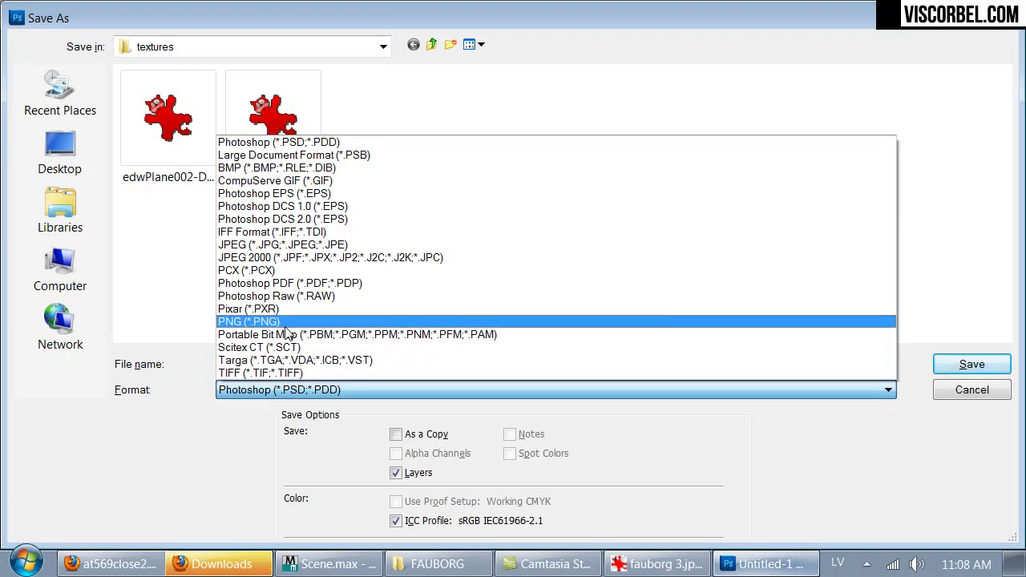
click(285, 326)
double_click(291, 364)
text(paint)
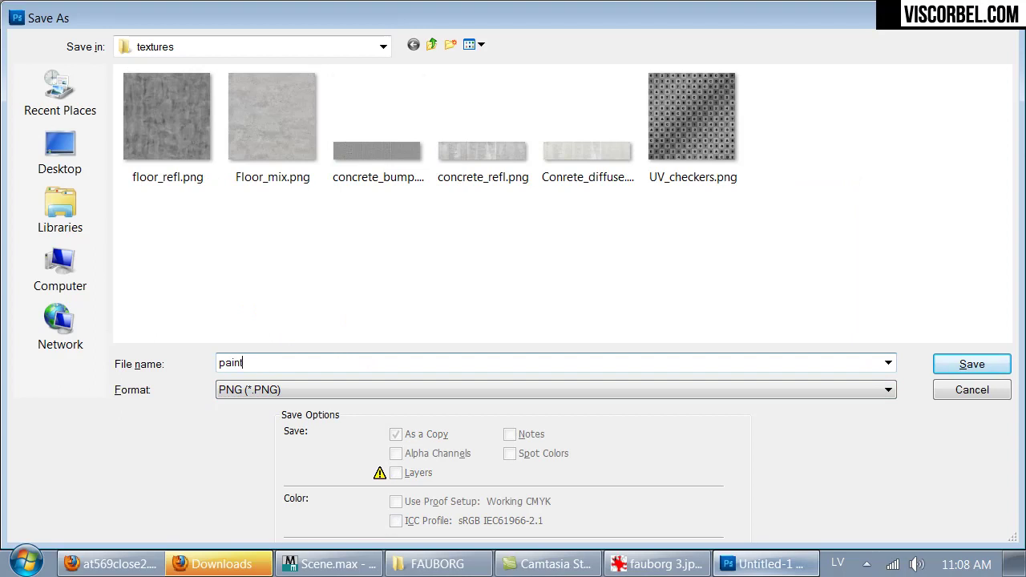
text(ing)
key(Return)
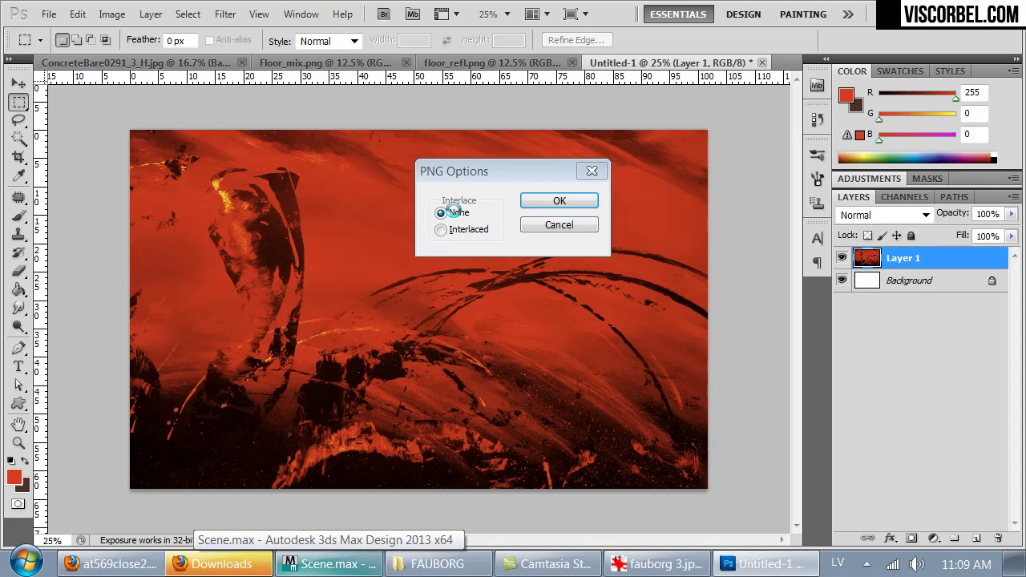
- Switch to 3ds Max and create a new VRayMtl named Painting in the fourth material slot
click(327, 563)
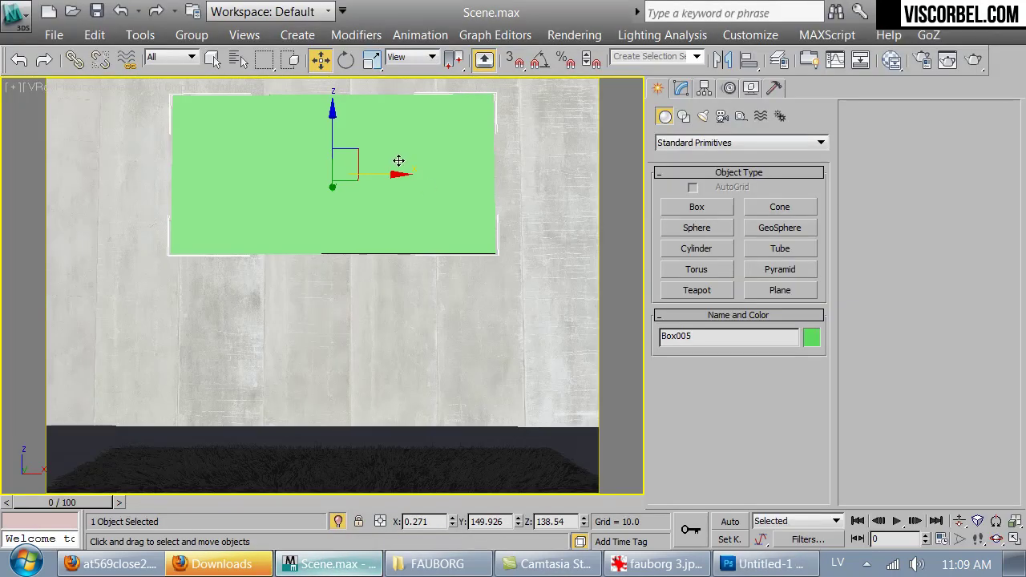
key(m)
click(629, 90)
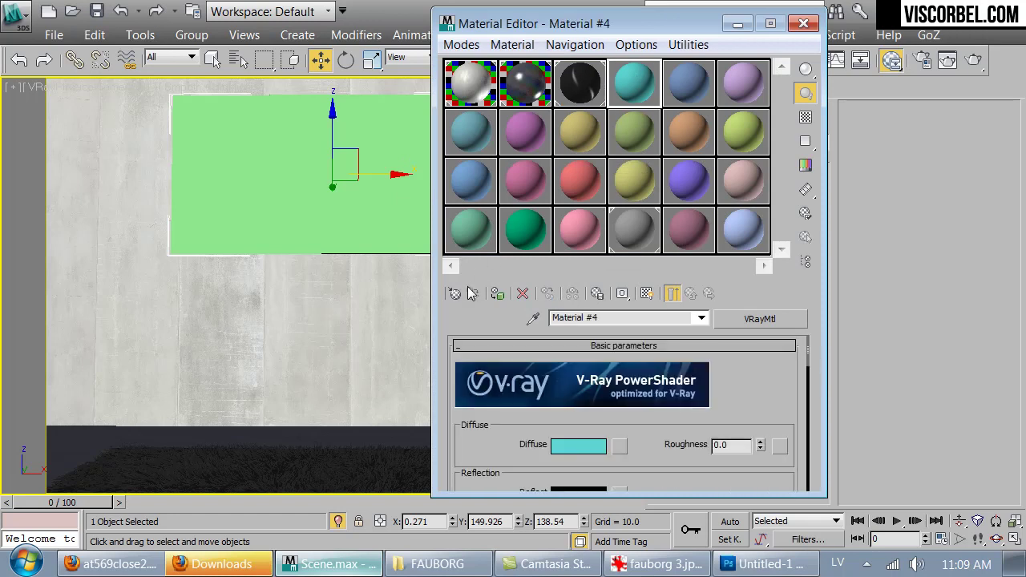
click(455, 293)
double_click(232, 442)
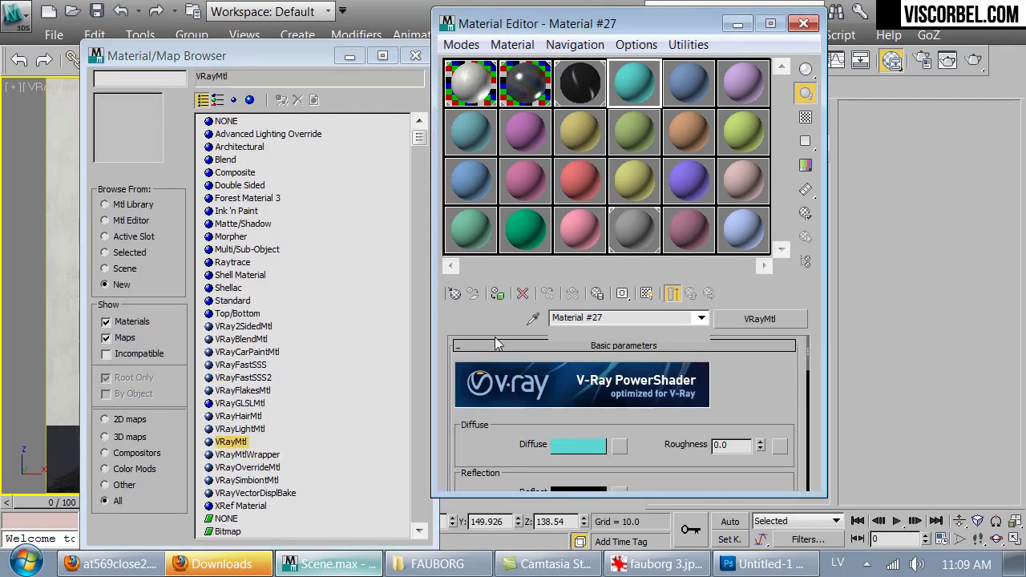
click(416, 55)
click(631, 318)
text(Painting)
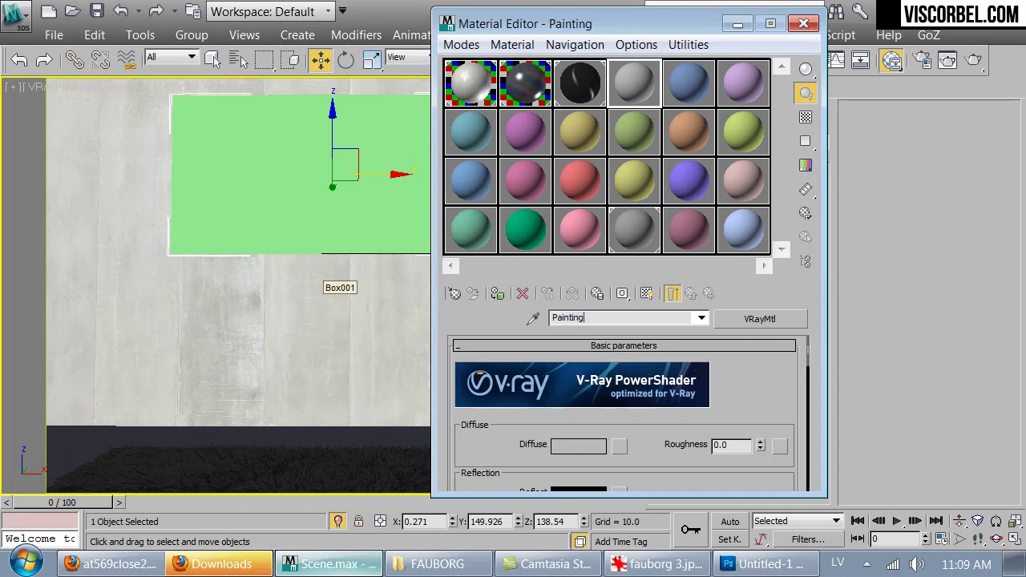
- Load painting.png as the Painting material's diffuse bitmap, assign the material to the wall box and display the map in the viewport
click(619, 446)
double_click(461, 118)
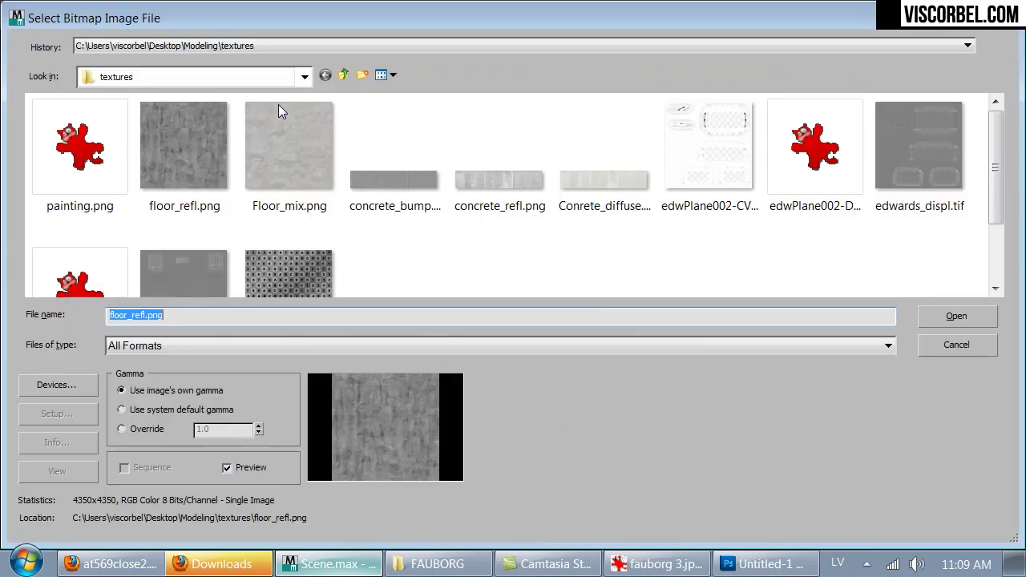
double_click(101, 161)
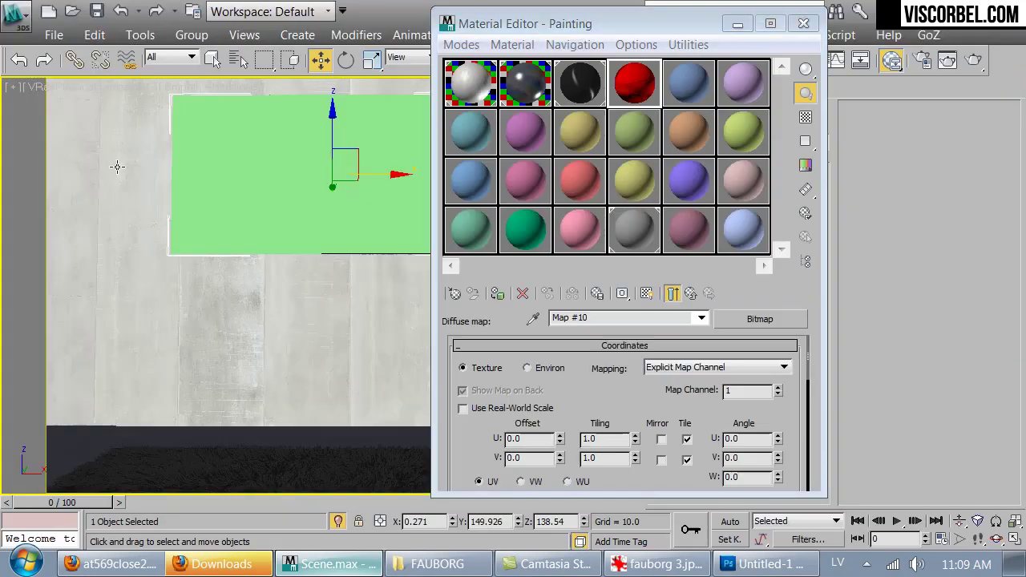
click(497, 293)
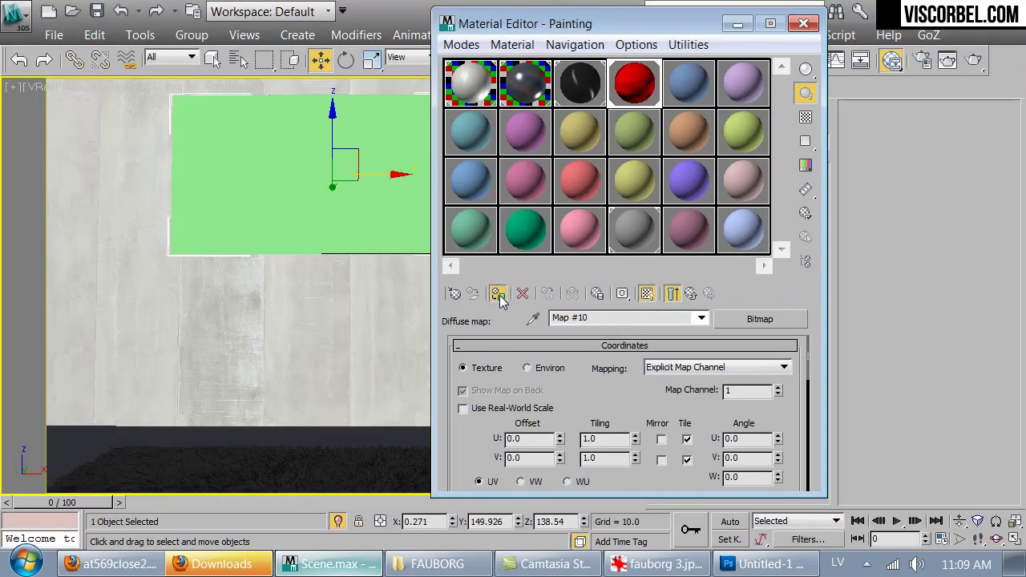
mouse_move(545, 24)
mouse_down()
mouse_move(917, 164)
mouse_move(728, 121)
mouse_move(751, 101)
mouse_move(733, 64)
mouse_move(613, 42)
mouse_move(561, 44)
mouse_up()
click(706, 310)
- Give the Painting material a grey reflection with 0.94 glossiness and Fresnel reflections at IOR 4.0
scroll(593, 448, down, 3)
click(605, 430)
drag(576, 206, 609, 206)
click(684, 275)
drag(616, 465, 616, 470)
click(778, 446)
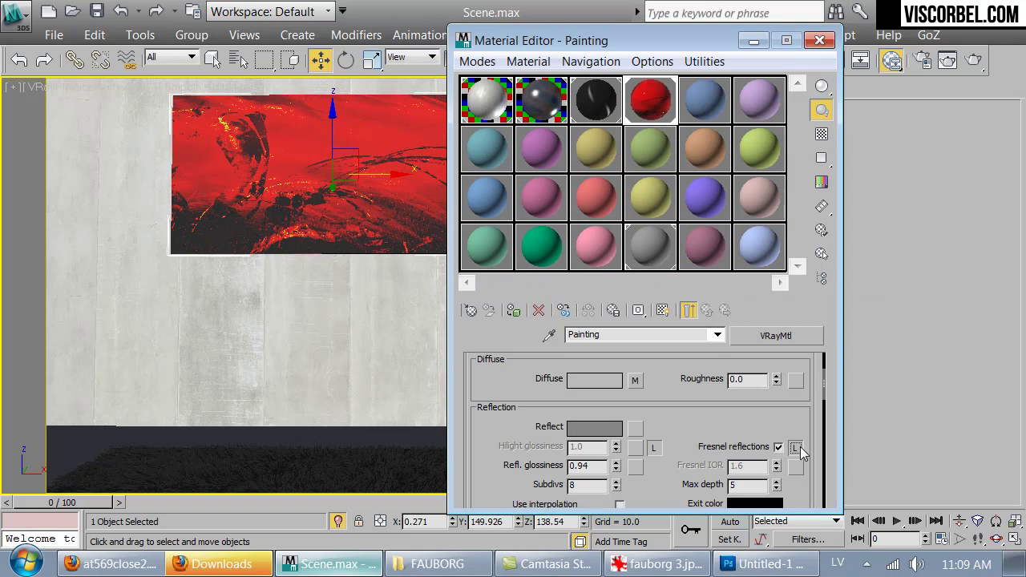
drag(746, 468, 664, 462)
text(4)
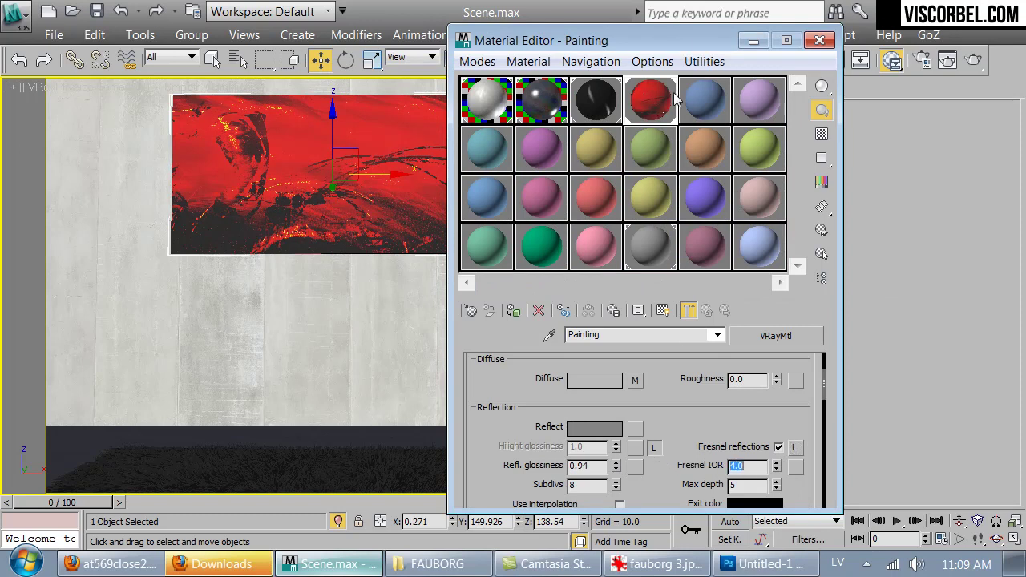
- Open a large preview of the Painting material and load Floor_mix.png as its bump bitmap with system default gamma
double_click(650, 99)
scroll(657, 449, down, 10)
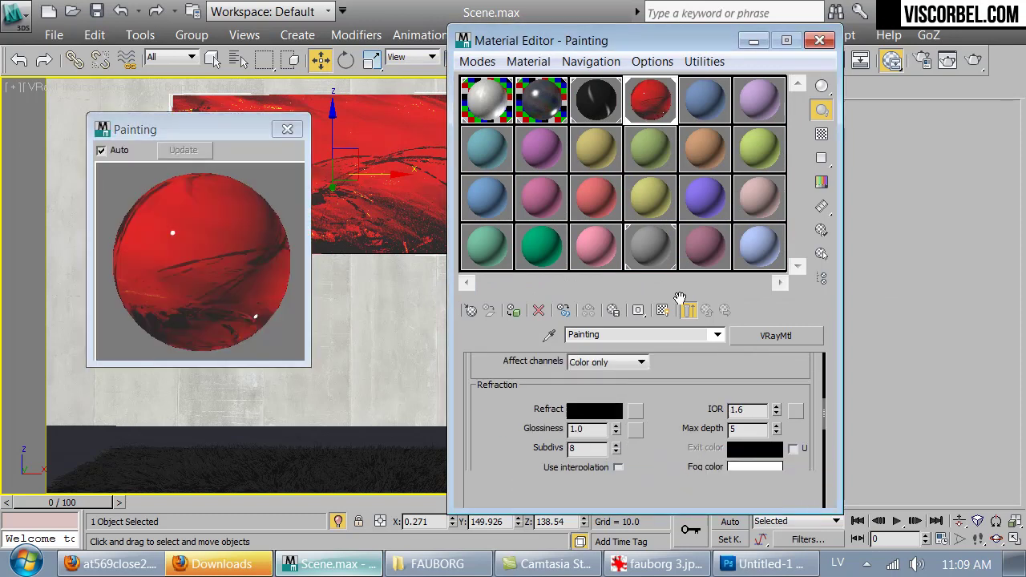
click(629, 437)
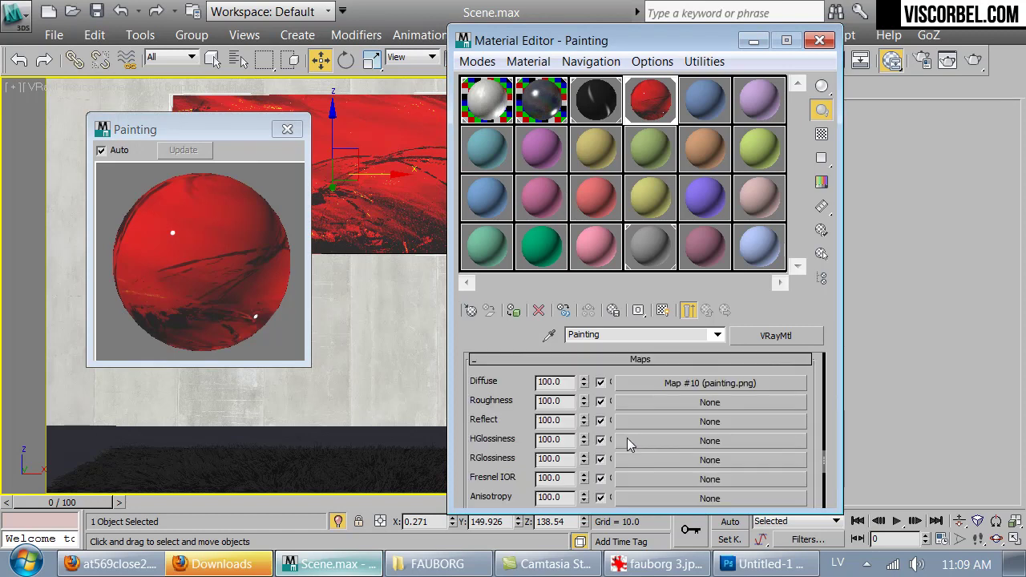
scroll(481, 455, down, 5)
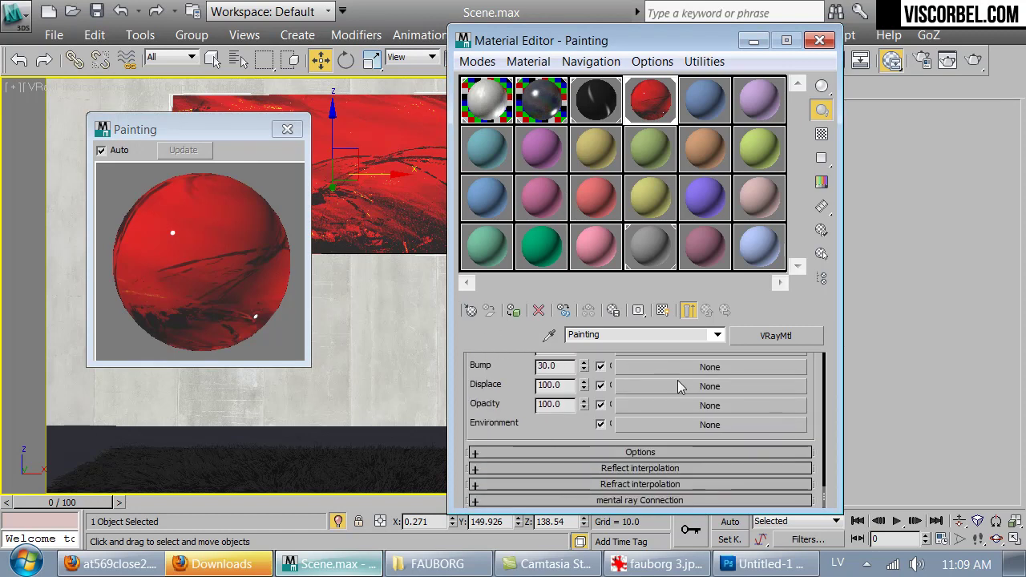
click(681, 382)
double_click(453, 119)
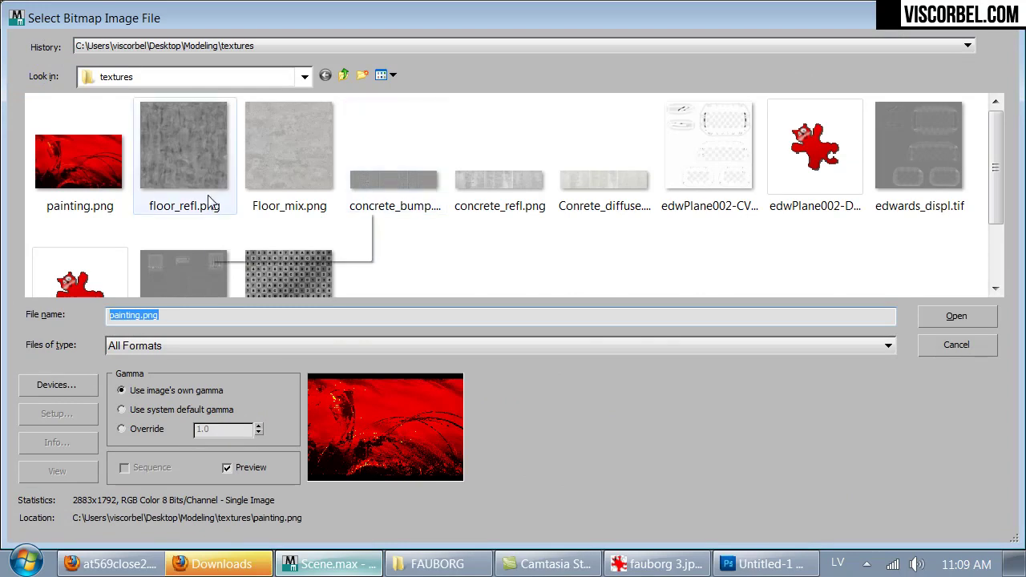
double_click(266, 141)
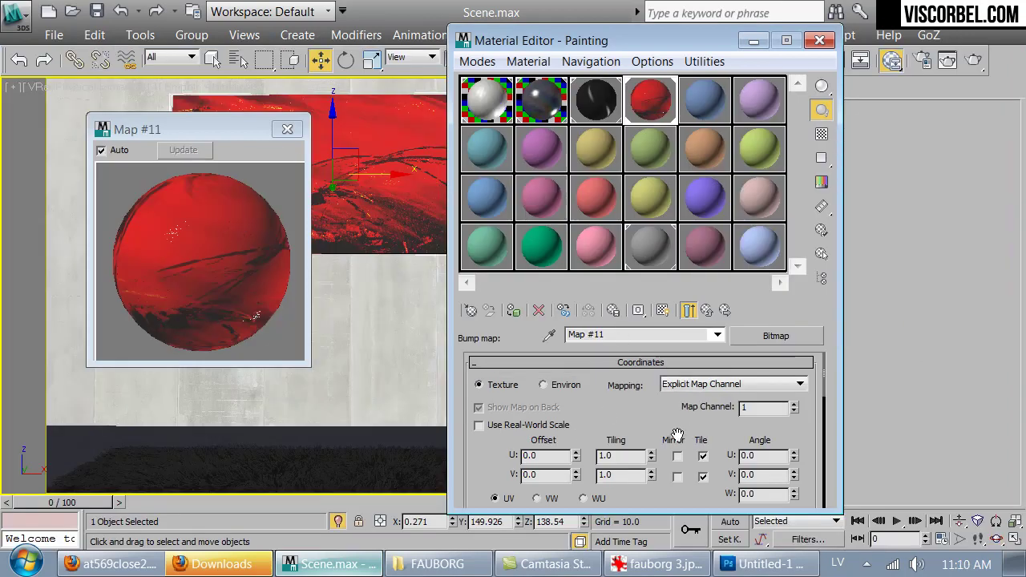
- Replace the bump bitmap with floor_refl.png, display it in the viewport and close the material preview
scroll(691, 437, down, 5)
click(670, 457)
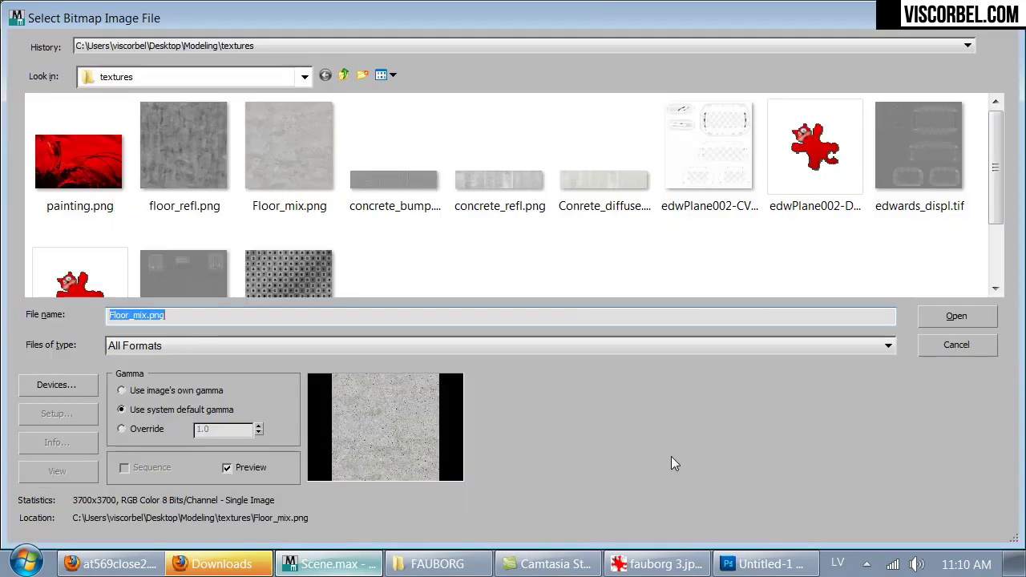
click(177, 168)
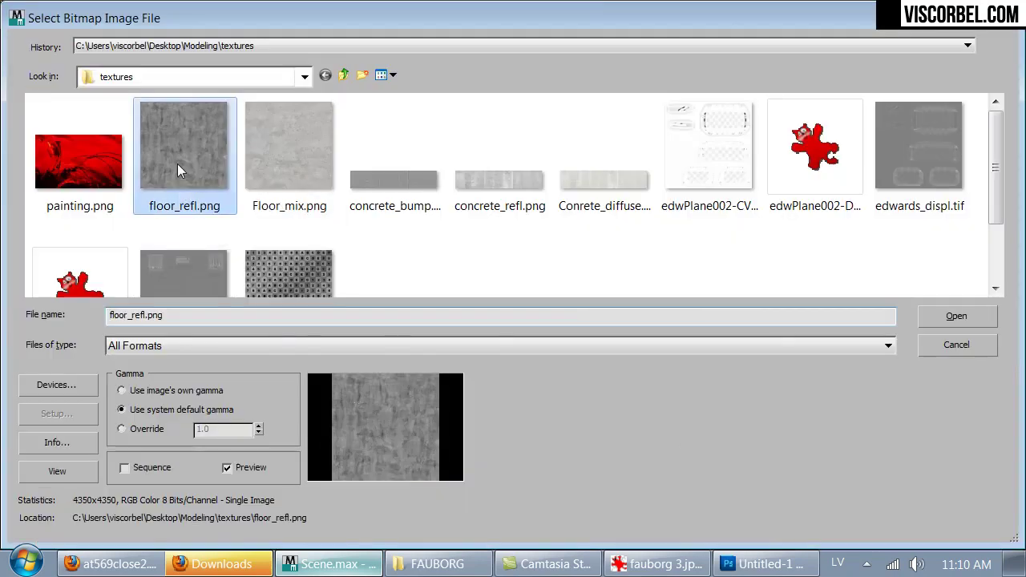
double_click(177, 164)
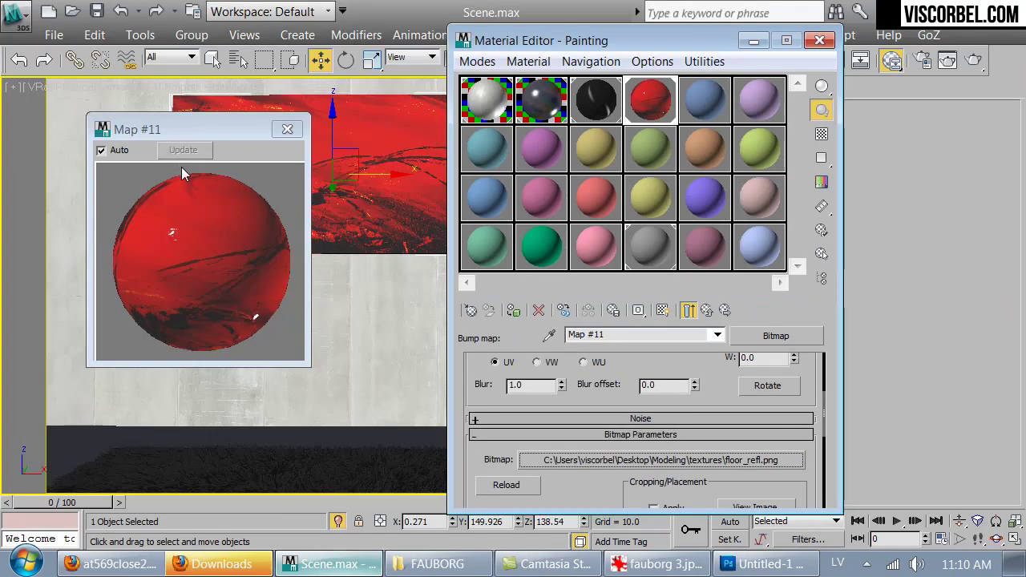
click(662, 310)
click(285, 129)
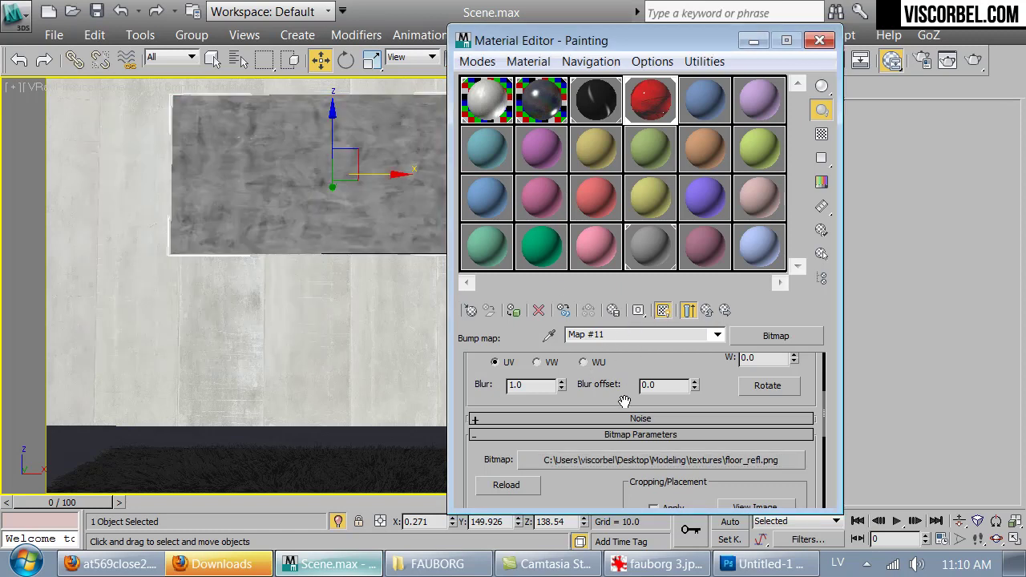
- Set the bump map's tiling to U 0.7 and V 0.4, and check the bump in an enlarged material preview
scroll(629, 376, up, 3)
drag(652, 412, 650, 410)
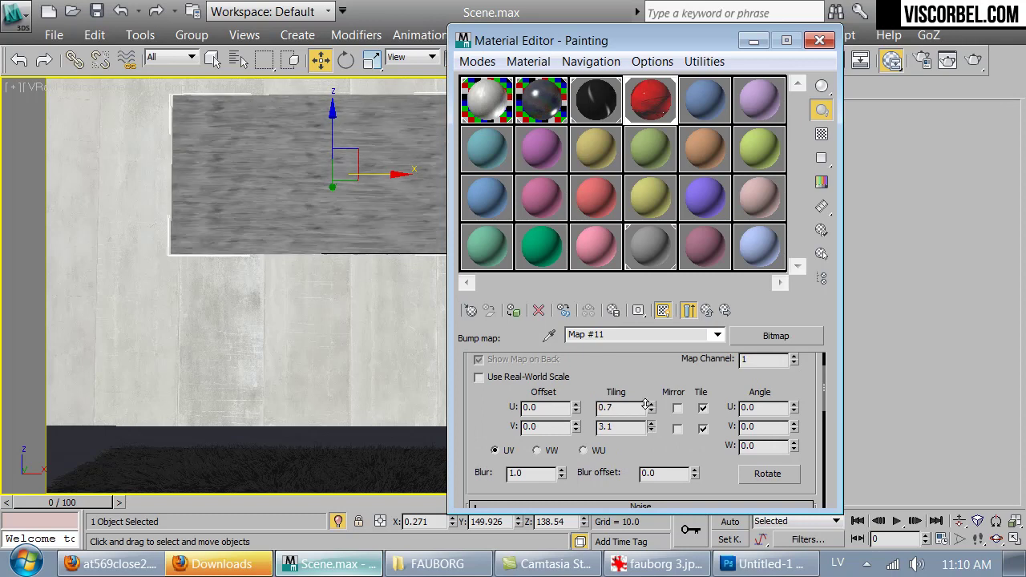
right_click(647, 427)
click(644, 424)
click(643, 424)
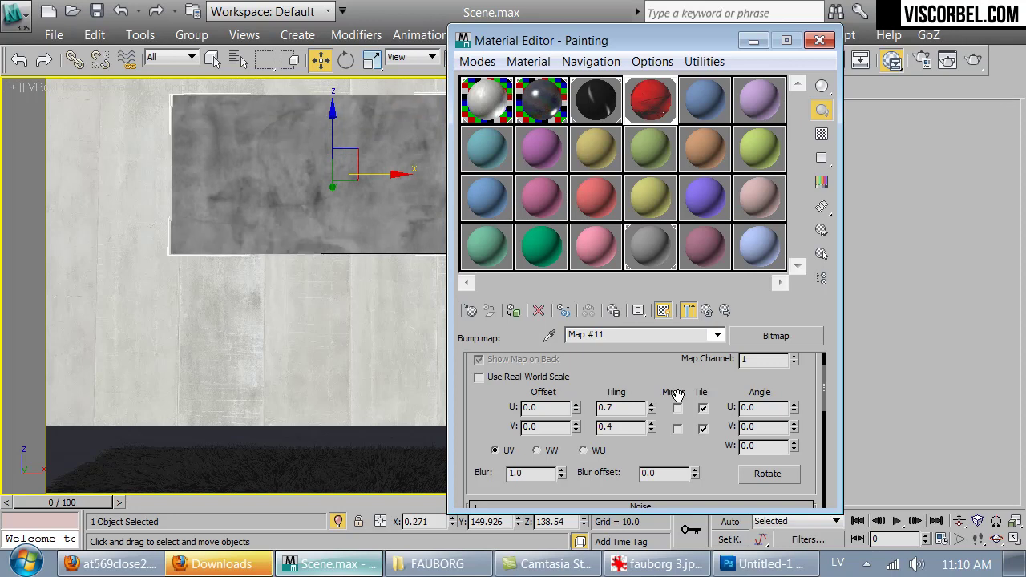
double_click(641, 107)
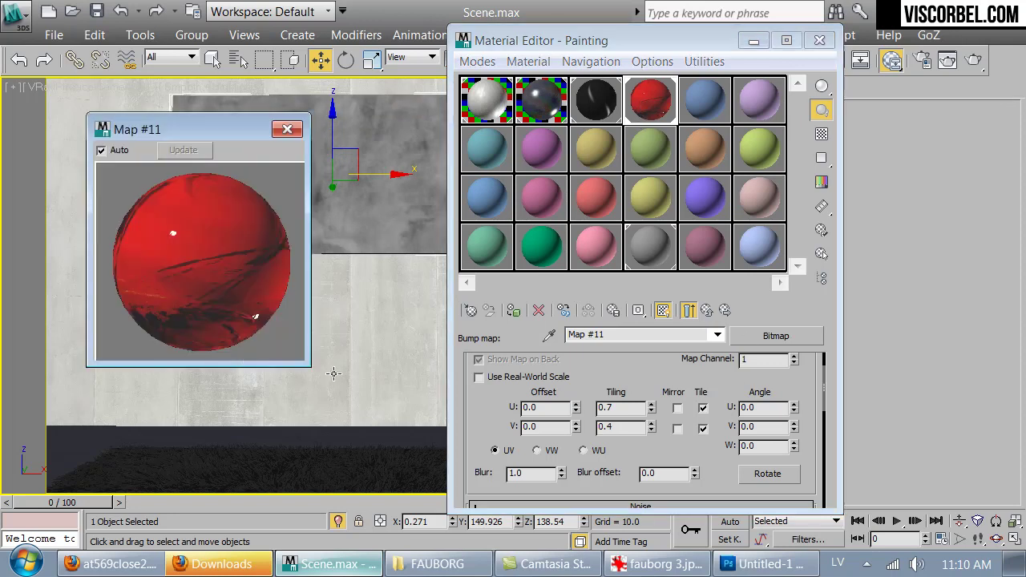
drag(311, 364, 433, 508)
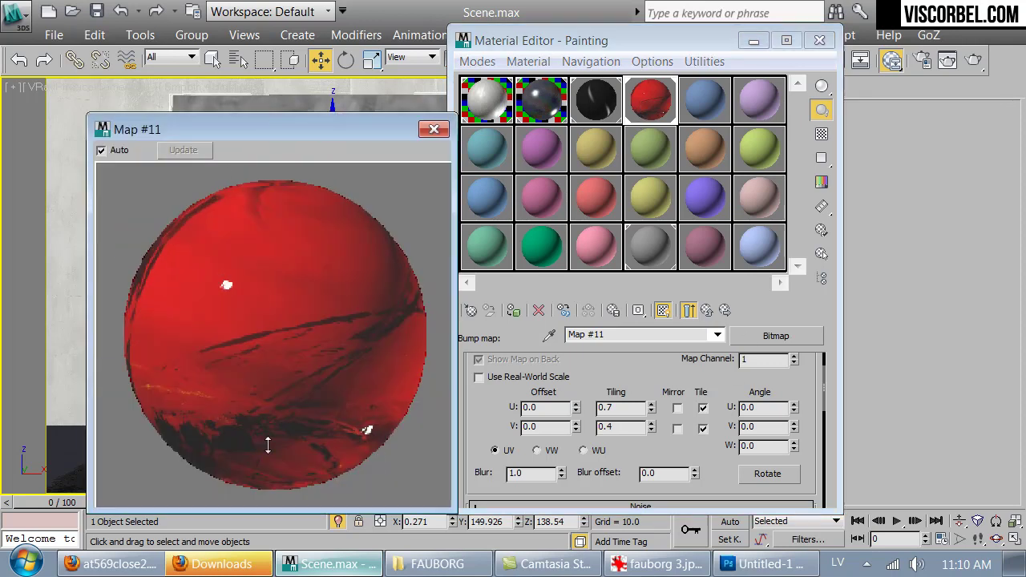
- Set the bump map's blur to 0.7
click(531, 472)
double_click(530, 472)
text(0.5)
key(Return)
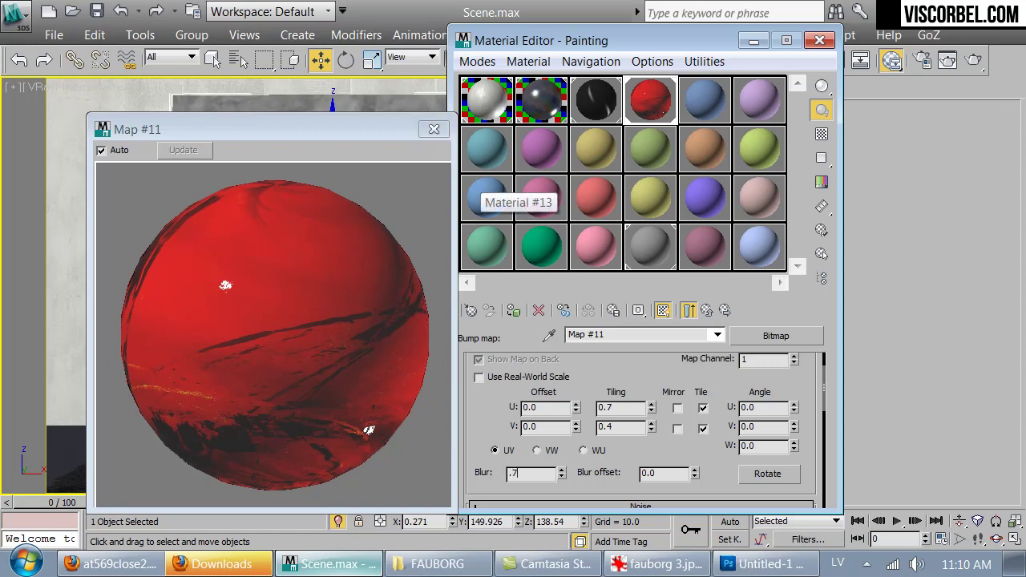
key(Return)
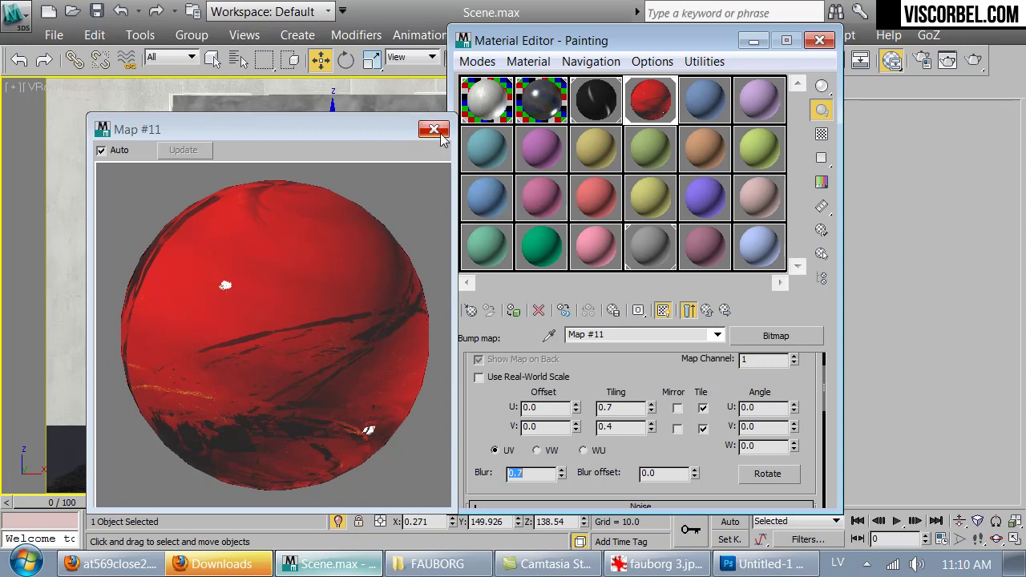
- Close the map preview, display the Painting material's texture in the viewport, and close the Material Editor
click(433, 129)
click(689, 311)
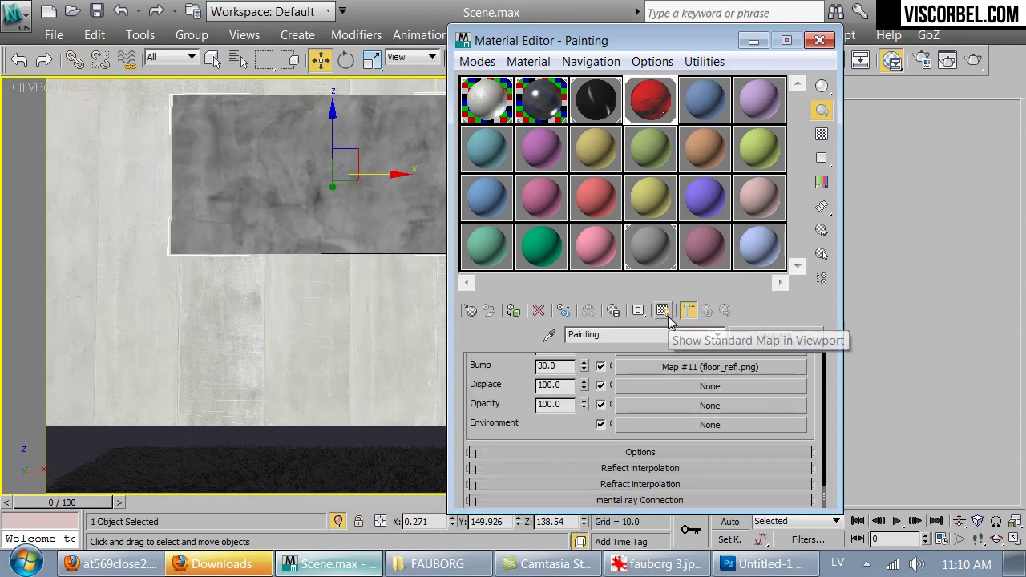
click(664, 311)
click(817, 41)
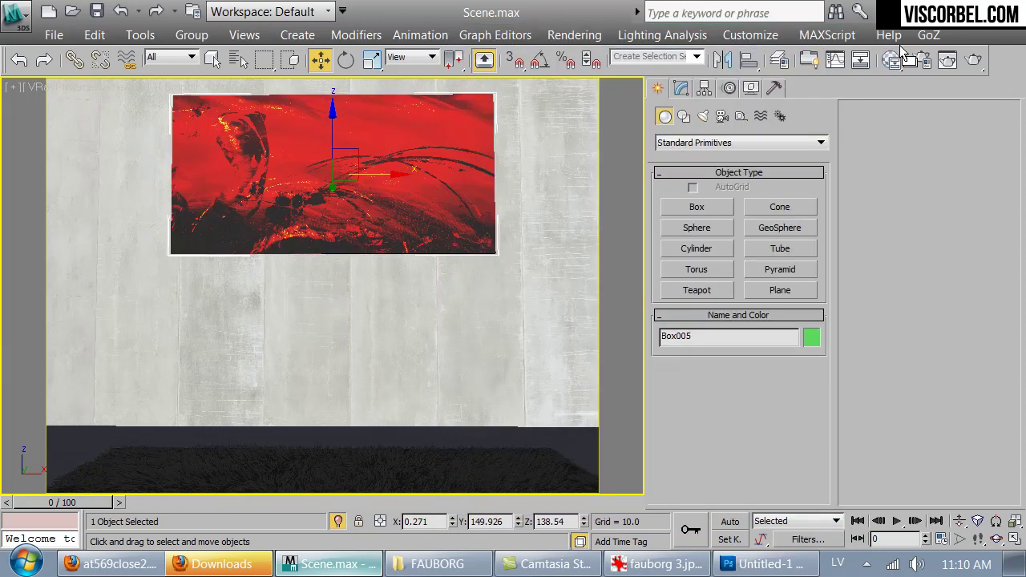
- Bring up the last V-Ray frame buffer from the render settings and render the scene again
click(921, 60)
click(389, 45)
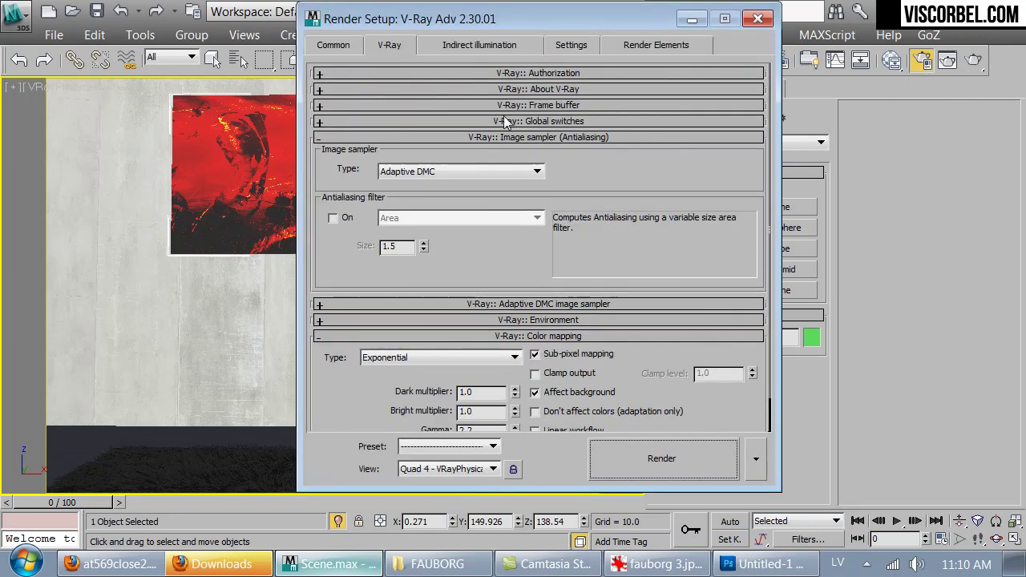
click(542, 102)
click(666, 135)
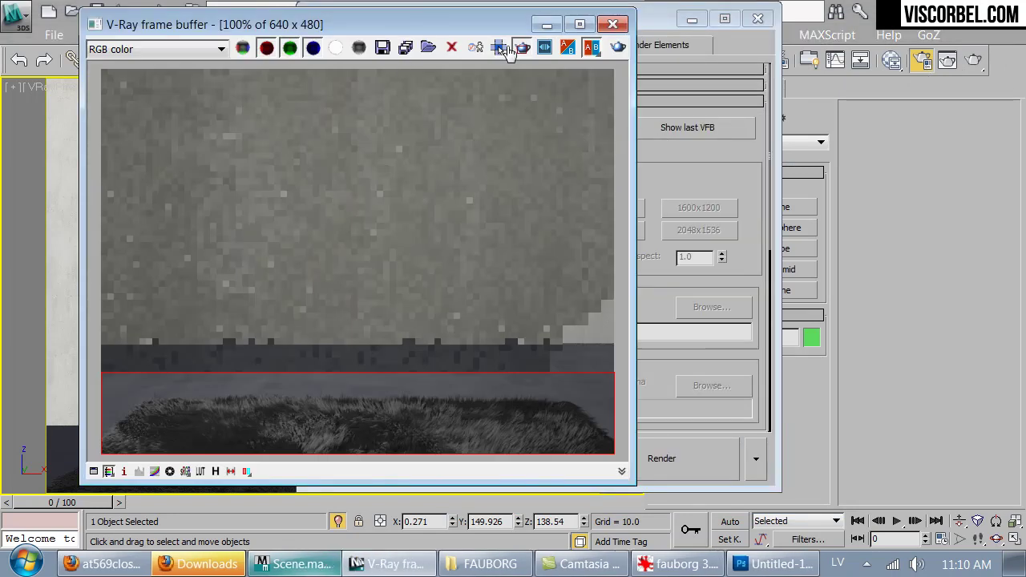
click(618, 49)
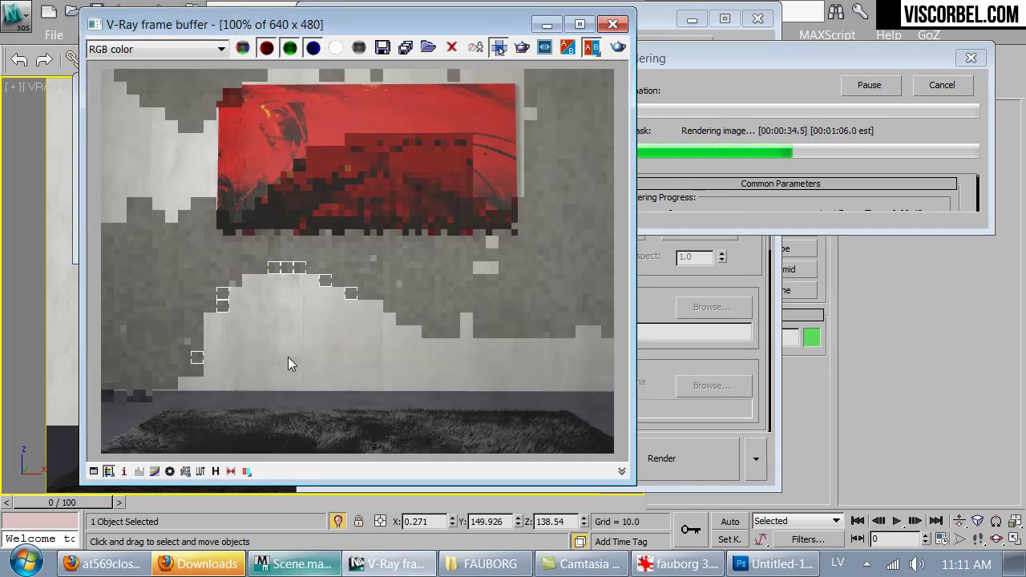
- Switch to Photoshop, undo the edits back to the unmerged layers, hide the red Layer 2 and select Layer 1
click(750, 564)
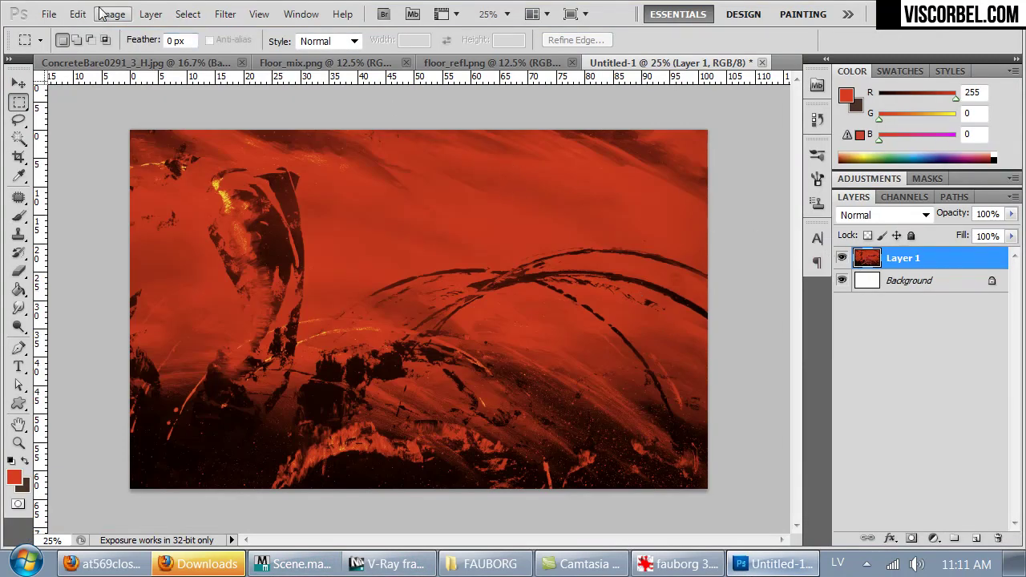
key(ctrl+z)
key(alt+shift+m)
key(alt+shift+b)
key(alt+shift+k)
key(alt+shift+c)
key(alt+shift+u)
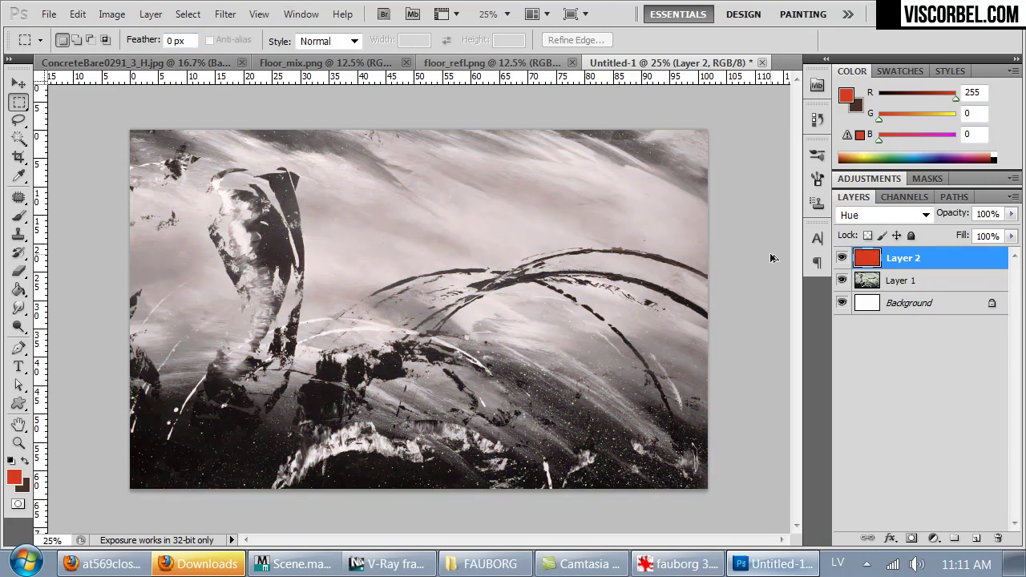
click(841, 257)
click(881, 280)
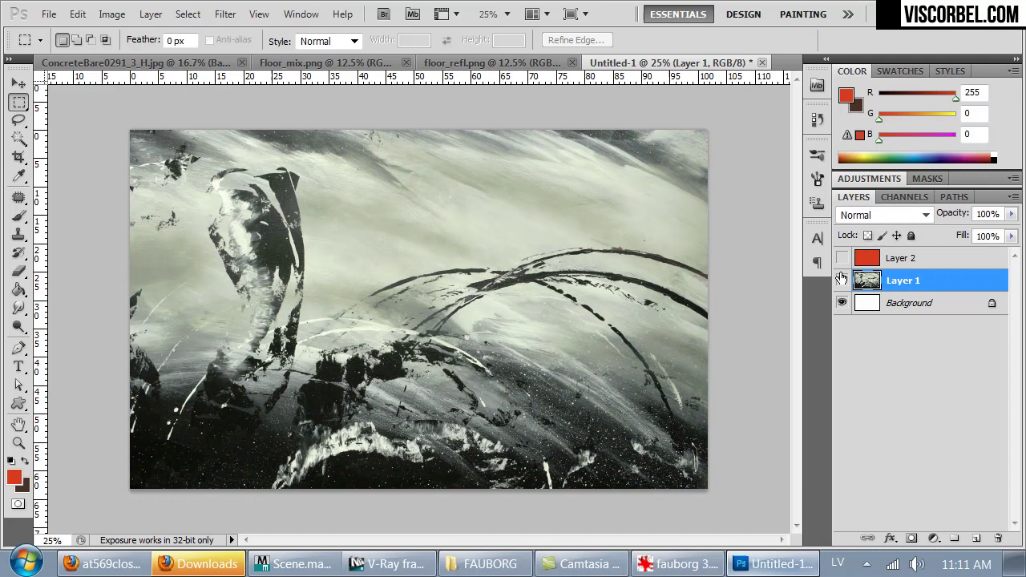
- Convert Layer 1 to black and white with Yellows at 300% and Greens at -92%
click(112, 14)
mouse_move(146, 63)
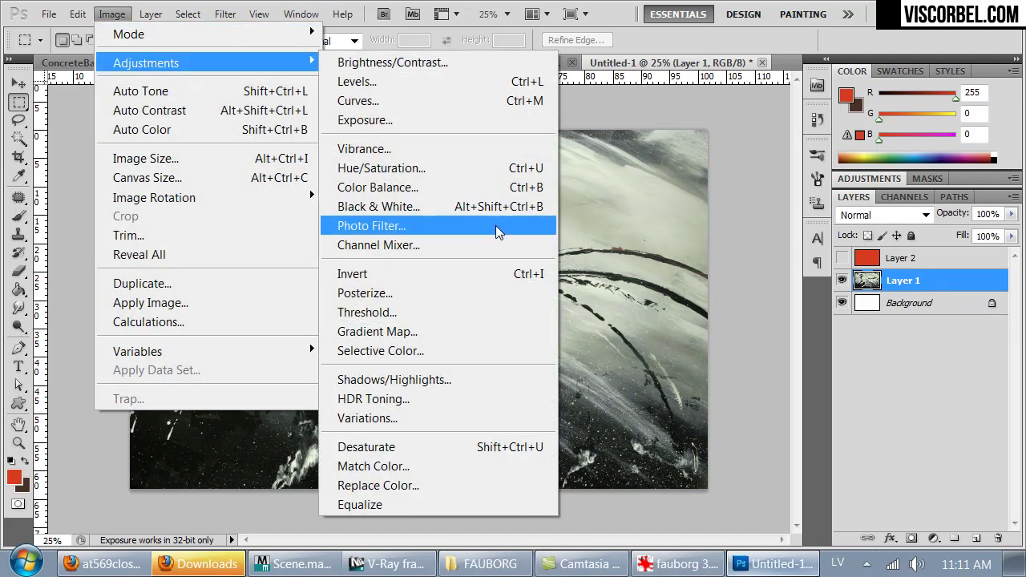
click(370, 206)
drag(598, 273, 541, 287)
drag(522, 235, 741, 249)
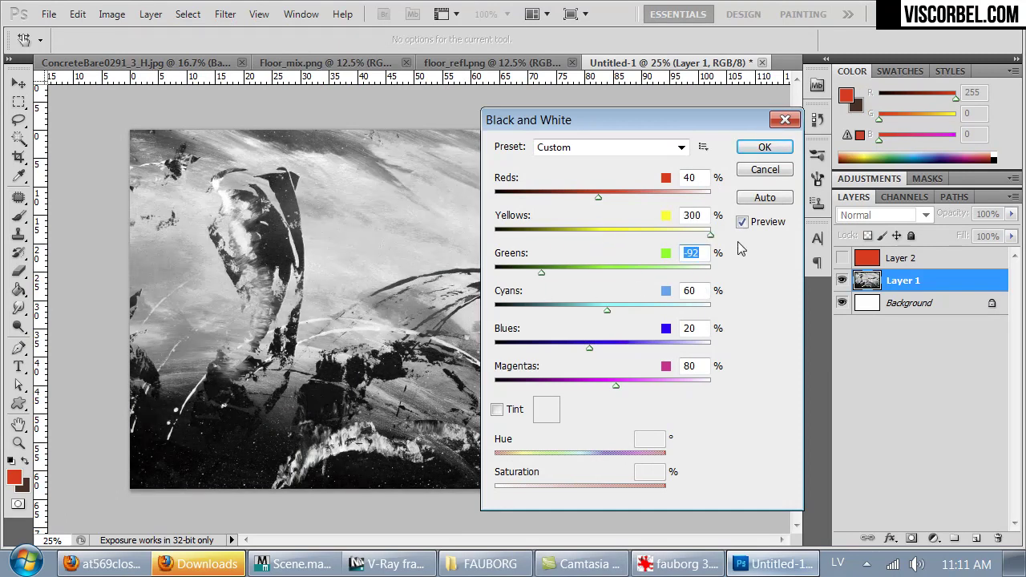
click(765, 147)
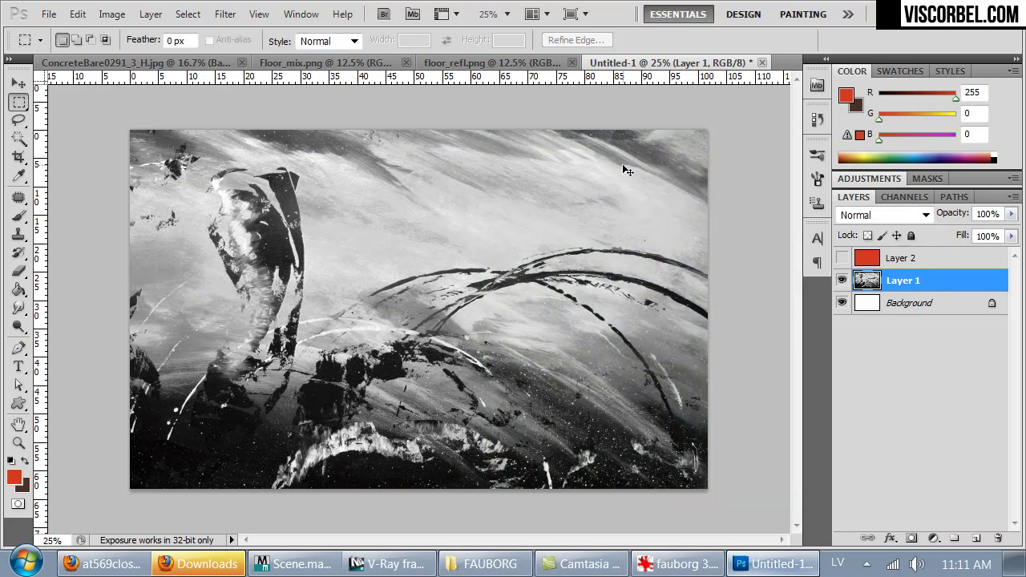
- Darken Layer 1 with an RGB curve that pulls the midtones down and has a point at input 214, output 182
click(112, 14)
mouse_move(241, 64)
click(357, 100)
drag(744, 274, 774, 287)
click(799, 239)
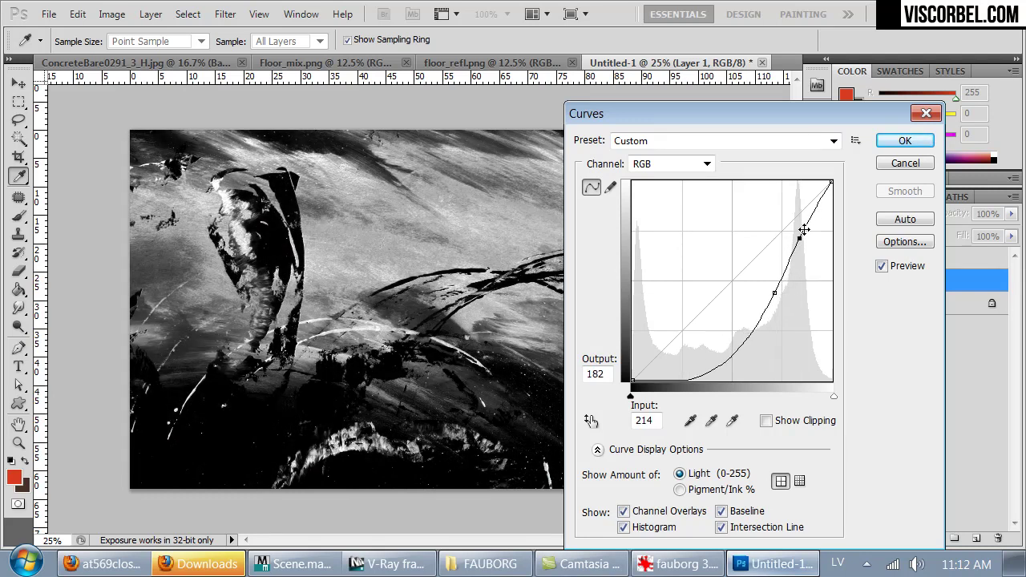
click(812, 239)
drag(774, 292, 766, 281)
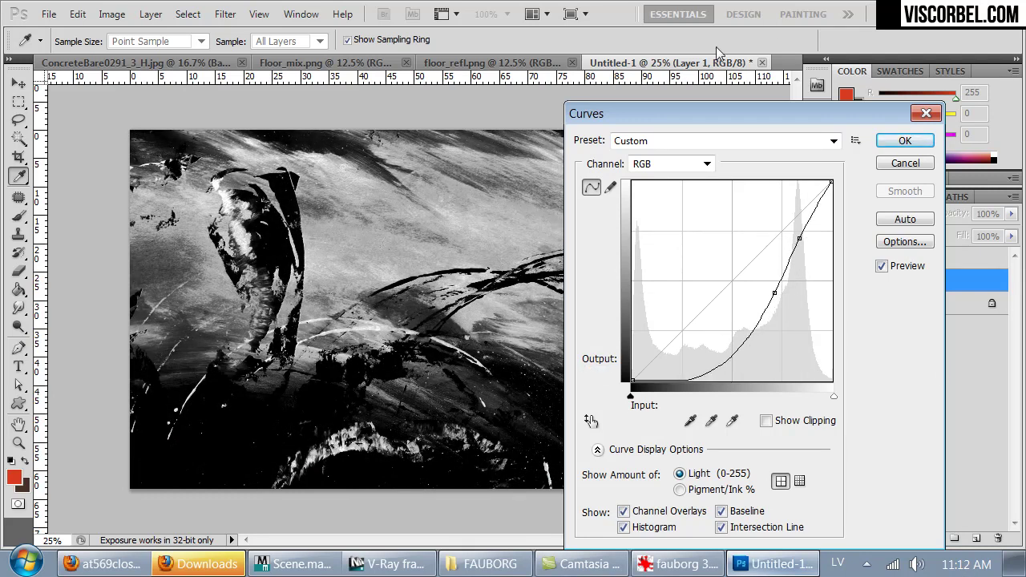
drag(719, 122, 507, 149)
click(707, 171)
key(m)
- Save the black-and-white image as a non-interlaced PNG, overwriting the existing painting texture
key(ctrl+s)
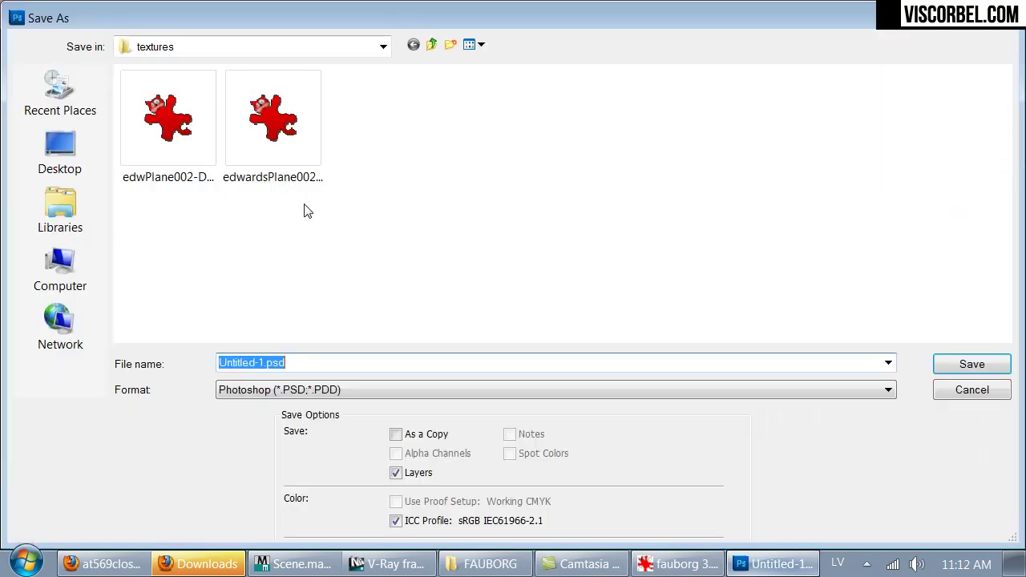
click(282, 389)
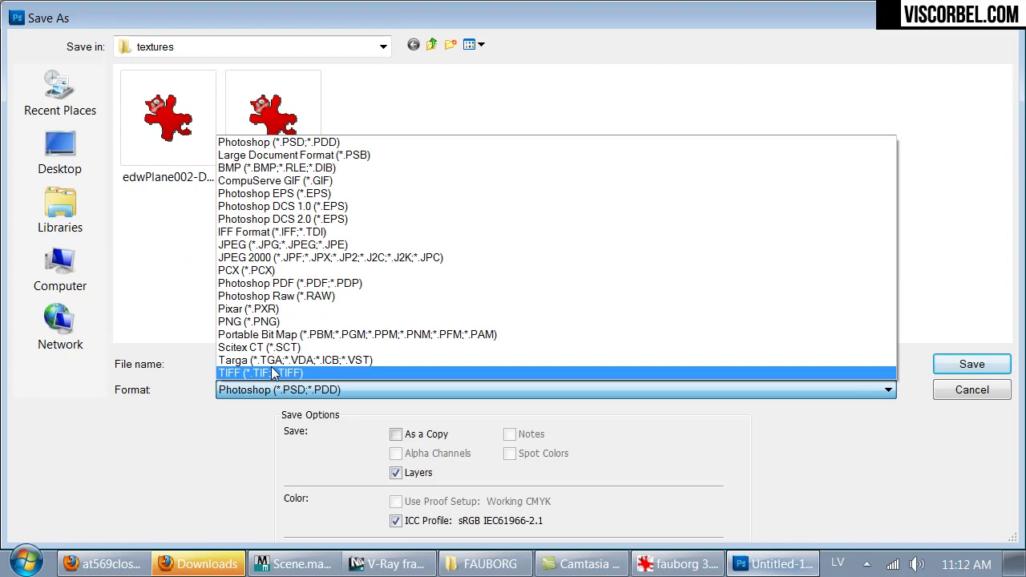
click(257, 323)
click(179, 118)
double_click(179, 117)
click(490, 227)
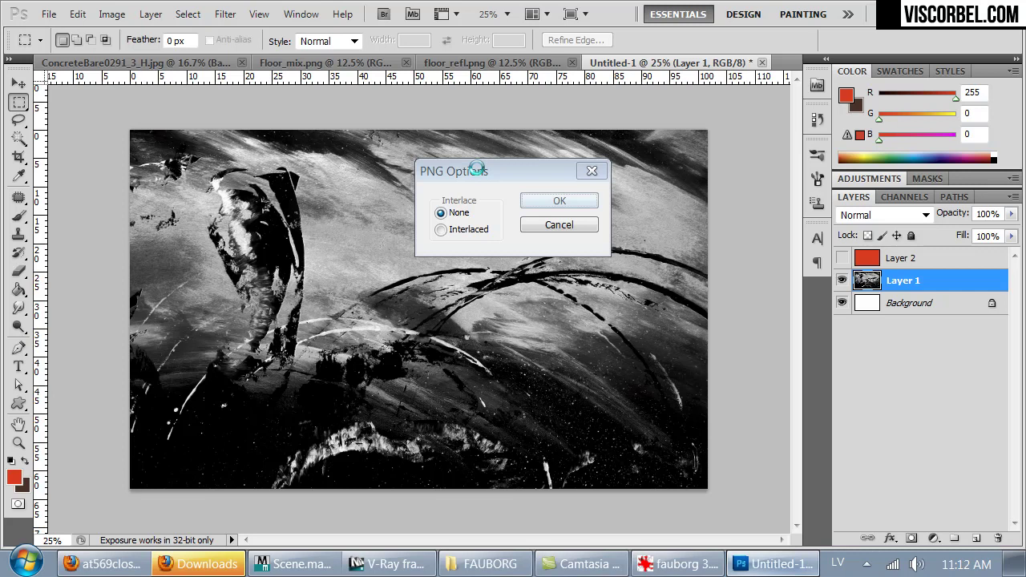
key(Return)
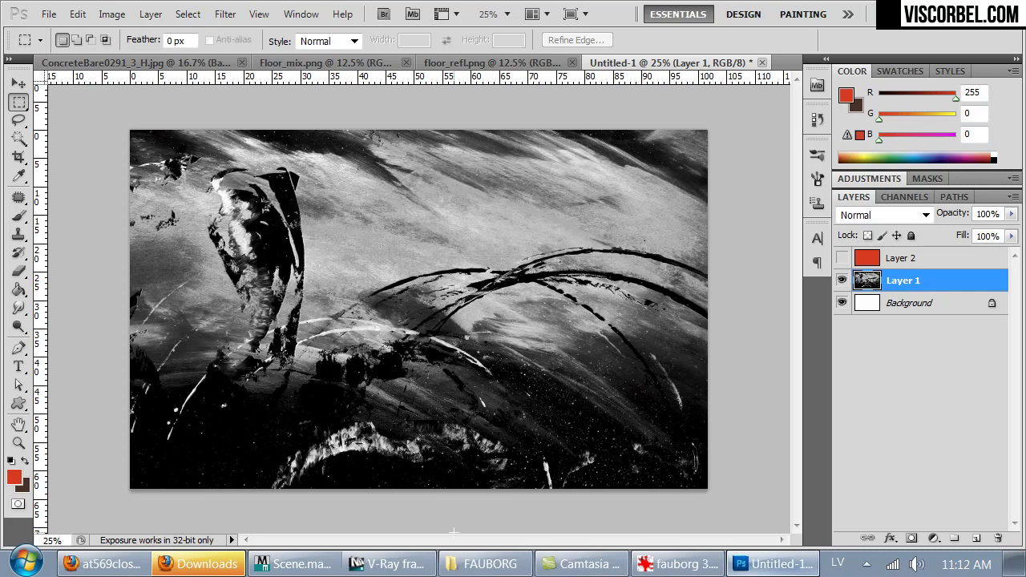
- Switch back to 3ds Max, check the finished render, and close the frame buffer and render settings
click(389, 563)
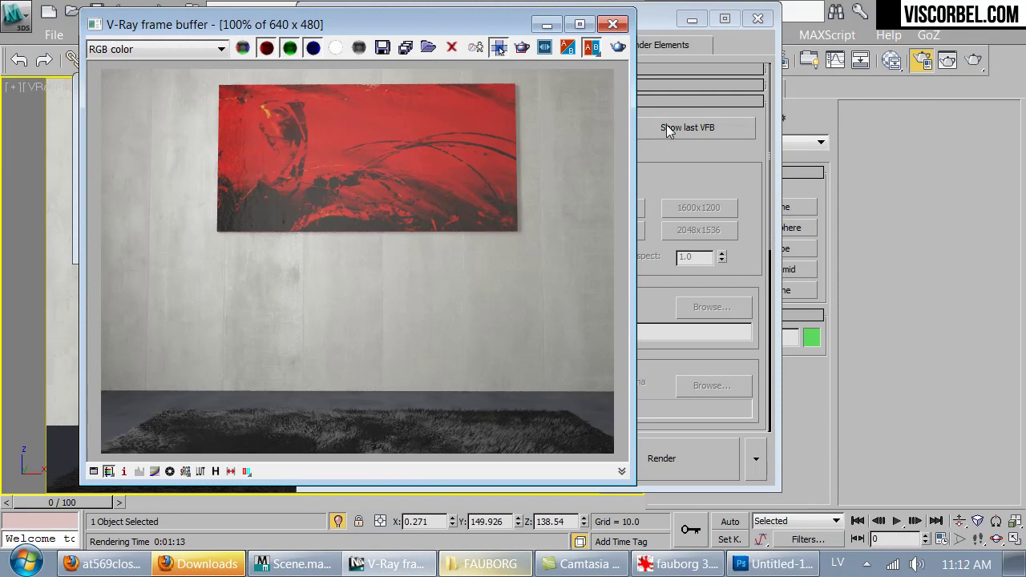
click(614, 25)
click(757, 17)
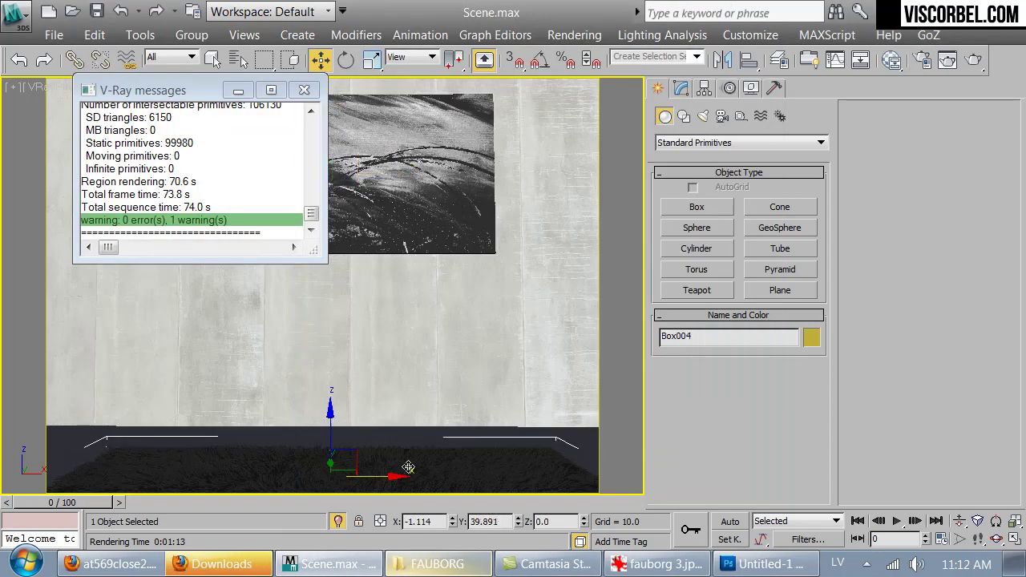
- Set the hair scale in the rug's Hair and Fur modifier to 50
click(408, 466)
click(680, 89)
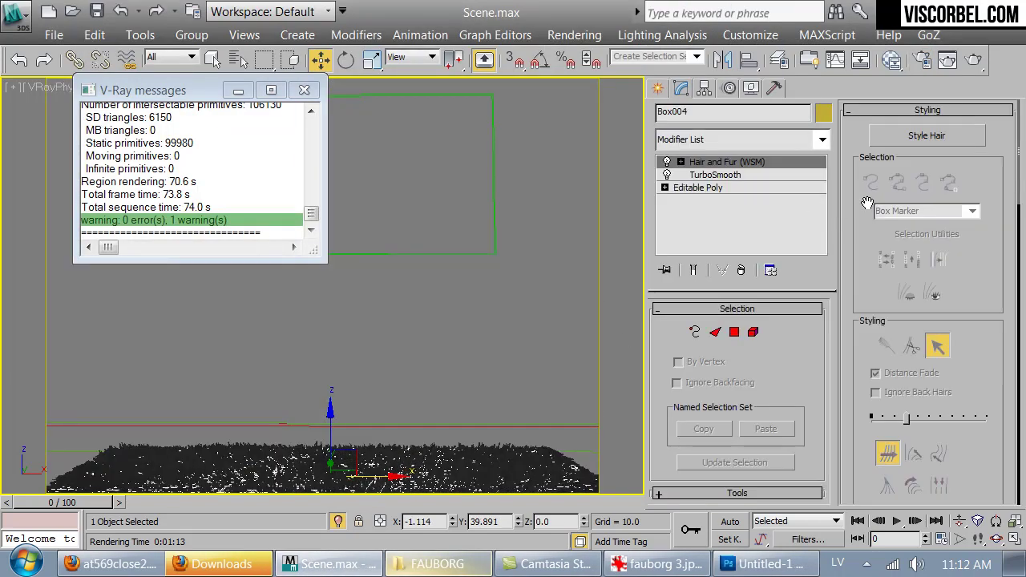
scroll(979, 377, down, 5)
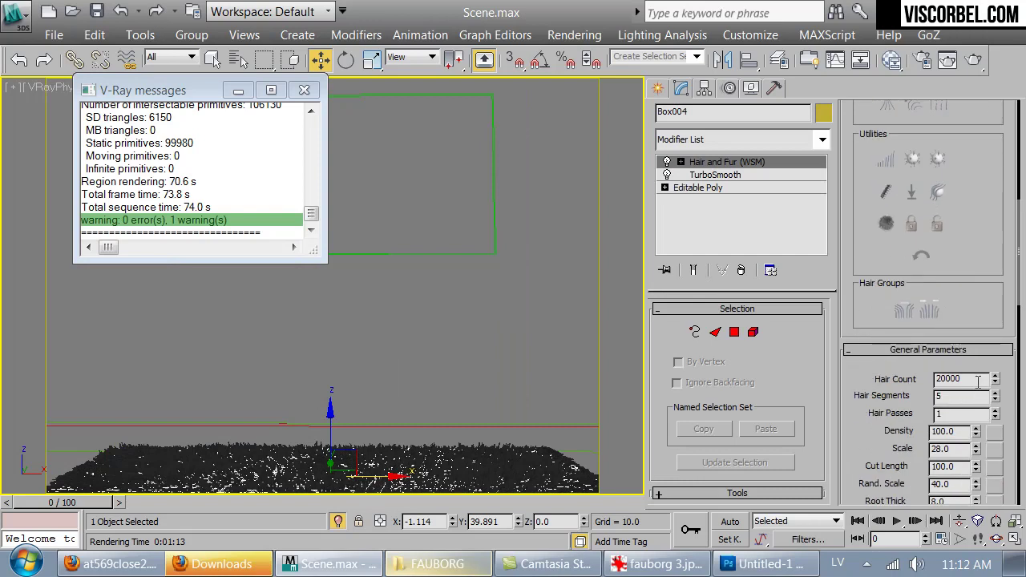
double_click(946, 449)
text(40)
key(Return)
text(50)
key(Return)
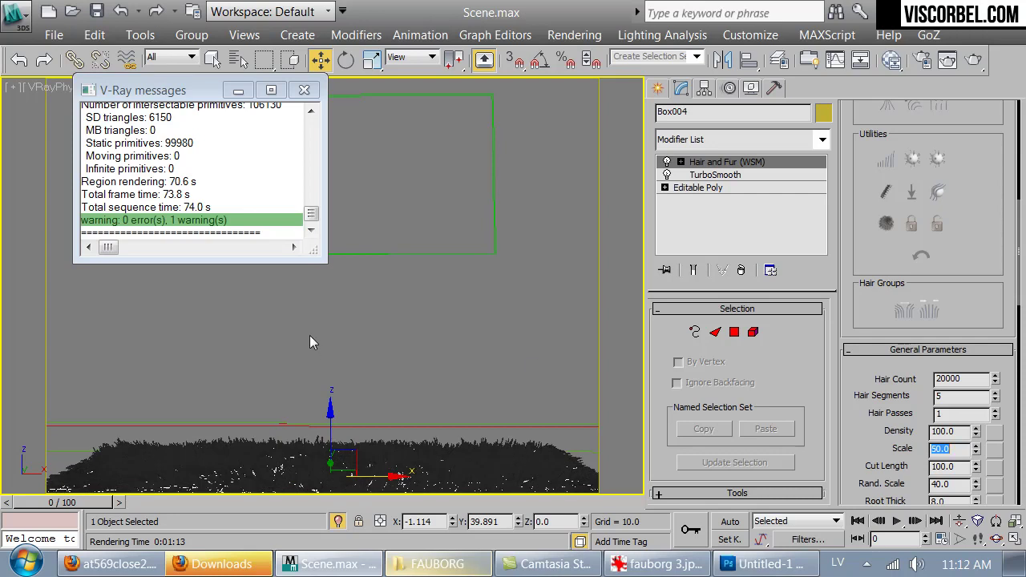
- Close the V-Ray messages, select the painting box and restore the shaded viewport display
click(304, 90)
click(492, 176)
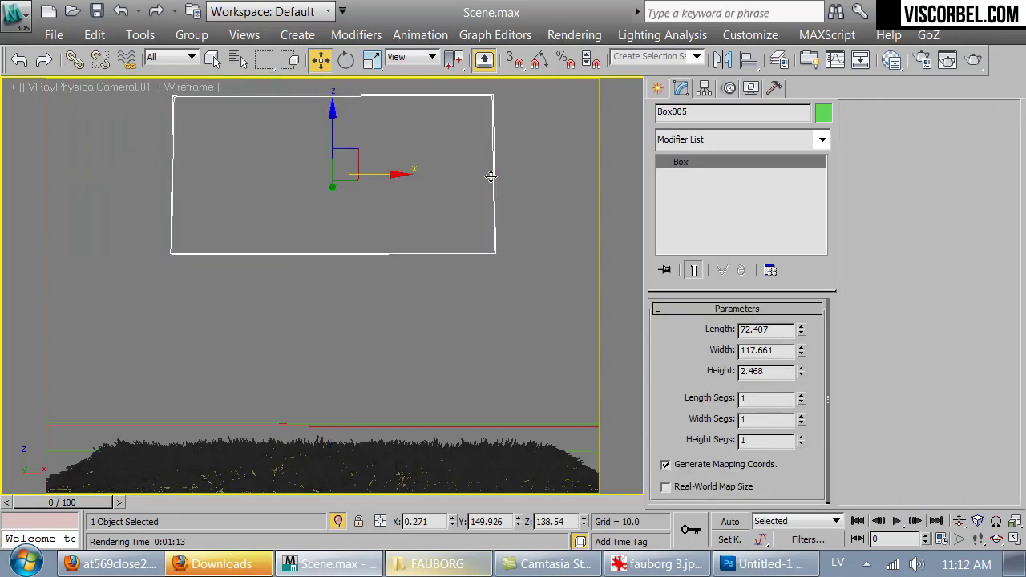
key(F3)
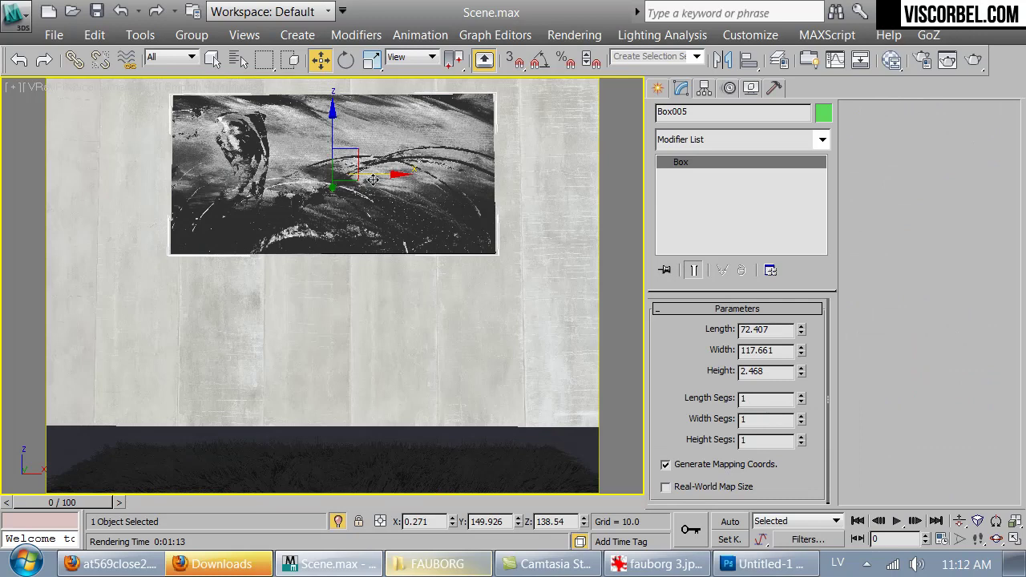
drag(371, 175, 371, 174)
- Shift the wall's UVW Map gizmo along X to 141.565 with Move Transform Type-In, and select the floor box
click(382, 286)
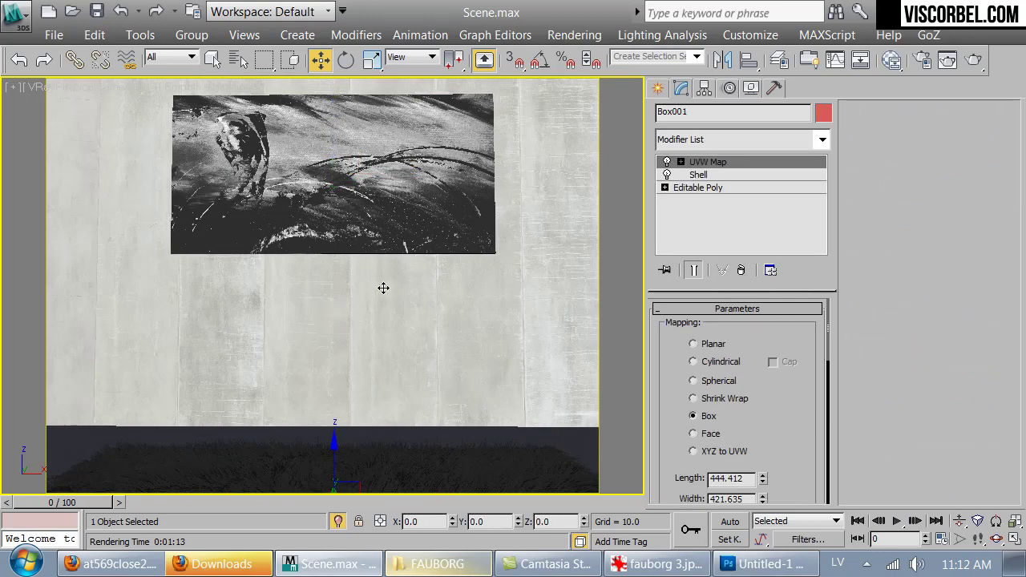
right_click(319, 59)
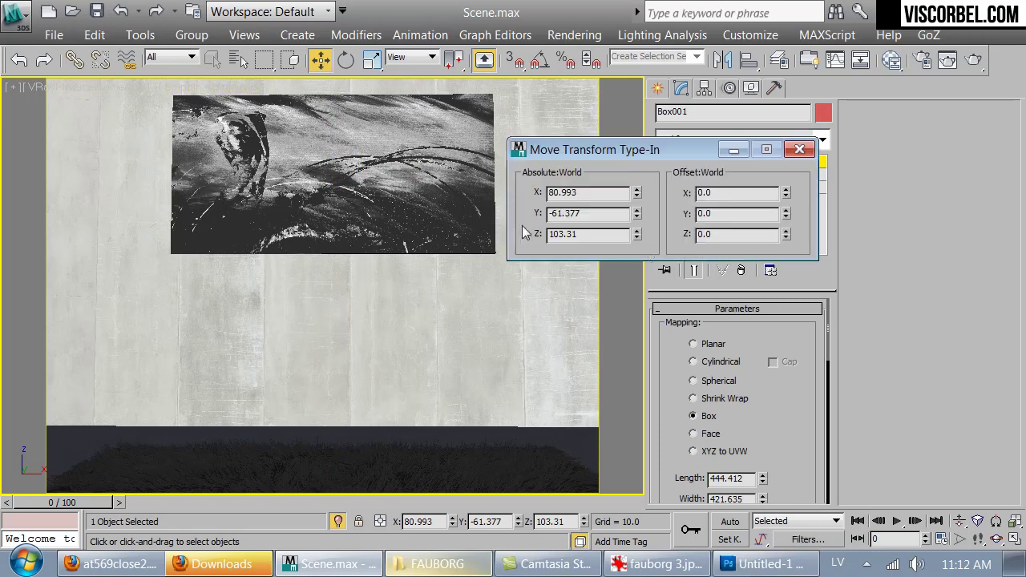
drag(785, 198, 710, 482)
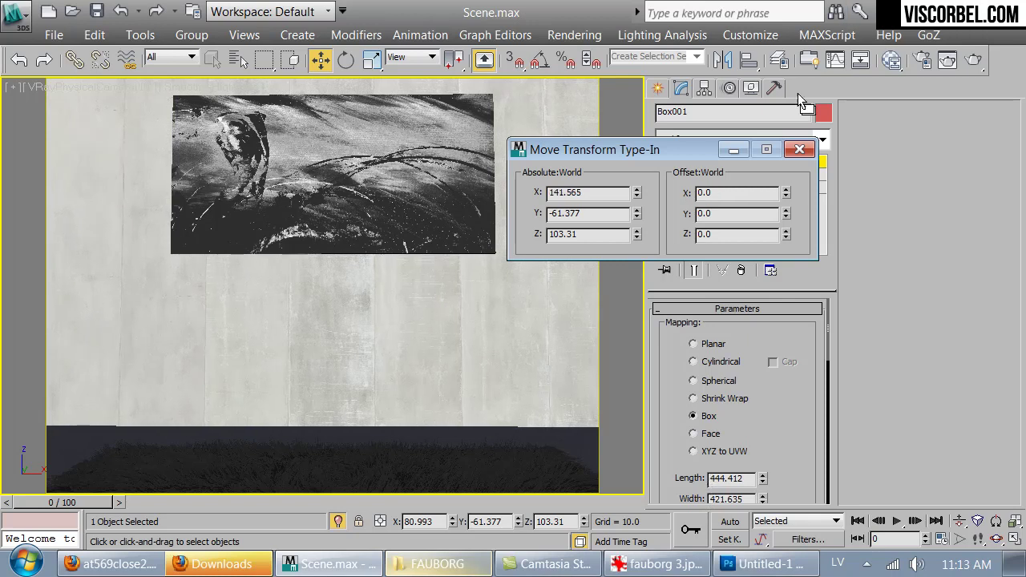
click(798, 151)
click(411, 464)
click(393, 230)
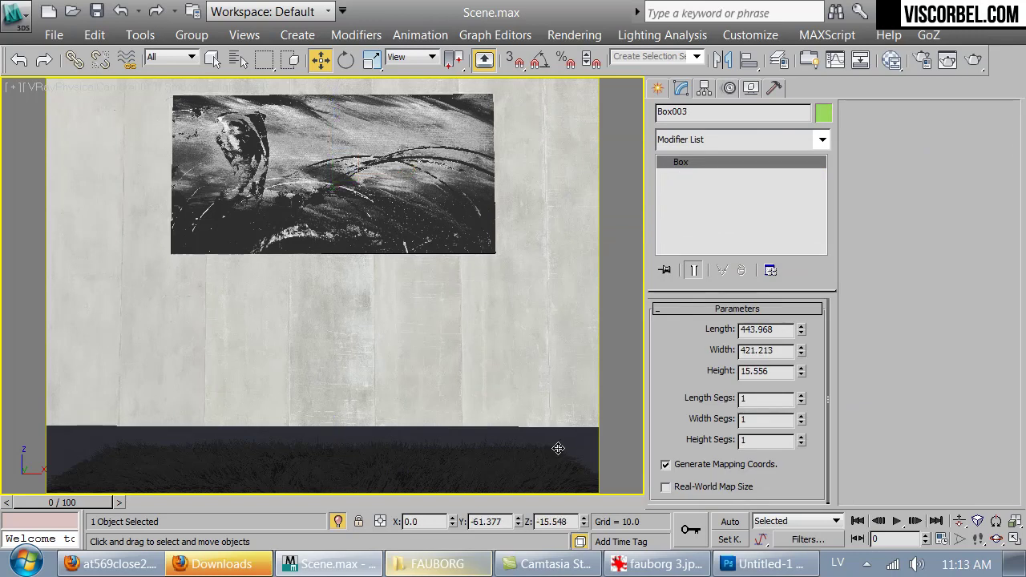